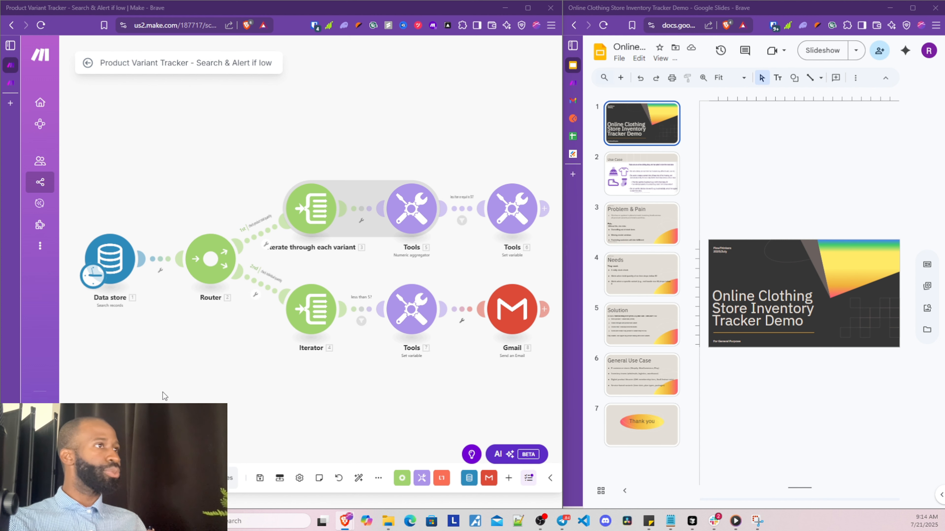
Pan and zoom the canvas to review the router and its two iterator branches
{"action": "left_click_drag", "start_coordinate": [244, 386], "coordinate": [184, 397]}
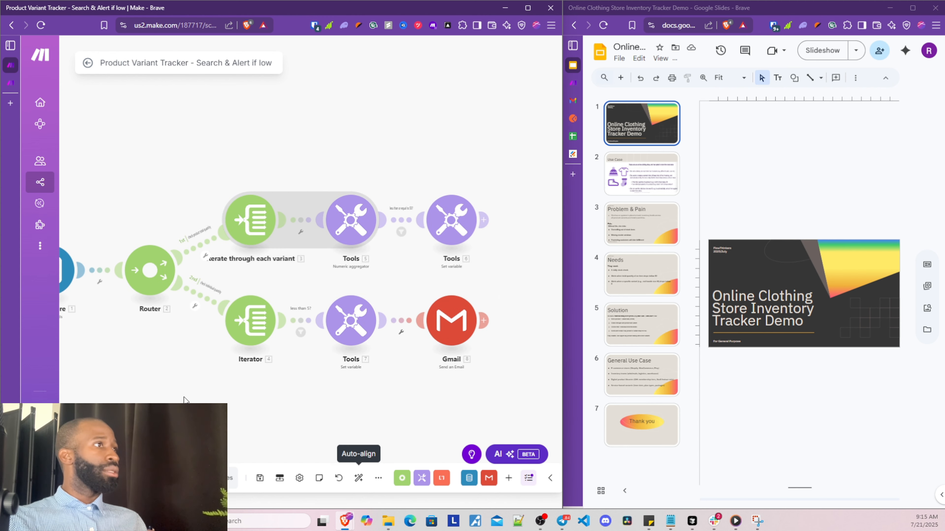
{"action": "scroll", "coordinate": [184, 398], "scroll_direction": "up", "scroll_amount": 2}
{"action": "scroll", "coordinate": [184, 397], "scroll_direction": "up", "scroll_amount": 2}
{"action": "left_click_drag", "start_coordinate": [182, 357], "coordinate": [166, 394]}
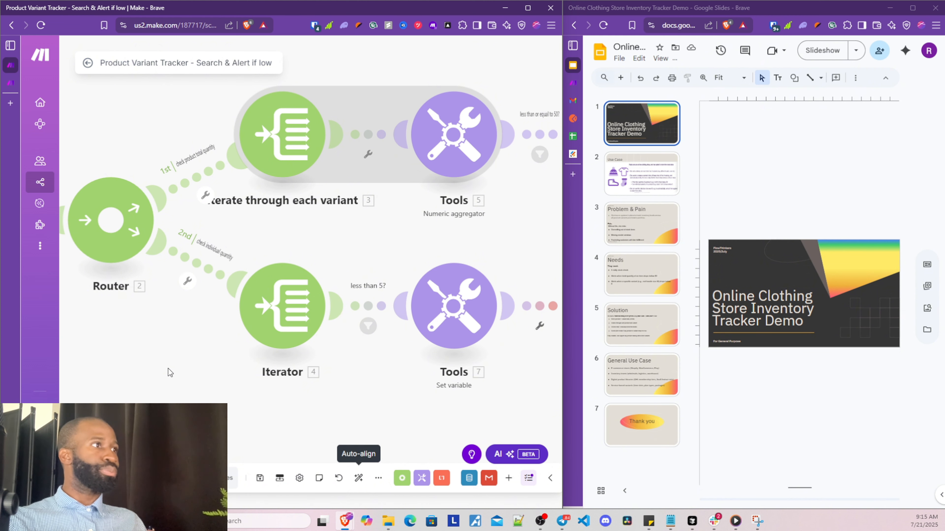
{"action": "scroll", "coordinate": [168, 369], "scroll_direction": "up", "scroll_amount": 2}
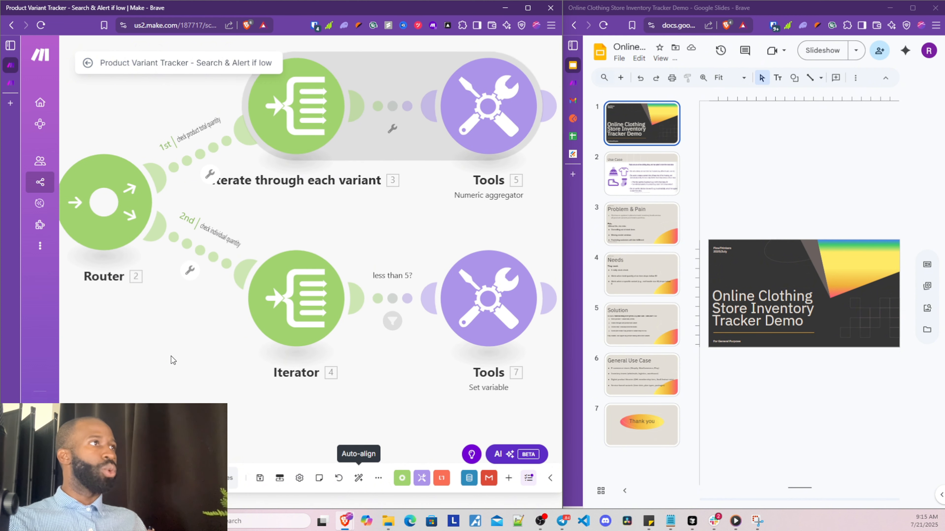
{"action": "left_click_drag", "start_coordinate": [171, 276], "coordinate": [145, 363]}
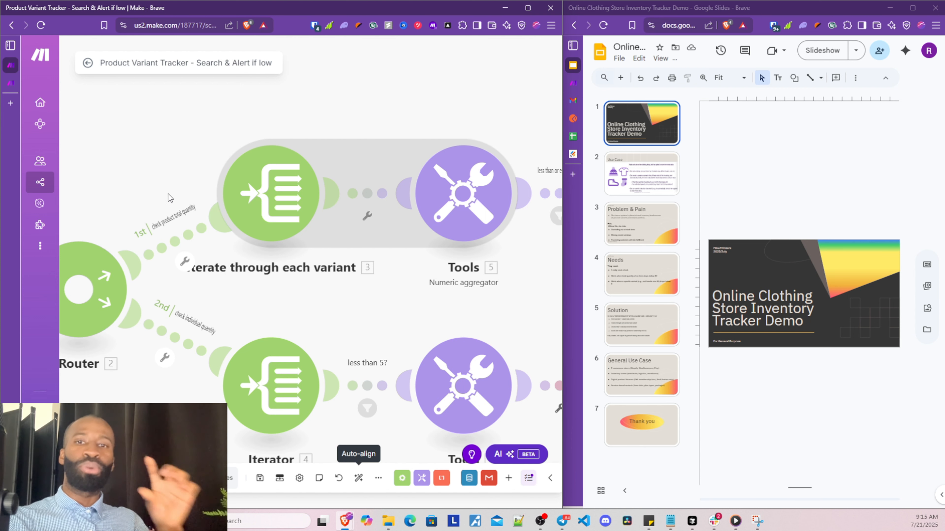
{"action": "scroll", "coordinate": [166, 429], "scroll_direction": "down", "scroll_amount": 2}
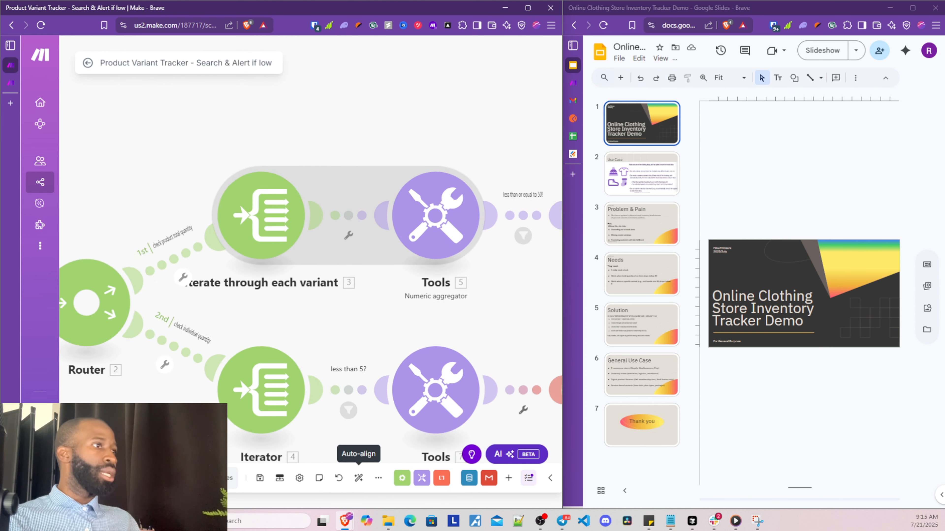
{"action": "left_click_drag", "start_coordinate": [158, 429], "coordinate": [84, 365]}
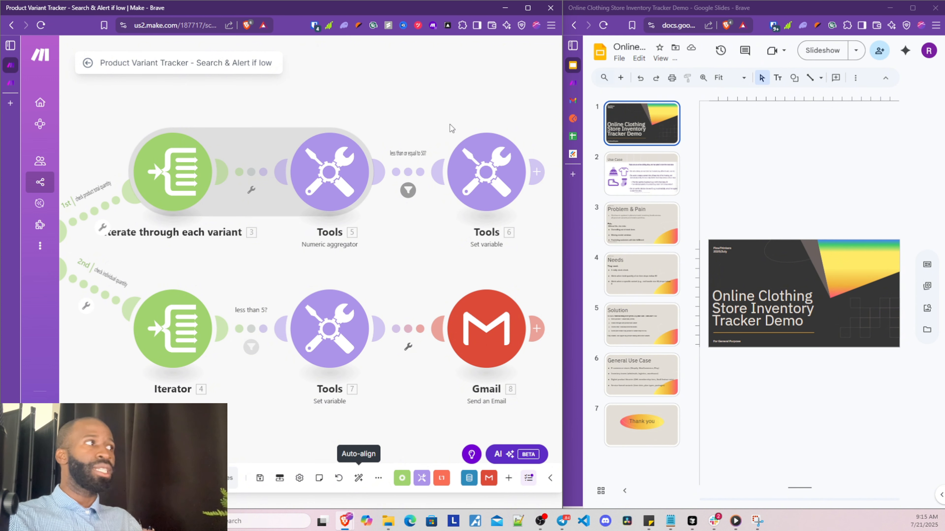
Bring Tools 6 and Gmail 8 into view, then auto-arrange and fit the whole scenario
{"action": "left_click_drag", "start_coordinate": [451, 91], "coordinate": [418, 97]}
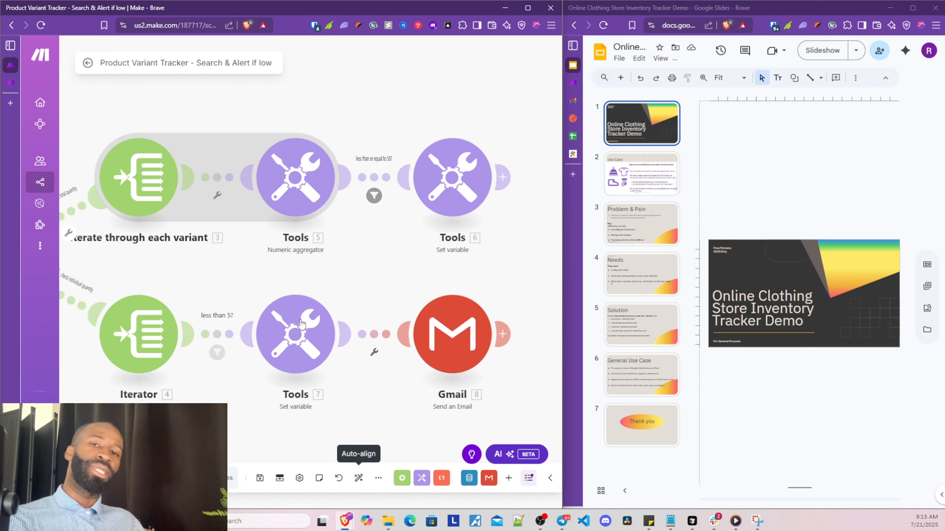
{"action": "scroll", "coordinate": [212, 407], "scroll_direction": "down", "scroll_amount": 3}
{"action": "scroll", "coordinate": [135, 441], "scroll_direction": "up", "scroll_amount": 4}
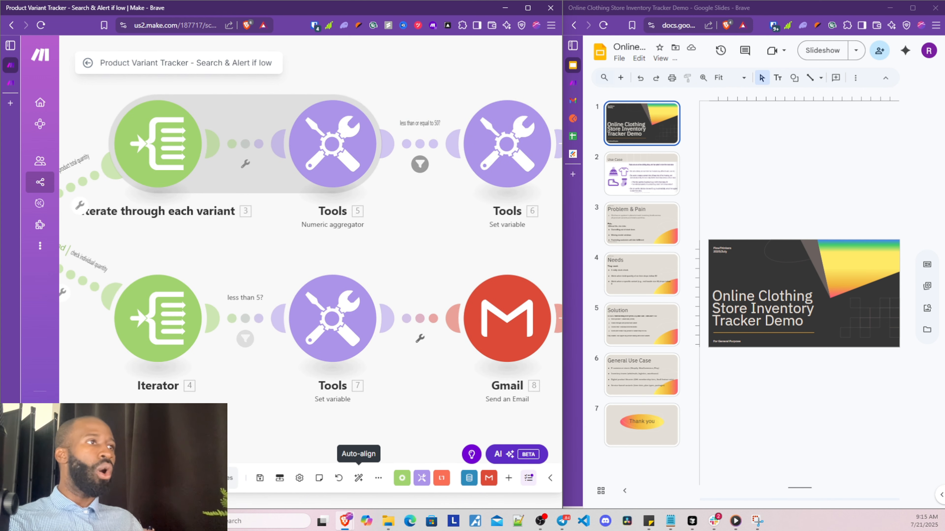
{"action": "left_click_drag", "start_coordinate": [127, 421], "coordinate": [230, 474]}
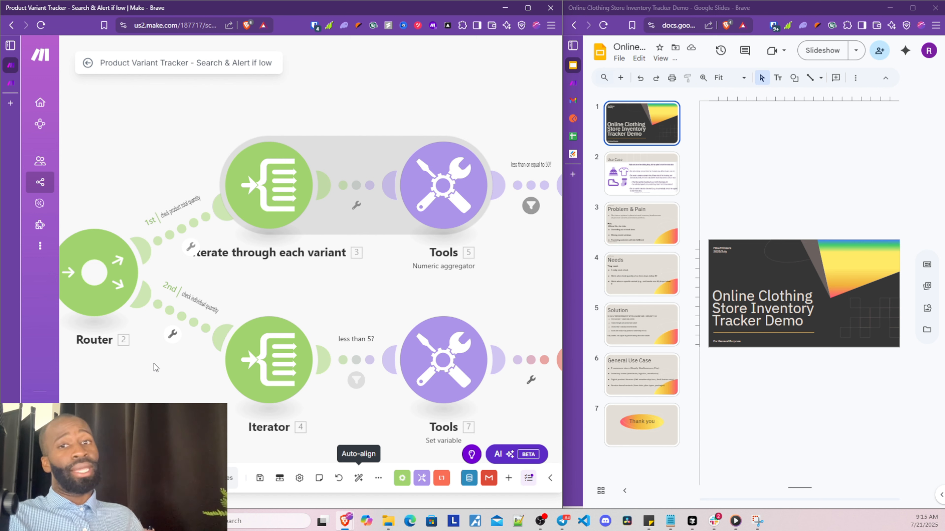
{"action": "left_click_drag", "start_coordinate": [187, 419], "coordinate": [132, 399]}
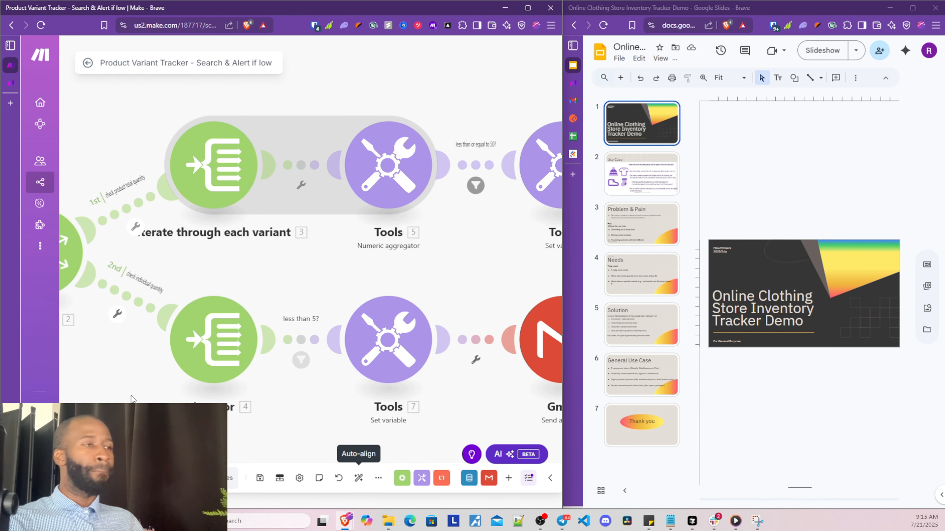
{"action": "left_click_drag", "start_coordinate": [160, 432], "coordinate": [107, 389]}
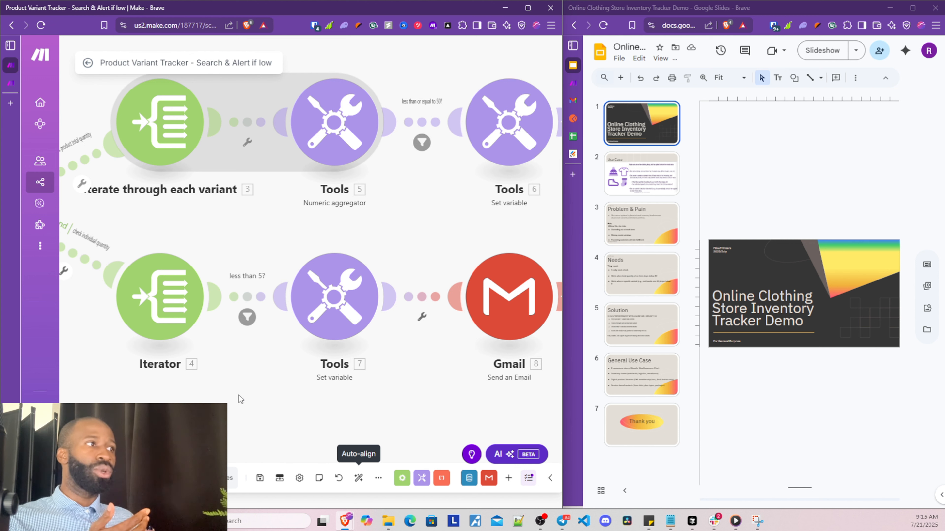
{"action": "scroll", "coordinate": [239, 395], "scroll_direction": "down", "scroll_amount": 1}
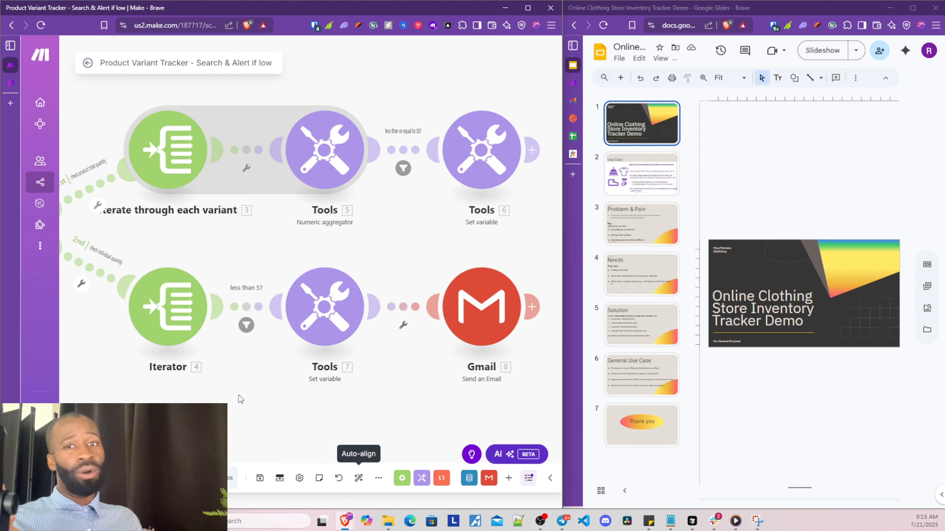
{"action": "scroll", "coordinate": [239, 395], "scroll_direction": "down", "scroll_amount": 1}
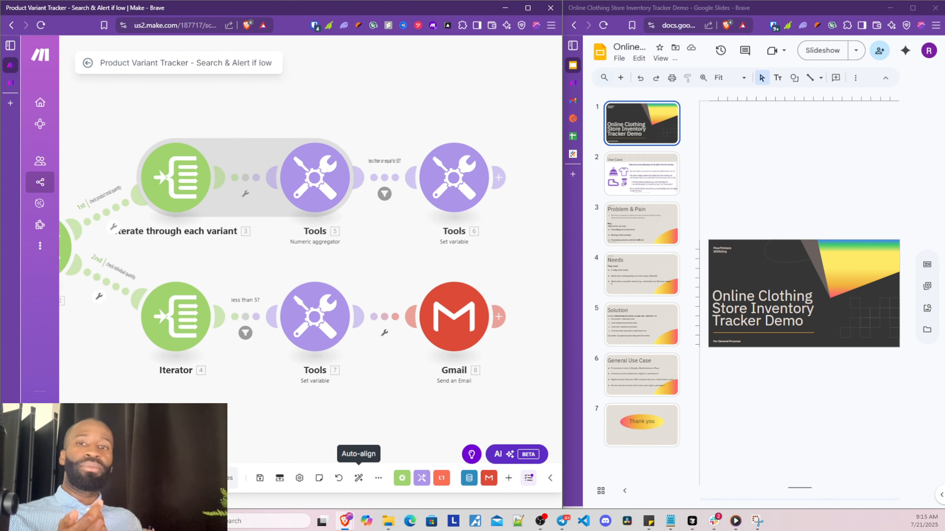
{"action": "left_click_drag", "start_coordinate": [205, 426], "coordinate": [233, 413]}
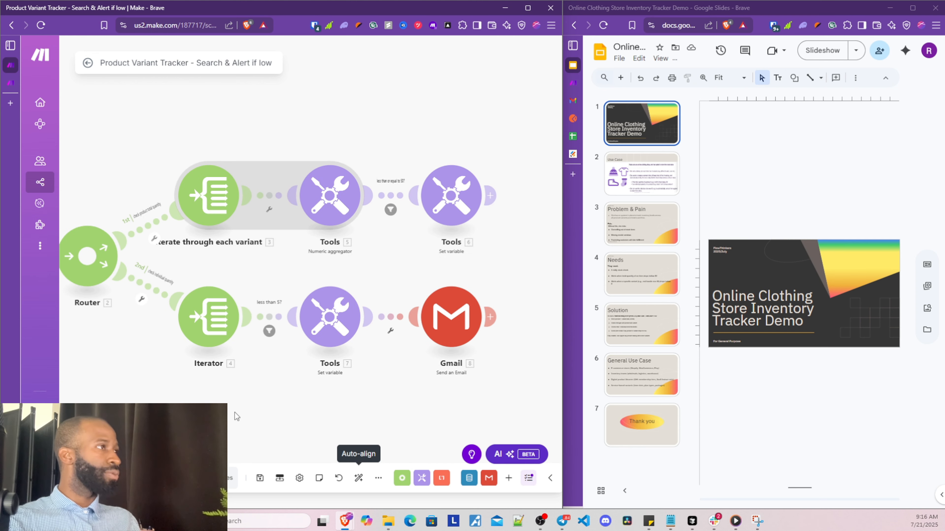
{"action": "left_click", "coordinate": [358, 478]}
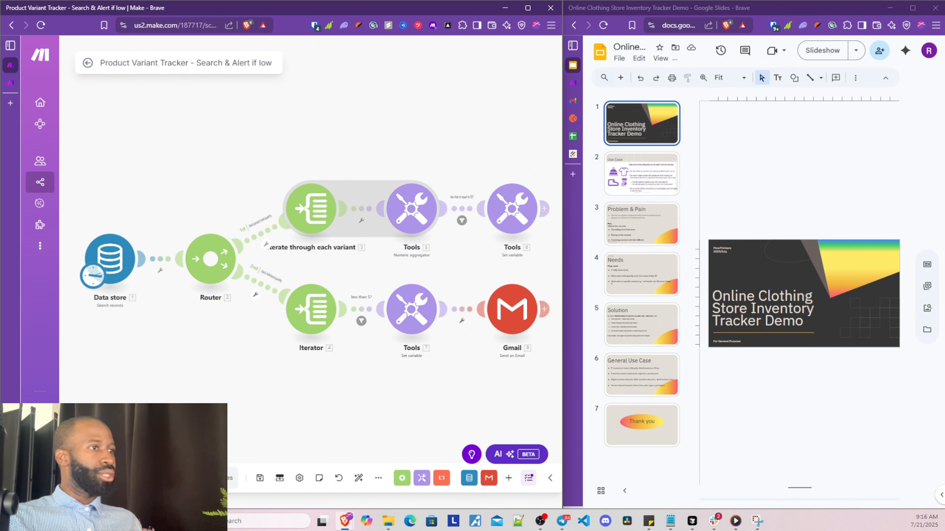
Run the scenario once and open the Data store module's output with its four bundles
{"action": "left_click", "coordinate": [101, 479]}
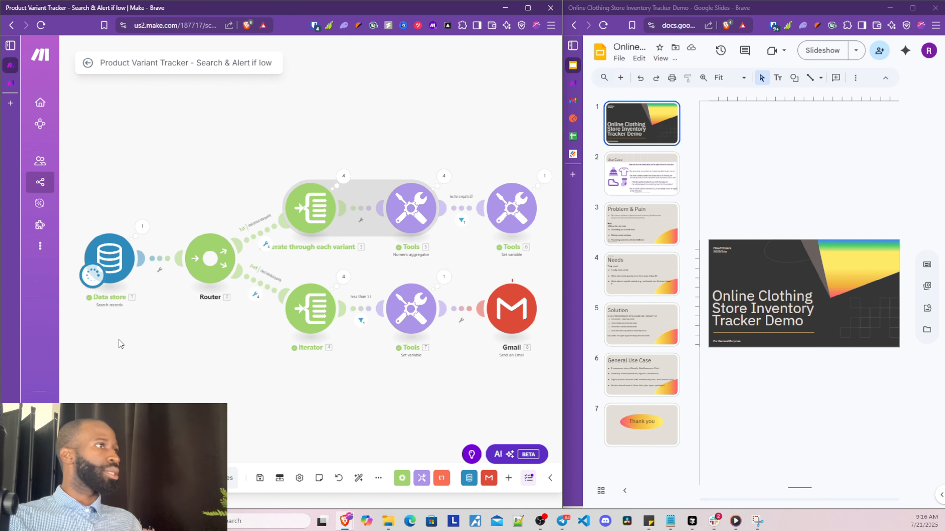
{"action": "left_click_drag", "start_coordinate": [364, 401], "coordinate": [347, 394]}
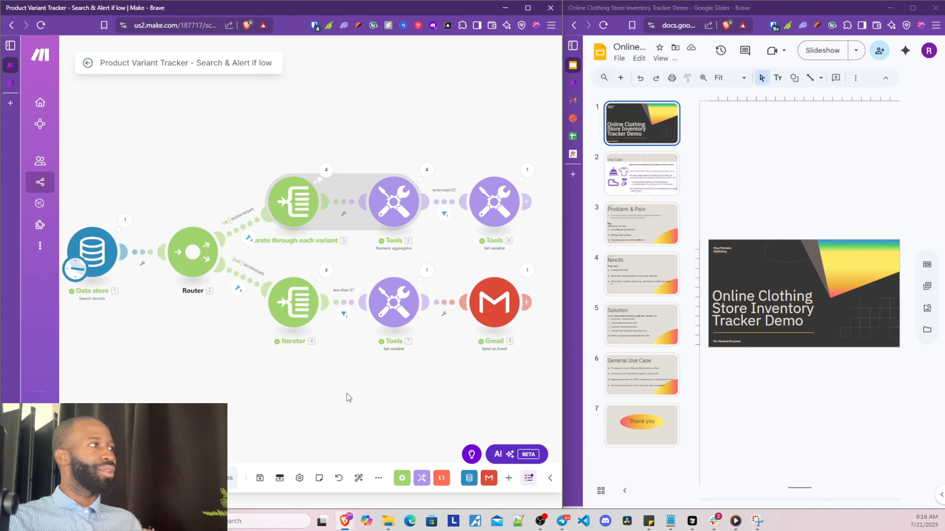
{"action": "left_click", "coordinate": [125, 220]}
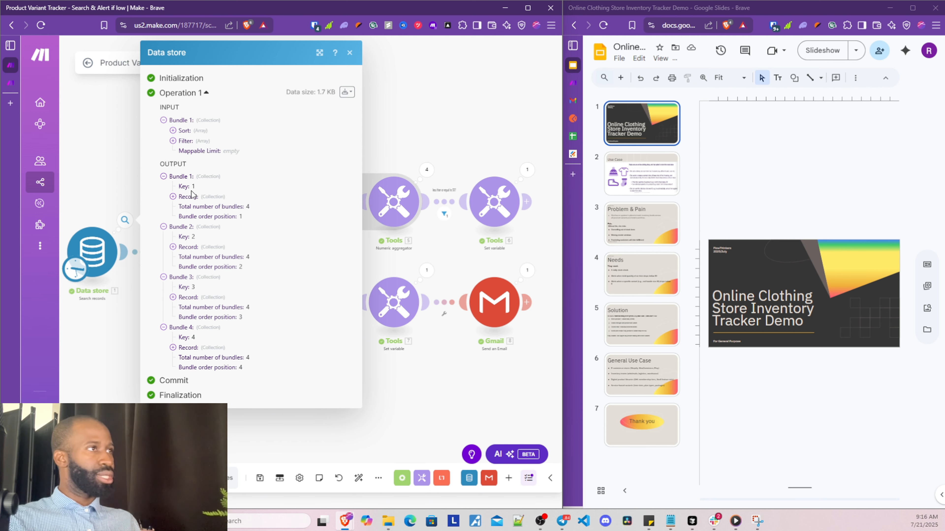
Expand Bundle 1 (t-shirt) and Bundle 2 (hoodie) record details
{"action": "left_click", "coordinate": [172, 196]}
{"action": "left_click", "coordinate": [206, 218]}
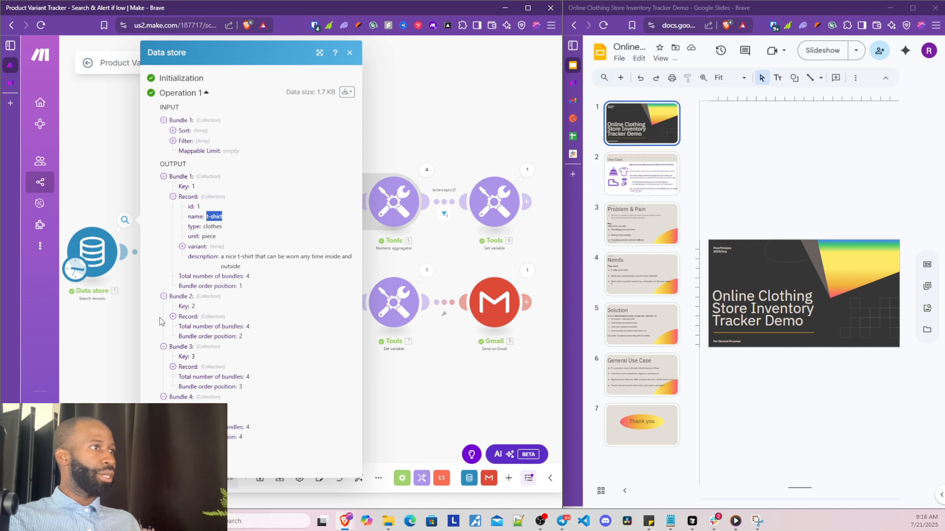
{"action": "left_click", "coordinate": [159, 301]}
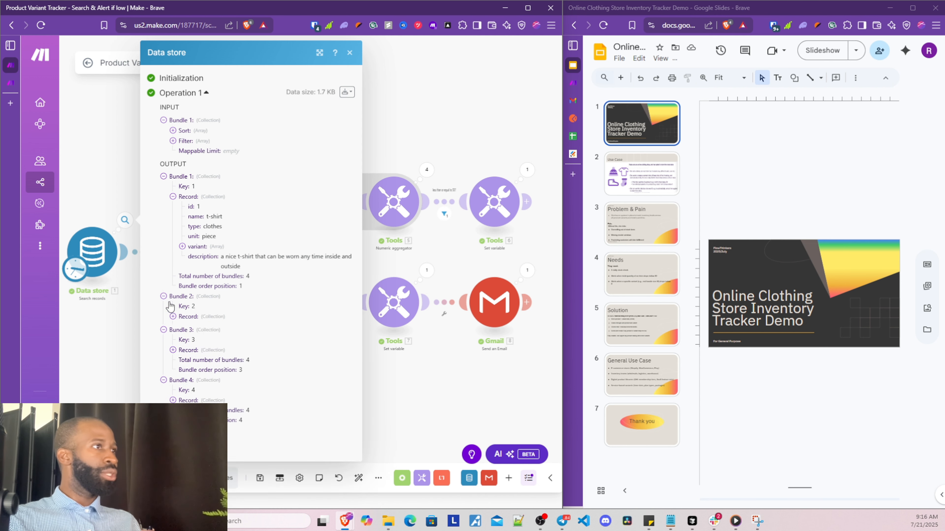
{"action": "left_click", "coordinate": [173, 317]}
{"action": "left_click_drag", "start_coordinate": [206, 336], "coordinate": [225, 336]}
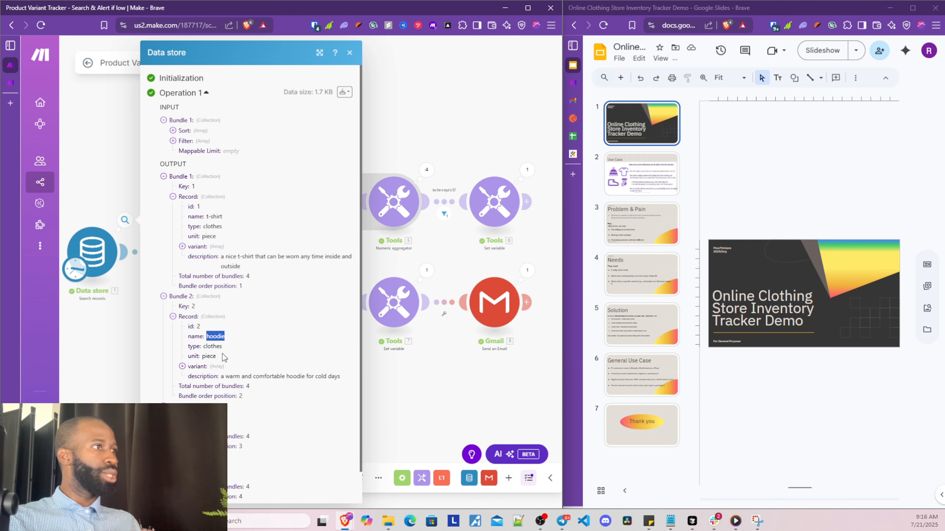
{"action": "left_click", "coordinate": [181, 370]}
Expand the hoodie's variant list and its three variants, noting the gray and blue colours
{"action": "left_click", "coordinate": [182, 366]}
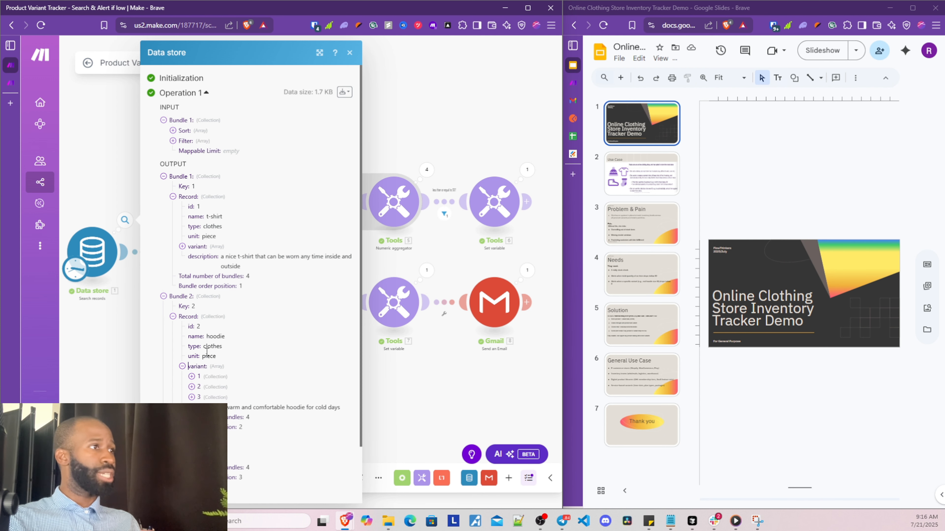
{"action": "left_click", "coordinate": [197, 378]}
{"action": "left_click_drag", "start_coordinate": [219, 387], "coordinate": [222, 406]}
{"action": "scroll", "coordinate": [208, 373], "scroll_direction": "down", "scroll_amount": 3}
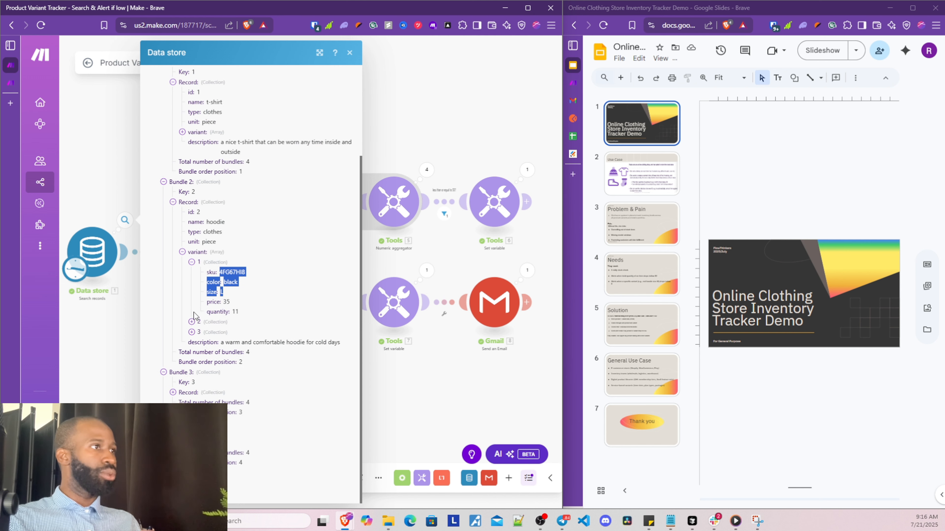
{"action": "left_click", "coordinate": [192, 322]}
{"action": "left_click_drag", "start_coordinate": [224, 342], "coordinate": [233, 343]}
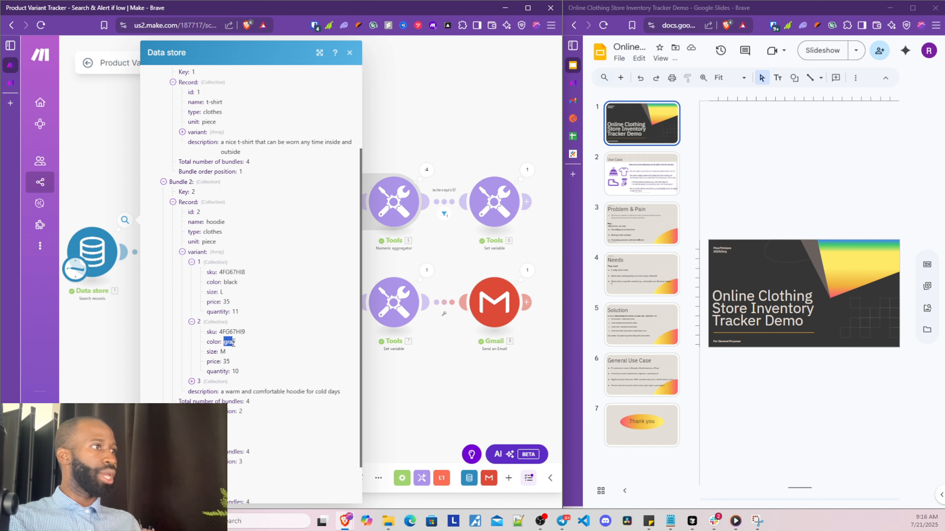
{"action": "left_click", "coordinate": [197, 384]}
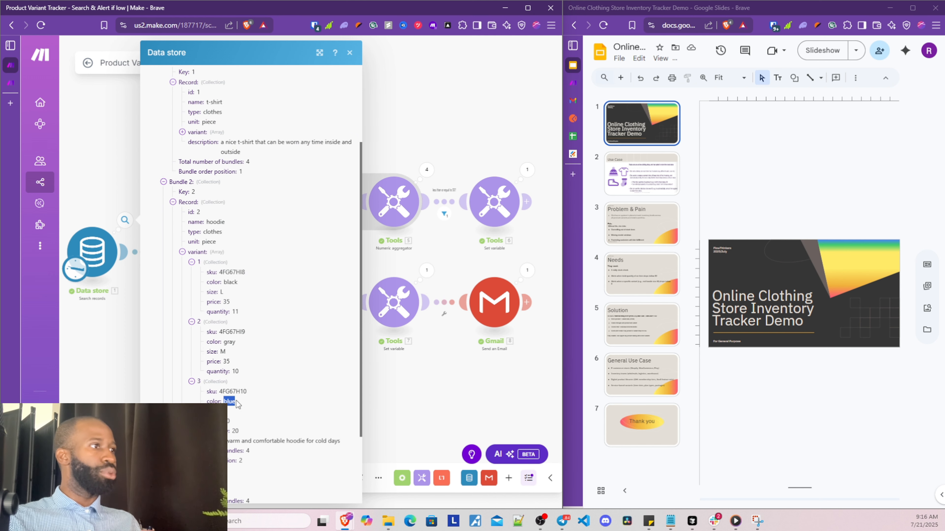
{"action": "left_click_drag", "start_coordinate": [224, 402], "coordinate": [235, 402]}
{"action": "scroll", "coordinate": [213, 242], "scroll_direction": "up", "scroll_amount": 3}
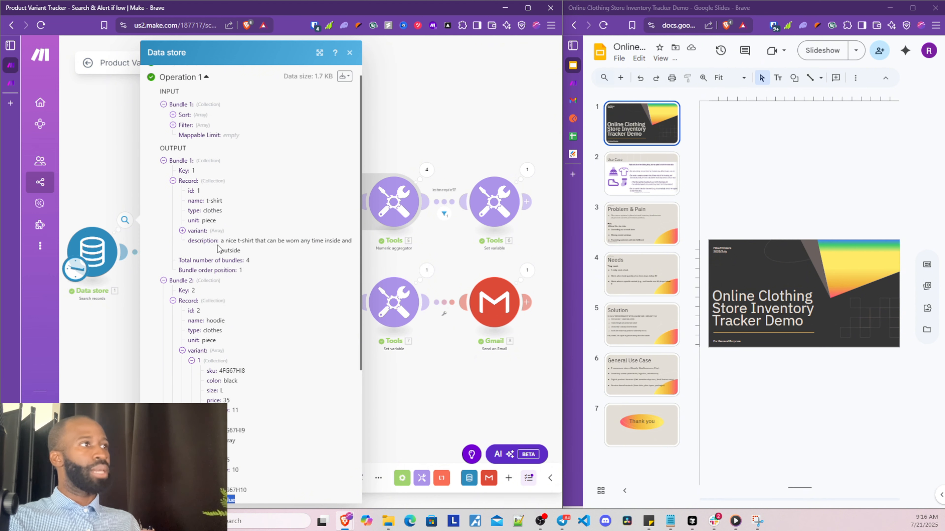
Expand the first two t-shirt variants in Bundle 1, then close the Data store output
{"action": "left_click", "coordinate": [181, 230]}
{"action": "left_click", "coordinate": [200, 241]}
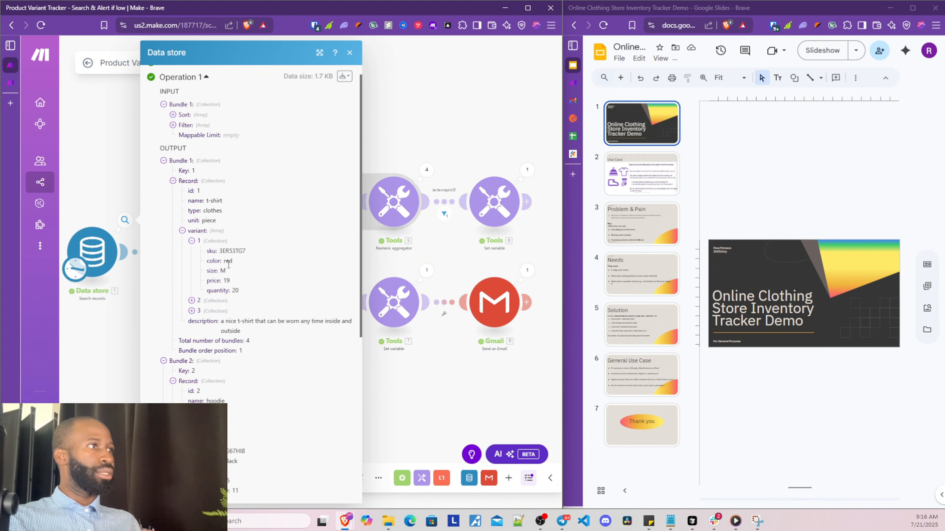
{"action": "left_click", "coordinate": [200, 301]}
{"action": "left_click_drag", "start_coordinate": [218, 320], "coordinate": [246, 334]}
{"action": "scroll", "coordinate": [204, 315], "scroll_direction": "down", "scroll_amount": 5}
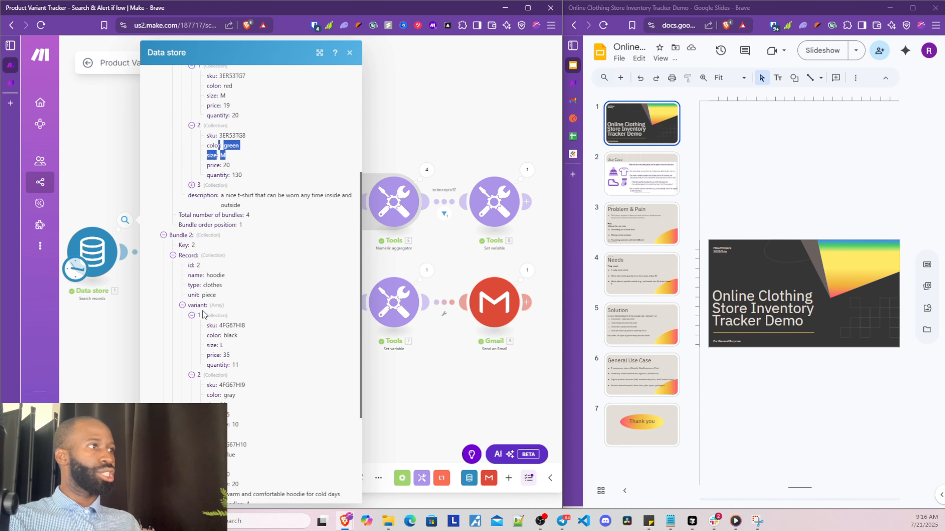
{"action": "scroll", "coordinate": [203, 315], "scroll_direction": "down", "scroll_amount": 4}
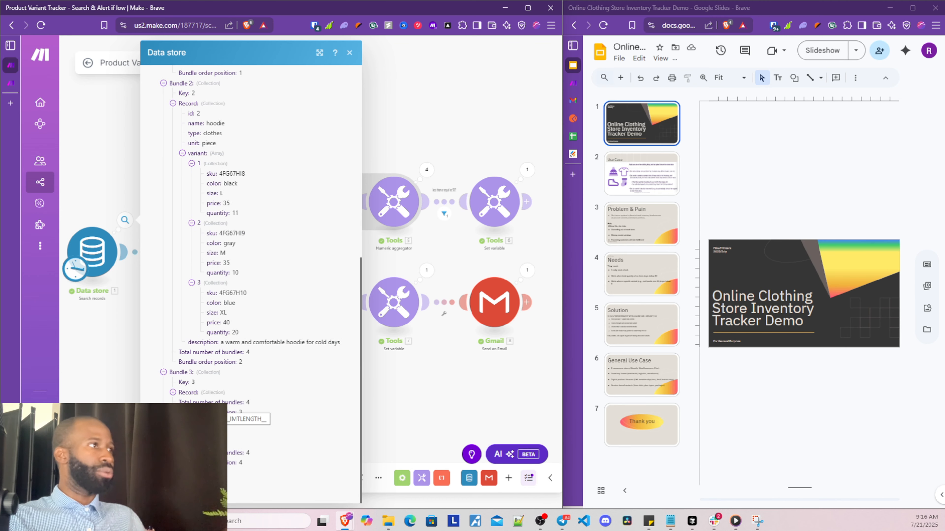
{"action": "left_click", "coordinate": [350, 53]}
Check the Gmail module's run details for the 'Individual product quantity warning' subject and body, then close them
{"action": "left_click_drag", "start_coordinate": [365, 393], "coordinate": [294, 380]}
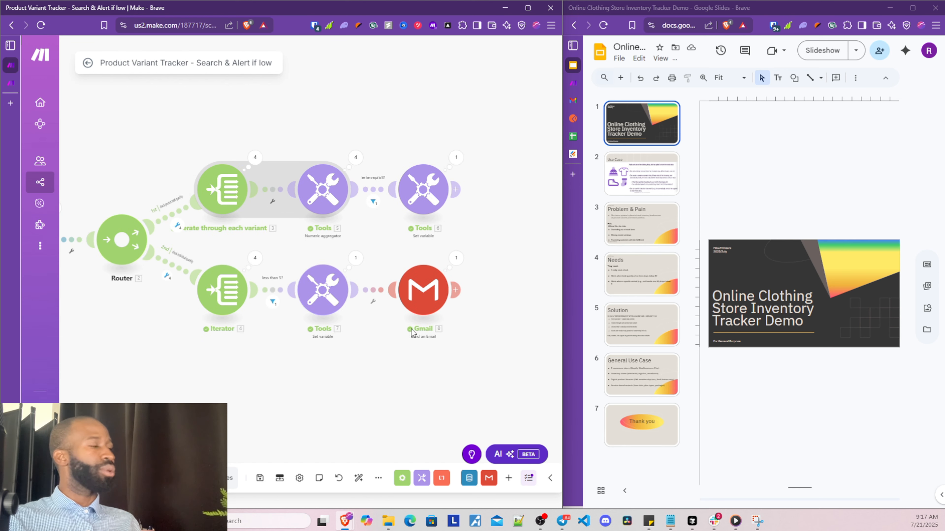
{"action": "left_click", "coordinate": [456, 258]}
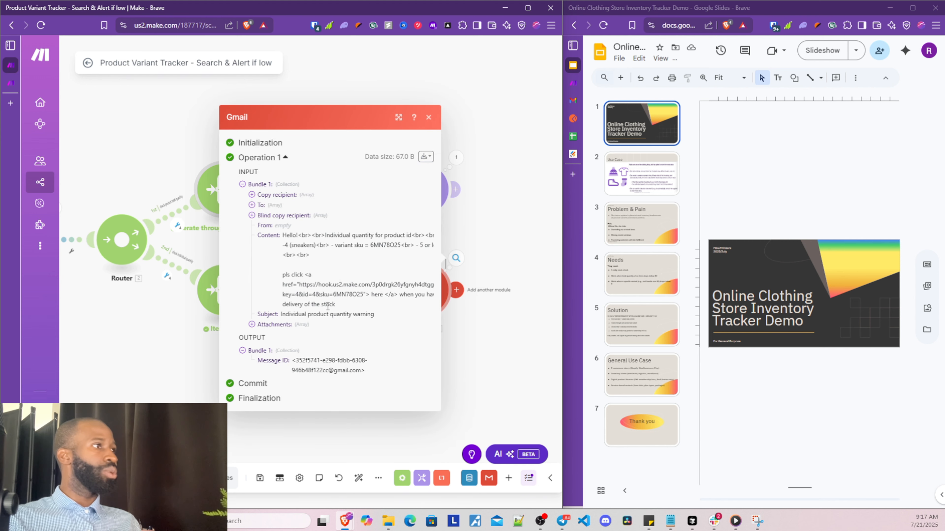
{"action": "left_click_drag", "start_coordinate": [287, 236], "coordinate": [423, 327]}
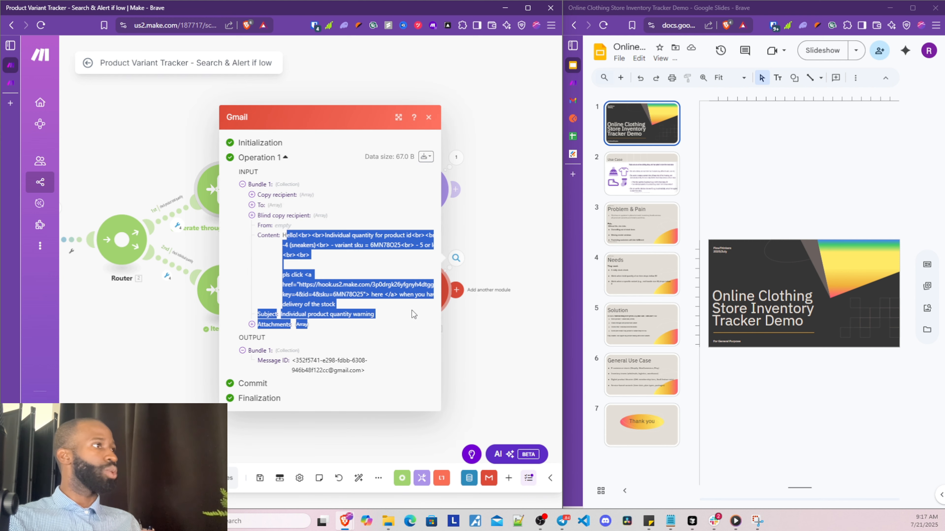
{"action": "left_click", "coordinate": [520, 302]}
Open the 'Individual product quantity warning' thread, show the new message and review its sneakers alert
{"action": "left_click", "coordinate": [574, 101]}
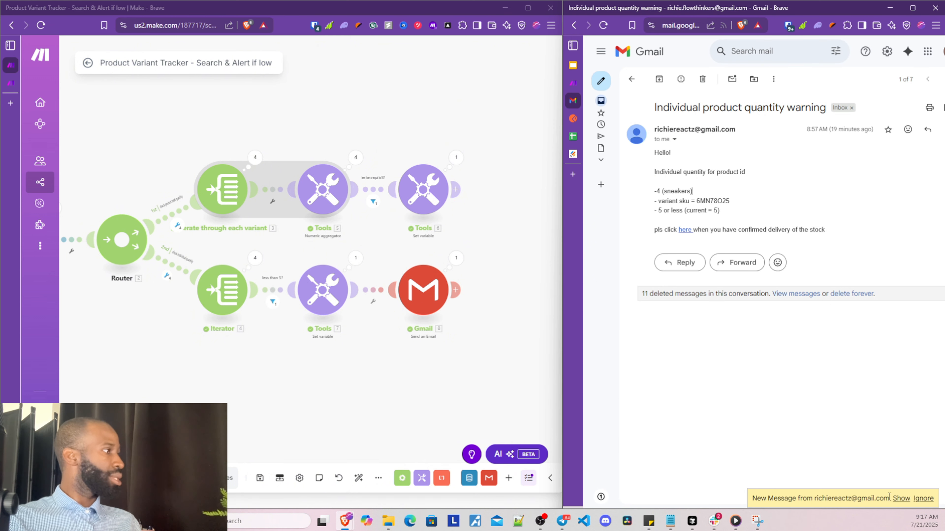
{"action": "left_click", "coordinate": [900, 499]}
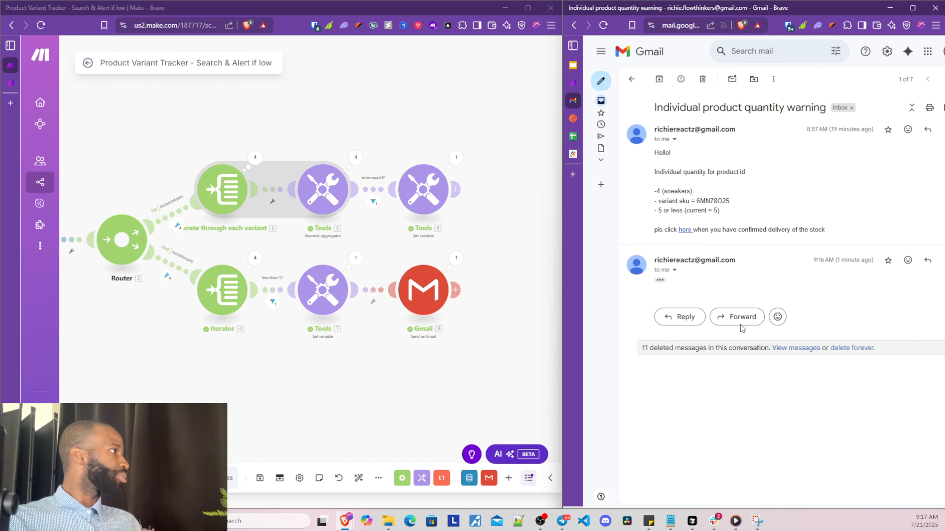
{"action": "left_click_drag", "start_coordinate": [812, 262], "coordinate": [660, 286]}
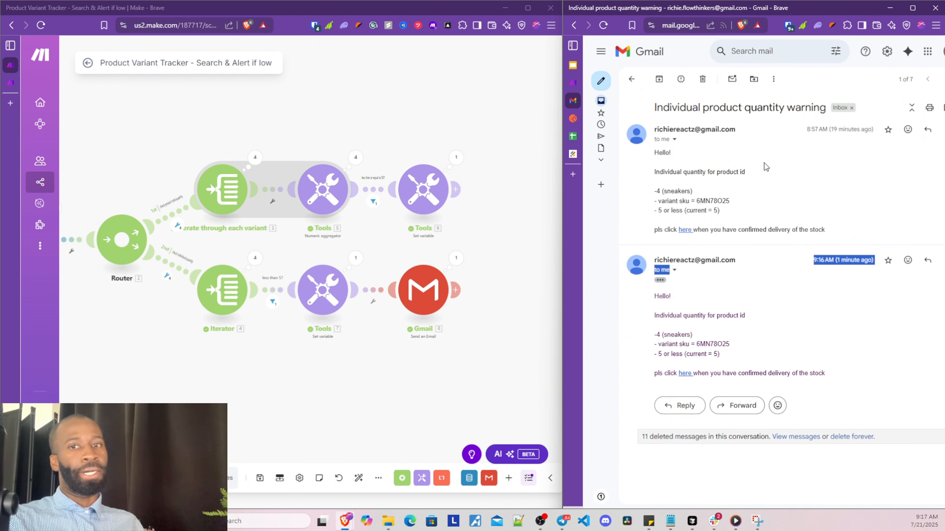
{"action": "left_click", "coordinate": [755, 317]}
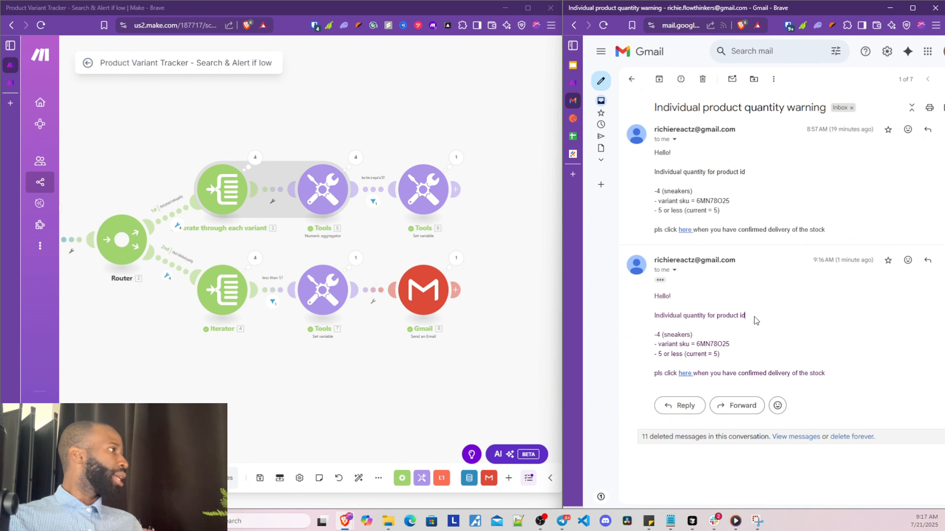
{"action": "left_click_drag", "start_coordinate": [658, 297], "coordinate": [738, 316]}
{"action": "left_click", "coordinate": [680, 308]}
{"action": "left_click_drag", "start_coordinate": [698, 108], "coordinate": [773, 108]}
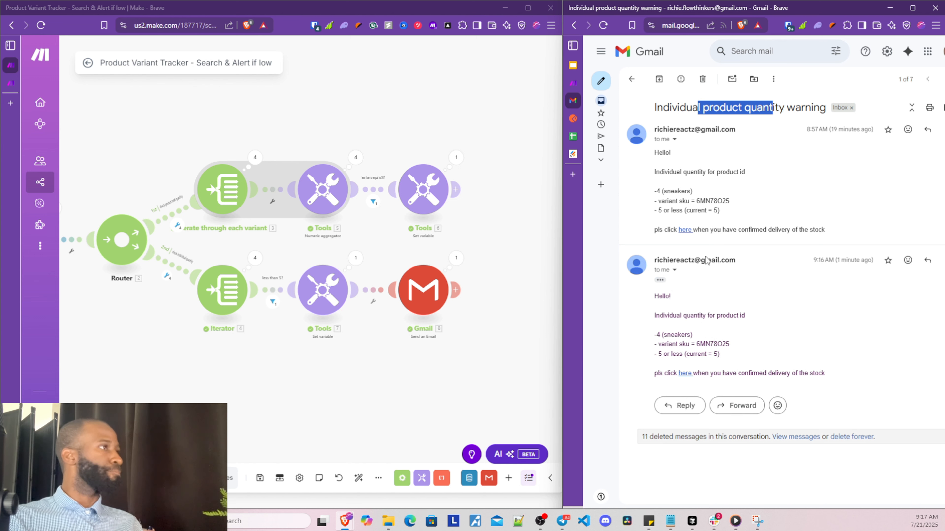
Recenter the scenario and compare it with the email's sneakers SKU 6MN78O25 and 5-or-less threshold
{"action": "scroll", "coordinate": [224, 190], "scroll_direction": "up", "scroll_amount": 3}
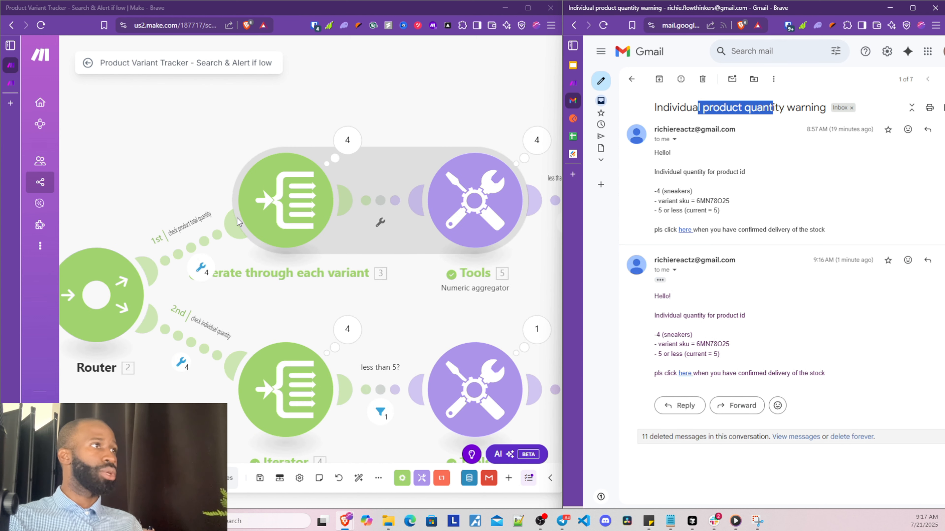
{"action": "scroll", "coordinate": [184, 235], "scroll_direction": "down", "scroll_amount": 3}
{"action": "scroll", "coordinate": [270, 262], "scroll_direction": "up", "scroll_amount": 3}
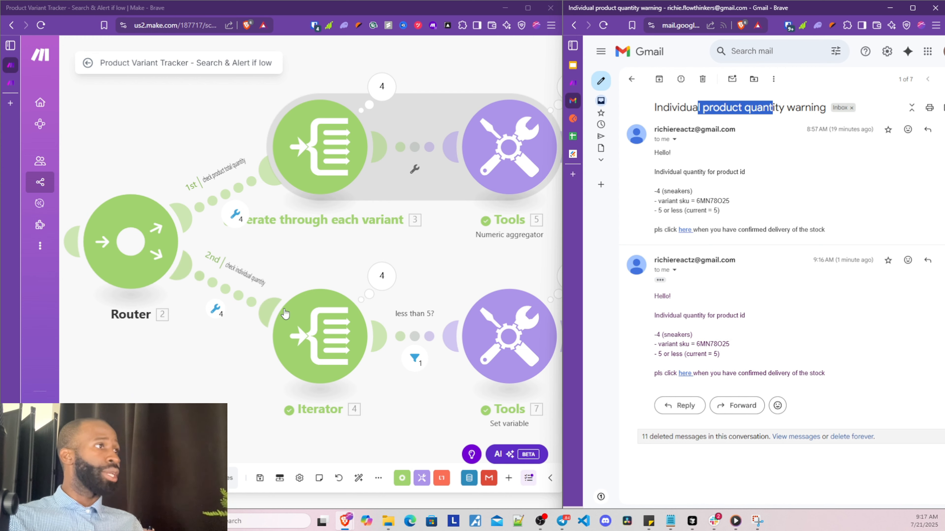
{"action": "scroll", "coordinate": [253, 226], "scroll_direction": "down", "scroll_amount": 2}
{"action": "left_click_drag", "start_coordinate": [223, 348], "coordinate": [177, 313]}
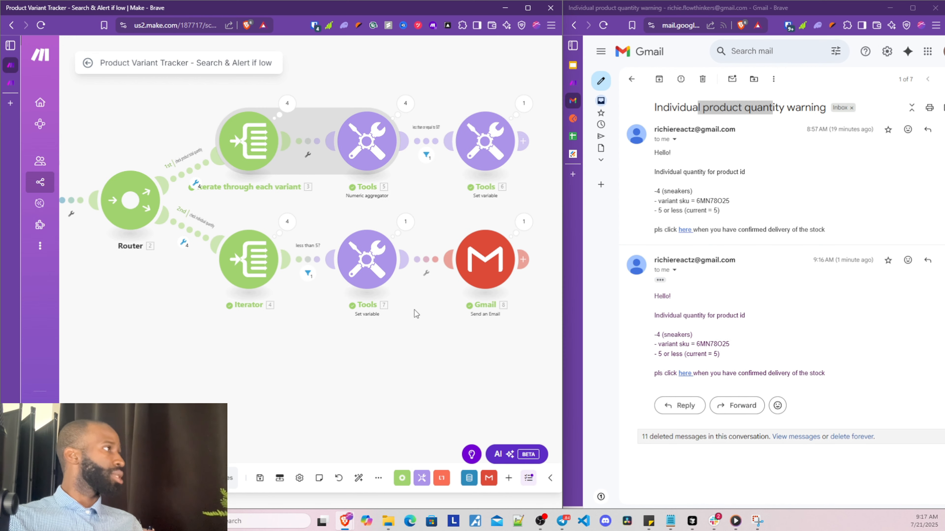
{"action": "left_click_drag", "start_coordinate": [415, 333], "coordinate": [380, 359]}
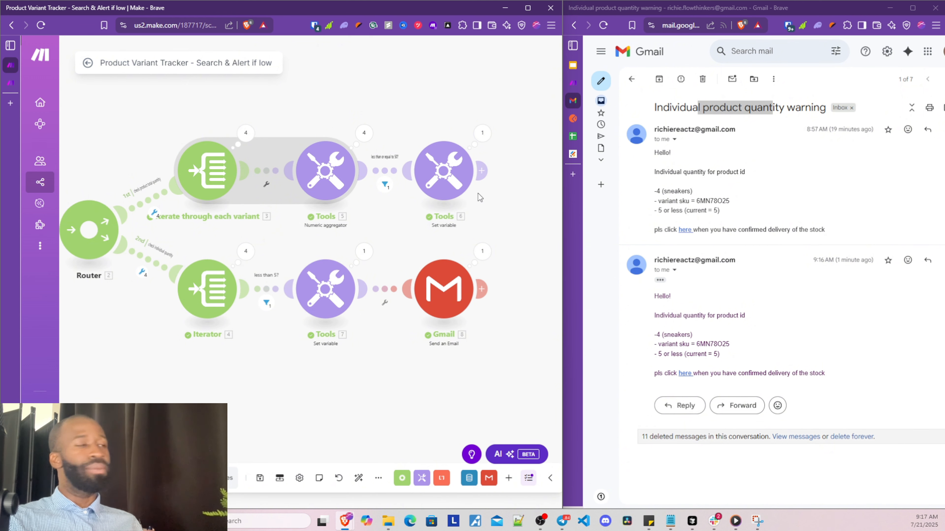
{"action": "scroll", "coordinate": [303, 370], "scroll_direction": "down", "scroll_amount": 2}
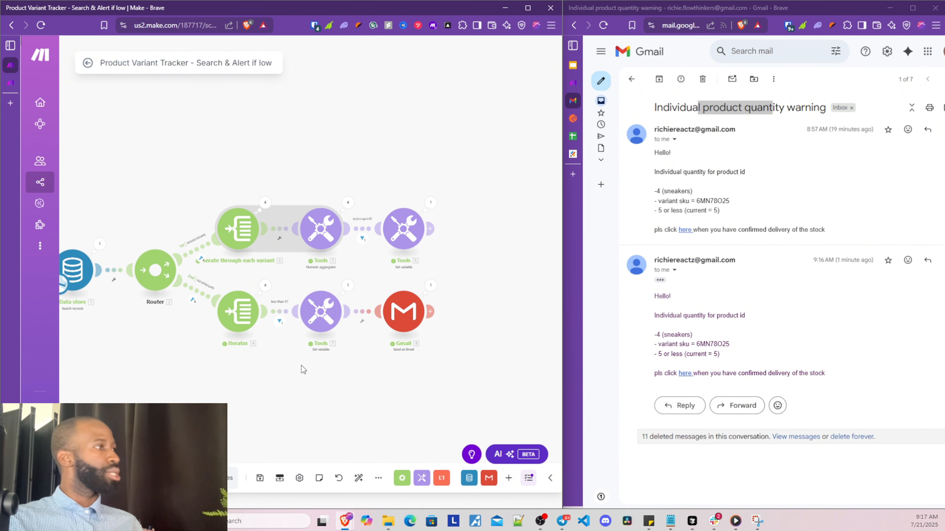
{"action": "left_click_drag", "start_coordinate": [296, 410], "coordinate": [313, 385]}
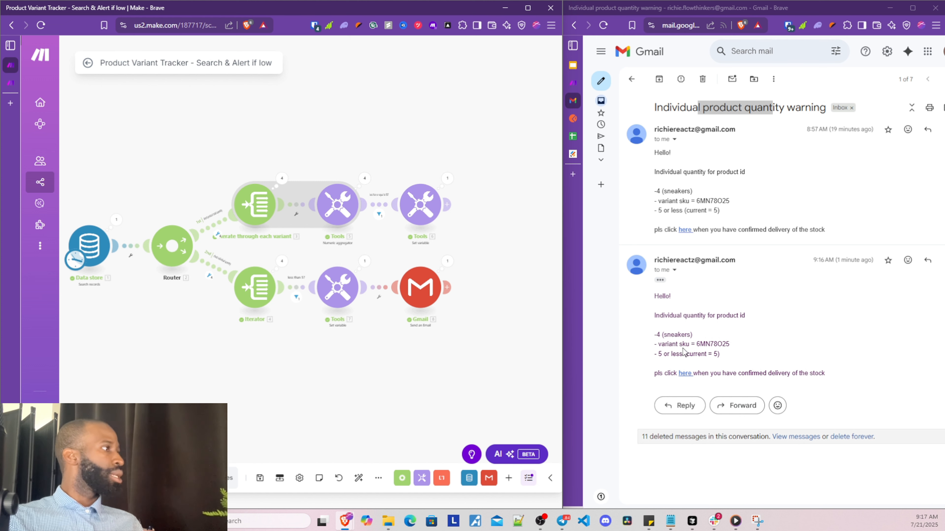
{"action": "left_click_drag", "start_coordinate": [658, 335], "coordinate": [673, 333]}
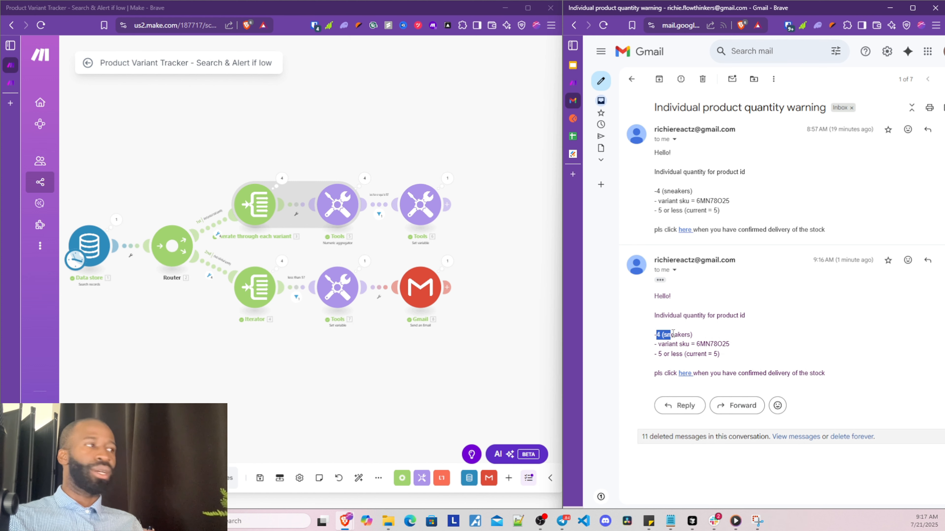
{"action": "double_click", "coordinate": [698, 344]}
{"action": "left_click_drag", "start_coordinate": [659, 356], "coordinate": [712, 357]}
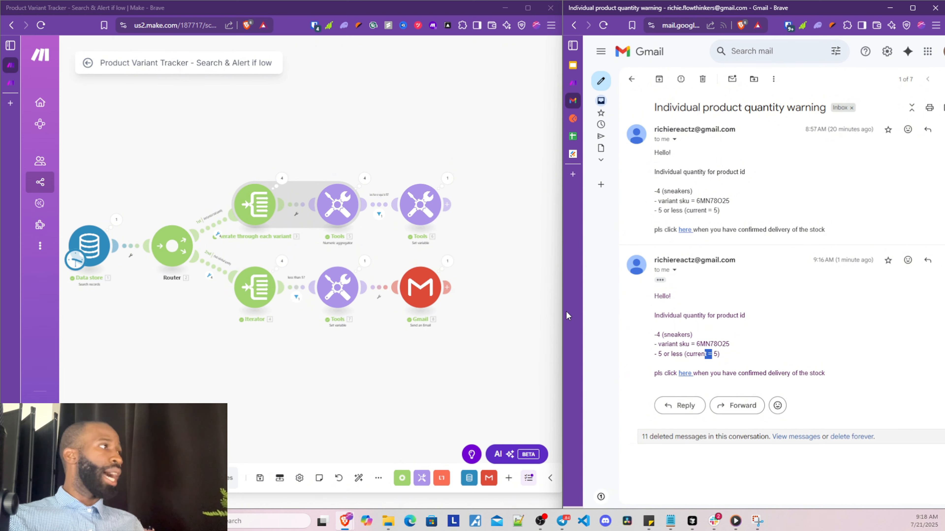
Widen the Make window beside Gmail and open a new empty scenario
{"action": "mouse_move", "coordinate": [562, 286]}
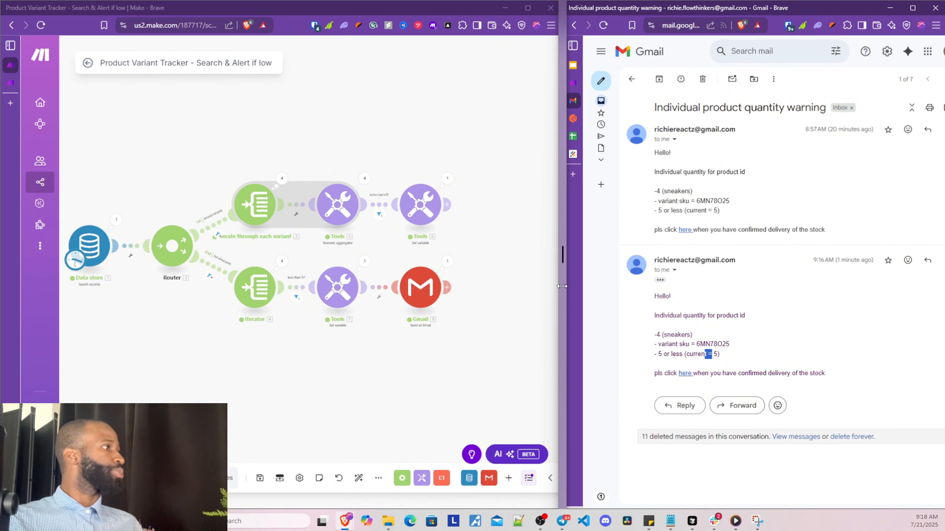
{"action": "left_click_drag", "start_coordinate": [562, 287], "coordinate": [700, 286]}
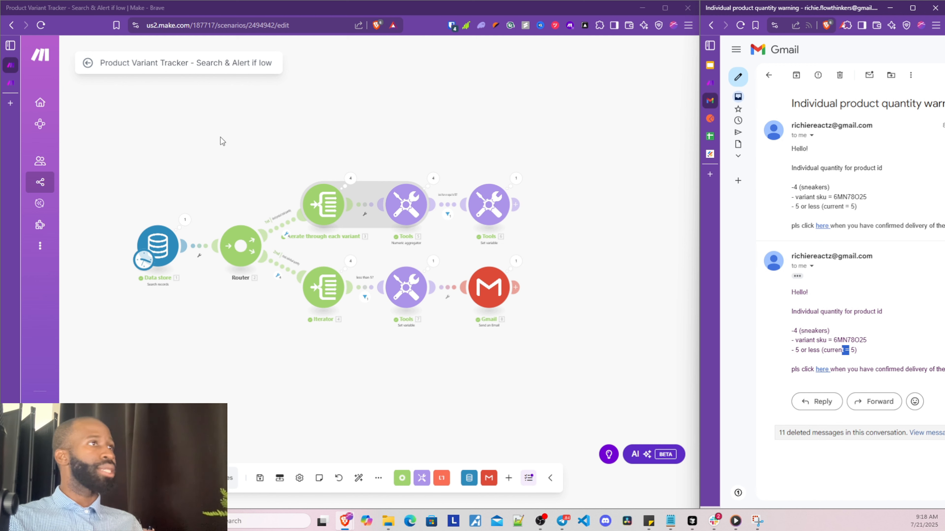
{"action": "left_click", "coordinate": [75, 82]}
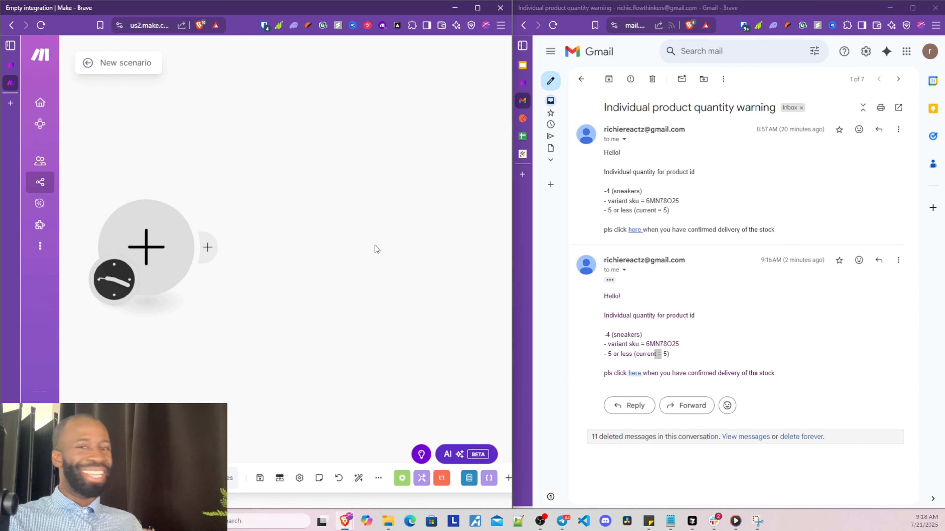
Show the 'Online Clothing Store Inventory Tracker Demo' deck, widened beside Make, on its Use Case slide
{"action": "left_click", "coordinate": [523, 65]}
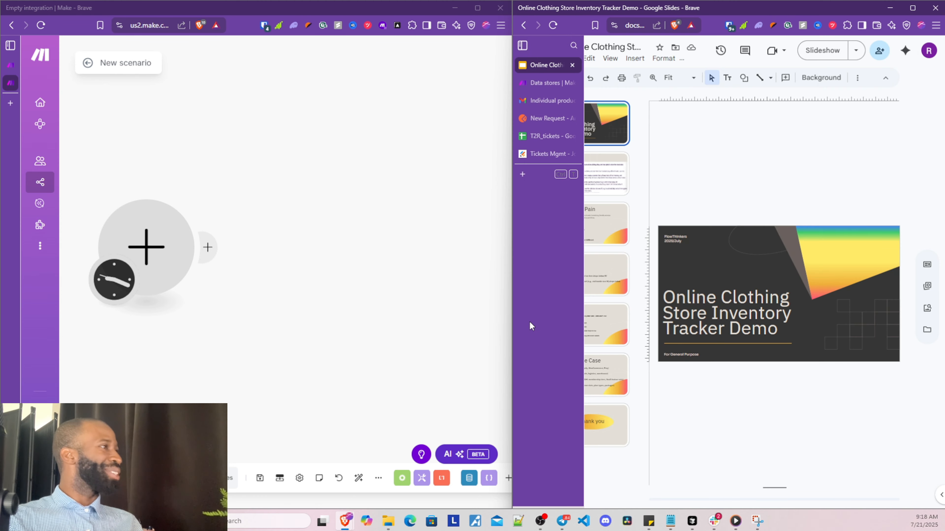
{"action": "left_click_drag", "start_coordinate": [514, 309], "coordinate": [128, 292]}
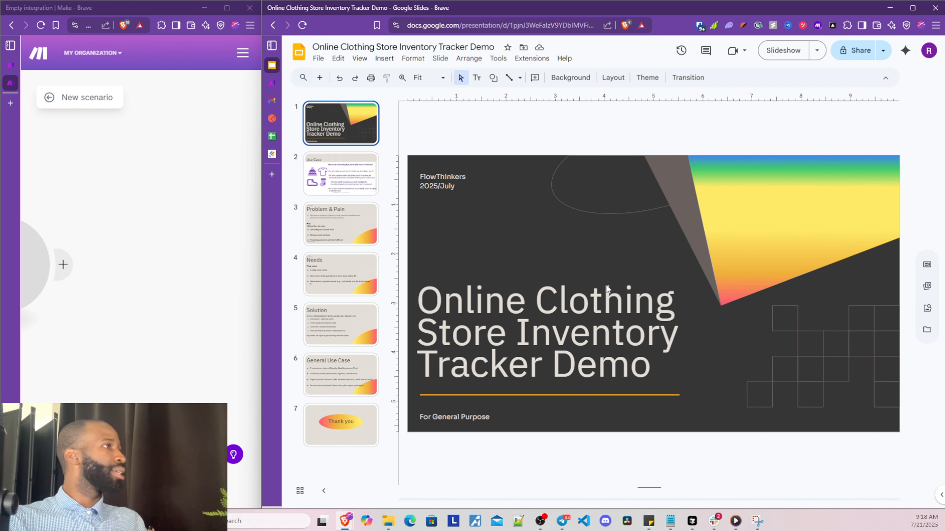
{"action": "key", "text": "Down"}
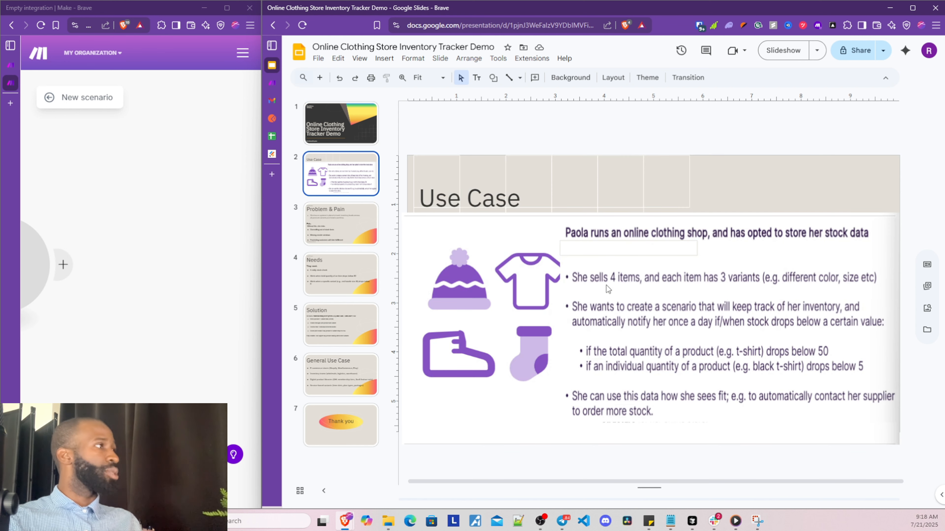
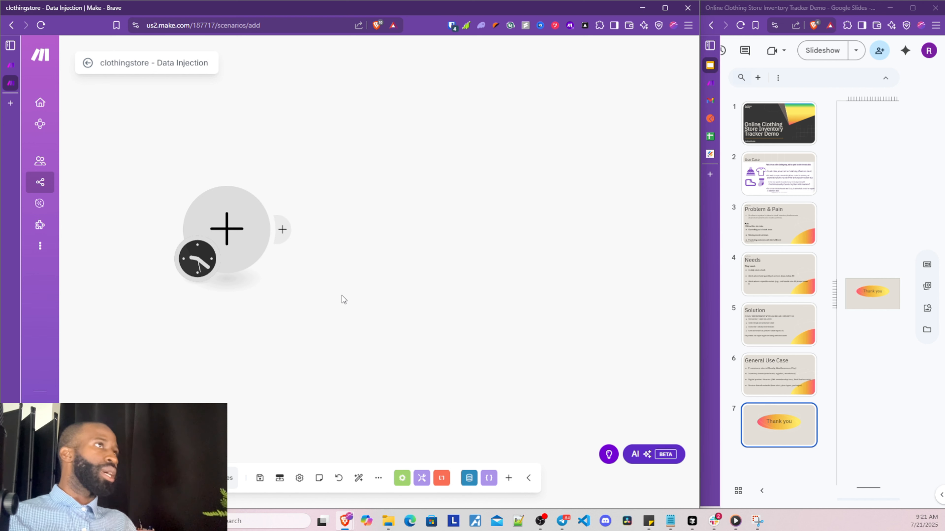
Make the first module a JSON > Parse JSON module, leaving its JSON string empty
{"action": "left_click", "coordinate": [255, 261]}
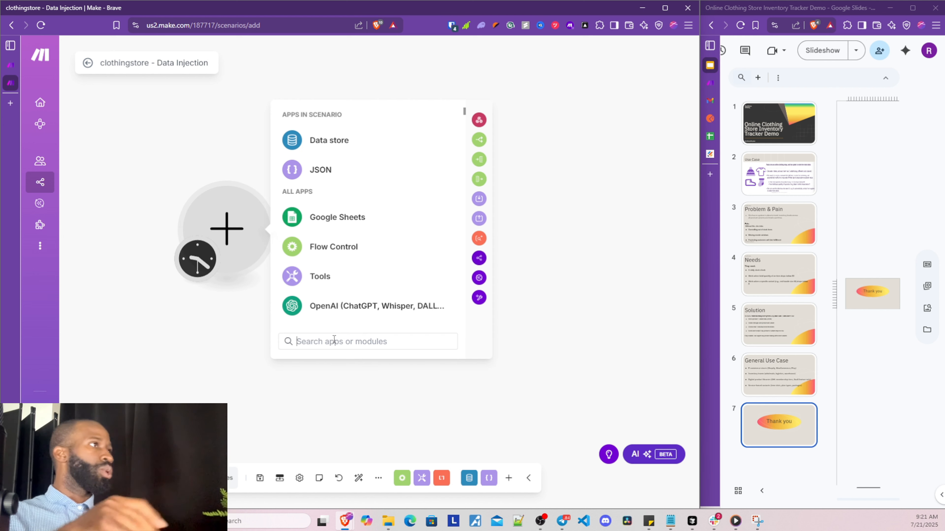
{"action": "left_click", "coordinate": [329, 170]}
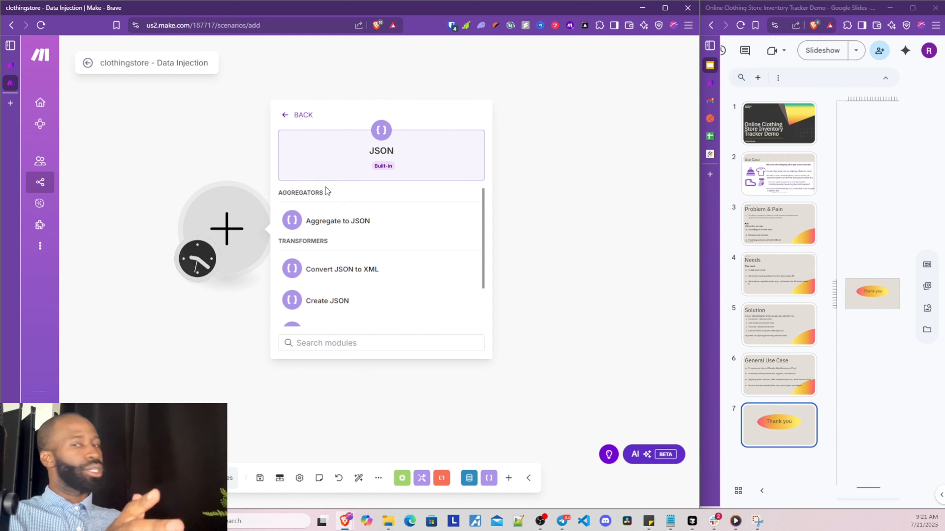
{"action": "scroll", "coordinate": [371, 285], "scroll_direction": "down", "scroll_amount": 2}
{"action": "left_click", "coordinate": [369, 285]}
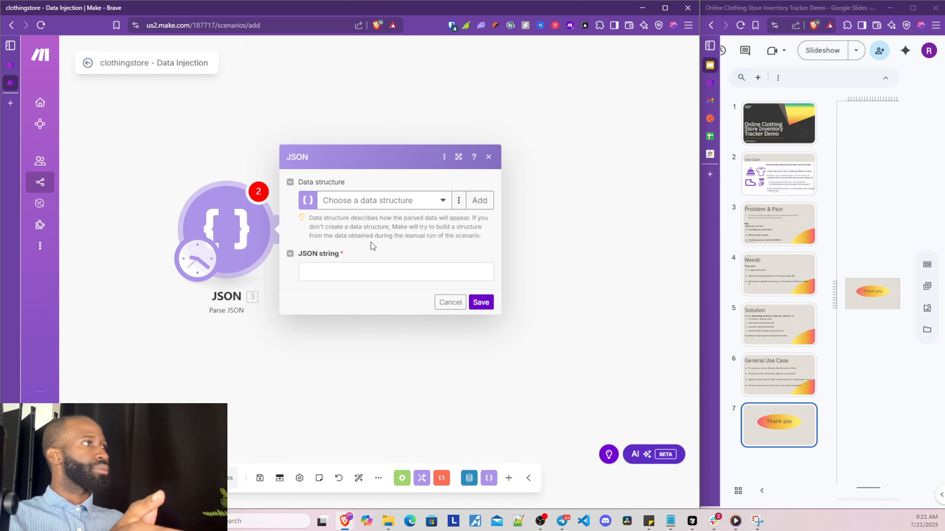
{"action": "left_click", "coordinate": [474, 304]}
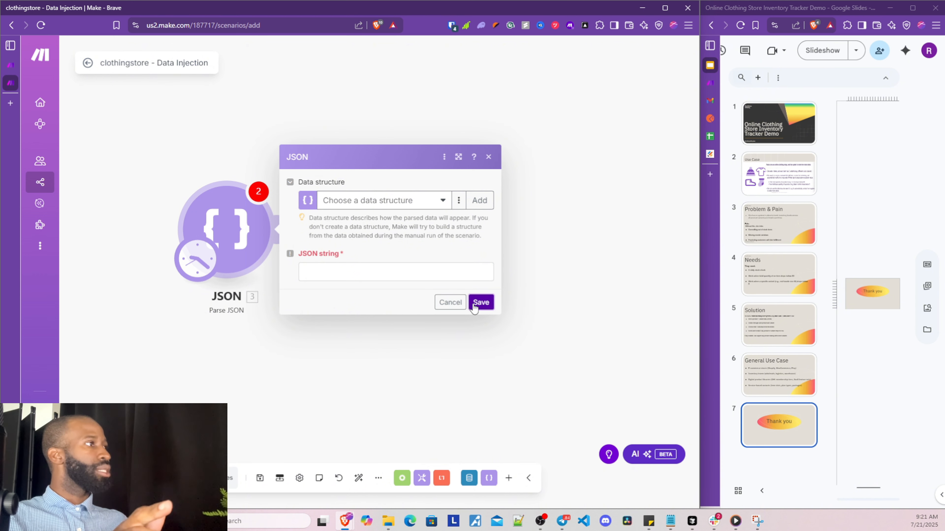
{"action": "left_click", "coordinate": [386, 275]}
{"action": "left_click", "coordinate": [357, 329]}
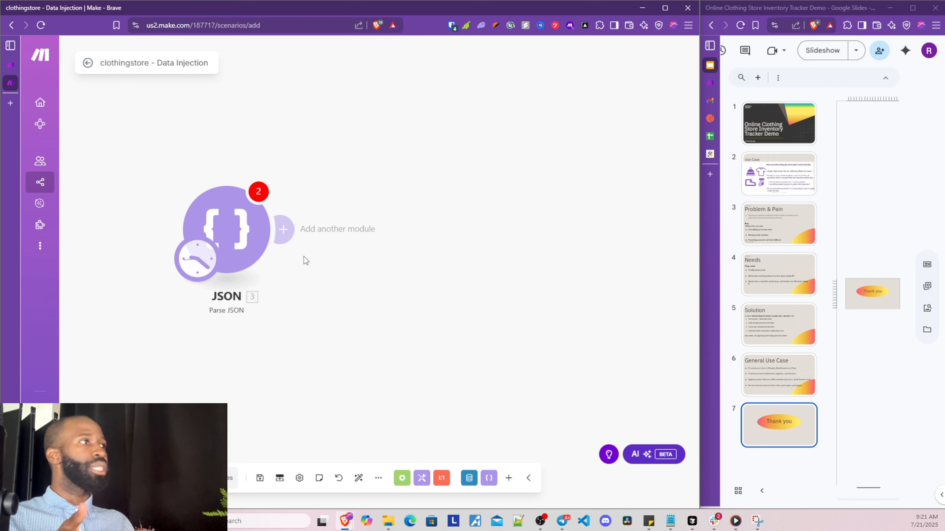
Add a Data store 'Add/replace a record' module after Parse JSON
{"action": "left_click", "coordinate": [289, 237]}
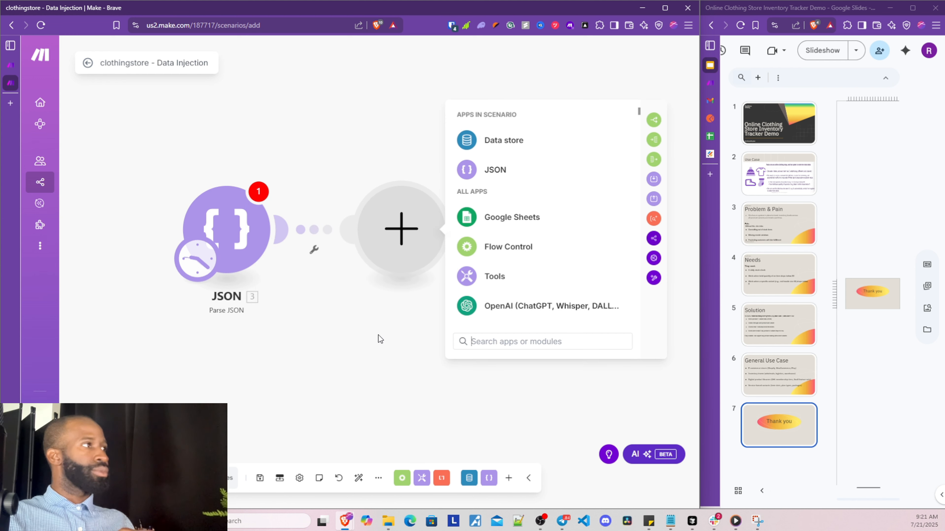
{"action": "type", "text": "data"}
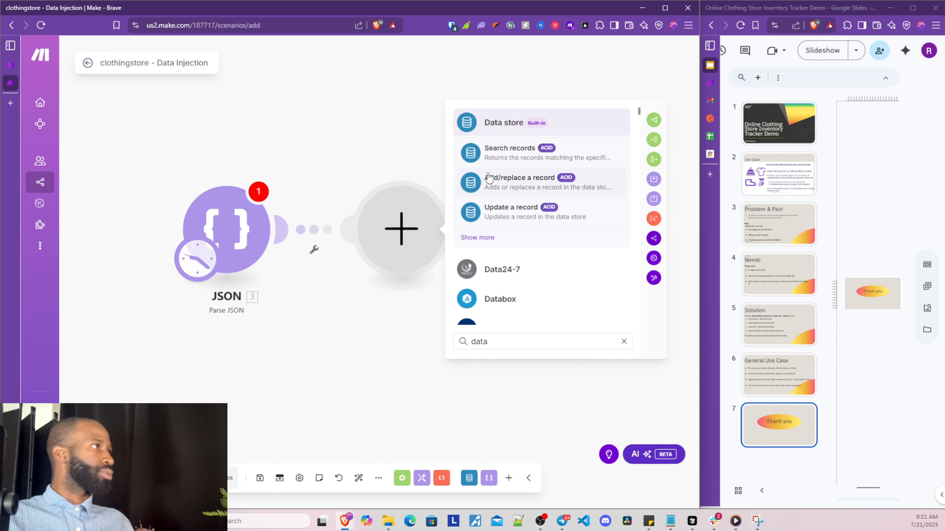
{"action": "left_click", "coordinate": [507, 184]}
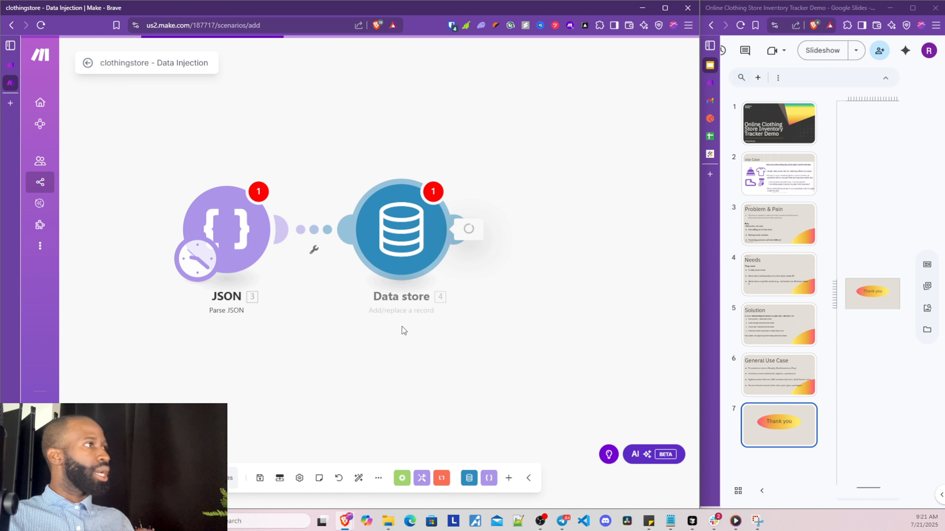
{"action": "left_click", "coordinate": [353, 335]}
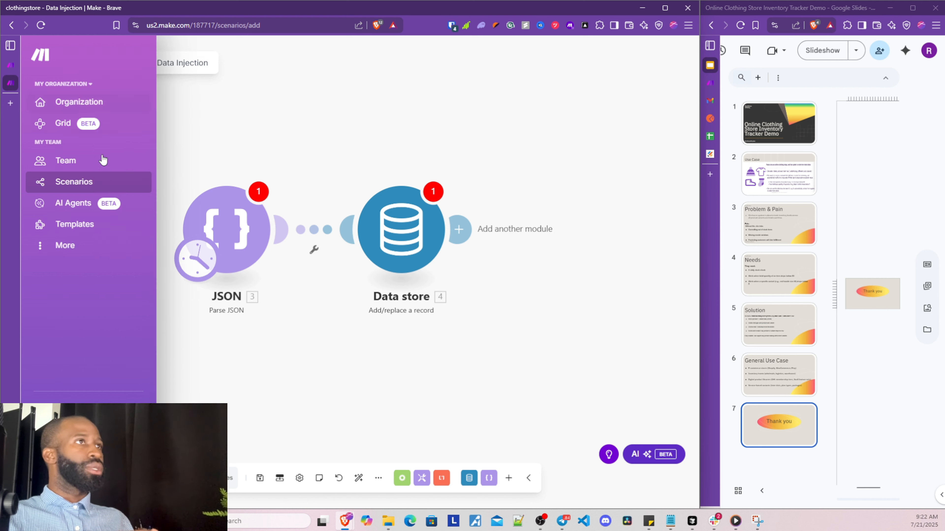
Open the Datastores page in a new browser tab
{"action": "left_click", "coordinate": [60, 245]}
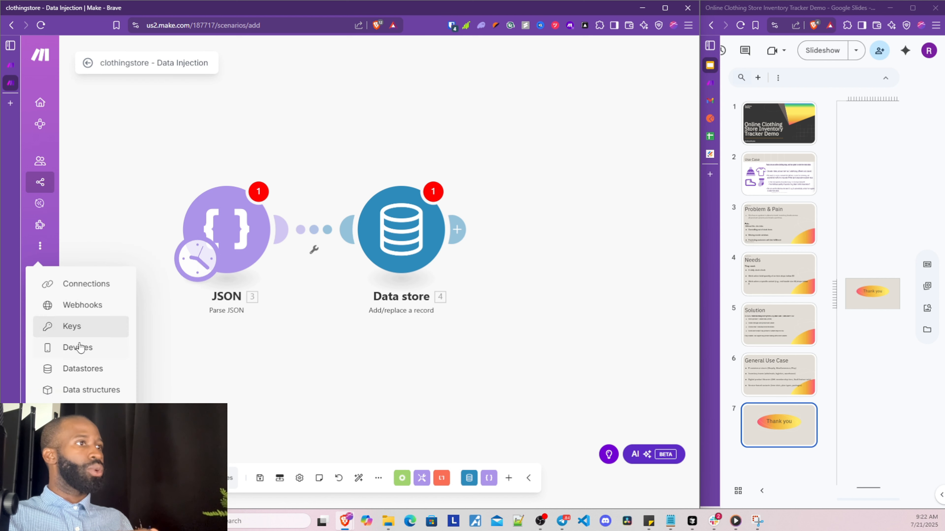
{"action": "right_click", "coordinate": [83, 373]}
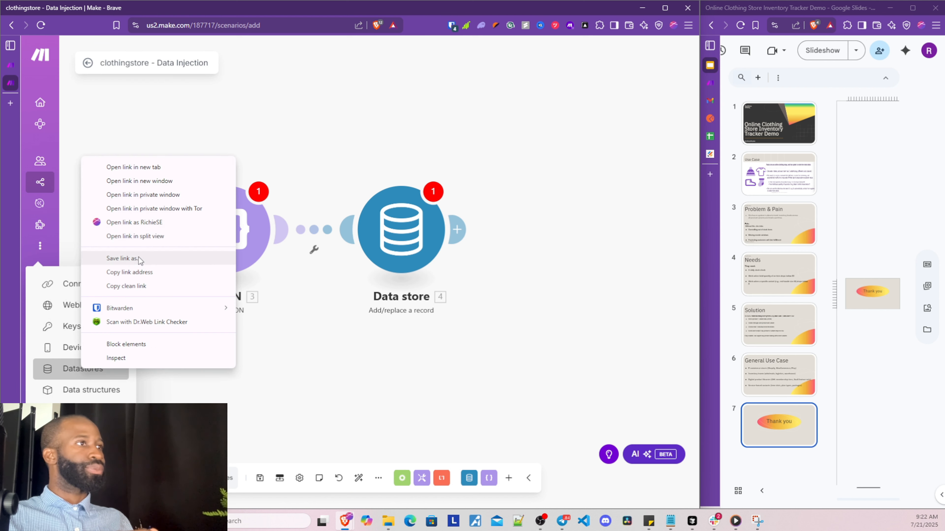
{"action": "left_click", "coordinate": [145, 170]}
{"action": "left_click", "coordinate": [10, 100]}
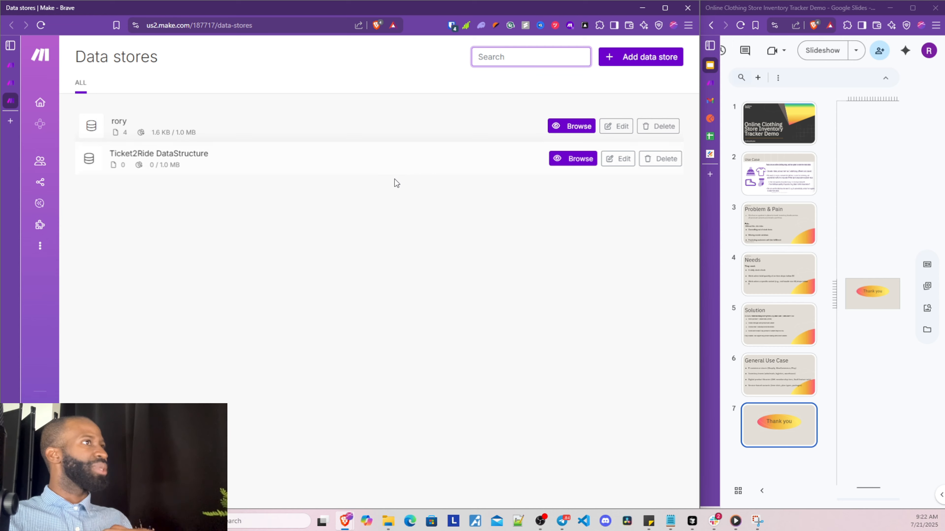
Create a data store named clothingstoreData and start adding its data structure
{"action": "left_click", "coordinate": [624, 61]}
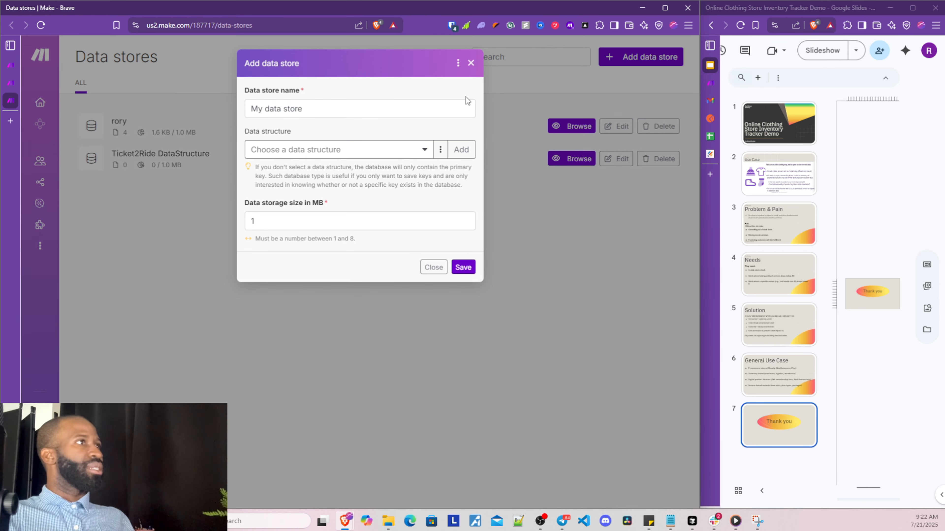
{"action": "left_click_drag", "start_coordinate": [348, 109], "coordinate": [235, 107]}
{"action": "type", "text": "clothiu"}
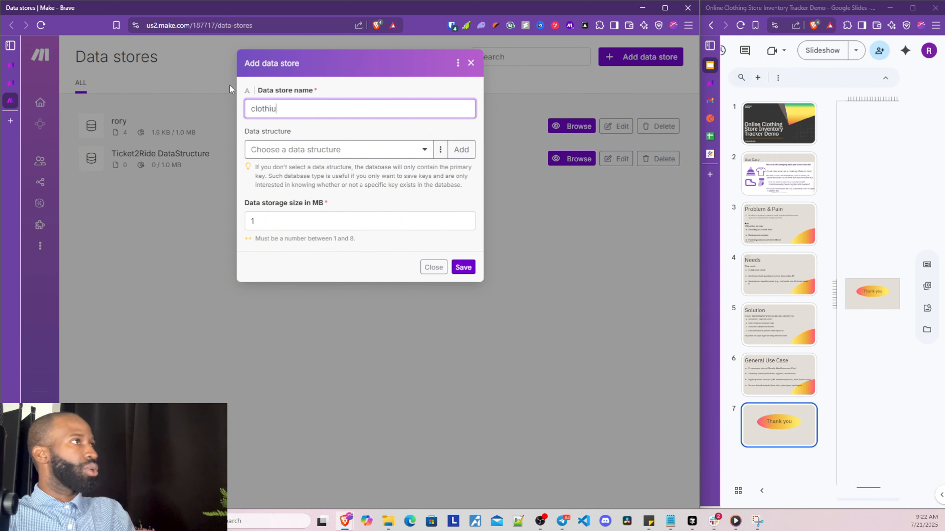
{"action": "key", "text": "BackSpace"}
{"action": "type", "text": "ngstoreData"}
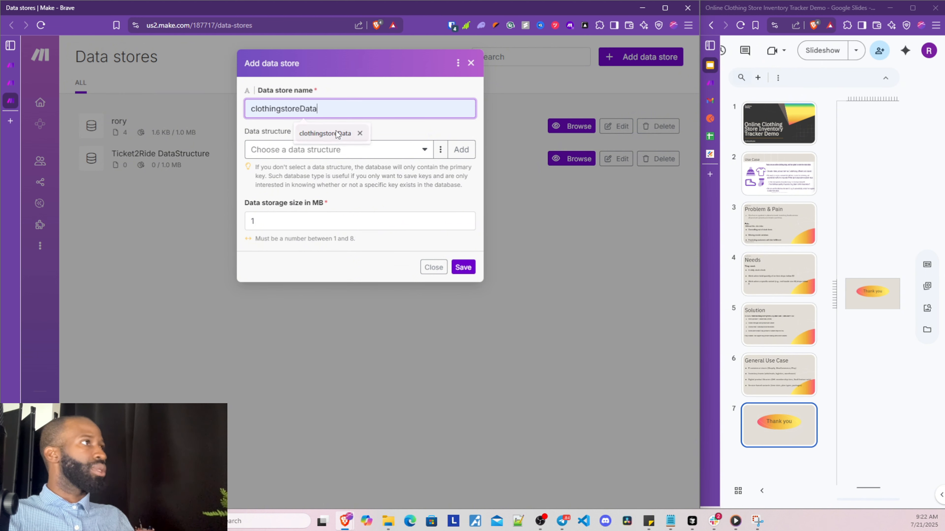
{"action": "left_click", "coordinate": [336, 131]}
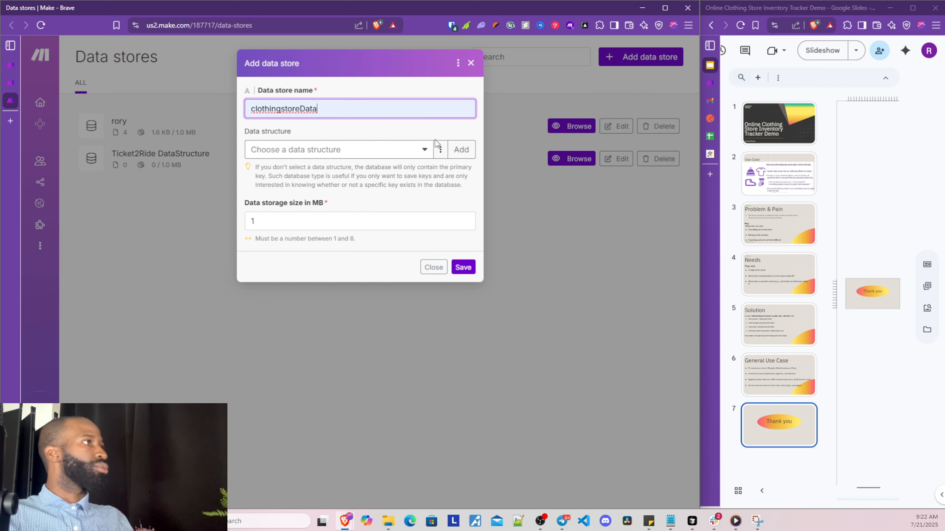
{"action": "left_click", "coordinate": [443, 149]}
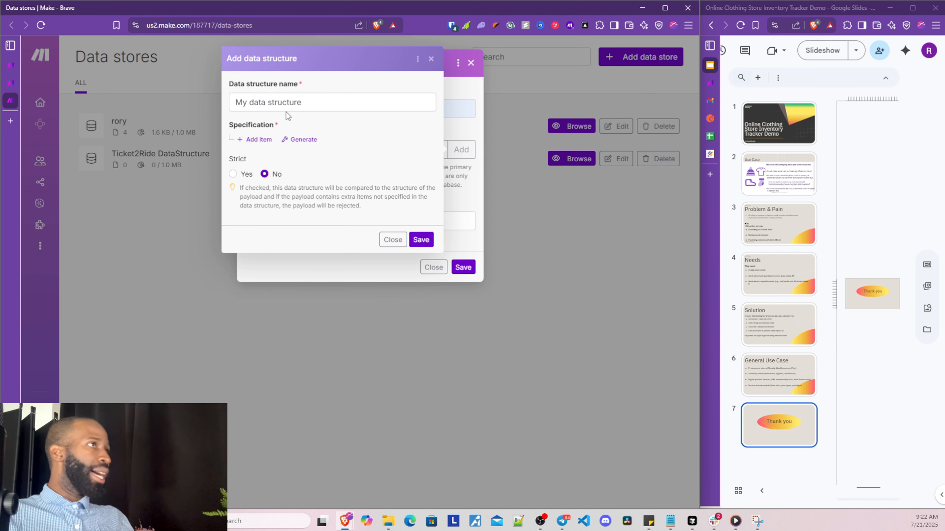
Name the data structure clothingstoreDatastructure, discarding an empty added field
{"action": "left_click_drag", "start_coordinate": [277, 102], "coordinate": [173, 111]}
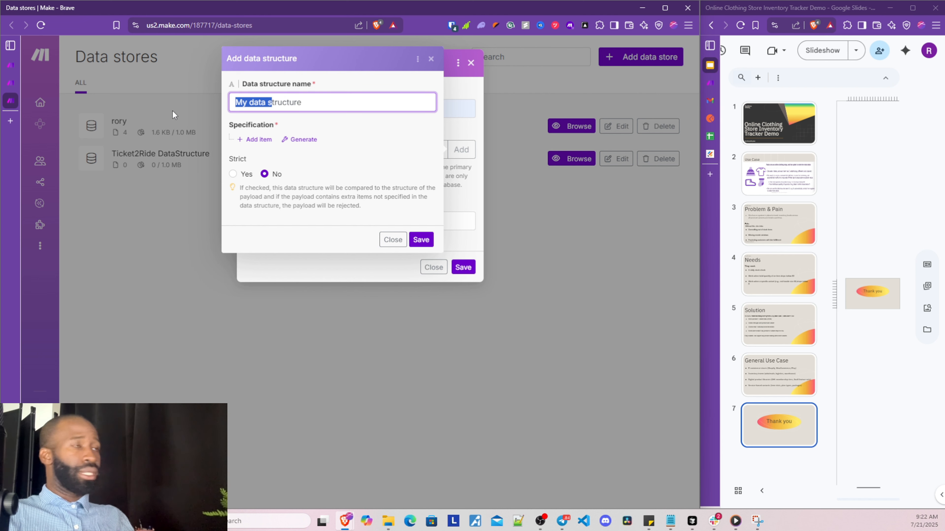
{"action": "type", "text": "clothingstor"}
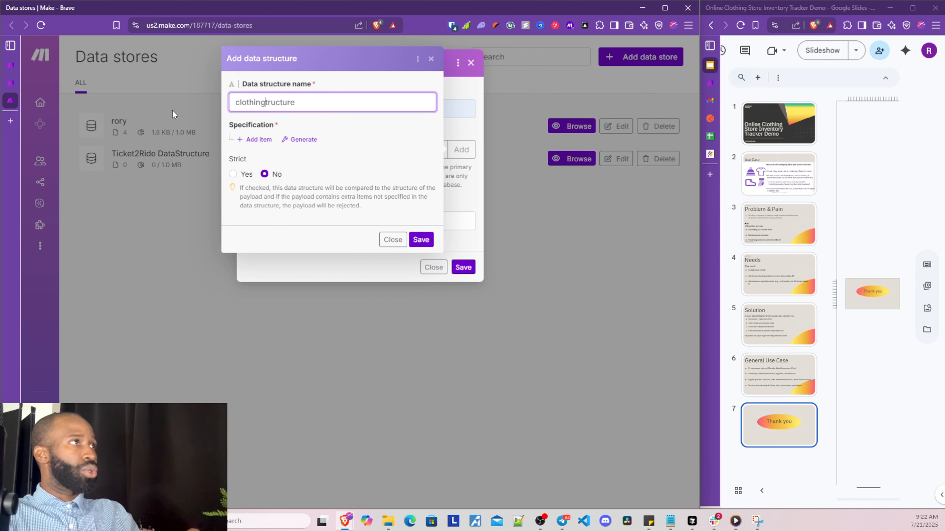
{"action": "type", "text": "eData"}
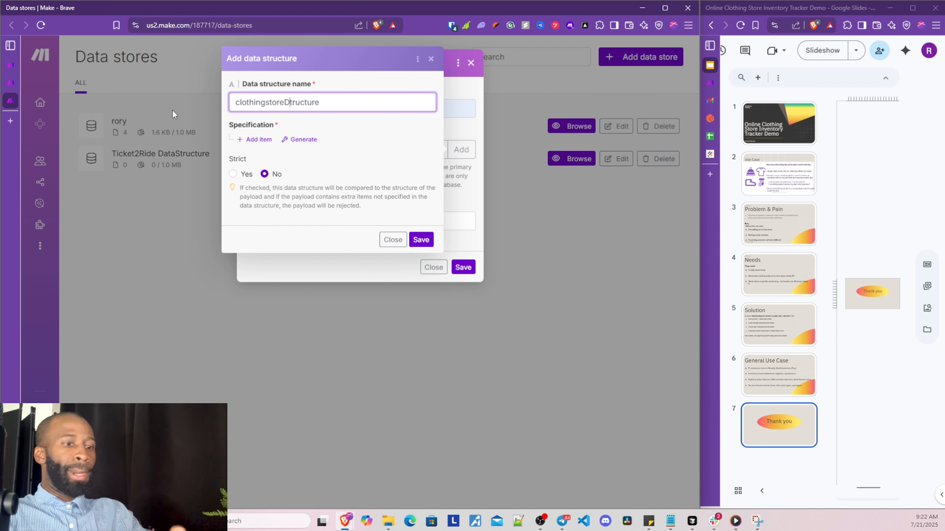
{"action": "type", "text": "s"}
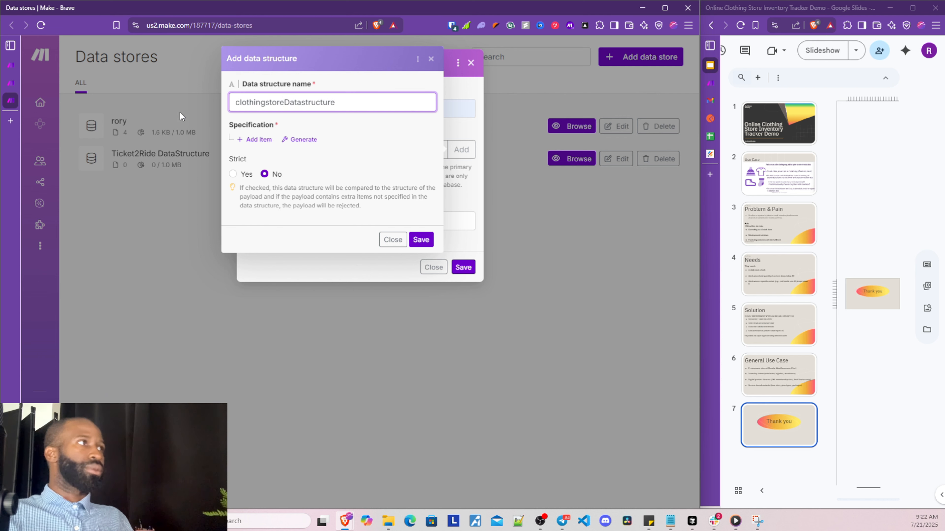
{"action": "left_click", "coordinate": [263, 140]}
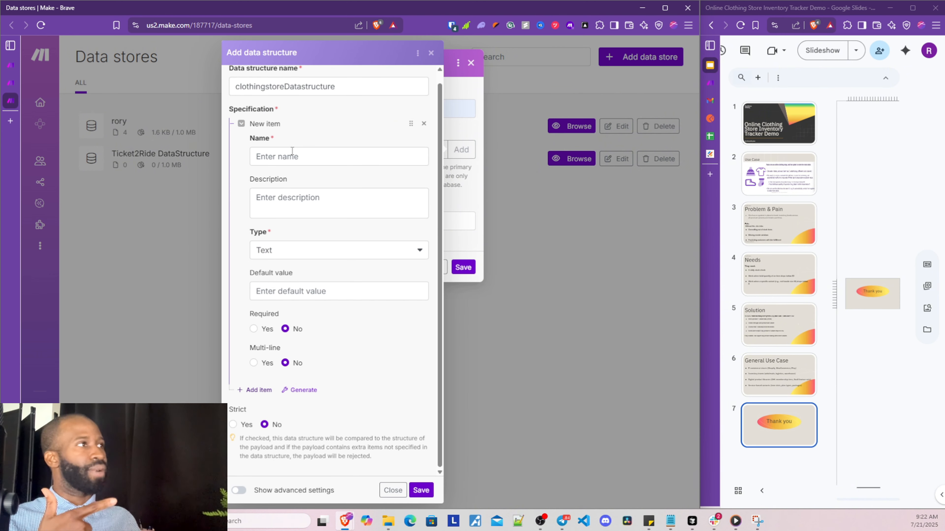
{"action": "left_click", "coordinate": [423, 123]}
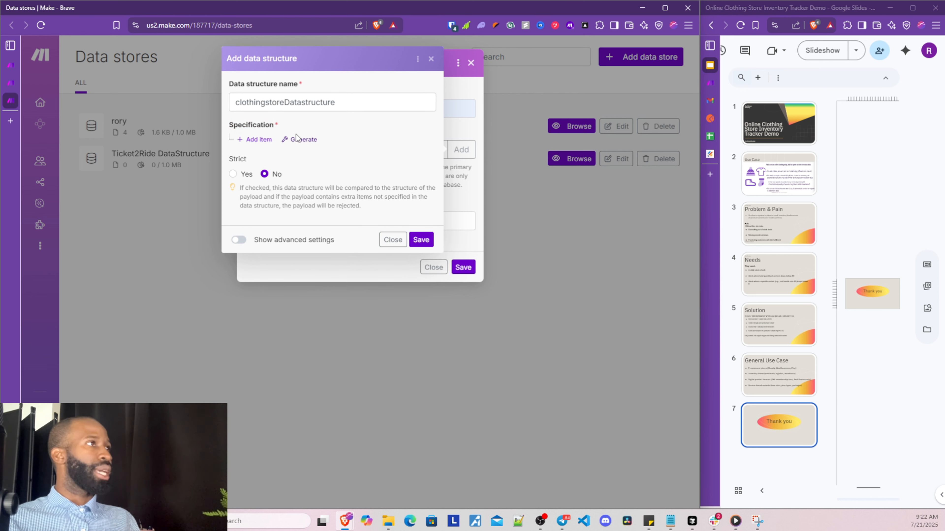
Paste the sample inventory JSON into Sample data and generate the structure's fields
{"action": "left_click", "coordinate": [296, 135]}
{"action": "left_click", "coordinate": [356, 143]}
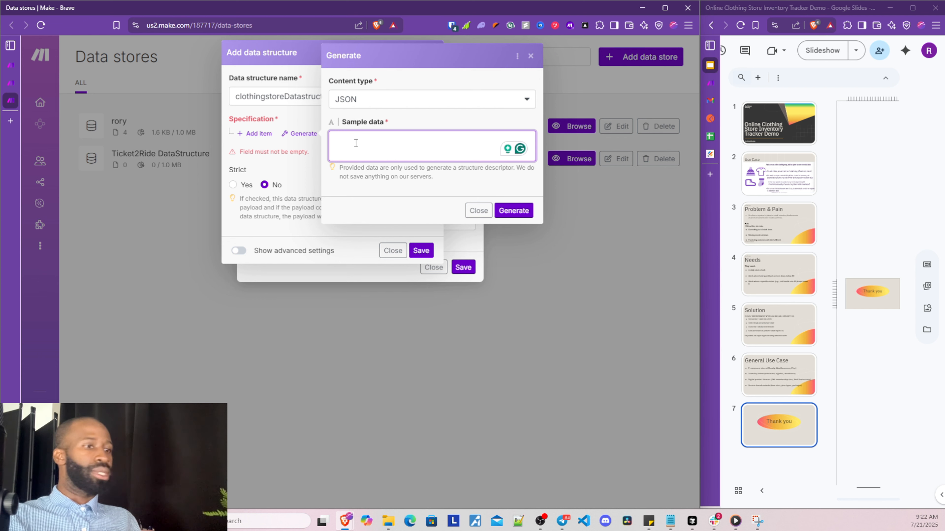
{"action": "key", "text": "ctrl+v"}
{"action": "scroll", "coordinate": [355, 151], "scroll_direction": "down", "scroll_amount": 5}
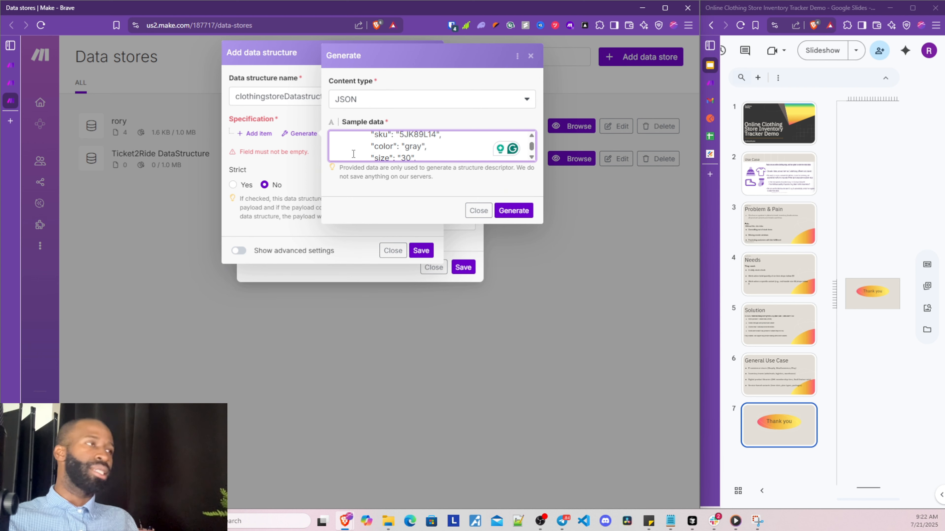
{"action": "scroll", "coordinate": [354, 152], "scroll_direction": "down", "scroll_amount": 4}
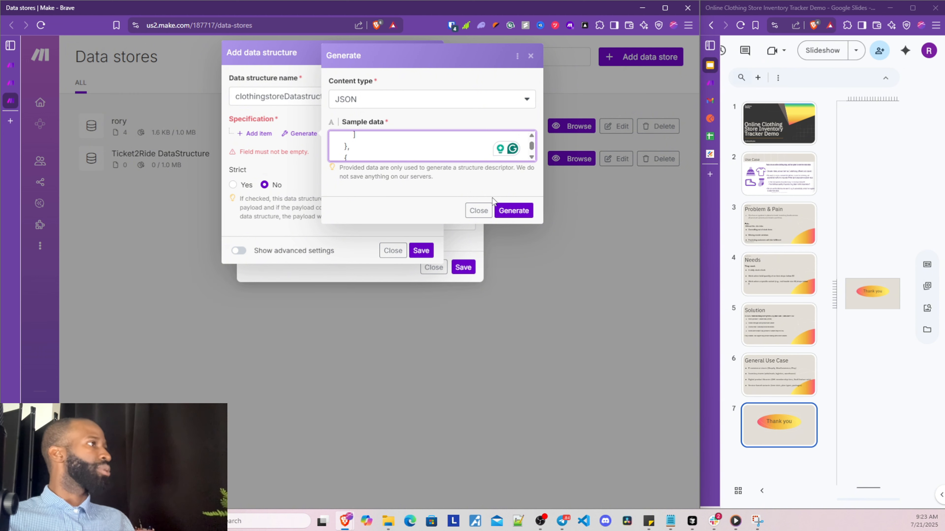
{"action": "left_click", "coordinate": [515, 210]}
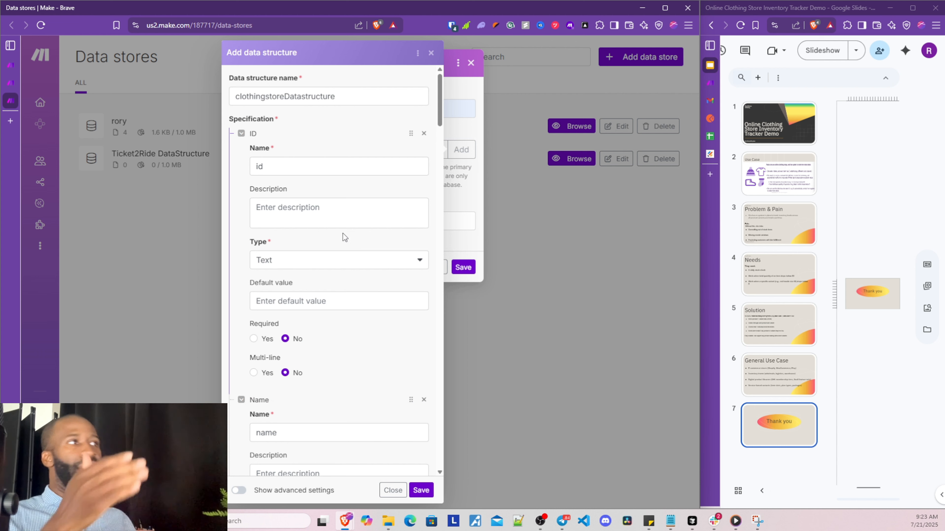
{"action": "left_click", "coordinate": [325, 169]}
{"action": "scroll", "coordinate": [302, 214], "scroll_direction": "down", "scroll_amount": 5}
{"action": "double_click", "coordinate": [300, 232]}
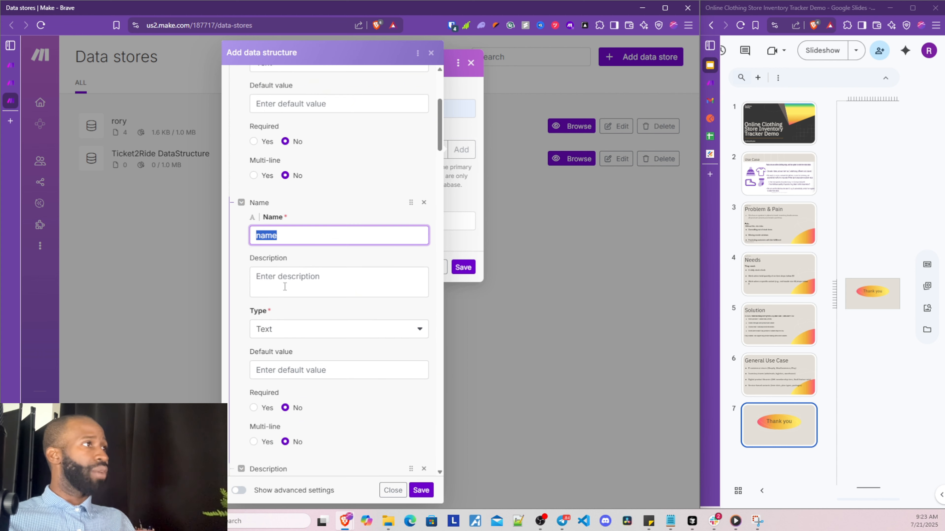
{"action": "scroll", "coordinate": [285, 286], "scroll_direction": "down", "scroll_amount": 3}
{"action": "scroll", "coordinate": [296, 216], "scroll_direction": "down", "scroll_amount": 5}
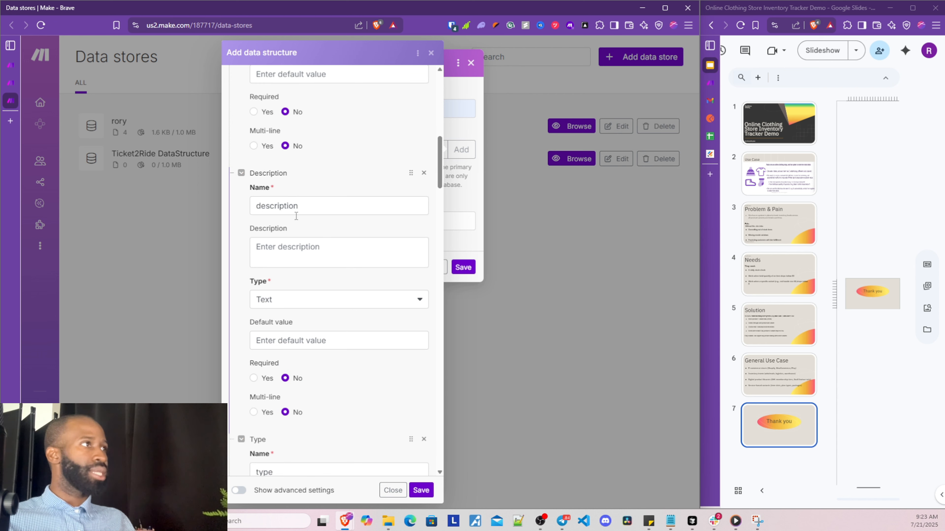
{"action": "double_click", "coordinate": [309, 201]}
{"action": "scroll", "coordinate": [293, 293], "scroll_direction": "down", "scroll_amount": 6}
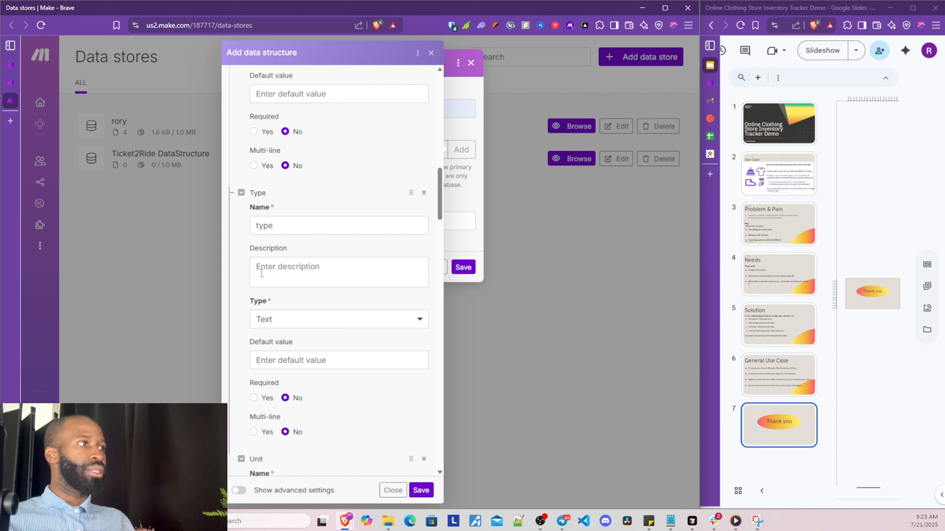
{"action": "scroll", "coordinate": [287, 303], "scroll_direction": "down", "scroll_amount": 5}
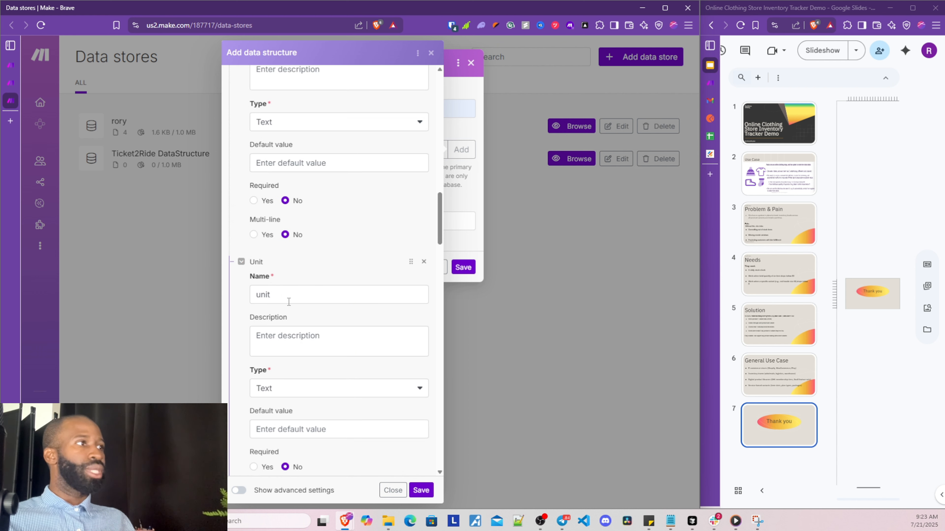
{"action": "scroll", "coordinate": [290, 309], "scroll_direction": "down", "scroll_amount": 4}
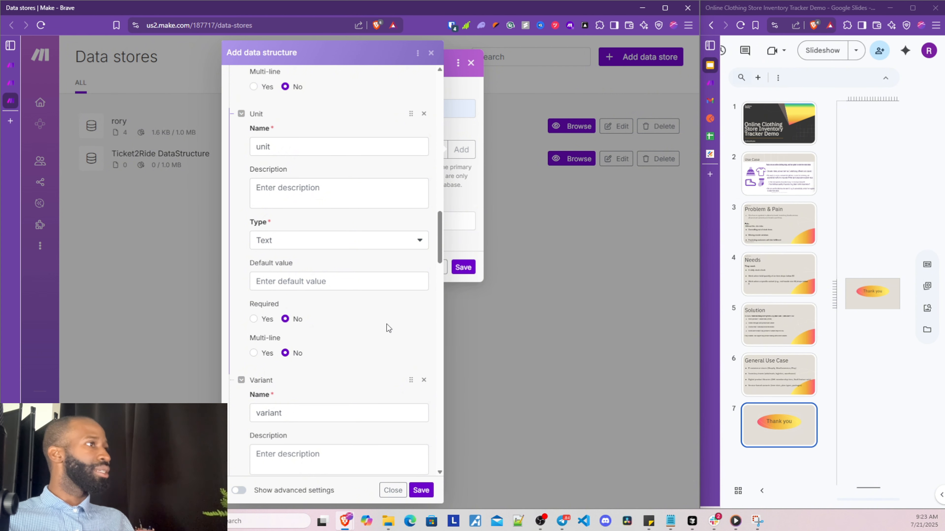
{"action": "scroll", "coordinate": [361, 326], "scroll_direction": "down", "scroll_amount": 3}
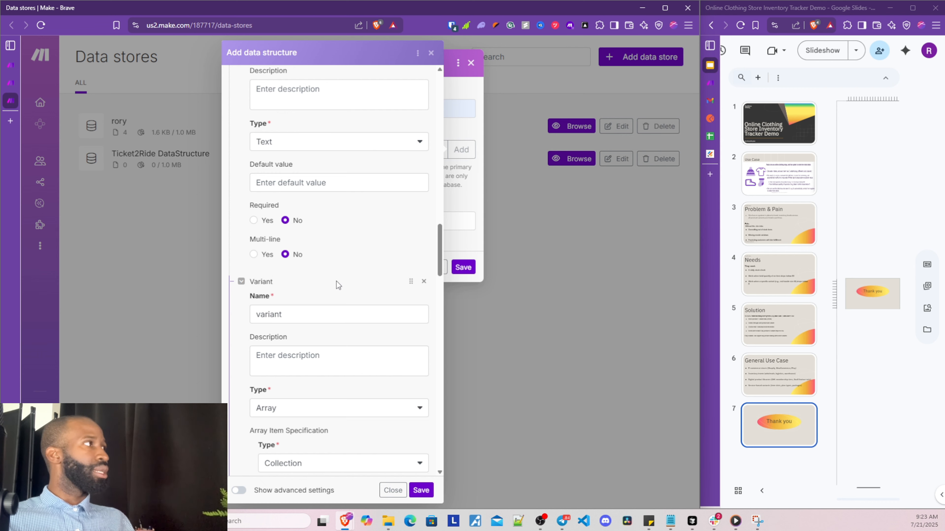
{"action": "scroll", "coordinate": [337, 281], "scroll_direction": "up", "scroll_amount": 3}
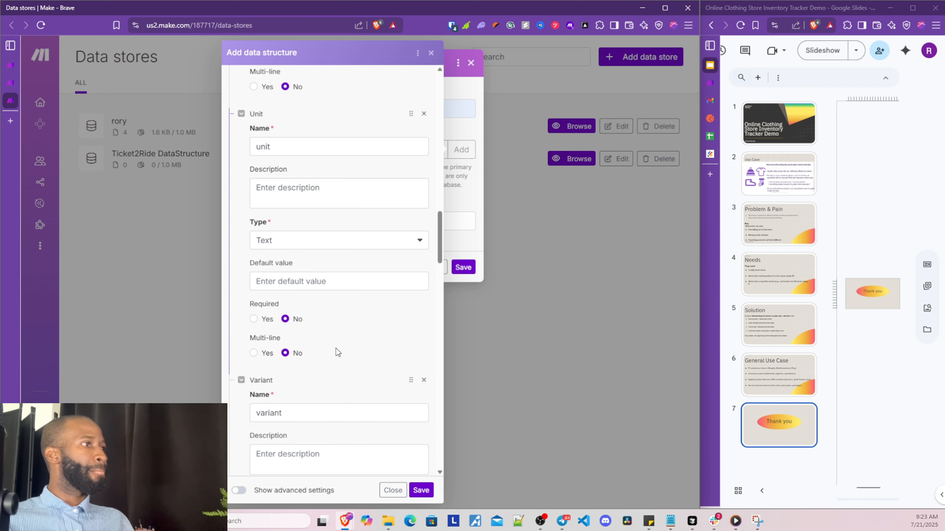
{"action": "scroll", "coordinate": [336, 352], "scroll_direction": "down", "scroll_amount": 9}
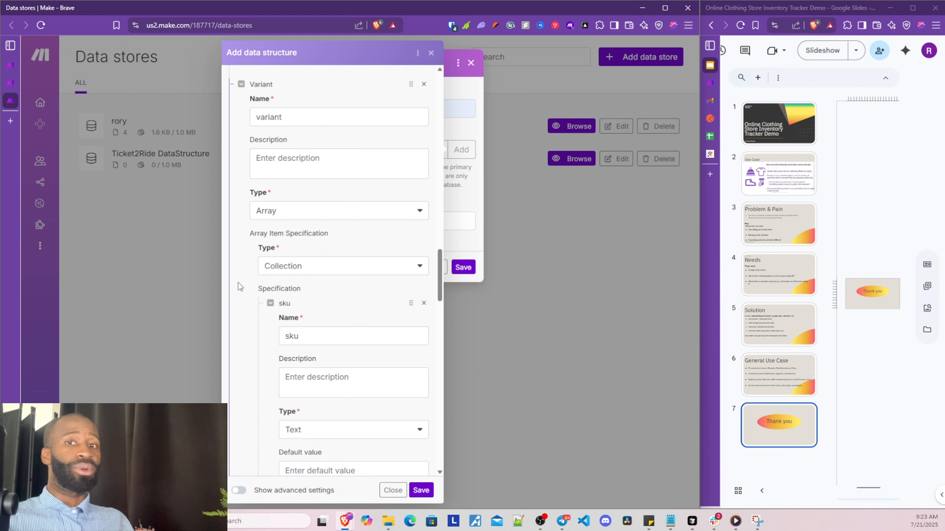
Keep the Variant field typed as an Array of Collection items
{"action": "left_click", "coordinate": [287, 212]}
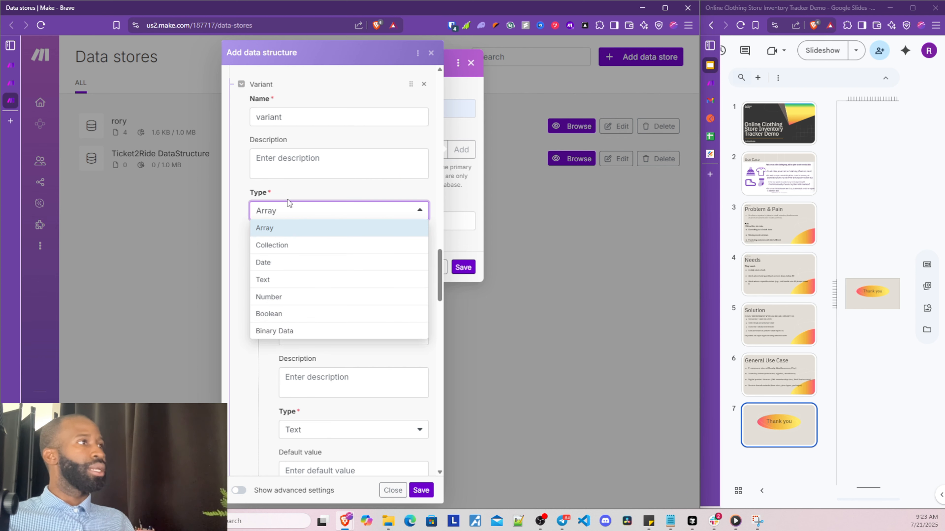
{"action": "left_click", "coordinate": [249, 242]}
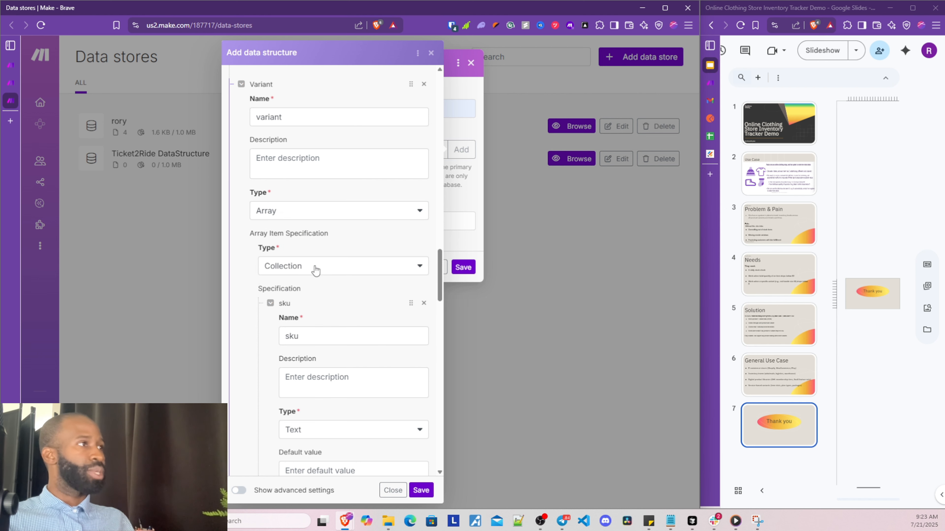
{"action": "left_click", "coordinate": [275, 271]}
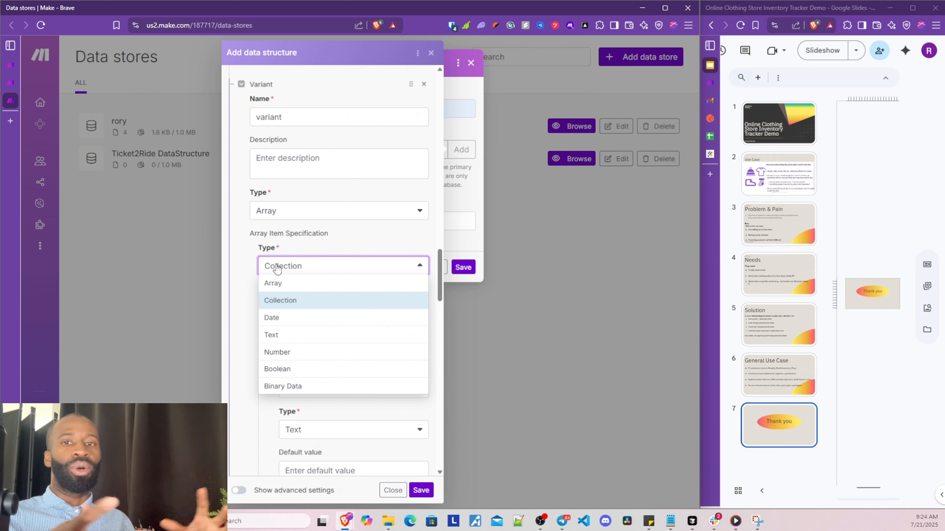
{"action": "left_click", "coordinate": [244, 296]}
Review Variant's sku, price and quantity subfields, then save the structure and create clothingstoreData
{"action": "scroll", "coordinate": [306, 294], "scroll_direction": "down", "scroll_amount": 3}
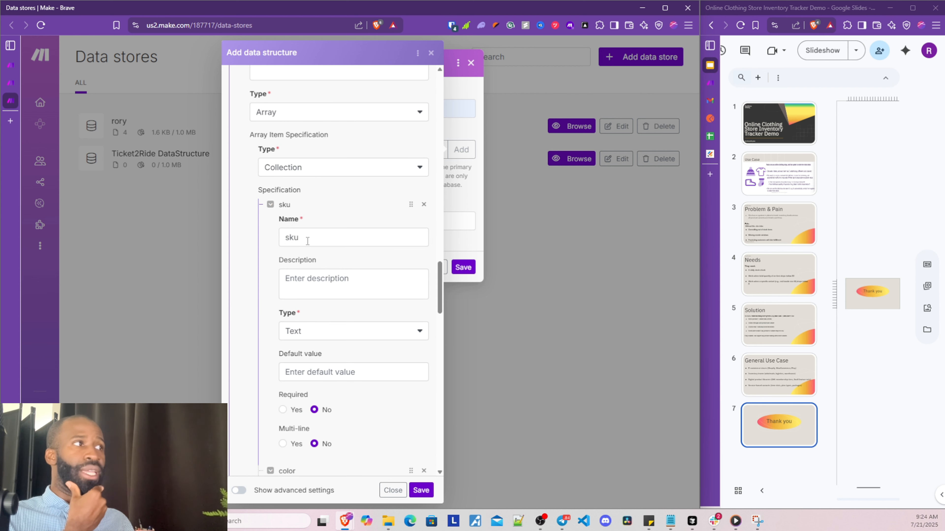
{"action": "double_click", "coordinate": [307, 239]}
{"action": "scroll", "coordinate": [306, 266], "scroll_direction": "down", "scroll_amount": 8}
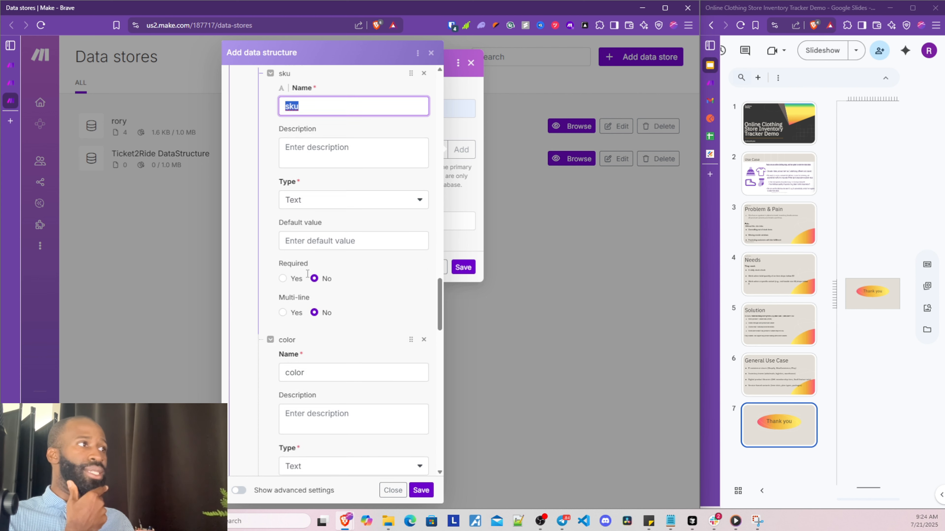
{"action": "left_click_drag", "start_coordinate": [312, 256], "coordinate": [294, 260]}
{"action": "scroll", "coordinate": [298, 278], "scroll_direction": "down", "scroll_amount": 4}
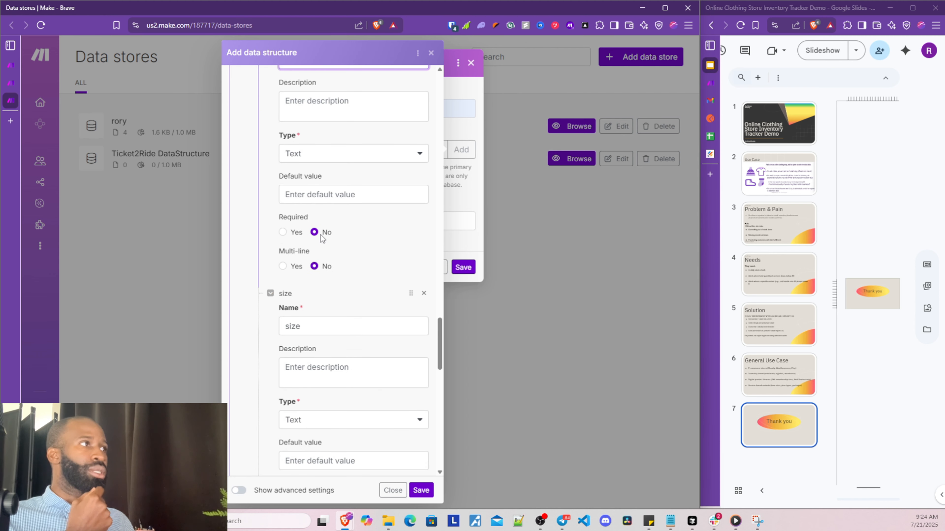
{"action": "left_click_drag", "start_coordinate": [327, 326], "coordinate": [296, 330]}
{"action": "scroll", "coordinate": [309, 346], "scroll_direction": "down", "scroll_amount": 3}
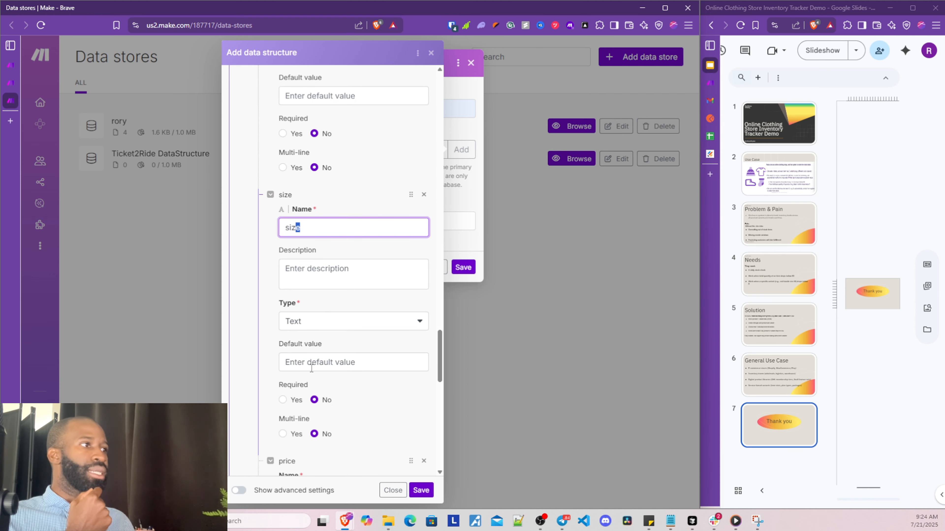
{"action": "scroll", "coordinate": [308, 373], "scroll_direction": "down", "scroll_amount": 5}
{"action": "double_click", "coordinate": [308, 303]}
{"action": "scroll", "coordinate": [310, 335], "scroll_direction": "down", "scroll_amount": 8}
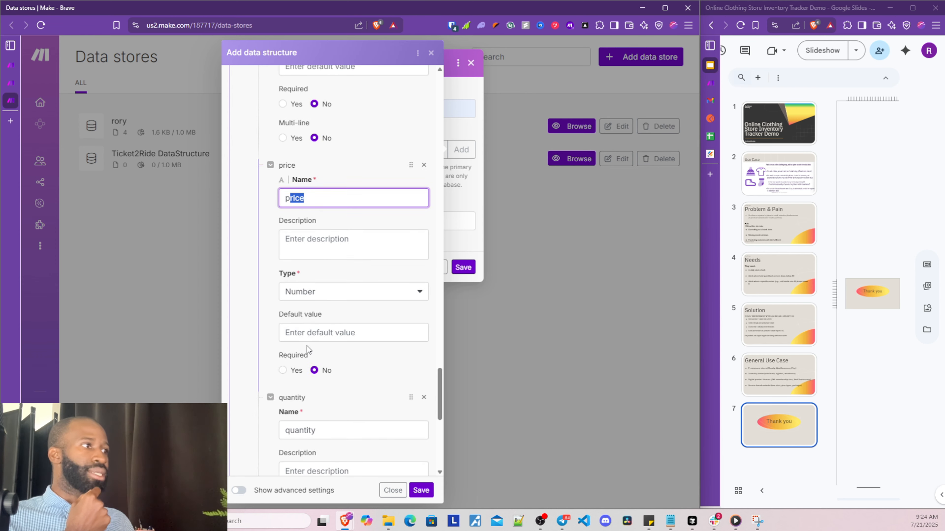
{"action": "left_click_drag", "start_coordinate": [323, 281], "coordinate": [294, 284]}
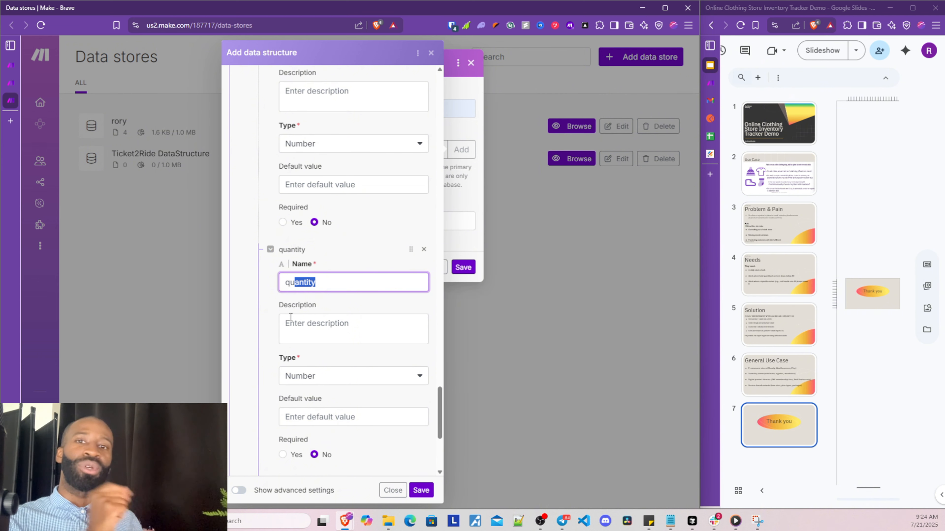
{"action": "scroll", "coordinate": [320, 357], "scroll_direction": "down", "scroll_amount": 4}
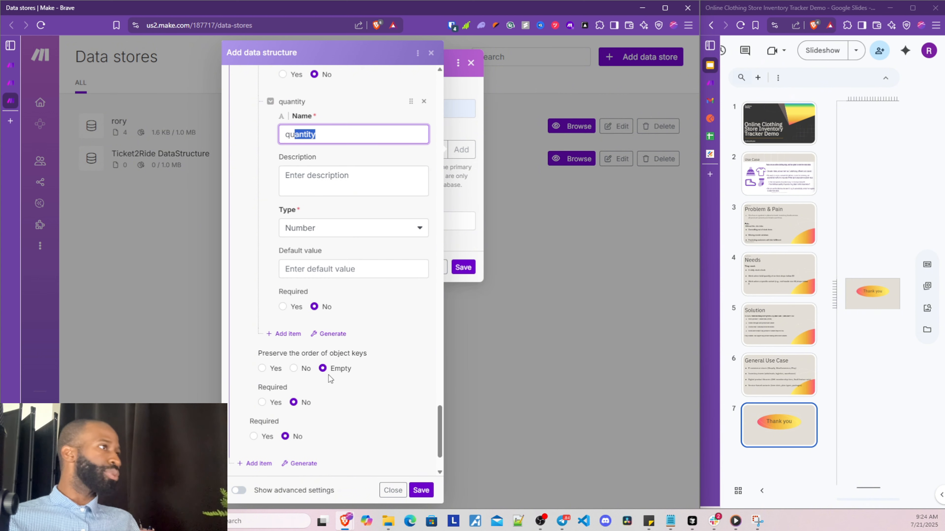
{"action": "scroll", "coordinate": [330, 379], "scroll_direction": "down", "scroll_amount": 2}
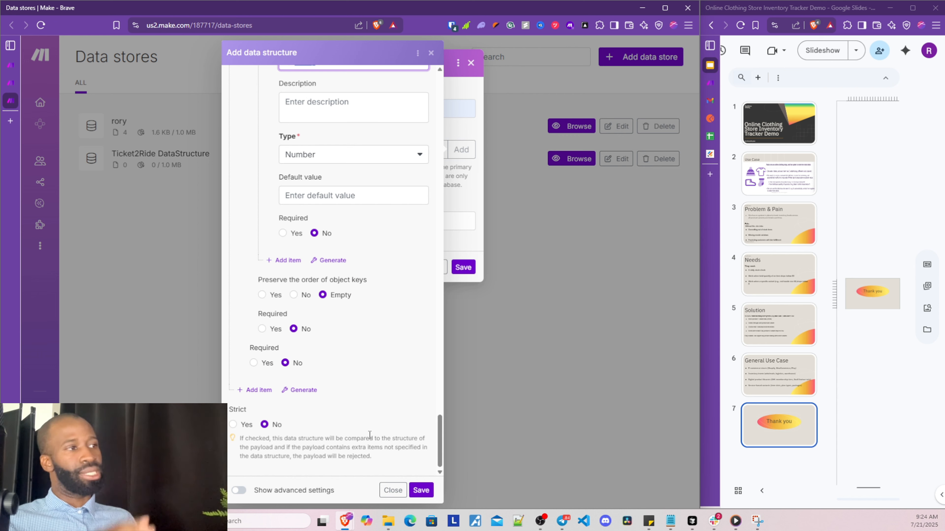
{"action": "left_click", "coordinate": [421, 491]}
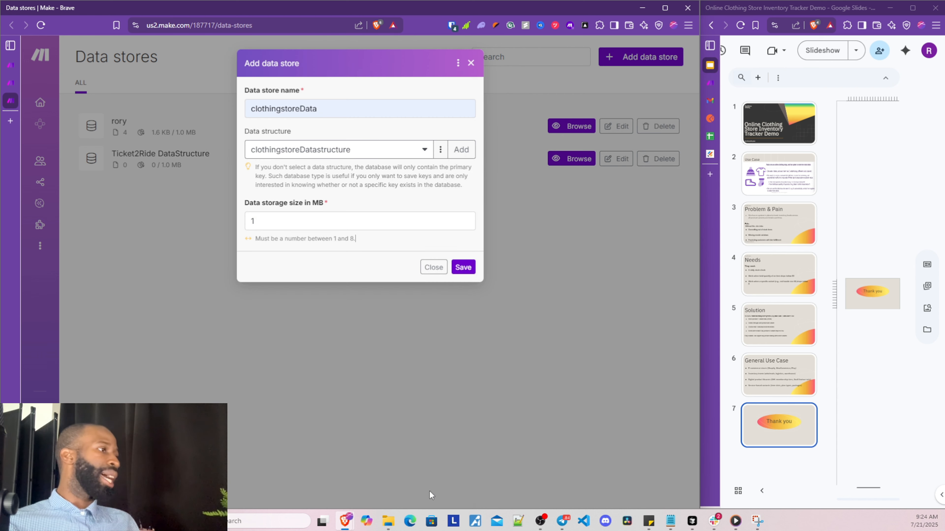
{"action": "left_click", "coordinate": [465, 267]}
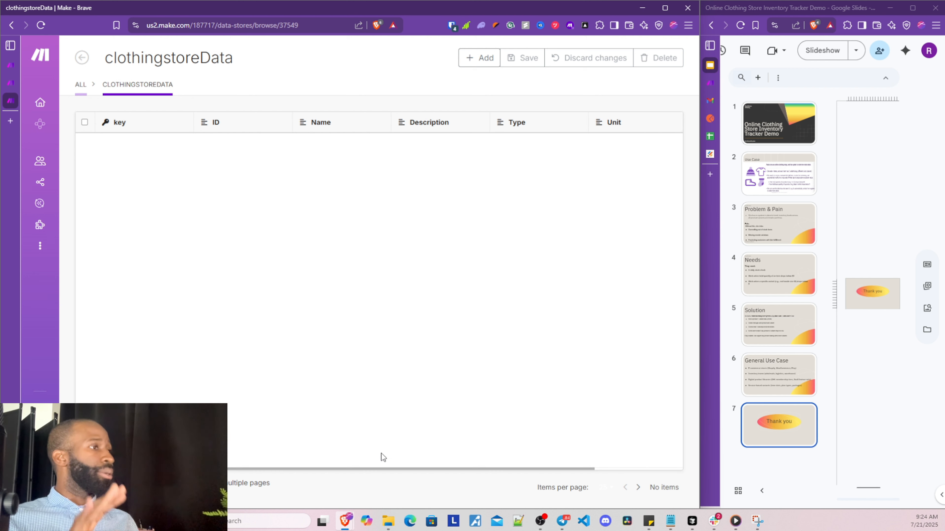
Add a new record to clothingstoreData and give it the Name 'cx vx'
{"action": "left_click_drag", "start_coordinate": [382, 469], "coordinate": [466, 460]}
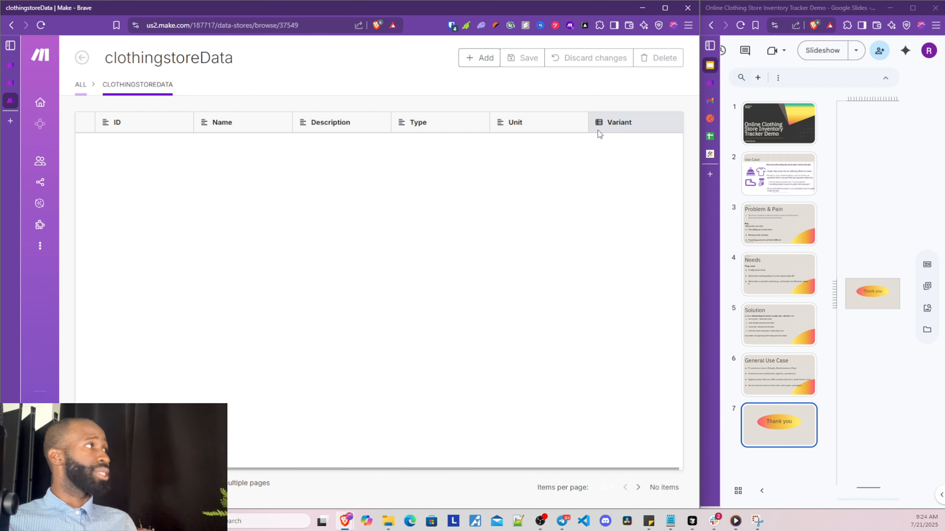
{"action": "left_click_drag", "start_coordinate": [402, 470], "coordinate": [316, 469]}
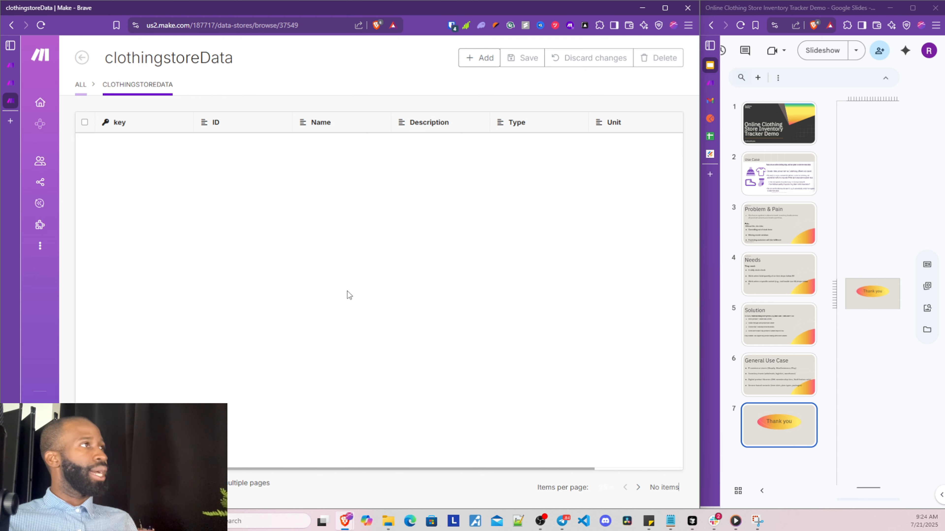
{"action": "left_click", "coordinate": [475, 58]}
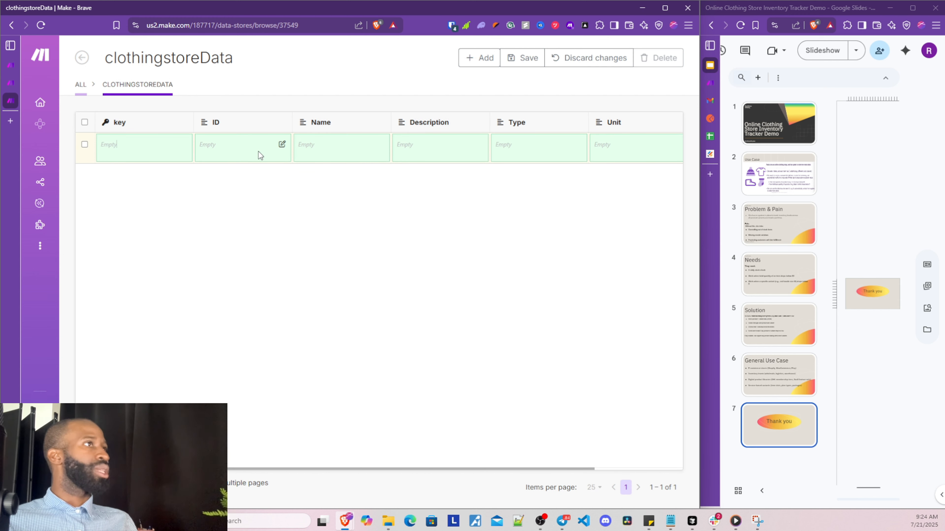
{"action": "left_click", "coordinate": [223, 143]}
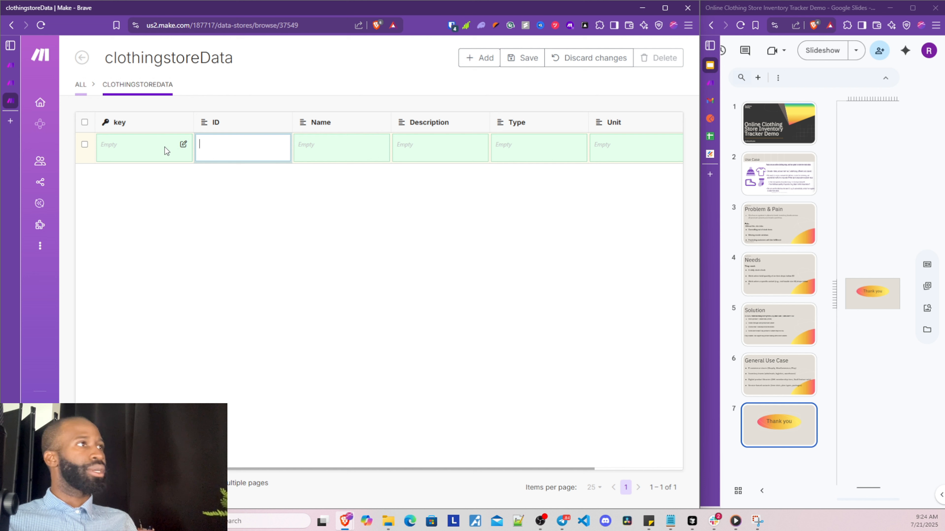
{"action": "left_click", "coordinate": [100, 145]}
{"action": "left_click", "coordinate": [306, 143]}
{"action": "type", "text": "cx vx"}
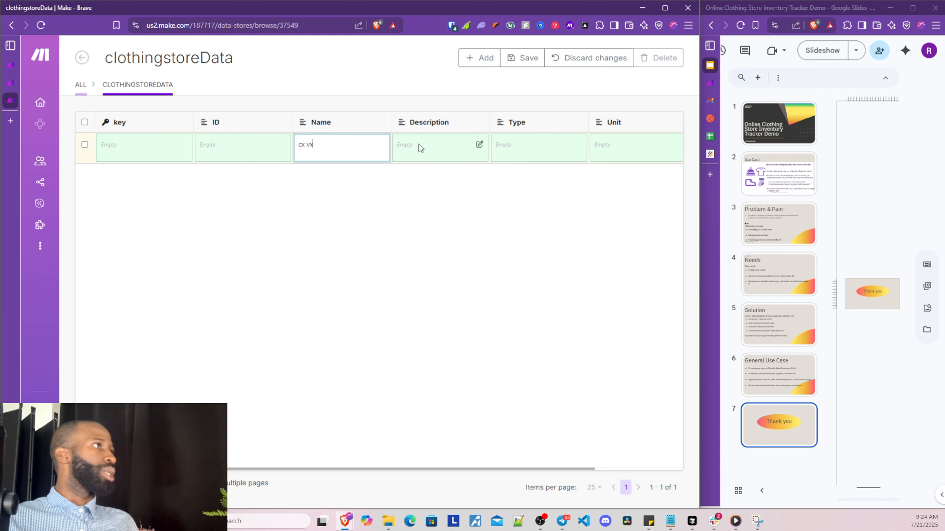
Set the record's Description to 'v' and open its Variant value for editing
{"action": "left_click", "coordinate": [413, 146]}
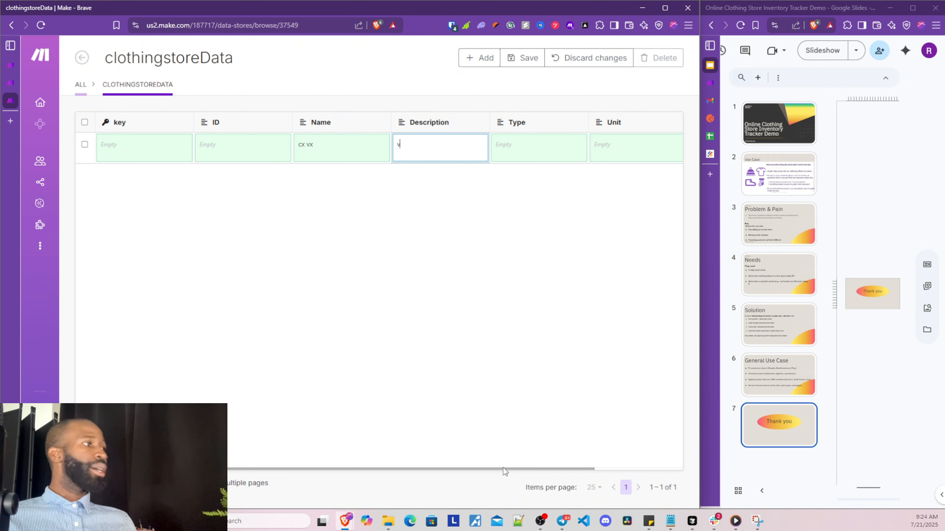
{"action": "left_click_drag", "start_coordinate": [503, 469], "coordinate": [565, 468]}
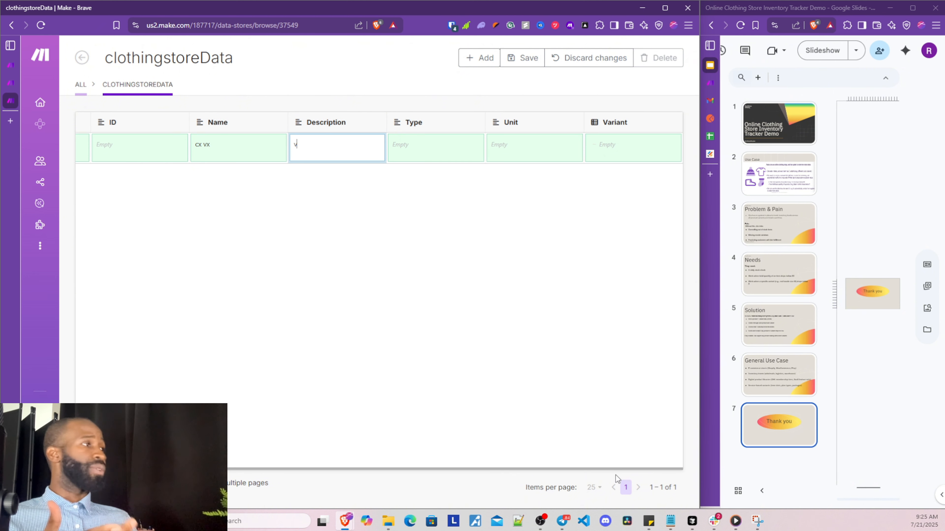
{"action": "left_click", "coordinate": [612, 143]}
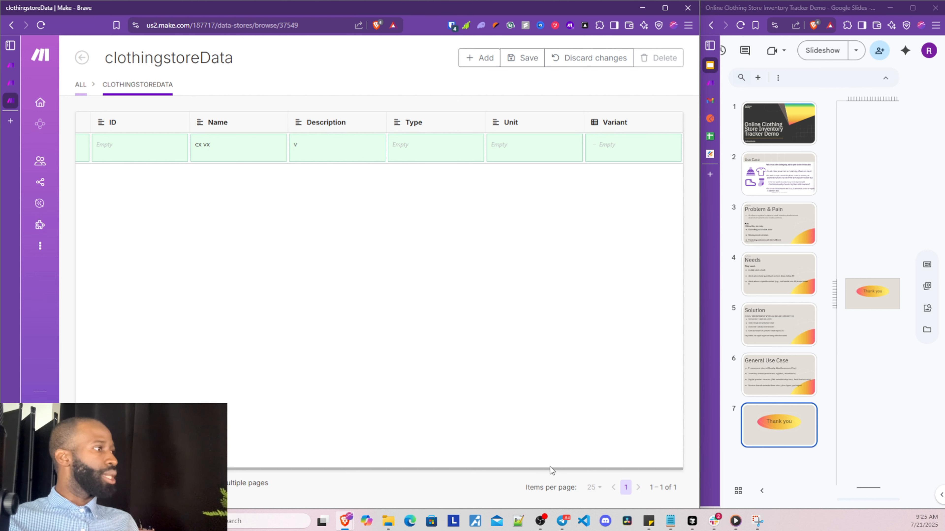
{"action": "left_click_drag", "start_coordinate": [549, 467], "coordinate": [577, 472]}
{"action": "left_click", "coordinate": [596, 429]}
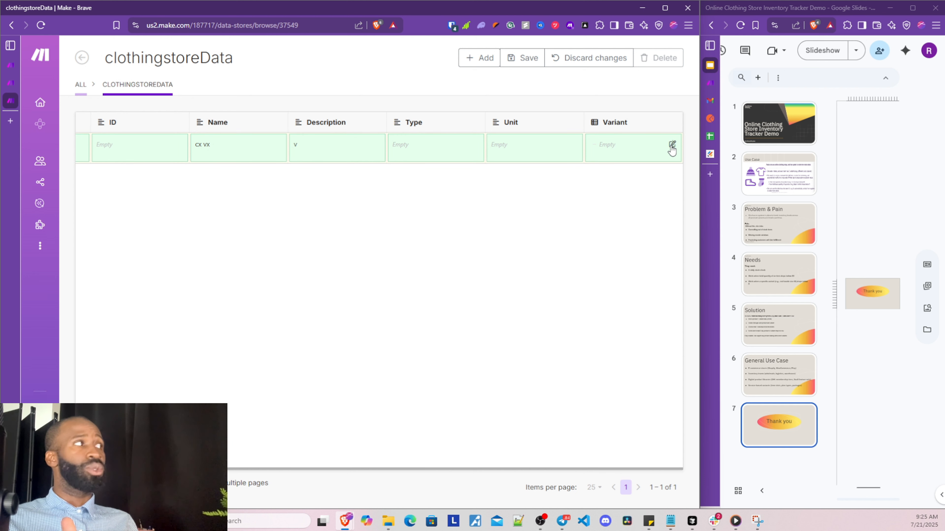
{"action": "left_click", "coordinate": [672, 145]}
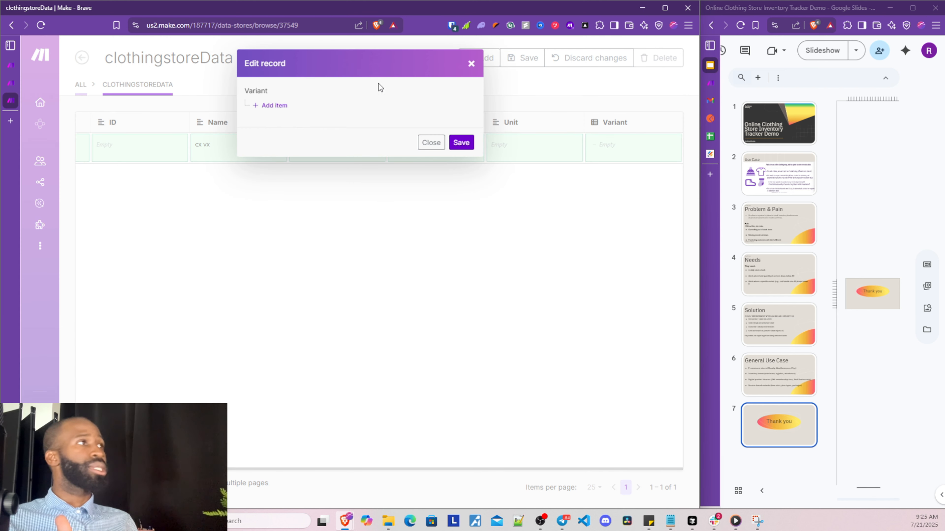
Add a Variant item to inspect its sku, color and size fields, then close without saving
{"action": "left_click", "coordinate": [273, 106]}
{"action": "double_click", "coordinate": [271, 119]}
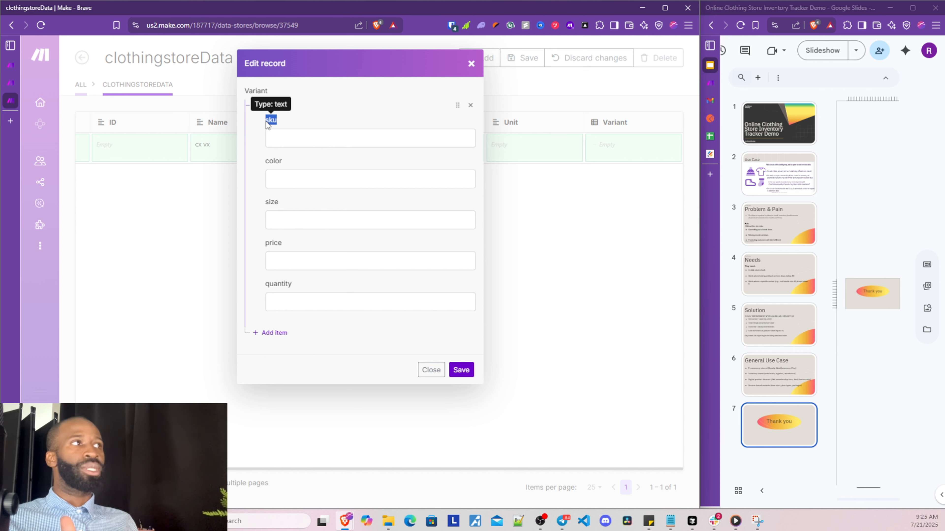
{"action": "double_click", "coordinate": [274, 160]}
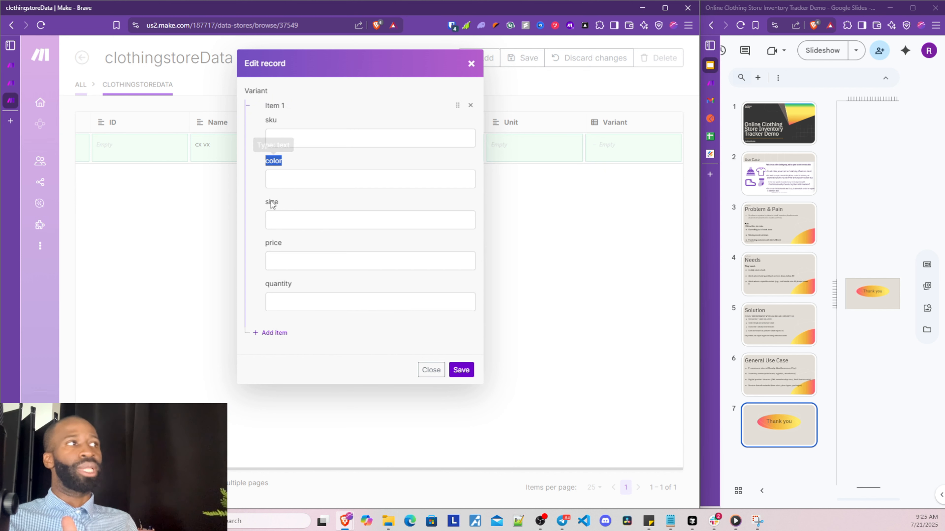
{"action": "double_click", "coordinate": [272, 203]}
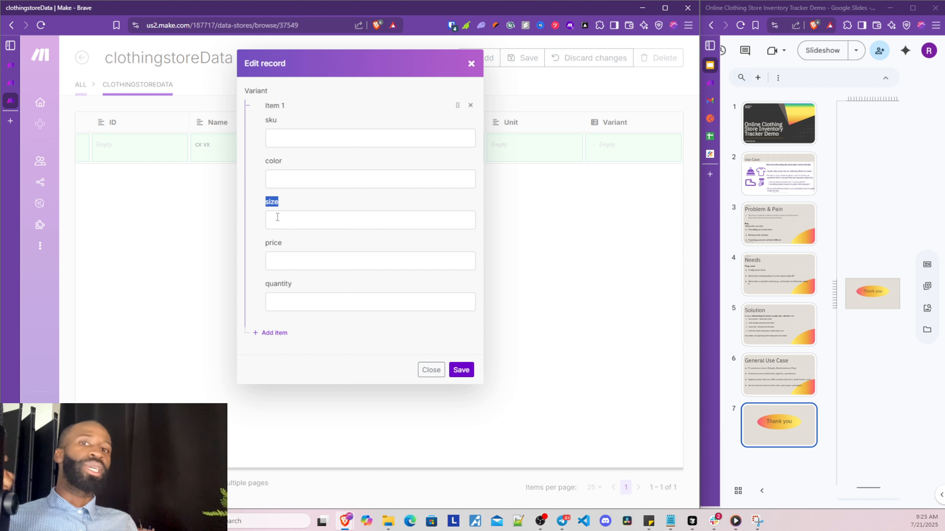
{"action": "left_click", "coordinate": [471, 64]}
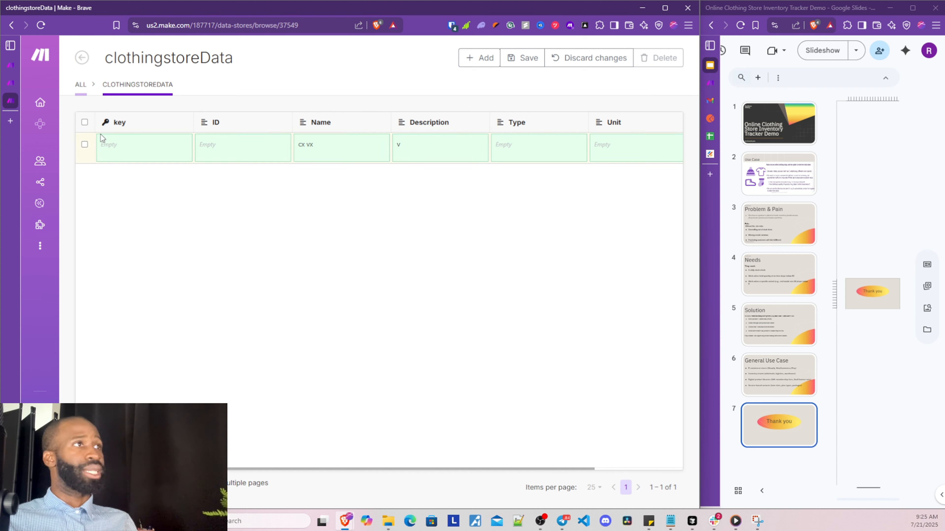
Select all records in the data store and delete them, confirming the deletion
{"action": "left_click", "coordinate": [84, 122]}
{"action": "left_click", "coordinate": [107, 138]}
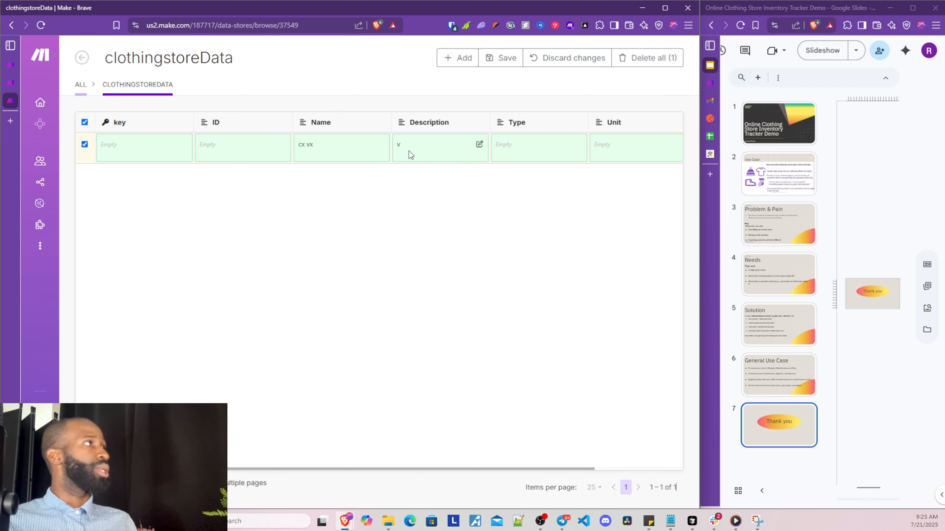
{"action": "left_click", "coordinate": [647, 57]}
{"action": "left_click", "coordinate": [647, 57]}
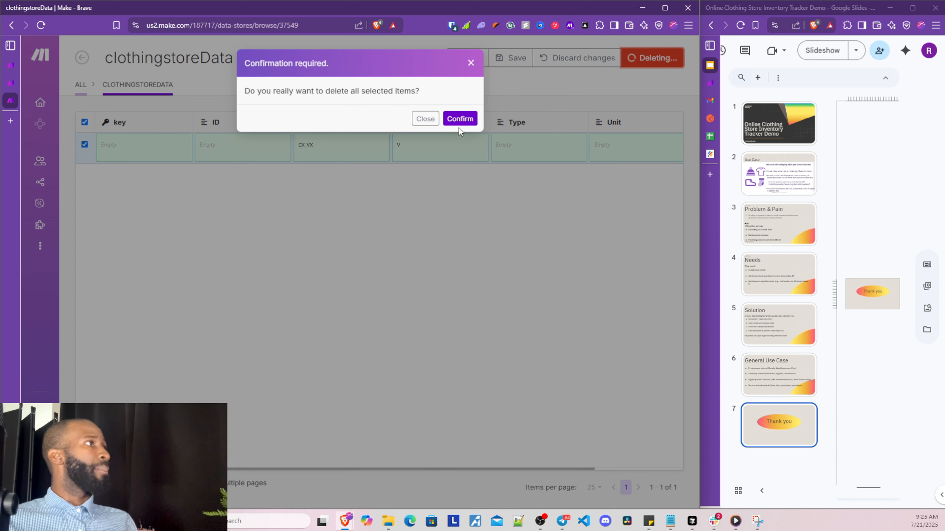
{"action": "left_click", "coordinate": [460, 122]}
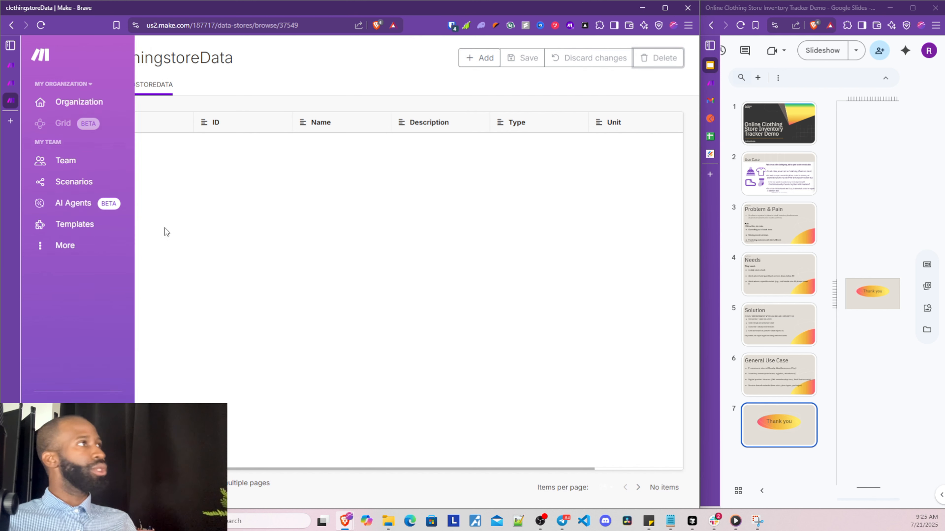
In the Data Injection scenario, paste the product JSON list into Parse JSON's JSON string
{"action": "mouse_move", "coordinate": [64, 86]}
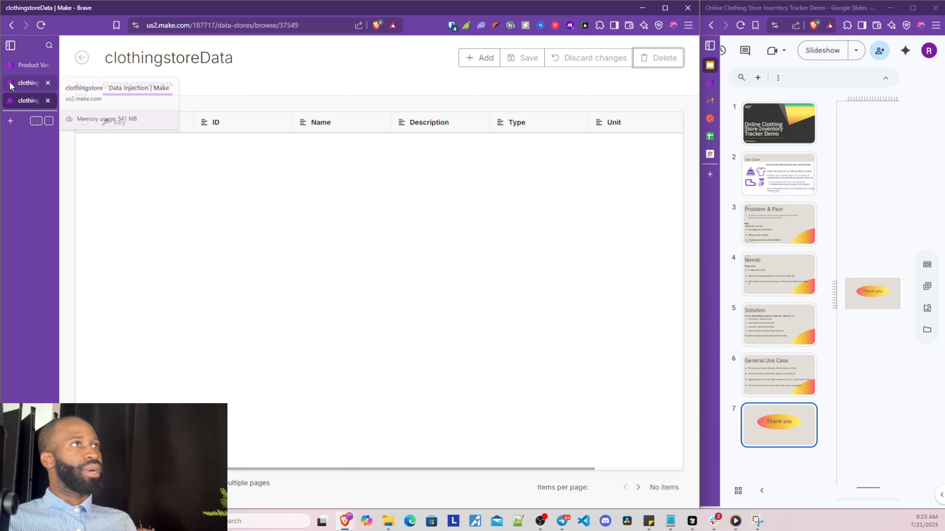
{"action": "left_click", "coordinate": [10, 84]}
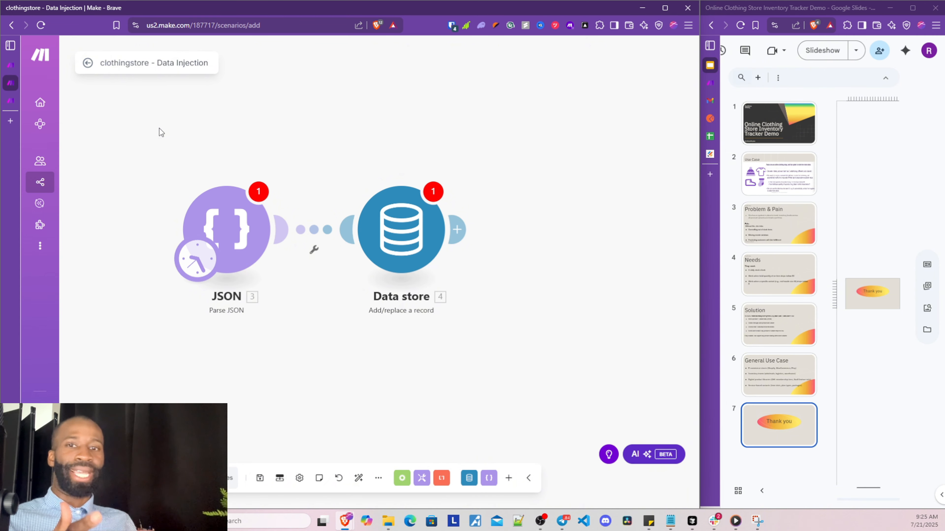
{"action": "left_click", "coordinate": [249, 246]}
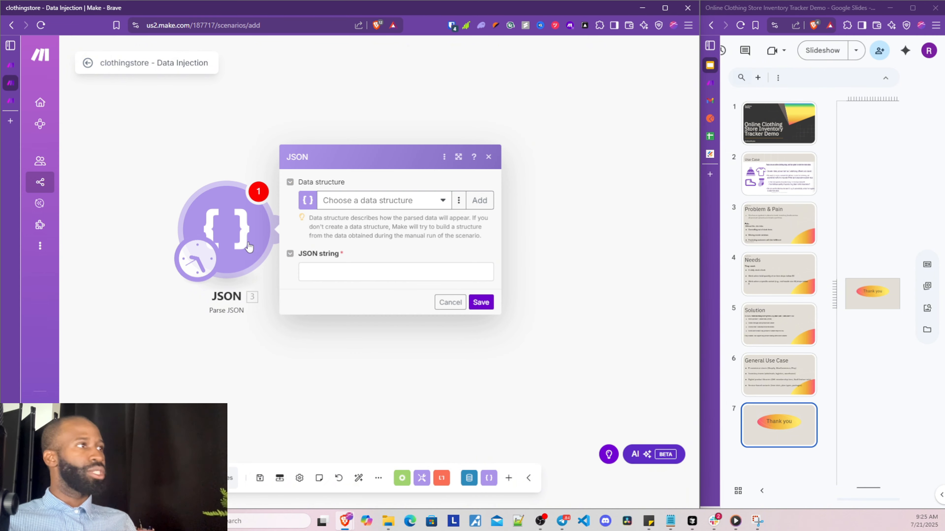
{"action": "left_click", "coordinate": [368, 272]}
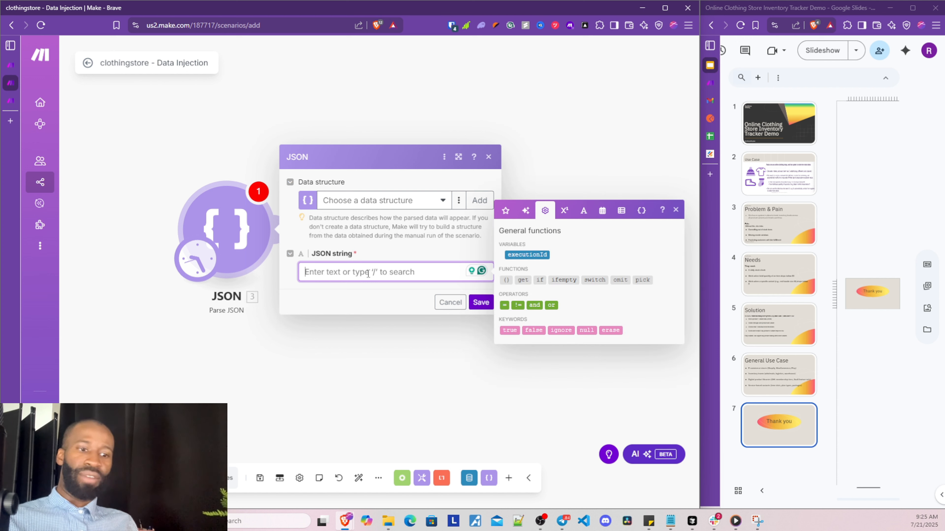
{"action": "key", "text": "ctrl+v"}
Review the pasted JSON, checking the first product's variant with color red and quantity 20
{"action": "scroll", "coordinate": [376, 311], "scroll_direction": "up", "scroll_amount": 10}
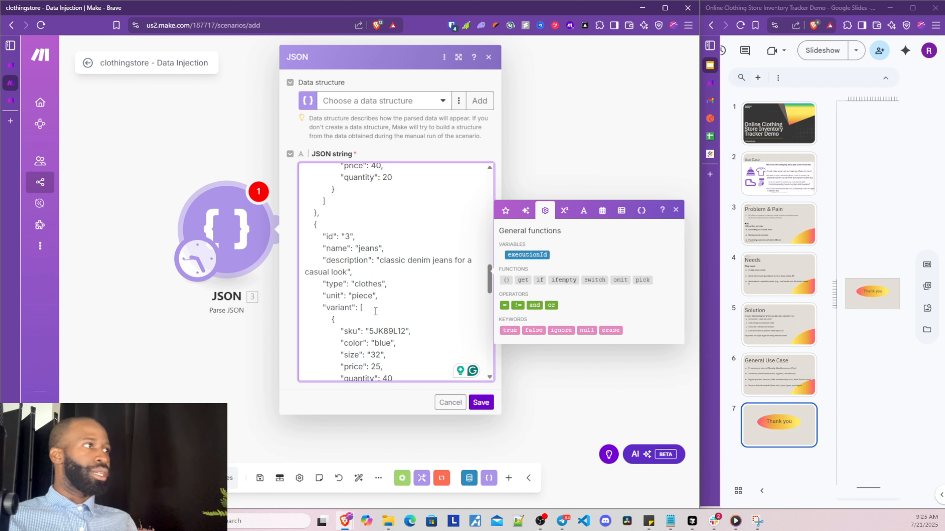
{"action": "scroll", "coordinate": [376, 311], "scroll_direction": "up", "scroll_amount": 3}
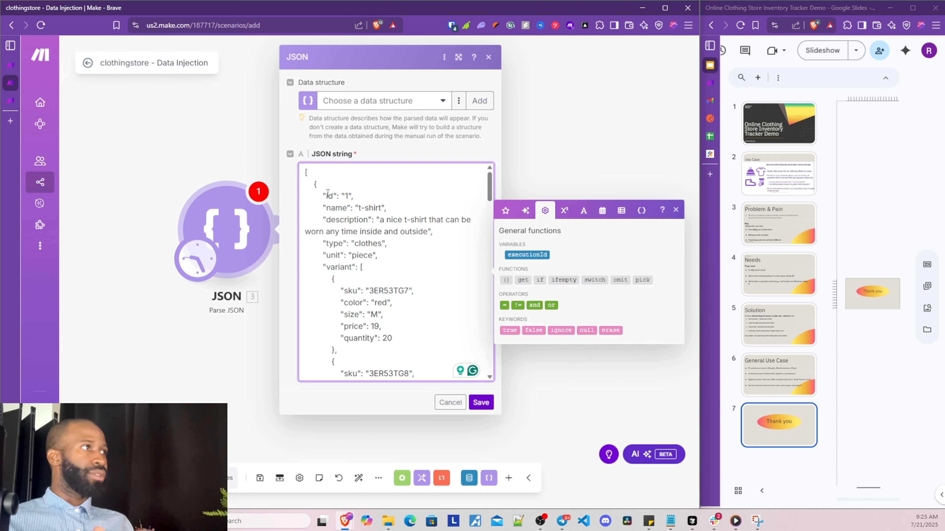
{"action": "left_click_drag", "start_coordinate": [327, 194], "coordinate": [380, 278]}
{"action": "scroll", "coordinate": [375, 253], "scroll_direction": "down", "scroll_amount": 1}
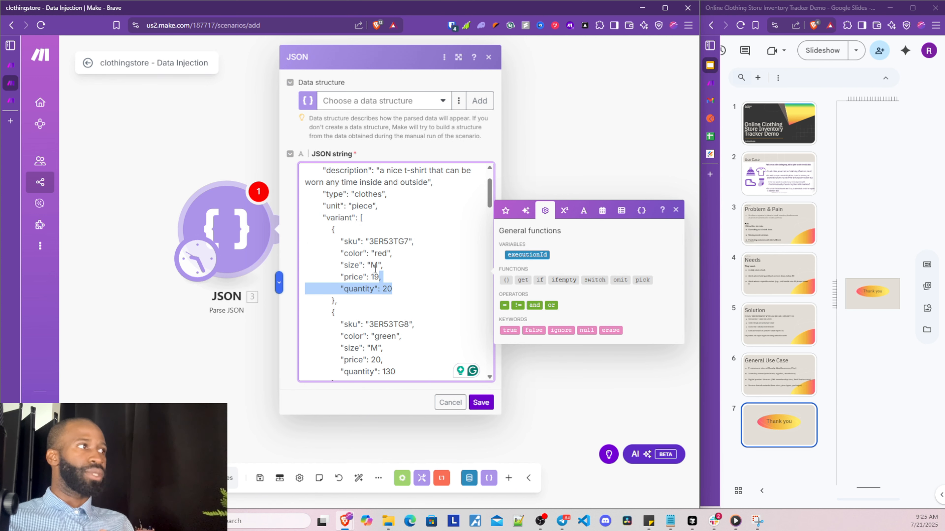
{"action": "left_click", "coordinate": [383, 290]}
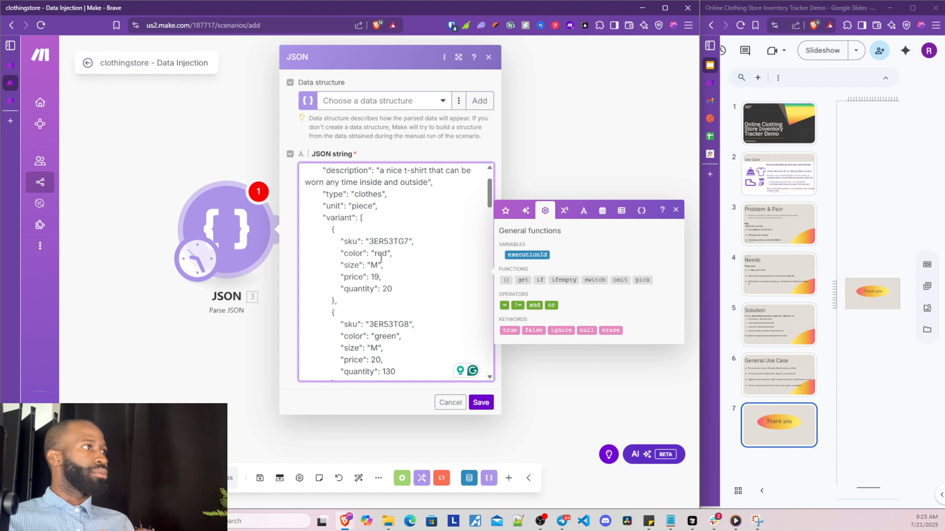
{"action": "left_click_drag", "start_coordinate": [375, 253], "coordinate": [385, 252]}
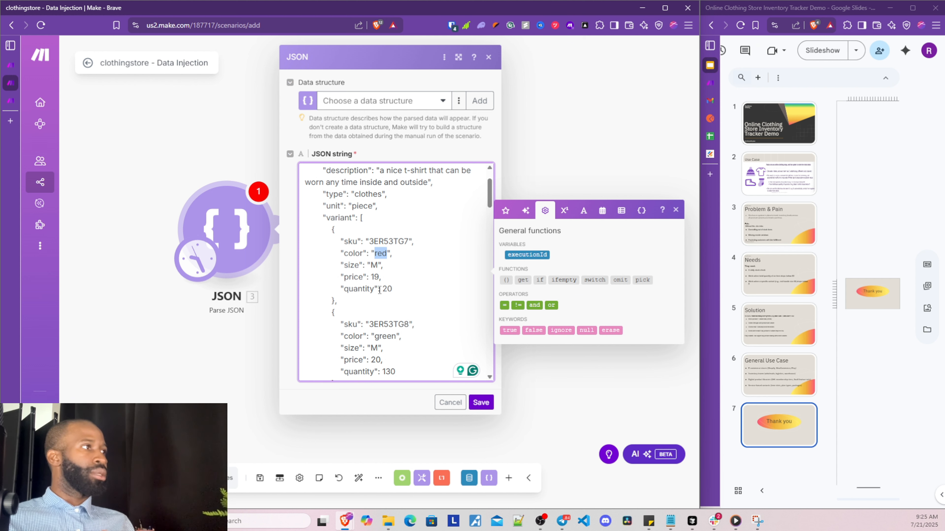
{"action": "left_click_drag", "start_coordinate": [383, 289], "coordinate": [388, 287]}
{"action": "left_click", "coordinate": [377, 241]}
{"action": "scroll", "coordinate": [383, 253], "scroll_direction": "up", "scroll_amount": 2}
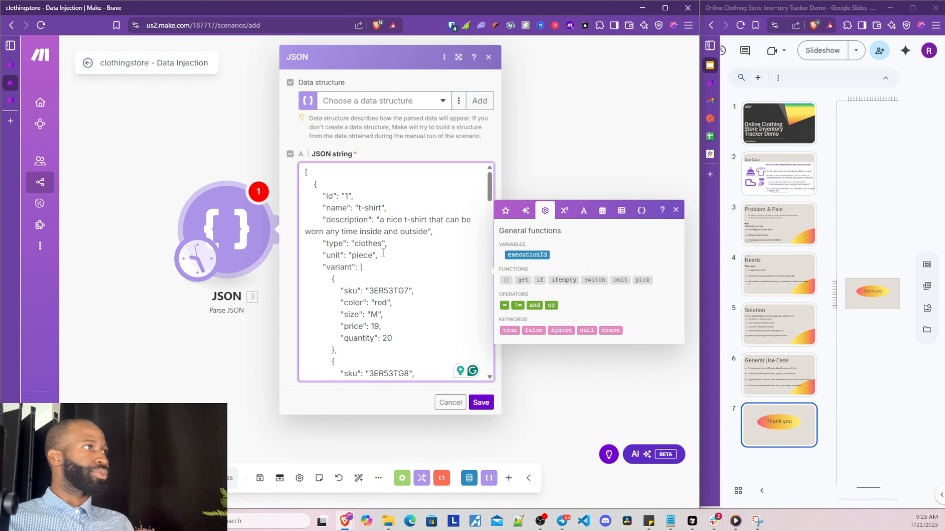
{"action": "left_click_drag", "start_coordinate": [356, 209], "coordinate": [385, 208]}
{"action": "scroll", "coordinate": [376, 251], "scroll_direction": "down", "scroll_amount": 5}
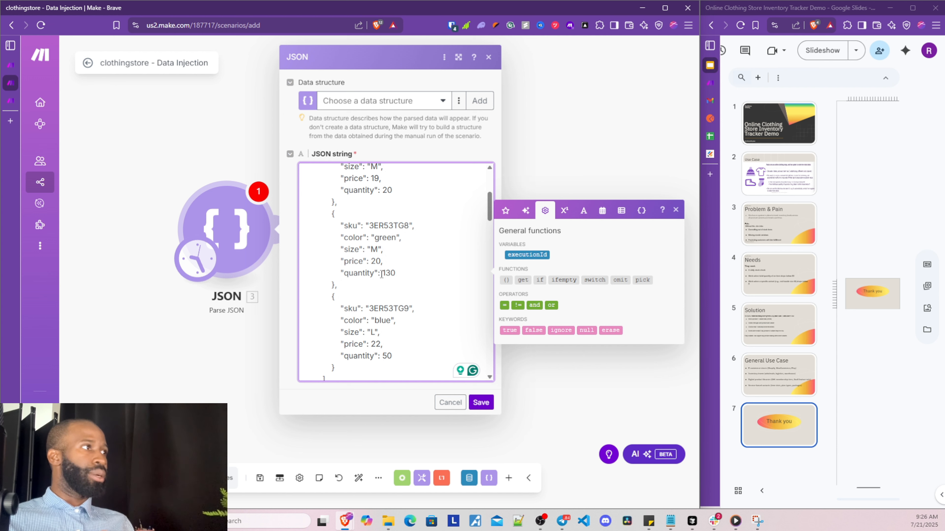
{"action": "left_click_drag", "start_coordinate": [381, 275], "coordinate": [395, 274]}
{"action": "left_click_drag", "start_coordinate": [375, 237], "coordinate": [395, 237]}
{"action": "scroll", "coordinate": [378, 293], "scroll_direction": "down", "scroll_amount": 1}
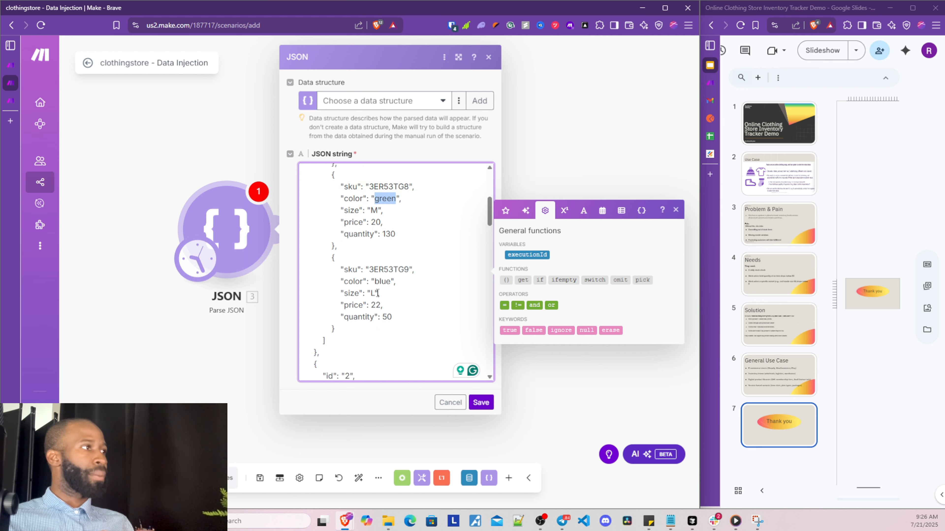
{"action": "scroll", "coordinate": [378, 293], "scroll_direction": "down", "scroll_amount": 2}
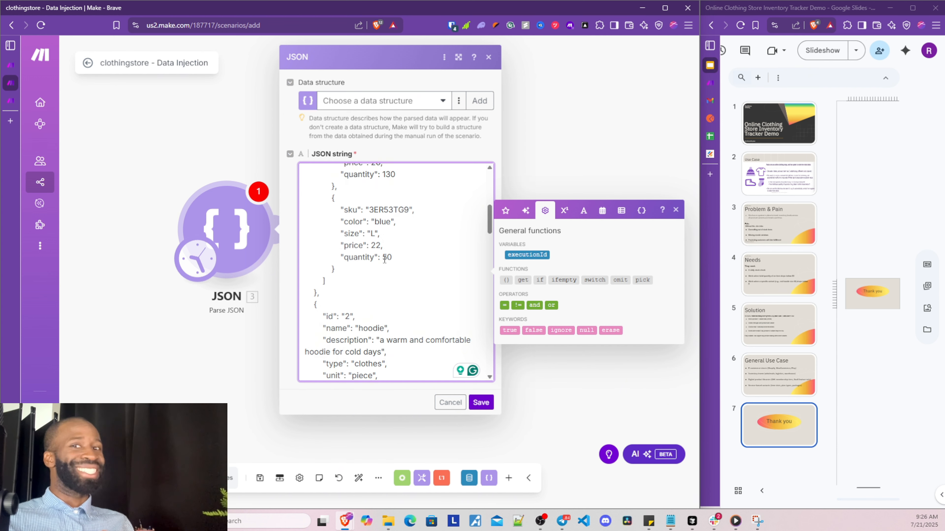
Check the blue variant's quantity of 50 and save the Parse JSON settings
{"action": "left_click_drag", "start_coordinate": [383, 258], "coordinate": [391, 260]}
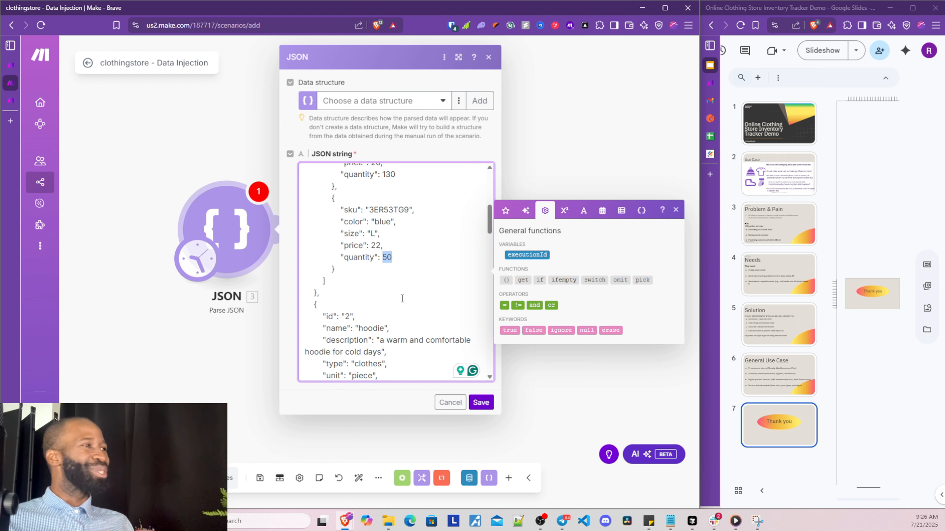
{"action": "scroll", "coordinate": [402, 298], "scroll_direction": "down", "scroll_amount": 3}
{"action": "scroll", "coordinate": [363, 240], "scroll_direction": "down", "scroll_amount": 3}
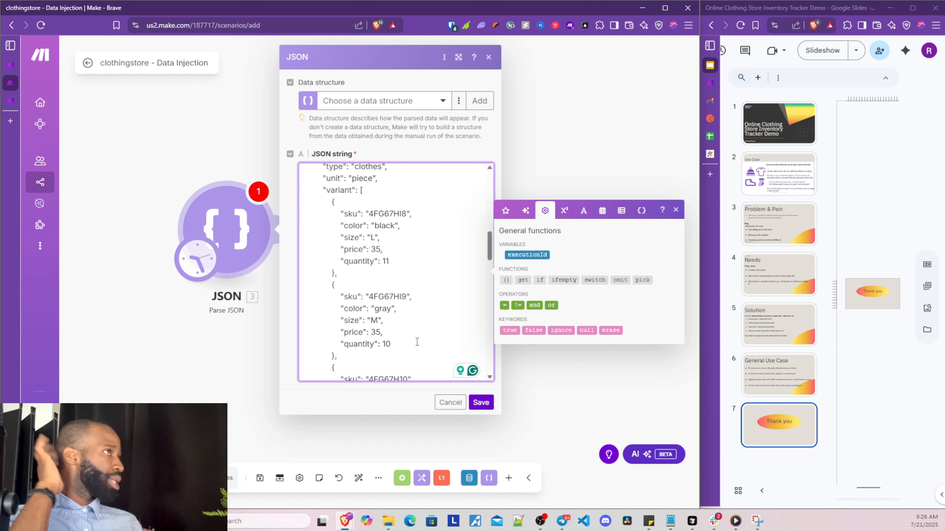
{"action": "scroll", "coordinate": [421, 305], "scroll_direction": "down", "scroll_amount": 6}
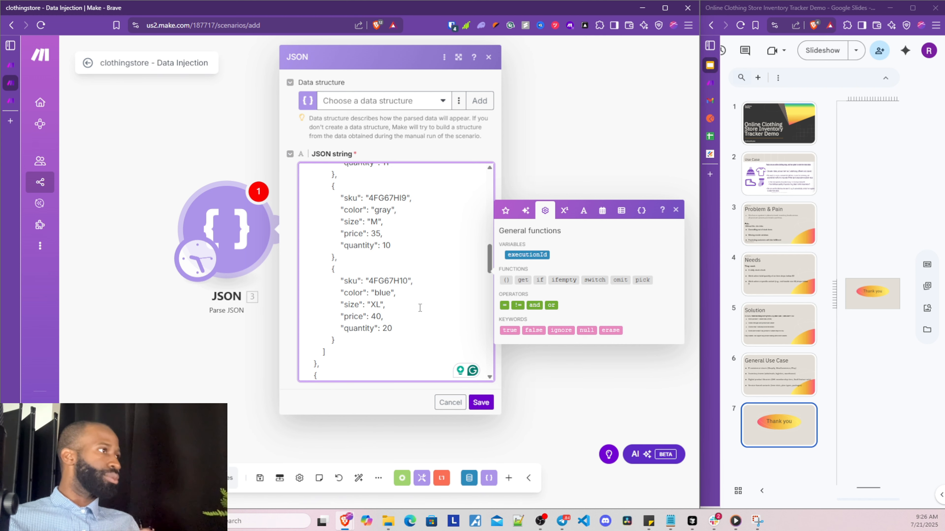
{"action": "scroll", "coordinate": [420, 306], "scroll_direction": "down", "scroll_amount": 1}
{"action": "left_click", "coordinate": [481, 402]}
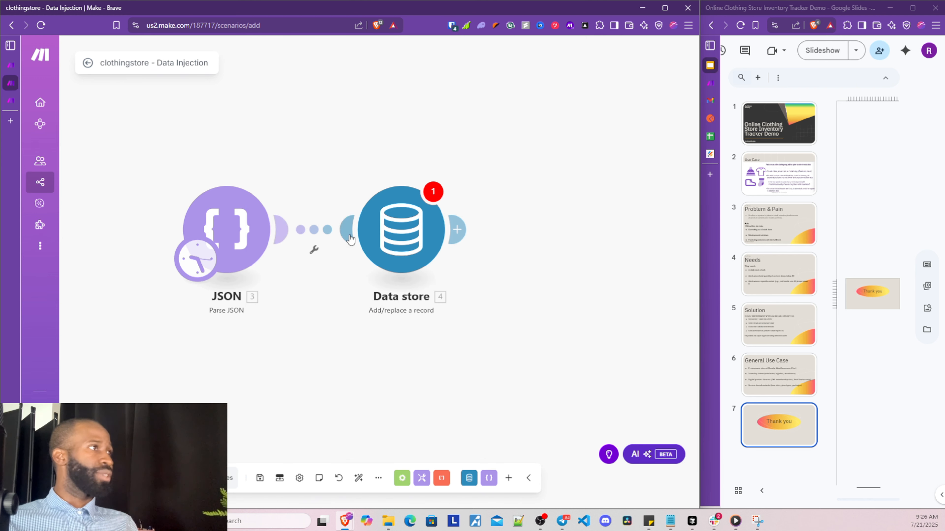
Point the Data store module at clothingstoreData, leaving Key and ID unmapped, and save it
{"action": "left_click", "coordinate": [404, 231]}
{"action": "left_click", "coordinate": [543, 235]}
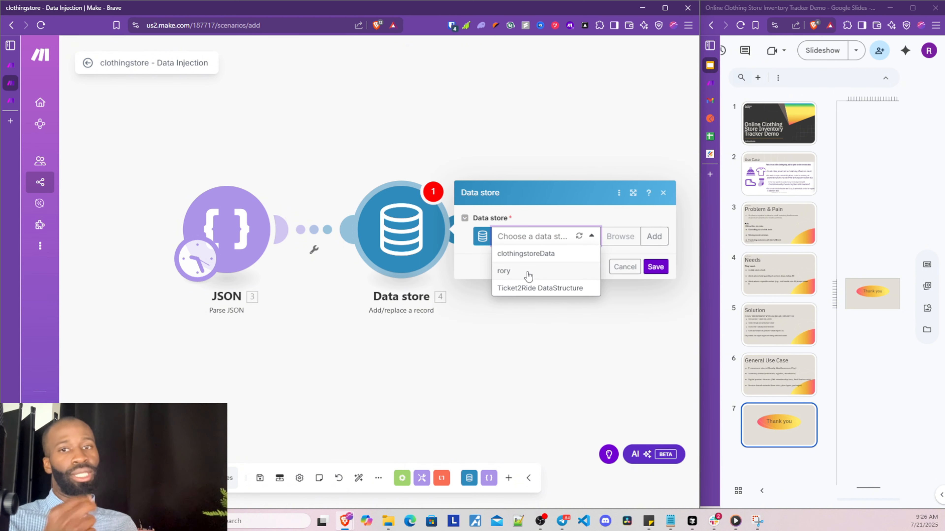
{"action": "left_click", "coordinate": [536, 255]}
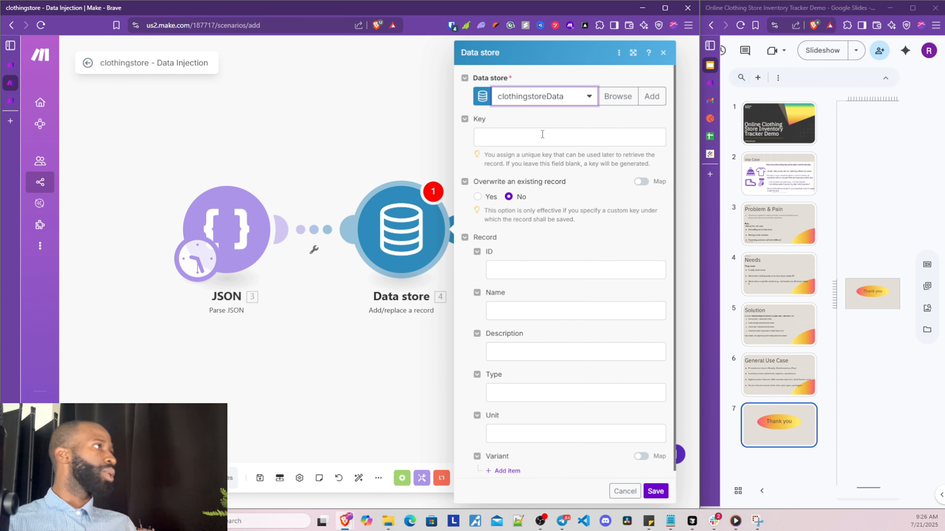
{"action": "left_click", "coordinate": [575, 144]}
{"action": "left_click", "coordinate": [536, 118]}
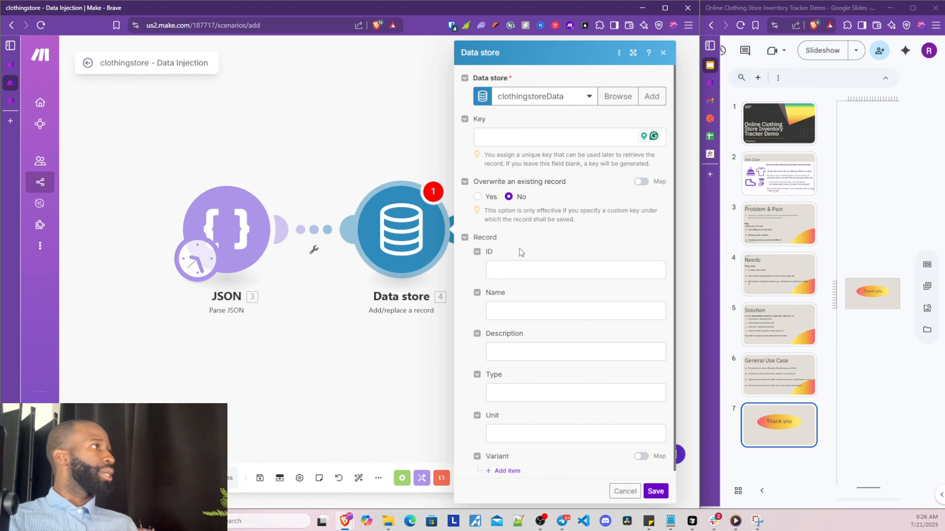
{"action": "left_click", "coordinate": [549, 273]}
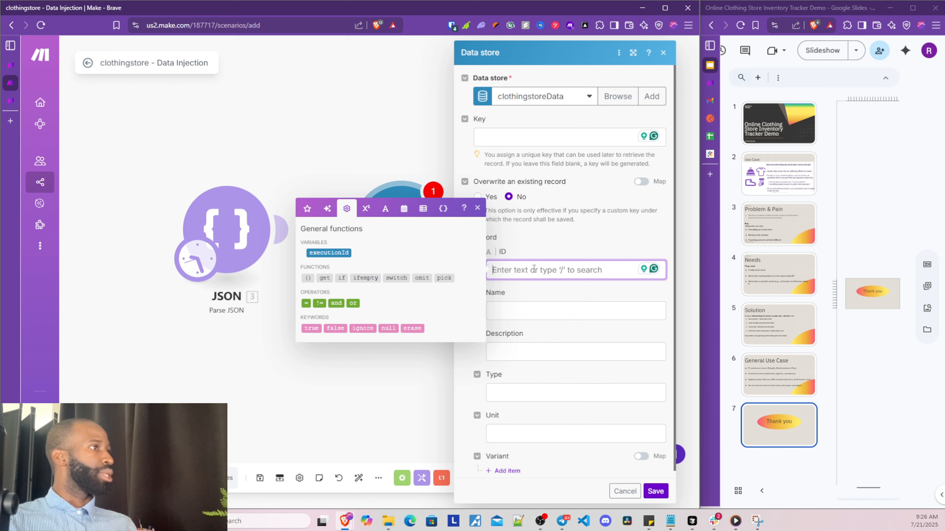
{"action": "left_click", "coordinate": [544, 244]}
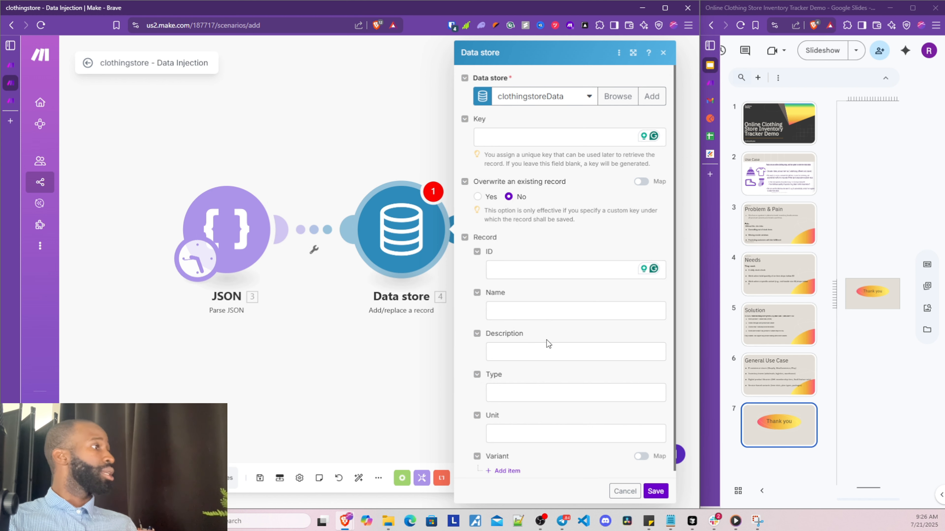
{"action": "left_click", "coordinate": [529, 268]}
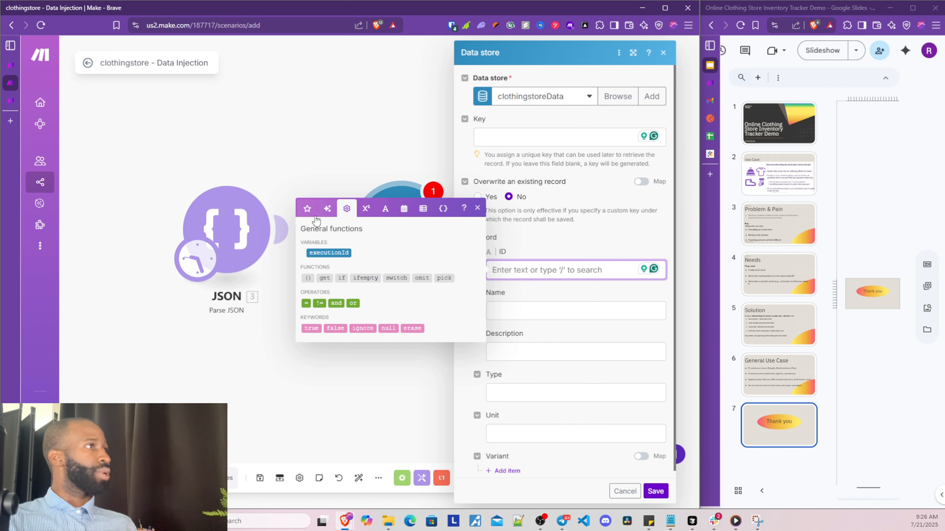
{"action": "left_click", "coordinate": [308, 209]}
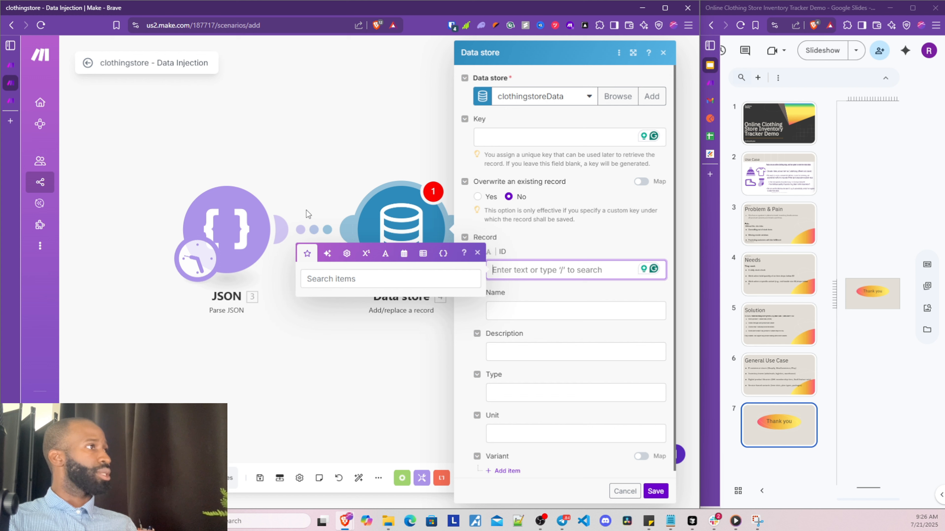
{"action": "left_click", "coordinate": [648, 489]}
Run only the Parse JSON module, yielding four bundles: t-shirt, hoodie, jeans and sneakers
{"action": "right_click", "coordinate": [220, 203]}
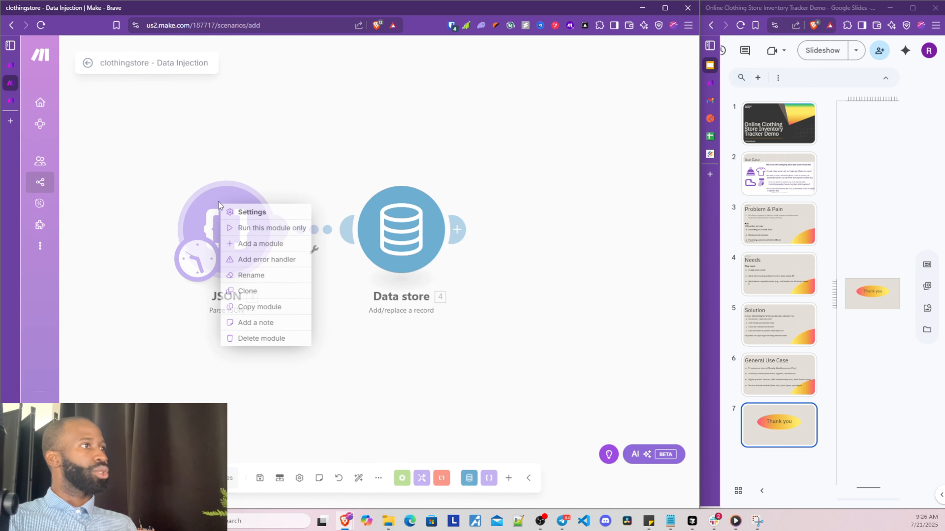
{"action": "left_click", "coordinate": [249, 228]}
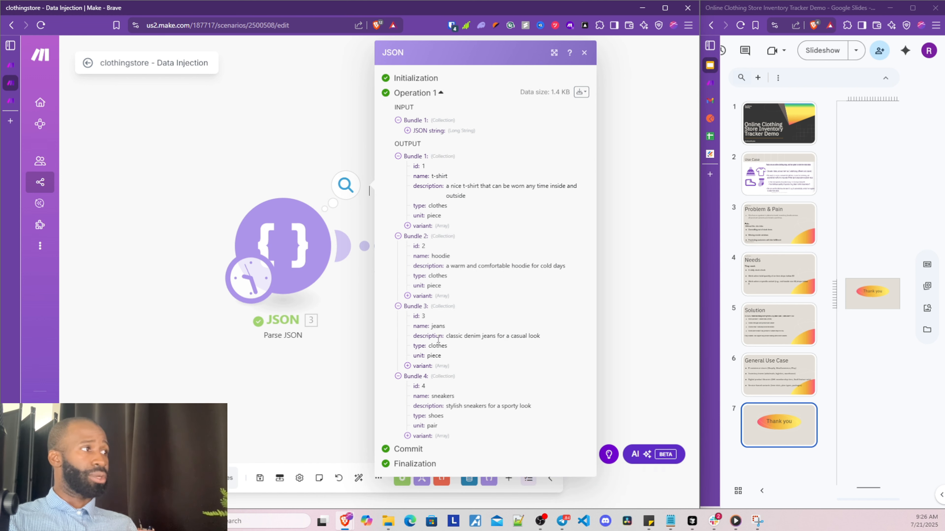
{"action": "left_click", "coordinate": [295, 417]}
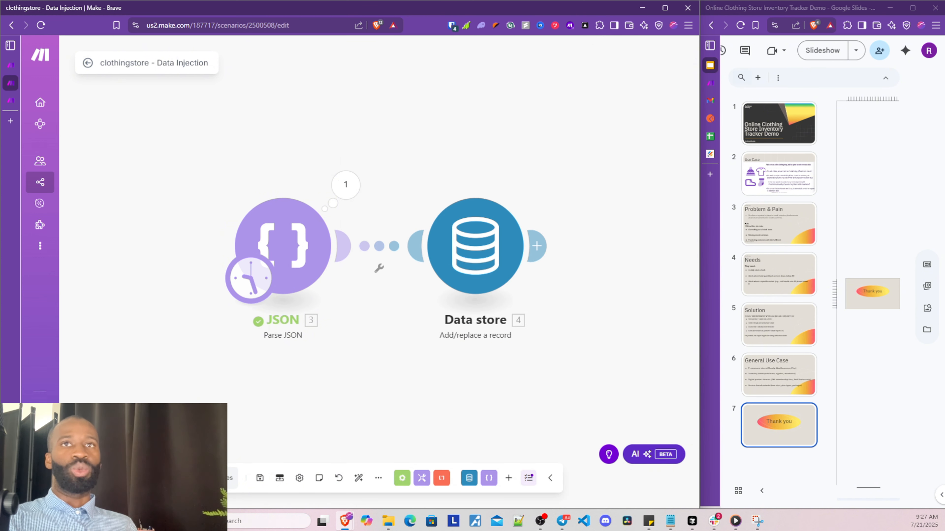
{"action": "key", "text": "super+d"}
{"action": "key", "text": "super+d"}
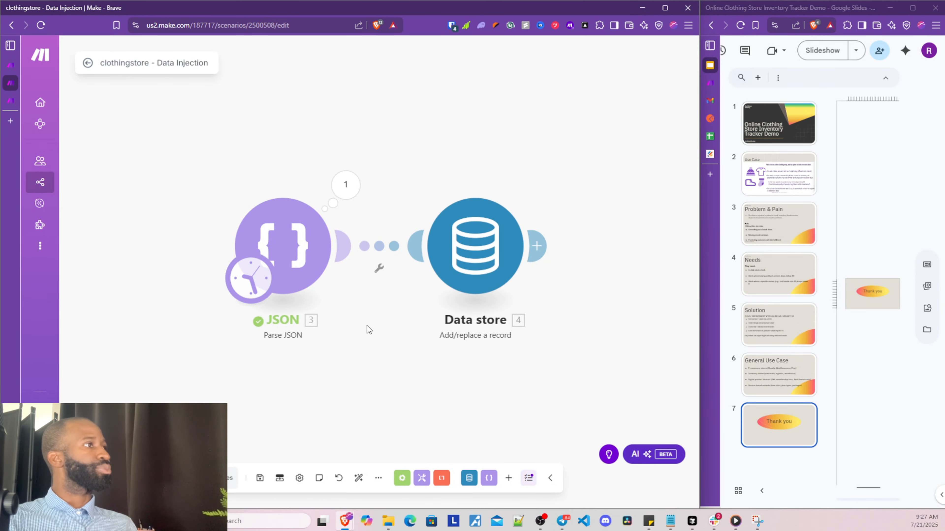
Map 3.id, 3.name, 3.description, 3.type and 3.unit into the record's matching fields
{"action": "left_click", "coordinate": [454, 258]}
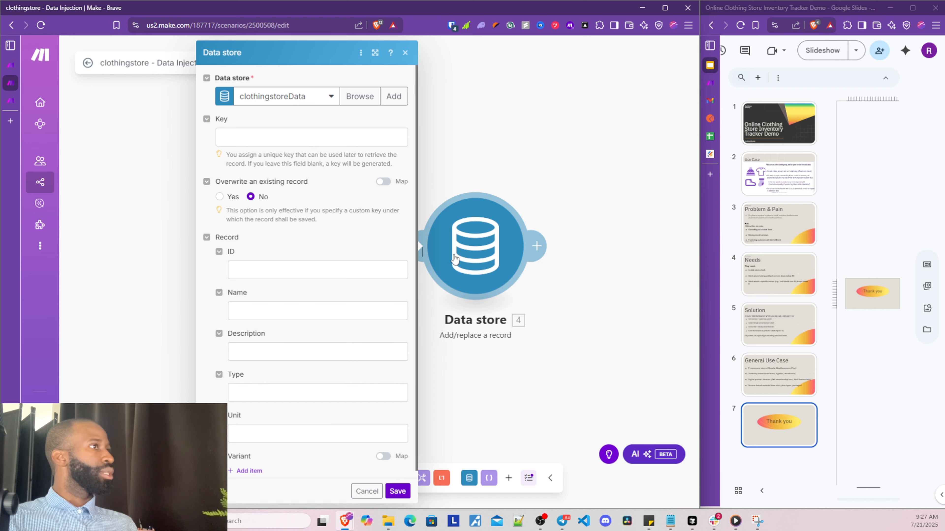
{"action": "left_click", "coordinate": [360, 265]}
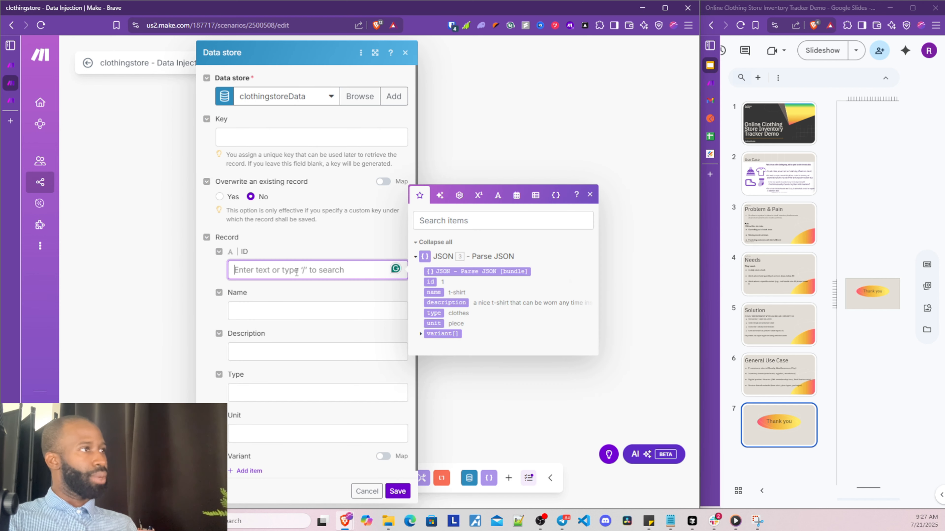
{"action": "left_click", "coordinate": [426, 282]}
{"action": "left_click", "coordinate": [336, 309]}
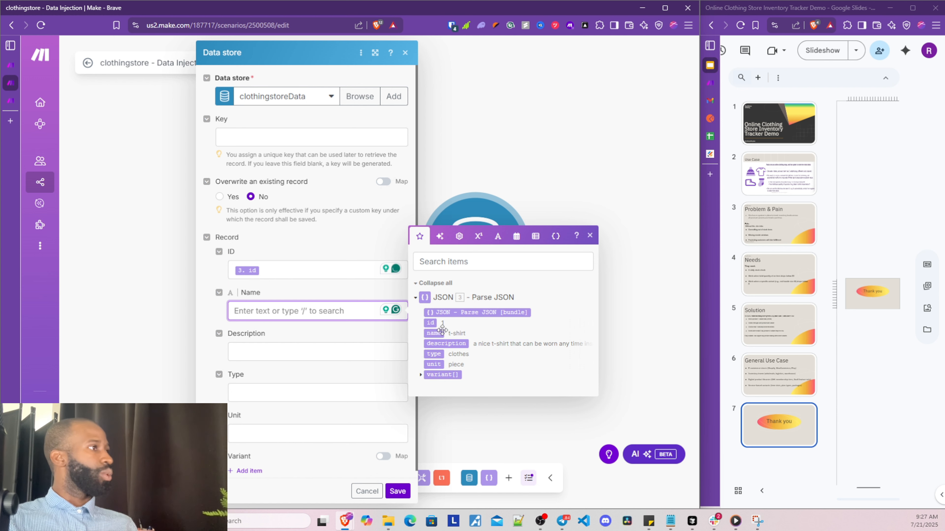
{"action": "left_click", "coordinate": [434, 333]}
{"action": "left_click", "coordinate": [340, 353]}
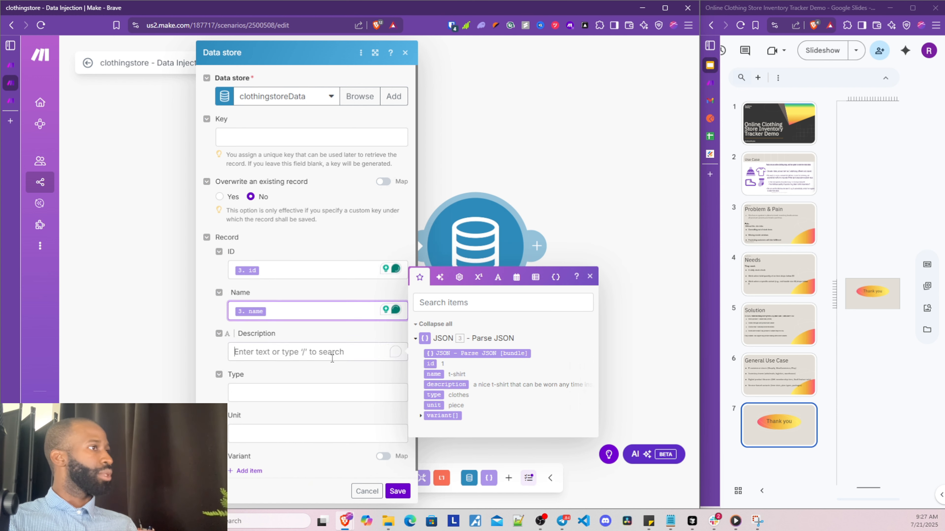
{"action": "left_click", "coordinate": [436, 385]}
{"action": "left_click", "coordinate": [331, 395]}
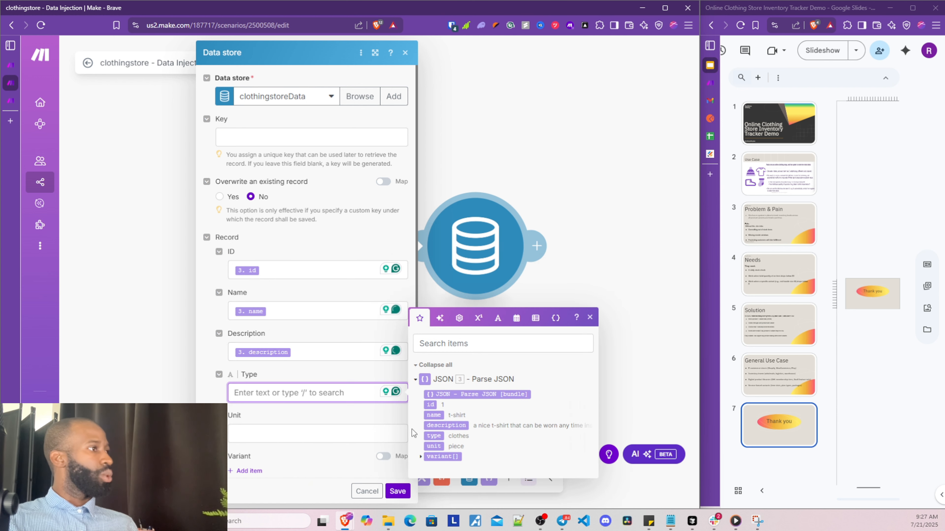
{"action": "left_click", "coordinate": [434, 436]}
{"action": "left_click", "coordinate": [356, 433]}
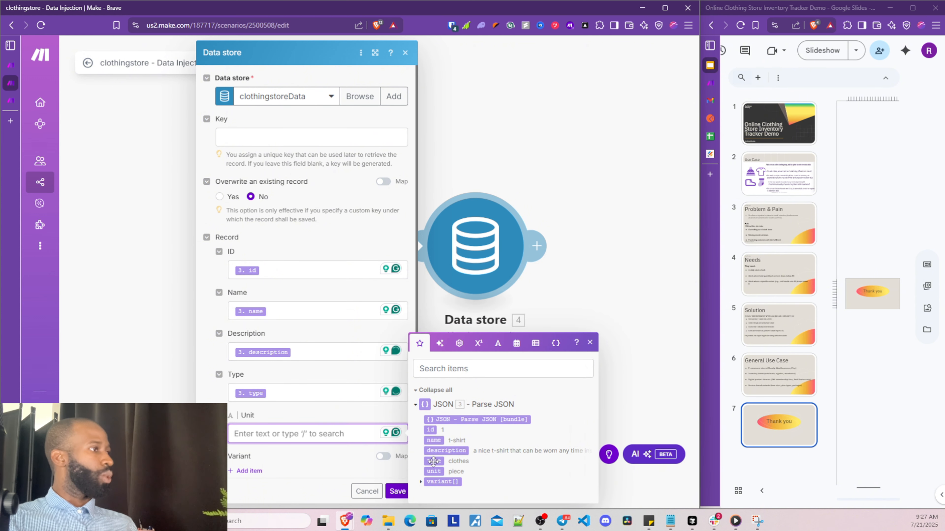
{"action": "left_click", "coordinate": [433, 472]}
Turn on Map for Variant, insert 3.variant[], and save the module
{"action": "scroll", "coordinate": [382, 383], "scroll_direction": "down", "scroll_amount": 1}
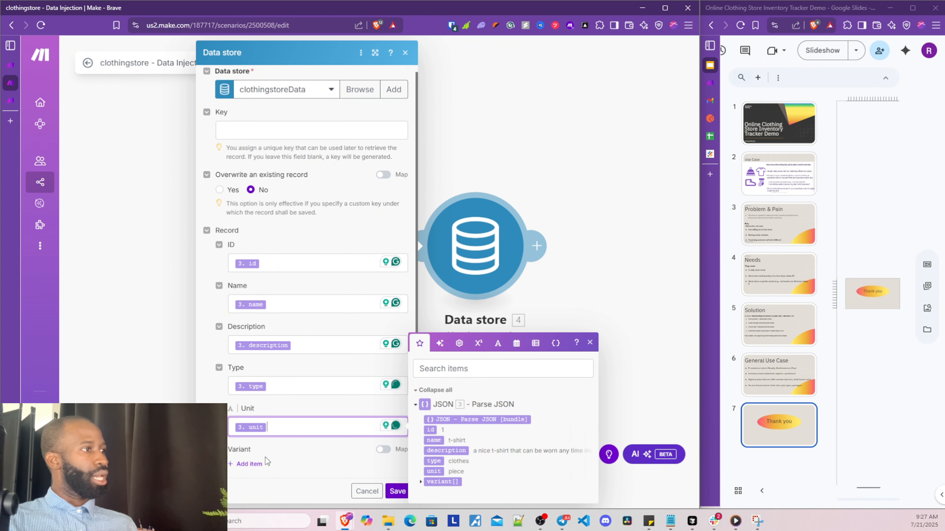
{"action": "left_click", "coordinate": [386, 451]}
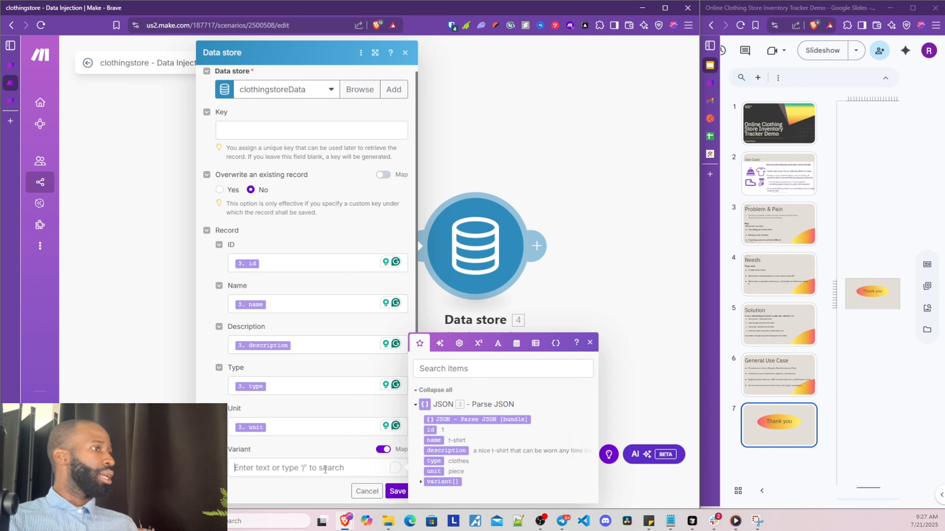
{"action": "left_click", "coordinate": [442, 482]}
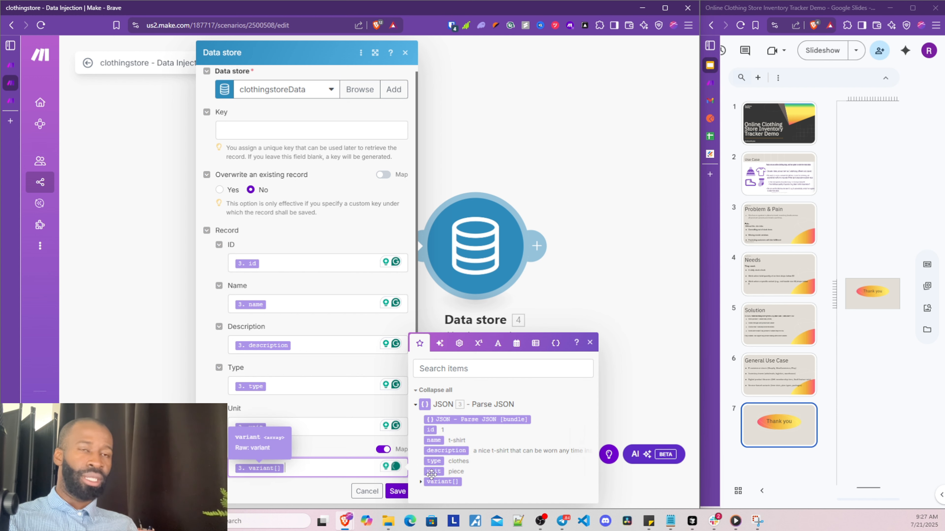
{"action": "left_click", "coordinate": [423, 481]}
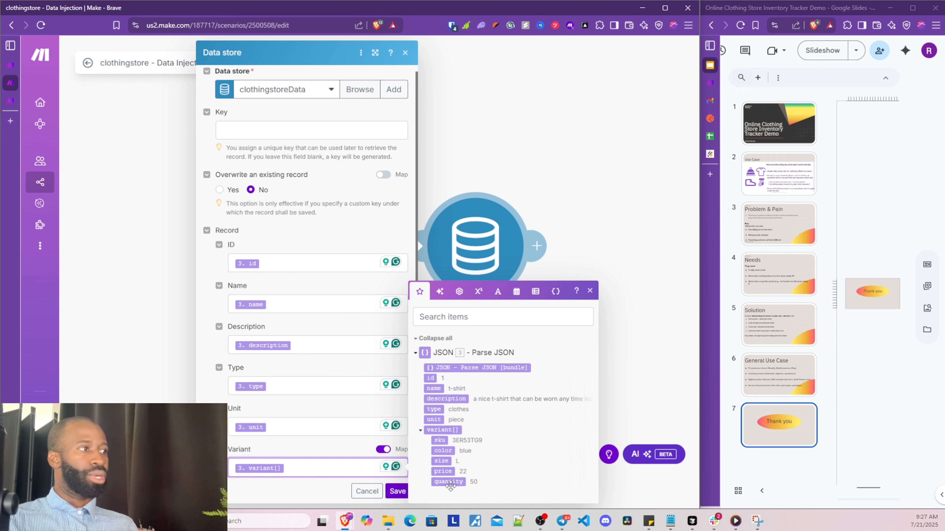
{"action": "left_click", "coordinate": [399, 492]}
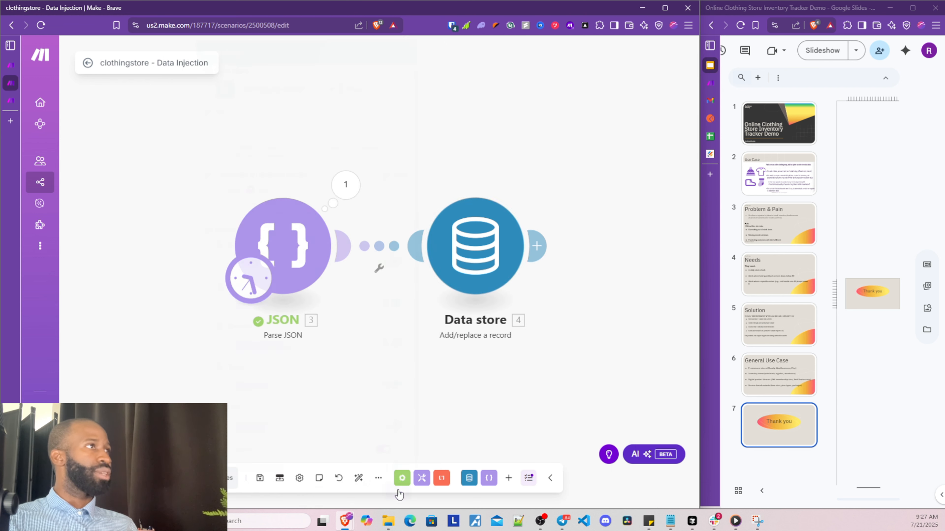
{"action": "left_click", "coordinate": [416, 269]}
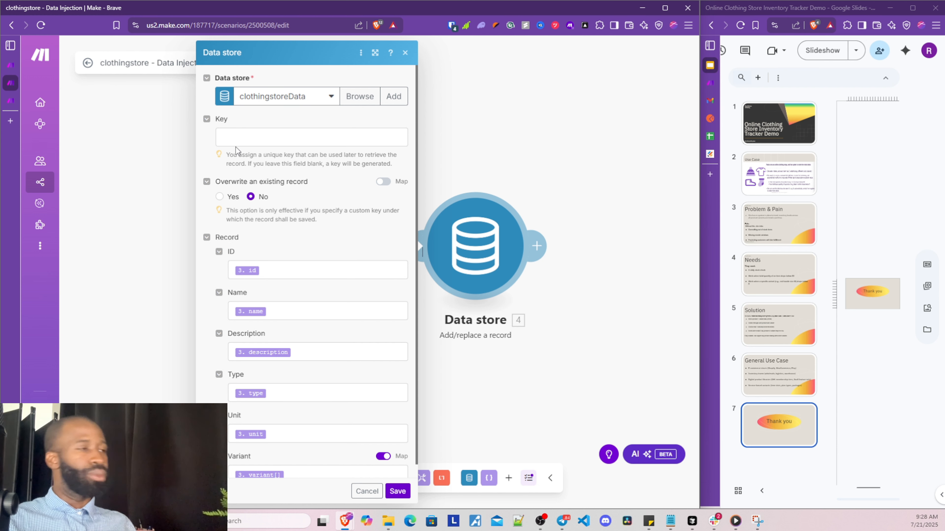
Save the Data store settings and open the Data store's 4-operation results
{"action": "left_click", "coordinate": [396, 490]}
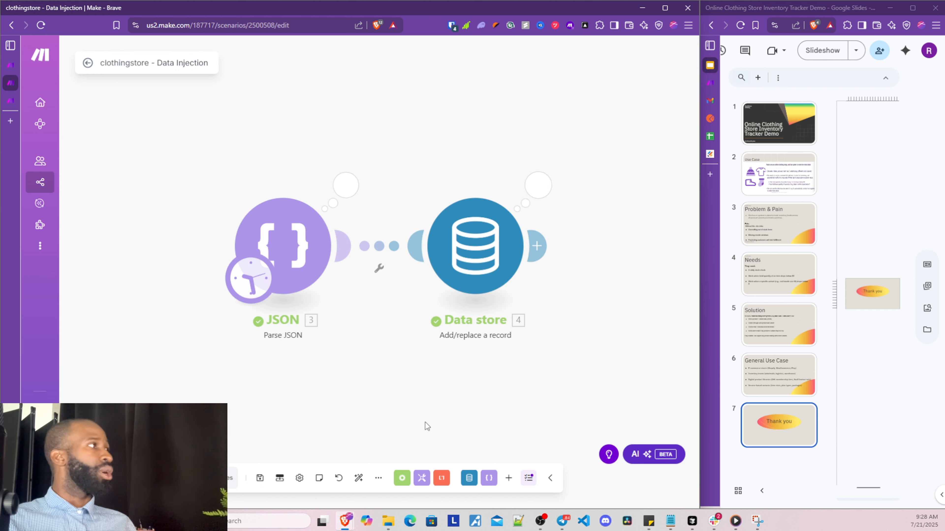
{"action": "left_click_drag", "start_coordinate": [327, 418], "coordinate": [263, 391]}
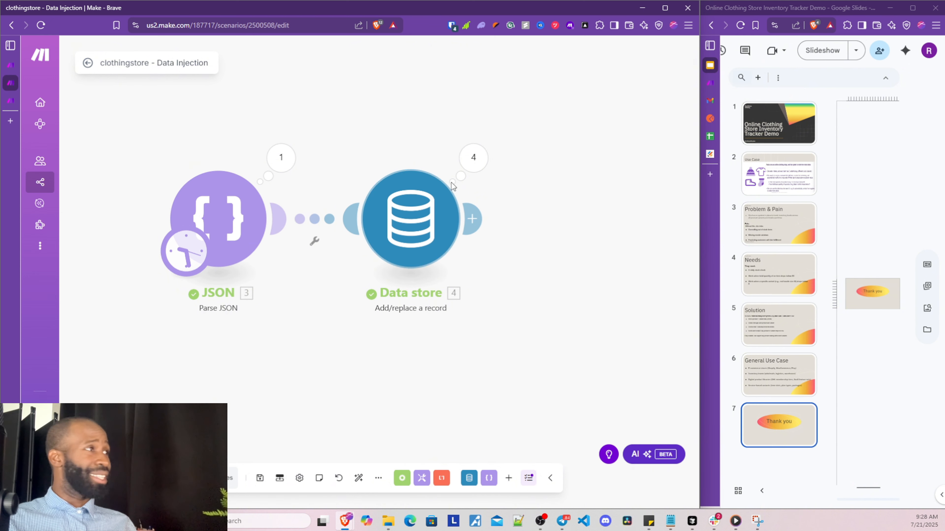
{"action": "left_click", "coordinate": [474, 157]}
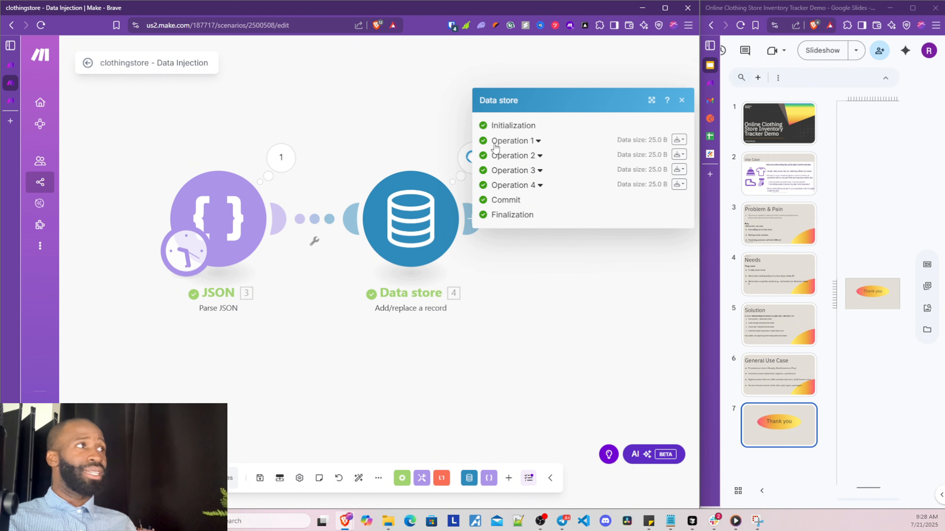
Expand Operations 1–3 to check each newly generated record key
{"action": "left_click", "coordinate": [496, 142]}
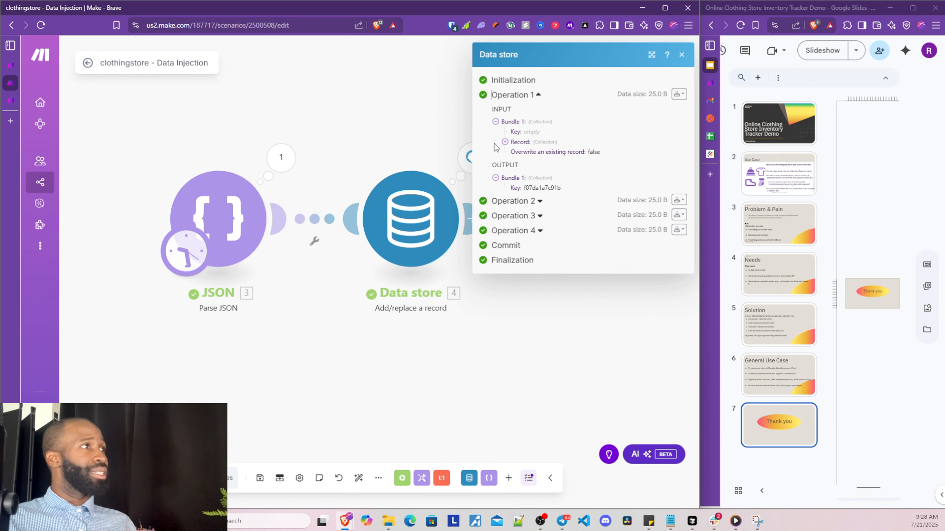
{"action": "left_click", "coordinate": [515, 202]}
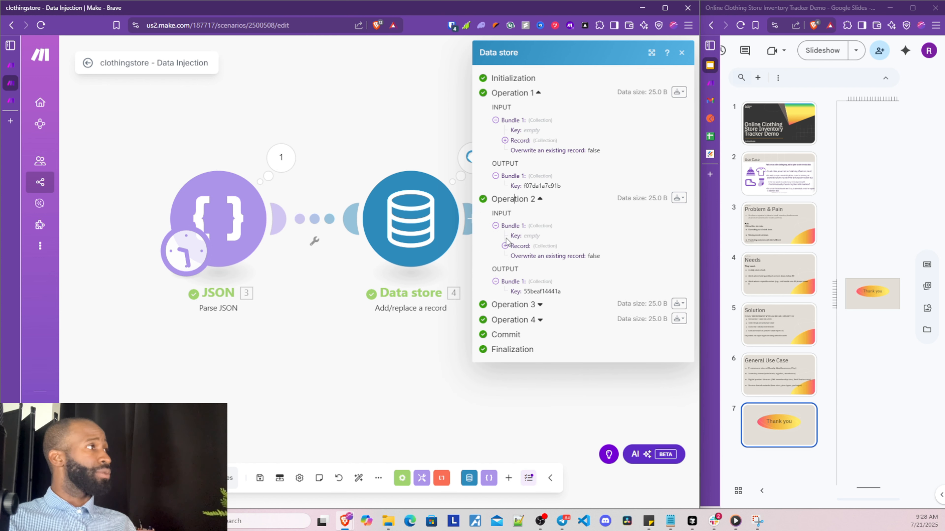
{"action": "left_click", "coordinate": [501, 305]}
{"action": "left_click", "coordinate": [417, 366]}
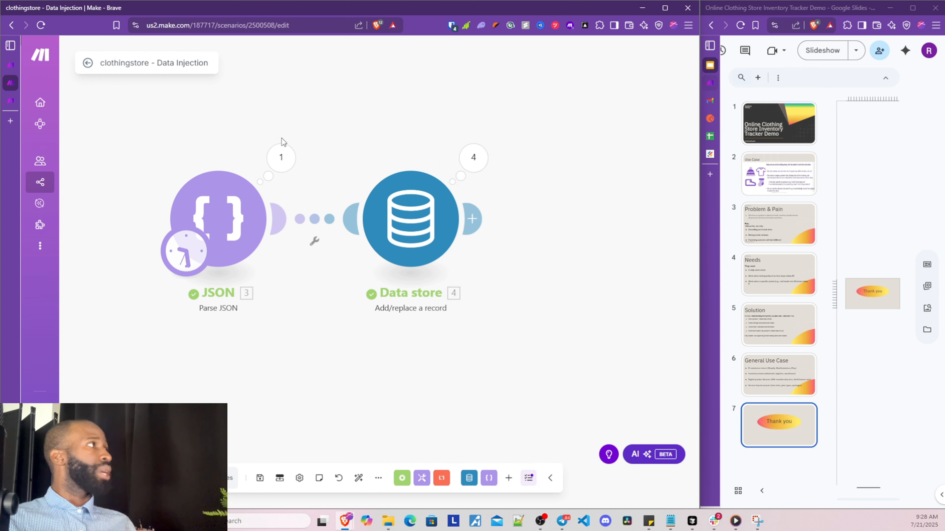
Open the clothingstoreData data store and reload it to show the new records
{"action": "left_click", "coordinate": [10, 103]}
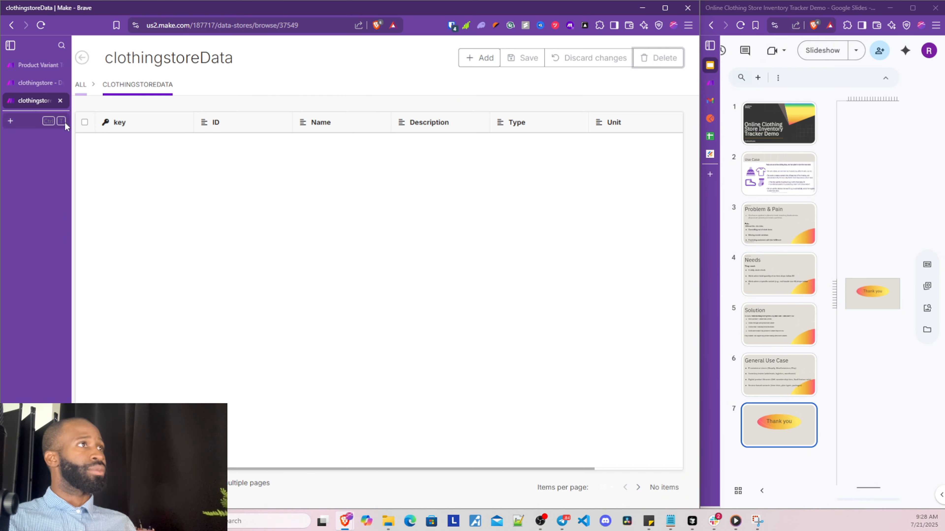
{"action": "left_click", "coordinate": [41, 26]}
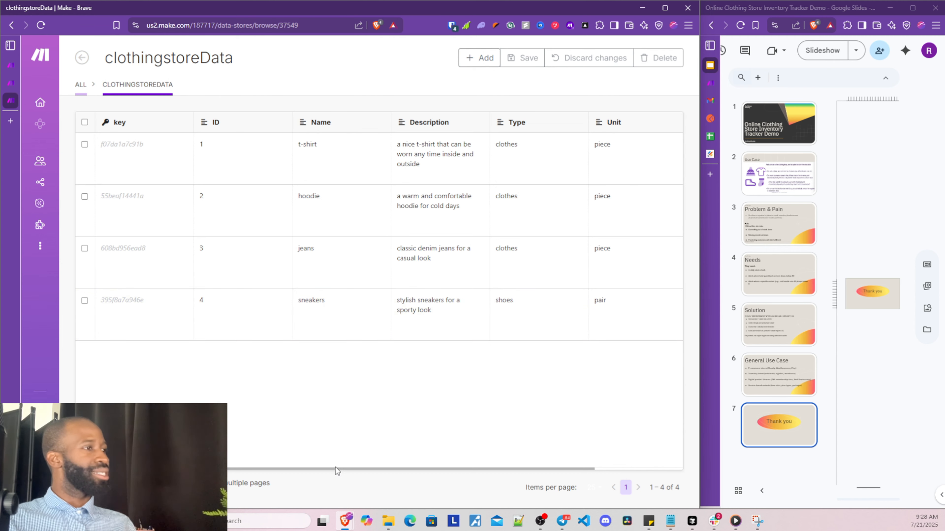
{"action": "left_click_drag", "start_coordinate": [335, 468], "coordinate": [467, 470]}
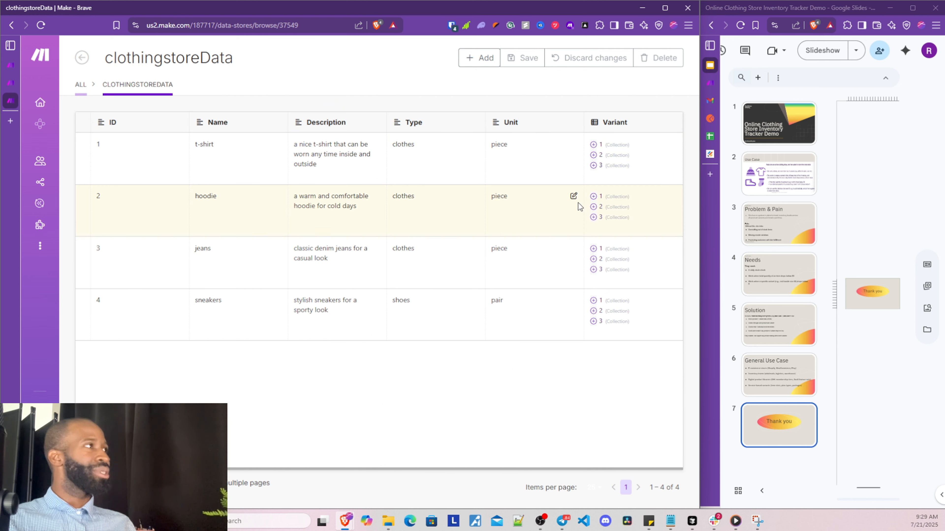
Expand the t-shirt's three variants and the hoodie's first variant
{"action": "left_click", "coordinate": [594, 146]}
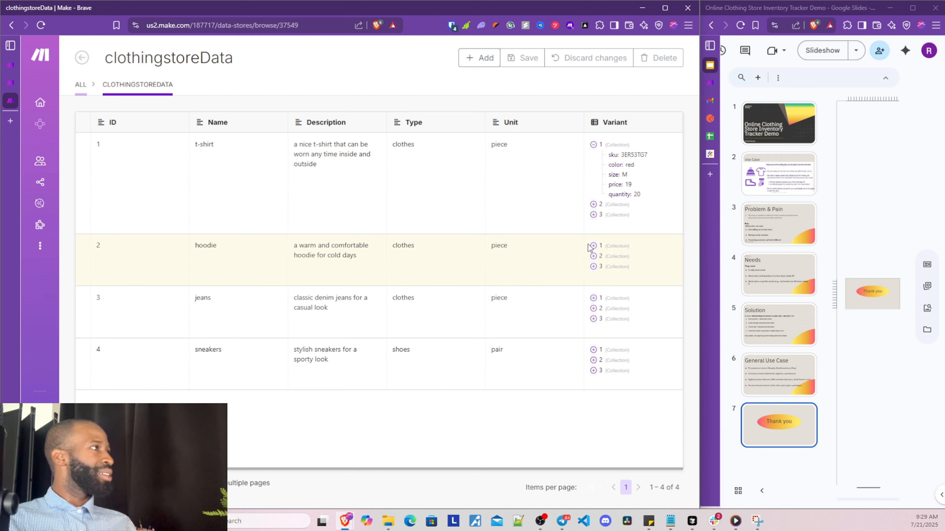
{"action": "left_click", "coordinate": [593, 204]}
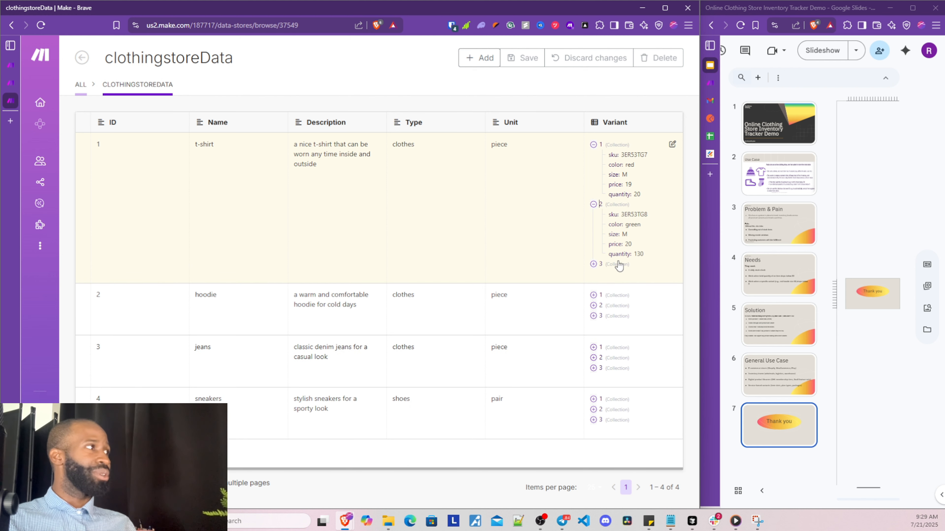
{"action": "left_click", "coordinate": [594, 264]}
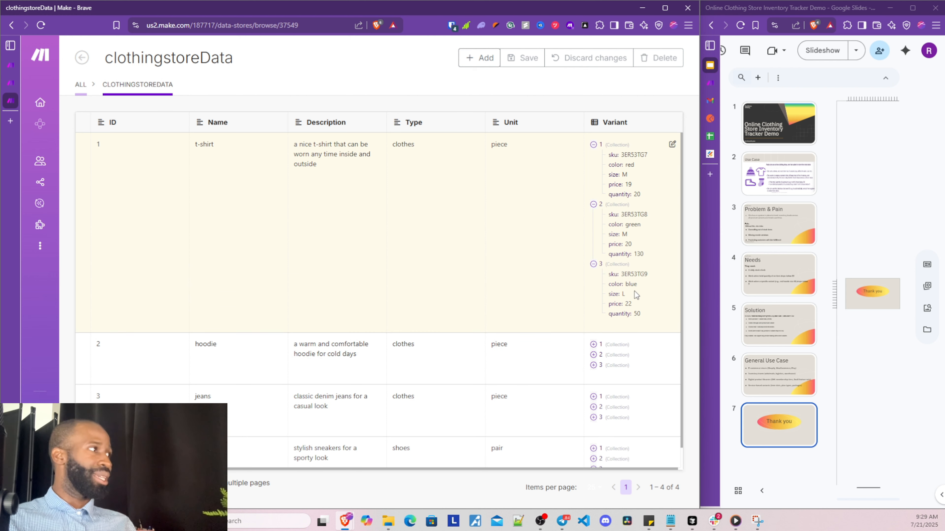
{"action": "scroll", "coordinate": [612, 344], "scroll_direction": "down", "scroll_amount": 1}
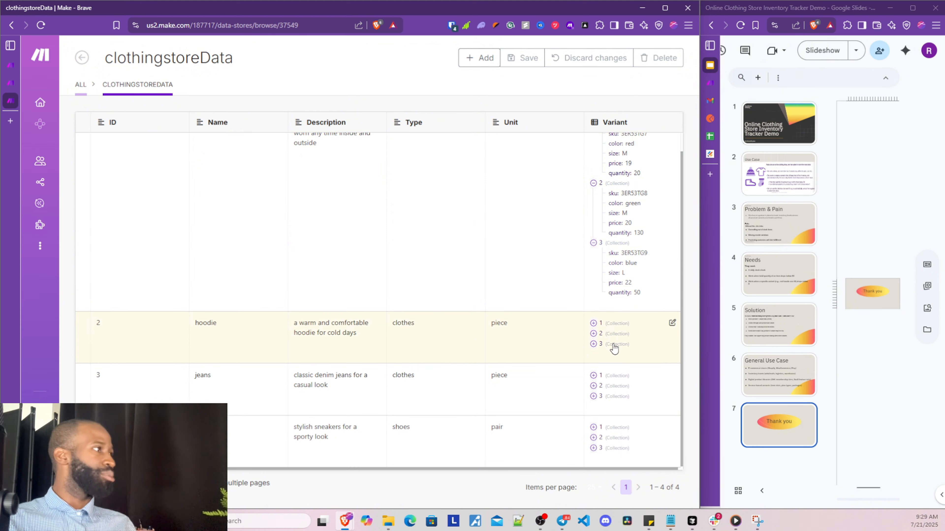
{"action": "left_click", "coordinate": [593, 323]}
{"action": "scroll", "coordinate": [594, 372], "scroll_direction": "down", "scroll_amount": 2}
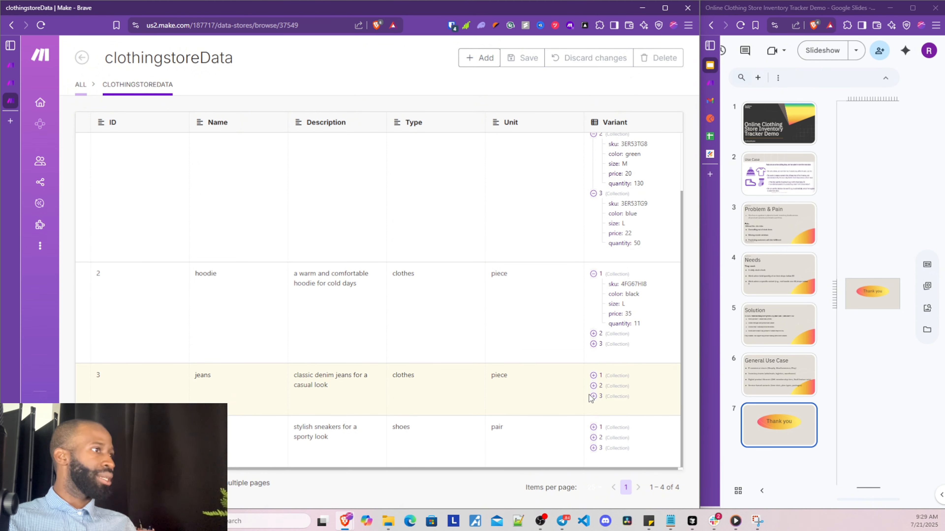
Expand the jeans record's three variants, then move clothingstoreData into the right window
{"action": "left_click", "coordinate": [593, 386]}
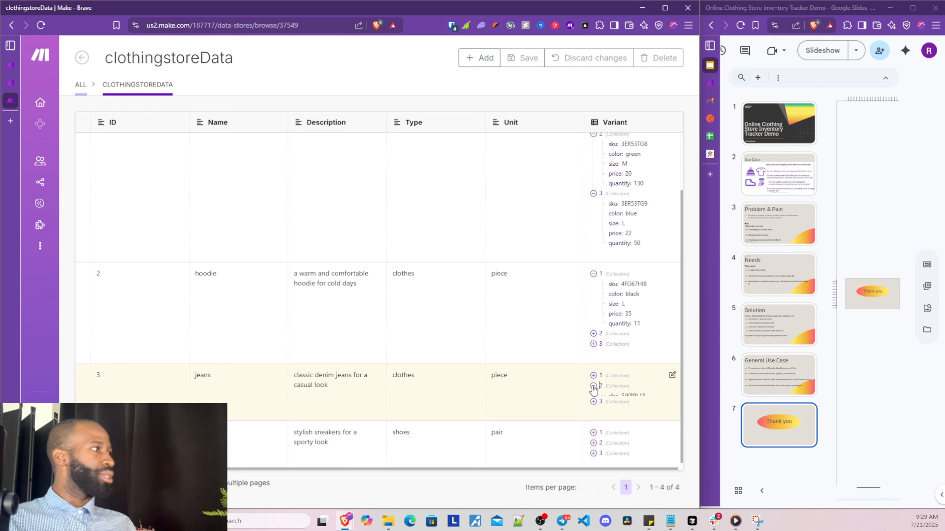
{"action": "left_click", "coordinate": [593, 375]}
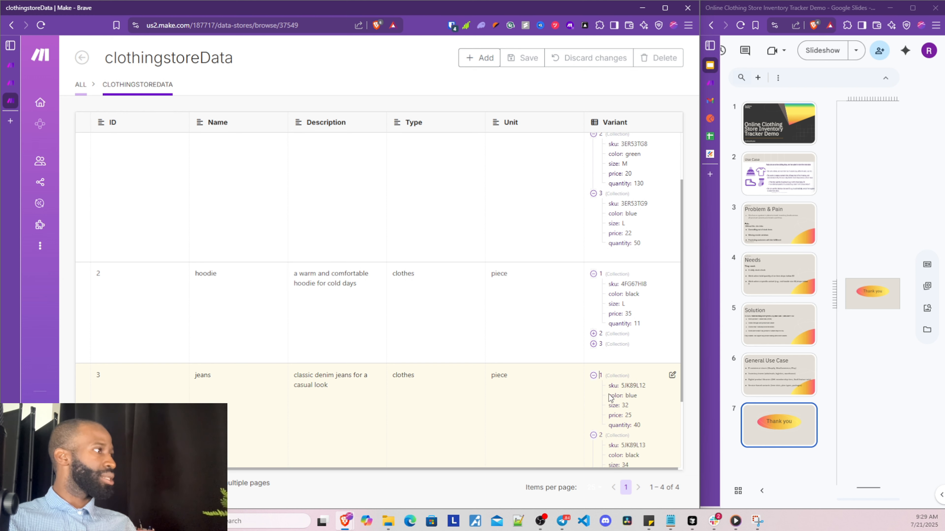
{"action": "scroll", "coordinate": [636, 406], "scroll_direction": "down", "scroll_amount": 3}
{"action": "left_click", "coordinate": [600, 397]}
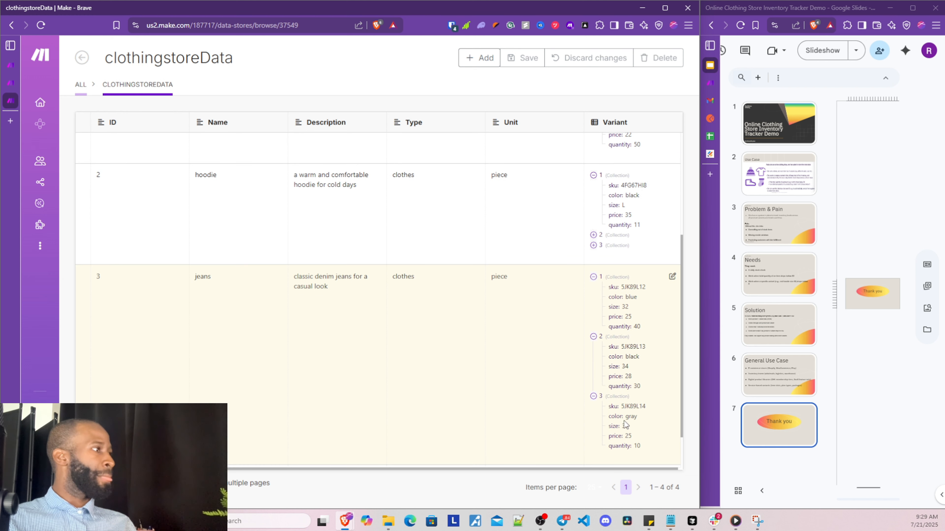
{"action": "scroll", "coordinate": [600, 398], "scroll_direction": "down", "scroll_amount": 2}
{"action": "scroll", "coordinate": [531, 196], "scroll_direction": "up", "scroll_amount": 7}
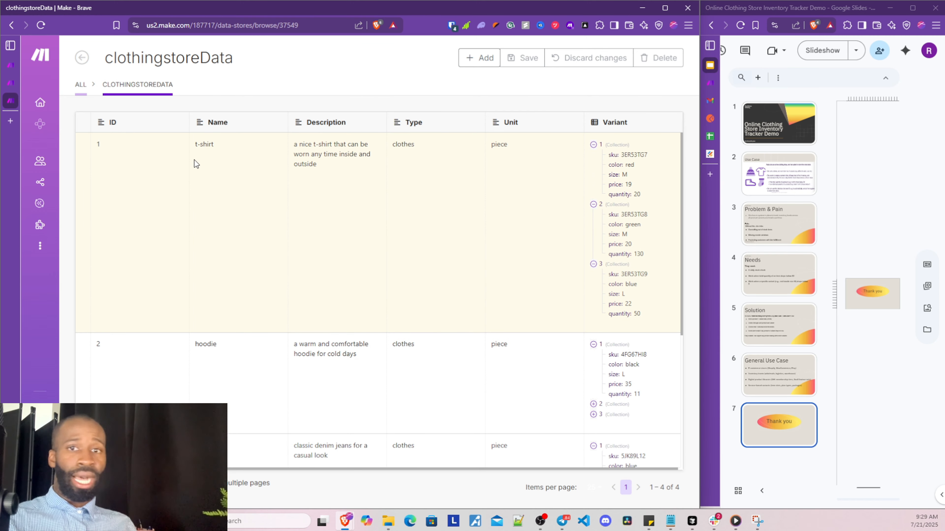
{"action": "left_click_drag", "start_coordinate": [9, 101], "coordinate": [711, 82]}
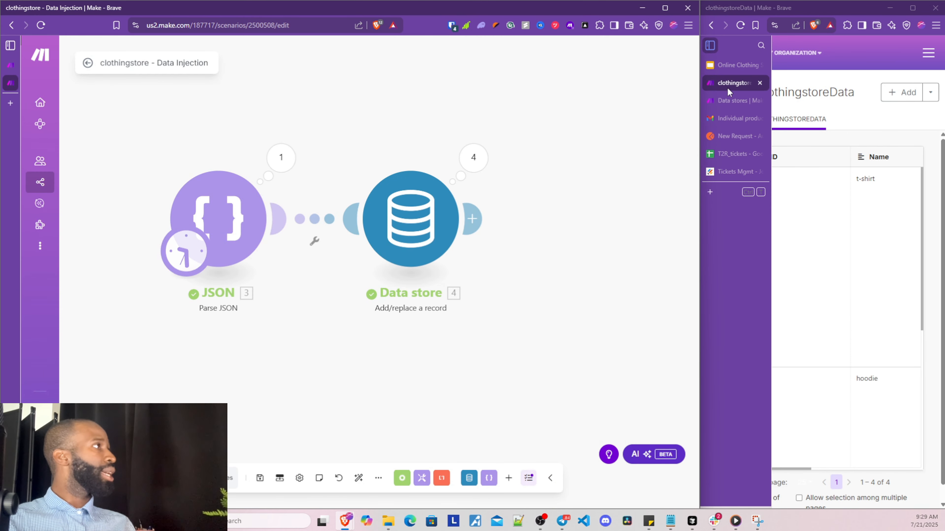
Close the leftover Data stores page and start a new scenario from the Scenarios sidebar item
{"action": "left_click", "coordinate": [757, 101]}
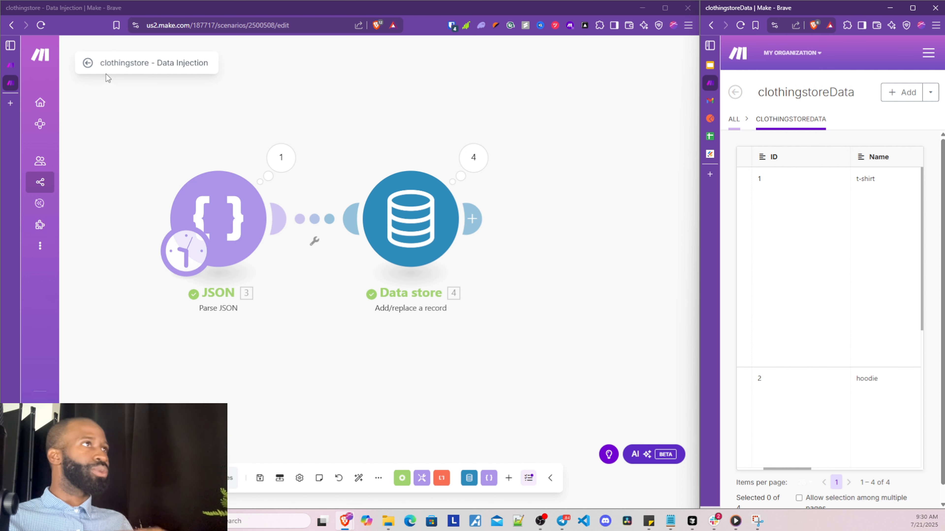
{"action": "right_click", "coordinate": [67, 187]}
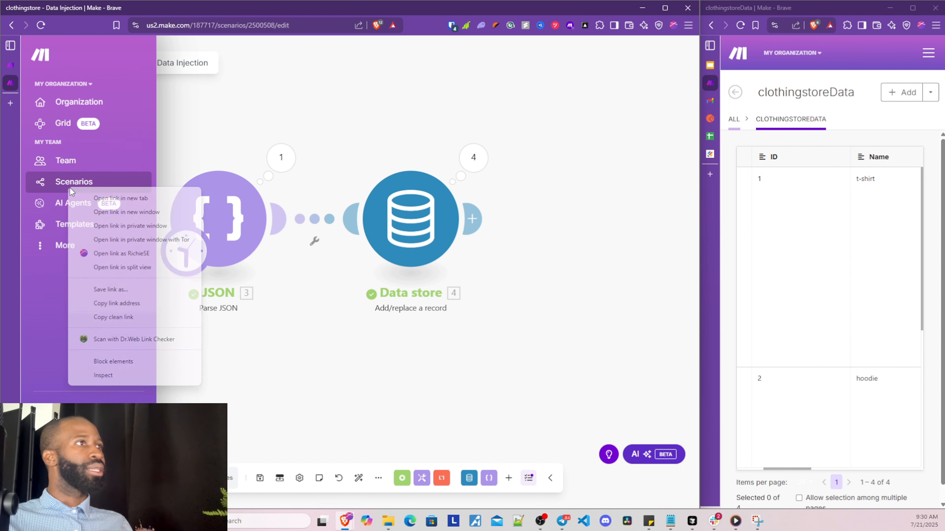
{"action": "left_click", "coordinate": [81, 196]}
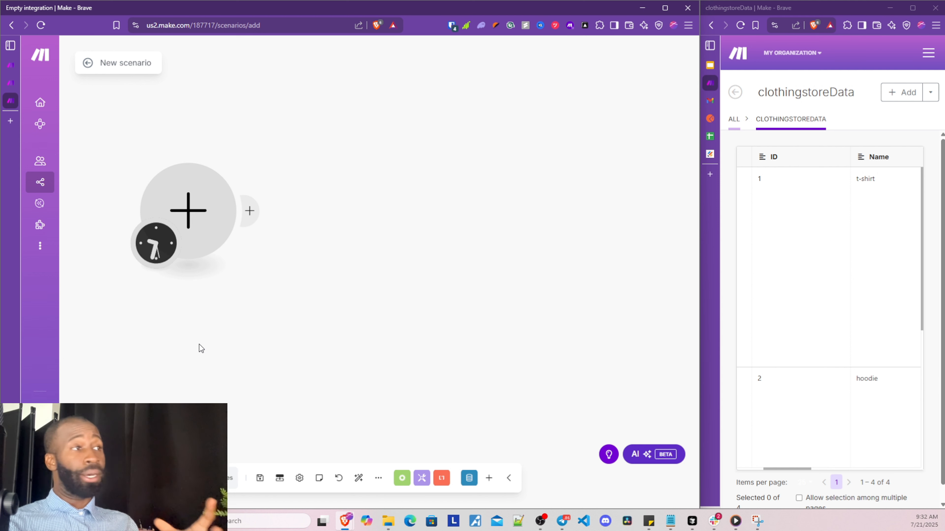
Add a Data store 'Search records' module using the clothingstoreData store and save it
{"action": "left_click", "coordinate": [189, 215]}
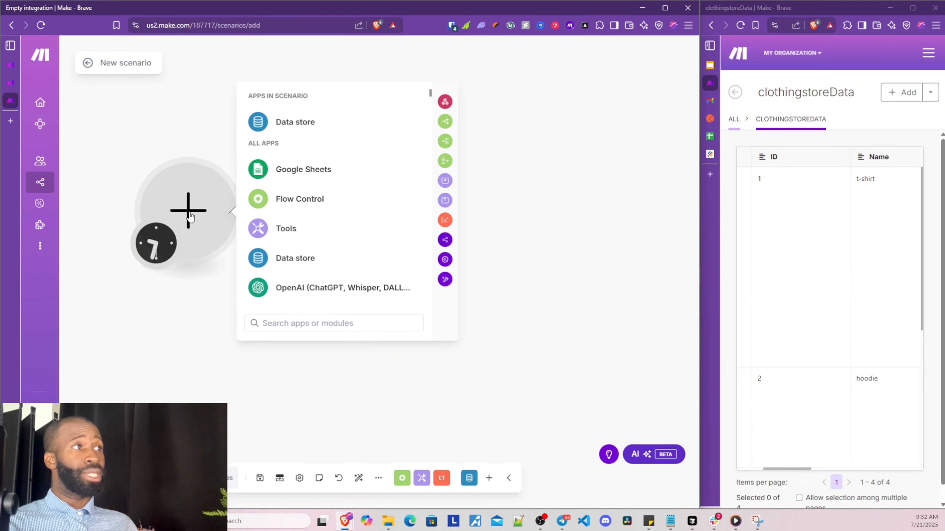
{"action": "left_click", "coordinate": [303, 124]}
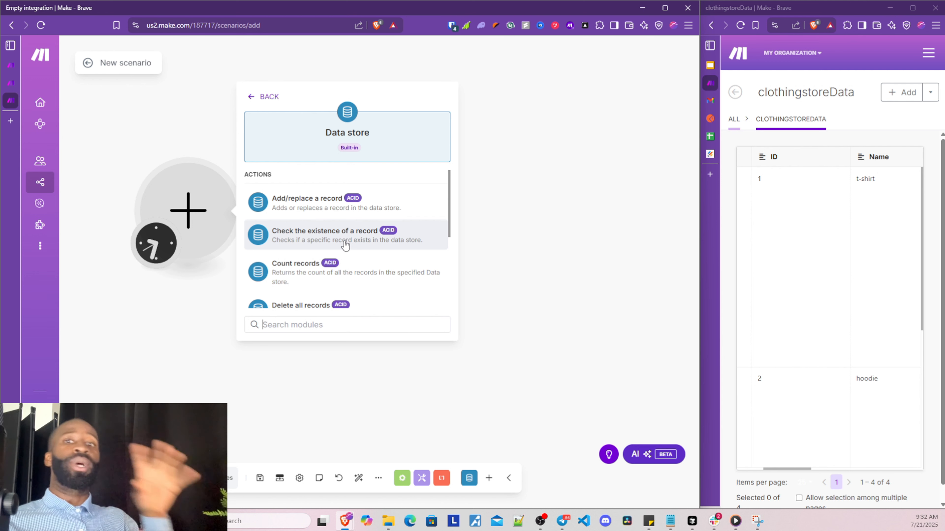
{"action": "scroll", "coordinate": [348, 242], "scroll_direction": "down", "scroll_amount": 3}
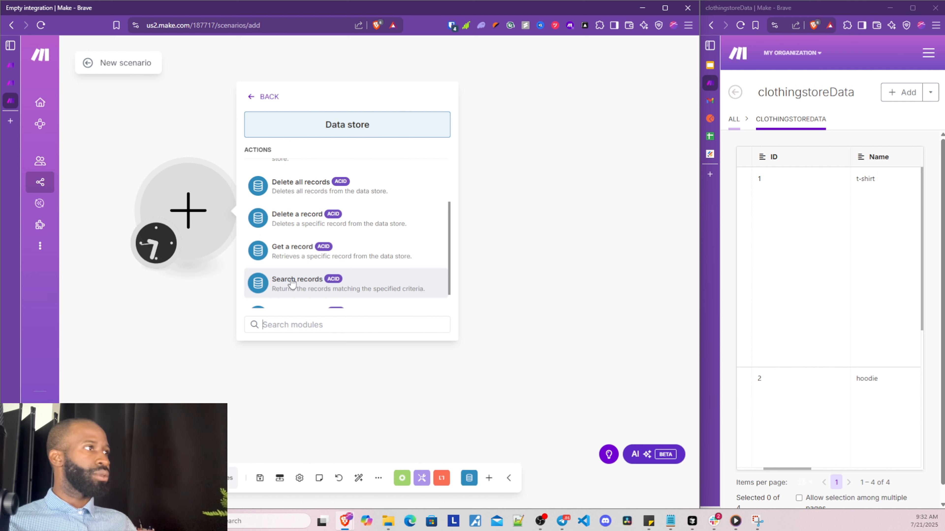
{"action": "scroll", "coordinate": [292, 284], "scroll_direction": "down", "scroll_amount": 1}
{"action": "left_click", "coordinate": [315, 258]}
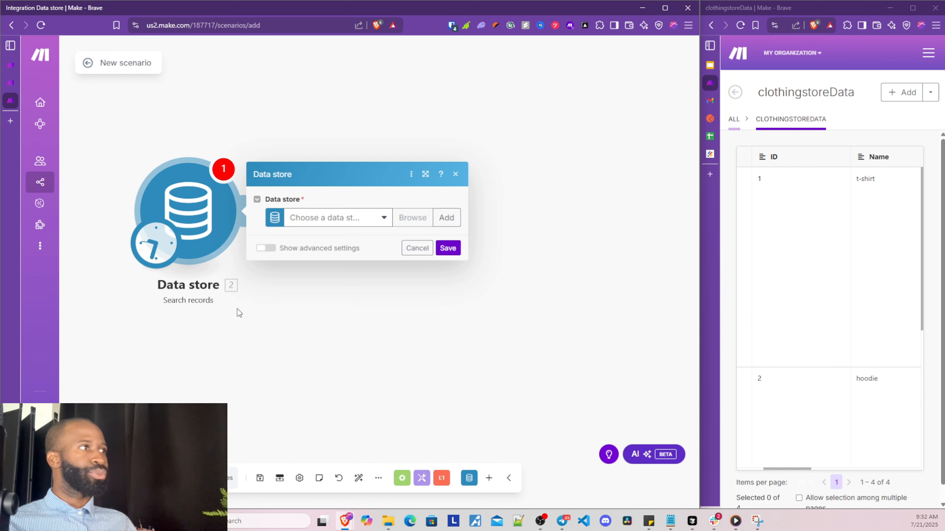
{"action": "left_click", "coordinate": [292, 348]}
{"action": "left_click", "coordinate": [197, 215]}
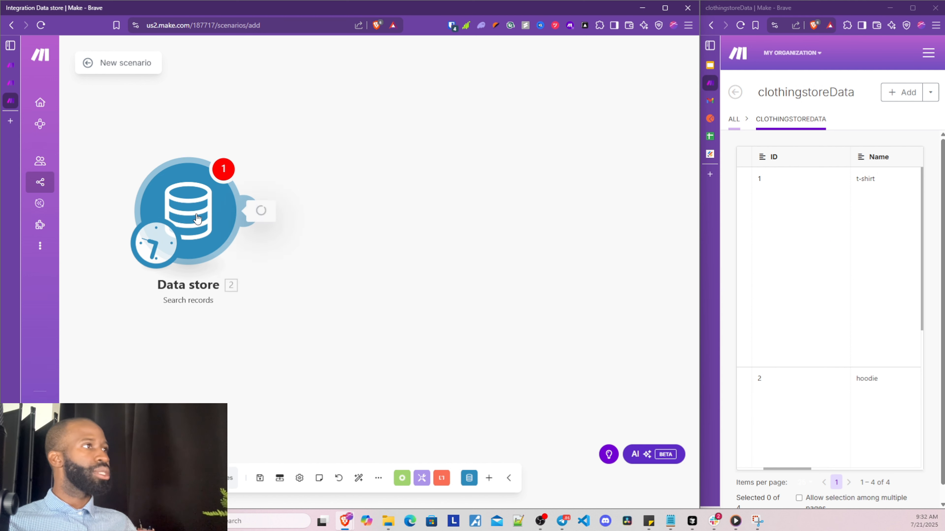
{"action": "left_click", "coordinate": [358, 219]}
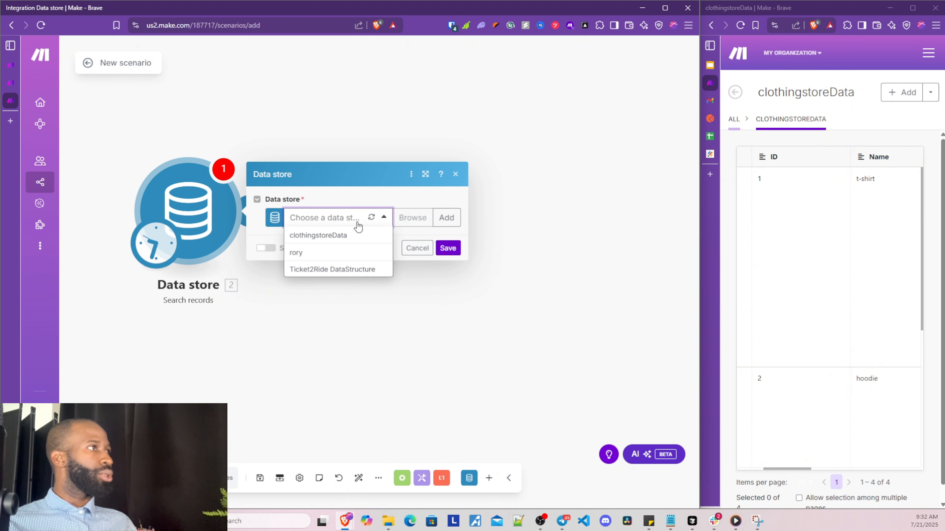
{"action": "left_click", "coordinate": [346, 237]}
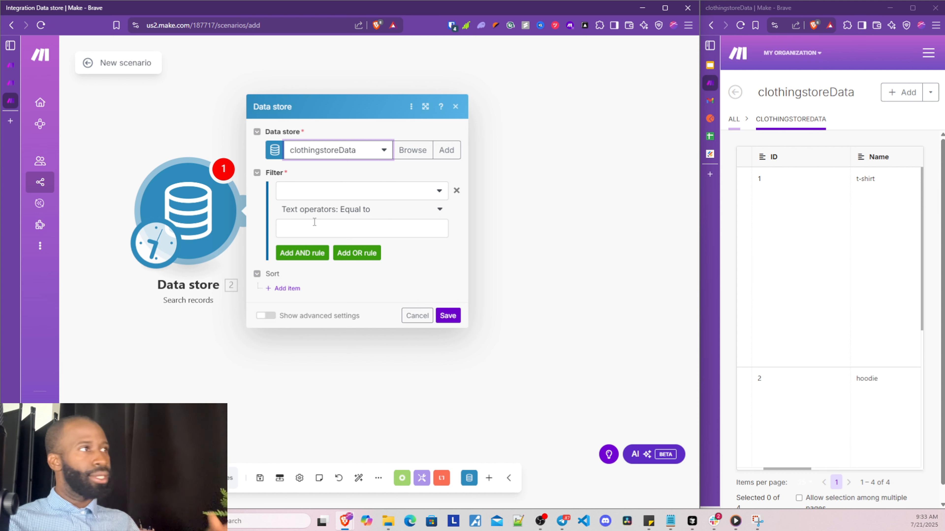
{"action": "left_click", "coordinate": [448, 316]}
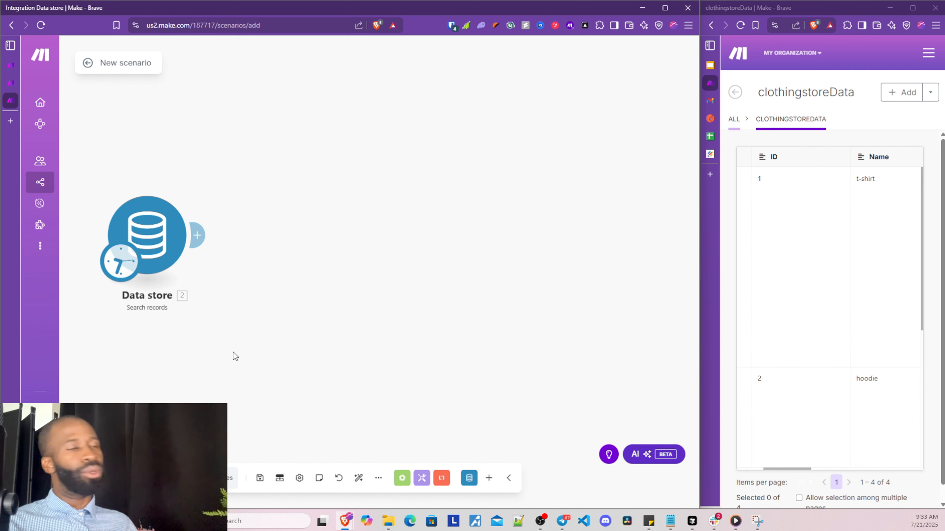
Add a Flow Control Router after the Data store search, creating 1st and 2nd routes
{"action": "left_click", "coordinate": [197, 235]}
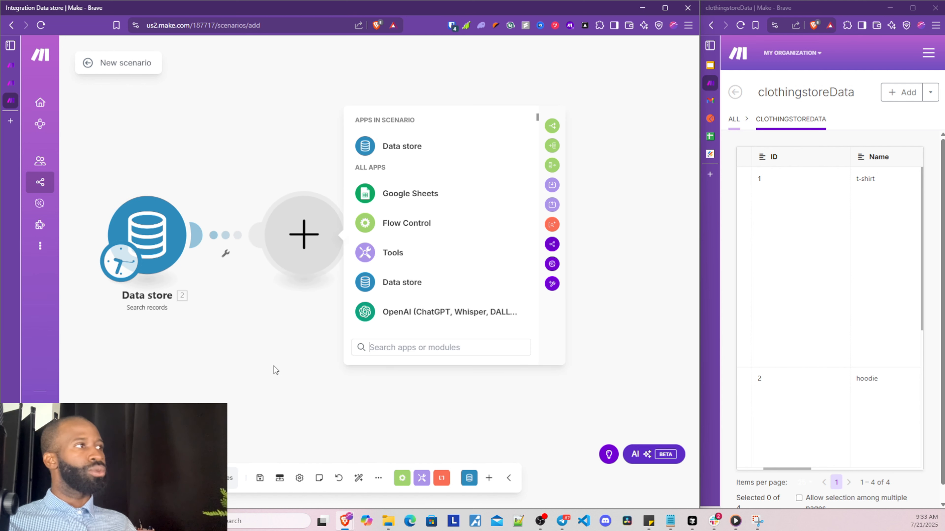
{"action": "left_click", "coordinate": [383, 225]}
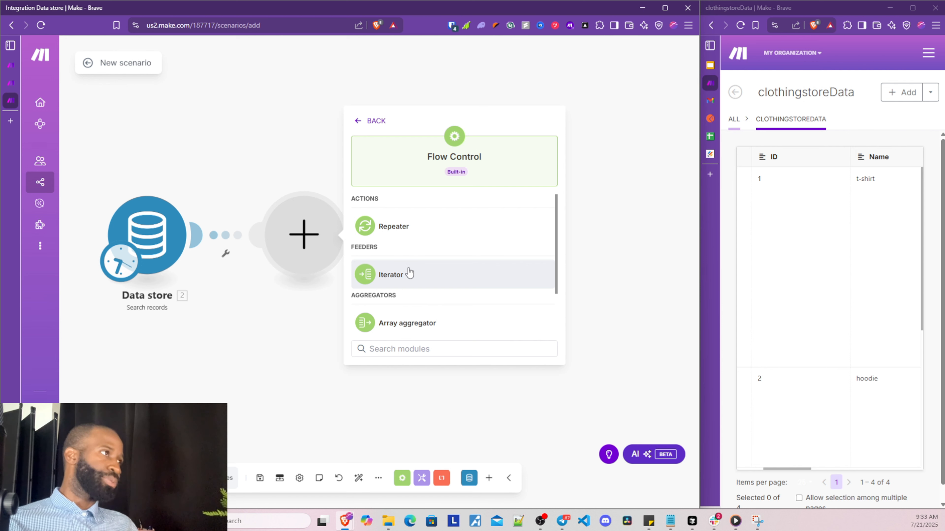
{"action": "scroll", "coordinate": [404, 301], "scroll_direction": "down", "scroll_amount": 2}
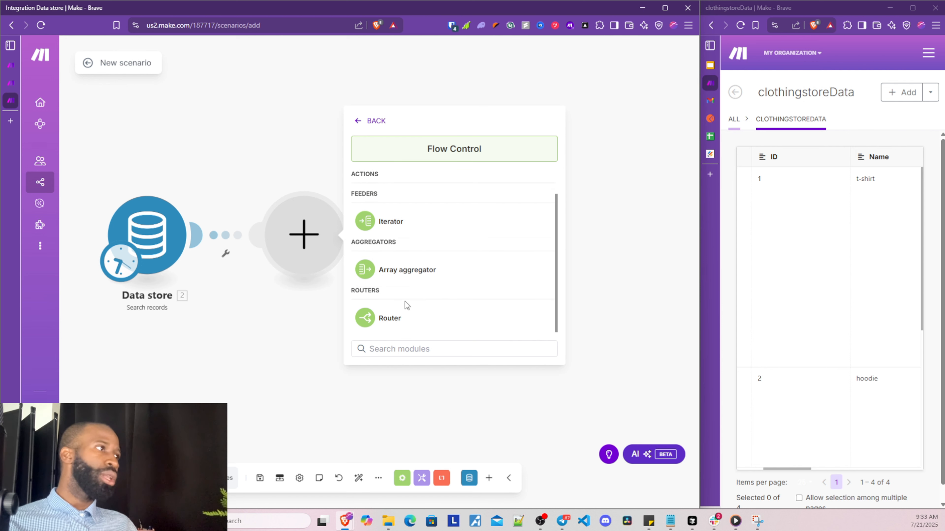
{"action": "left_click", "coordinate": [397, 323]}
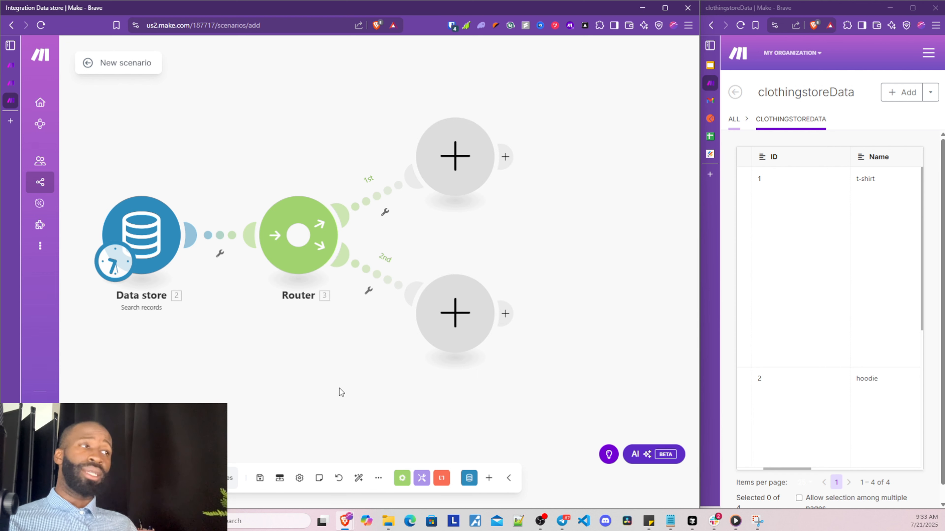
{"action": "left_click_drag", "start_coordinate": [340, 388], "coordinate": [287, 384]}
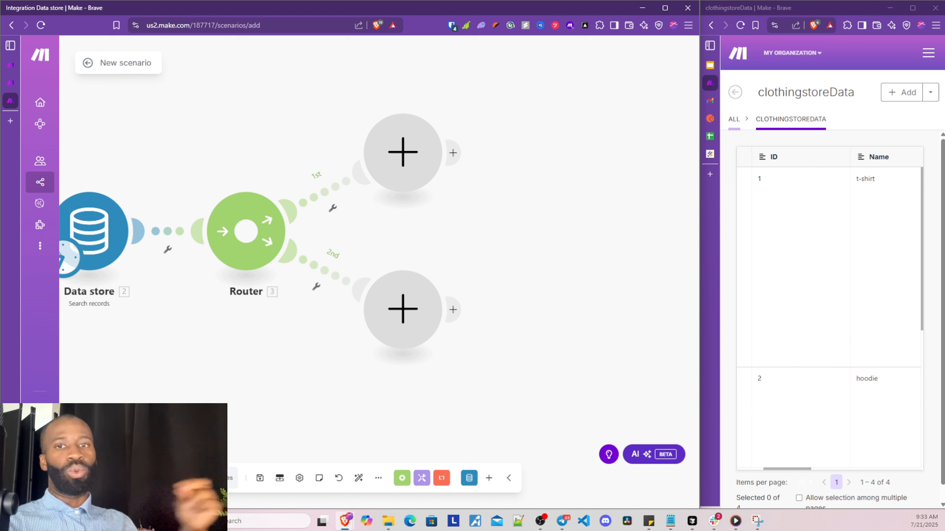
Add an Iterator module on the Router's 1st route via the 'itera' search
{"action": "left_click_drag", "start_coordinate": [269, 372], "coordinate": [226, 392]}
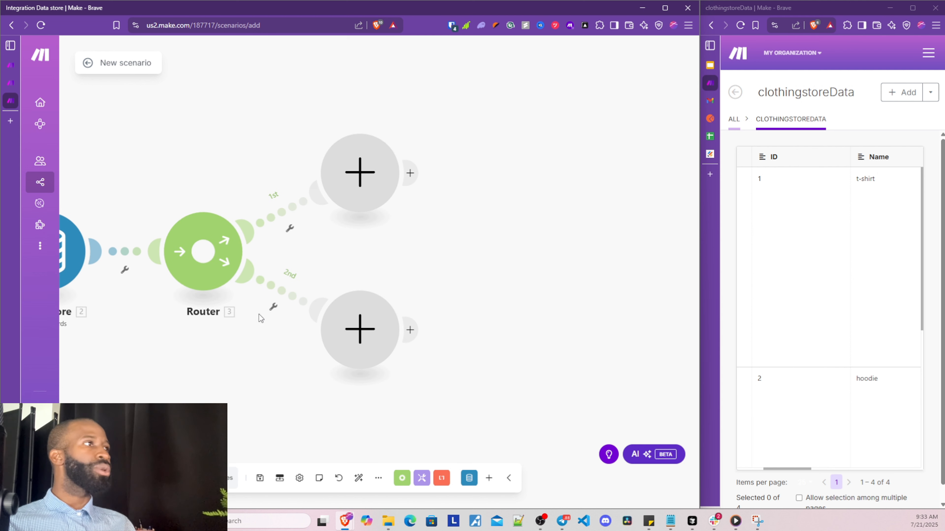
{"action": "left_click", "coordinate": [382, 189]}
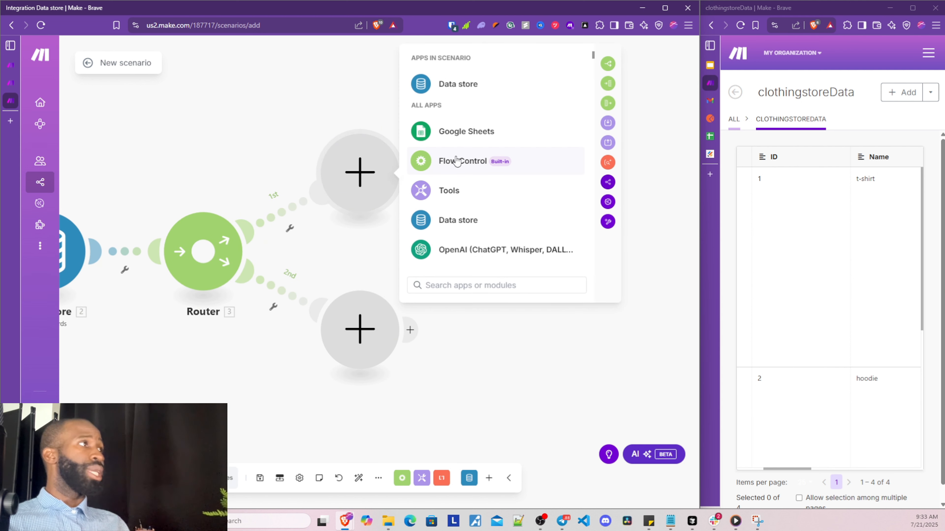
{"action": "left_click", "coordinate": [510, 285]}
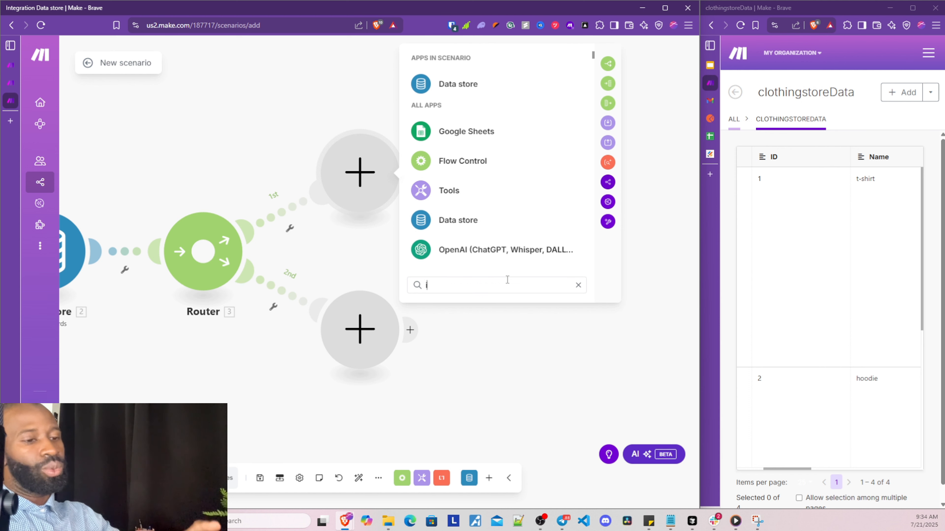
{"action": "type", "text": "itera"}
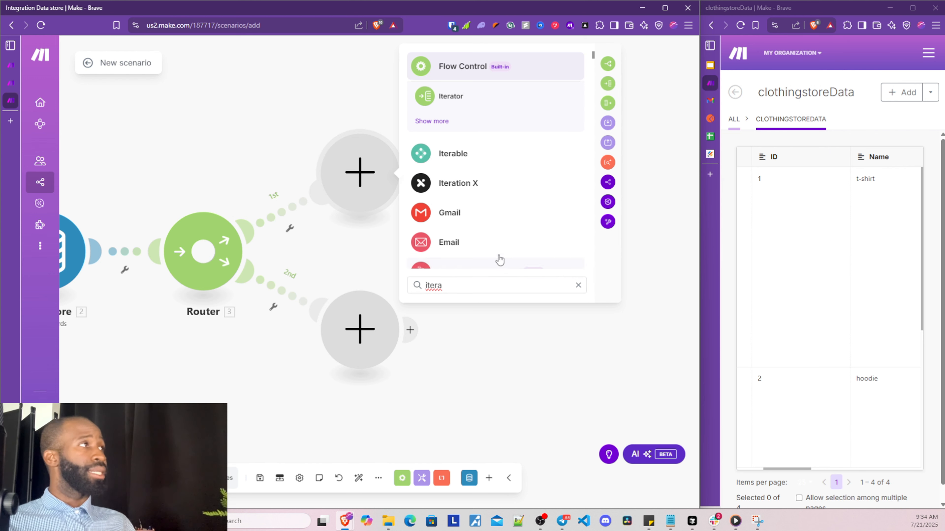
{"action": "left_click", "coordinate": [451, 97]}
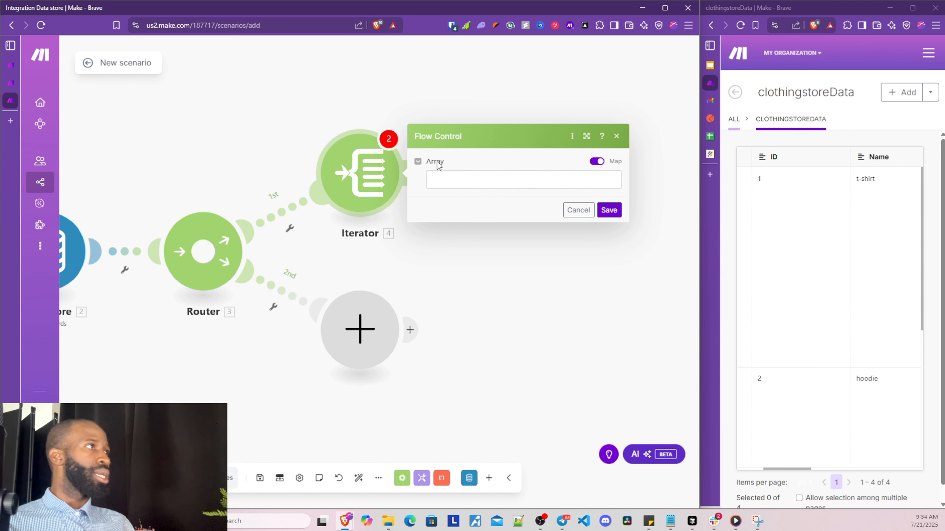
Map the Record's whole Variant[] array into the Iterator's Array field and save
{"action": "left_click", "coordinate": [457, 183]}
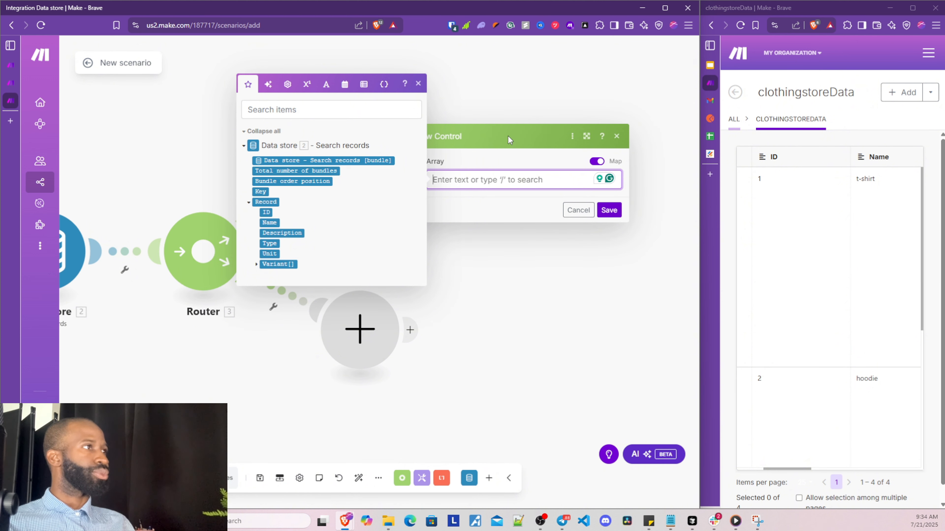
{"action": "left_click", "coordinate": [256, 264]}
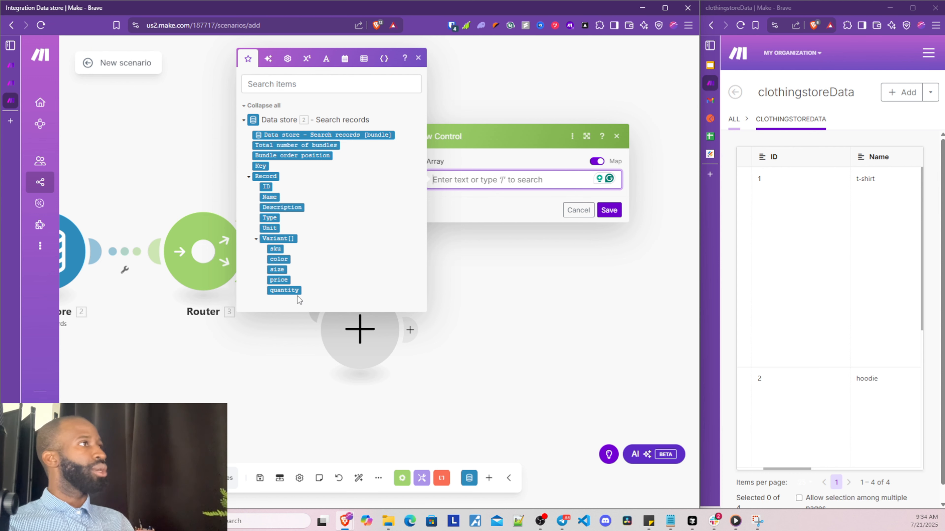
{"action": "left_click", "coordinate": [292, 292]}
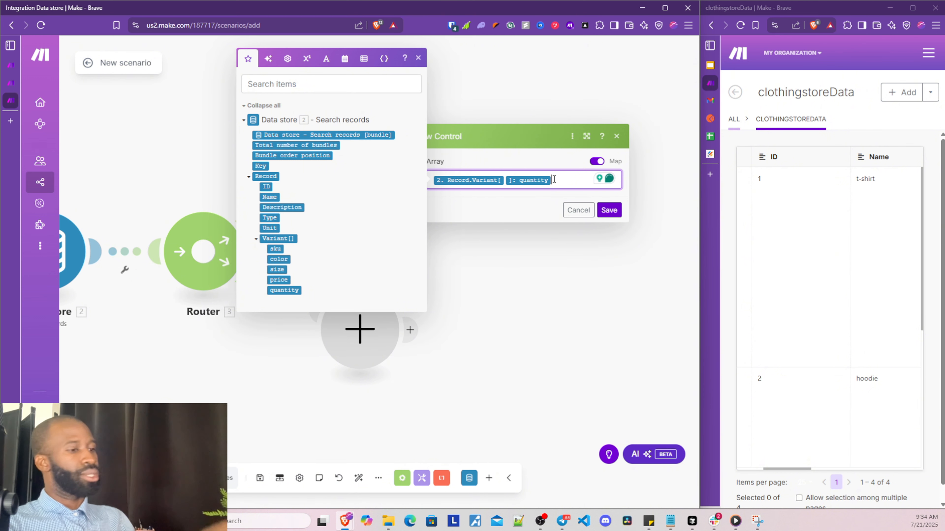
{"action": "key", "text": "BackSpace"}
{"action": "key", "text": "BackSpace"}
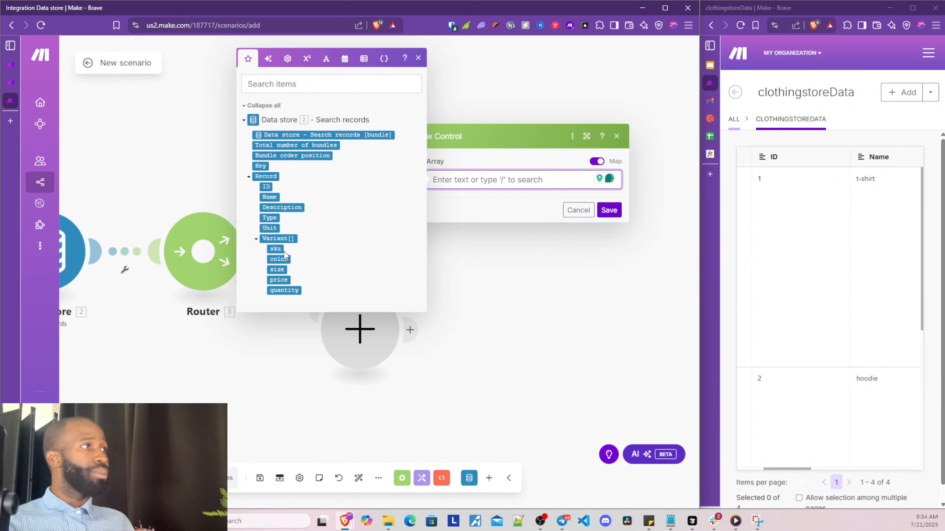
{"action": "left_click", "coordinate": [279, 238]}
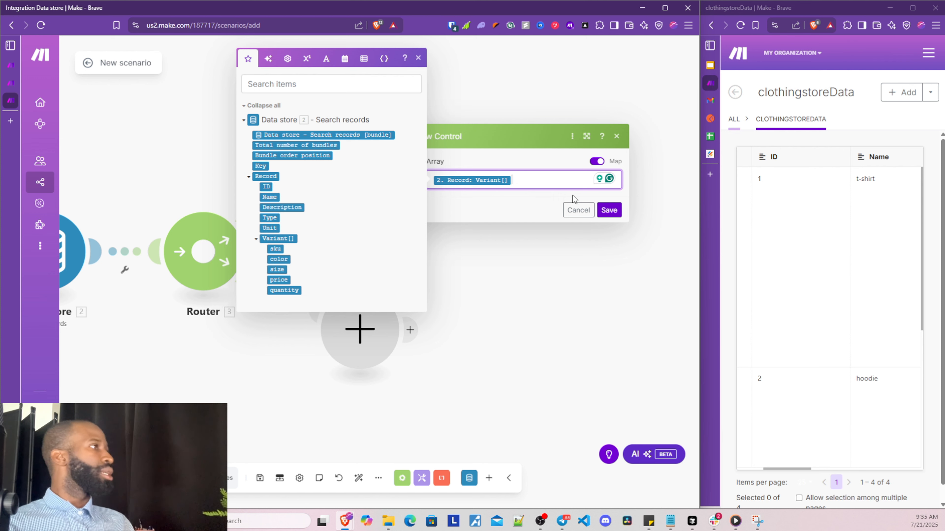
{"action": "left_click", "coordinate": [608, 210]}
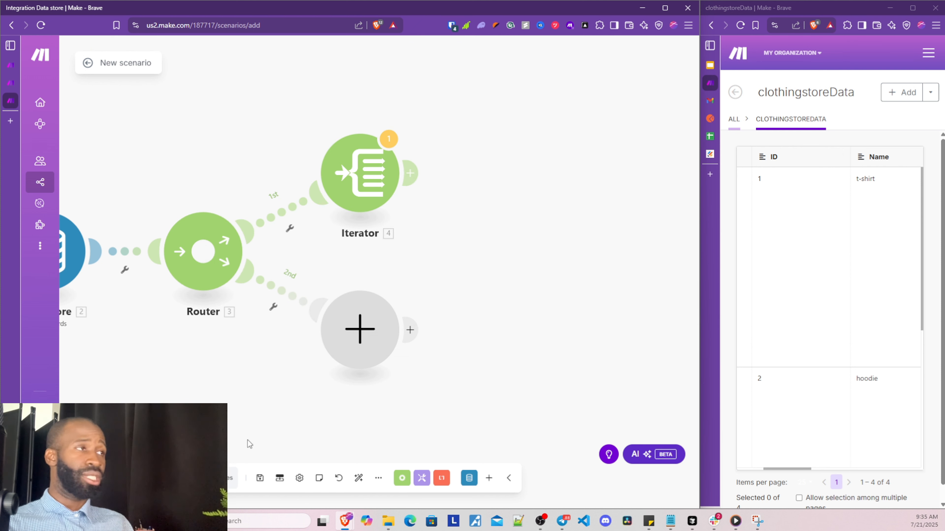
{"action": "left_click_drag", "start_coordinate": [249, 427], "coordinate": [207, 394]}
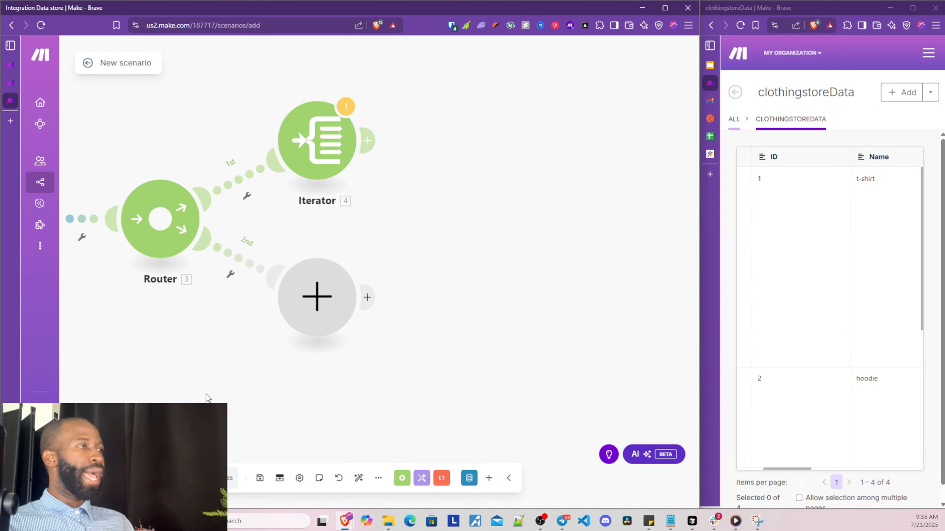
Label the Router's 1st route 'product quantity check'
{"action": "left_click", "coordinate": [247, 183]}
{"action": "left_click", "coordinate": [311, 108]}
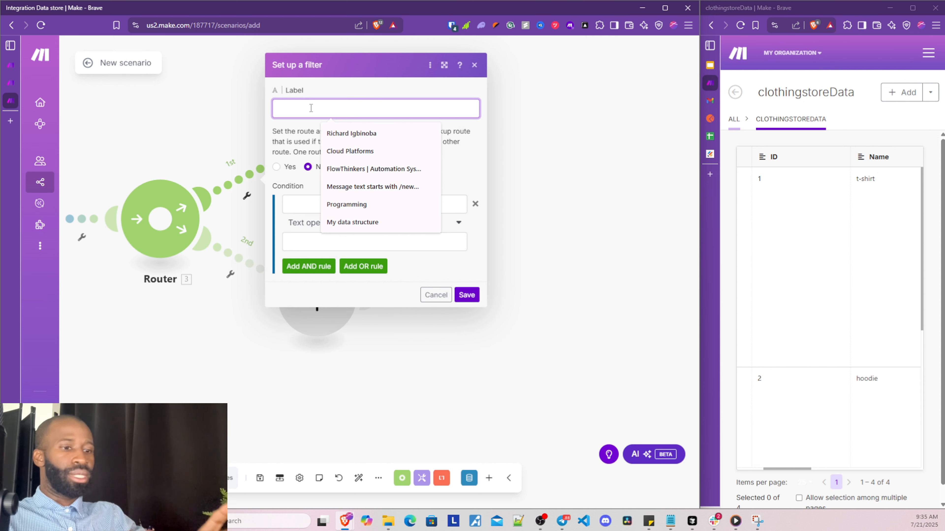
{"action": "type", "text": "p"}
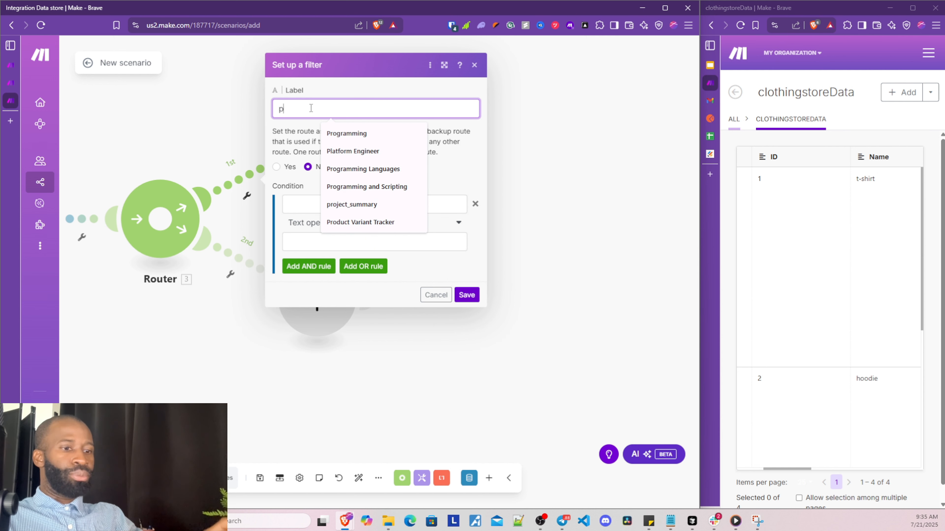
{"action": "type", "text": "roduct q"}
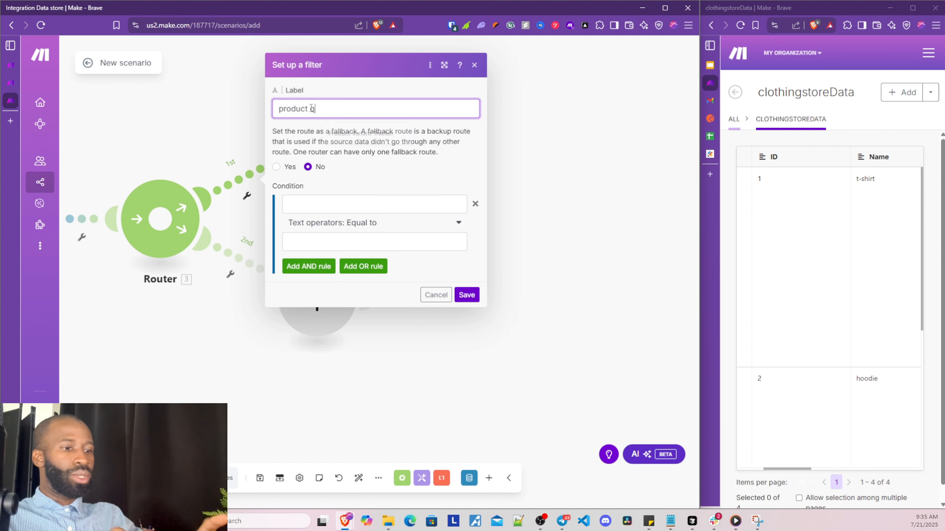
{"action": "type", "text": "uantity ch"}
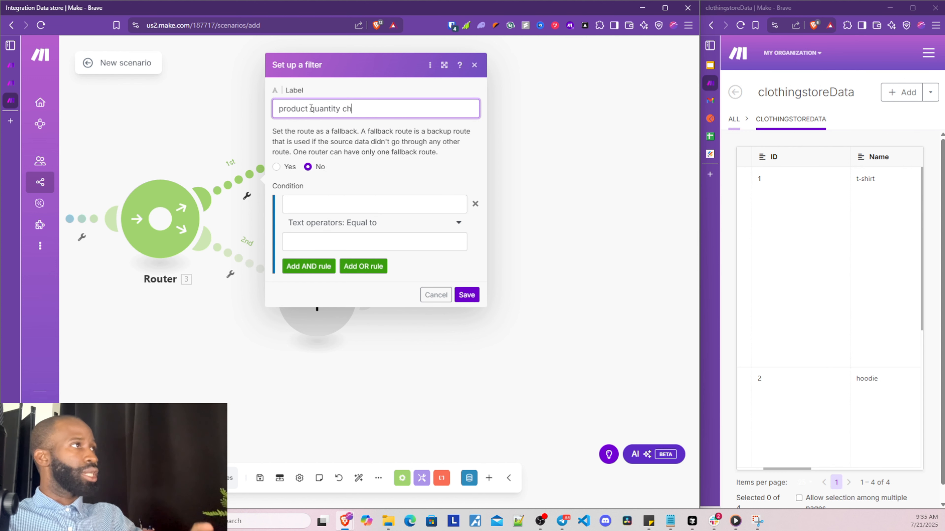
{"action": "type", "text": "eck"}
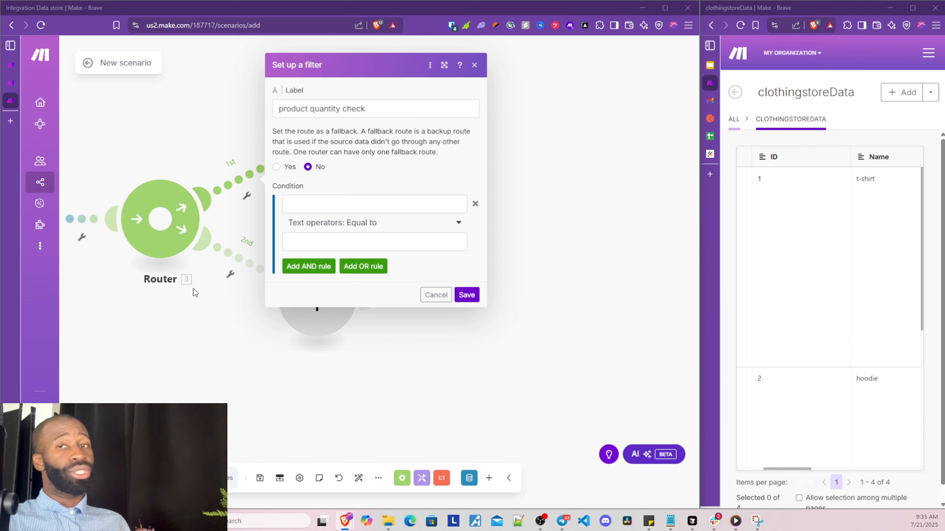
{"action": "left_click", "coordinate": [466, 294]}
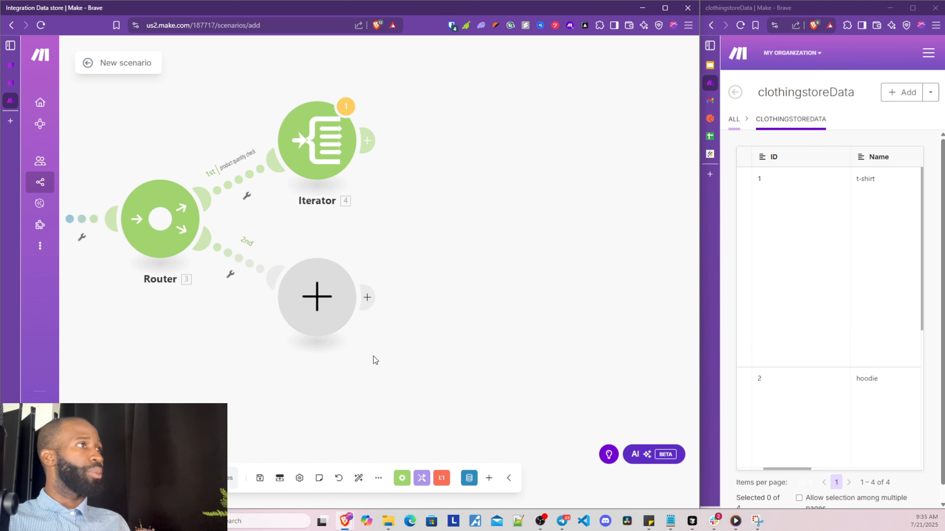
Label the 2nd route 'Individual Qty check', correcting the typed typo
{"action": "left_click", "coordinate": [242, 260]}
{"action": "left_click", "coordinate": [301, 187]}
{"action": "type", "text": "In"}
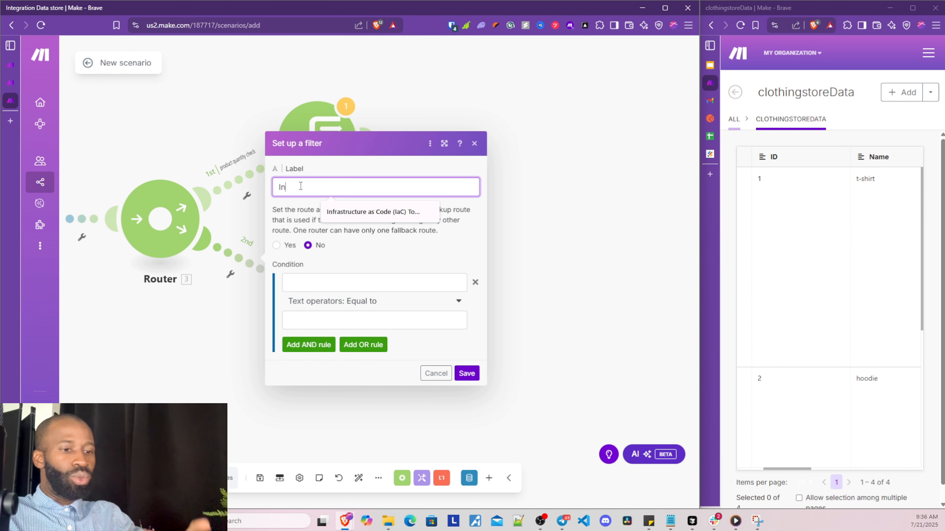
{"action": "type", "text": "dicvidual"}
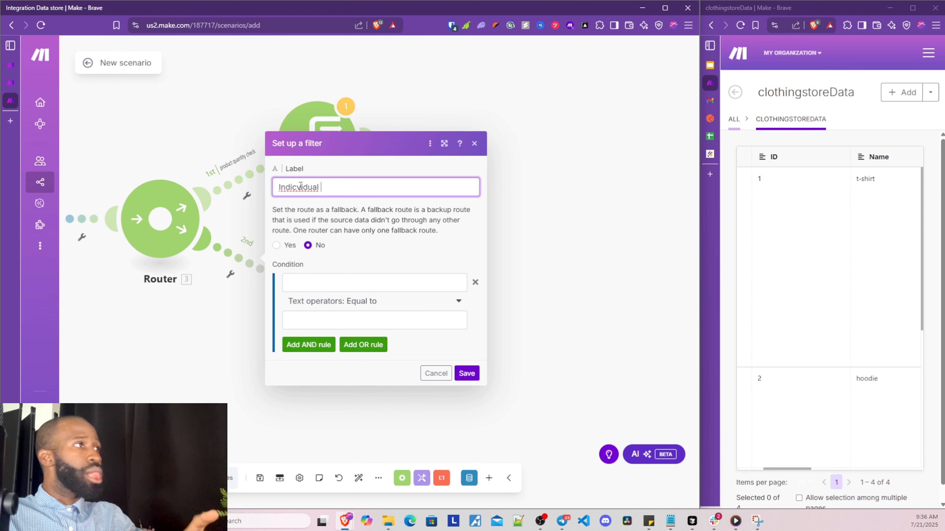
{"action": "type", "text": " Qty check"}
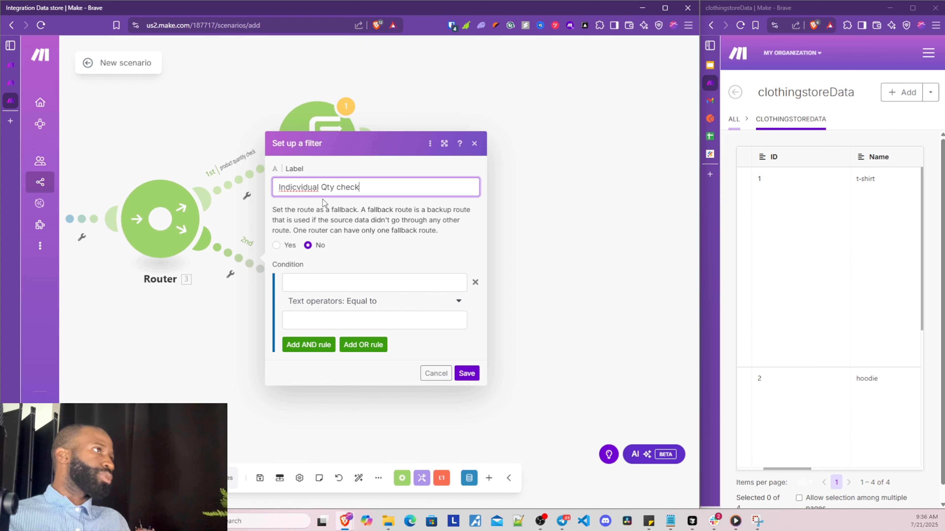
{"action": "left_click", "coordinate": [294, 188]}
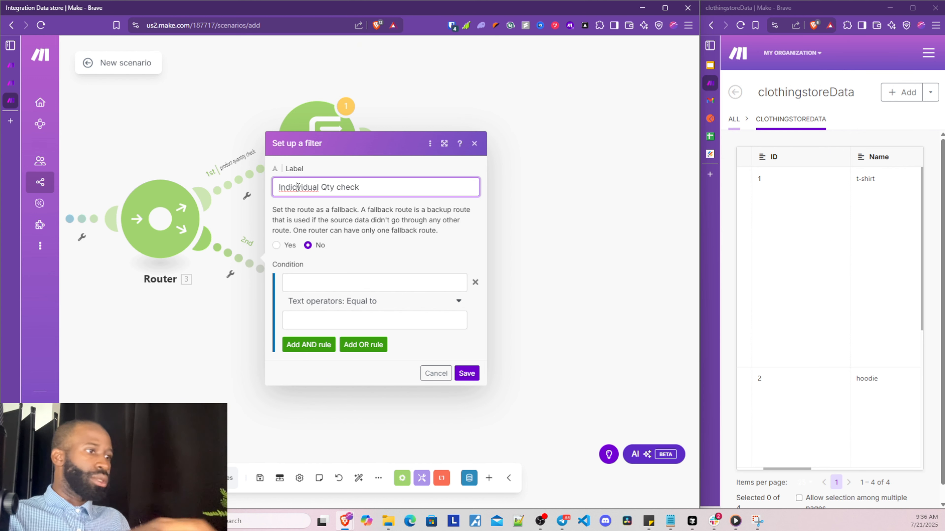
{"action": "key", "text": "BackSpace"}
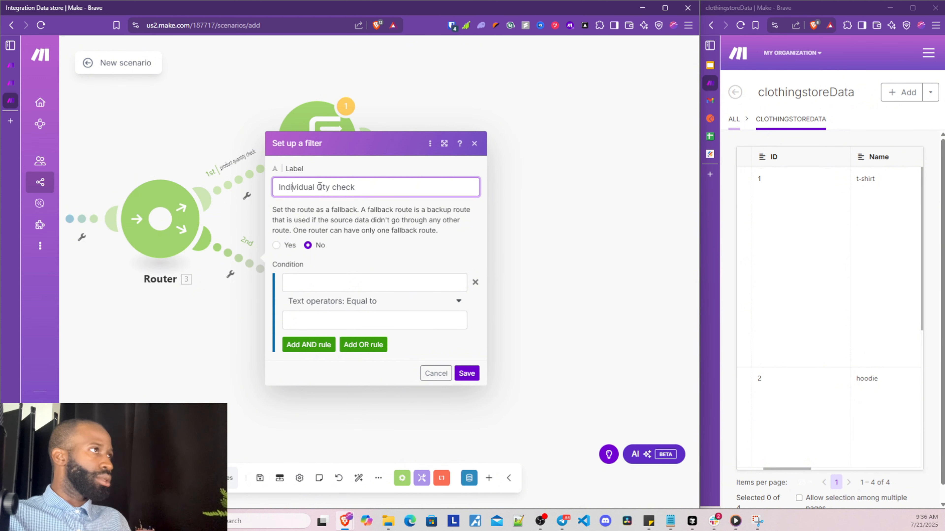
{"action": "left_click", "coordinate": [465, 374]}
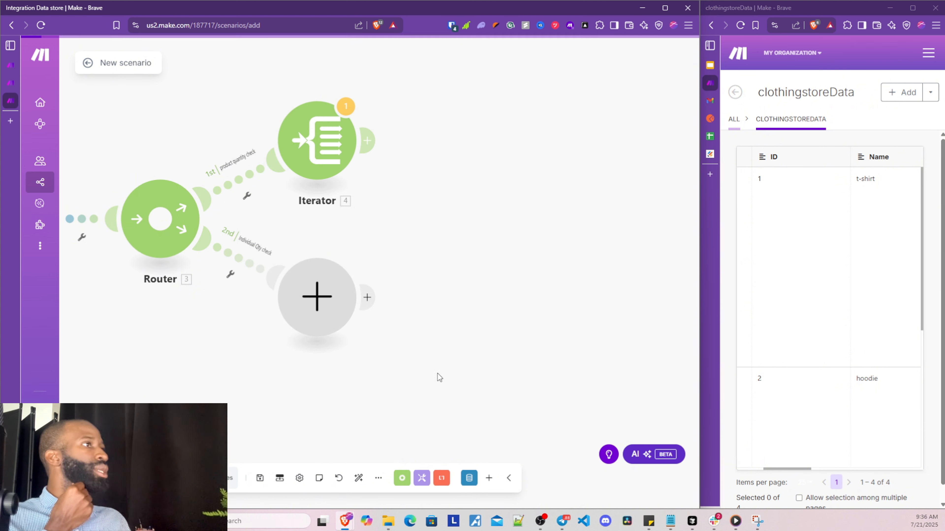
Add an Iterator on the 2nd route with Array mapped to Record: Variant[], and save
{"action": "left_click", "coordinate": [316, 297]}
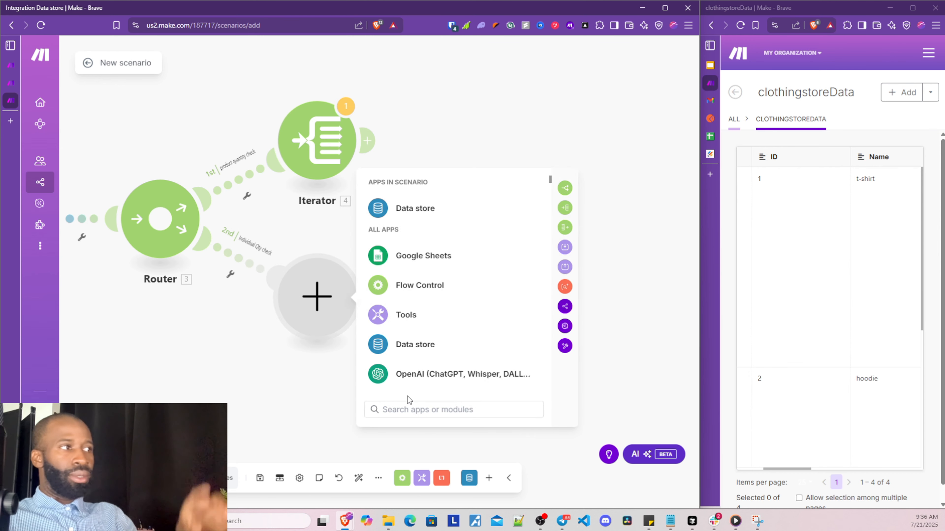
{"action": "left_click", "coordinate": [412, 409]}
{"action": "type", "text": "itera"}
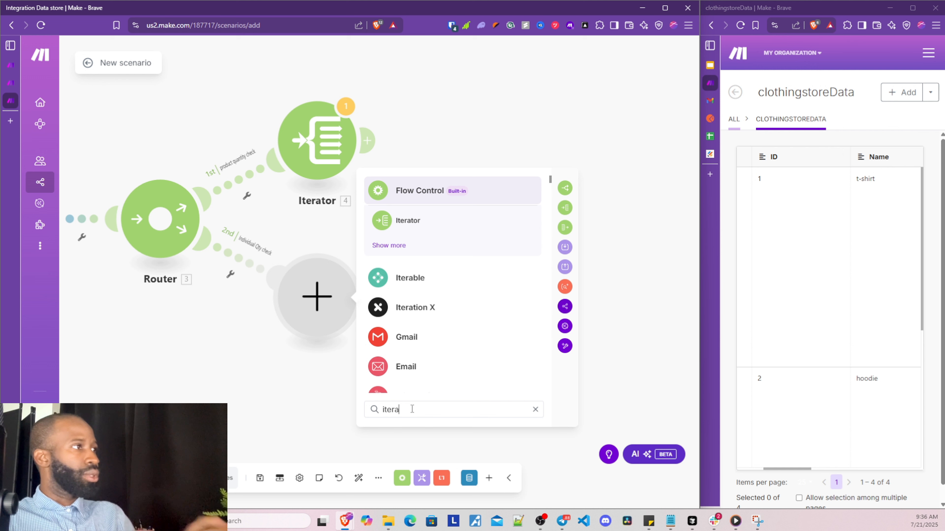
{"action": "left_click", "coordinate": [396, 220]}
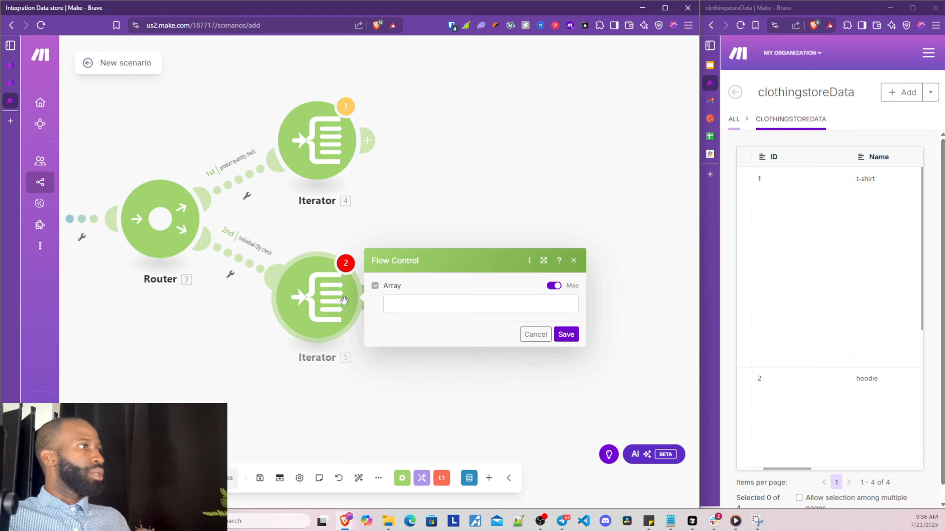
{"action": "left_click", "coordinate": [403, 307]}
{"action": "left_click", "coordinate": [233, 389]}
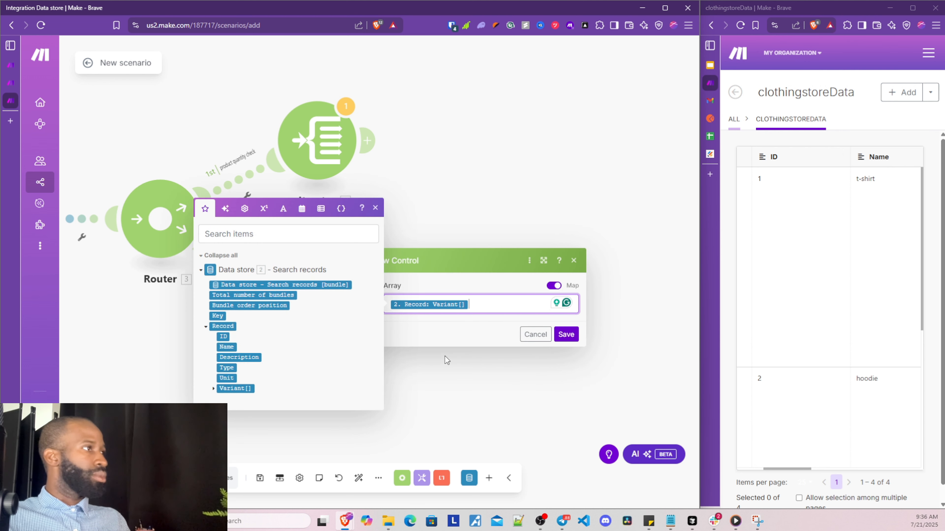
{"action": "left_click", "coordinate": [565, 334]}
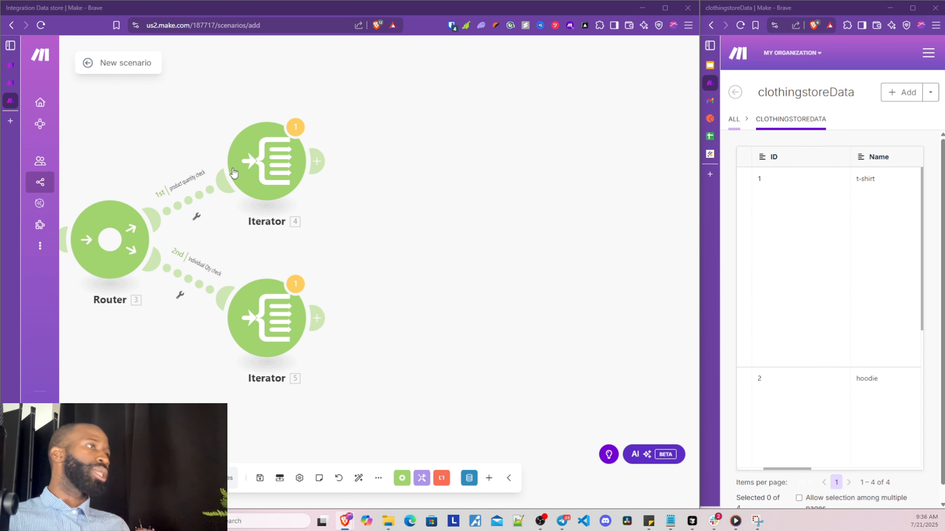
{"action": "left_click_drag", "start_coordinate": [266, 173], "coordinate": [305, 176]}
{"action": "right_click", "coordinate": [319, 162]}
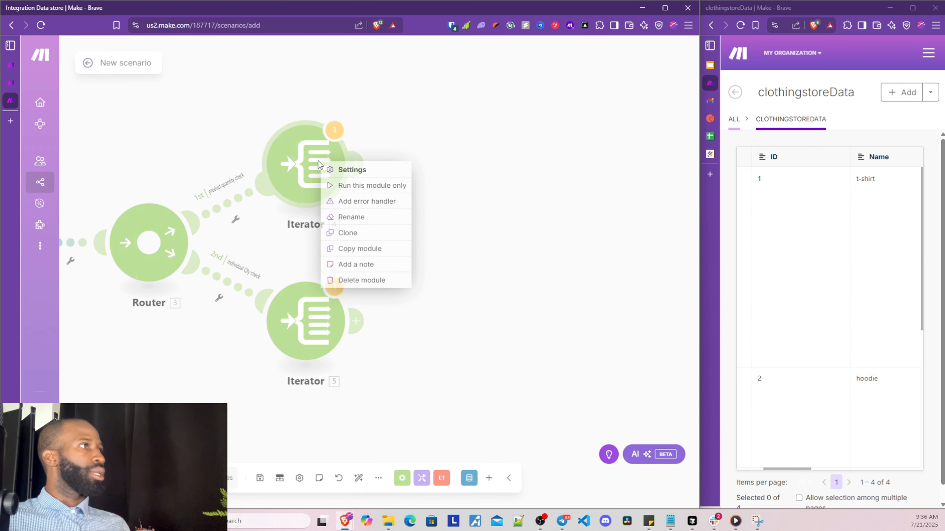
{"action": "left_click", "coordinate": [355, 186]}
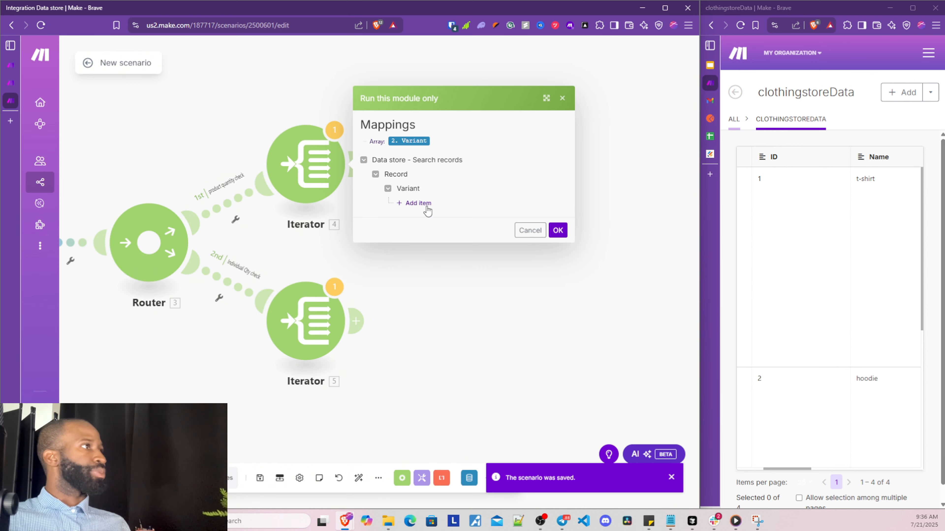
{"action": "left_click", "coordinate": [567, 231]}
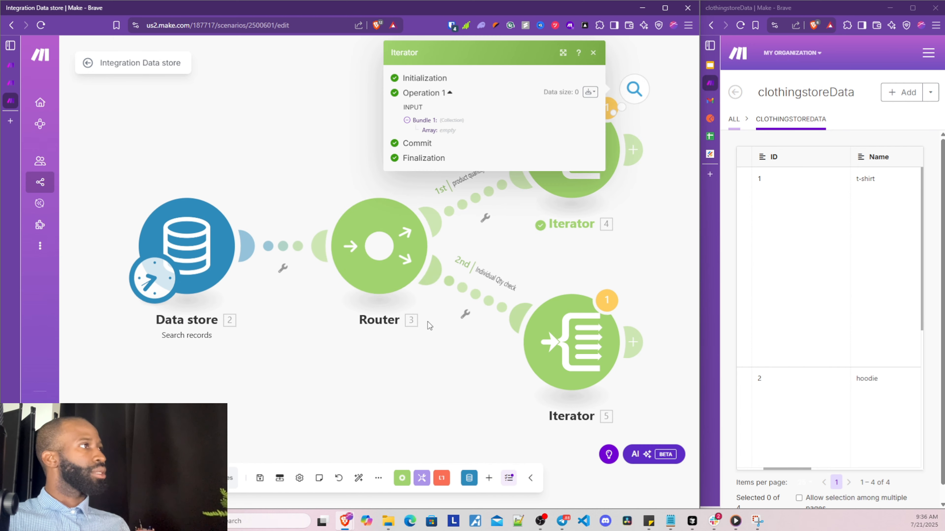
{"action": "left_click_drag", "start_coordinate": [377, 358], "coordinate": [299, 361]}
{"action": "left_click", "coordinate": [657, 184]}
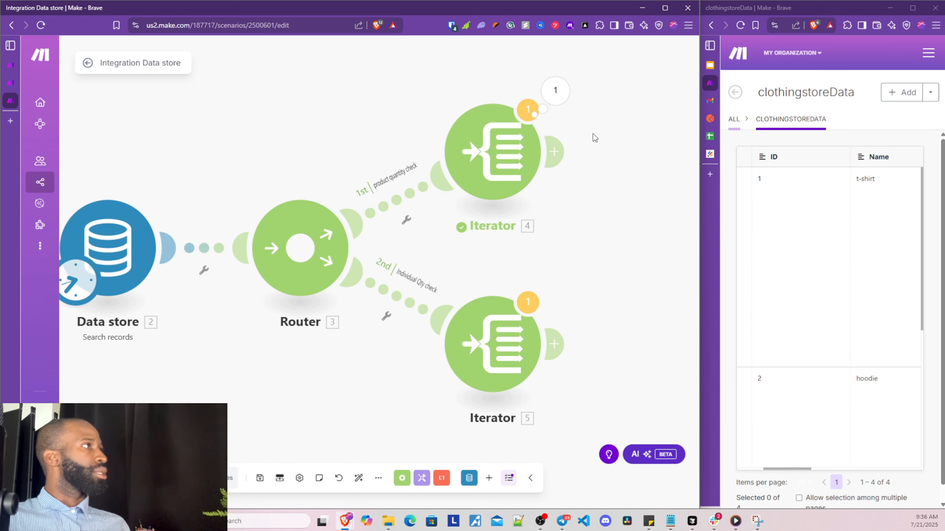
{"action": "left_click", "coordinate": [556, 94]}
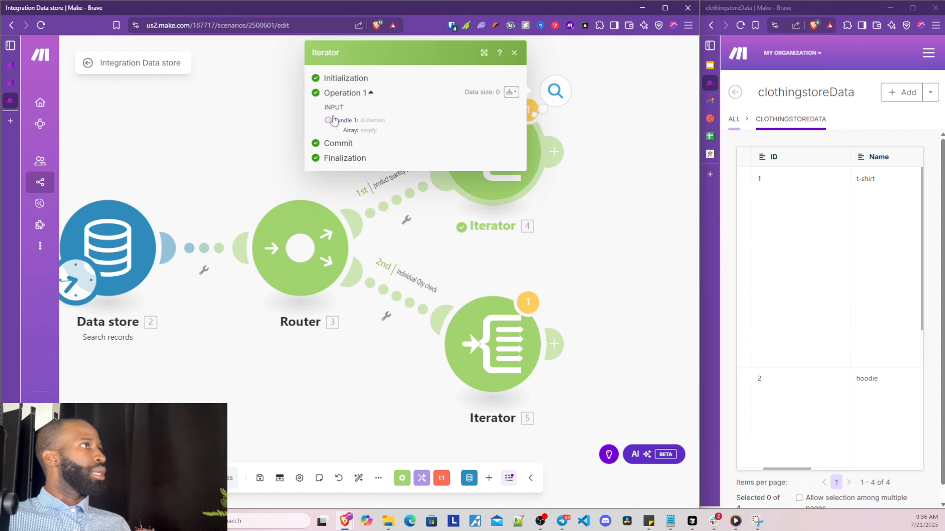
{"action": "left_click", "coordinate": [267, 142]}
{"action": "left_click_drag", "start_coordinate": [615, 212], "coordinate": [380, 225]}
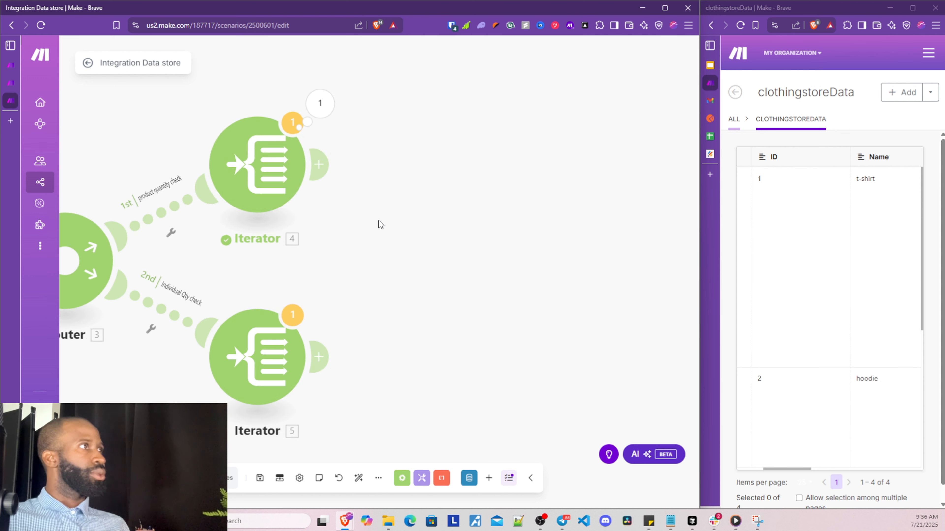
{"action": "scroll", "coordinate": [409, 220], "scroll_direction": "down", "scroll_amount": 2}
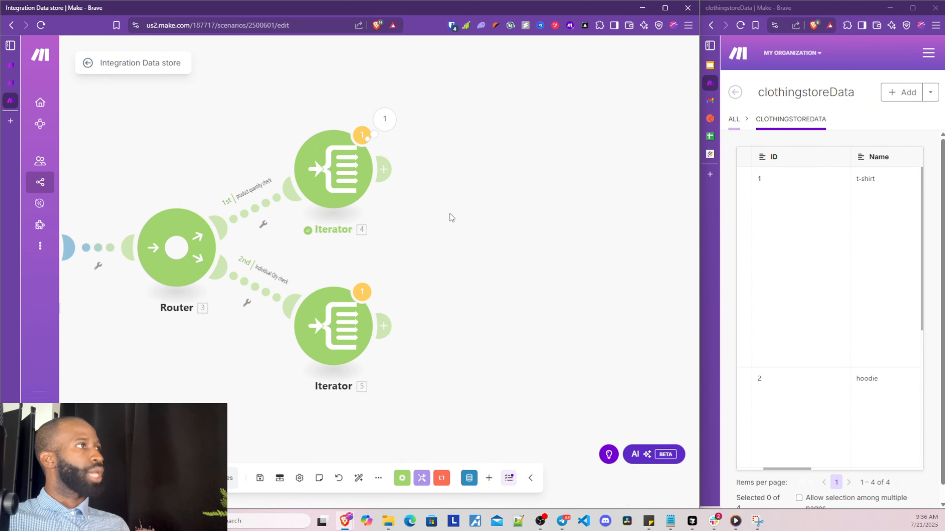
{"action": "left_click_drag", "start_coordinate": [448, 213], "coordinate": [544, 193]}
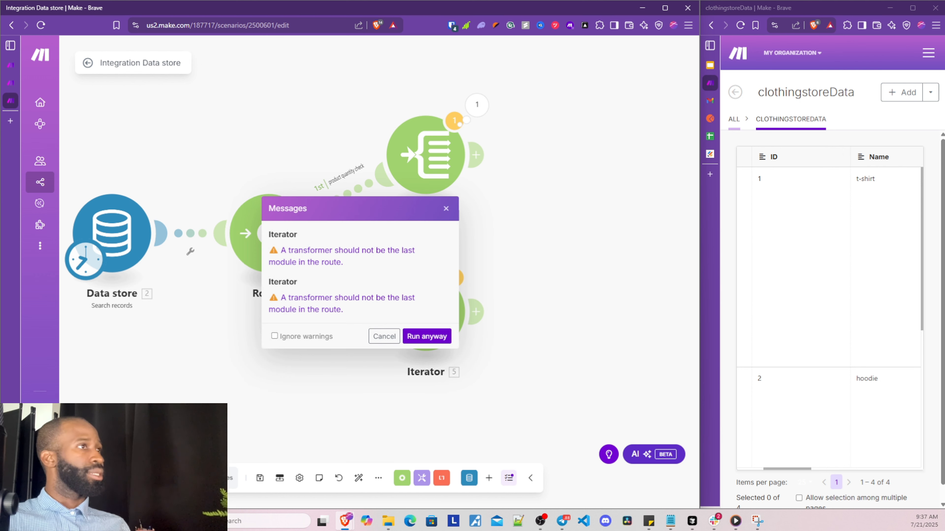
{"action": "left_click", "coordinate": [411, 334]}
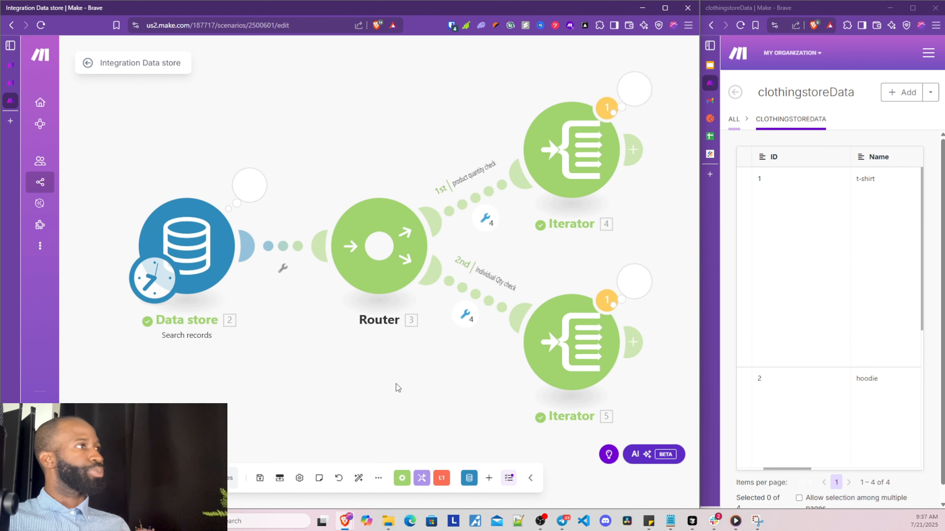
{"action": "left_click_drag", "start_coordinate": [388, 395], "coordinate": [299, 377]}
{"action": "scroll", "coordinate": [222, 388], "scroll_direction": "down", "scroll_amount": 1}
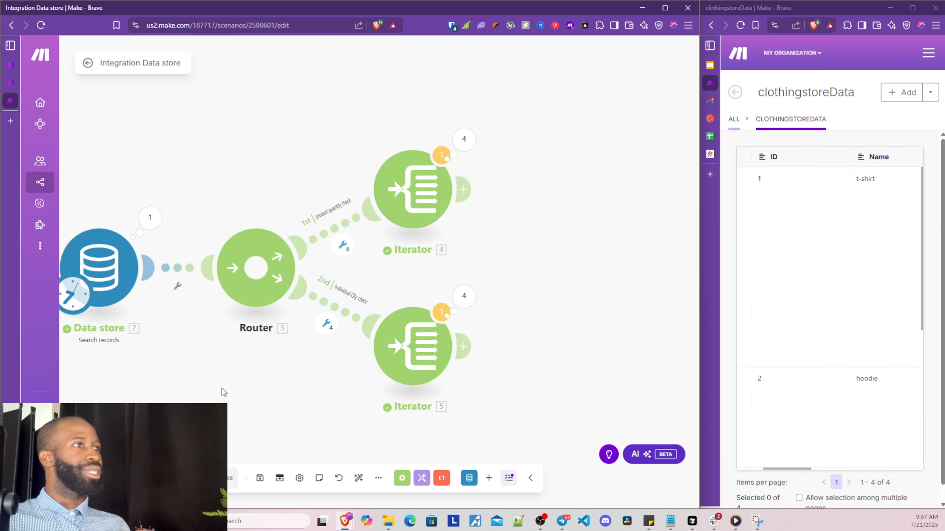
{"action": "left_click_drag", "start_coordinate": [233, 353], "coordinate": [199, 364]}
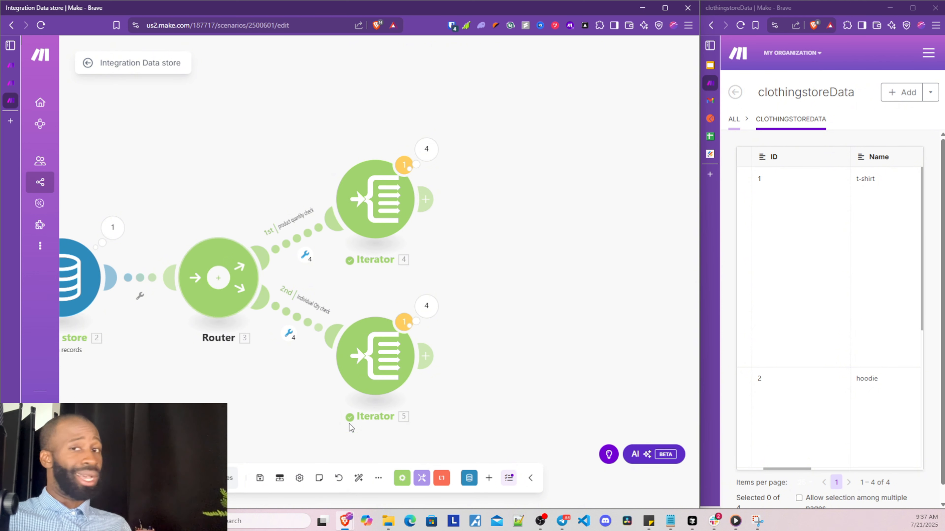
{"action": "left_click_drag", "start_coordinate": [513, 298], "coordinate": [419, 300]}
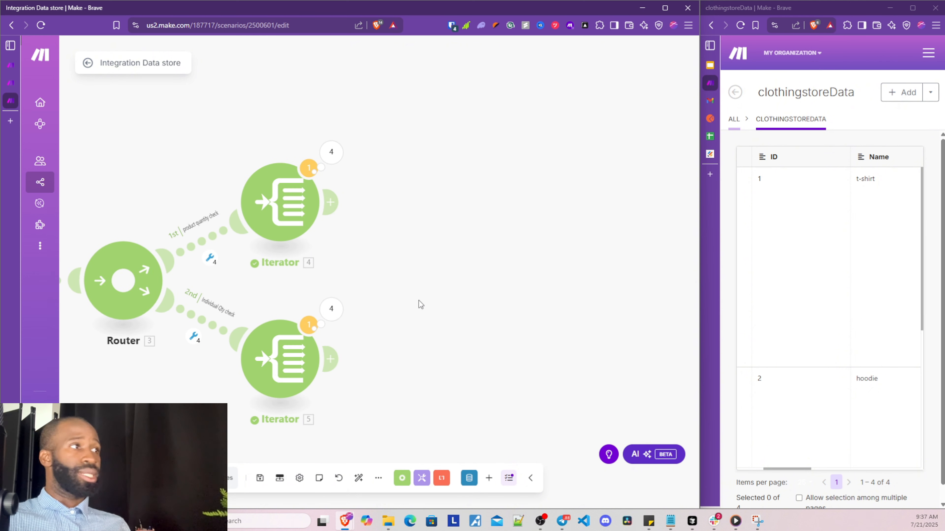
{"action": "left_click_drag", "start_coordinate": [405, 267], "coordinate": [360, 242]}
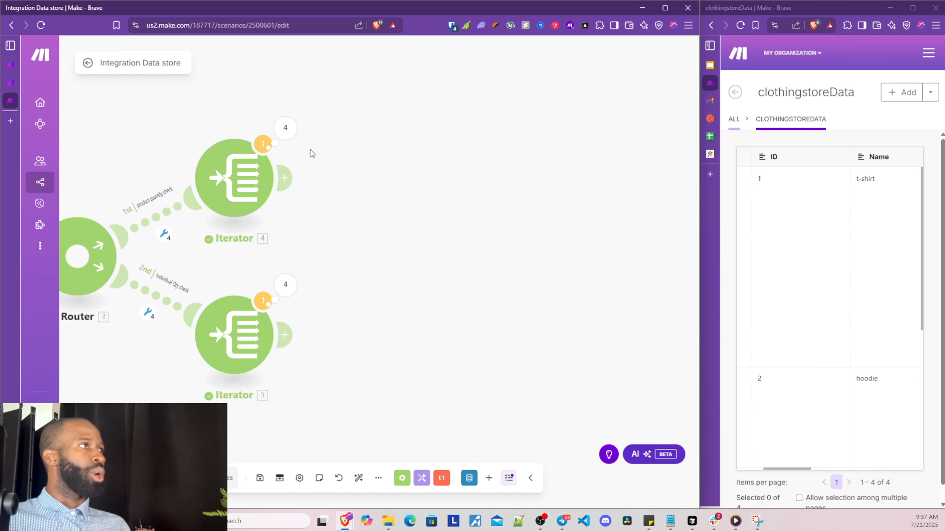
{"action": "left_click", "coordinate": [285, 128]}
{"action": "left_click", "coordinate": [355, 115]}
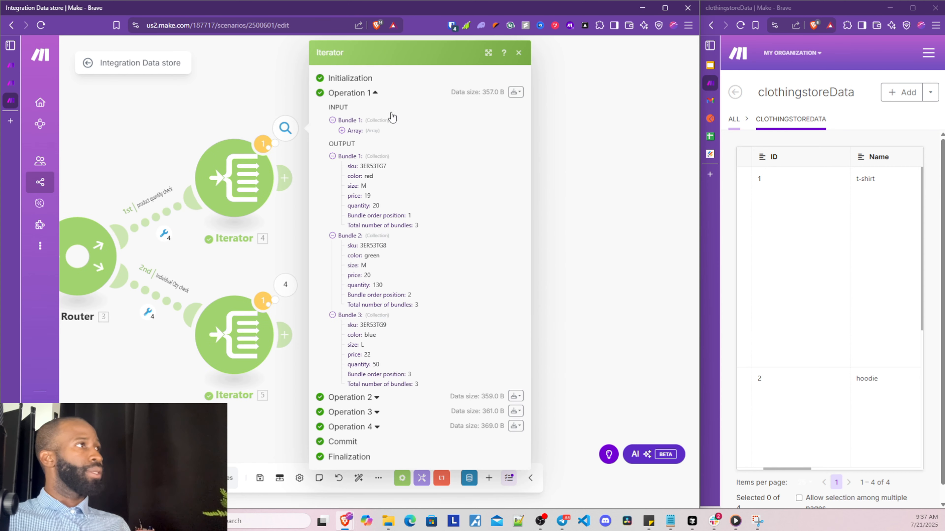
{"action": "left_click_drag", "start_coordinate": [293, 258], "coordinate": [519, 255]}
{"action": "left_click", "coordinate": [192, 202]}
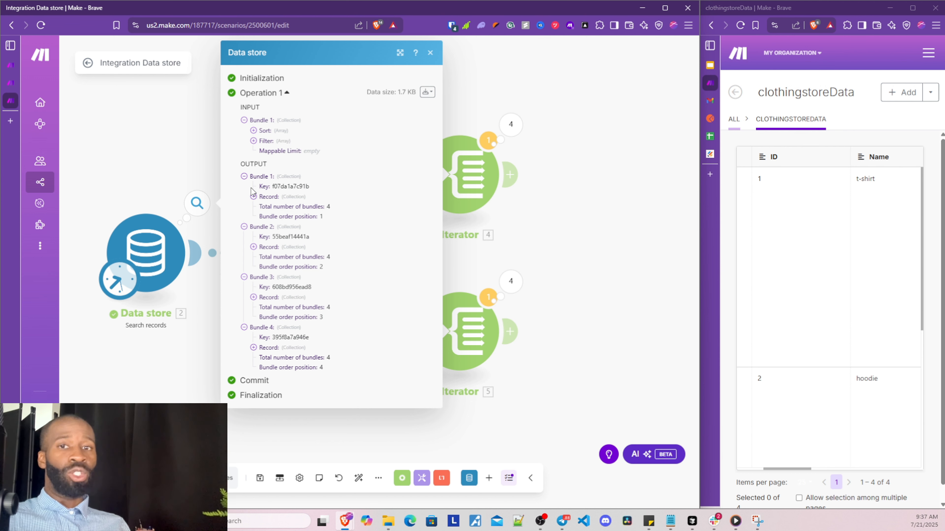
{"action": "left_click", "coordinate": [254, 197]}
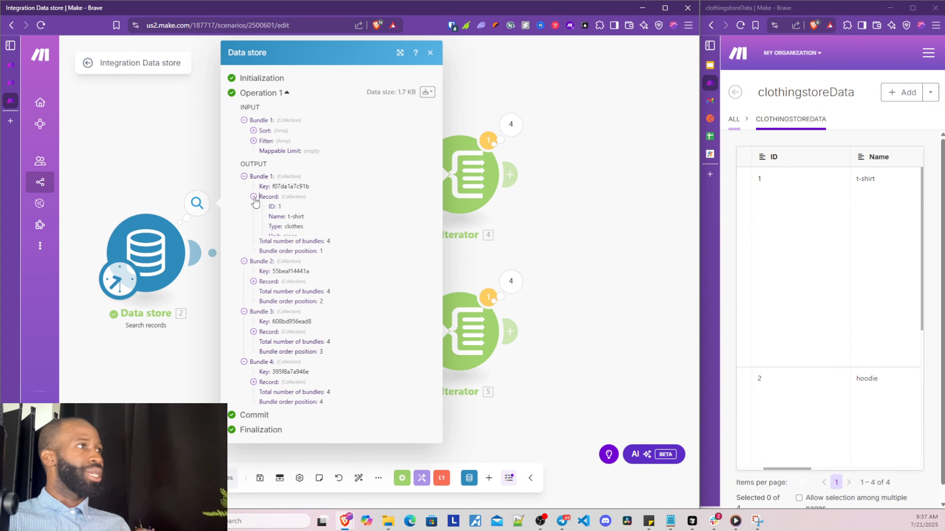
{"action": "left_click_drag", "start_coordinate": [279, 212], "coordinate": [296, 225]}
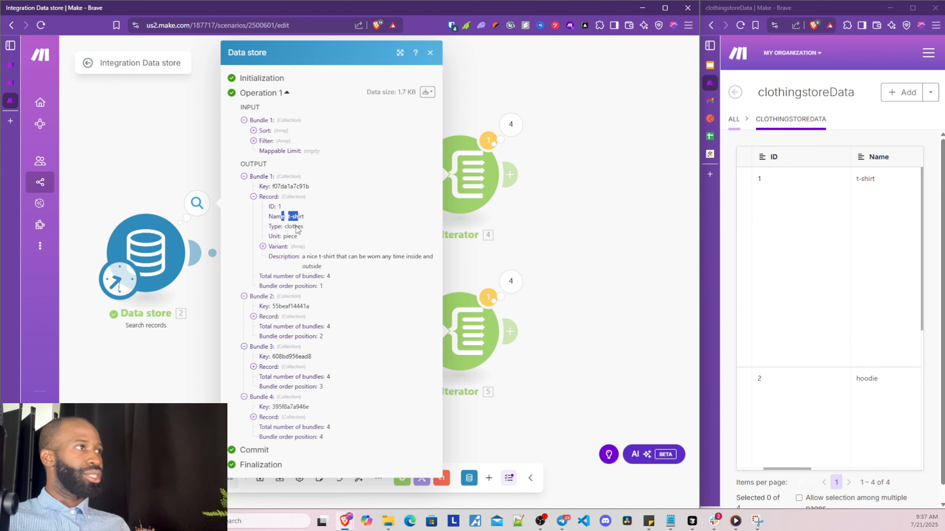
{"action": "left_click", "coordinate": [254, 316]}
{"action": "left_click_drag", "start_coordinate": [288, 336], "coordinate": [307, 336]}
{"action": "scroll", "coordinate": [298, 373], "scroll_direction": "down", "scroll_amount": 1}
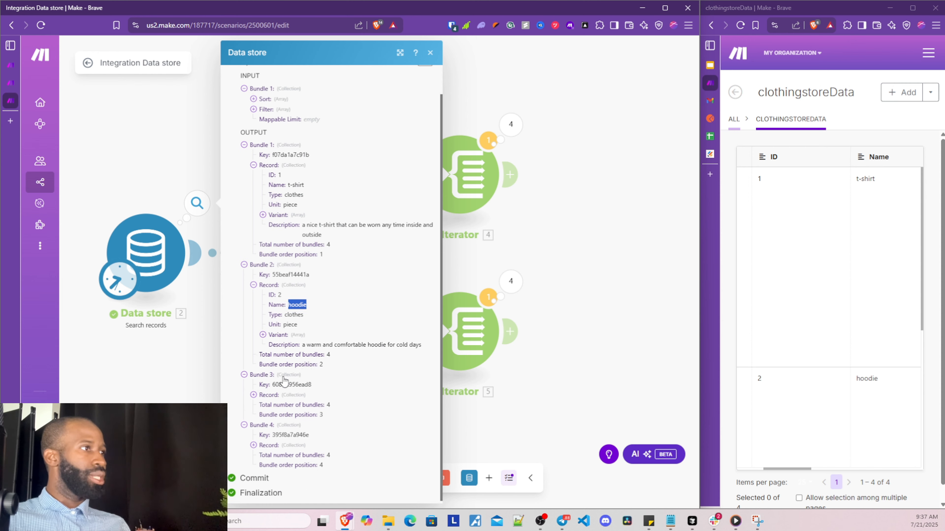
{"action": "left_click", "coordinate": [244, 376]}
{"action": "left_click", "coordinate": [245, 406]}
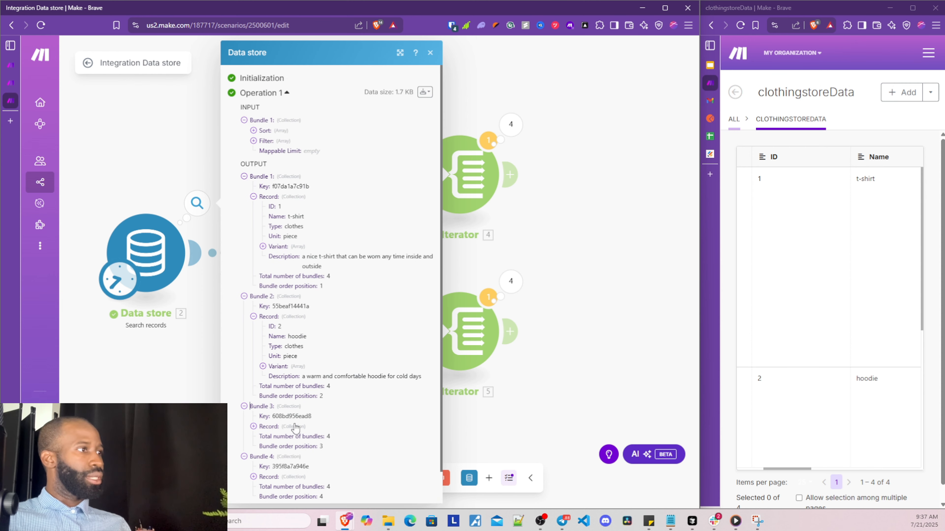
{"action": "double_click", "coordinate": [294, 446]}
{"action": "scroll", "coordinate": [293, 427], "scroll_direction": "down", "scroll_amount": 2}
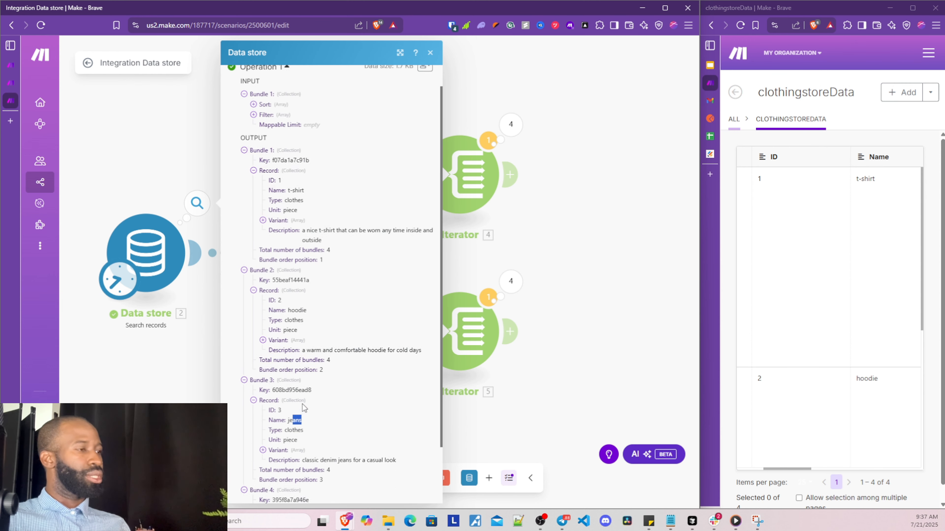
{"action": "left_click", "coordinate": [254, 443]}
{"action": "scroll", "coordinate": [297, 445], "scroll_direction": "down", "scroll_amount": 2}
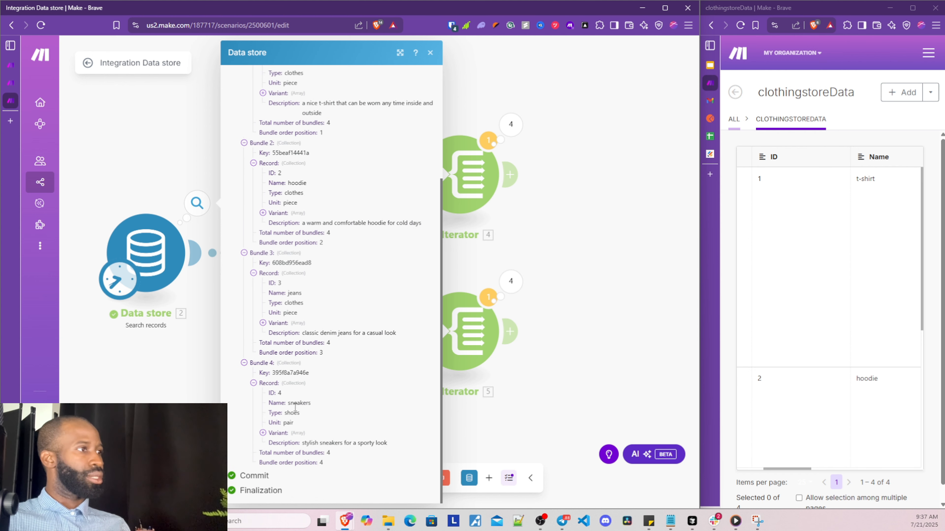
{"action": "left_click_drag", "start_coordinate": [293, 403], "coordinate": [307, 403]}
{"action": "scroll", "coordinate": [322, 293], "scroll_direction": "up", "scroll_amount": 10}
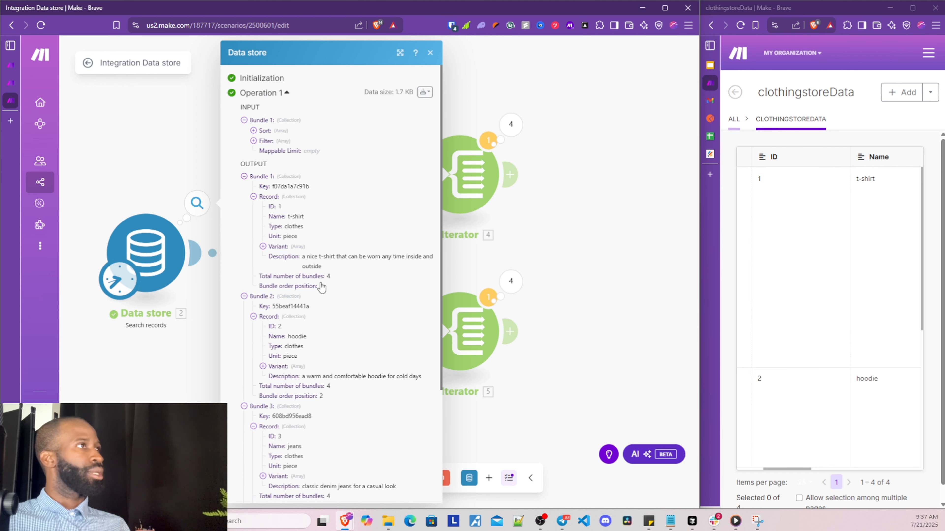
{"action": "left_click", "coordinate": [431, 53]}
{"action": "left_click_drag", "start_coordinate": [392, 230], "coordinate": [225, 231]}
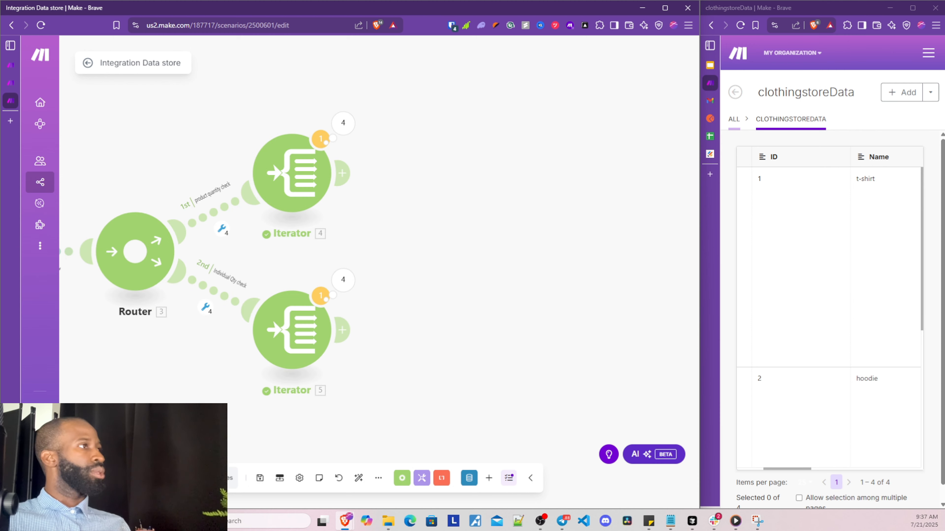
Inspect the first route's filter results, then close the inspector
{"action": "left_click", "coordinate": [221, 228]}
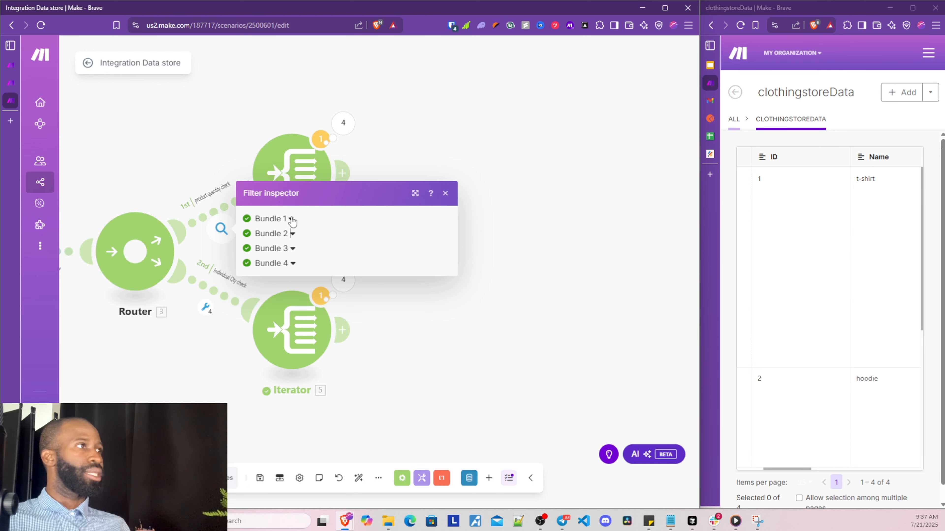
{"action": "left_click", "coordinate": [192, 383]}
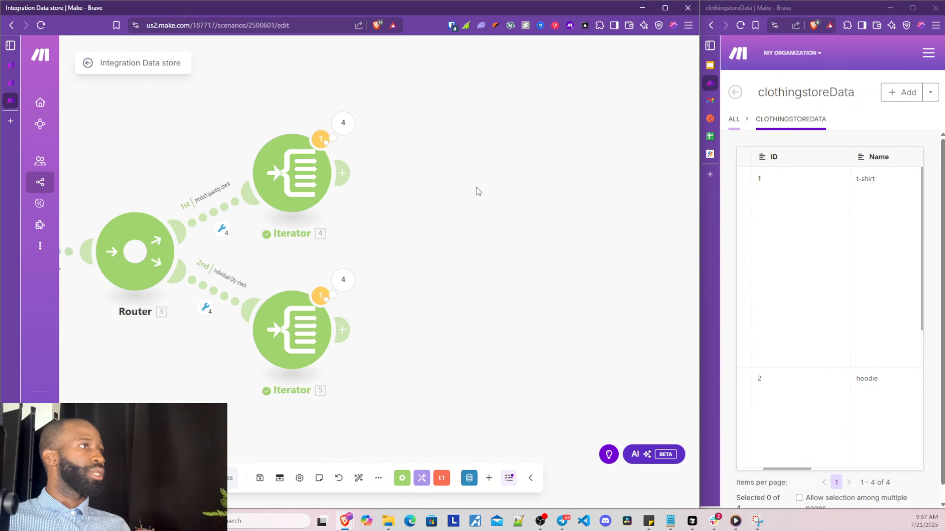
{"action": "left_click_drag", "start_coordinate": [476, 190], "coordinate": [360, 247]}
Review the upper Iterator's Operation 1 input array and bundle, then reopen its settings
{"action": "left_click", "coordinate": [248, 191]}
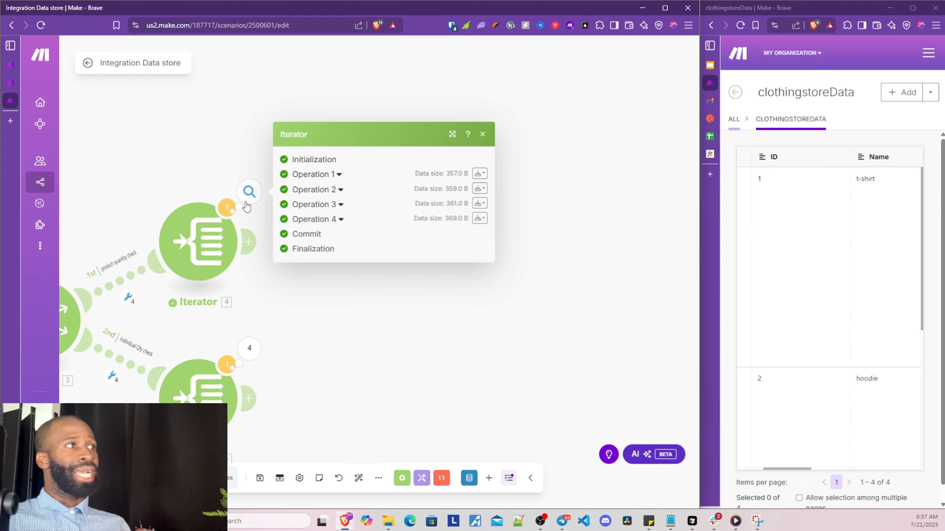
{"action": "left_click", "coordinate": [311, 175]}
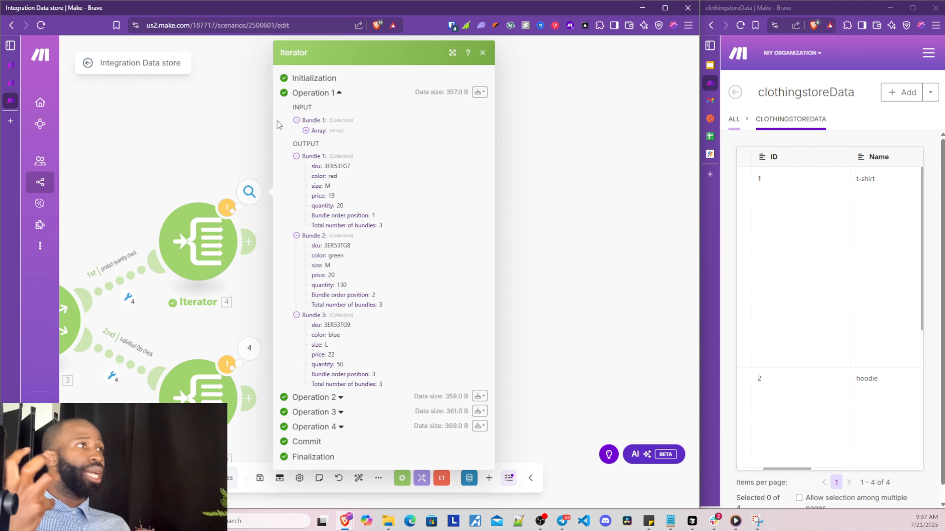
{"action": "left_click", "coordinate": [306, 131]}
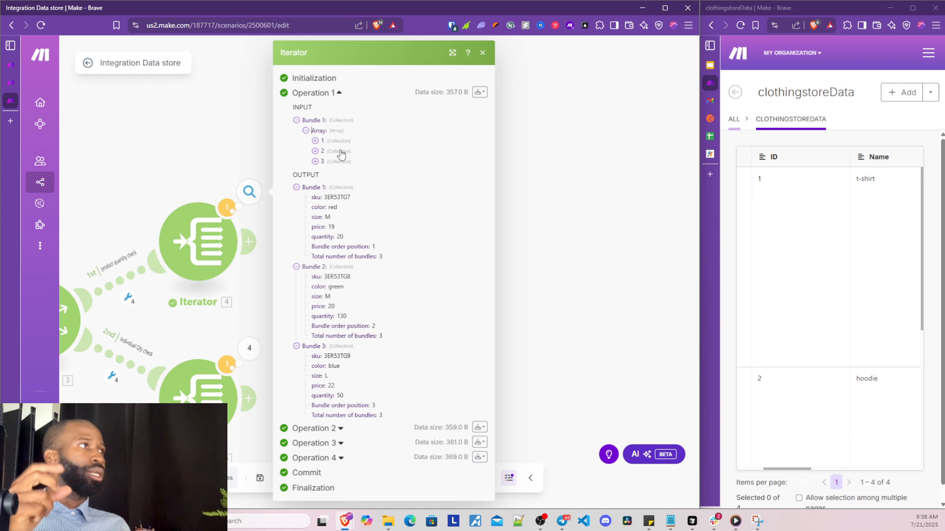
{"action": "left_click", "coordinate": [319, 142]}
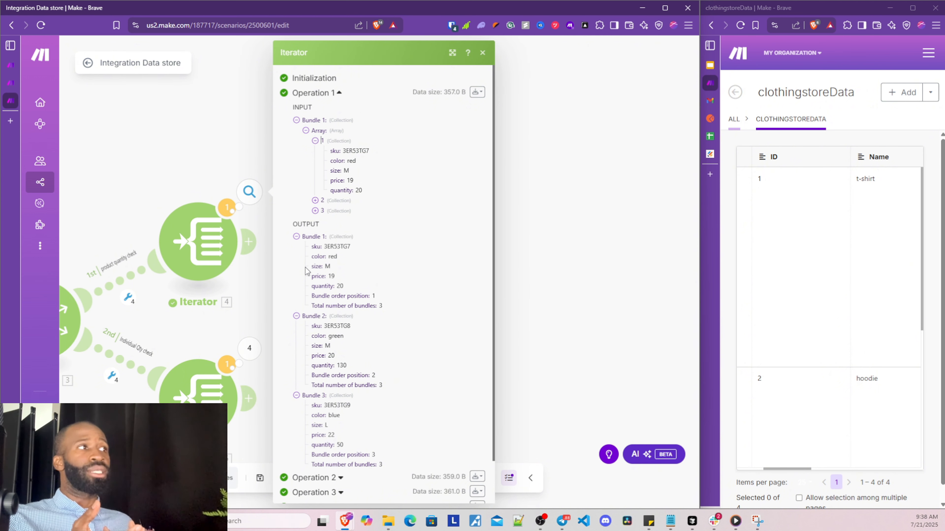
{"action": "scroll", "coordinate": [305, 267], "scroll_direction": "down", "scroll_amount": 1}
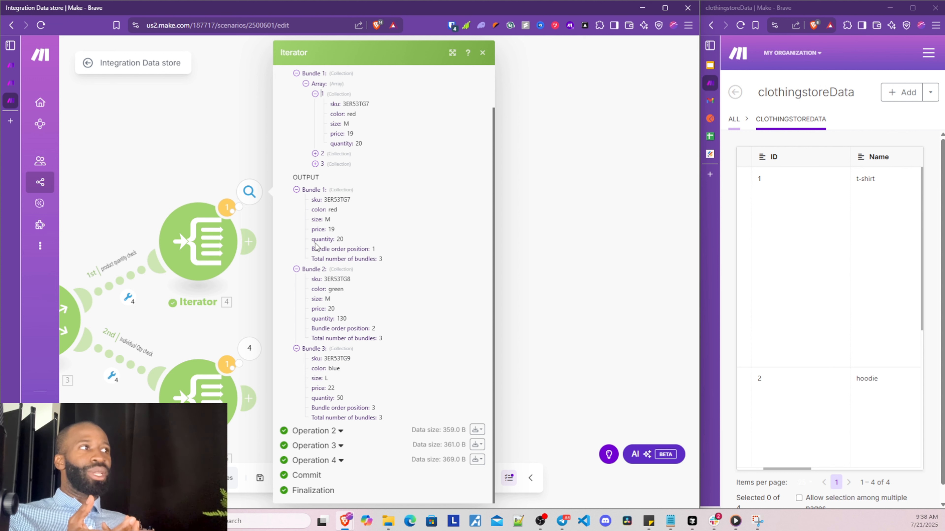
{"action": "left_click_drag", "start_coordinate": [316, 240], "coordinate": [345, 249]}
{"action": "left_click", "coordinate": [319, 230]}
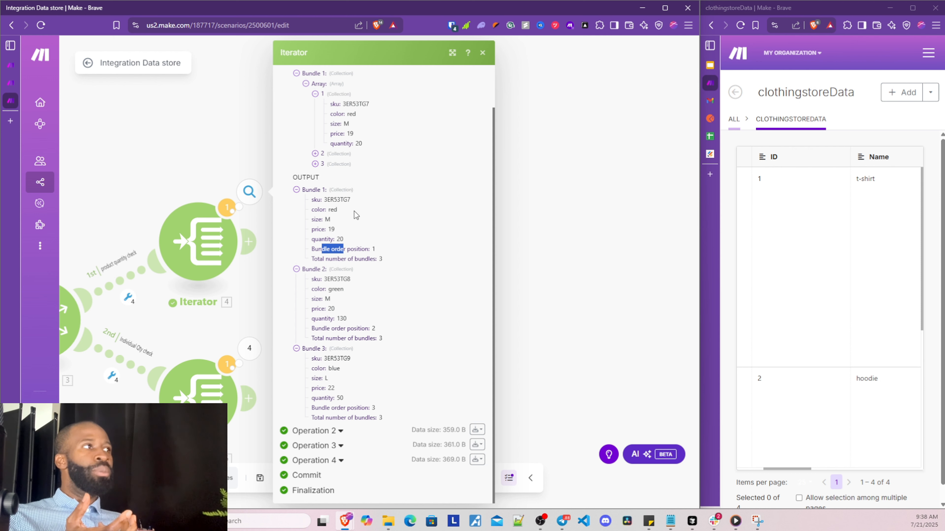
{"action": "left_click", "coordinate": [341, 275]}
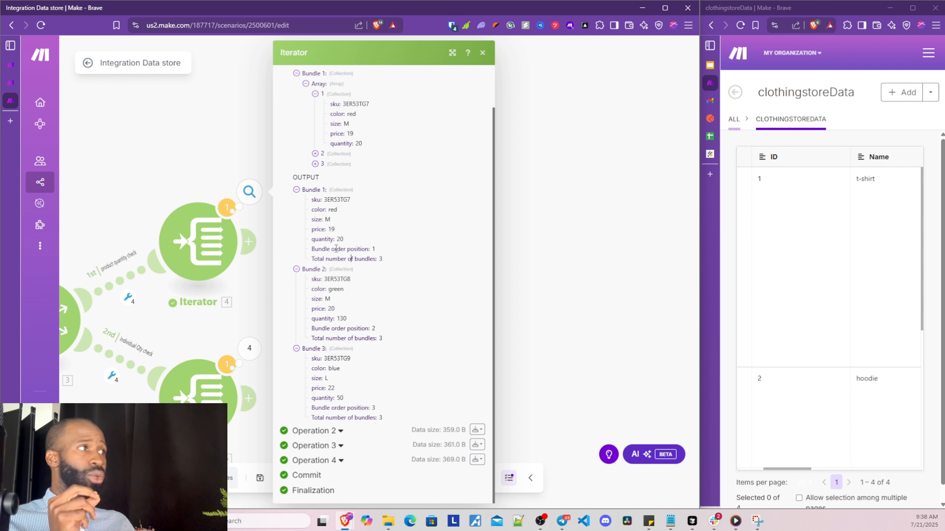
{"action": "mouse_move", "coordinate": [336, 249]}
{"action": "left_mouse_down"}
{"action": "mouse_move", "coordinate": [322, 239]}
{"action": "mouse_move", "coordinate": [344, 241]}
{"action": "left_mouse_up"}
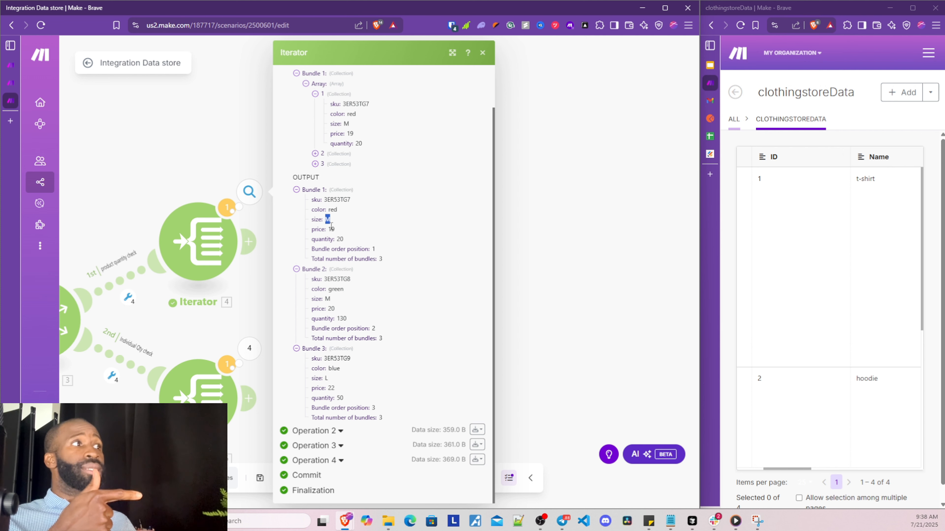
{"action": "left_click", "coordinate": [209, 242]}
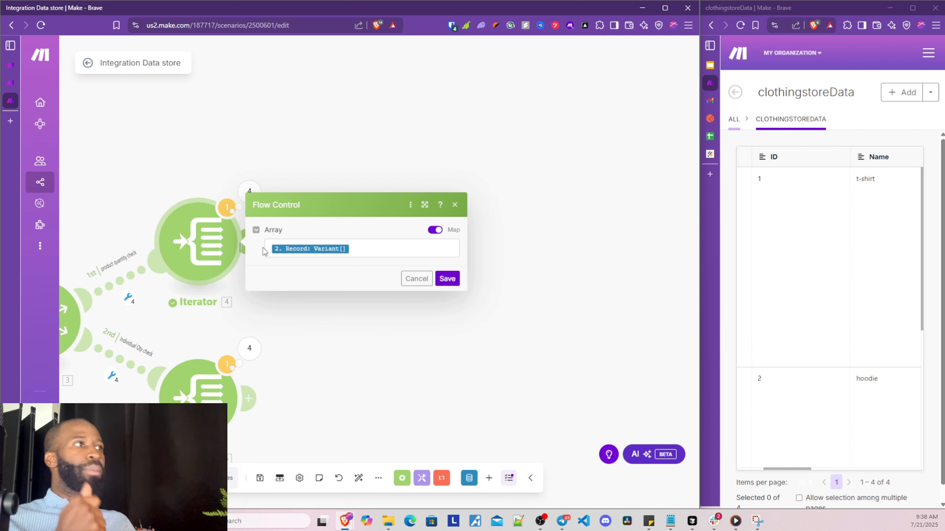
Replace the Iterator's Variant[] array mapping with Variant[] quantity and save
{"action": "left_click", "coordinate": [365, 249]}
{"action": "key", "text": "BackSpace"}
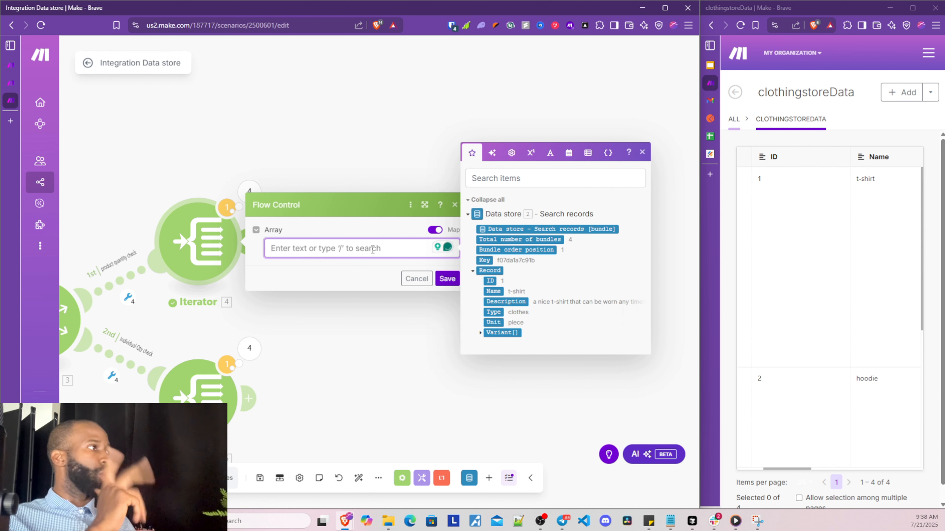
{"action": "left_click", "coordinate": [484, 335]}
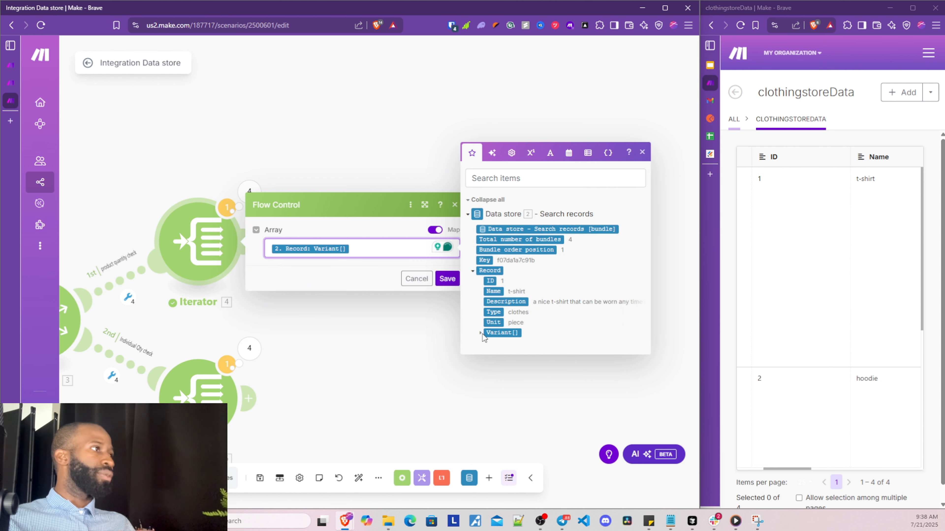
{"action": "key", "text": "BackSpace"}
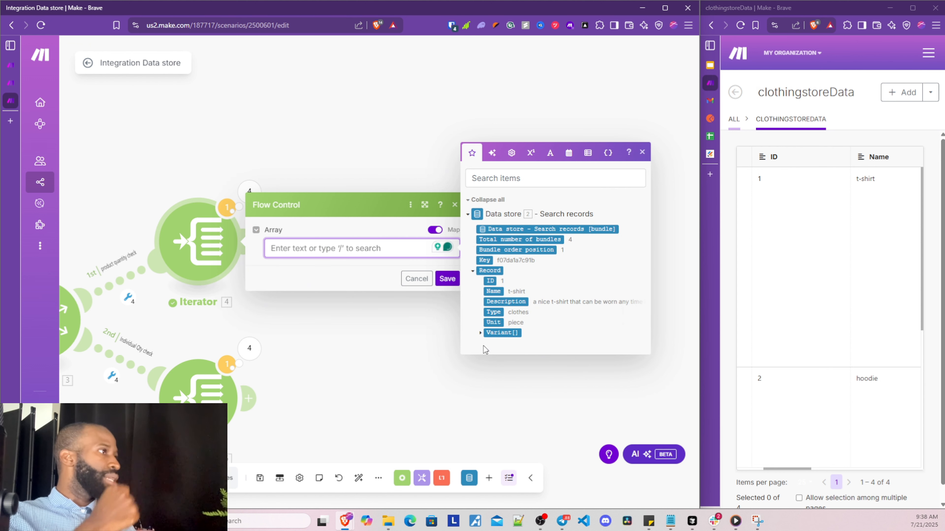
{"action": "left_click", "coordinate": [481, 334]}
{"action": "left_click", "coordinate": [507, 359]}
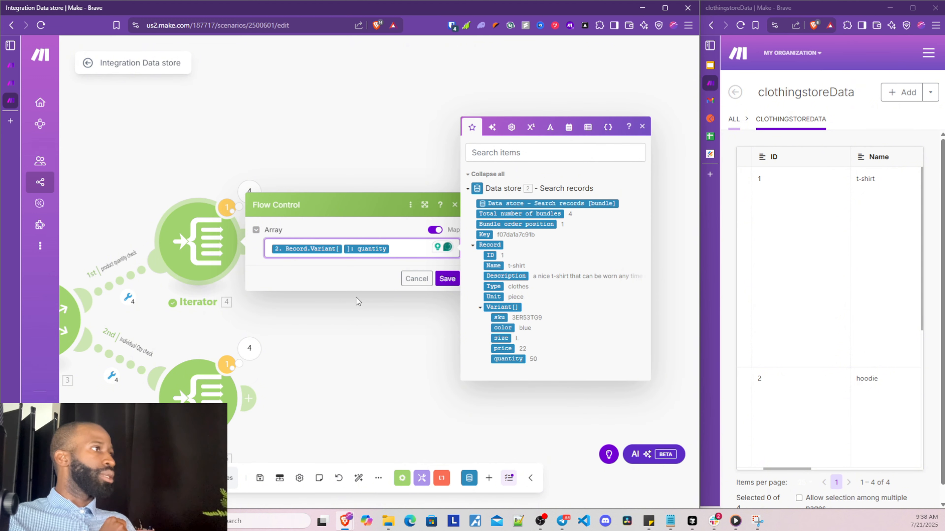
{"action": "left_click", "coordinate": [446, 279]}
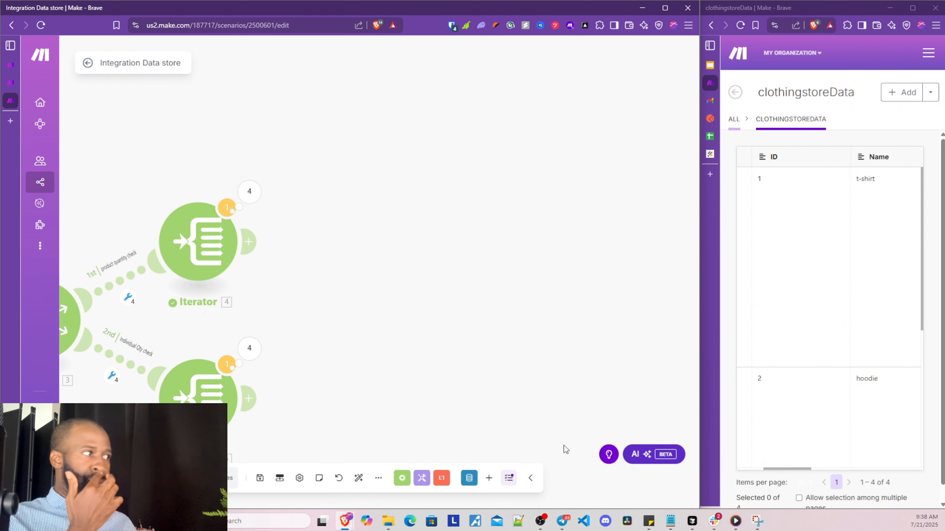
{"action": "left_click_drag", "start_coordinate": [364, 365], "coordinate": [418, 357]}
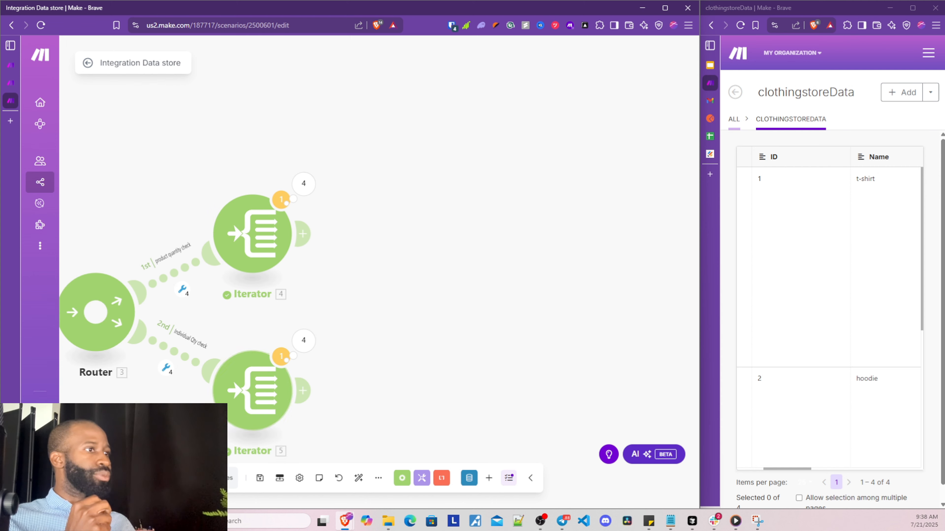
Run the scenario anyway and inspect the first Iterator's Operations 1–3 output Values
{"action": "left_click", "coordinate": [108, 478]}
{"action": "left_click", "coordinate": [426, 336]}
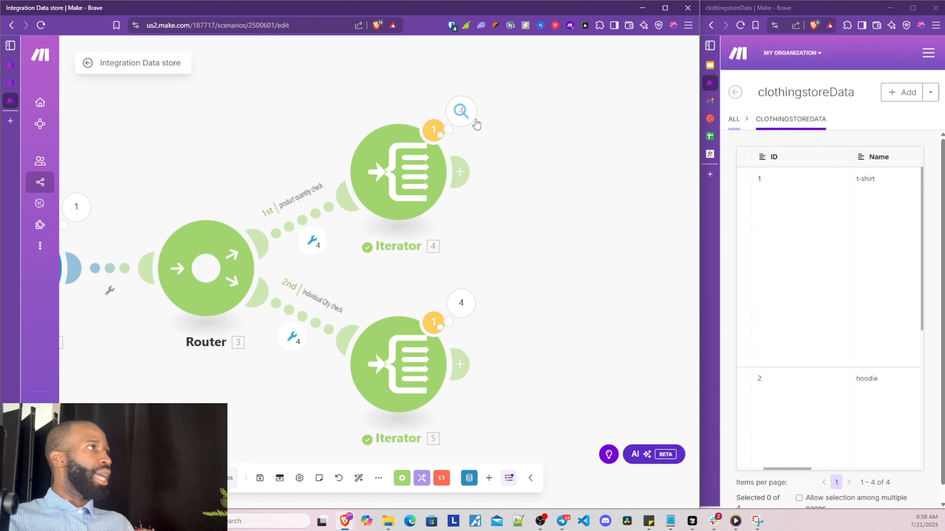
{"action": "left_click", "coordinate": [461, 110]}
{"action": "left_click", "coordinate": [506, 94]}
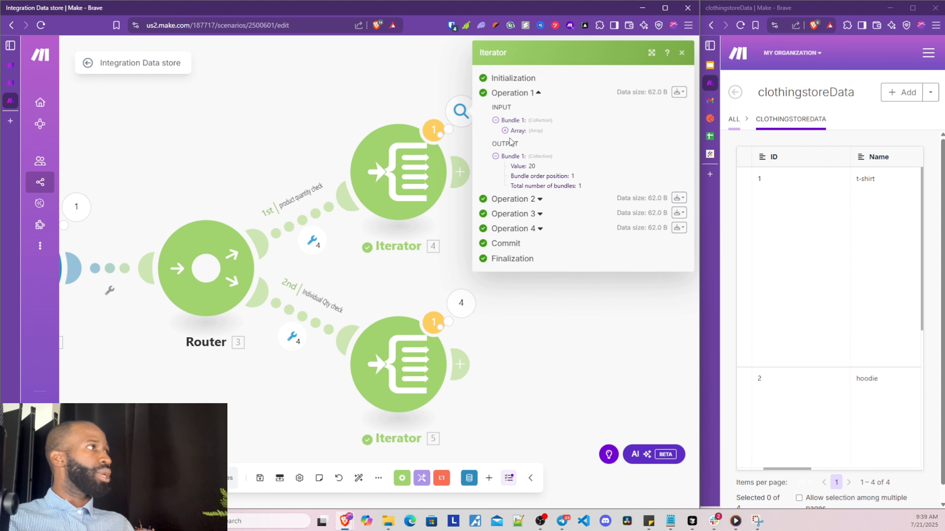
{"action": "left_click", "coordinate": [511, 200]}
{"action": "mouse_move", "coordinate": [513, 167]}
{"action": "left_mouse_down"}
{"action": "mouse_move", "coordinate": [526, 167]}
{"action": "mouse_move", "coordinate": [514, 169]}
{"action": "left_mouse_up"}
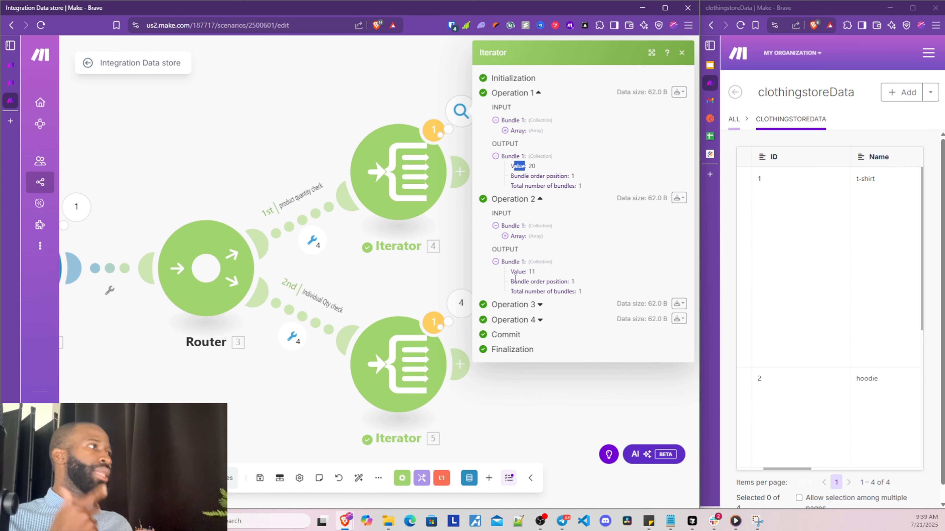
{"action": "left_click", "coordinate": [510, 305]}
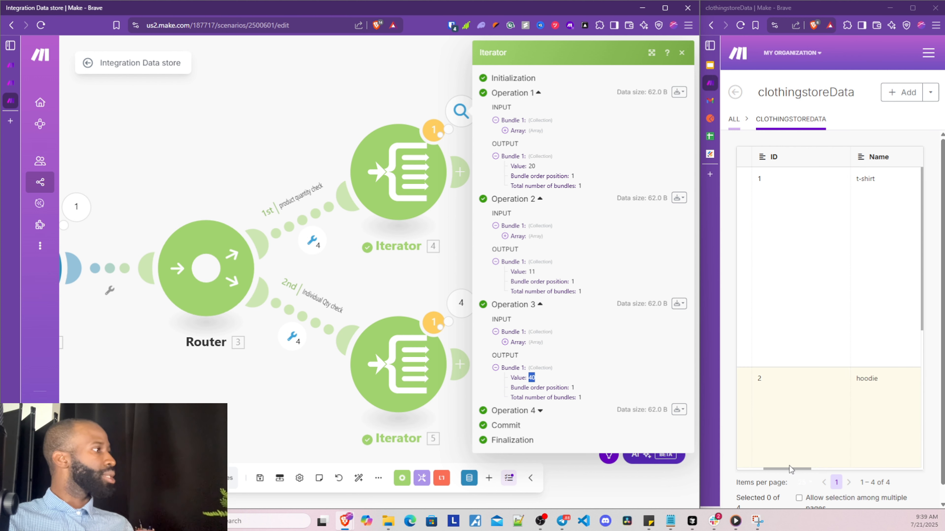
Compare those Values with the Variant quantities in the clothingstoreData records
{"action": "left_click_drag", "start_coordinate": [790, 469], "coordinate": [915, 449]}
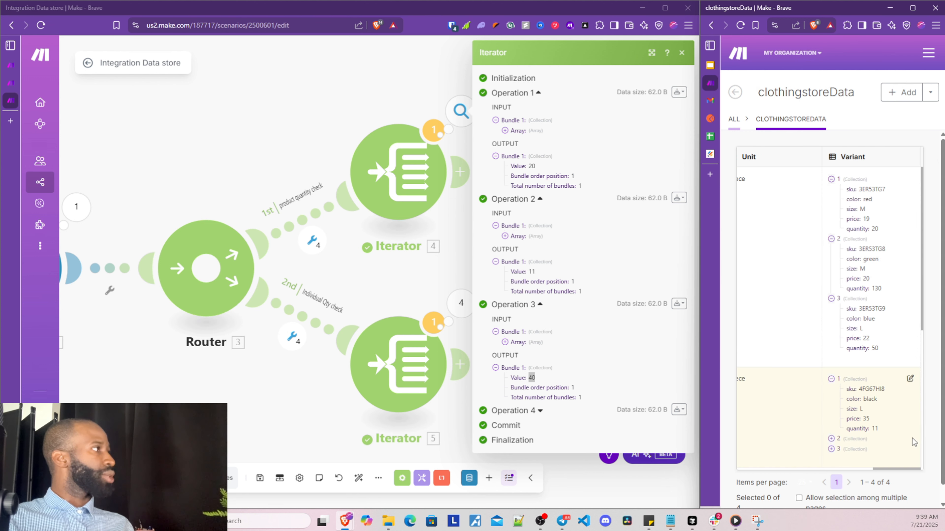
{"action": "scroll", "coordinate": [866, 319], "scroll_direction": "down", "scroll_amount": 3}
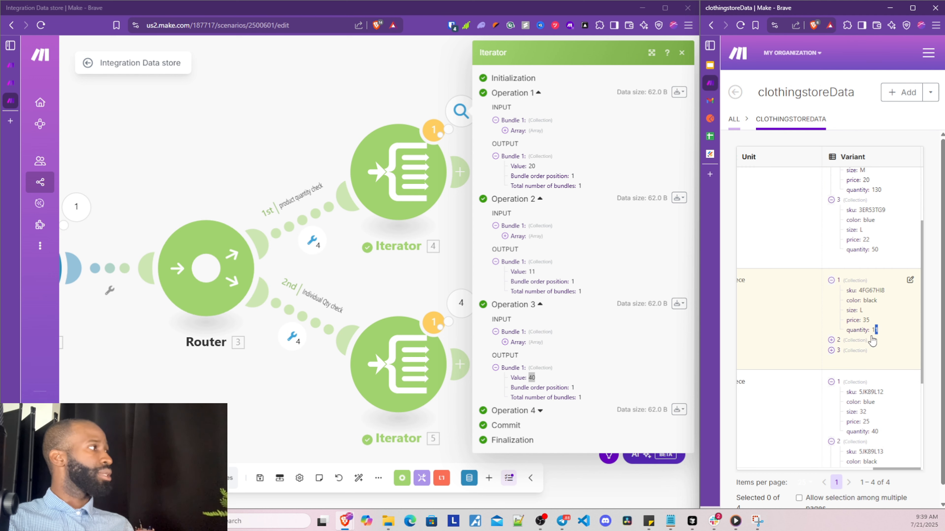
{"action": "left_click", "coordinate": [831, 341]}
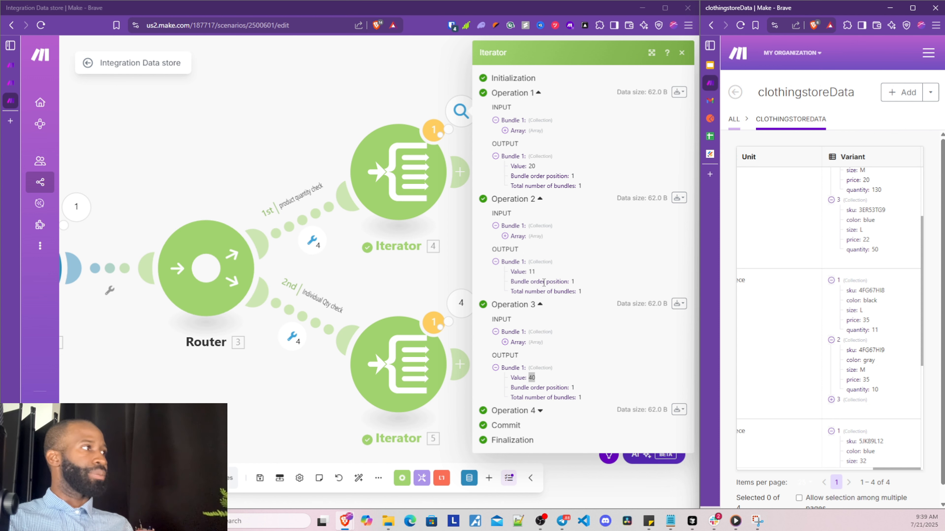
{"action": "left_click", "coordinate": [328, 312]}
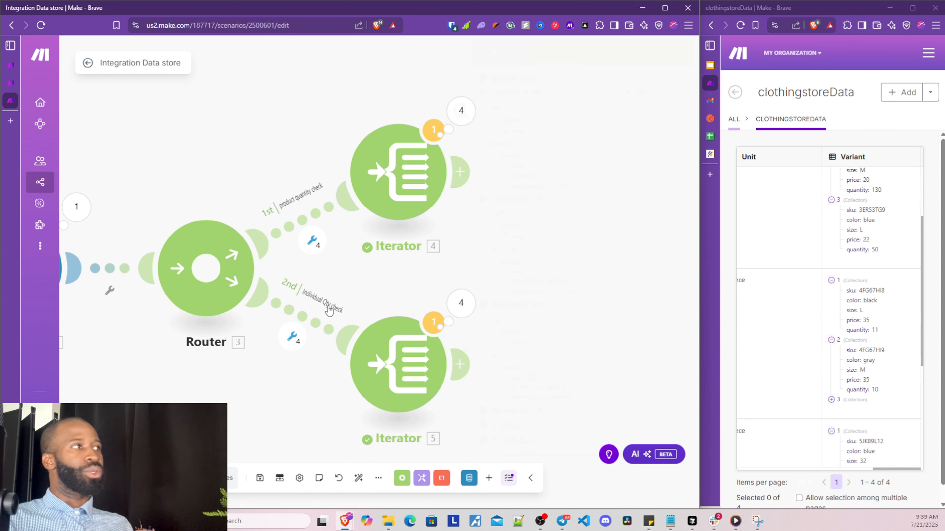
Open the first Iterator's settings and review the records' variant details in the data store
{"action": "left_click", "coordinate": [391, 203]}
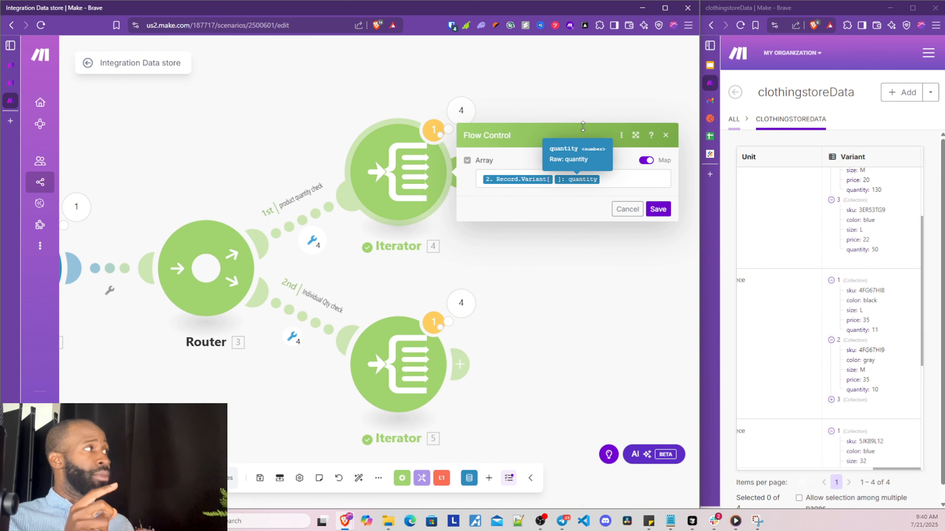
{"action": "scroll", "coordinate": [846, 272], "scroll_direction": "up", "scroll_amount": 3}
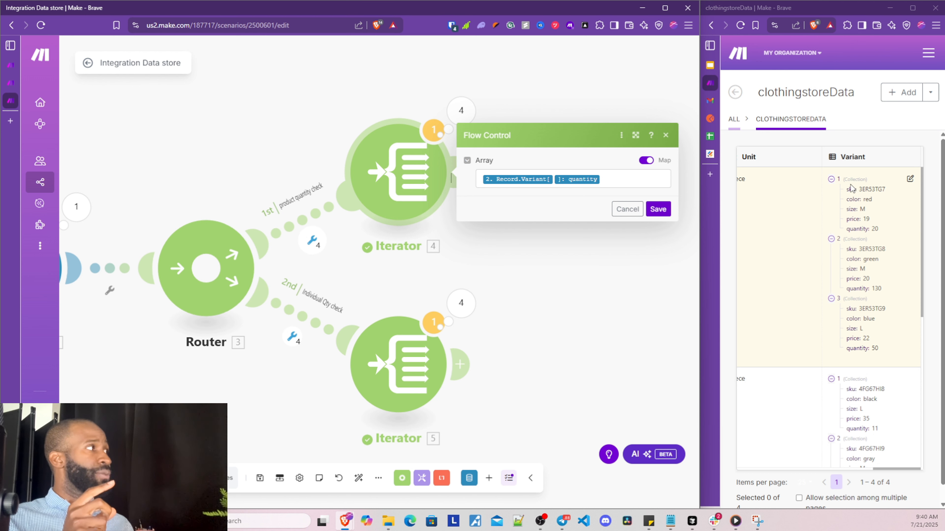
{"action": "left_click_drag", "start_coordinate": [851, 187], "coordinate": [881, 227]}
{"action": "left_click_drag", "start_coordinate": [852, 389], "coordinate": [870, 418]}
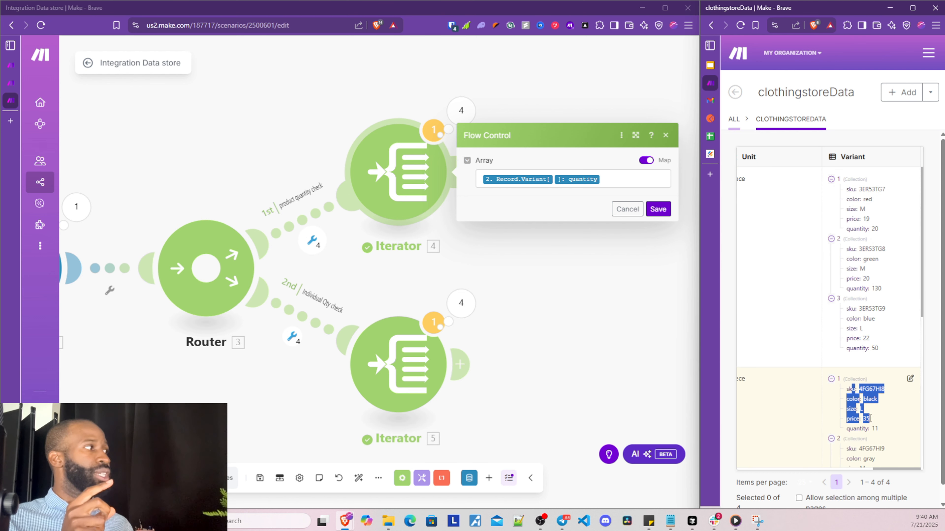
{"action": "scroll", "coordinate": [870, 418], "scroll_direction": "down", "scroll_amount": 8}
{"action": "left_click_drag", "start_coordinate": [850, 245], "coordinate": [873, 278]}
{"action": "scroll", "coordinate": [804, 316], "scroll_direction": "up", "scroll_amount": 4}
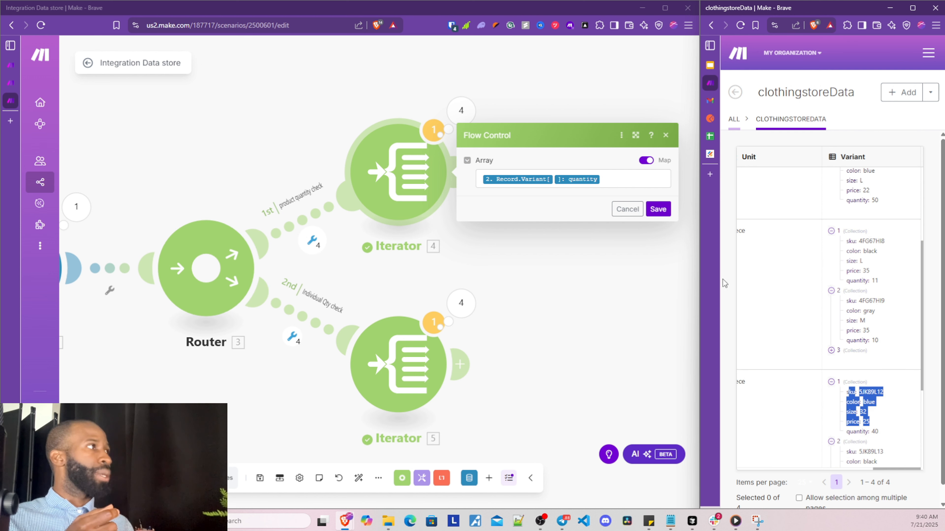
Change the Iterator's Array mapping to Record.Variant[2]: quantity and save it
{"action": "left_click", "coordinate": [562, 183]}
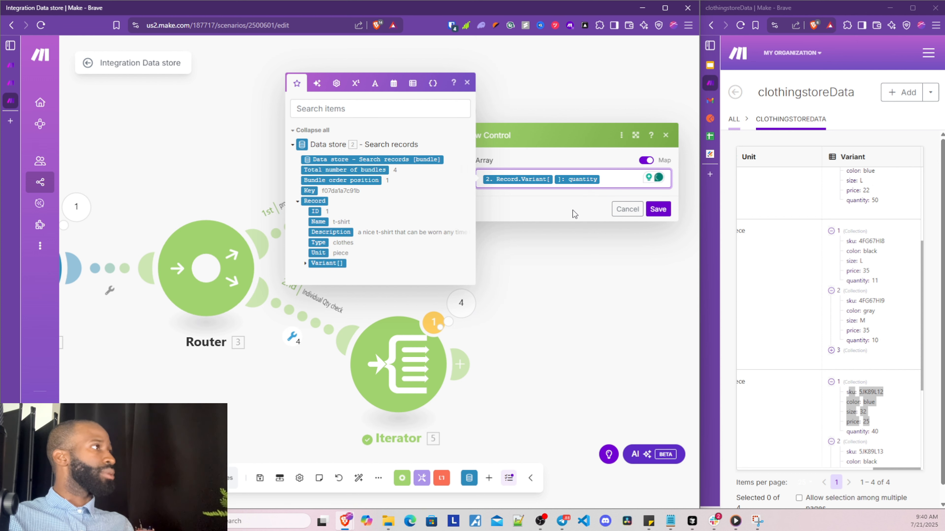
{"action": "type", "text": "2"}
{"action": "left_click", "coordinate": [578, 168]}
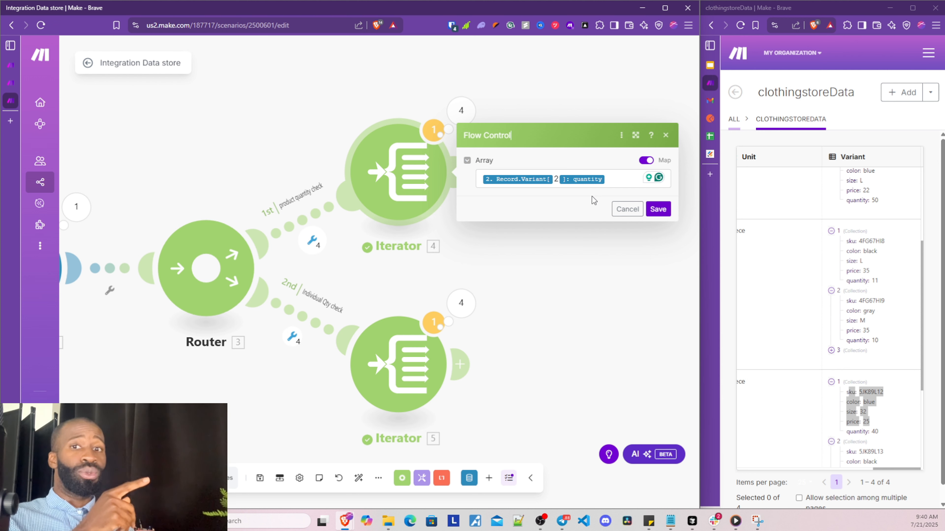
{"action": "left_click", "coordinate": [658, 209]}
Add an empty module after the first Iterator, then delete it
{"action": "left_click", "coordinate": [459, 171]}
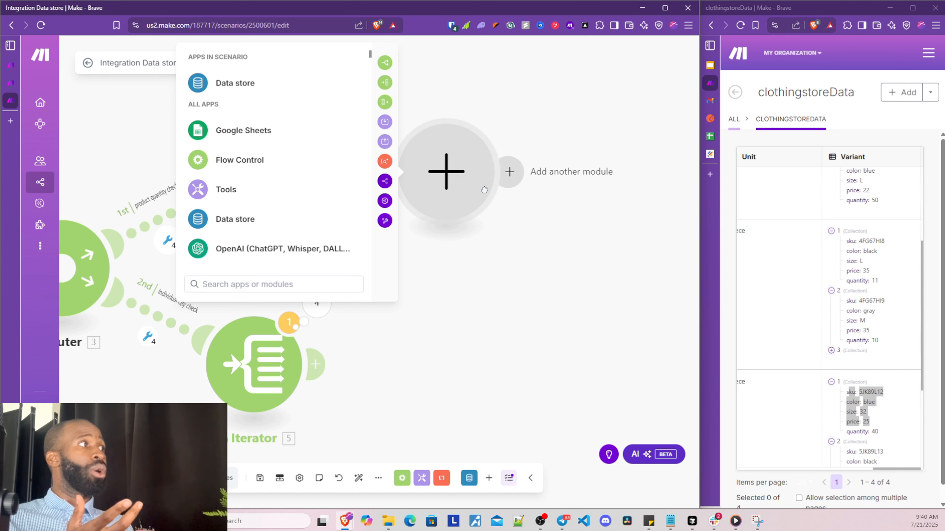
{"action": "right_click", "coordinate": [459, 194]}
{"action": "left_click", "coordinate": [492, 224]}
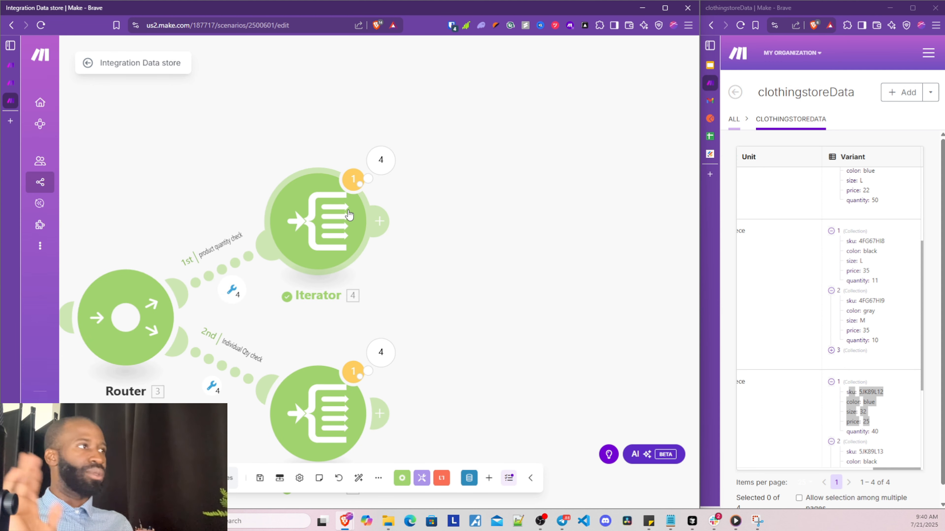
Retype index 2 in the Iterator's Variant mapping, save, and start a run once
{"action": "left_click", "coordinate": [349, 215]}
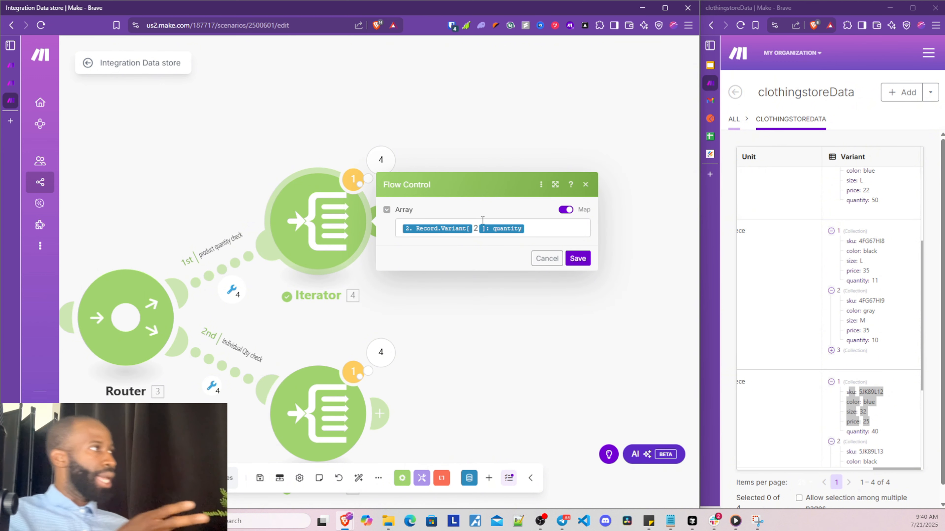
{"action": "key", "text": "BackSpace"}
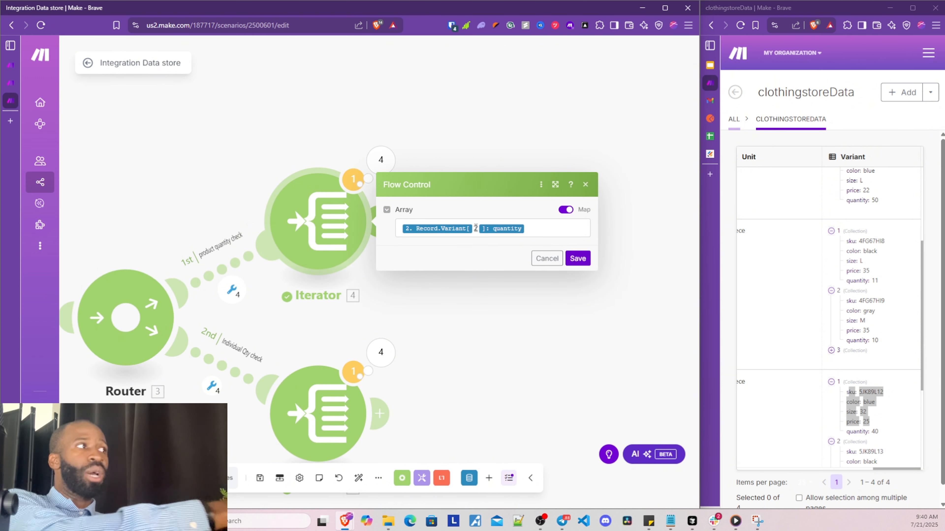
{"action": "type", "text": "2"}
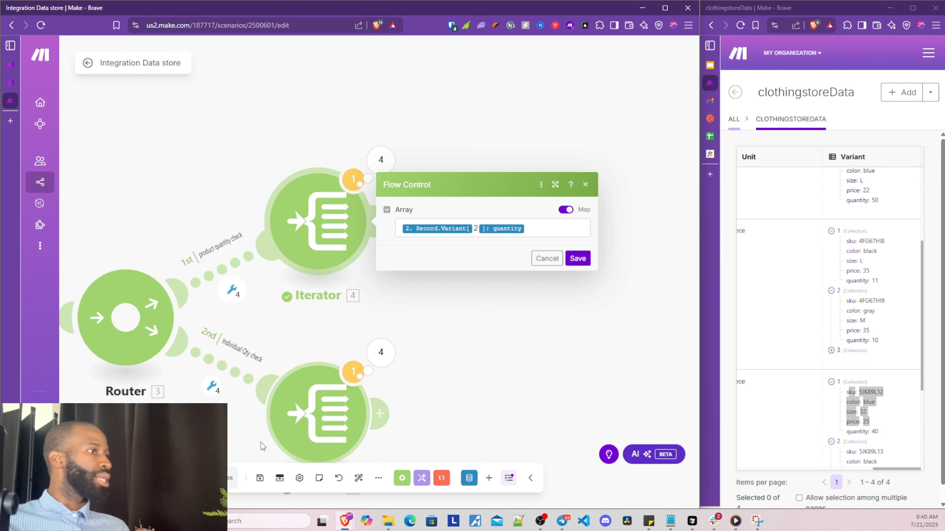
{"action": "left_click", "coordinate": [577, 259]}
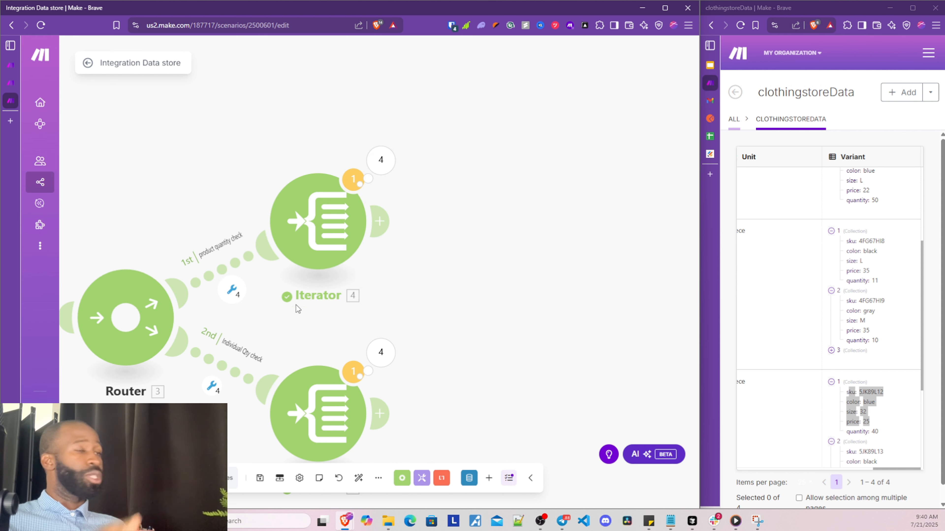
{"action": "left_click", "coordinate": [108, 478]}
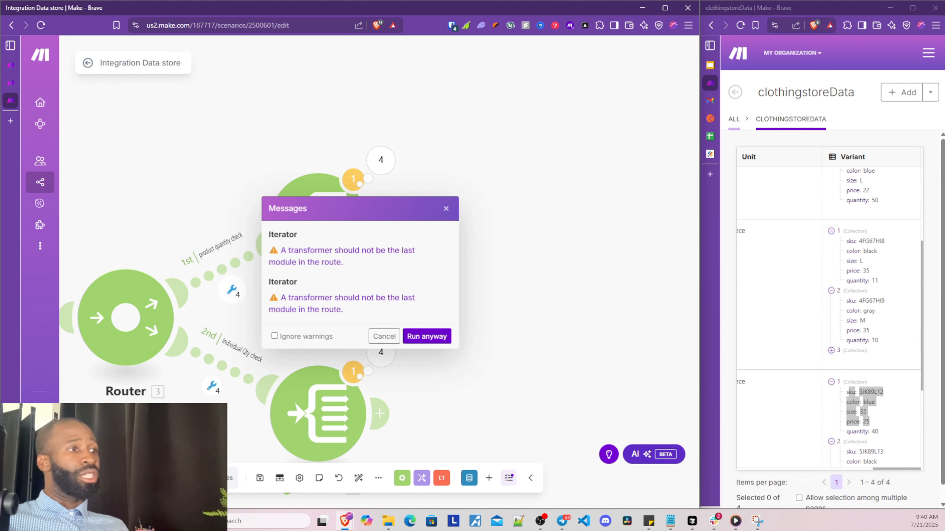
Run despite the transformer warnings and check the upper Iterator's Operations 1 and 2 outputs
{"action": "left_click", "coordinate": [421, 336]}
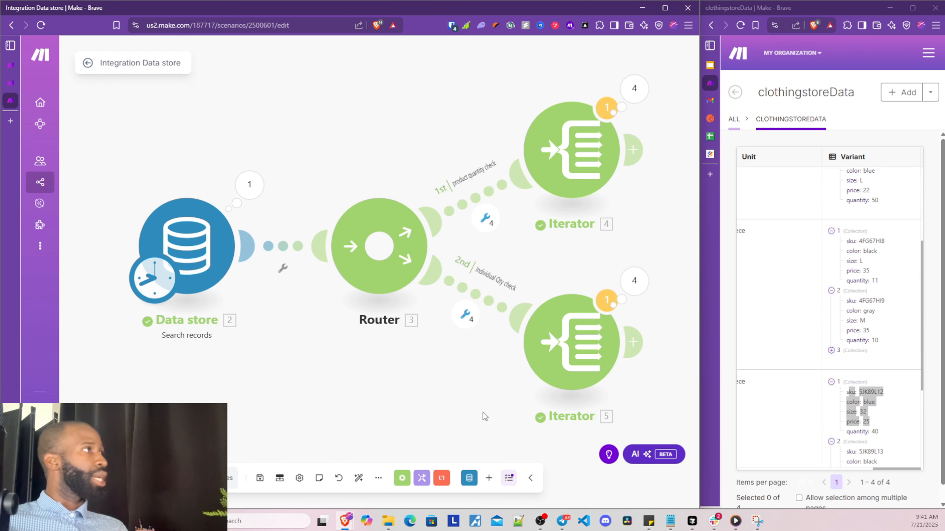
{"action": "left_click", "coordinate": [473, 91]}
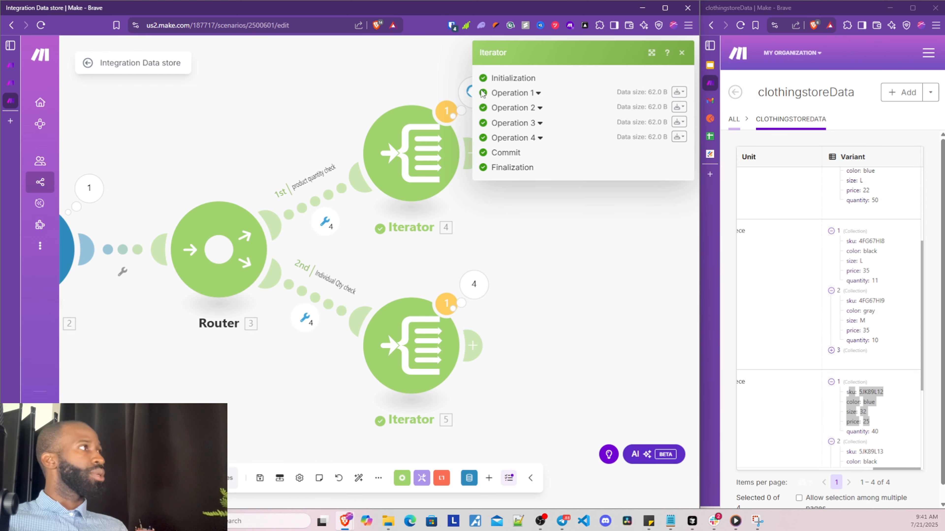
{"action": "left_click", "coordinate": [520, 93]}
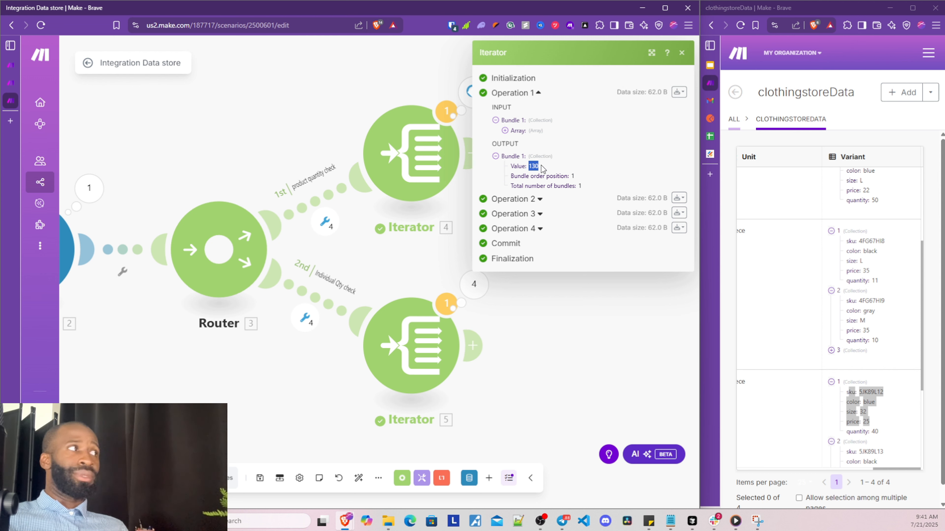
{"action": "scroll", "coordinate": [893, 316], "scroll_direction": "up", "scroll_amount": 5}
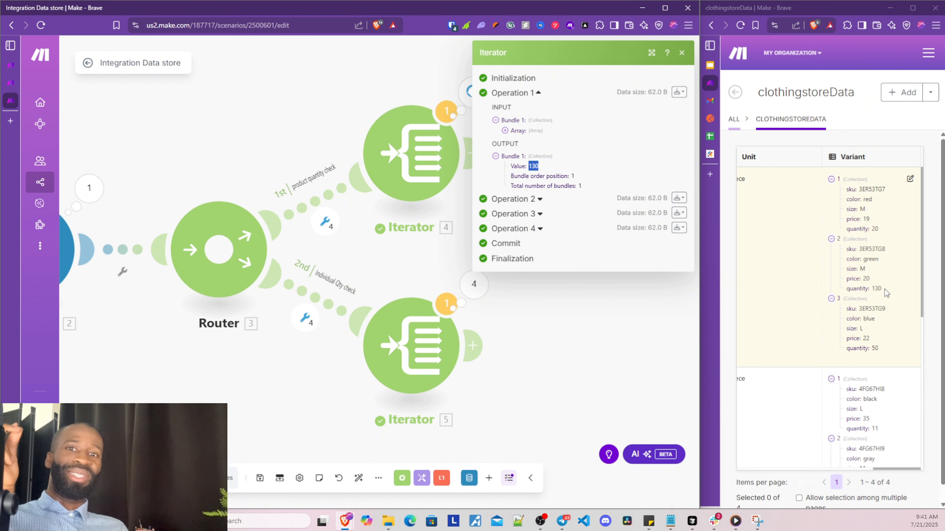
{"action": "left_click", "coordinate": [528, 198]}
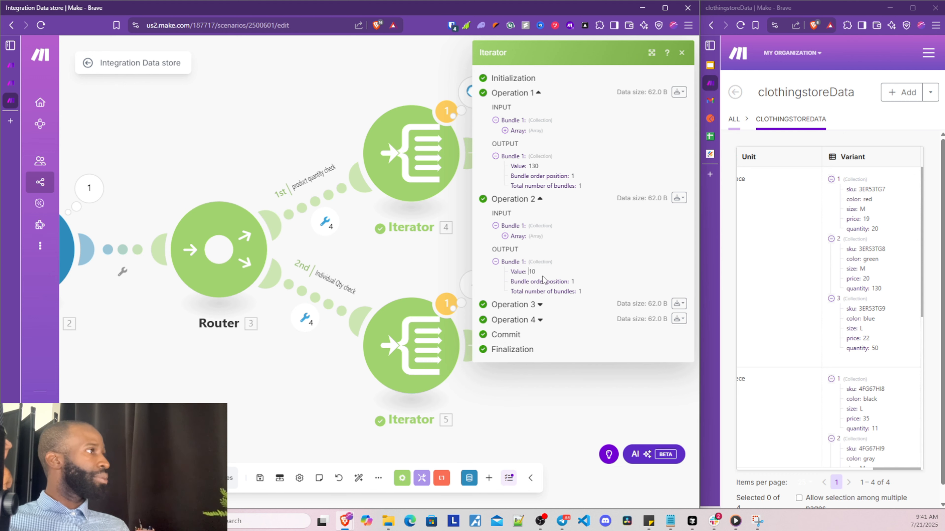
{"action": "scroll", "coordinate": [855, 330], "scroll_direction": "down", "scroll_amount": 4}
Match outputs 130, 10, 30 against the data store variants, then reopen the upper Iterator's settings
{"action": "double_click", "coordinate": [873, 340]}
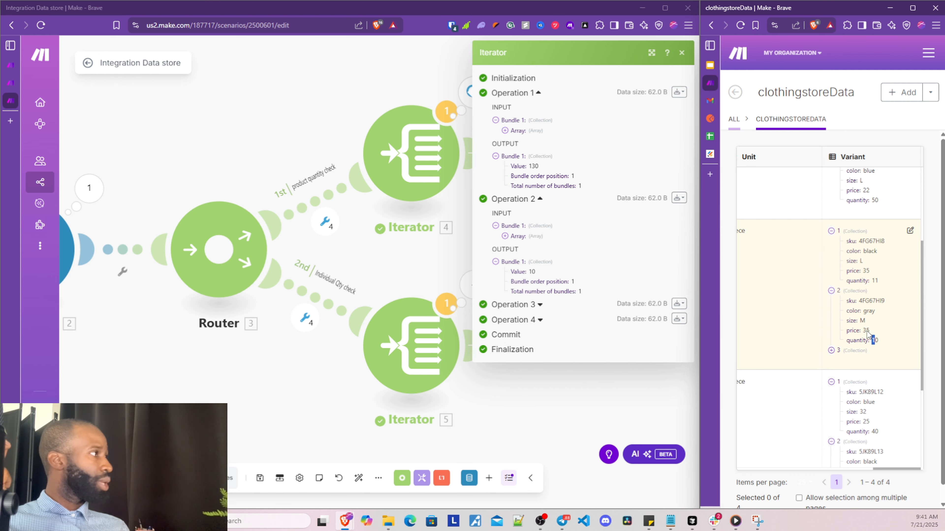
{"action": "left_click_drag", "start_coordinate": [848, 293], "coordinate": [892, 335]}
{"action": "left_click", "coordinate": [831, 232]}
{"action": "scroll", "coordinate": [833, 223], "scroll_direction": "up", "scroll_amount": 4}
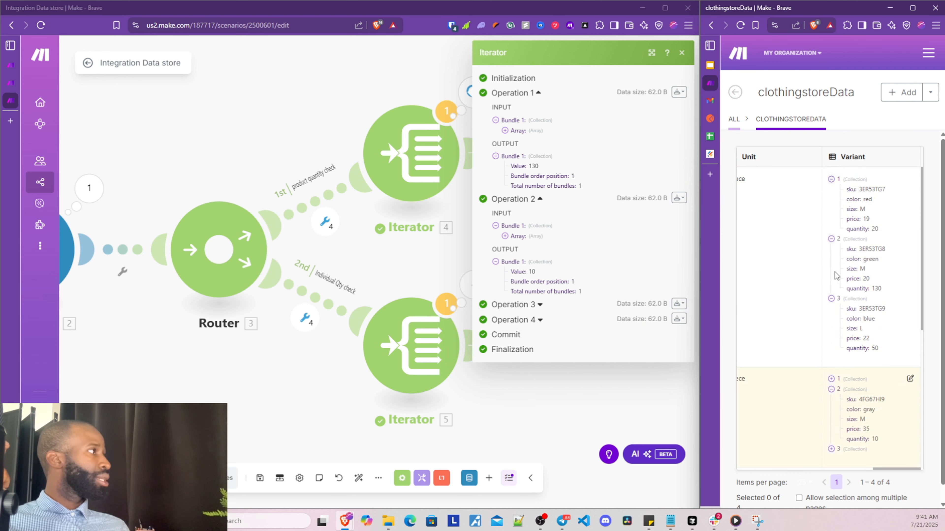
{"action": "left_click", "coordinate": [833, 179]}
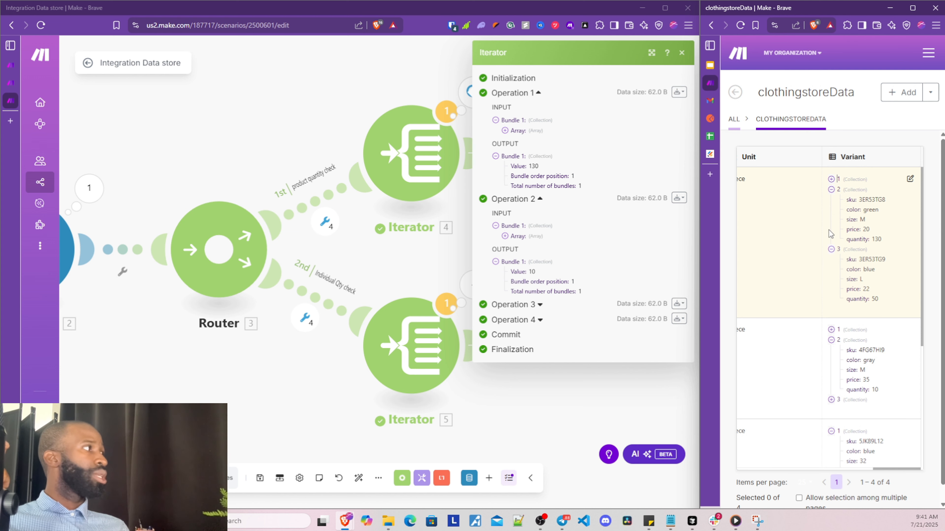
{"action": "left_click", "coordinate": [831, 249]}
{"action": "scroll", "coordinate": [832, 294], "scroll_direction": "down", "scroll_amount": 2}
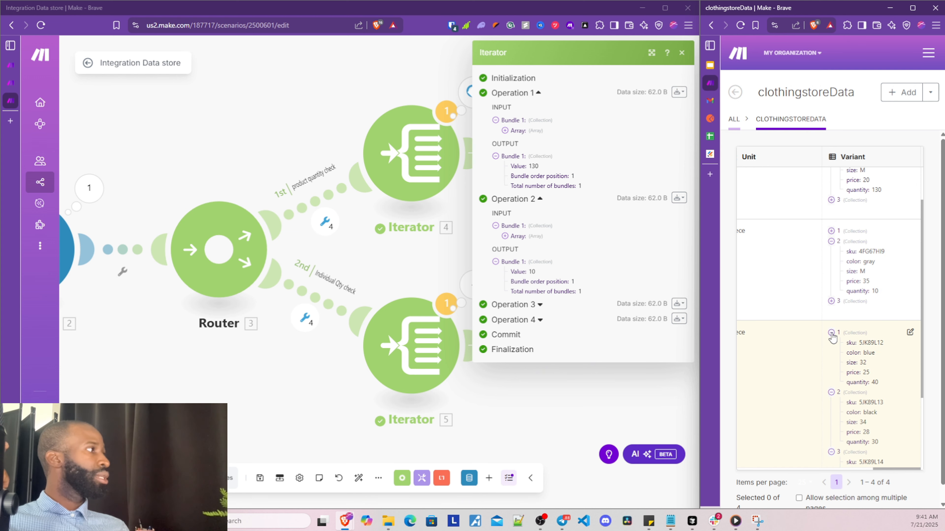
{"action": "left_click", "coordinate": [831, 333]}
{"action": "left_click", "coordinate": [831, 404]}
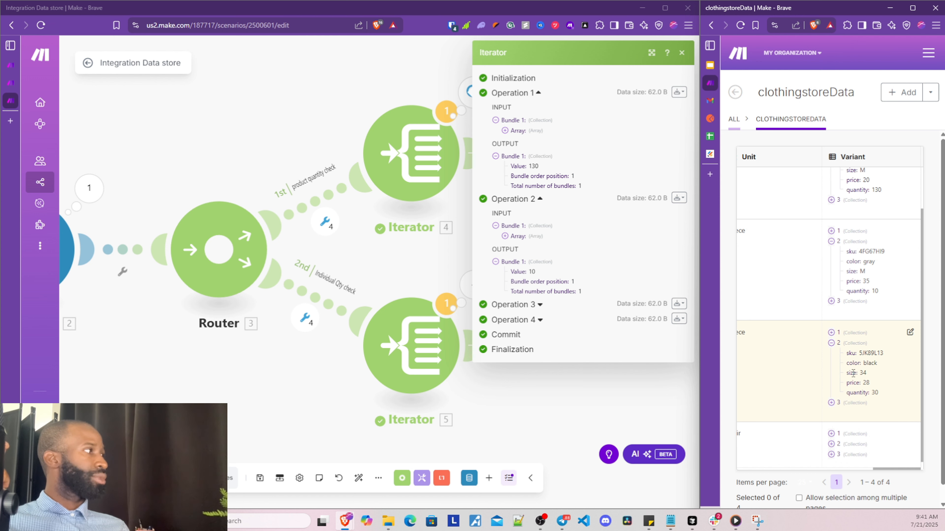
{"action": "left_click", "coordinate": [528, 306]}
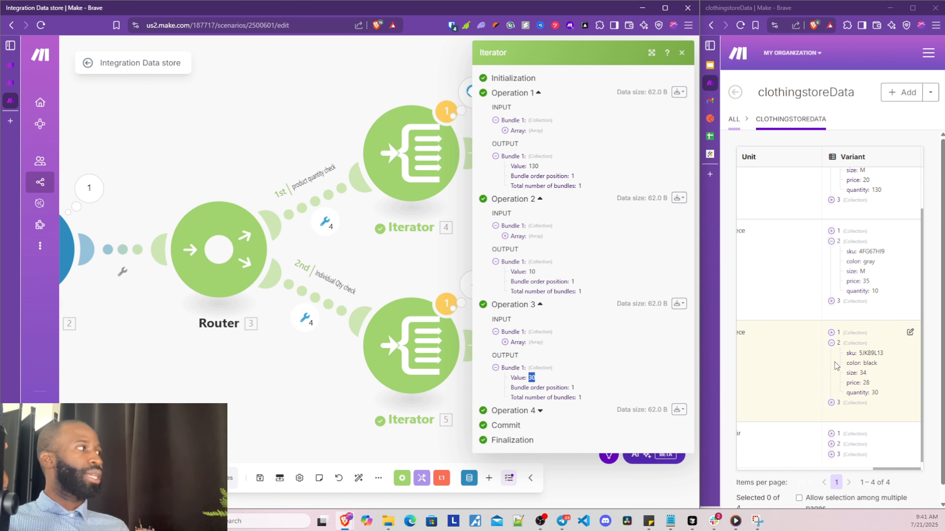
{"action": "left_click", "coordinate": [468, 203]}
{"action": "left_click", "coordinate": [438, 156]}
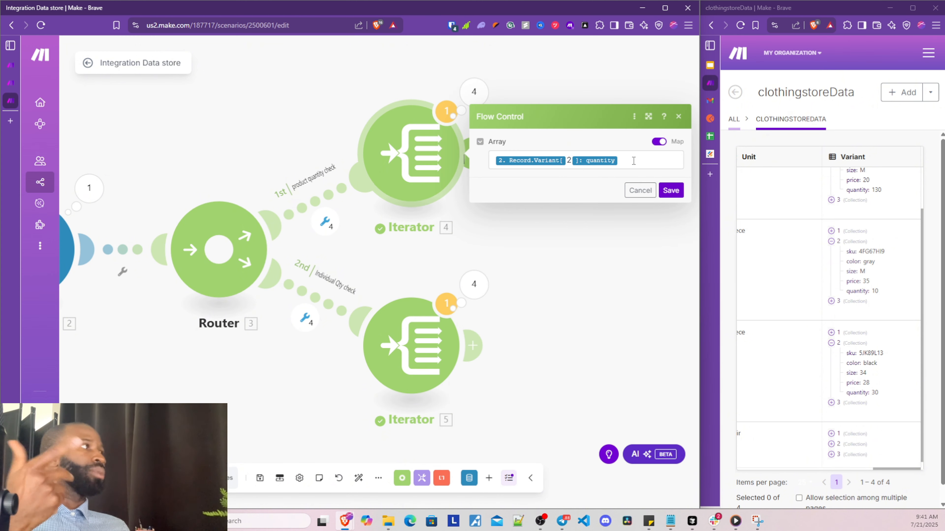
Map the upper Iterator's Array to the full Record: Variant[] and save both Iterators
{"action": "left_click_drag", "start_coordinate": [633, 160], "coordinate": [470, 168]}
{"action": "key", "text": "BackSpace"}
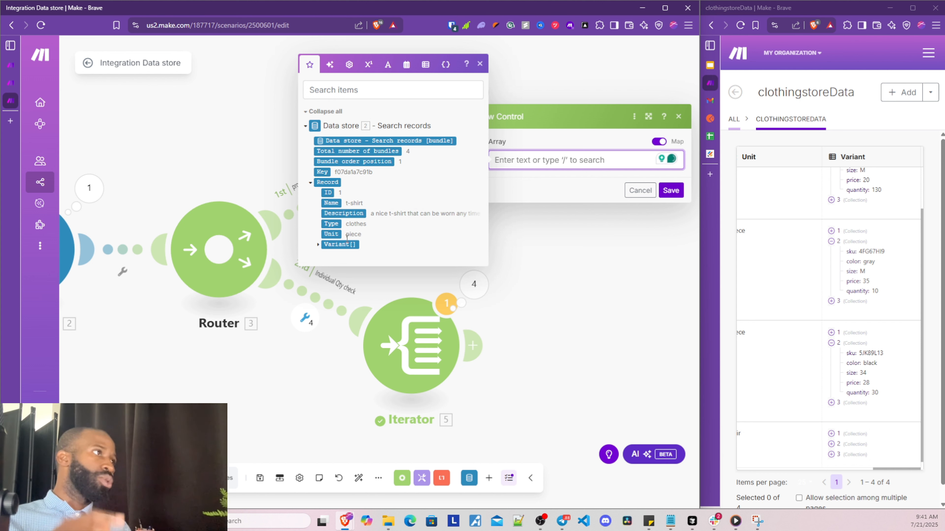
{"action": "left_click", "coordinate": [332, 245]}
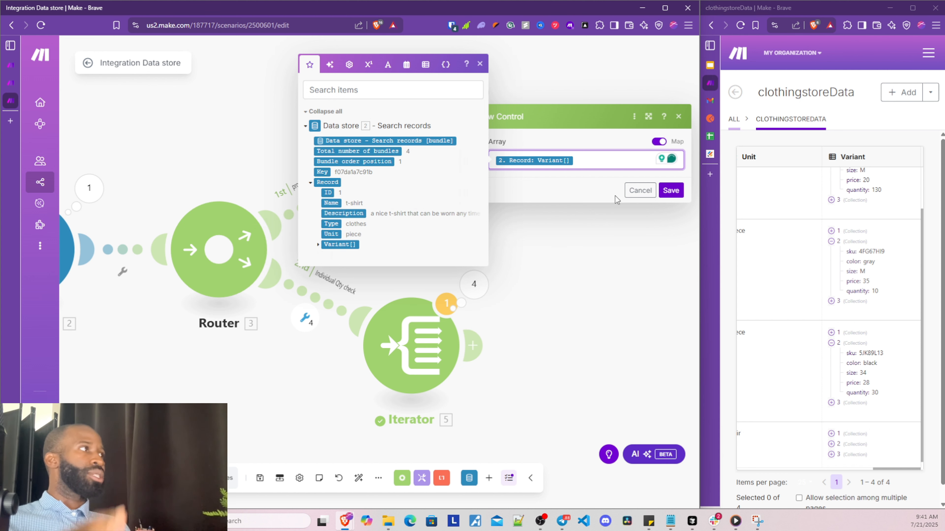
{"action": "left_click", "coordinate": [582, 180]}
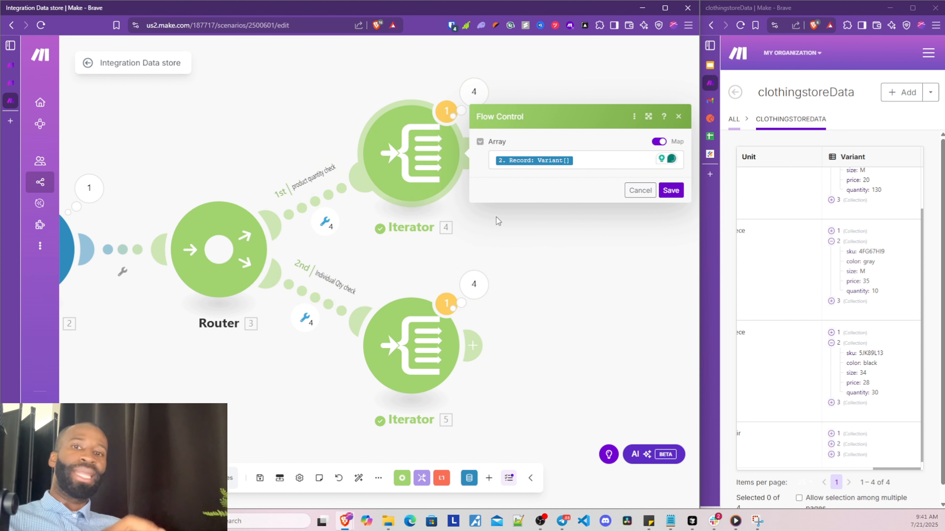
{"action": "left_click", "coordinate": [671, 190]}
{"action": "left_click", "coordinate": [411, 346]}
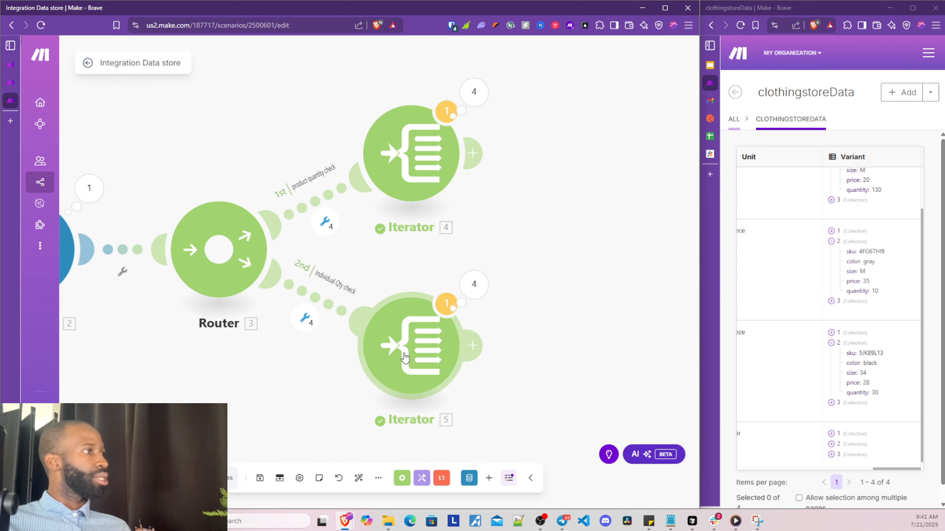
{"action": "left_click", "coordinate": [671, 382]}
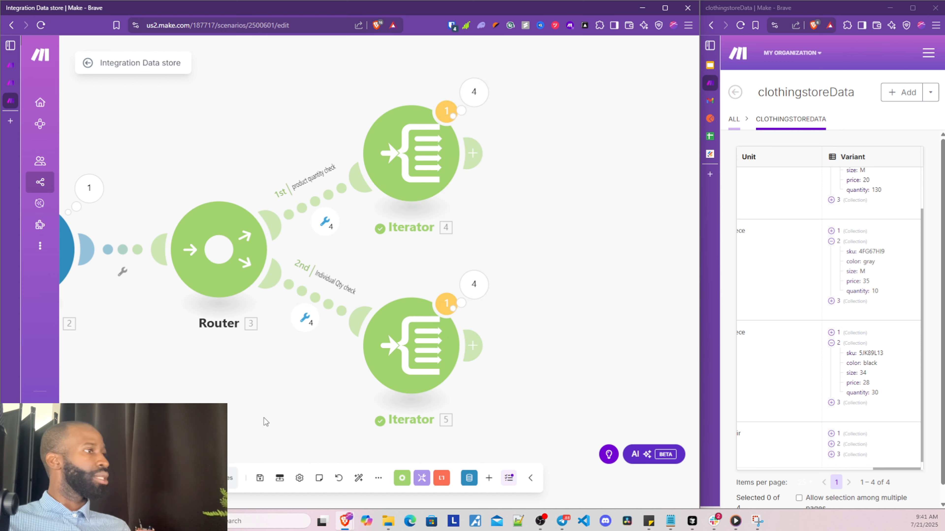
Run the scenario despite warnings and add a new module after the upper Iterator
{"action": "left_click", "coordinate": [108, 479]}
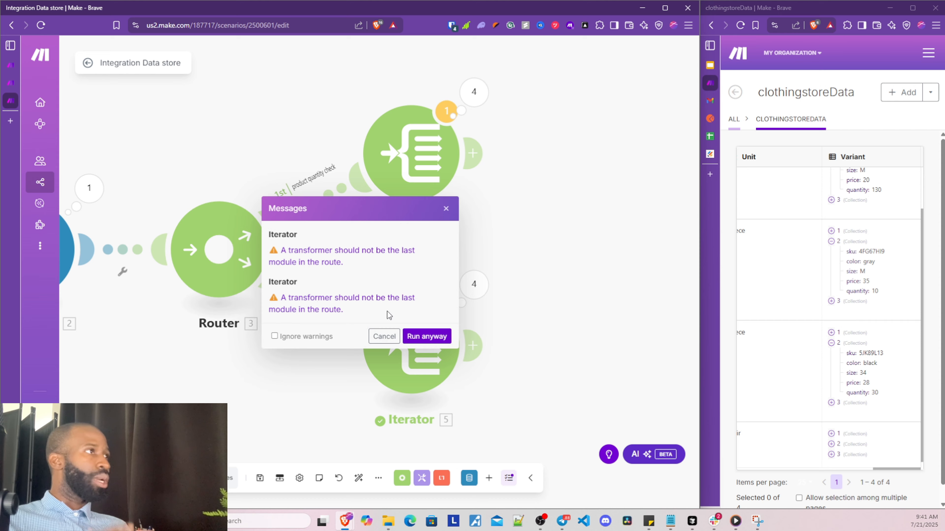
{"action": "left_click", "coordinate": [427, 337]}
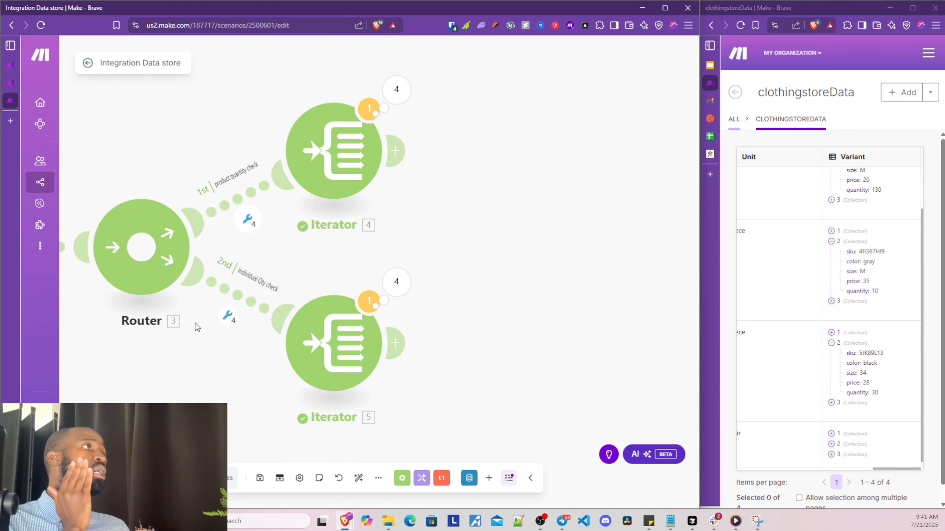
{"action": "left_click_drag", "start_coordinate": [496, 164], "coordinate": [407, 204]}
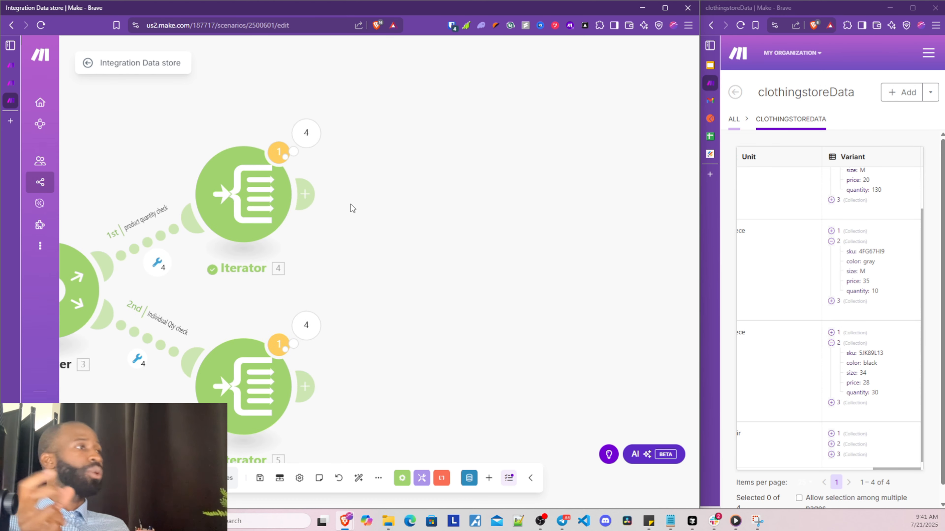
{"action": "left_click", "coordinate": [305, 194]}
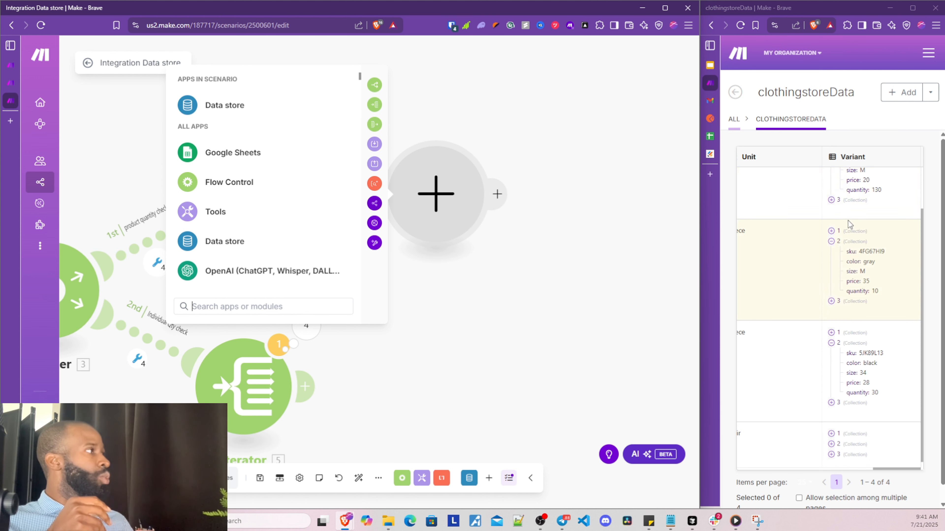
Expand and collapse variant collections in the data store records to compare entries
{"action": "scroll", "coordinate": [849, 224], "scroll_direction": "up", "scroll_amount": 1}
{"action": "left_click", "coordinate": [831, 180]}
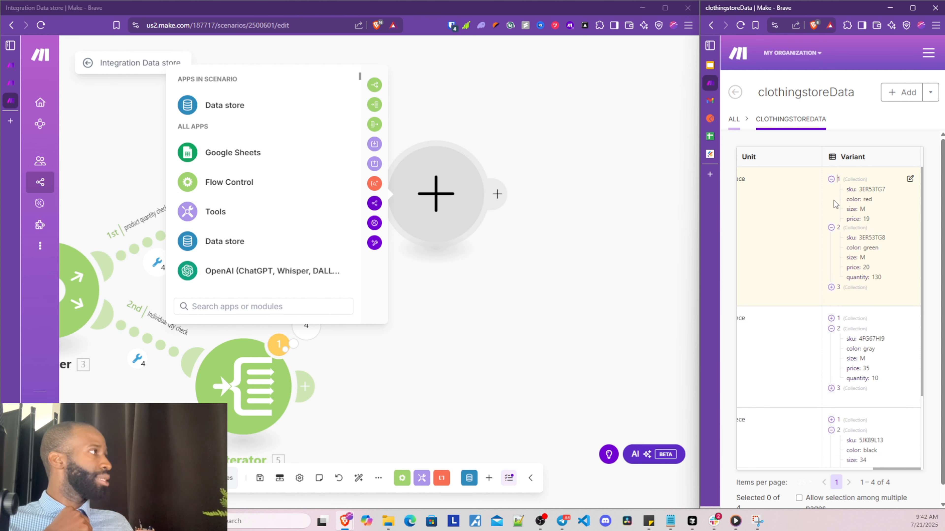
{"action": "left_click", "coordinate": [831, 340]}
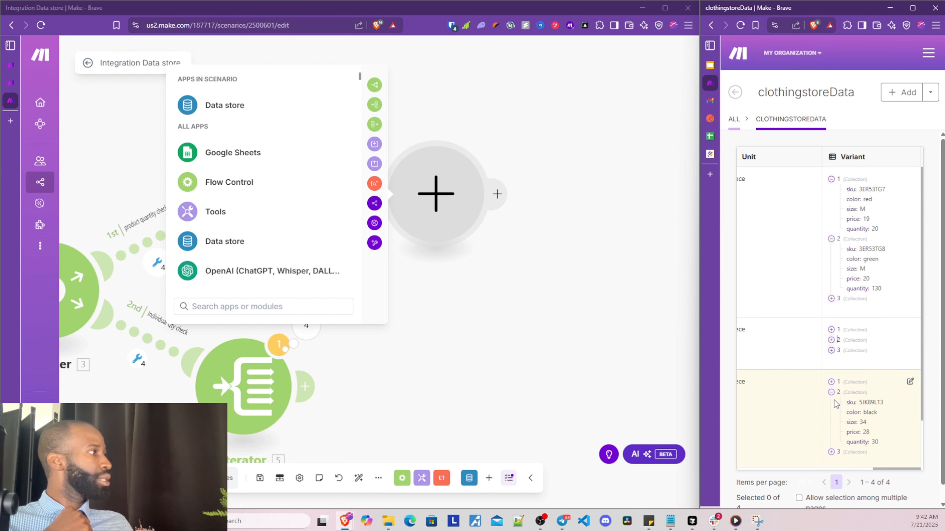
{"action": "left_click", "coordinate": [831, 392]}
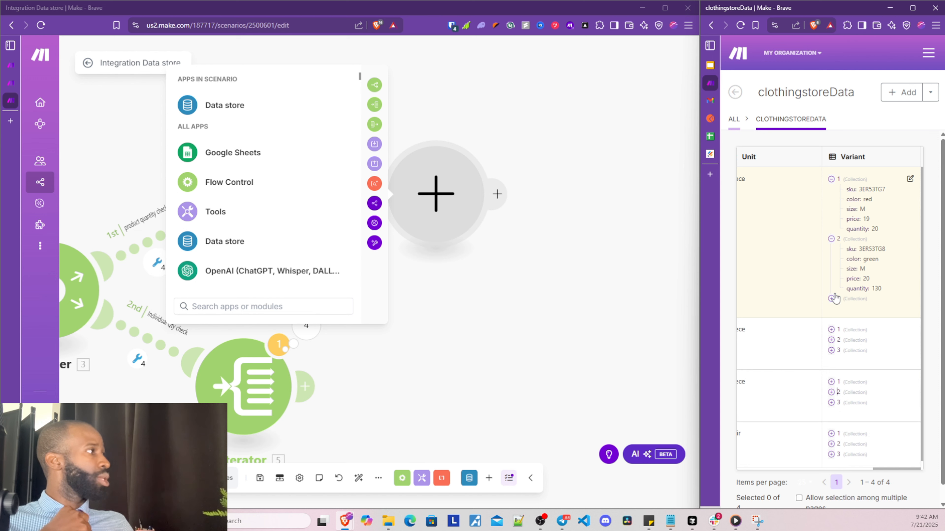
{"action": "left_click", "coordinate": [830, 299]}
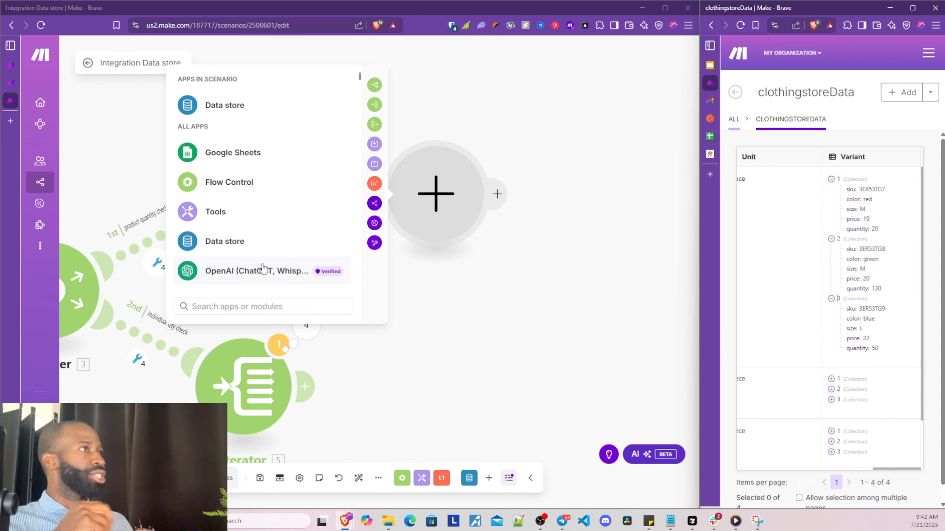
Search 'aggr' and add the Tools Numeric aggregator module
{"action": "left_click", "coordinate": [243, 308]}
{"action": "type", "text": "sum"}
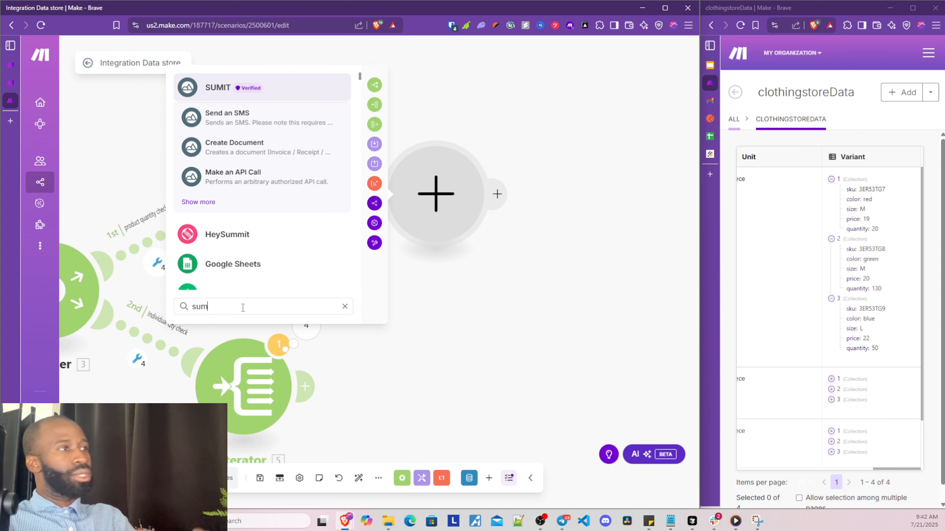
{"action": "key", "text": "BackSpace"}
{"action": "key", "text": "BackSpace"}
{"action": "key", "text": "BackSpace"}
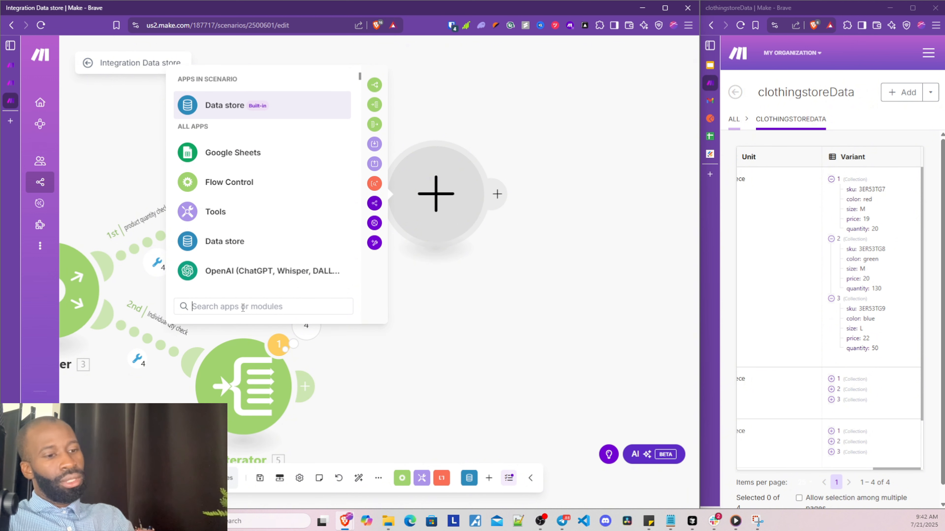
{"action": "type", "text": "aggr"}
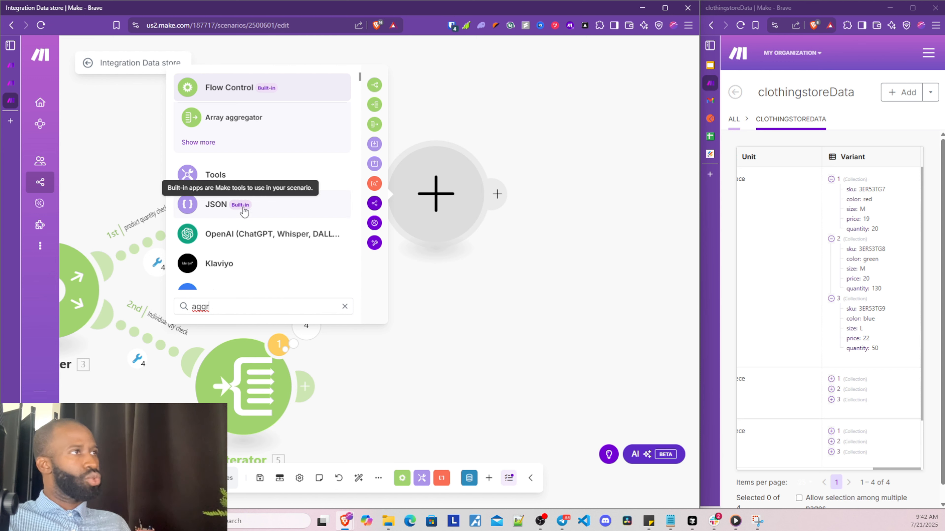
{"action": "left_click", "coordinate": [236, 175]}
{"action": "scroll", "coordinate": [269, 220], "scroll_direction": "down", "scroll_amount": 5}
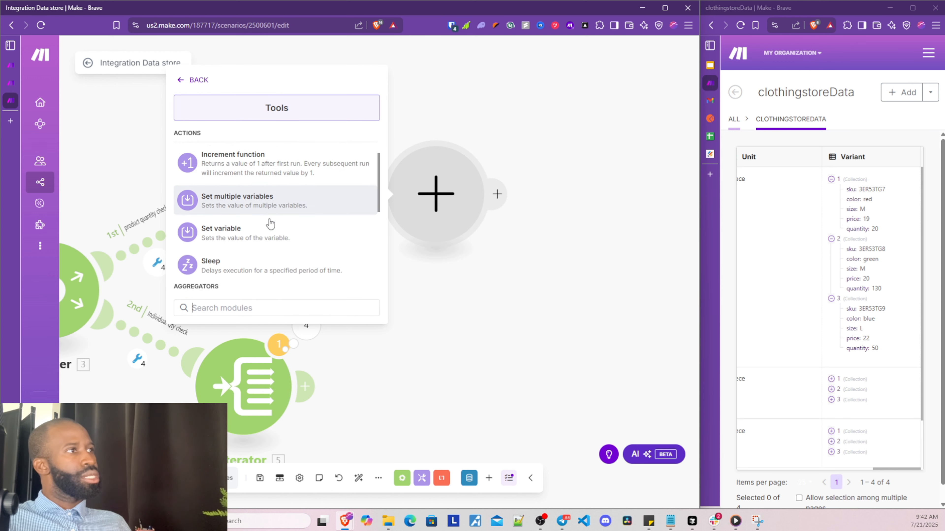
{"action": "scroll", "coordinate": [270, 223], "scroll_direction": "down", "scroll_amount": 3}
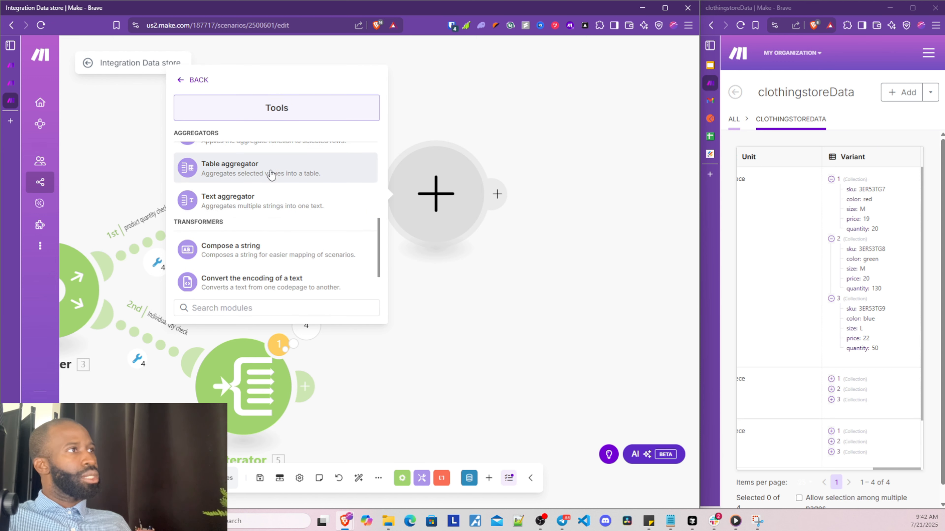
{"action": "scroll", "coordinate": [270, 209], "scroll_direction": "up", "scroll_amount": 2}
{"action": "left_click", "coordinate": [271, 196]}
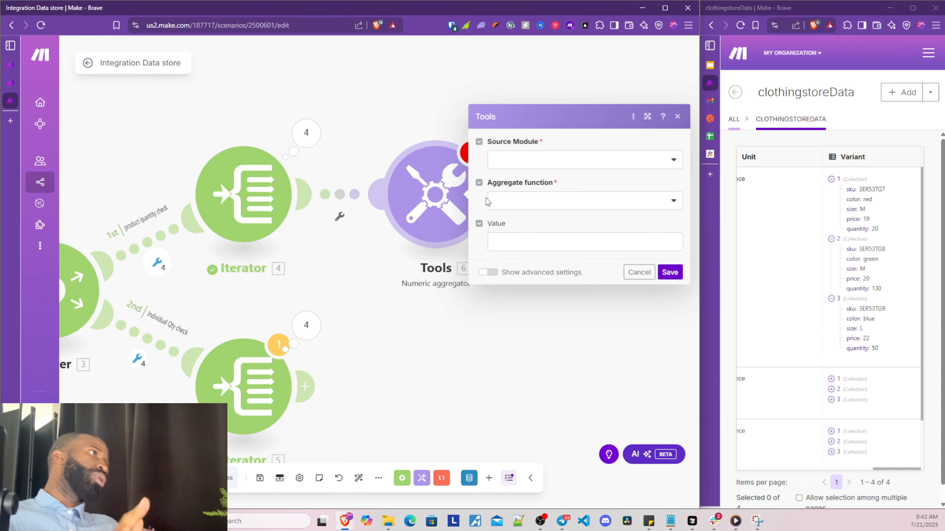
Choose Iterator [4] as Source Module and SUM as Aggregate function, then open the Value field
{"action": "left_click", "coordinate": [518, 166]}
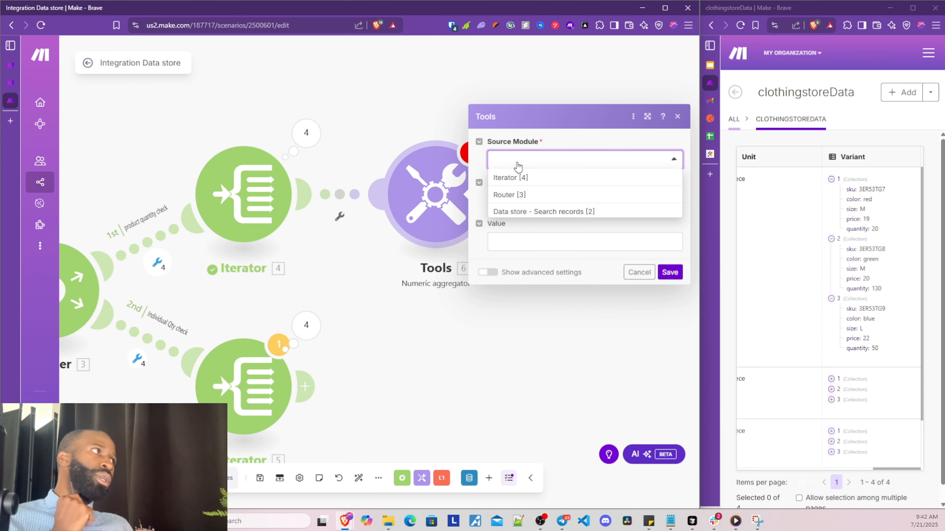
{"action": "mouse_move", "coordinate": [106, 206]}
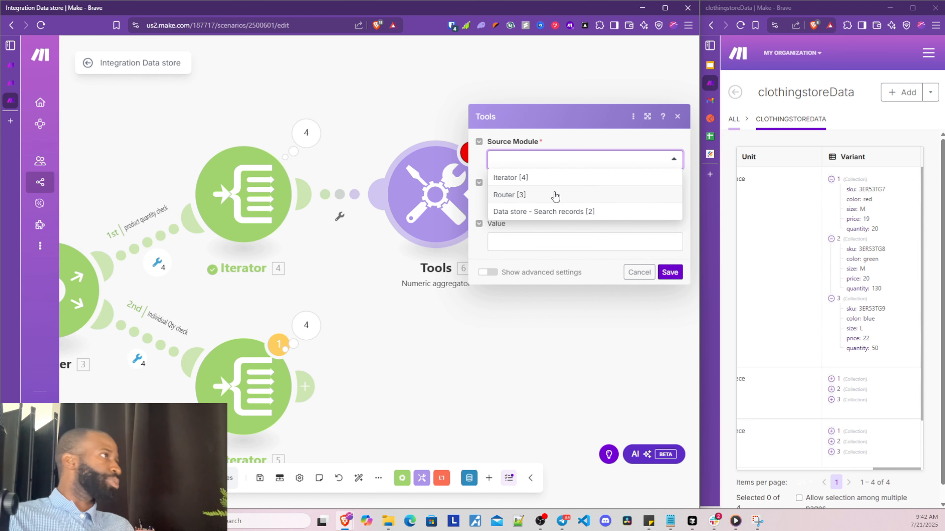
{"action": "left_click", "coordinate": [543, 179]}
{"action": "left_click", "coordinate": [520, 204]}
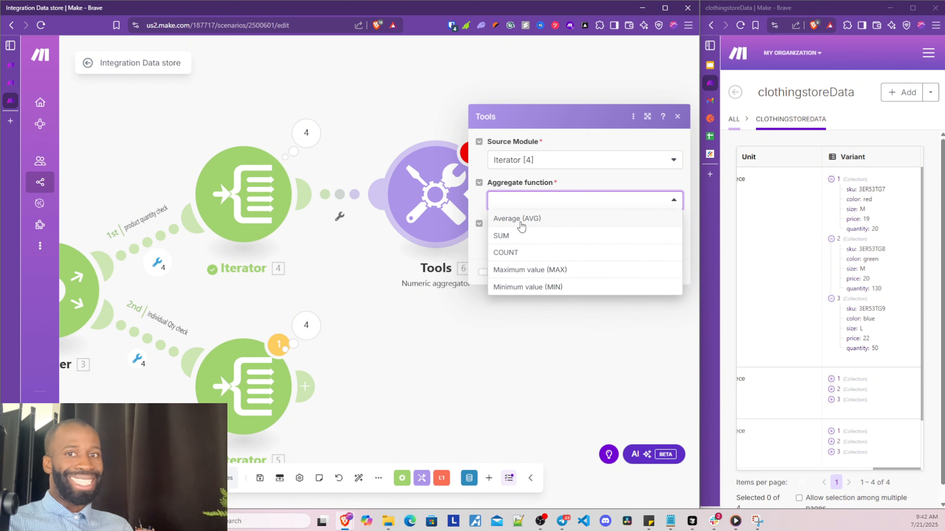
{"action": "left_click", "coordinate": [520, 237]}
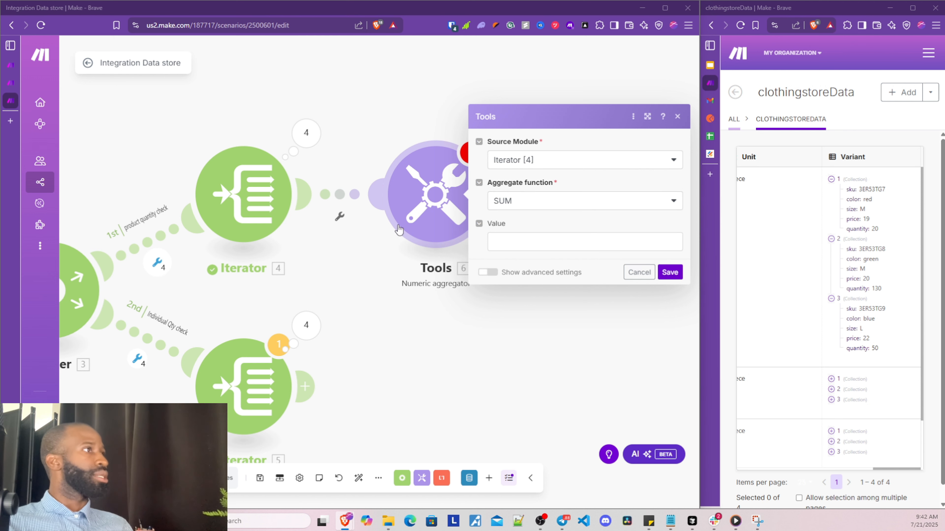
{"action": "left_click", "coordinate": [522, 238]}
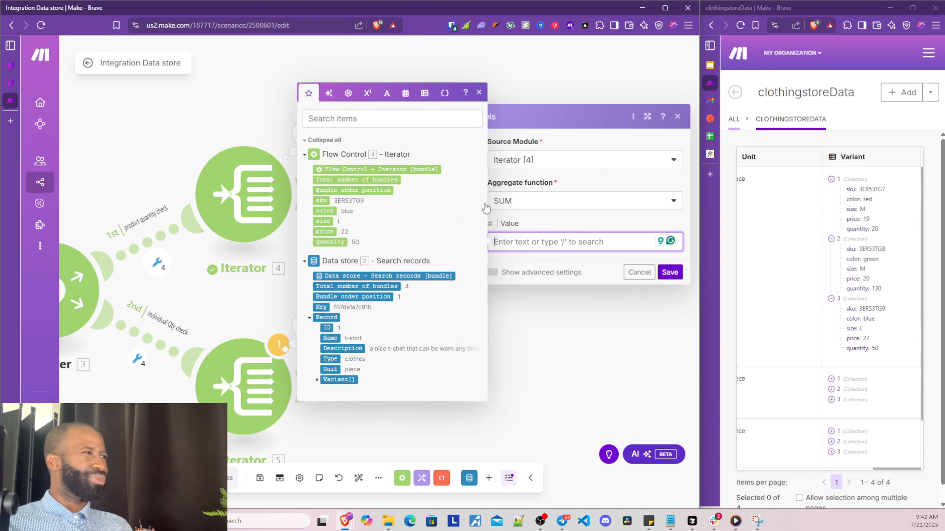
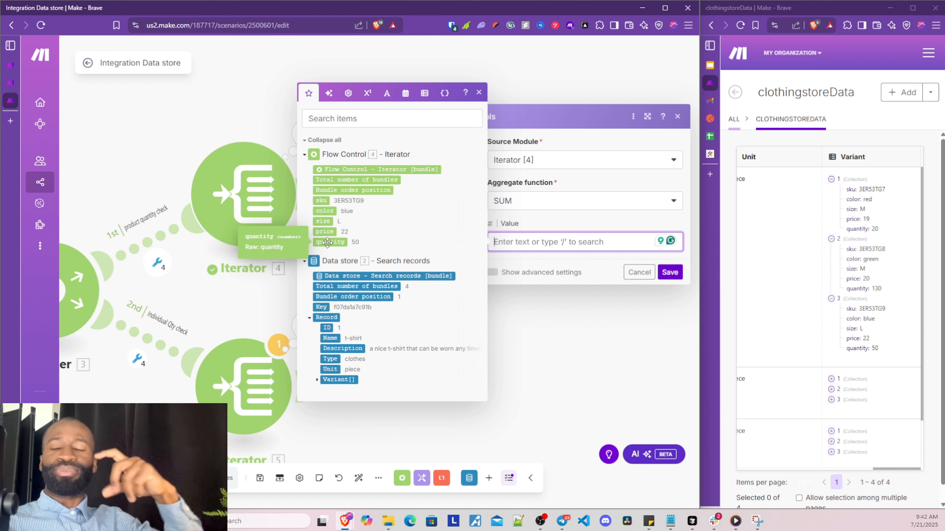
Map Iterator [4]'s quantity into the Value field under SUM and save the numeric aggregator
{"action": "left_click", "coordinate": [328, 242]}
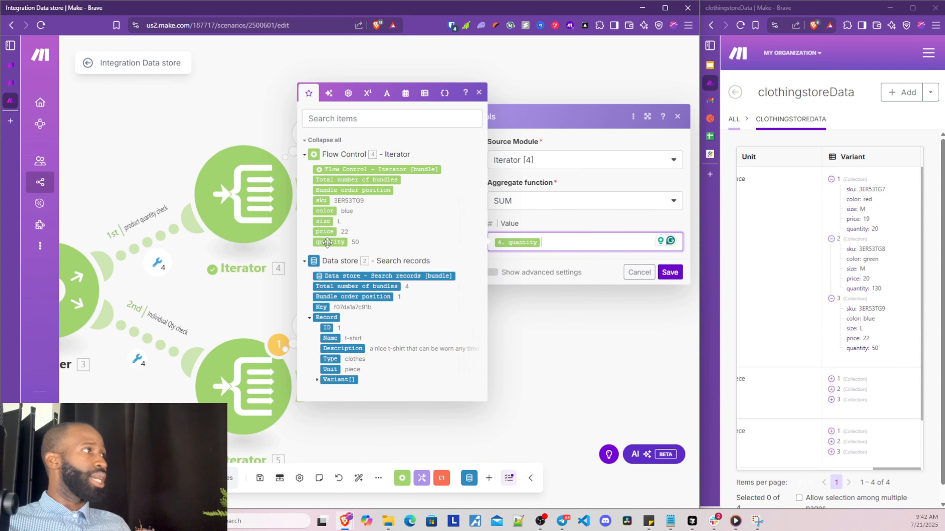
{"action": "left_click", "coordinate": [670, 272]}
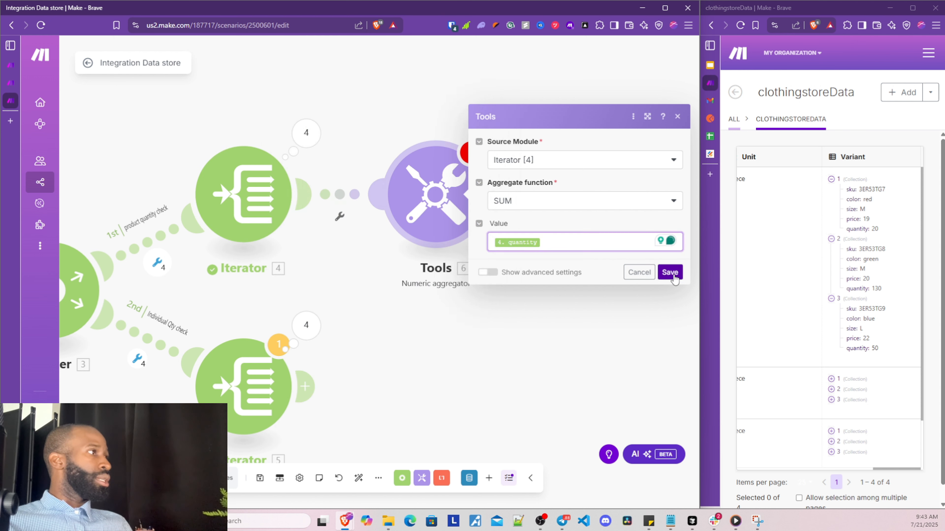
{"action": "left_click_drag", "start_coordinate": [569, 348], "coordinate": [467, 302]}
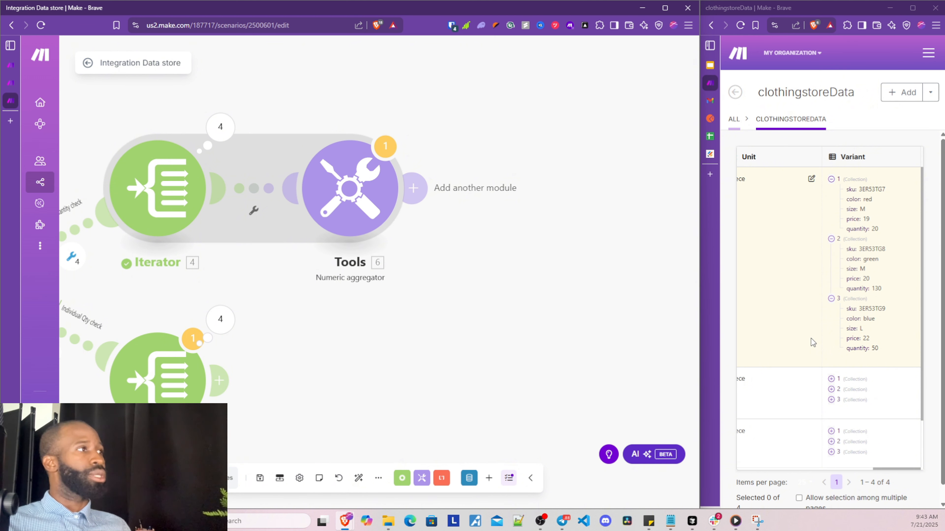
Run only the first Iterator module, then close its run results
{"action": "right_click", "coordinate": [351, 196]}
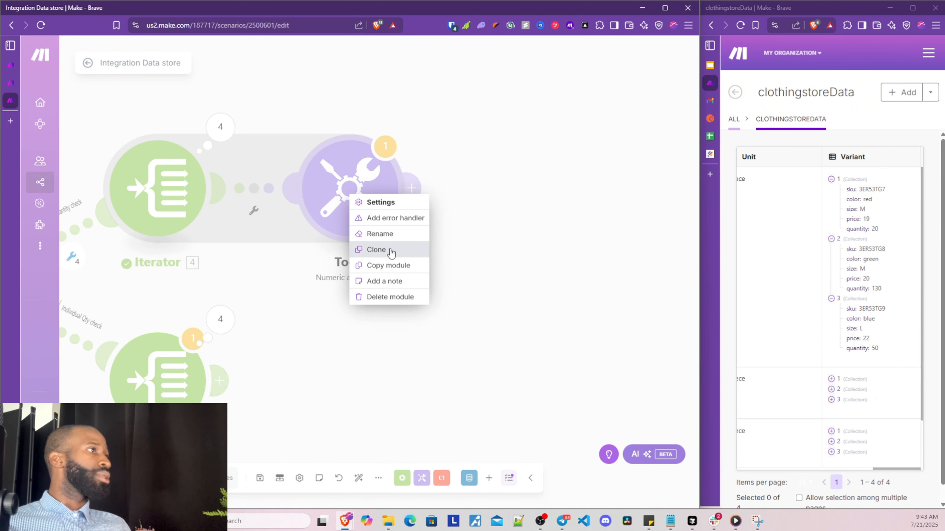
{"action": "left_click", "coordinate": [479, 236]}
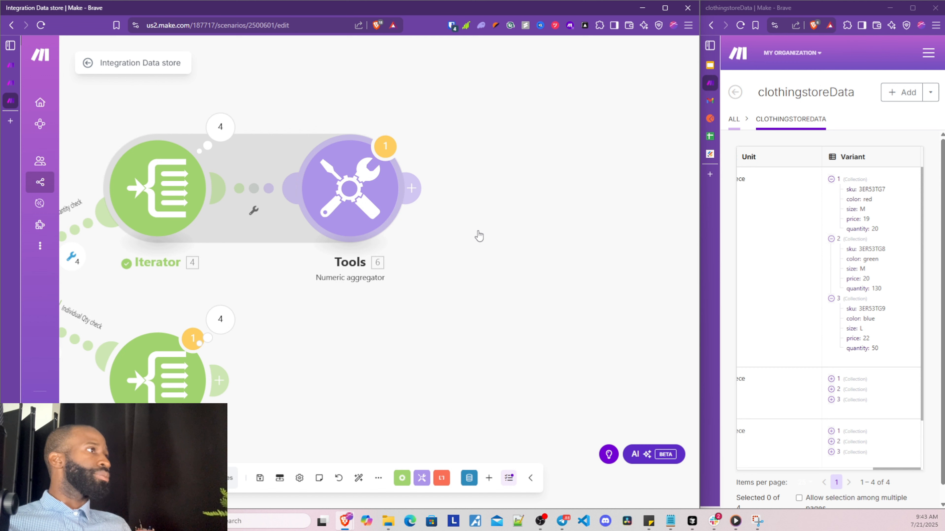
{"action": "right_click", "coordinate": [335, 197]}
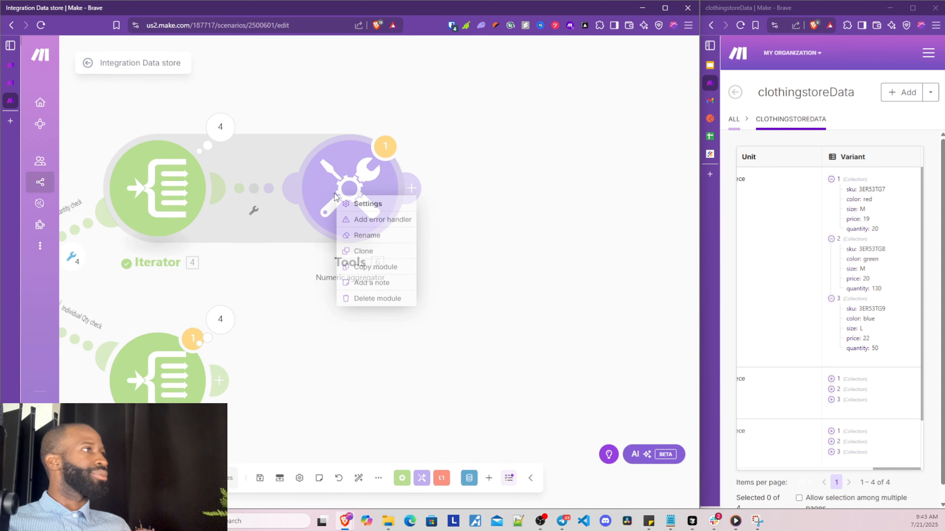
{"action": "left_click", "coordinate": [270, 426]}
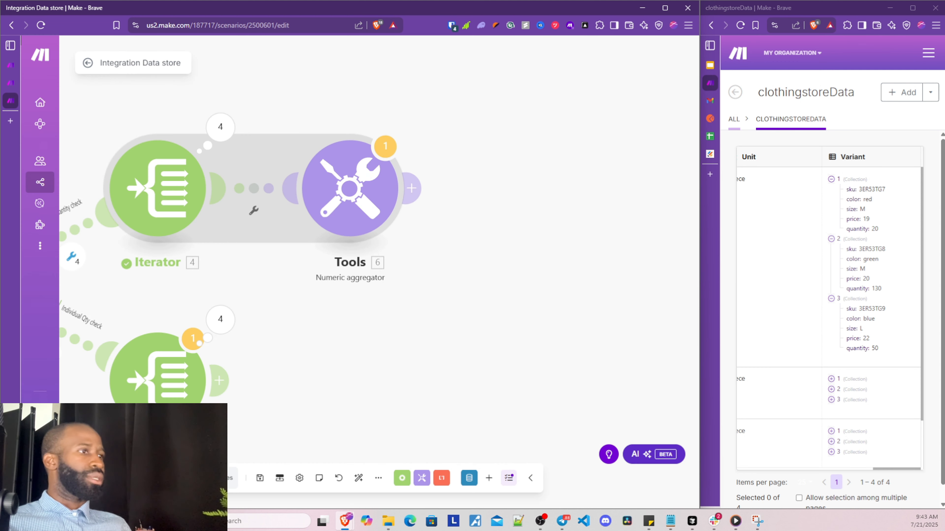
{"action": "right_click", "coordinate": [160, 173]}
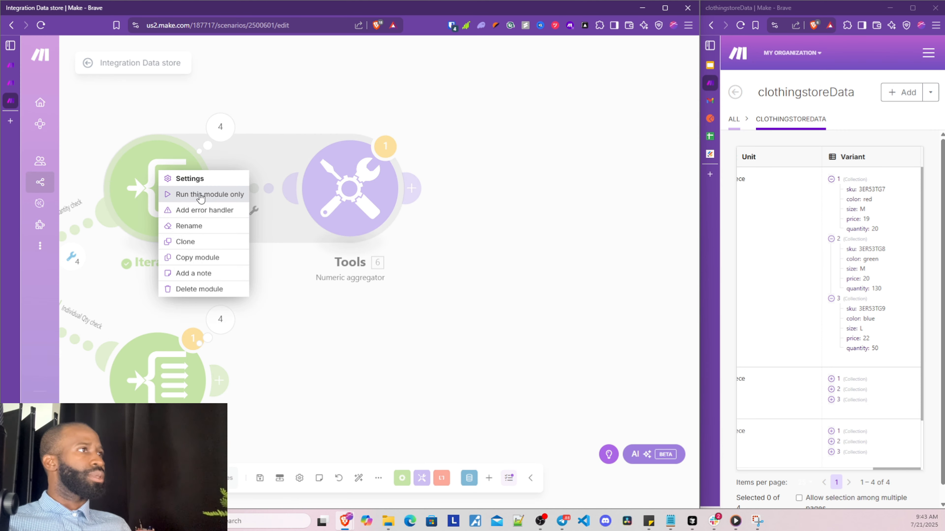
{"action": "left_click", "coordinate": [194, 193]}
{"action": "left_click", "coordinate": [420, 254]}
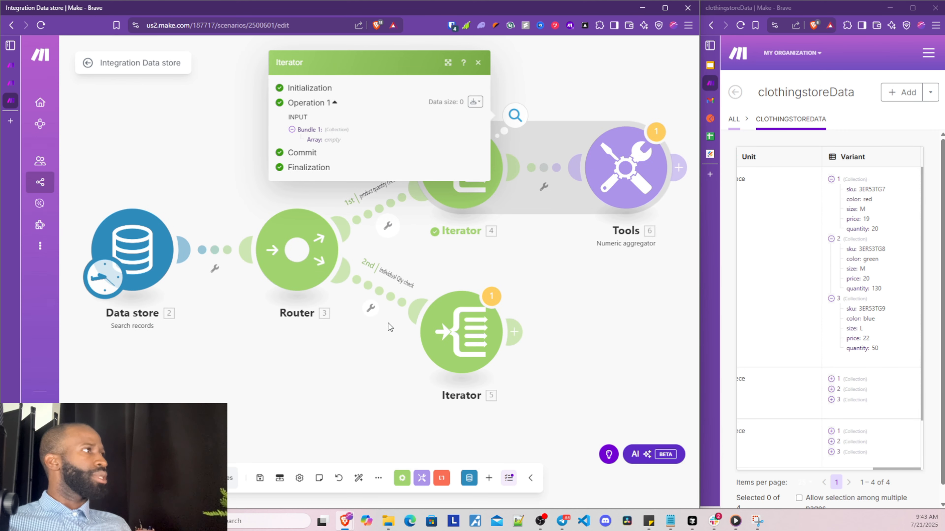
{"action": "left_click", "coordinate": [478, 63]}
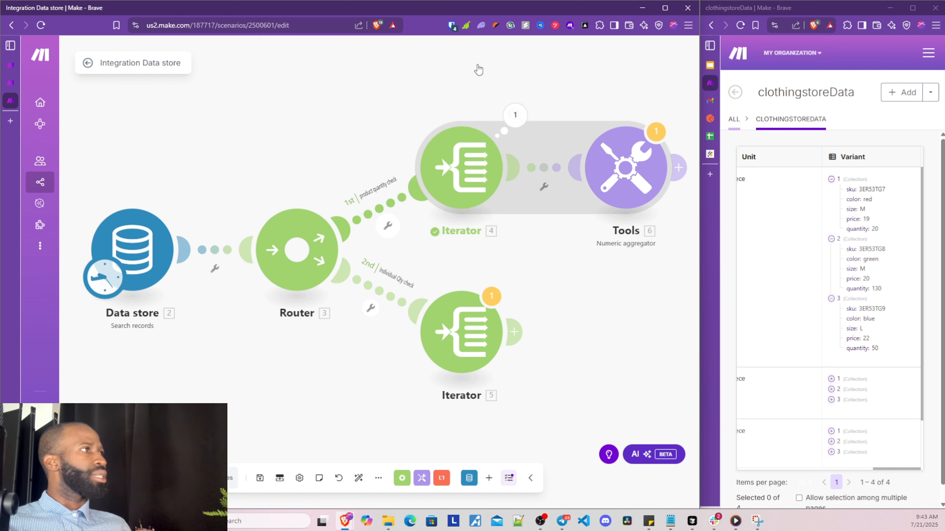
Run the whole scenario once despite the transformer warnings and open the aggregator's results
{"action": "left_click", "coordinate": [105, 478]}
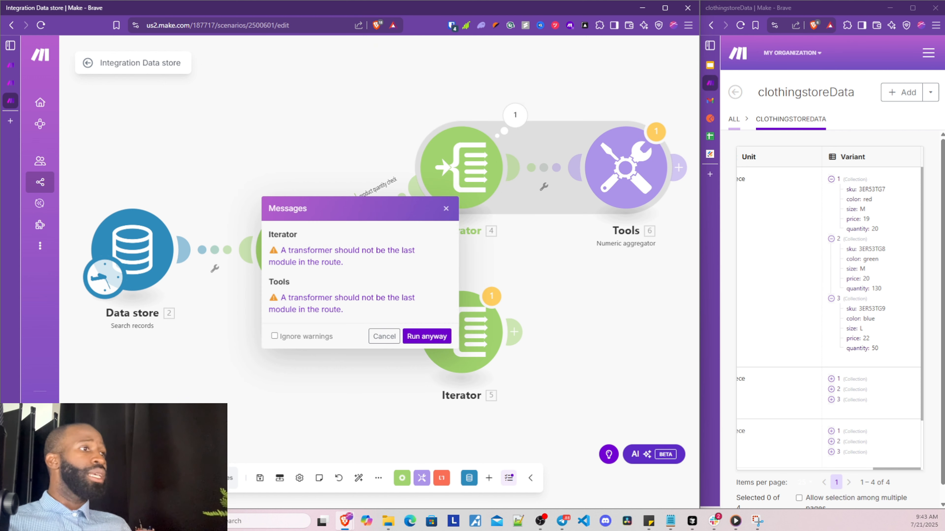
{"action": "left_click", "coordinate": [415, 337]}
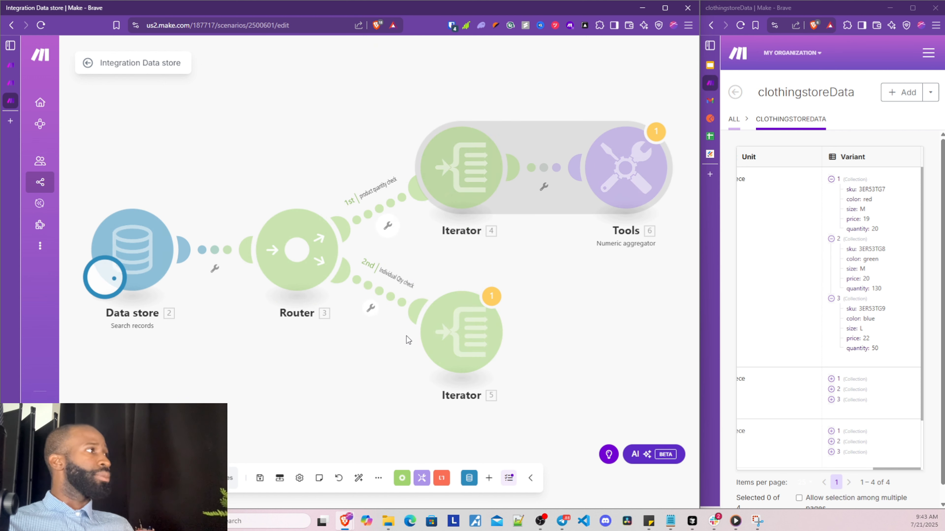
{"action": "left_click_drag", "start_coordinate": [628, 326], "coordinate": [325, 322]}
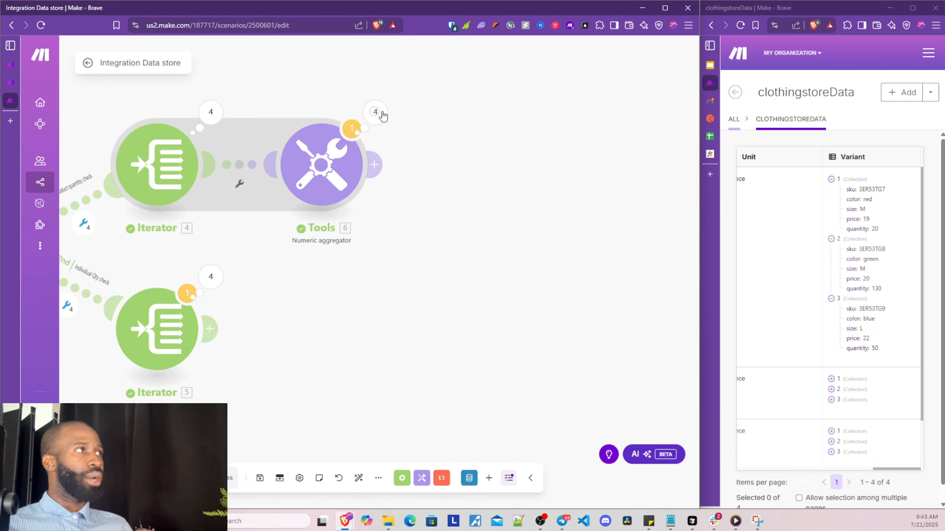
{"action": "left_click", "coordinate": [375, 113]}
Check operation 1's three bundles (quantities 20, 130, 50) against its summed result of 200
{"action": "left_click", "coordinate": [452, 95]}
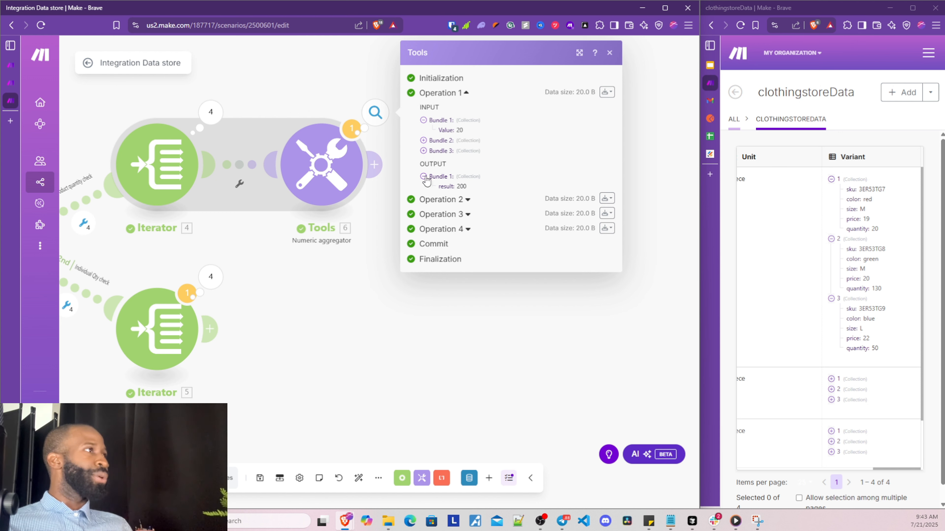
{"action": "left_click", "coordinate": [424, 120]}
{"action": "left_click", "coordinate": [424, 120]}
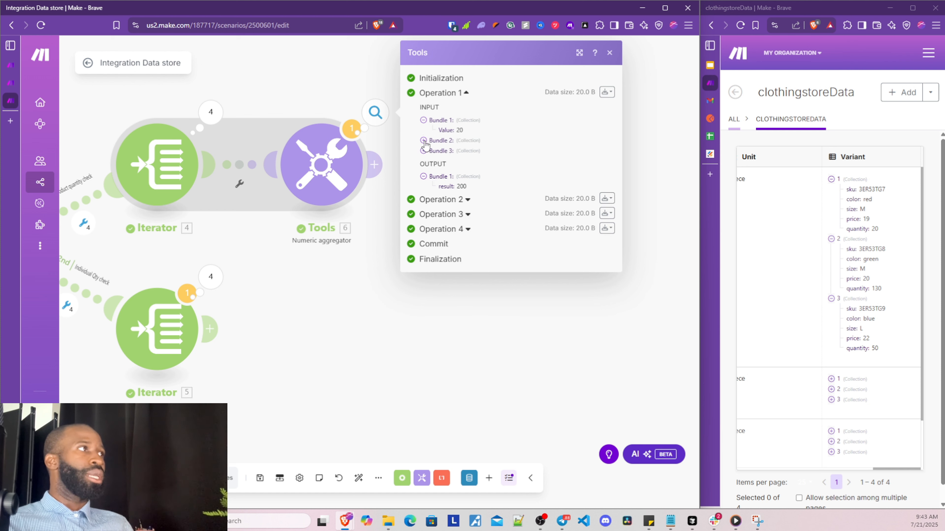
{"action": "left_click", "coordinate": [424, 140]}
{"action": "left_click", "coordinate": [424, 160]}
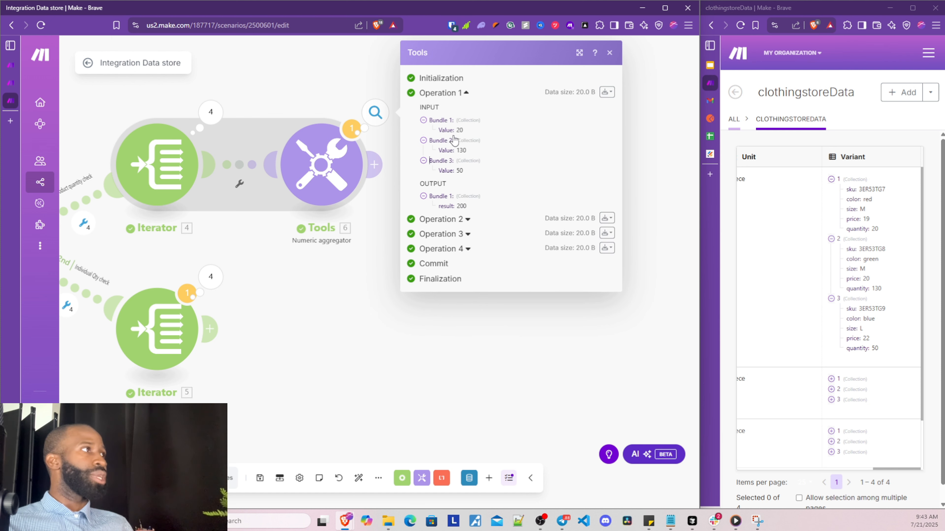
{"action": "left_click", "coordinate": [457, 161]}
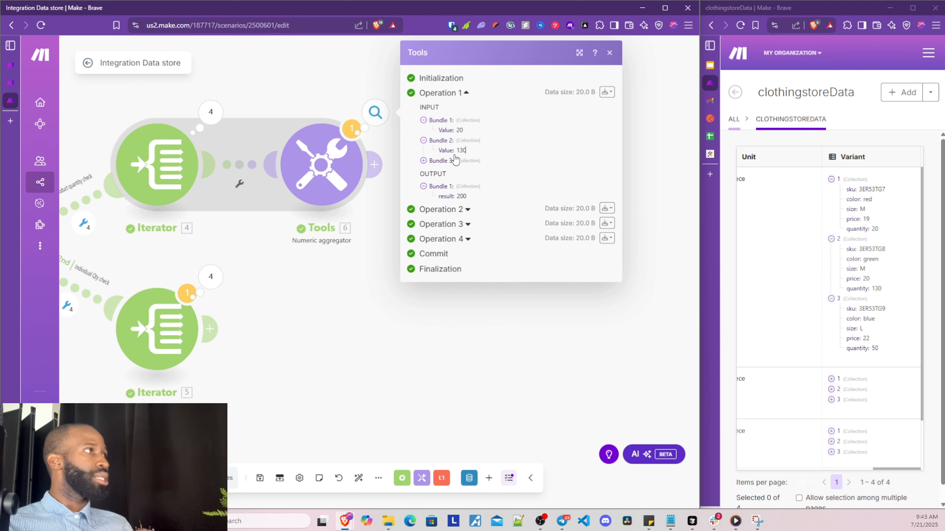
{"action": "left_click", "coordinate": [423, 161]}
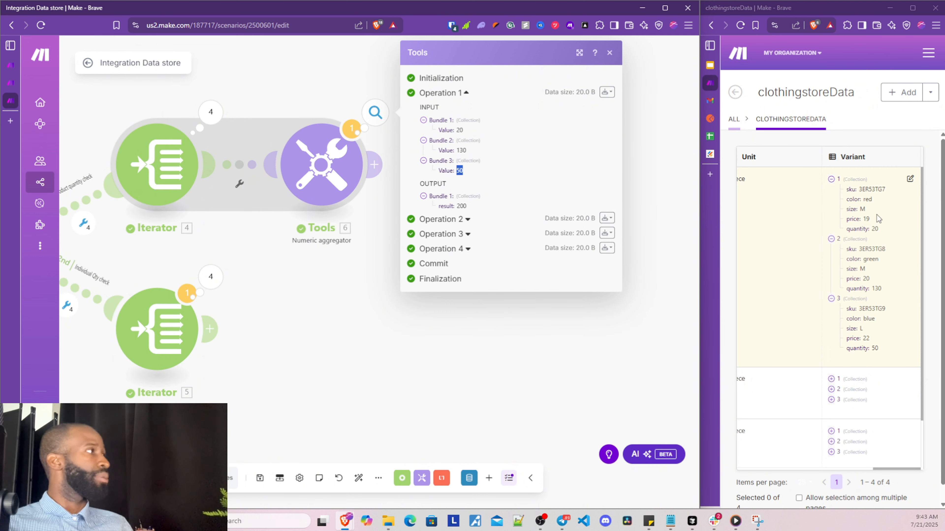
{"action": "left_click_drag", "start_coordinate": [879, 229], "coordinate": [871, 231]}
{"action": "left_click_drag", "start_coordinate": [882, 290], "coordinate": [877, 290]}
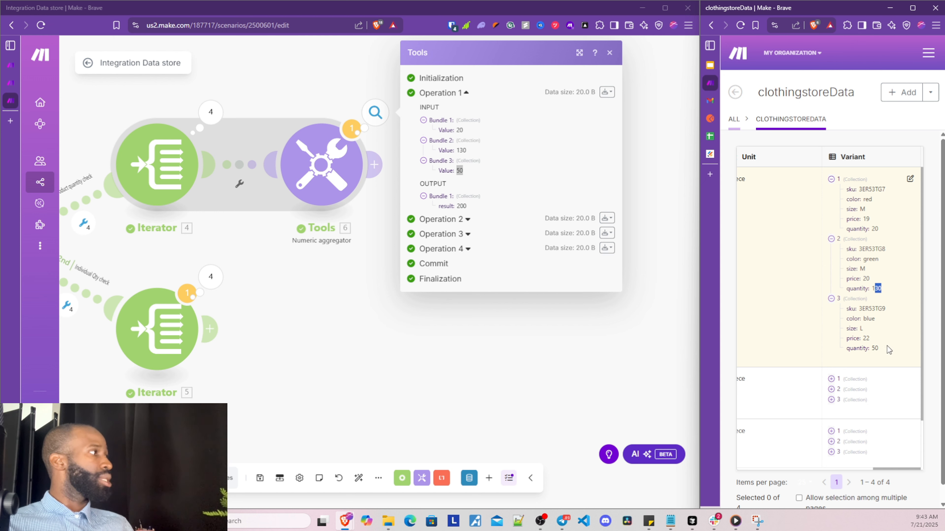
{"action": "left_click_drag", "start_coordinate": [887, 347], "coordinate": [870, 350]}
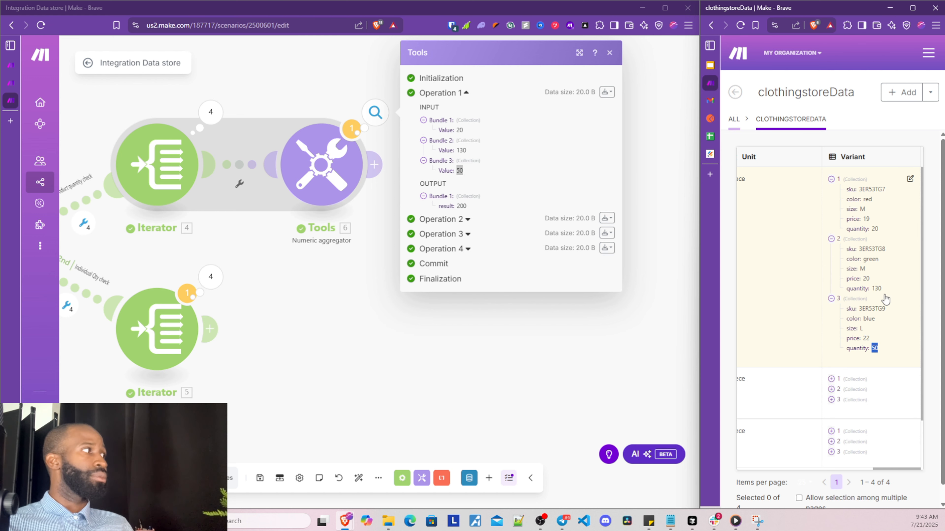
{"action": "double_click", "coordinate": [462, 206]}
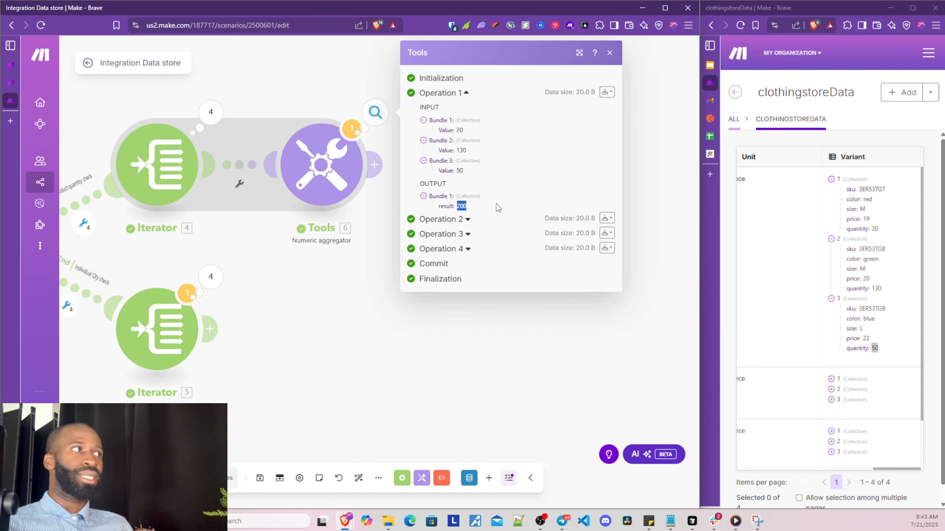
Compare operation 2's result of 41 with the second product's variants, then close the results
{"action": "left_click", "coordinate": [408, 93]}
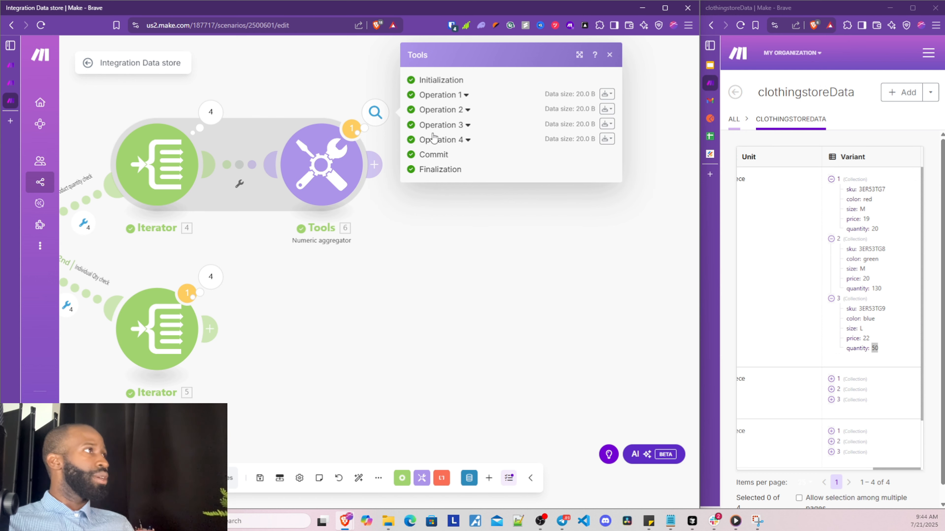
{"action": "left_click", "coordinate": [433, 107]}
{"action": "scroll", "coordinate": [832, 270], "scroll_direction": "down", "scroll_amount": 2}
{"action": "left_click", "coordinate": [838, 322]}
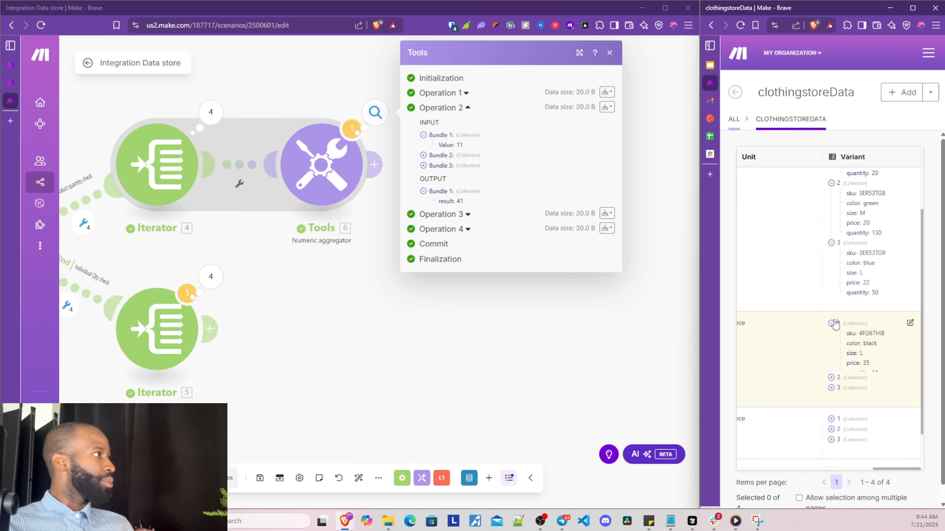
{"action": "left_click", "coordinate": [838, 333]}
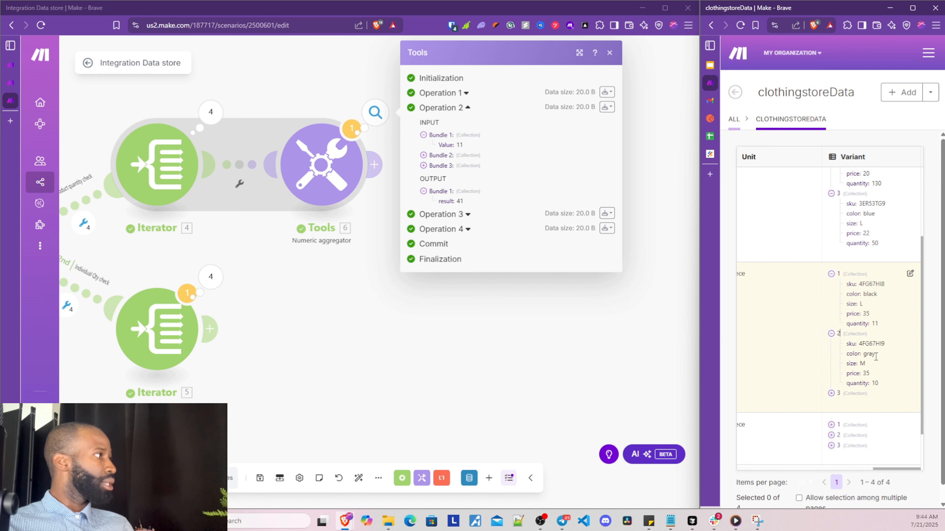
{"action": "left_click", "coordinate": [846, 349]}
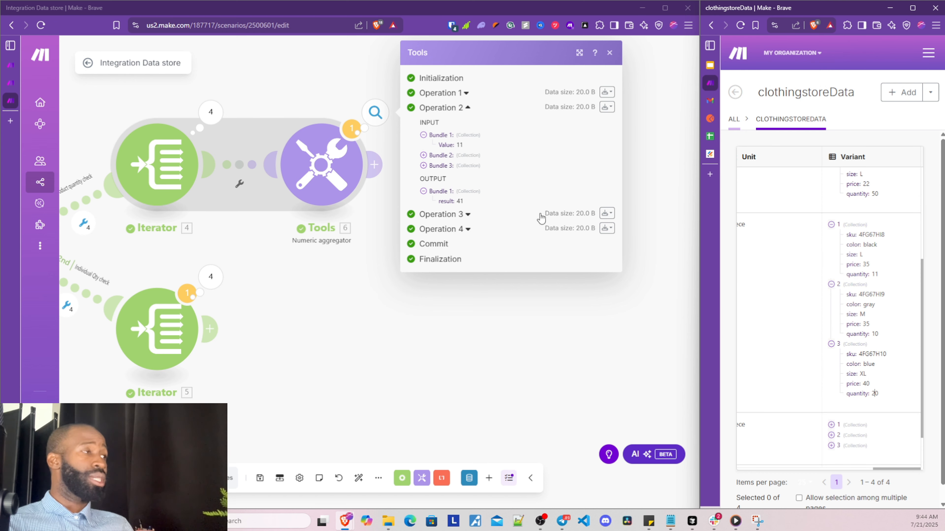
{"action": "double_click", "coordinate": [460, 201]}
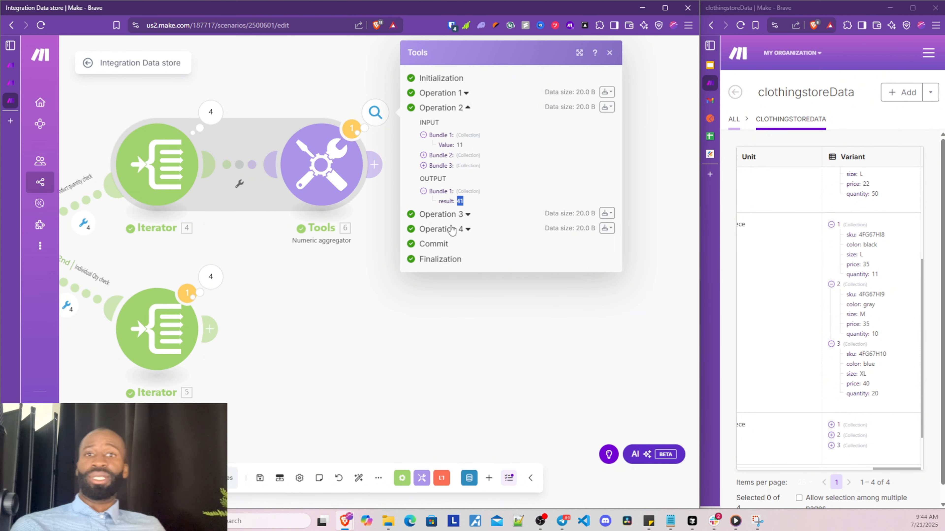
{"action": "left_click", "coordinate": [439, 155]}
{"action": "left_click", "coordinate": [439, 175]}
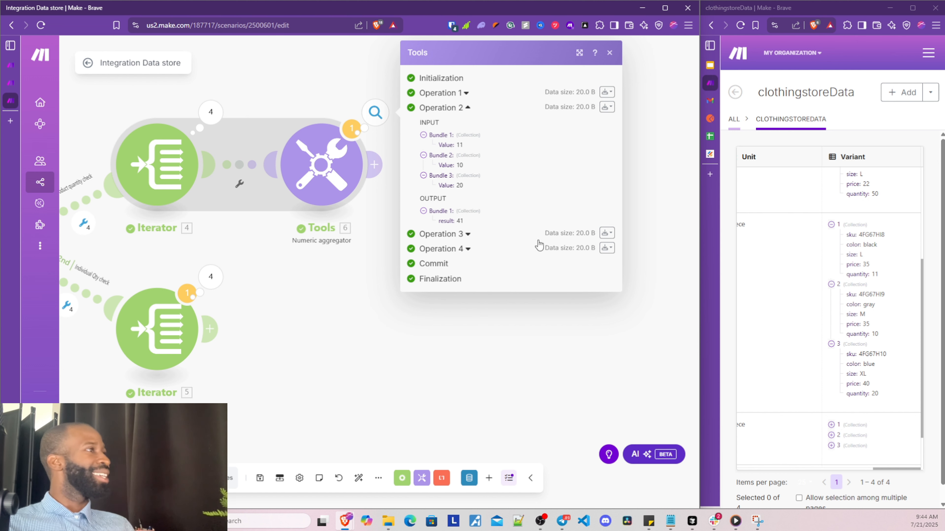
{"action": "left_click", "coordinate": [281, 366]}
{"action": "left_click_drag", "start_coordinate": [343, 325], "coordinate": [390, 344]}
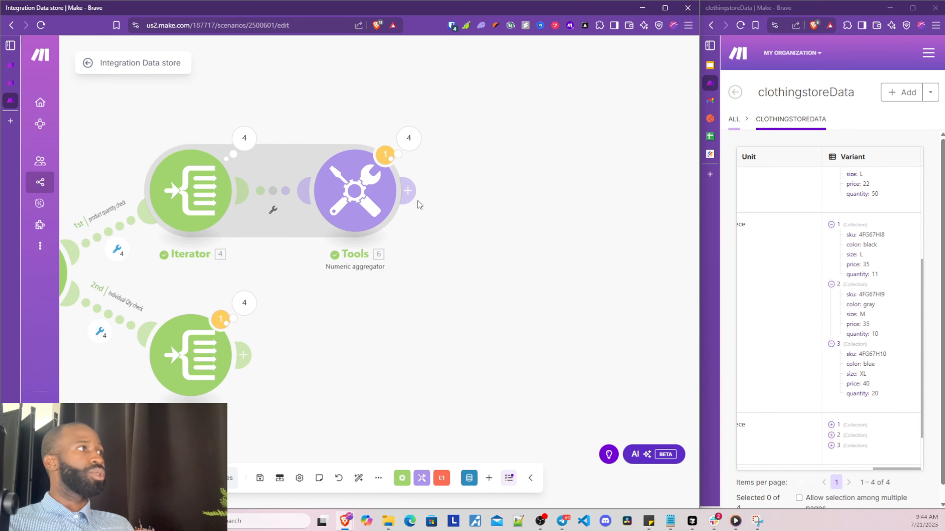
Search 'set va' and add Tools Set multiple variables after the aggregator with one empty item
{"action": "left_click", "coordinate": [411, 194]}
{"action": "left_click", "coordinate": [451, 213]}
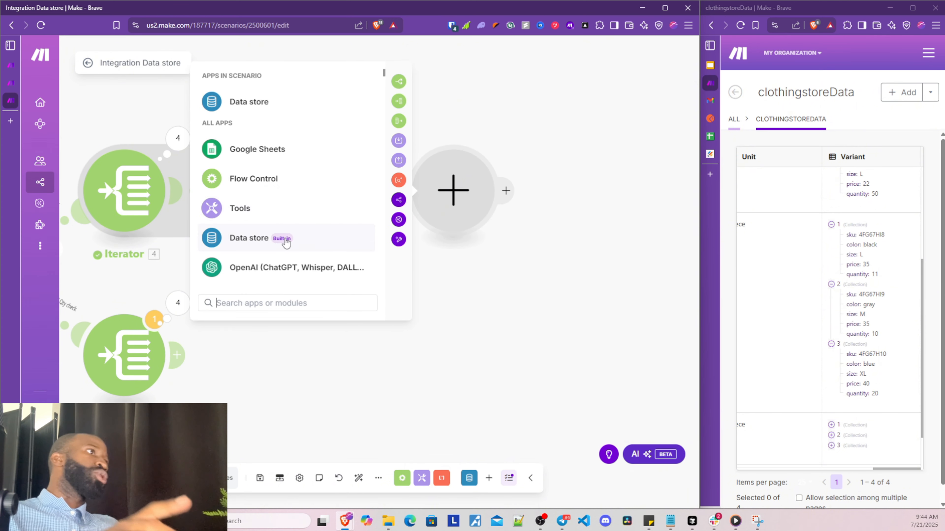
{"action": "type", "text": "set"}
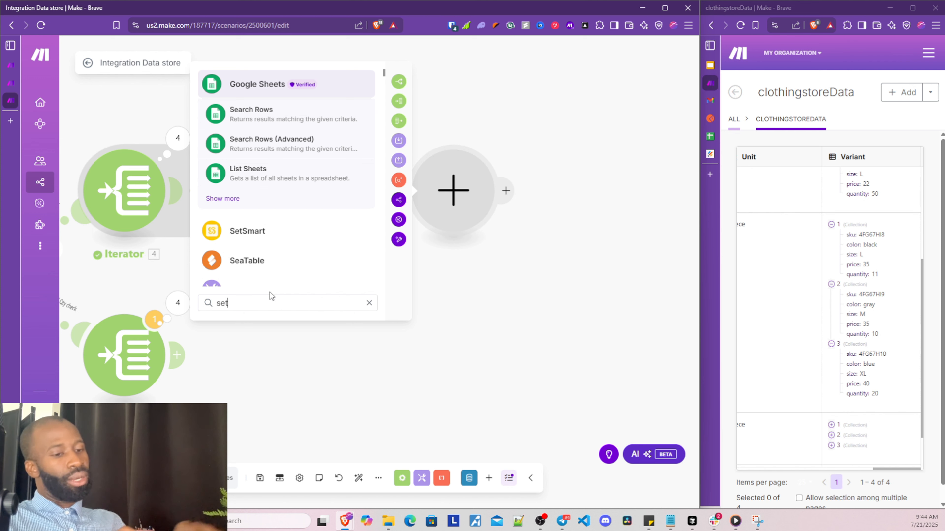
{"action": "type", "text": " va"}
{"action": "left_click", "coordinate": [267, 242]}
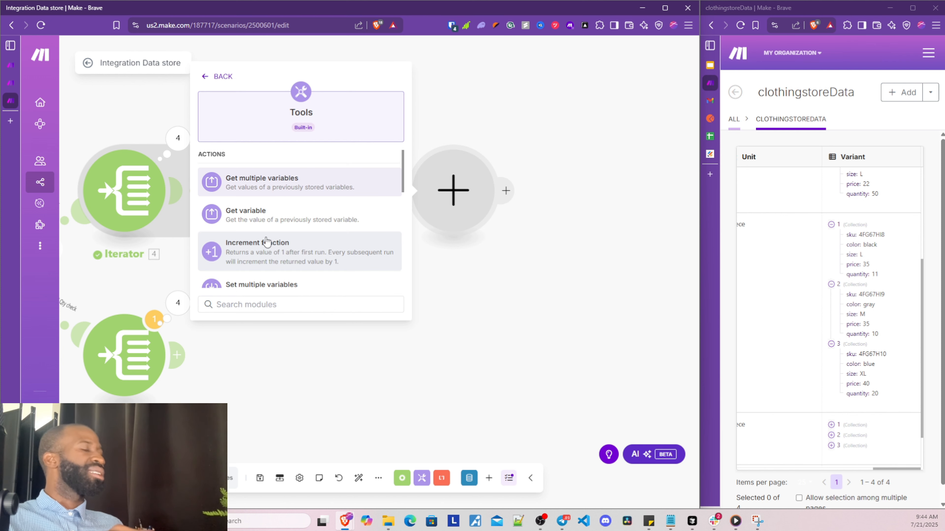
{"action": "scroll", "coordinate": [292, 215], "scroll_direction": "down", "scroll_amount": 2}
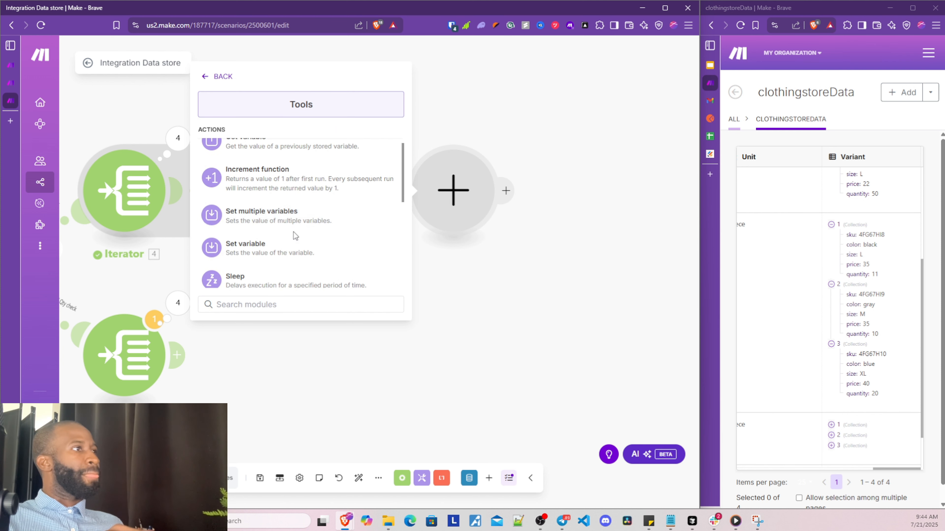
{"action": "left_click", "coordinate": [295, 217]}
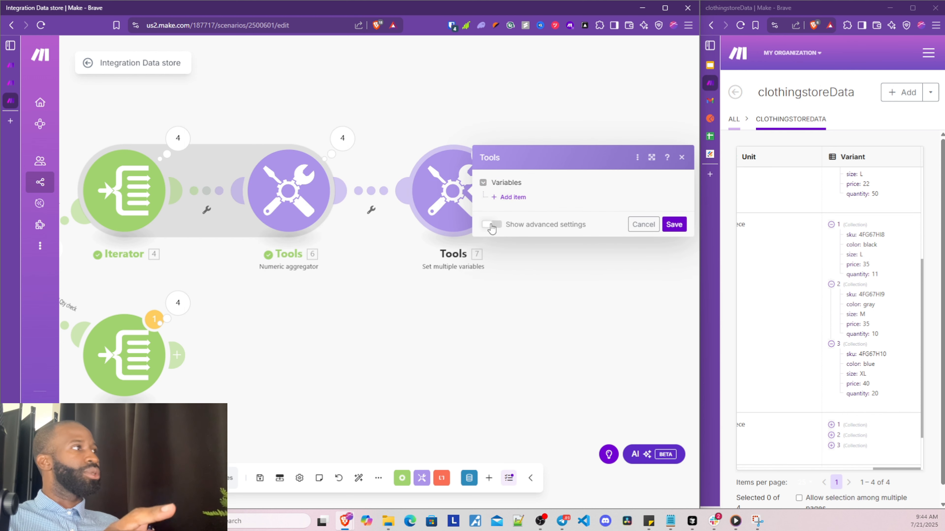
{"action": "left_click", "coordinate": [510, 197]}
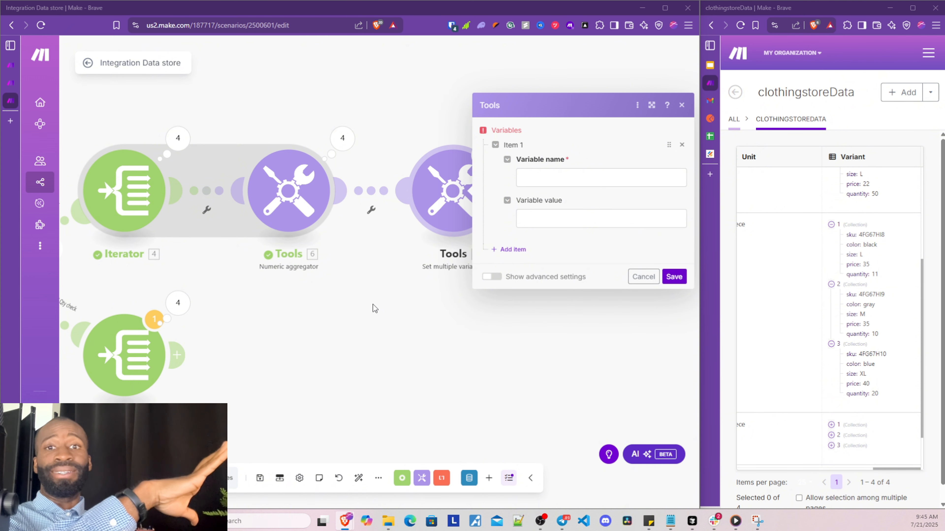
{"action": "left_click_drag", "start_coordinate": [460, 291], "coordinate": [370, 309]}
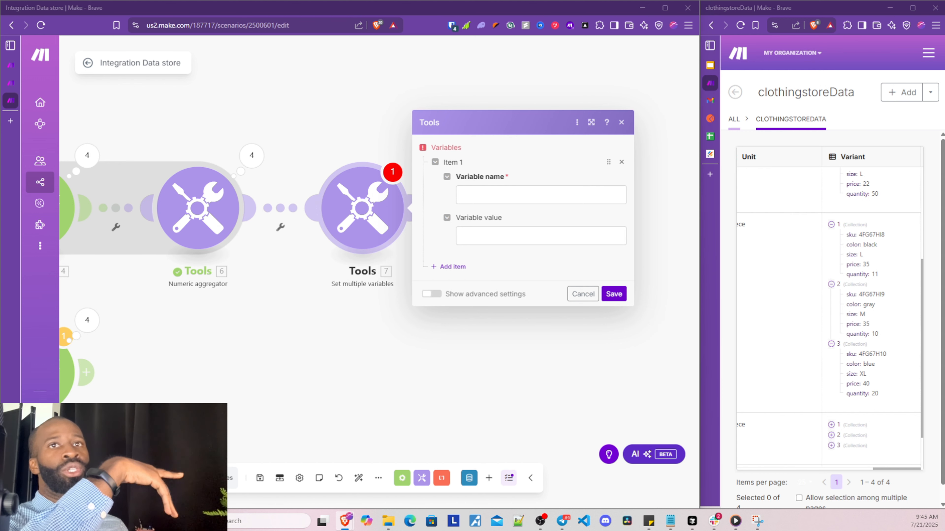
Delete the Set multiple variables module and put a Tools Set variable module in its slot
{"action": "right_click", "coordinate": [384, 216]}
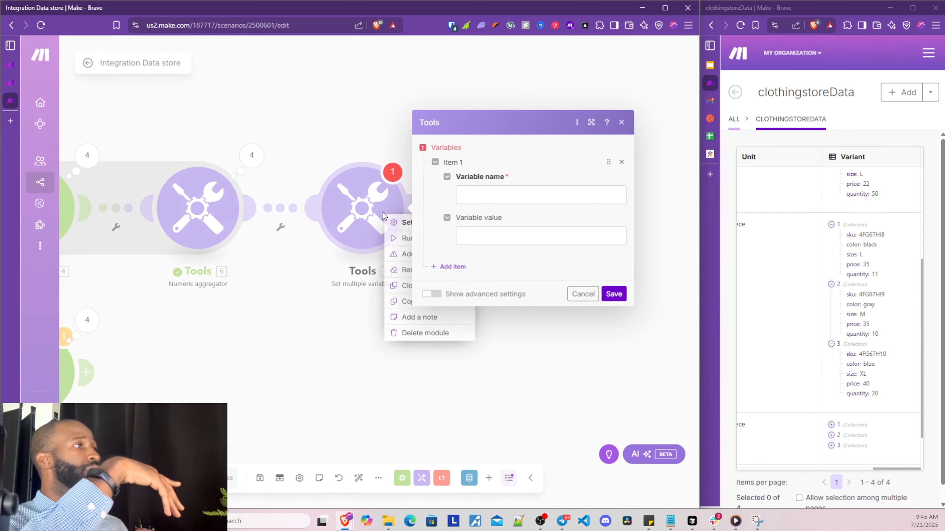
{"action": "left_click", "coordinate": [406, 333]}
{"action": "left_click", "coordinate": [354, 231]}
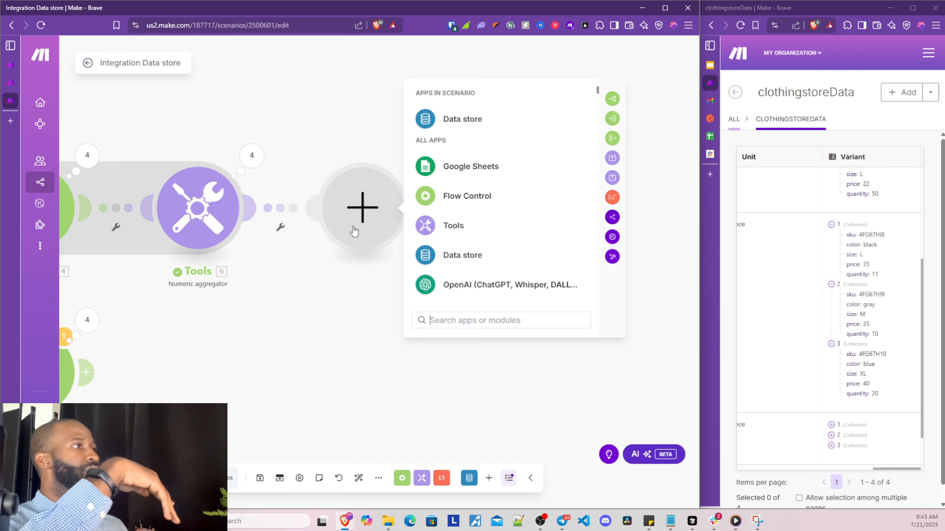
{"action": "left_click", "coordinate": [465, 226]}
{"action": "scroll", "coordinate": [495, 253], "scroll_direction": "down", "scroll_amount": 3}
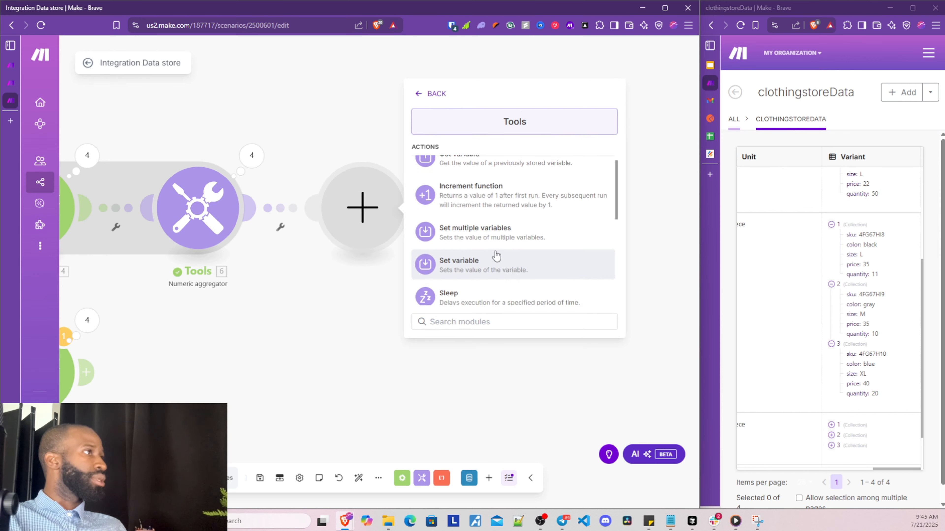
{"action": "scroll", "coordinate": [491, 253], "scroll_direction": "up", "scroll_amount": 2}
{"action": "scroll", "coordinate": [491, 254], "scroll_direction": "down", "scroll_amount": 2}
{"action": "left_click", "coordinate": [496, 260]}
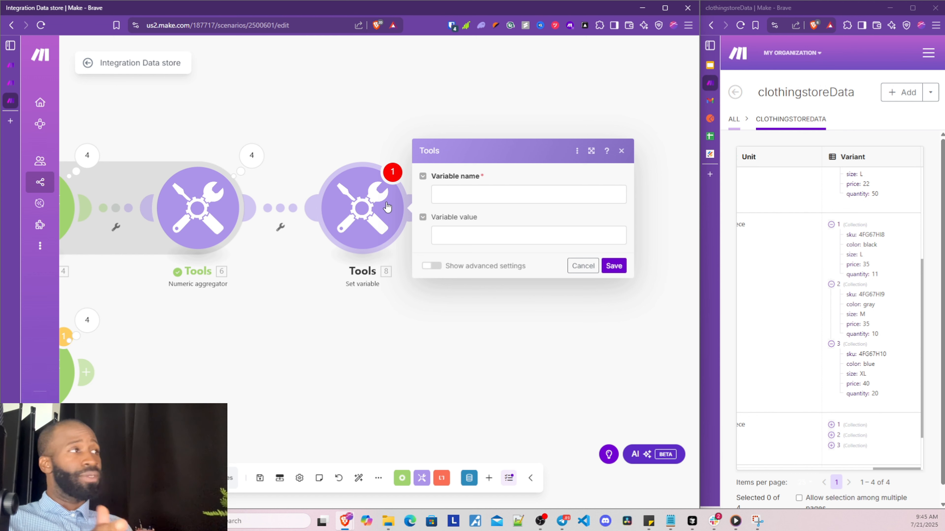
Name the variable 'total qty warning' and show advanced settings to reveal its One cycle lifetime
{"action": "left_click", "coordinate": [481, 187]}
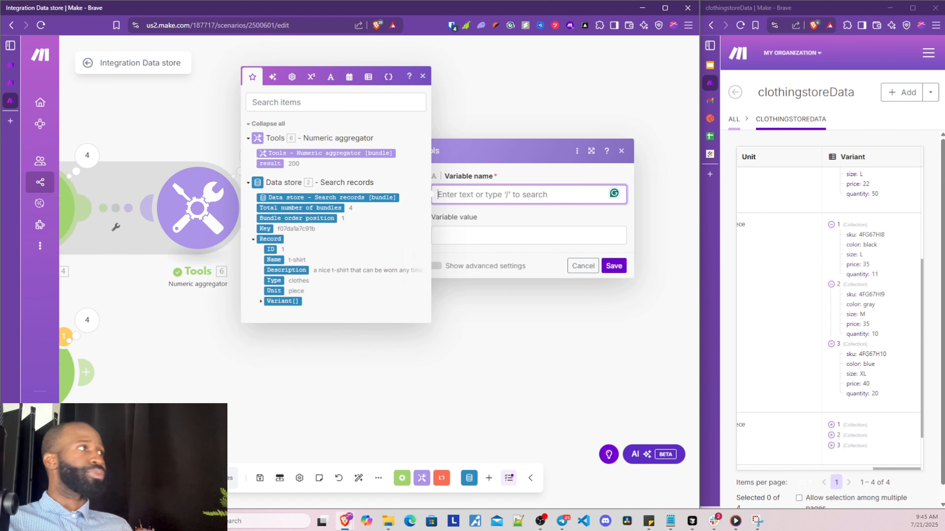
{"action": "left_click", "coordinate": [188, 264]}
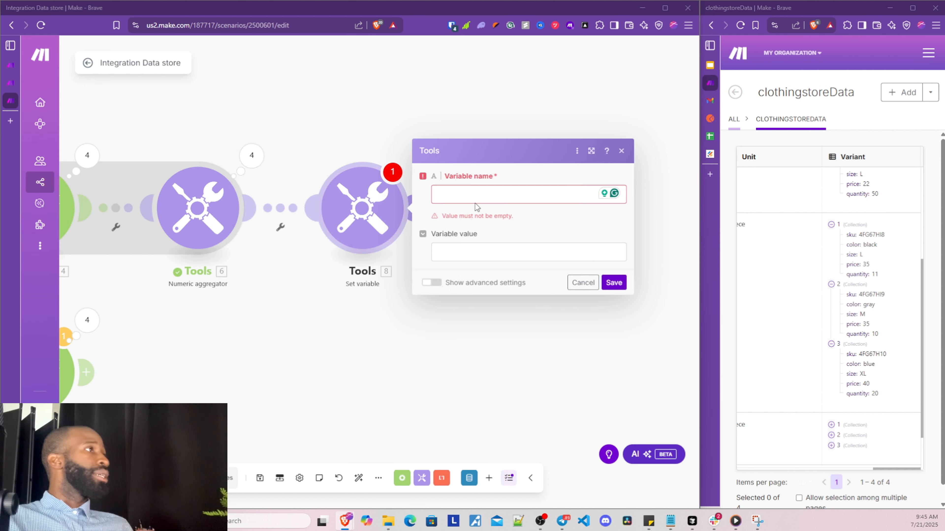
{"action": "left_click", "coordinate": [476, 193]}
{"action": "type", "text": "t"}
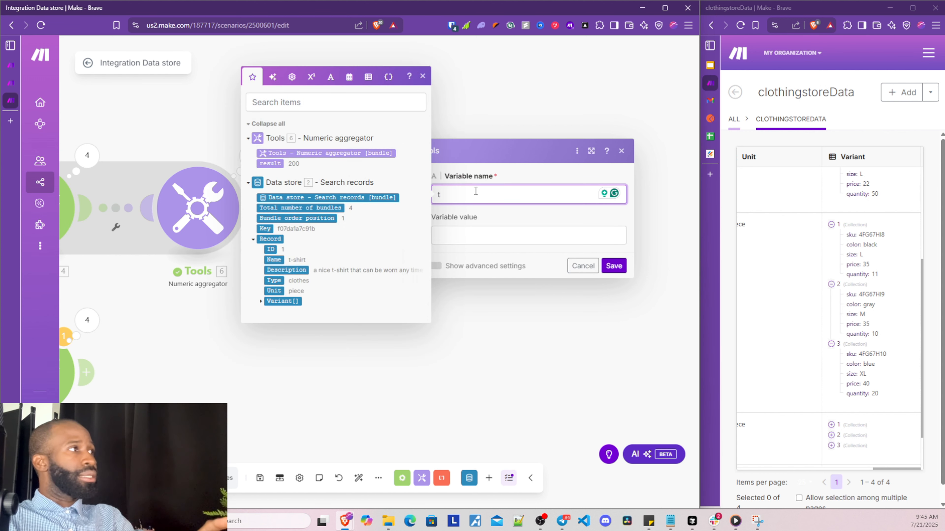
{"action": "type", "text": "otal qty q"}
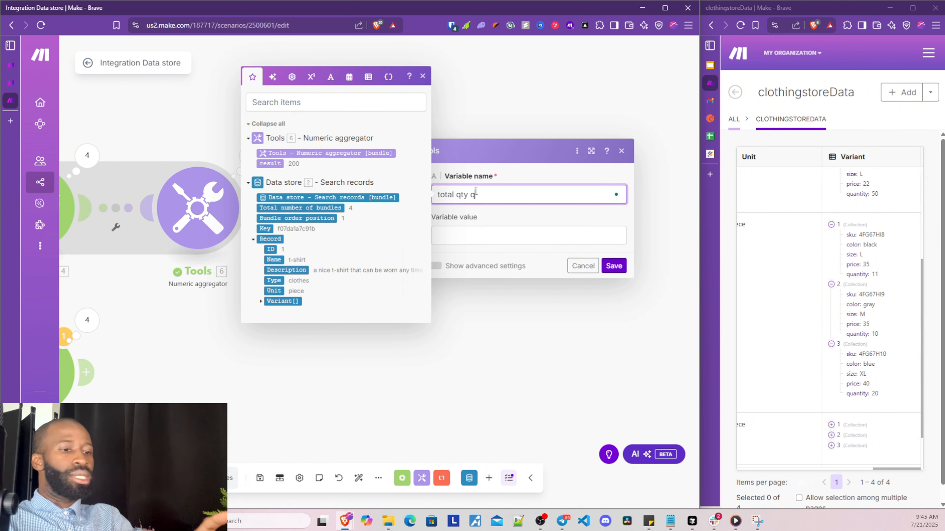
{"action": "key", "text": "BackSpace"}
{"action": "type", "text": "warning"}
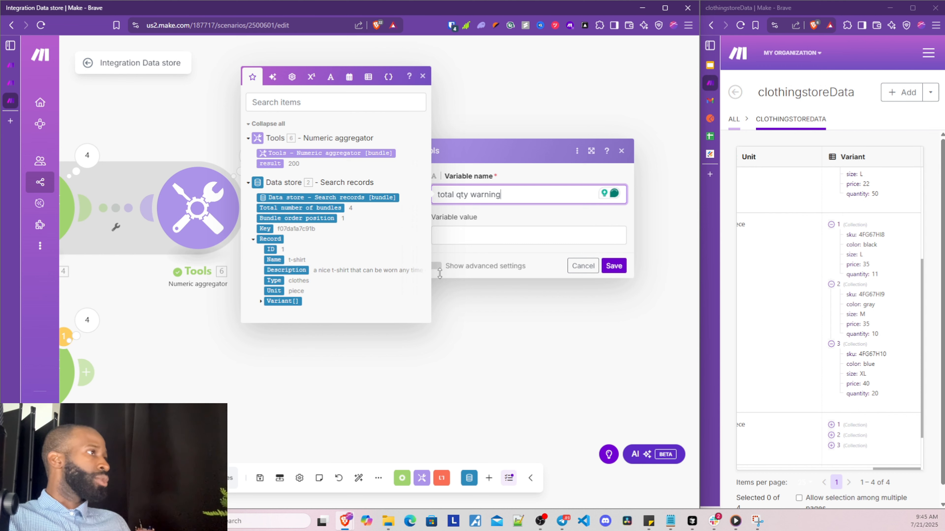
{"action": "left_click", "coordinate": [437, 267]}
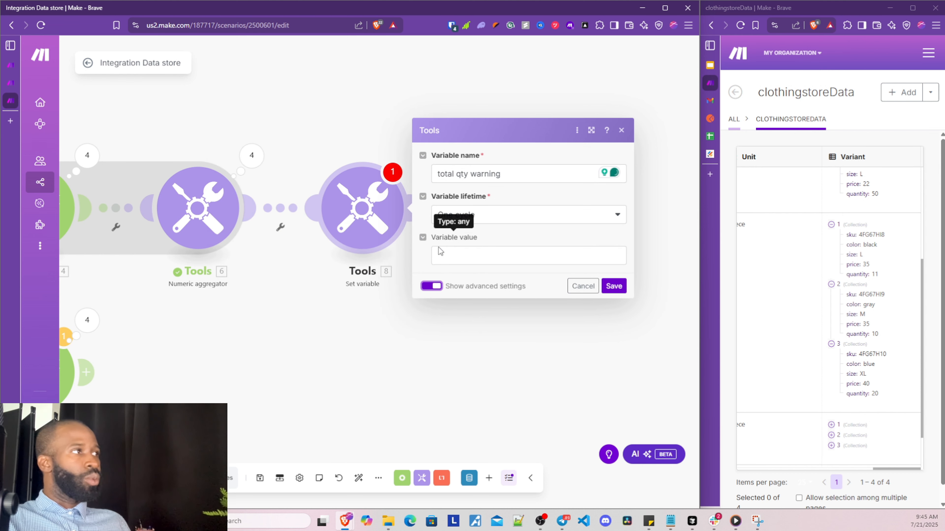
{"action": "left_click", "coordinate": [452, 255]}
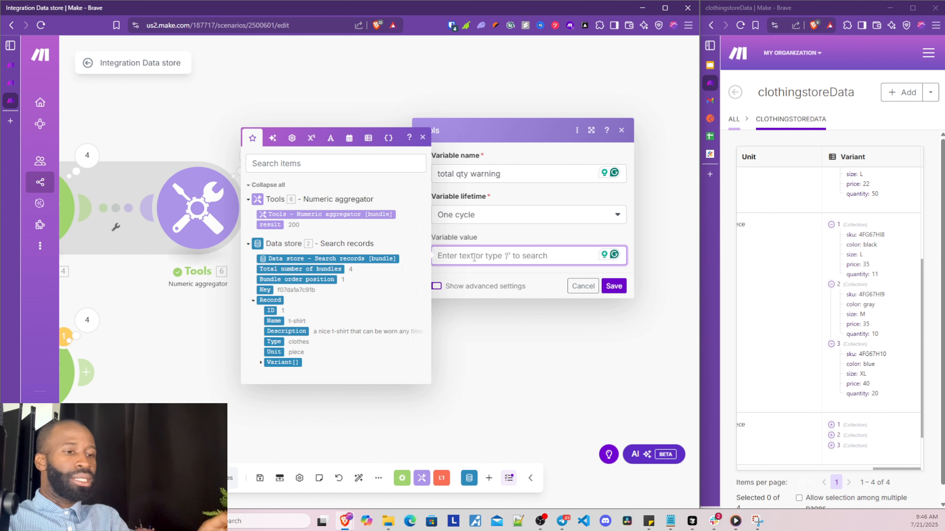
Write 'Total Quantity for product ID =' with mapped ID and Name, ending 'is lower than 50!.'
{"action": "type", "text": "Total Quant"}
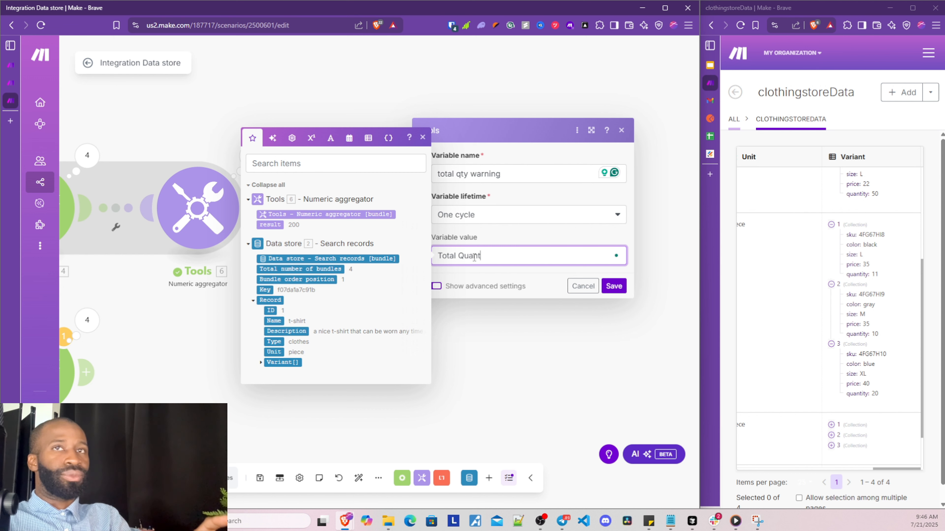
{"action": "type", "text": "ity for product"}
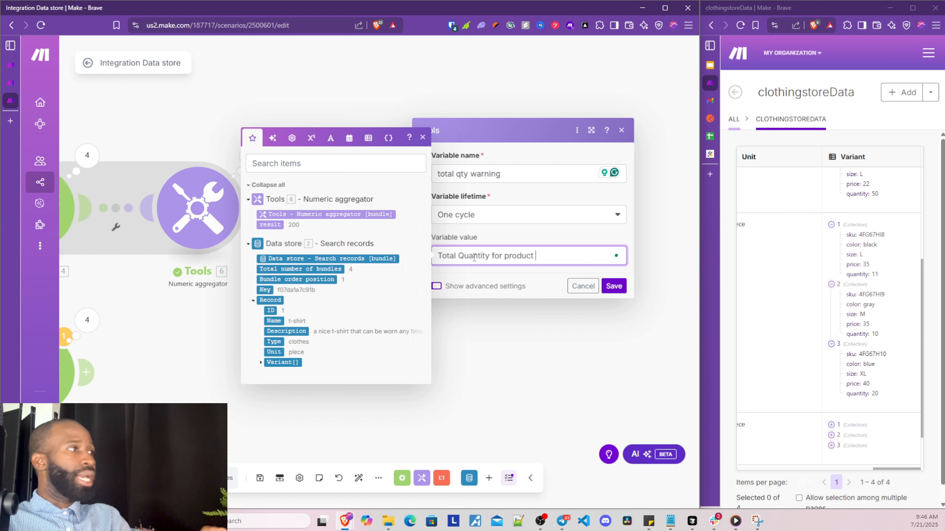
{"action": "type", "text": " i"}
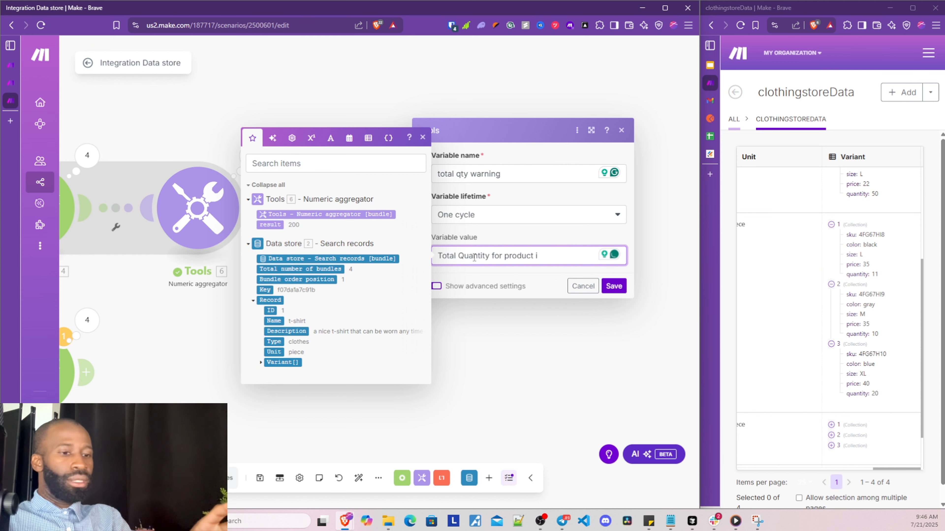
{"action": "type", "text": "D"}
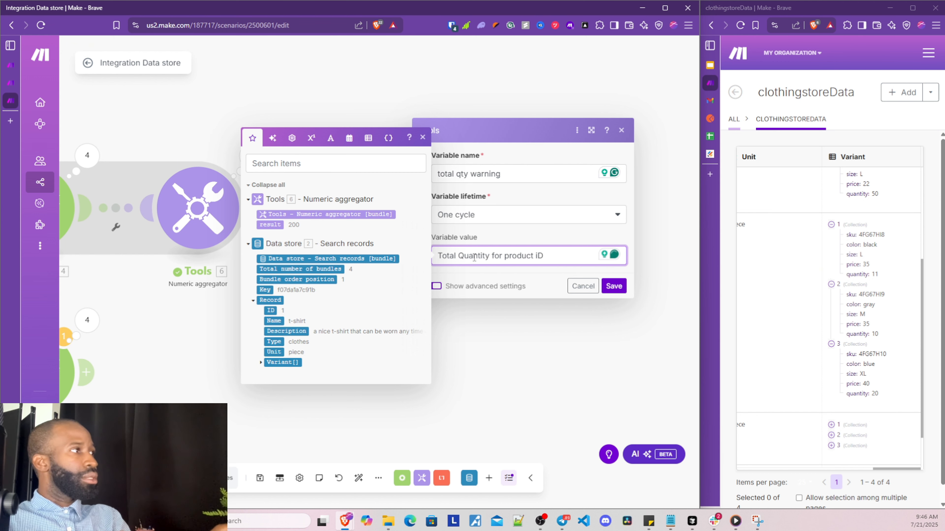
{"action": "key", "text": "BackSpace"}
{"action": "key", "text": "BackSpace"}
{"action": "type", "text": "ID -"}
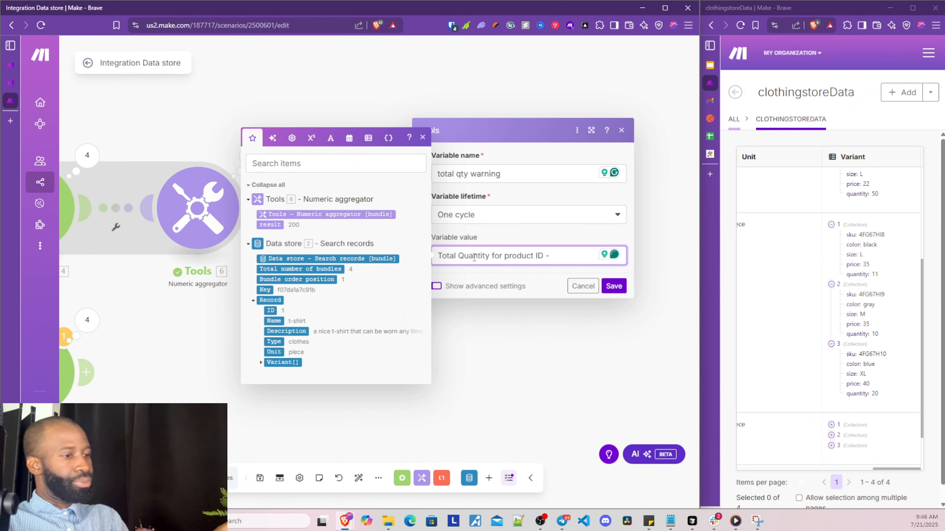
{"action": "key", "text": "BackSpace"}
{"action": "key", "text": "BackSpace"}
{"action": "type", "text": "="}
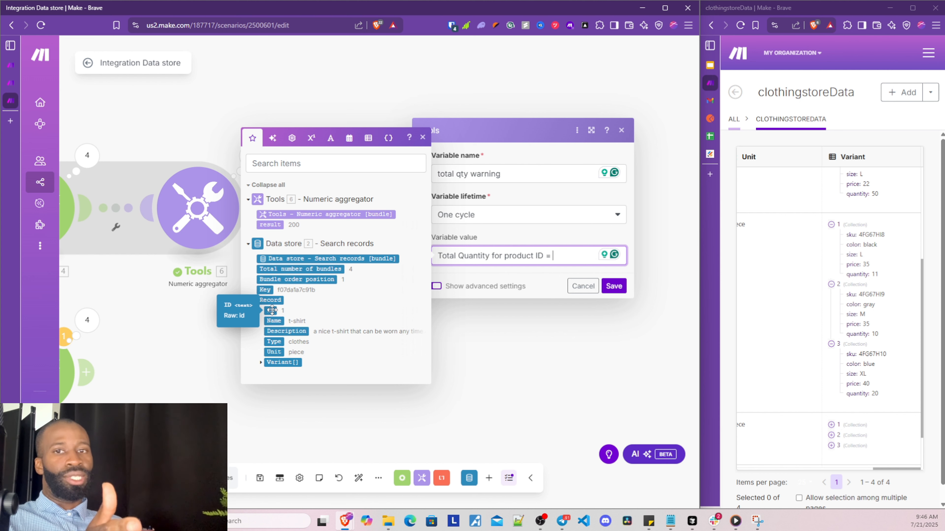
{"action": "left_click", "coordinate": [271, 310]}
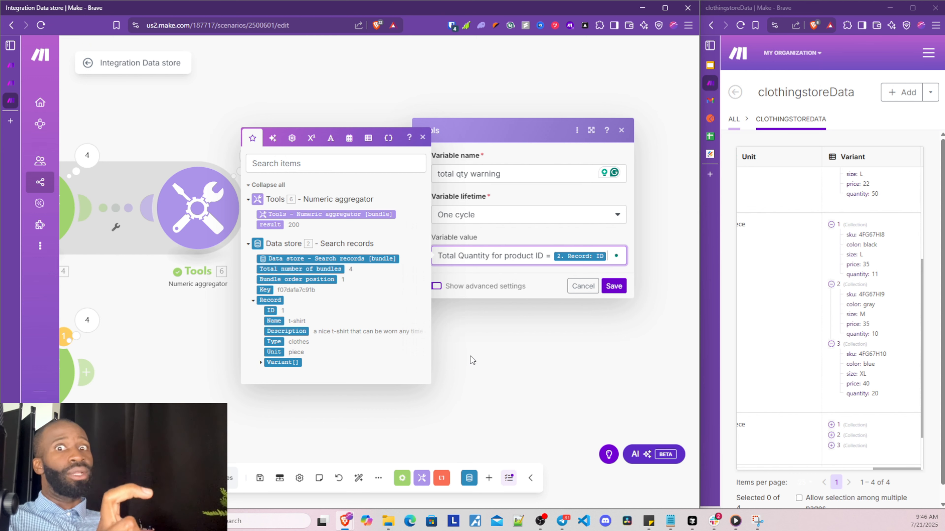
{"action": "type", "text": "("}
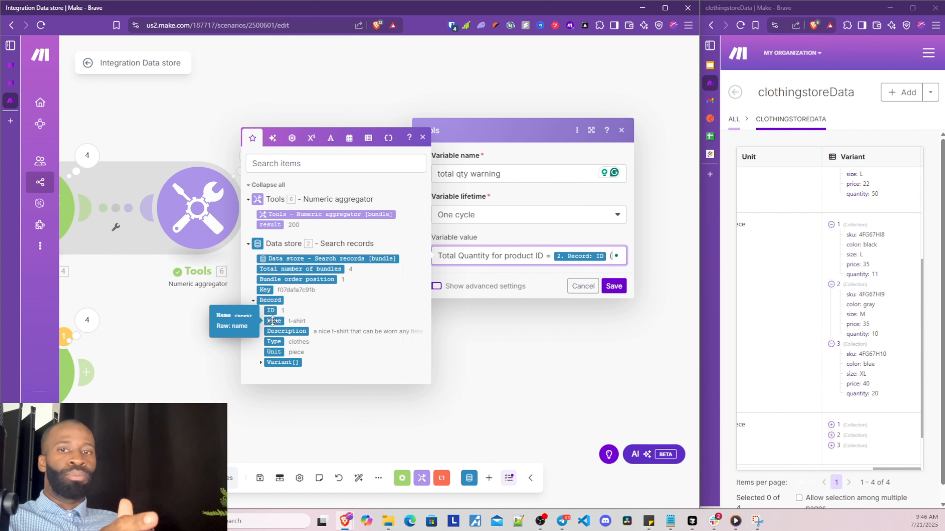
{"action": "left_click", "coordinate": [273, 321]}
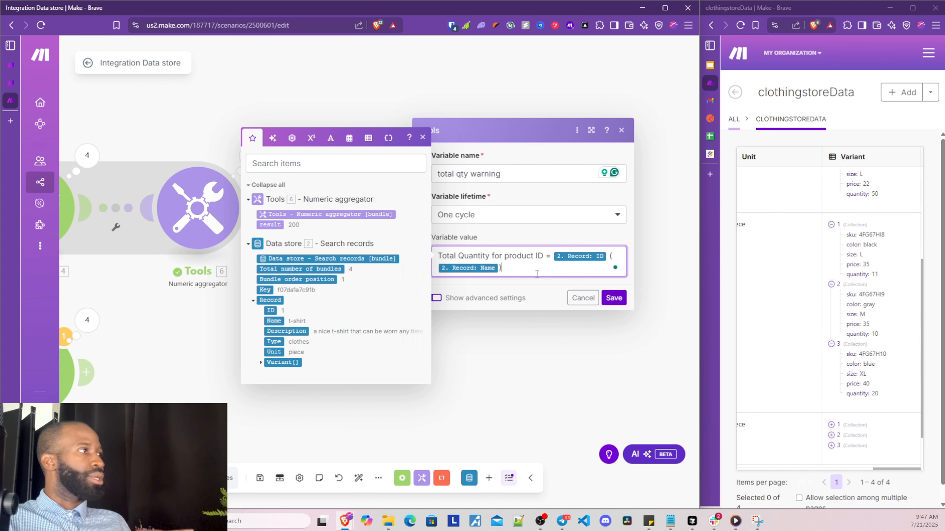
{"action": "type", "text": "is "}
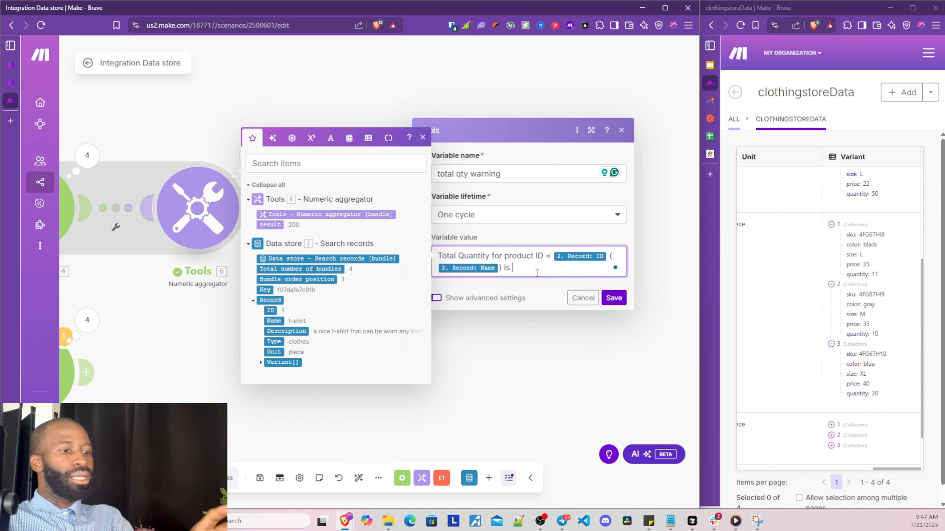
{"action": "type", "text": "lower than "}
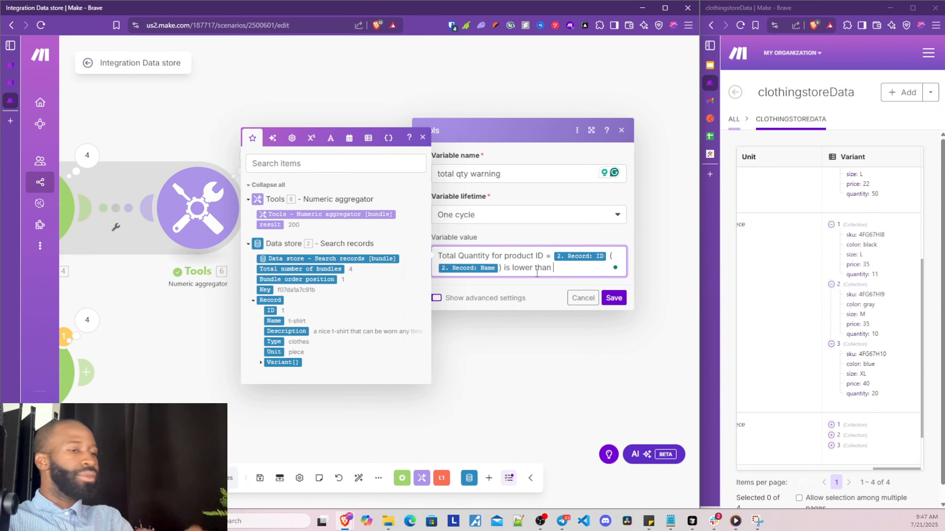
{"action": "type", "text": "50"}
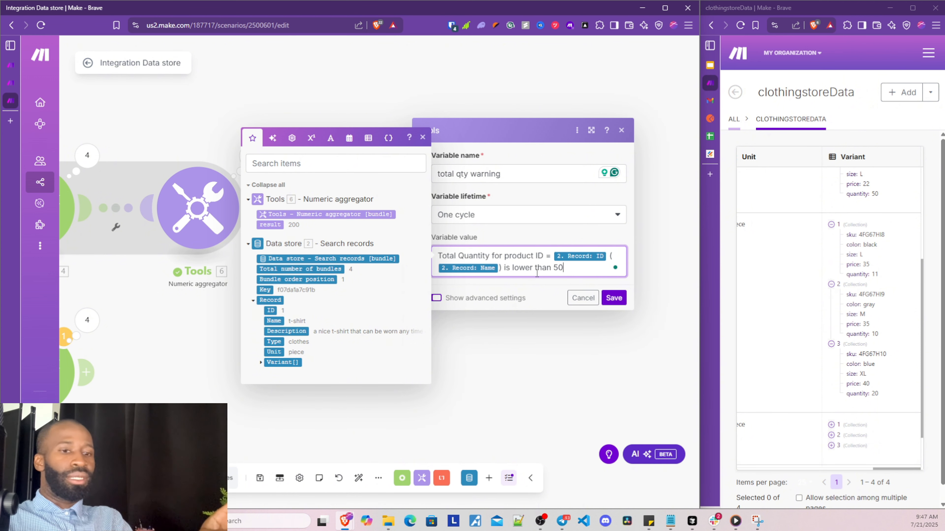
{"action": "type", "text": "!."}
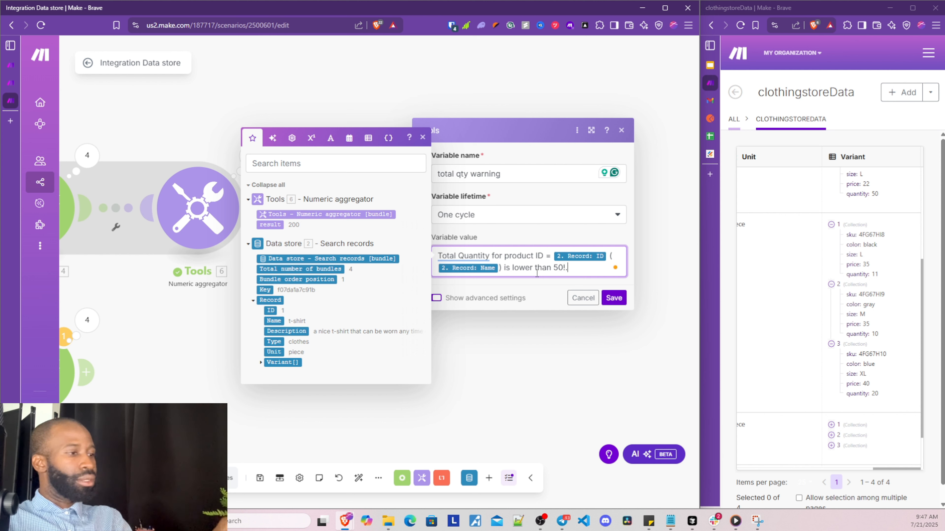
Add a second line 'Cureent Quantity - =' with the aggregated result, and save
{"action": "key", "text": "Return"}
{"action": "type", "text": "Cure"}
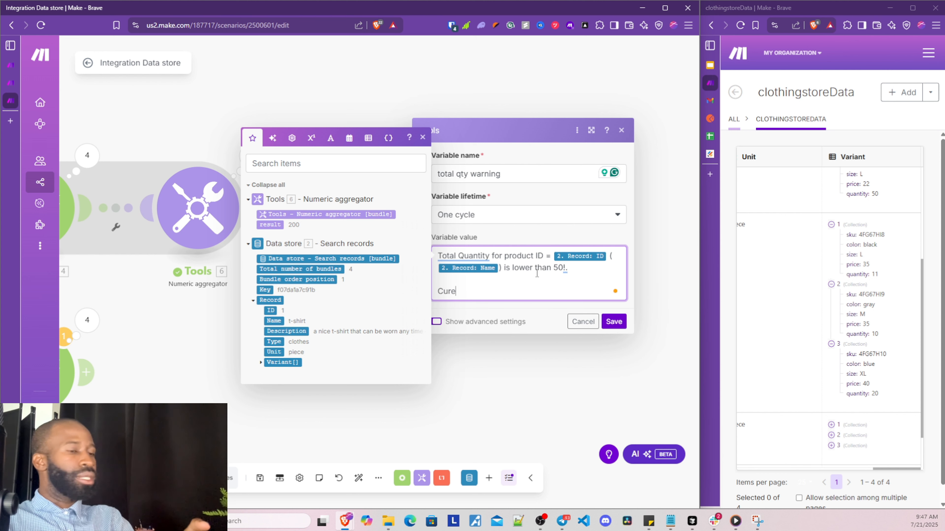
{"action": "type", "text": "ent Qu"}
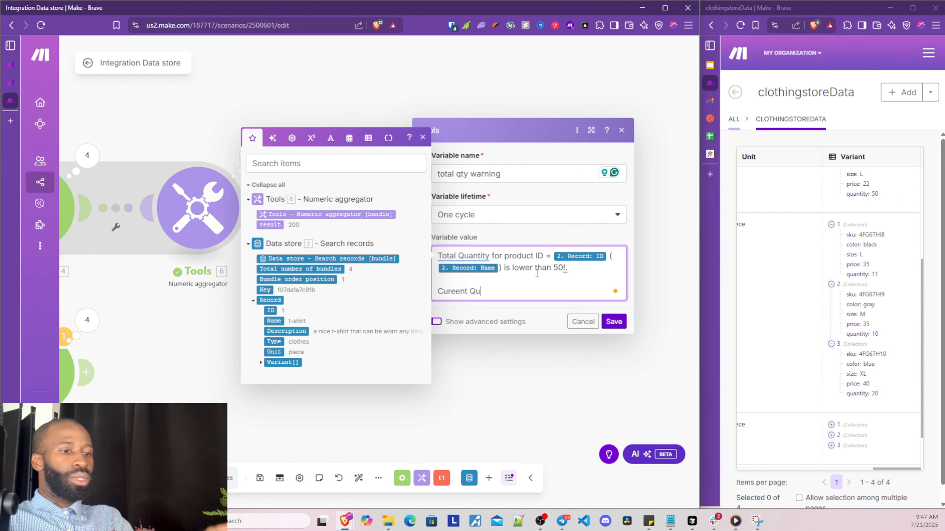
{"action": "type", "text": "ant"}
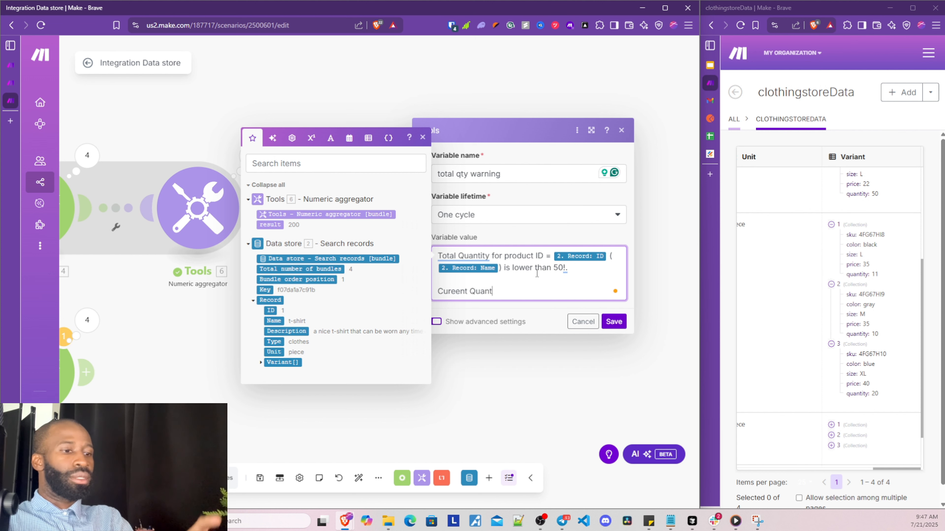
{"action": "type", "text": "ity"}
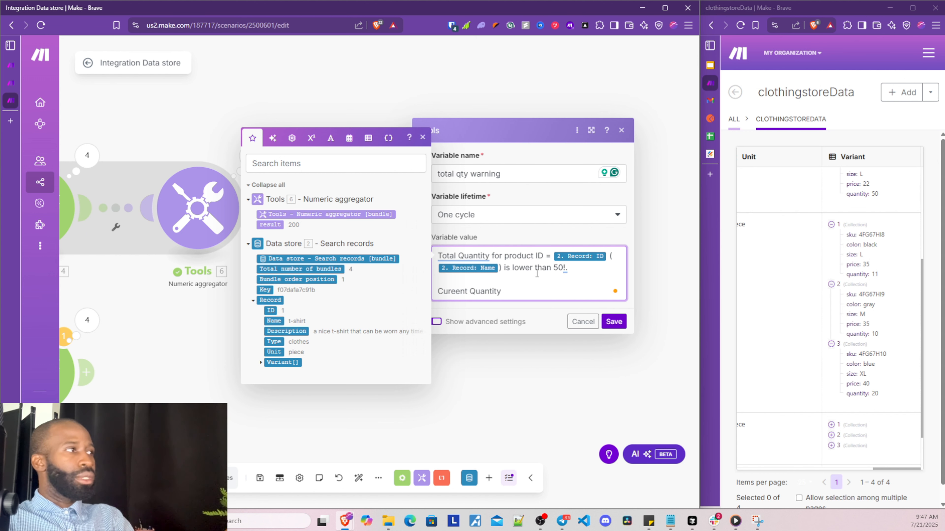
{"action": "type", "text": " -  ="}
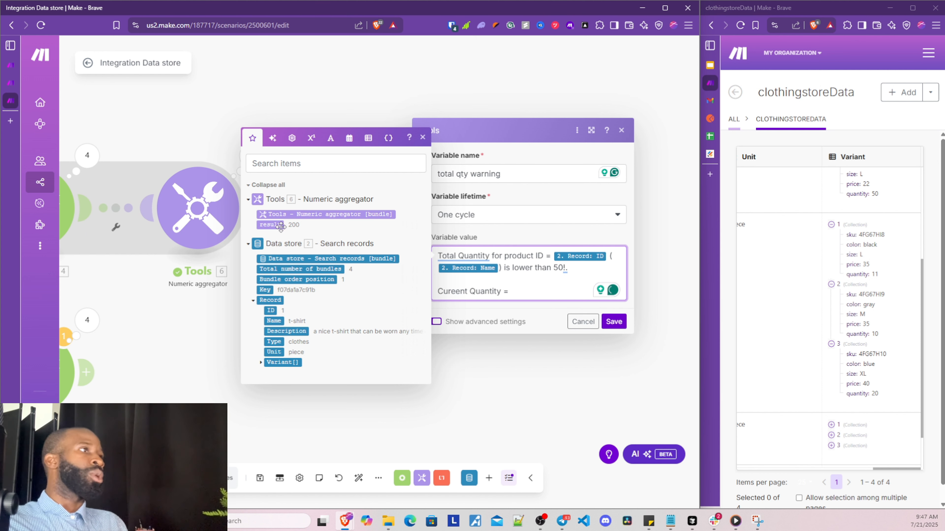
{"action": "left_click", "coordinate": [280, 225]}
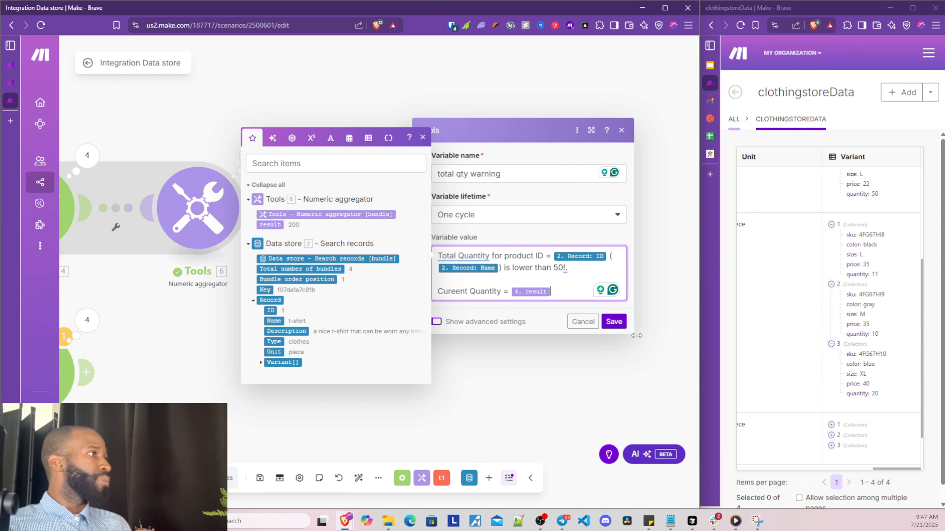
{"action": "left_click", "coordinate": [618, 323]}
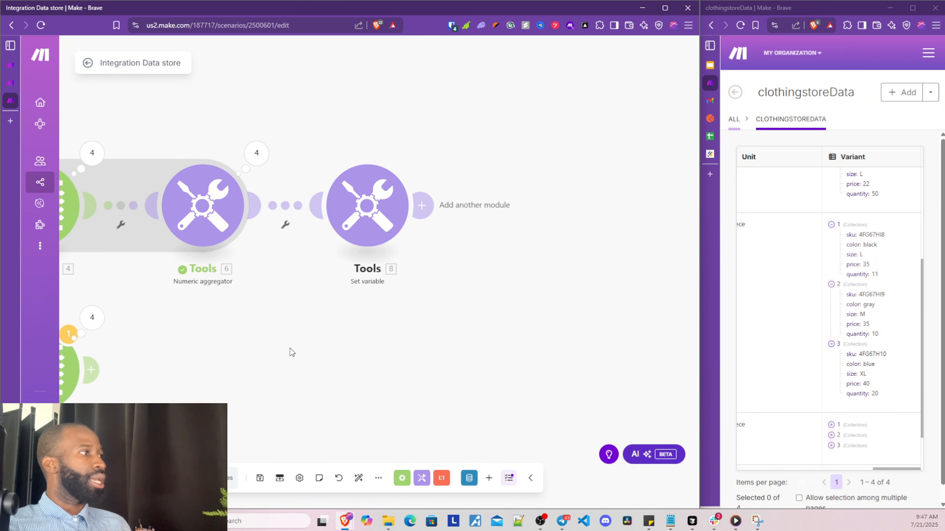
Set up a filter on the link into Set variable labelled 'less than or equal to 50?'
{"action": "left_click_drag", "start_coordinate": [291, 352], "coordinate": [414, 320]}
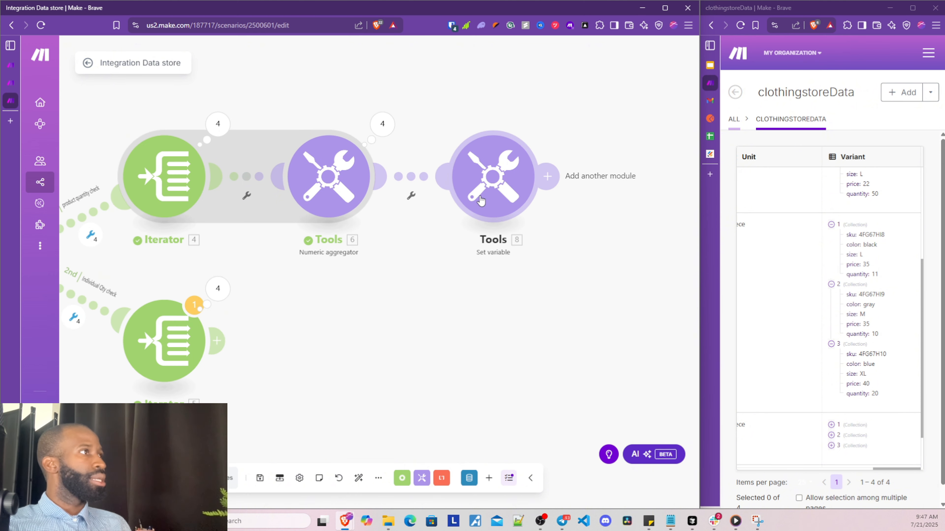
{"action": "left_click", "coordinate": [412, 195]}
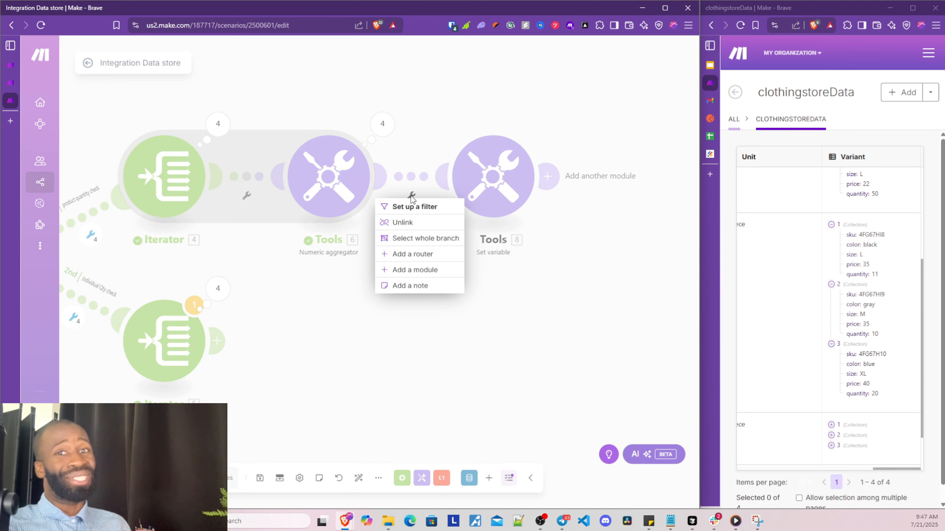
{"action": "left_click", "coordinate": [412, 207]}
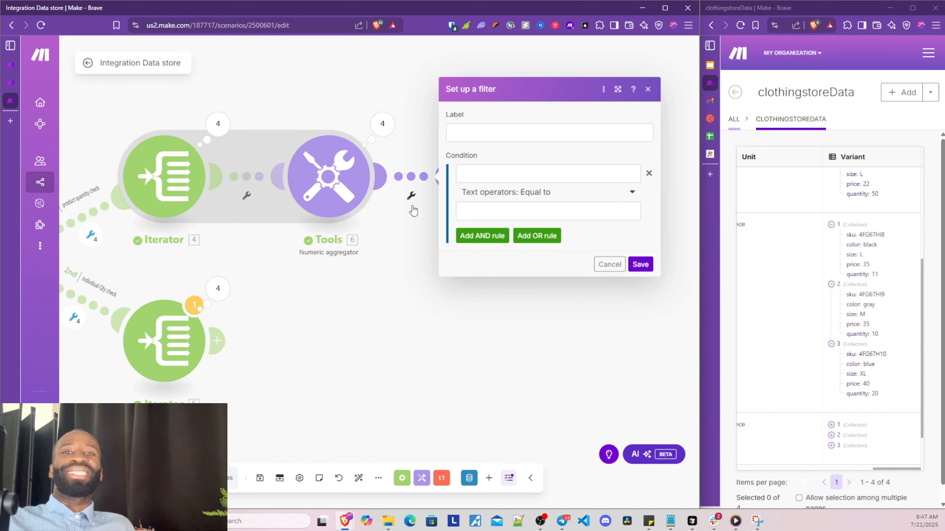
{"action": "left_click", "coordinate": [517, 135]}
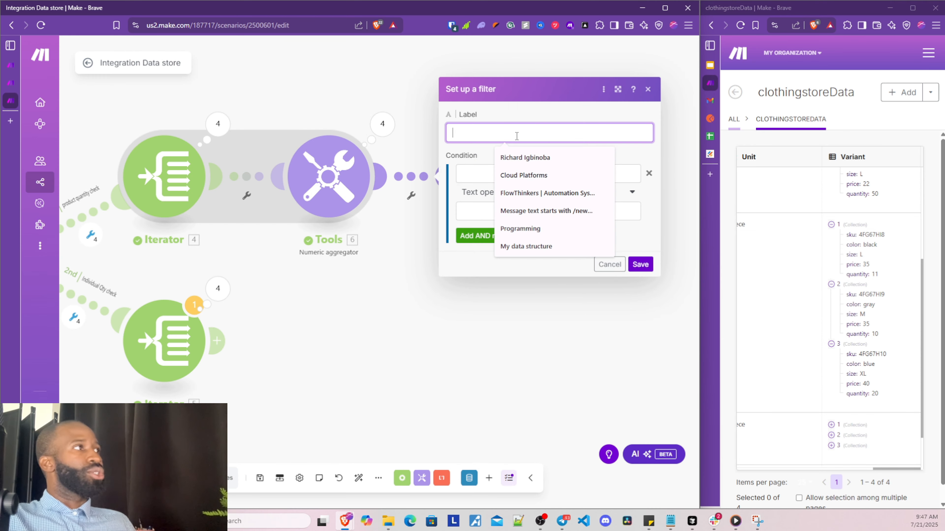
{"action": "type", "text": "less th"}
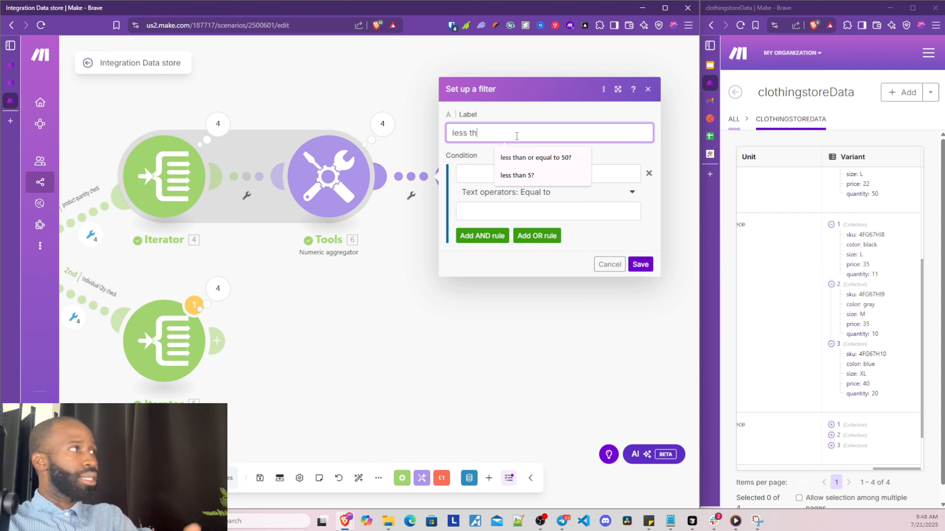
{"action": "type", "text": "an "}
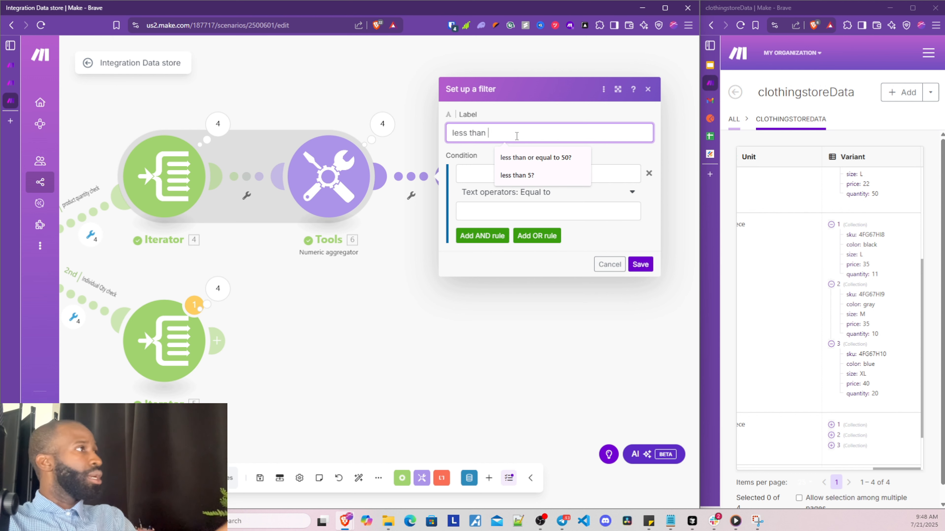
{"action": "type", "text": "or"}
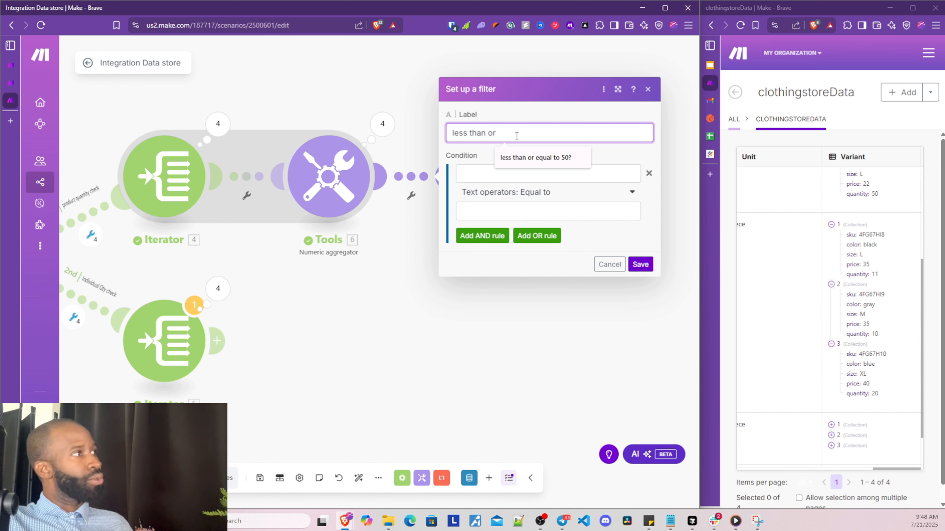
{"action": "left_click", "coordinate": [516, 158]}
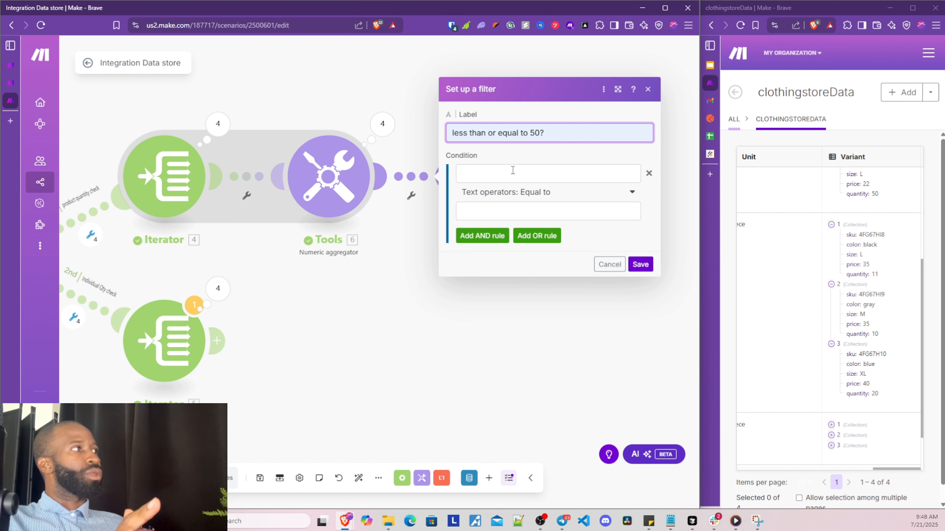
Make the filter condition 6. result Numeric less than or equal to 50 and save it
{"action": "left_click", "coordinate": [543, 177]}
{"action": "left_click", "coordinate": [293, 143]}
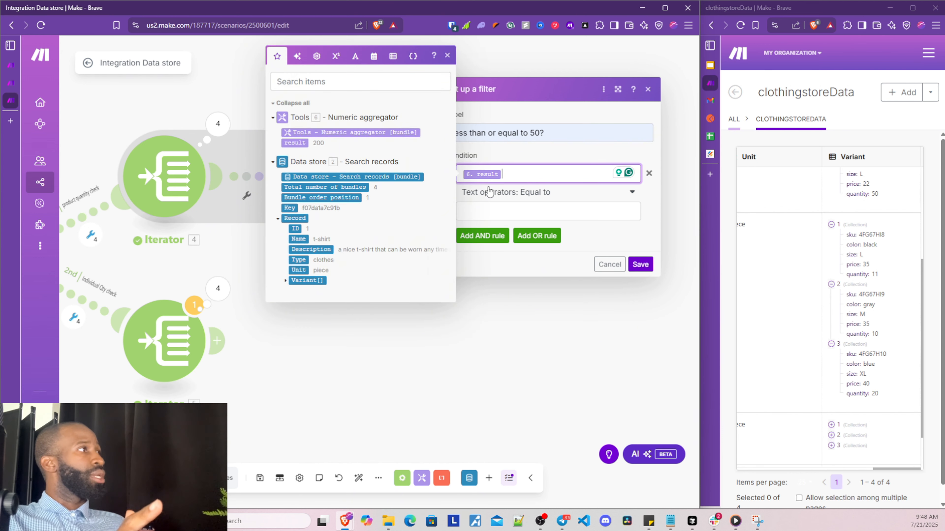
{"action": "left_click", "coordinate": [540, 195]}
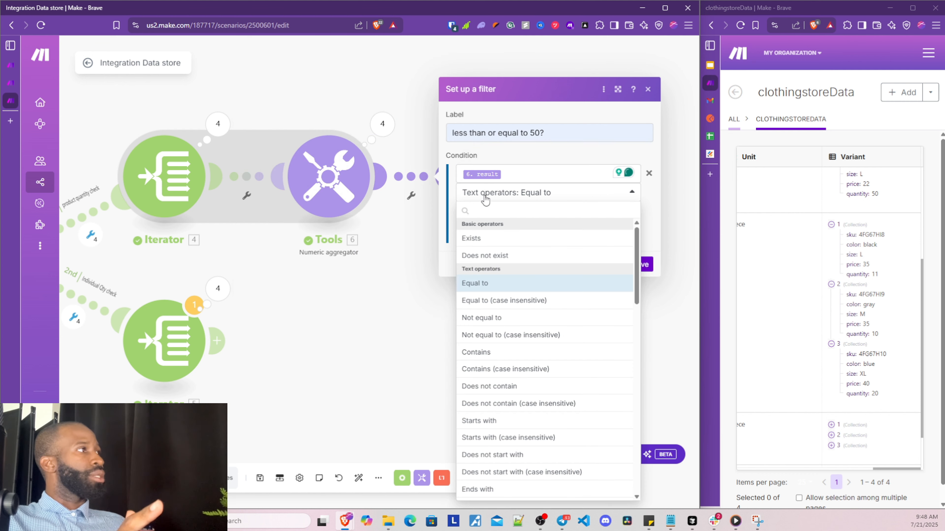
{"action": "scroll", "coordinate": [482, 323], "scroll_direction": "down", "scroll_amount": 10}
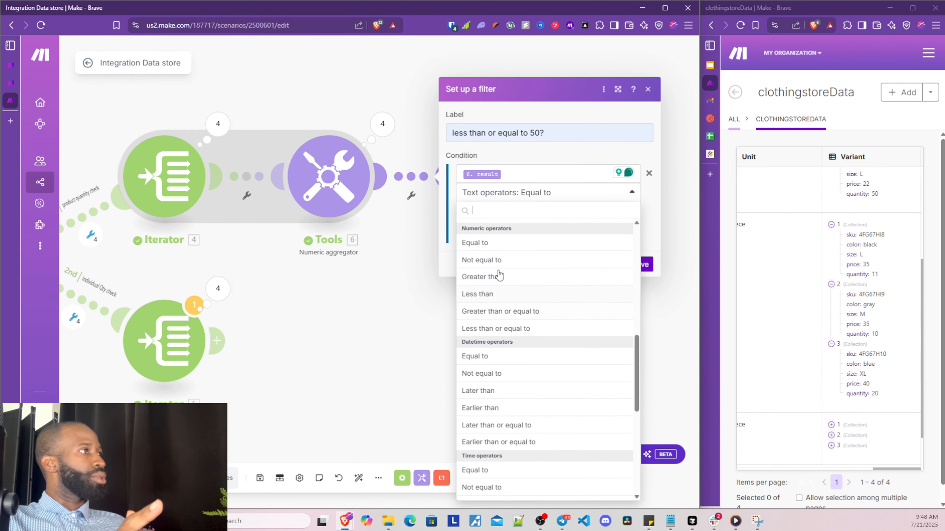
{"action": "left_click", "coordinate": [496, 329]}
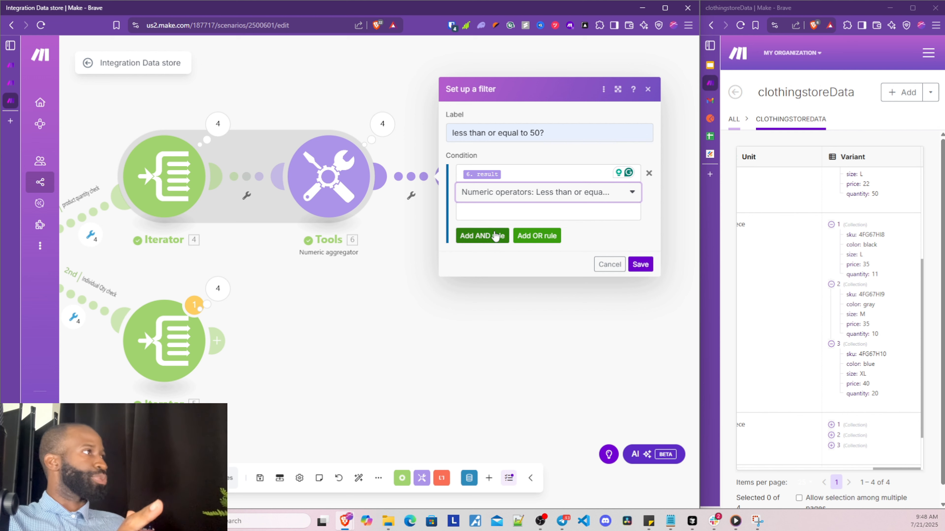
{"action": "left_click", "coordinate": [499, 214]}
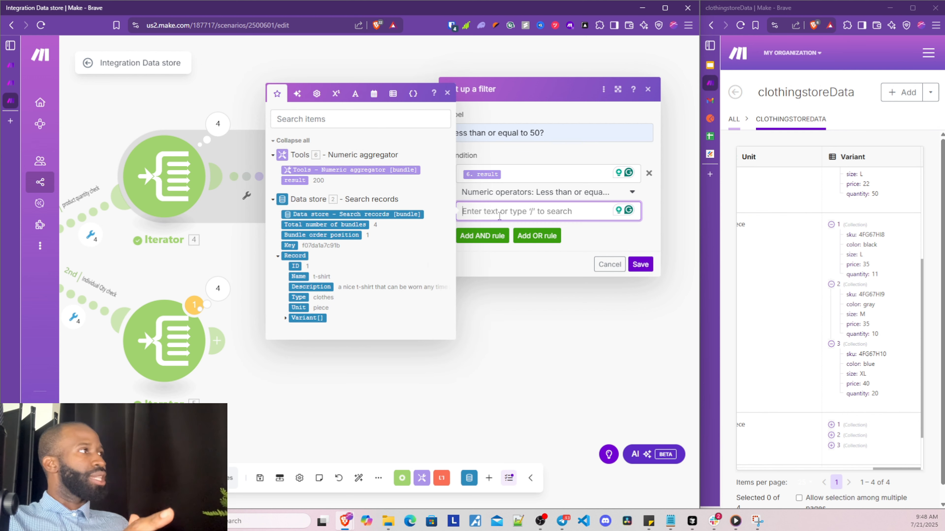
{"action": "type", "text": "50"}
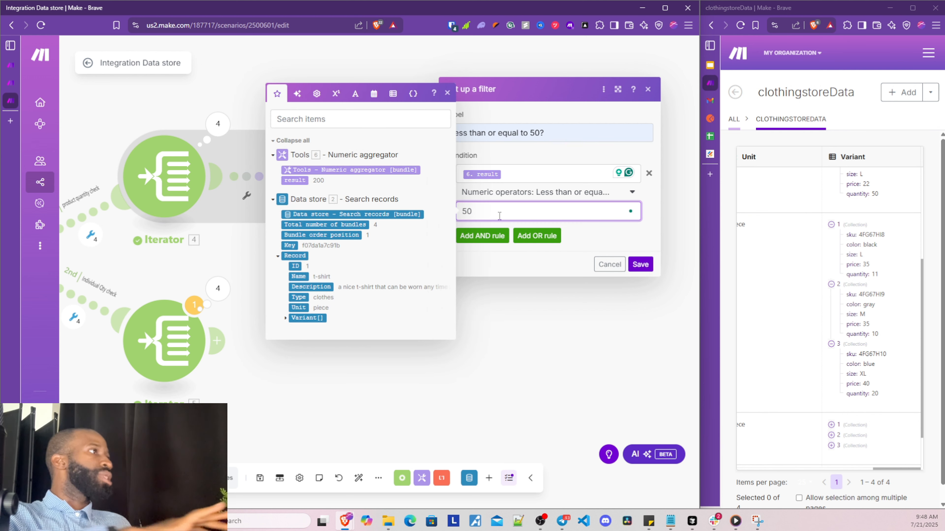
{"action": "left_click", "coordinate": [640, 265]}
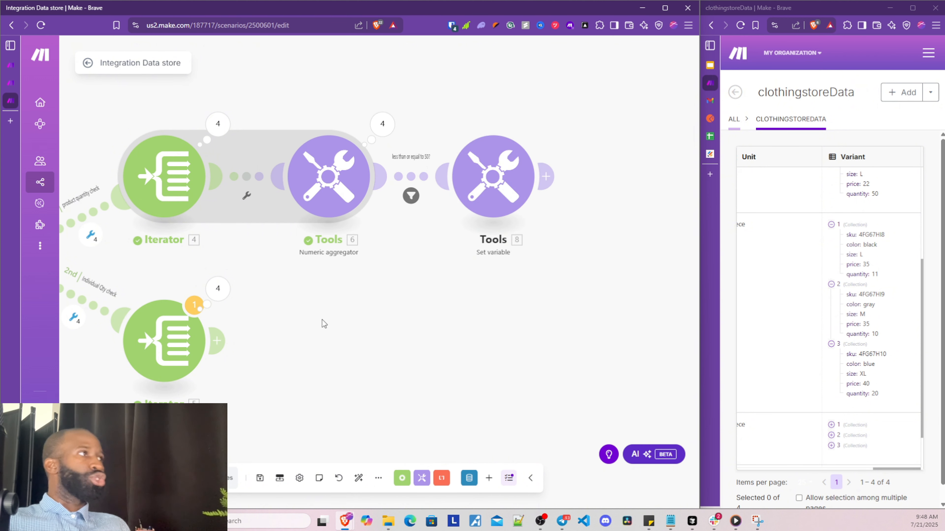
Run the scenario once despite the iterator warning and review the router branches
{"action": "scroll", "coordinate": [329, 320], "scroll_direction": "down", "scroll_amount": 1}
{"action": "left_click_drag", "start_coordinate": [329, 320], "coordinate": [373, 307]}
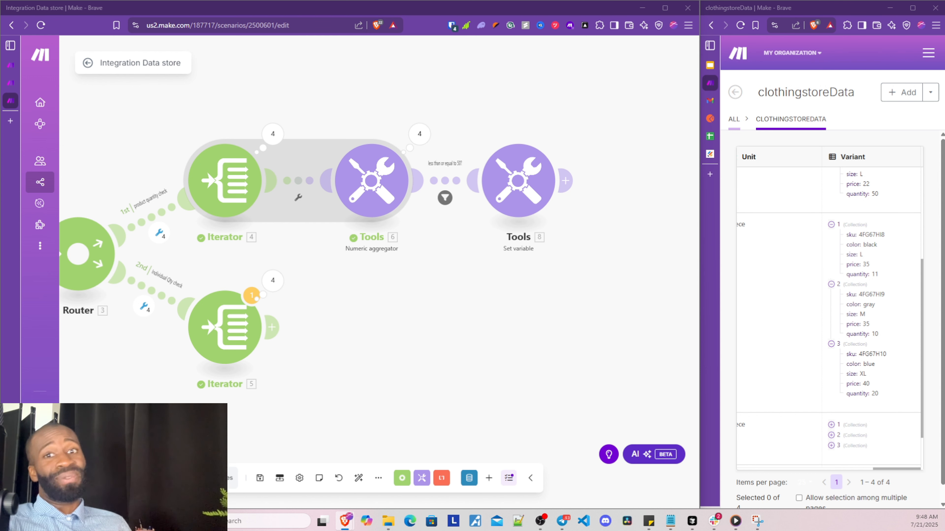
{"action": "left_click_drag", "start_coordinate": [281, 422], "coordinate": [321, 412]}
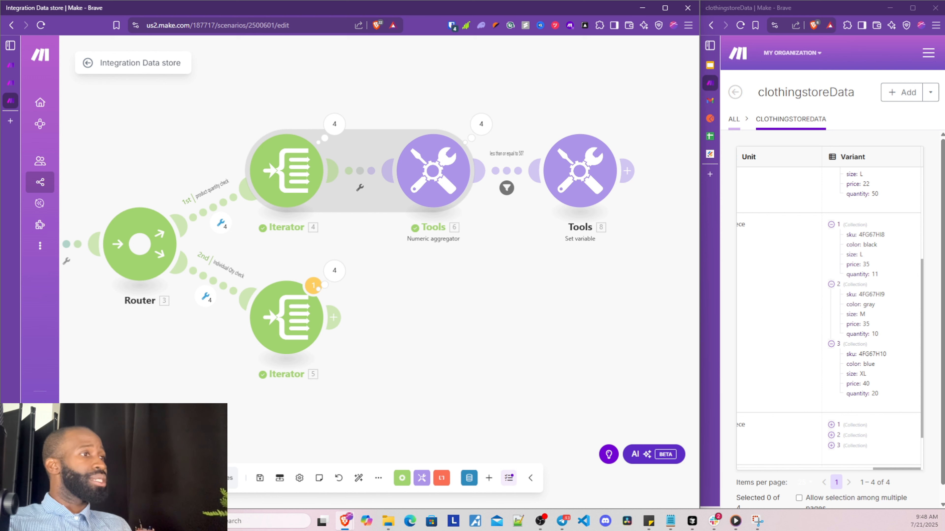
{"action": "left_click", "coordinate": [108, 478]}
{"action": "left_click", "coordinate": [429, 319]}
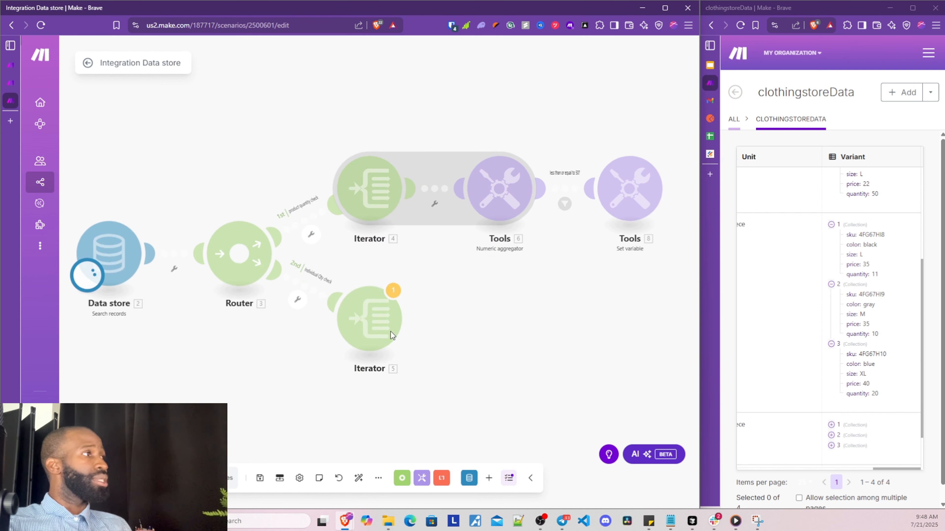
{"action": "left_click_drag", "start_coordinate": [520, 329], "coordinate": [462, 333]}
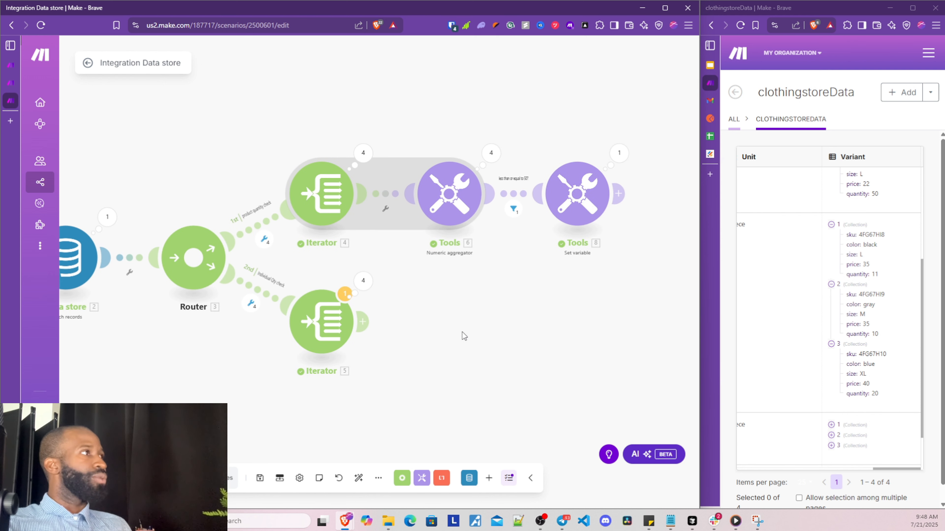
{"action": "left_click_drag", "start_coordinate": [519, 314], "coordinate": [476, 329]}
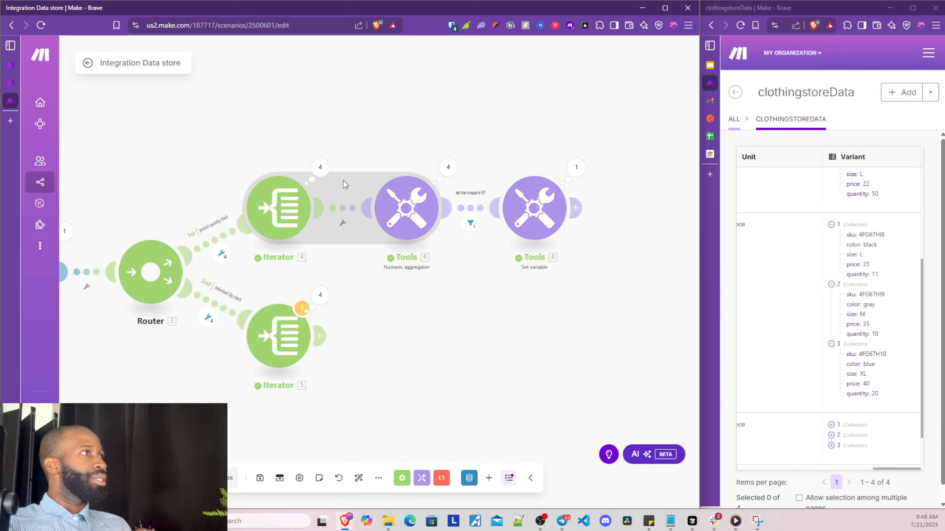
{"action": "left_click", "coordinate": [448, 168]}
{"action": "left_click", "coordinate": [508, 152]}
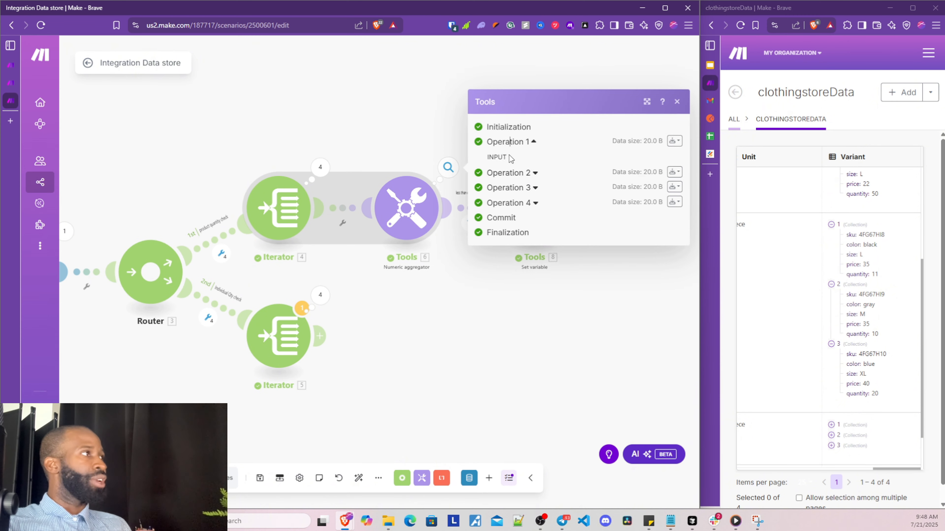
{"action": "left_click", "coordinate": [528, 210]}
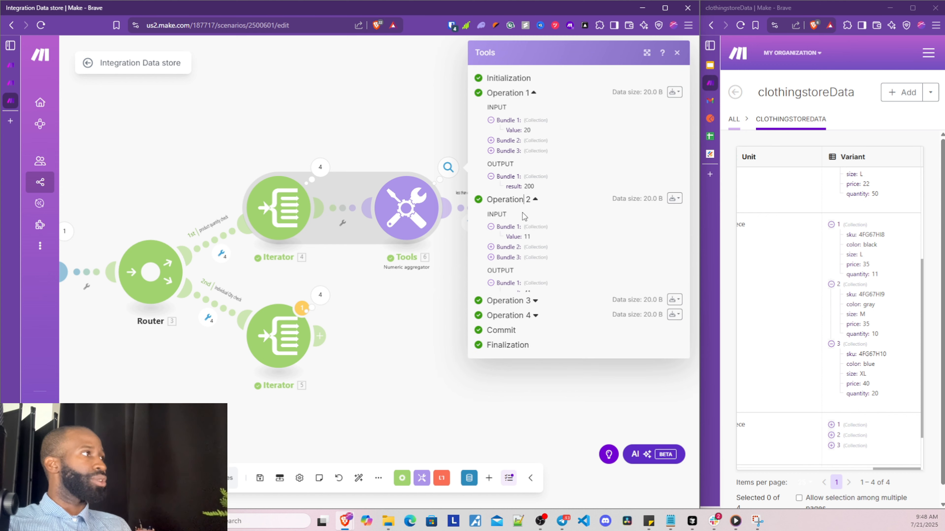
{"action": "double_click", "coordinate": [526, 293]}
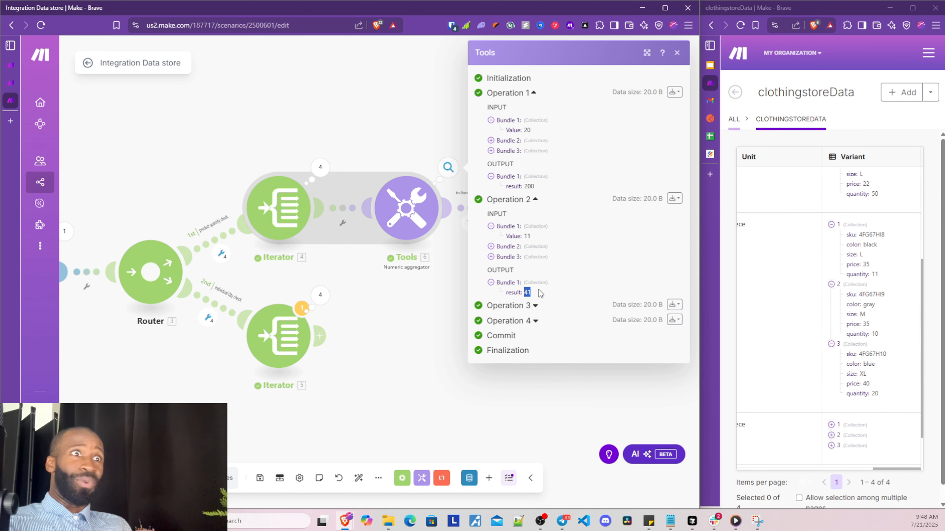
{"action": "left_click", "coordinate": [494, 306]}
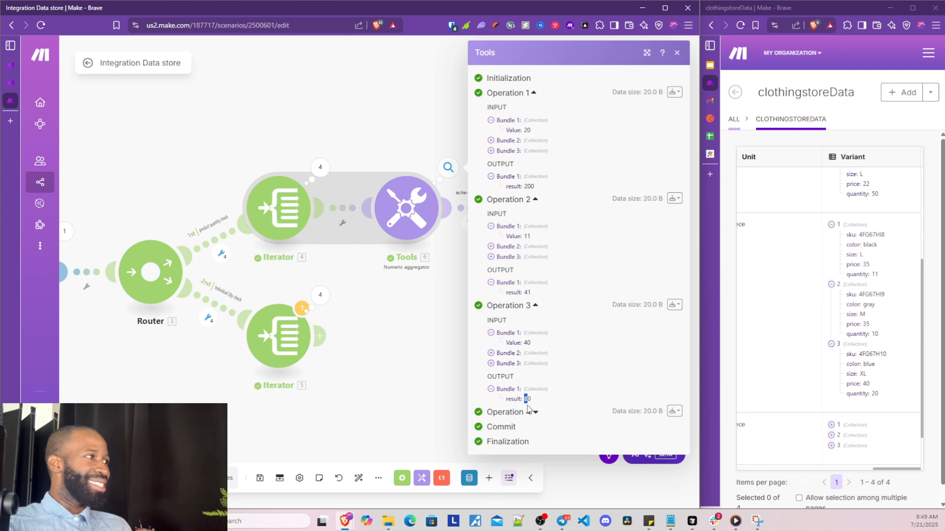
{"action": "left_click", "coordinate": [506, 411]}
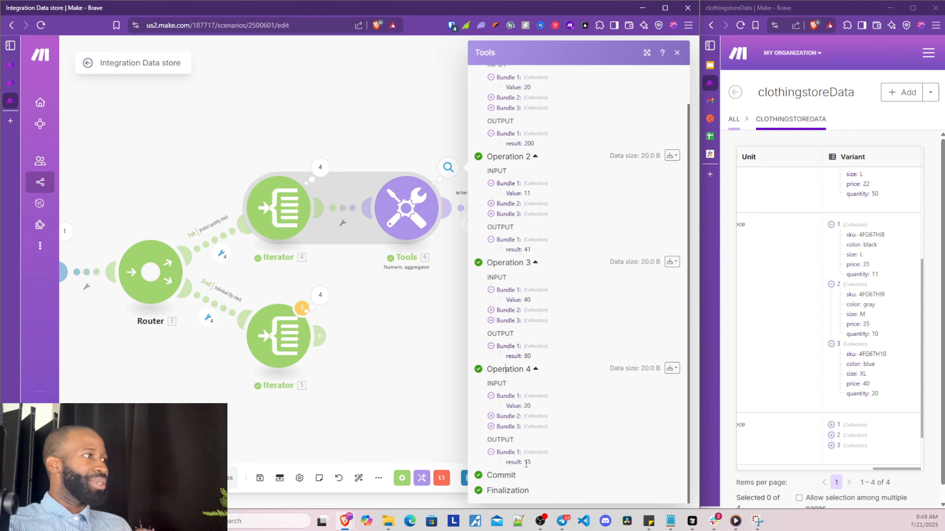
{"action": "double_click", "coordinate": [527, 462]}
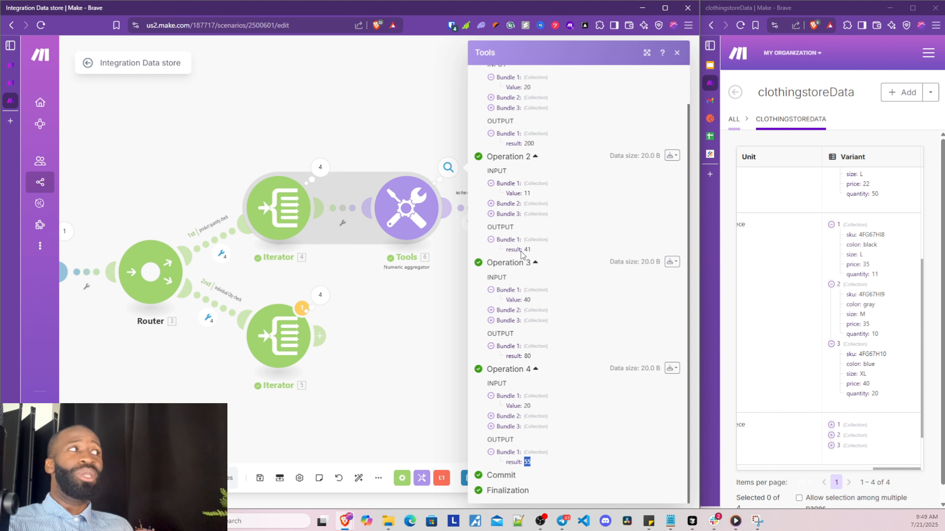
{"action": "double_click", "coordinate": [528, 249]}
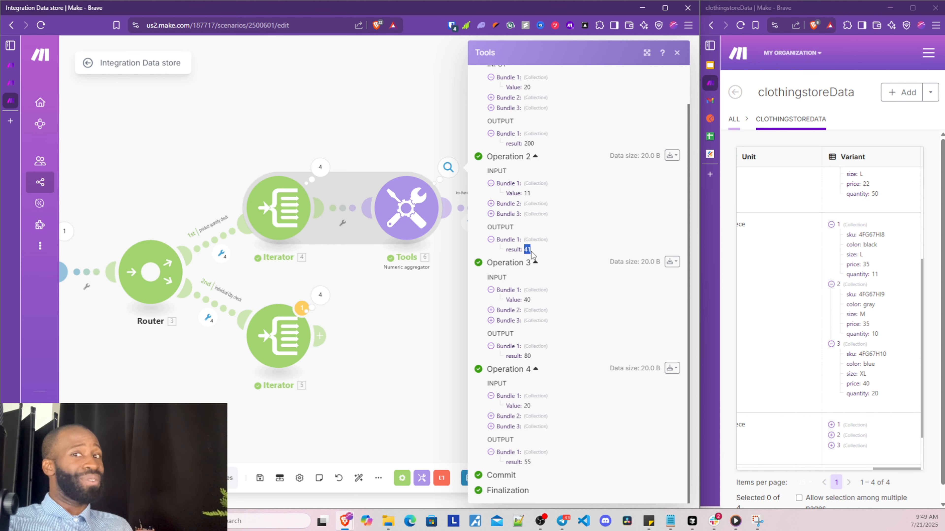
{"action": "left_click", "coordinate": [421, 299]}
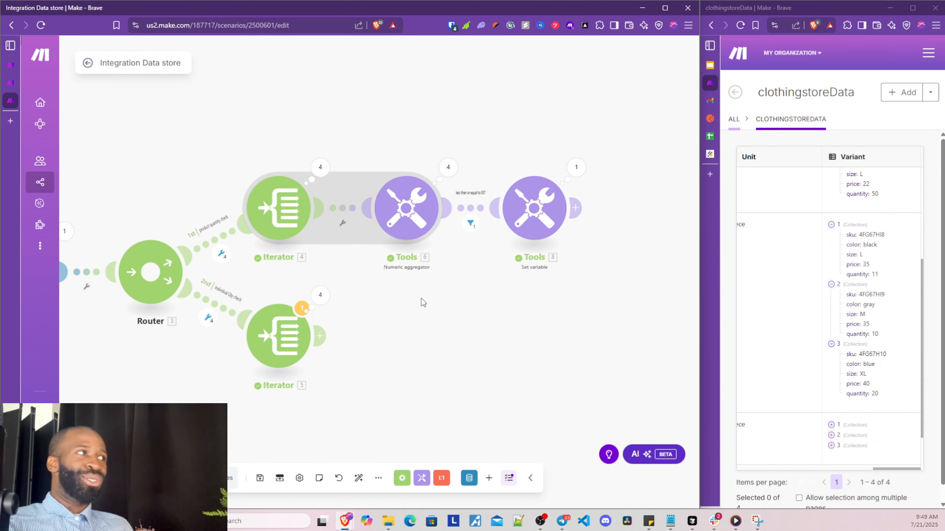
{"action": "left_click", "coordinate": [471, 224]}
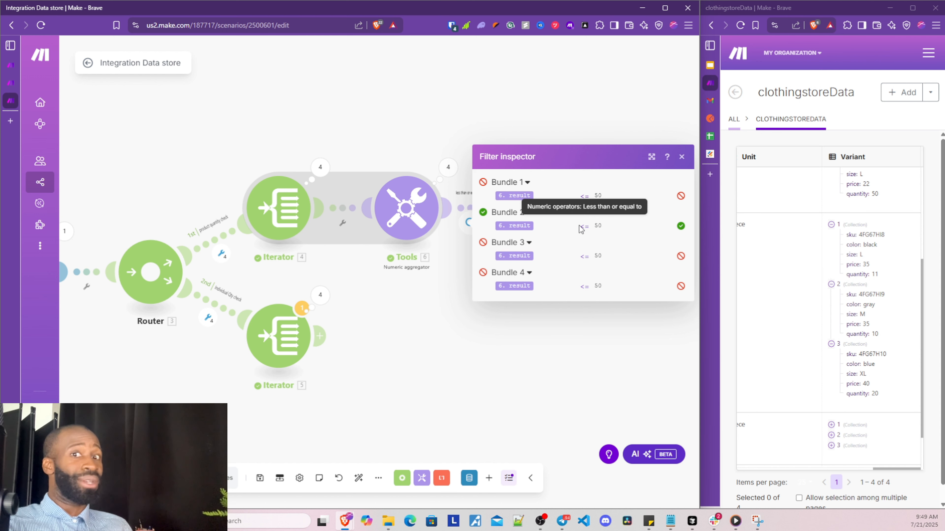
{"action": "left_click", "coordinate": [550, 369]}
{"action": "left_click_drag", "start_coordinate": [556, 337], "coordinate": [421, 349]}
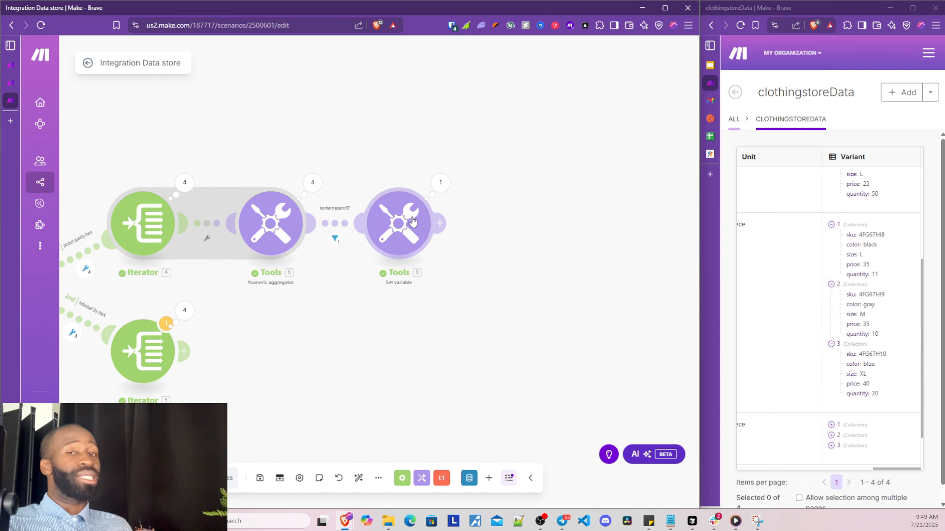
Open the Set variable output and highlight the 'total qty warning' name and warning message
{"action": "left_click", "coordinate": [442, 183]}
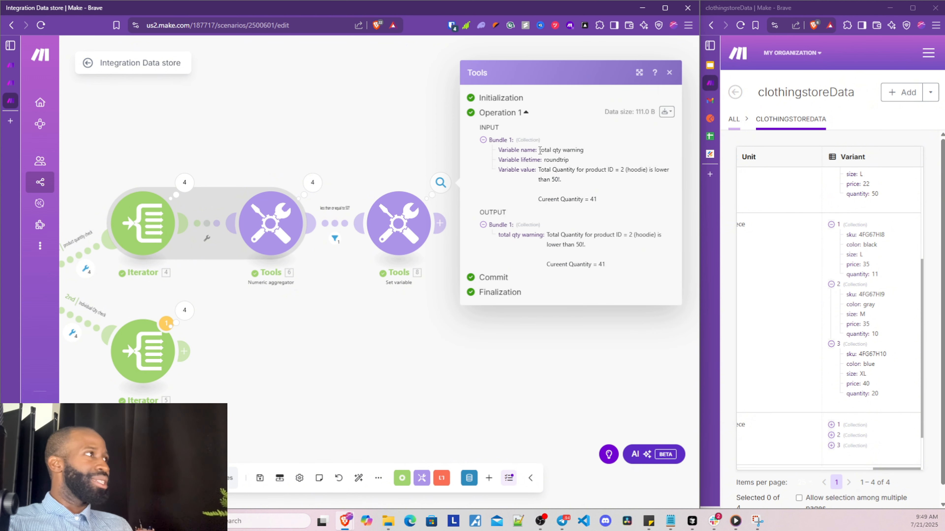
{"action": "left_click_drag", "start_coordinate": [539, 150], "coordinate": [577, 167]}
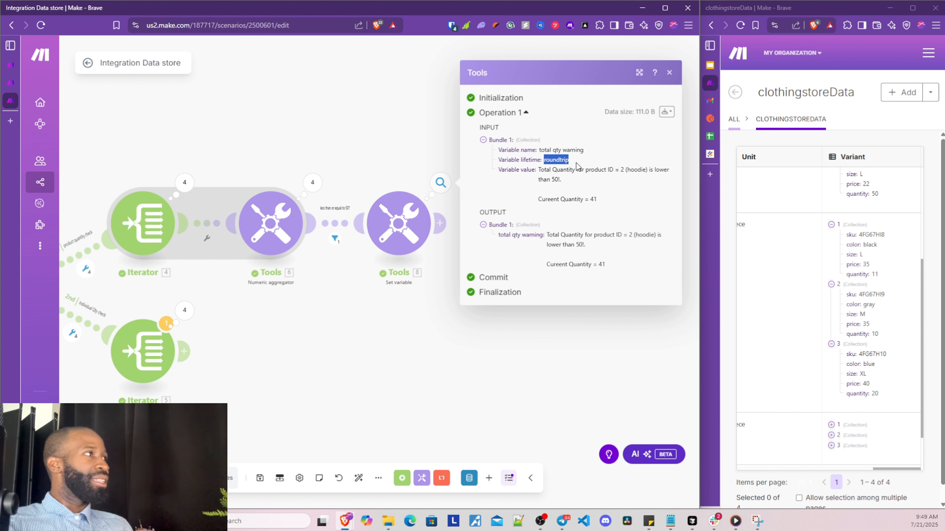
{"action": "left_click", "coordinate": [540, 169]}
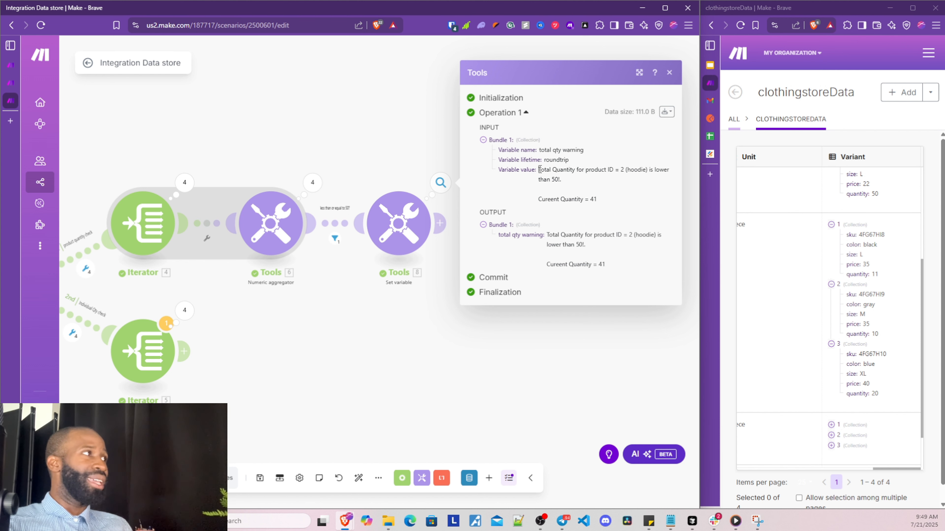
{"action": "left_click_drag", "start_coordinate": [540, 169], "coordinate": [615, 170]}
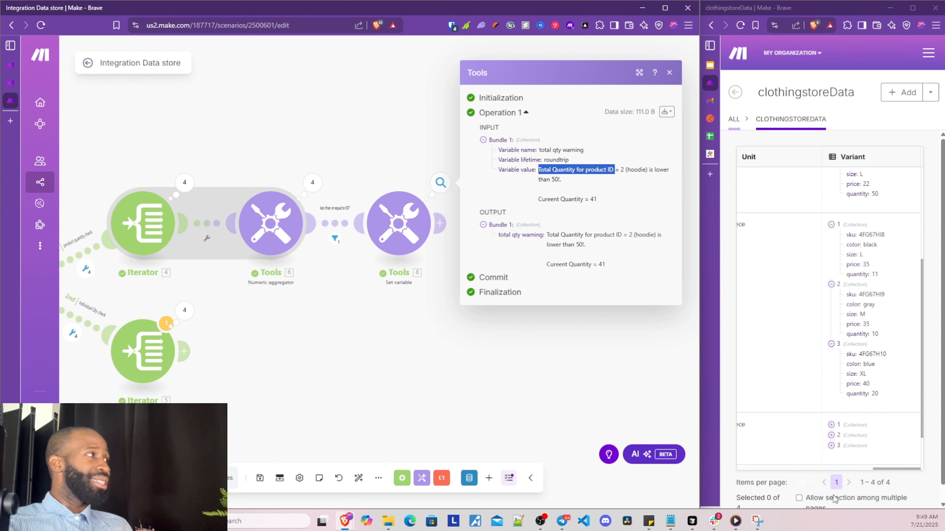
Widen the data store window, confirm current quantity 41 for the hoodie, and close the output
{"action": "left_click_drag", "start_coordinate": [882, 472], "coordinate": [782, 459]}
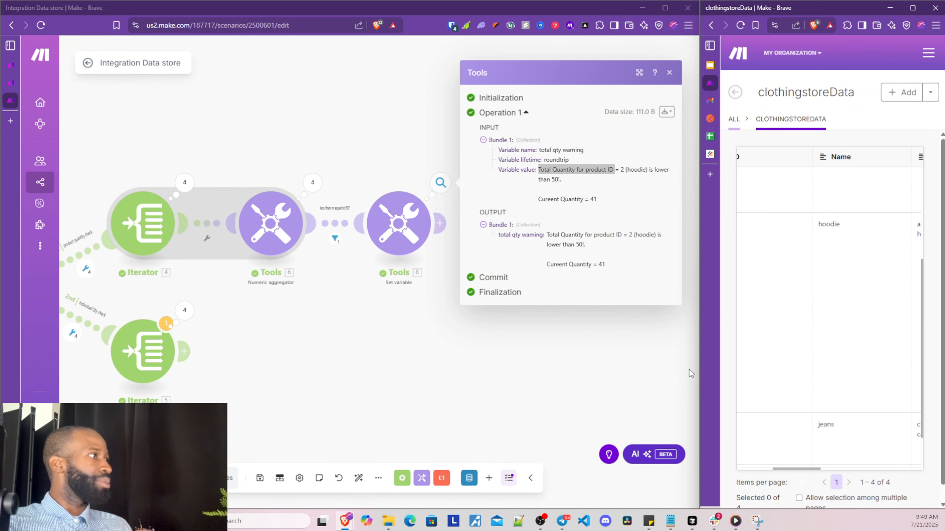
{"action": "left_click_drag", "start_coordinate": [700, 369], "coordinate": [537, 372]}
{"action": "left_click_drag", "start_coordinate": [756, 469], "coordinate": [897, 471]}
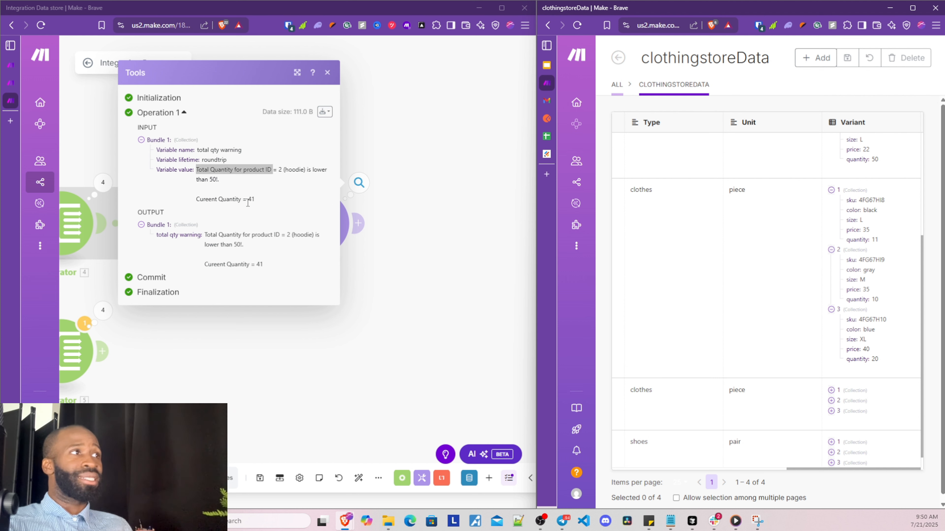
{"action": "left_click_drag", "start_coordinate": [248, 201], "coordinate": [259, 204]}
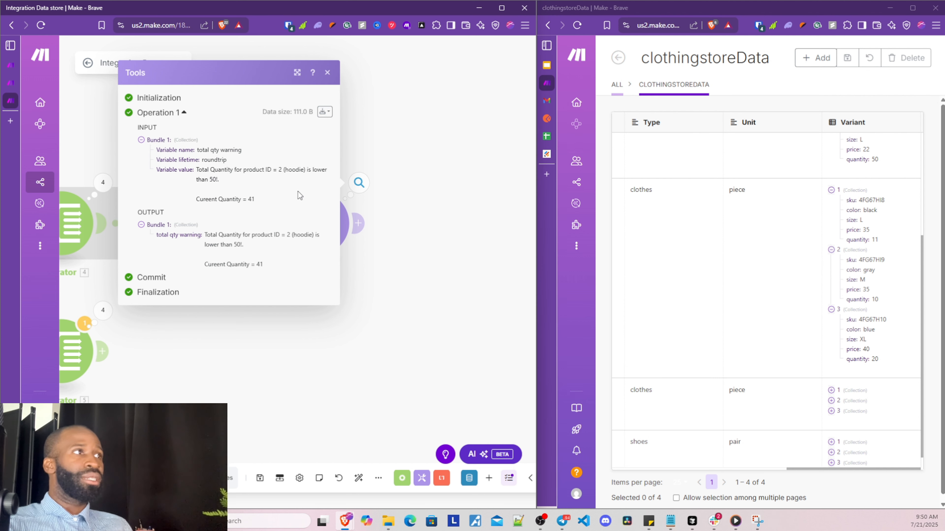
{"action": "left_click", "coordinate": [390, 340]}
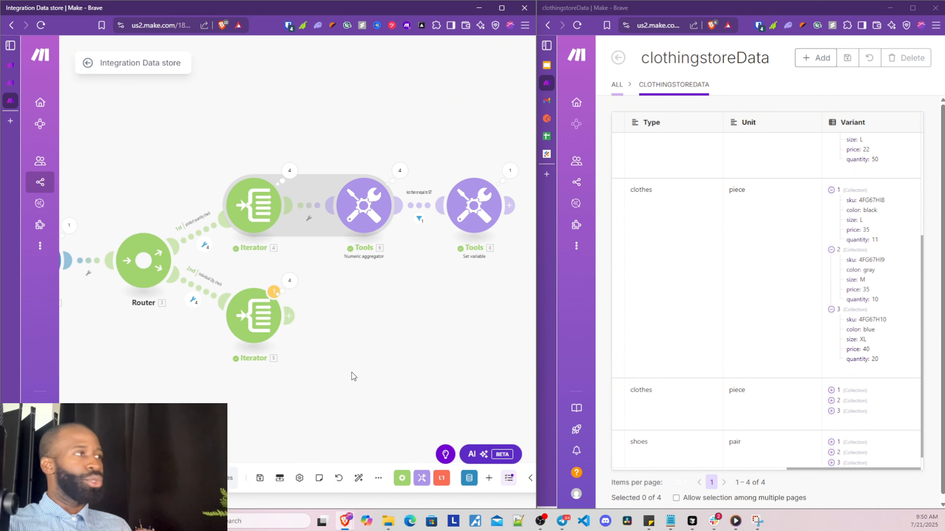
{"action": "left_click_drag", "start_coordinate": [301, 374], "coordinate": [271, 349]}
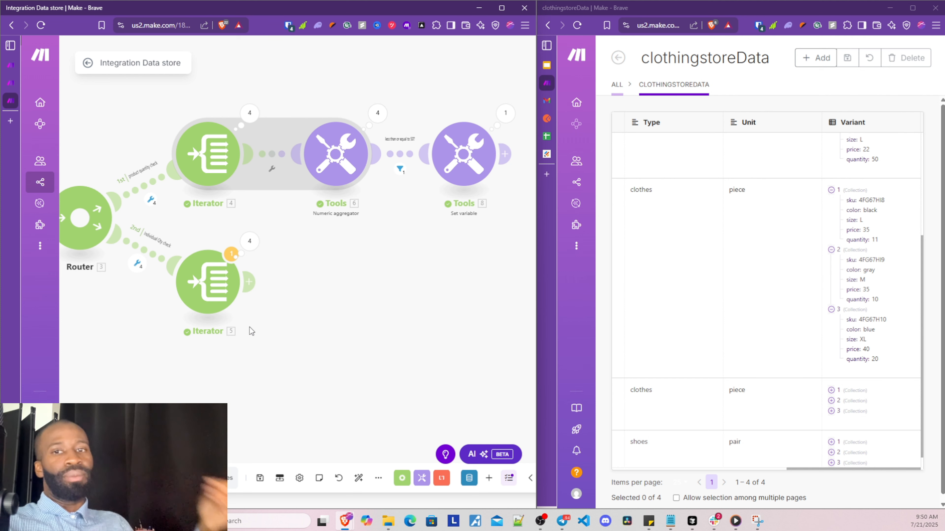
{"action": "left_click_drag", "start_coordinate": [258, 348], "coordinate": [194, 365]}
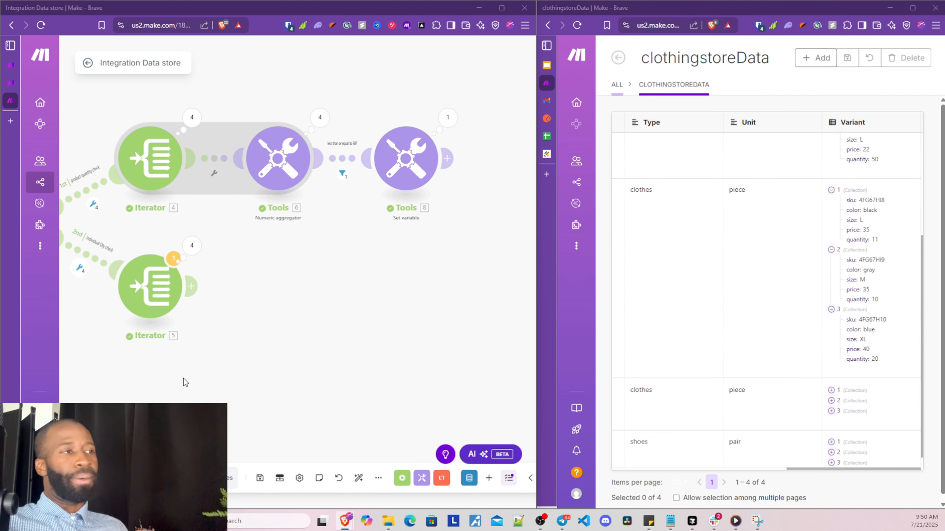
{"action": "scroll", "coordinate": [183, 378], "scroll_direction": "up", "scroll_amount": 1}
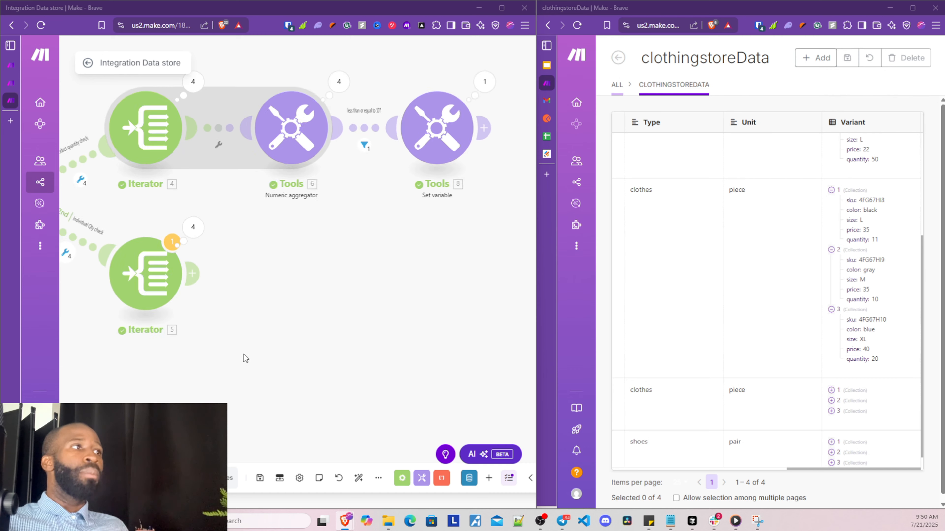
{"action": "scroll", "coordinate": [294, 390], "scroll_direction": "down", "scroll_amount": 2}
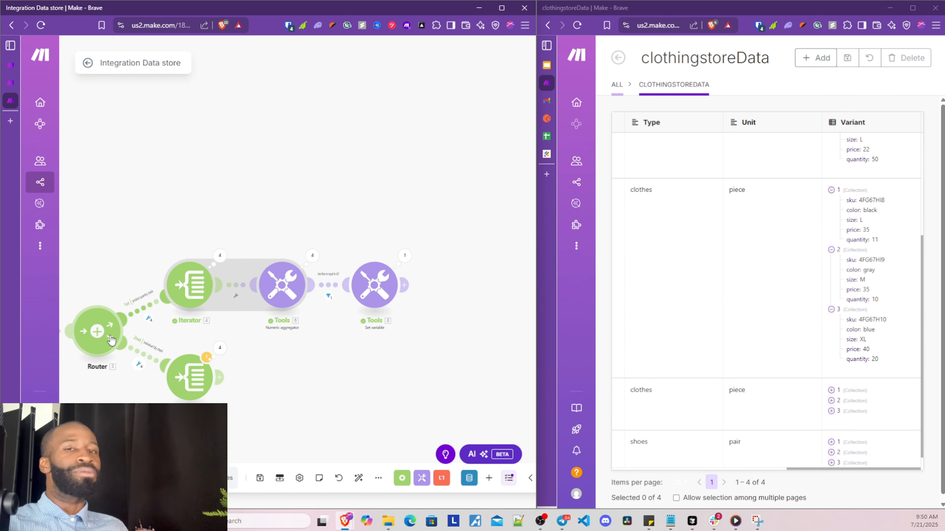
{"action": "scroll", "coordinate": [286, 387], "scroll_direction": "down", "scroll_amount": 1}
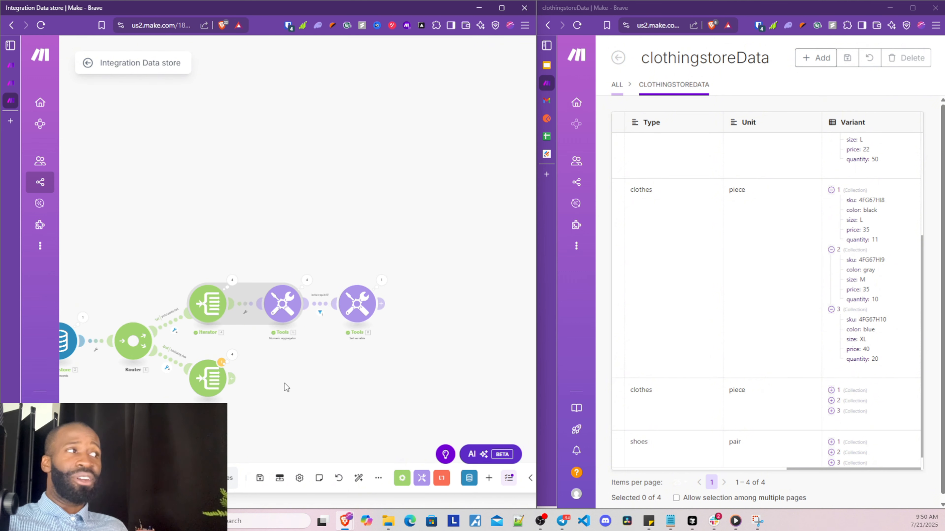
{"action": "scroll", "coordinate": [286, 387], "scroll_direction": "up", "scroll_amount": 1}
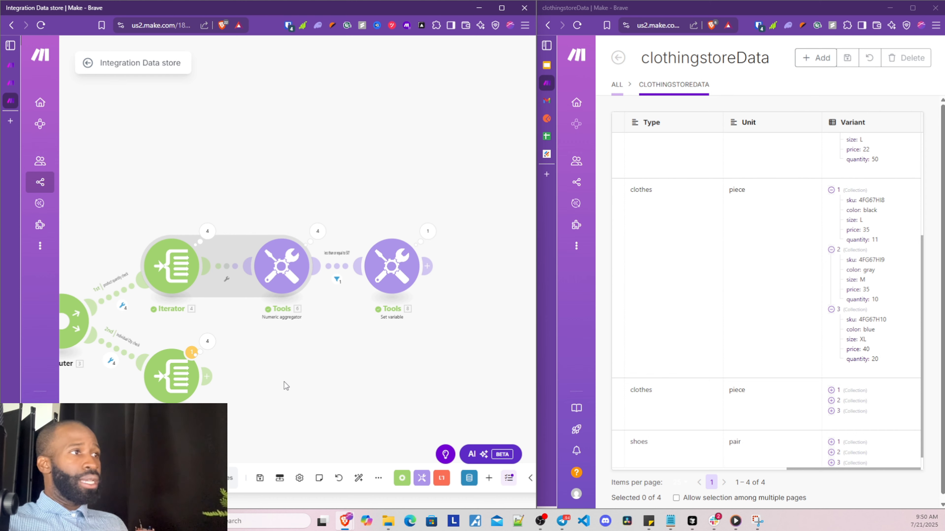
{"action": "left_click_drag", "start_coordinate": [284, 381], "coordinate": [411, 359]}
{"action": "left_click_drag", "start_coordinate": [126, 381], "coordinate": [180, 385]}
{"action": "scroll", "coordinate": [180, 385], "scroll_direction": "down", "scroll_amount": 1}
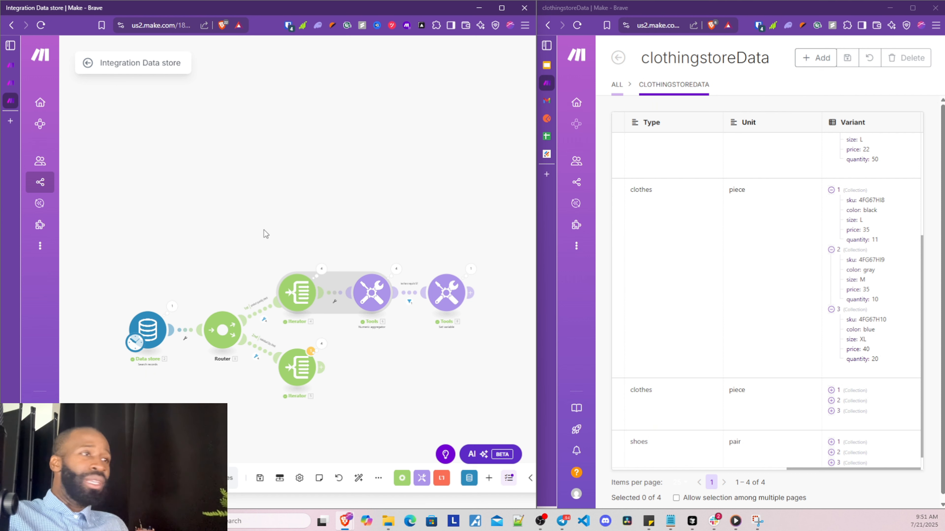
{"action": "left_click_drag", "start_coordinate": [264, 230], "coordinate": [476, 312]}
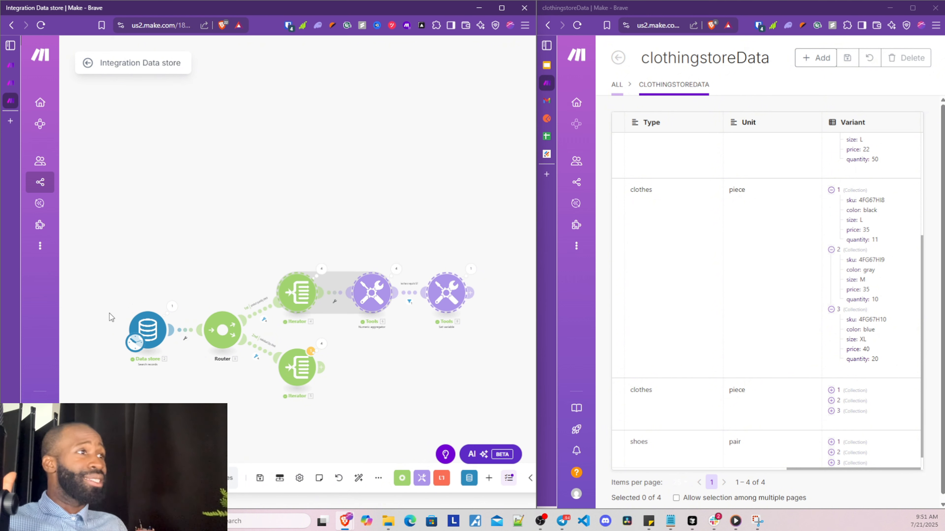
{"action": "left_click_drag", "start_coordinate": [109, 313], "coordinate": [267, 337]}
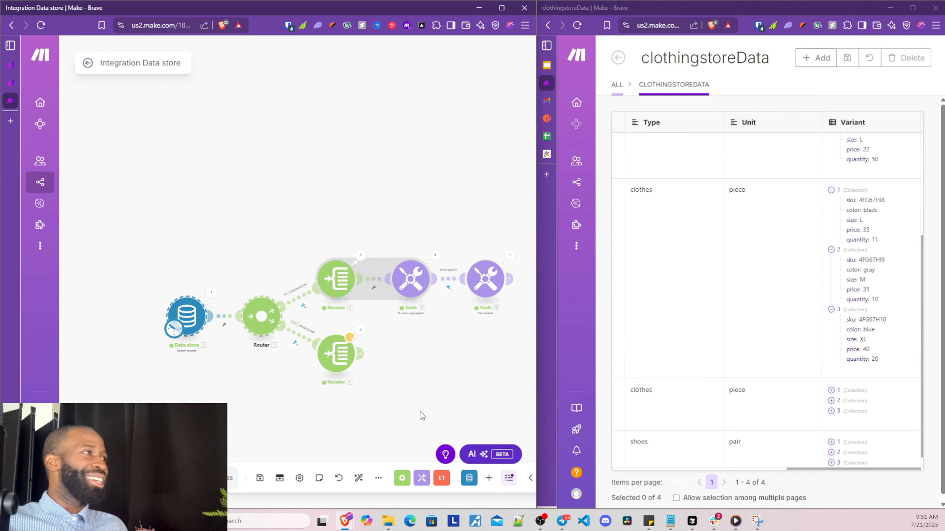
{"action": "left_click_drag", "start_coordinate": [422, 416], "coordinate": [327, 409]}
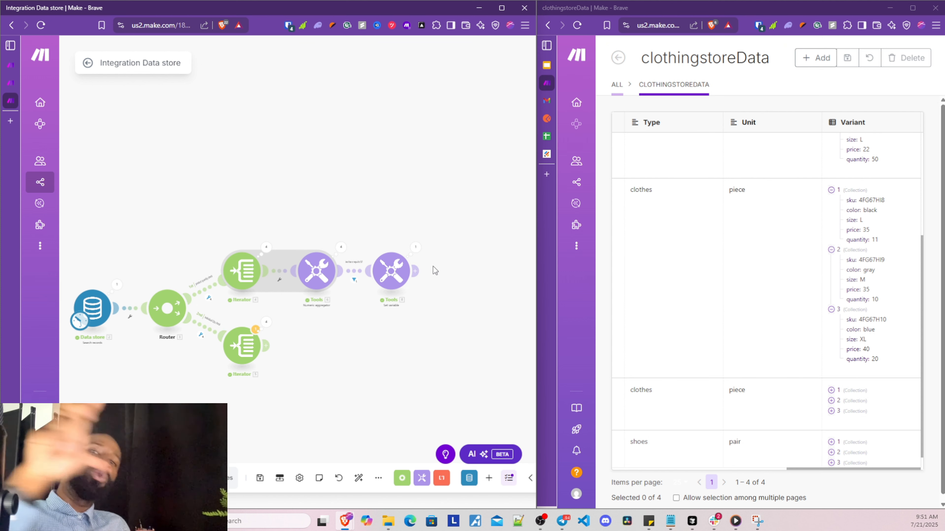
{"action": "scroll", "coordinate": [289, 414], "scroll_direction": "up", "scroll_amount": 3}
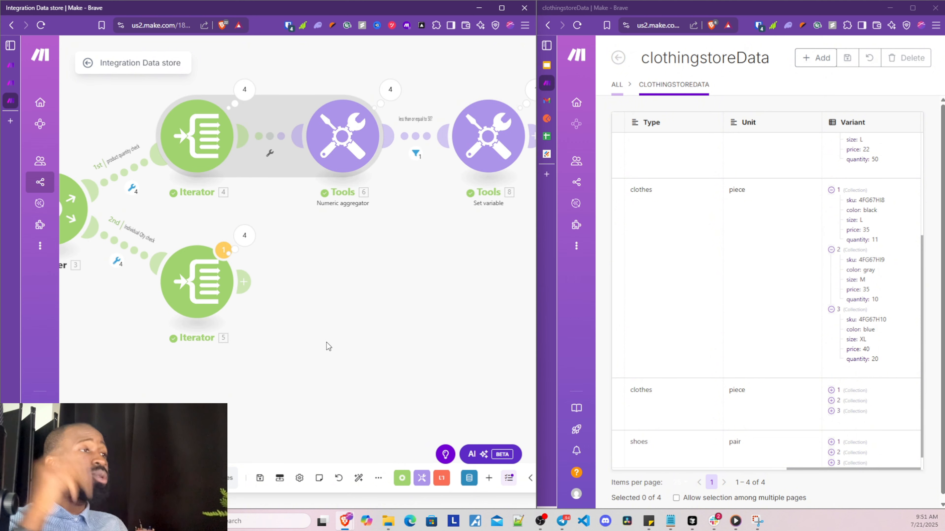
{"action": "left_click_drag", "start_coordinate": [323, 356], "coordinate": [298, 401]}
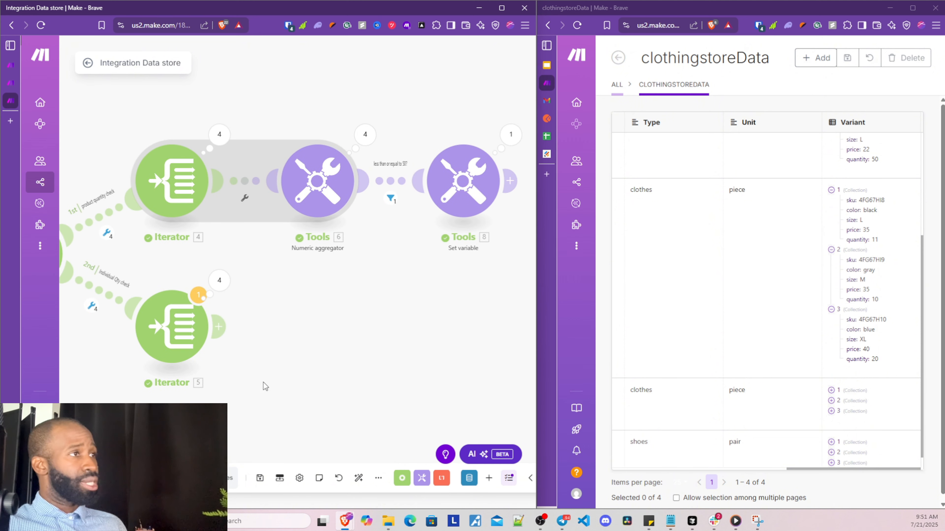
Add a Set variable step after the second iterator named 'individual qty warning' with One cycle lifetime
{"action": "left_click", "coordinate": [220, 335]}
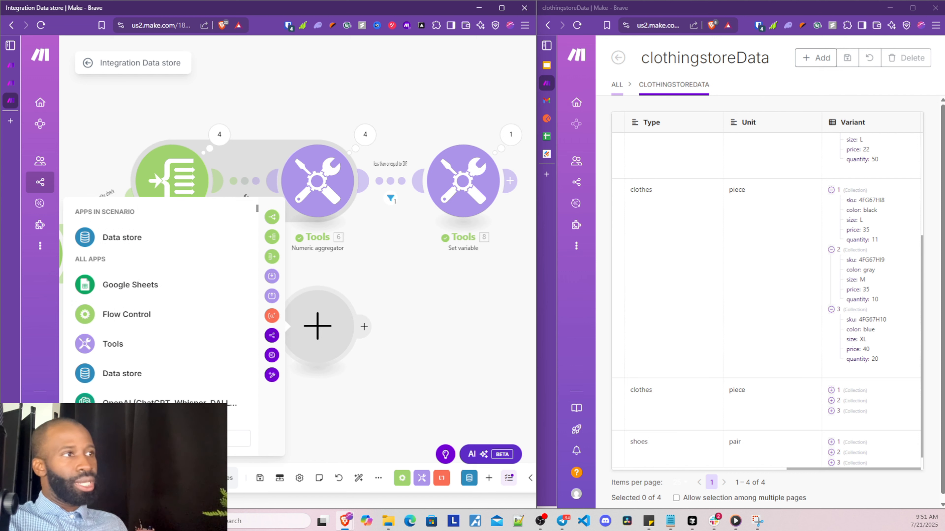
{"action": "left_click", "coordinate": [136, 344]}
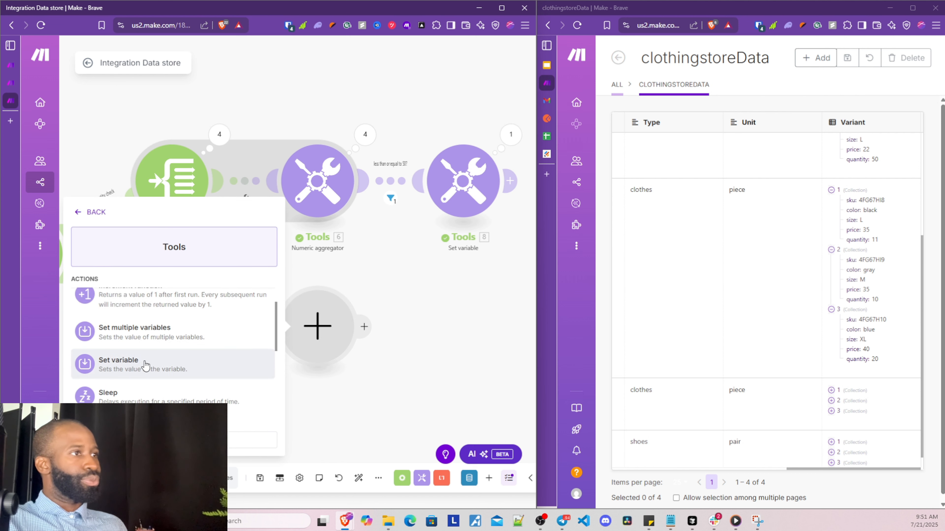
{"action": "scroll", "coordinate": [145, 366], "scroll_direction": "down", "scroll_amount": 1}
{"action": "left_click", "coordinate": [146, 334]}
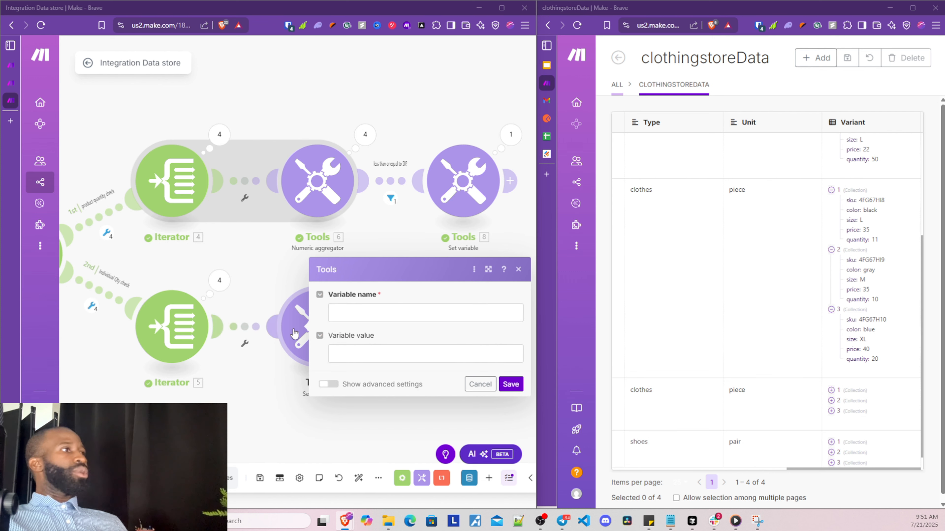
{"action": "left_click", "coordinate": [351, 314]}
{"action": "type", "text": "ind"}
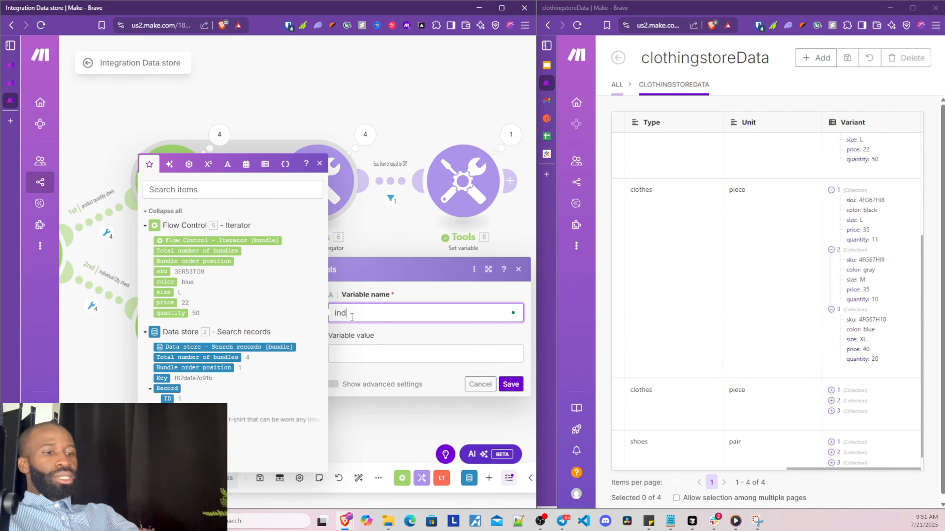
{"action": "type", "text": "ividual qt"}
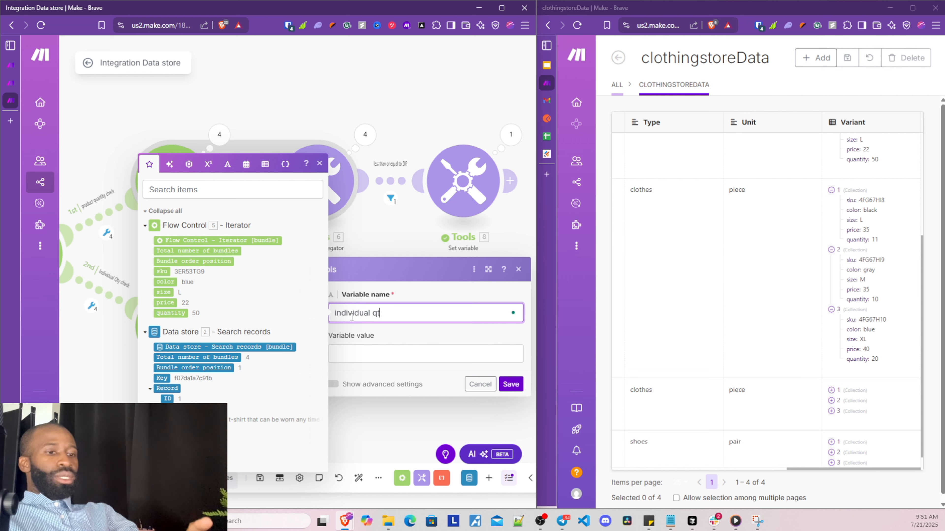
{"action": "type", "text": "y warning"}
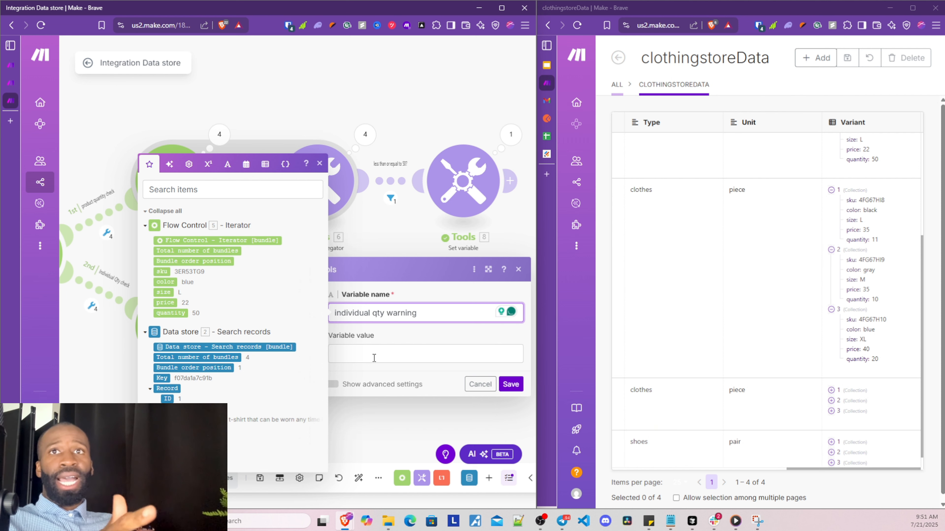
{"action": "left_click", "coordinate": [337, 391]}
{"action": "left_click", "coordinate": [334, 384]}
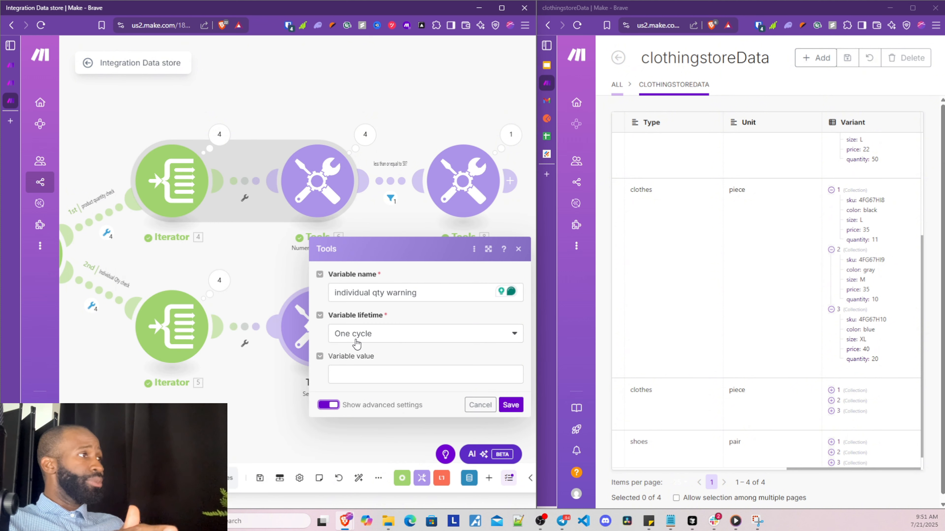
{"action": "left_click", "coordinate": [355, 340]}
{"action": "left_click", "coordinate": [355, 351]}
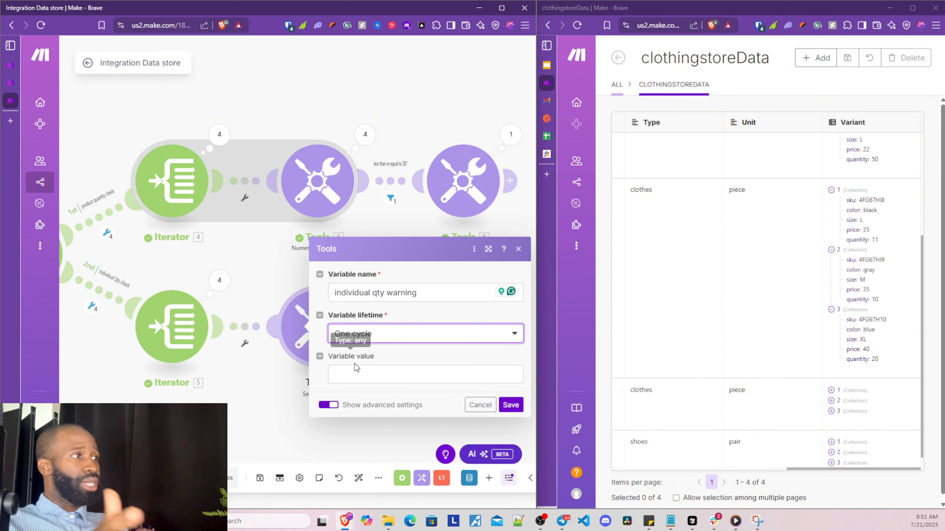
Write the value 'Individual quantity for product id' with the record ID, Name and sku mapped in
{"action": "left_click", "coordinate": [353, 373]}
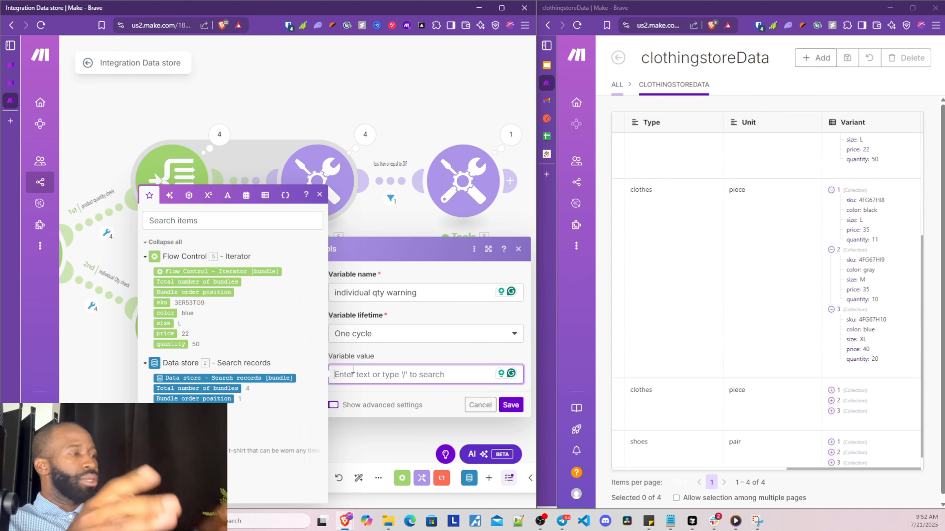
{"action": "type", "text": "Individua"}
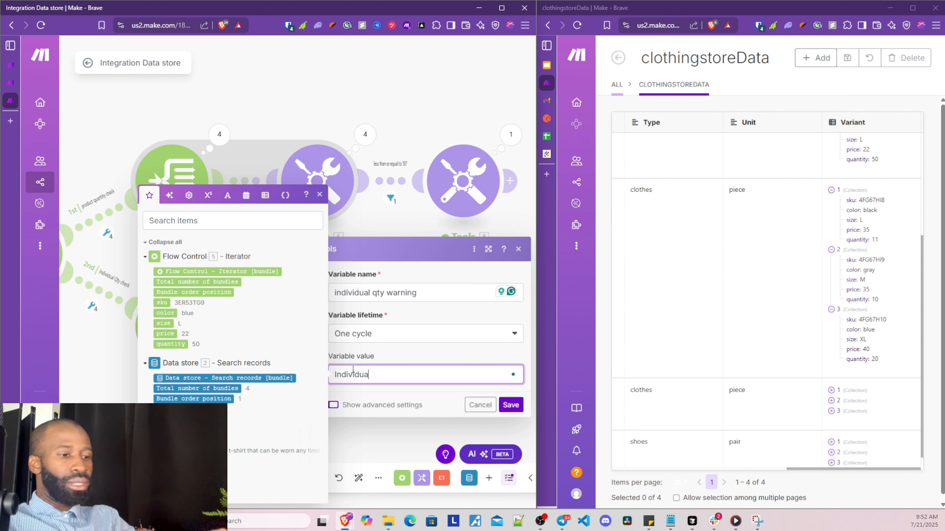
{"action": "type", "text": "l quant"}
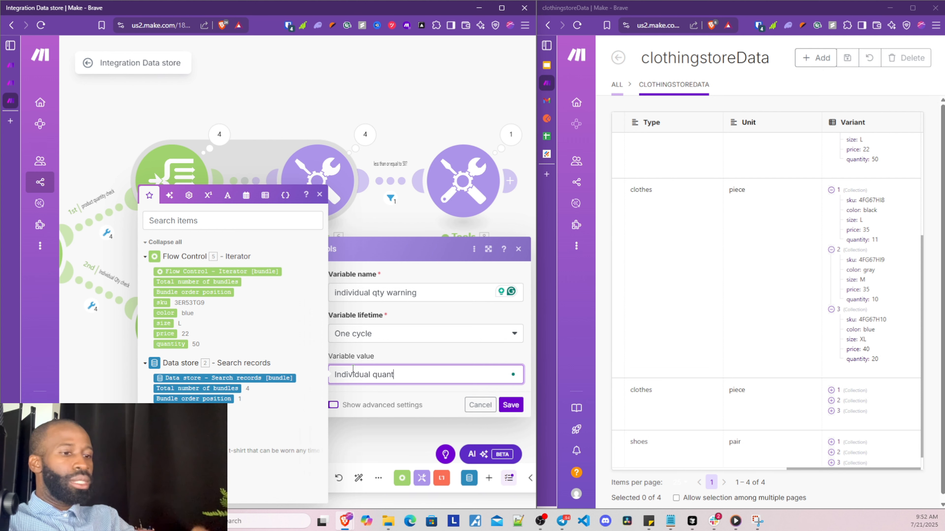
{"action": "type", "text": "i"}
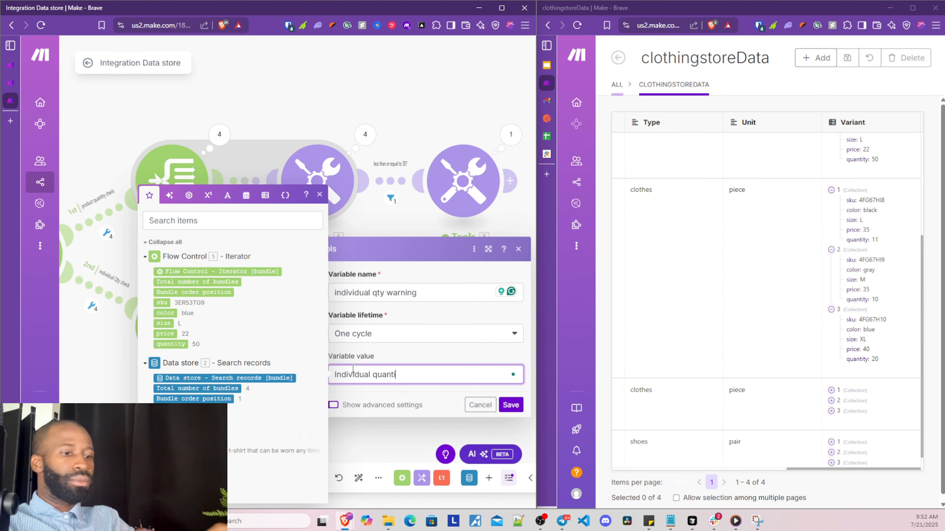
{"action": "type", "text": "ty for "}
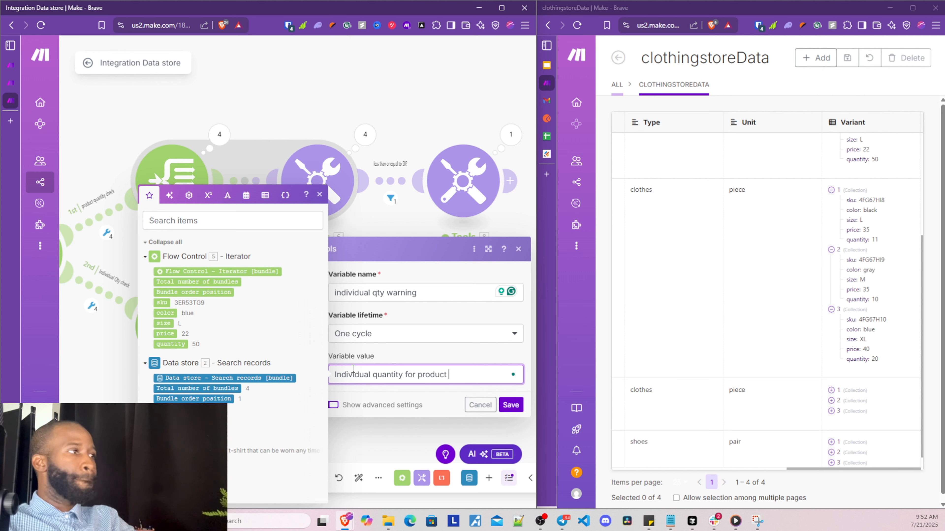
{"action": "type", "text": "product id"}
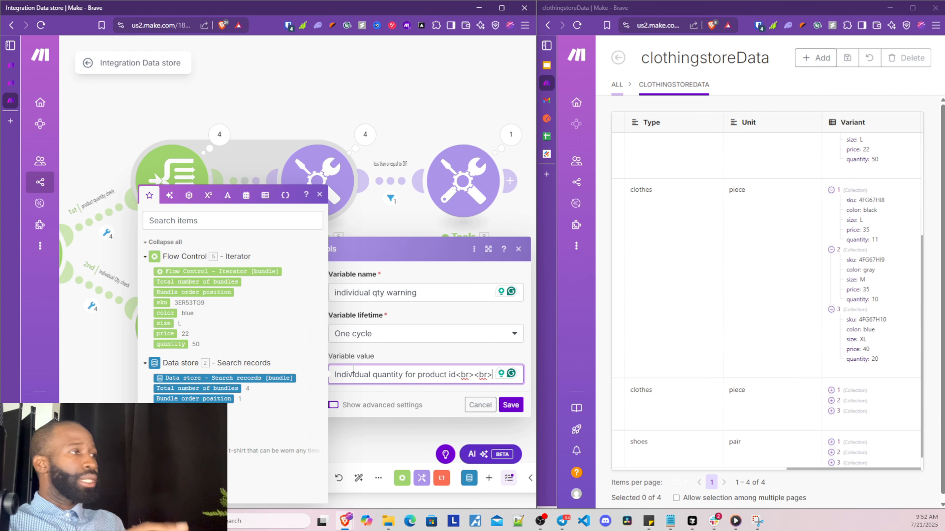
{"action": "key", "text": "Return"}
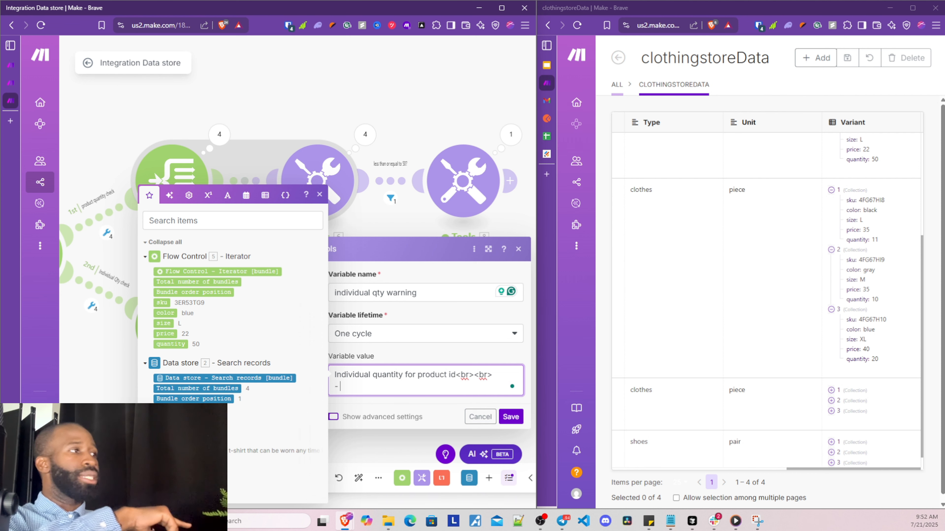
{"action": "left_click", "coordinate": [168, 431]}
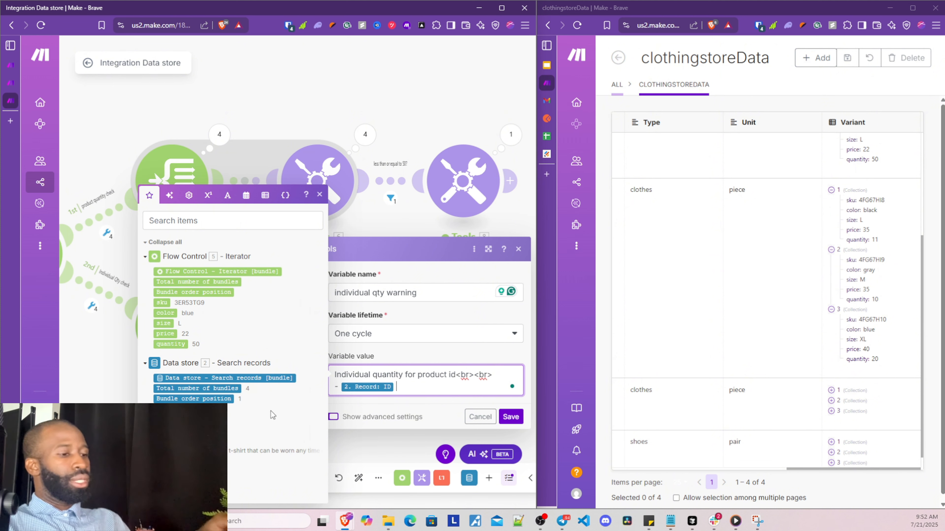
{"action": "type", "text": "("}
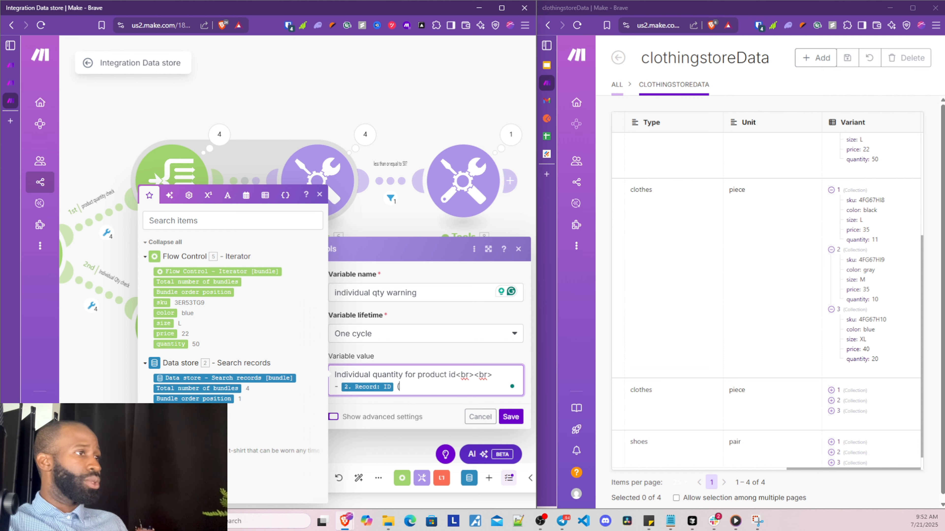
{"action": "left_click", "coordinate": [169, 441]}
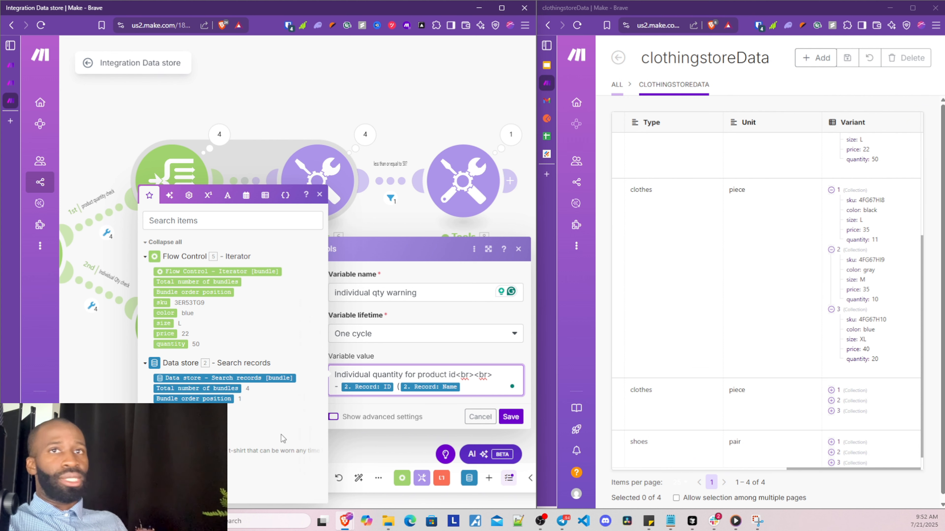
{"action": "type", "text": ")"}
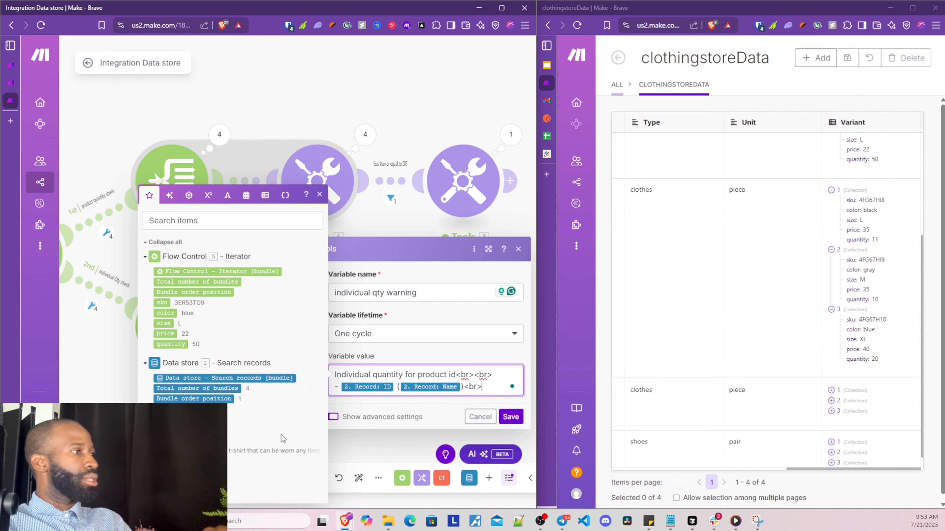
{"action": "type", "text": "<br>"}
{"action": "key", "text": "Return"}
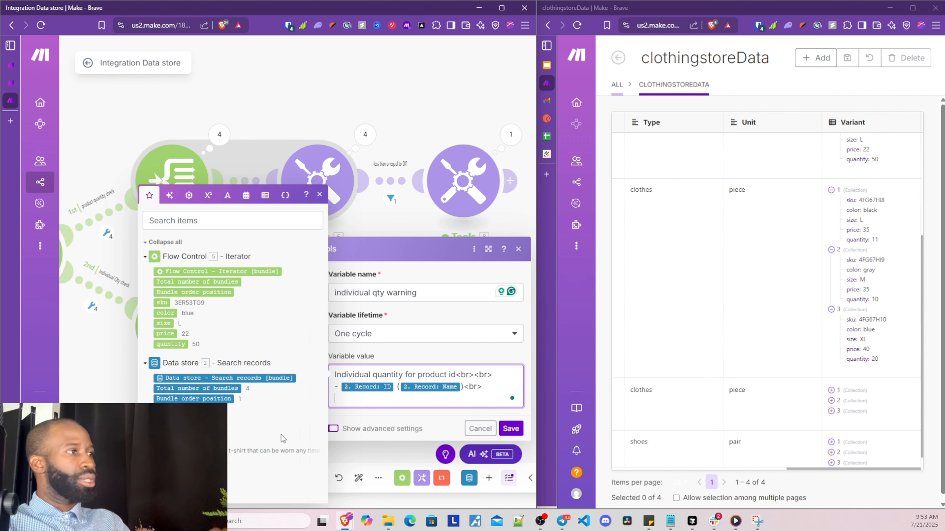
{"action": "type", "text": "-"}
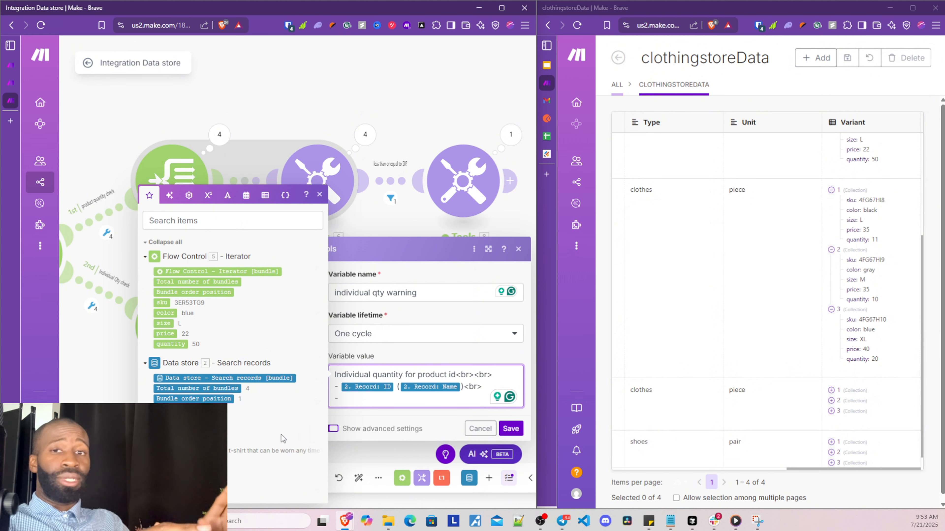
{"action": "type", "text": "sk"}
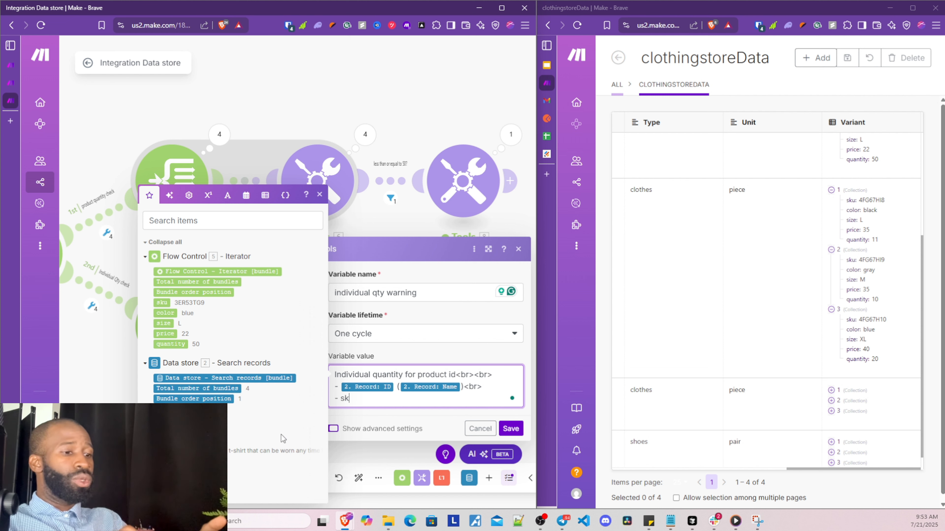
{"action": "type", "text": "u ("}
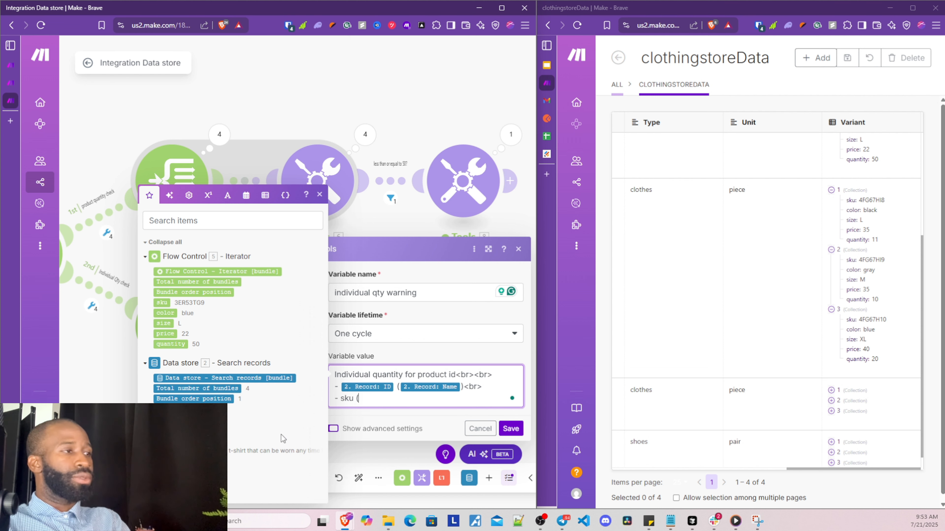
{"action": "left_click", "coordinate": [163, 302]}
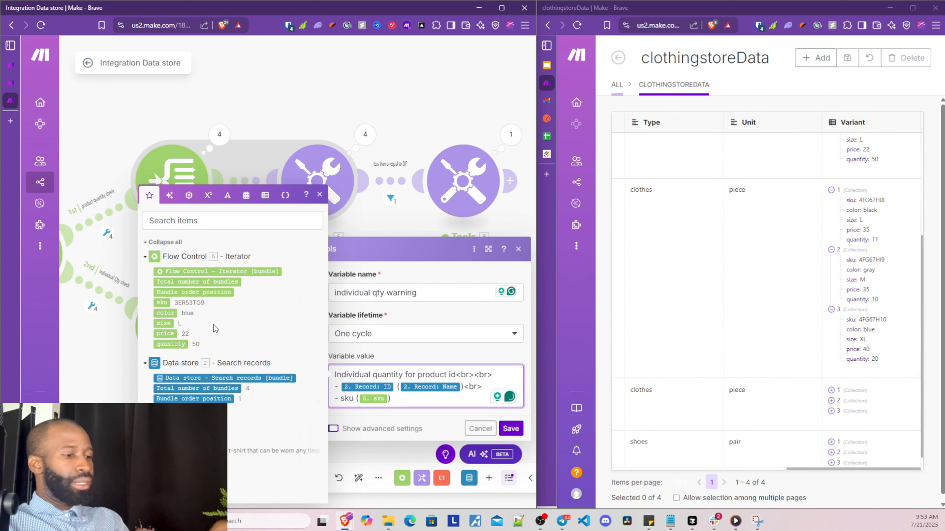
Add a '- current qty level =' line with the item's quantity mapped after it
{"action": "type", "text": ")<br"}
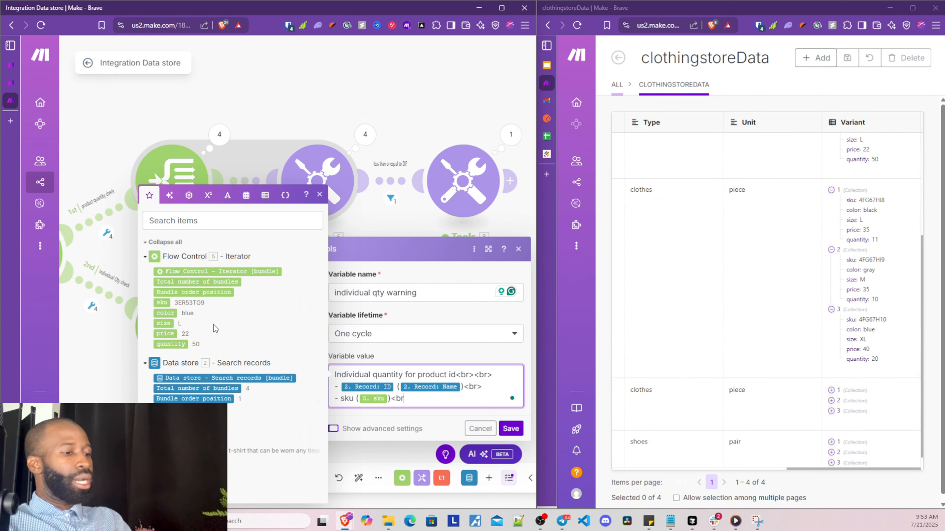
{"action": "type", "text": ">"}
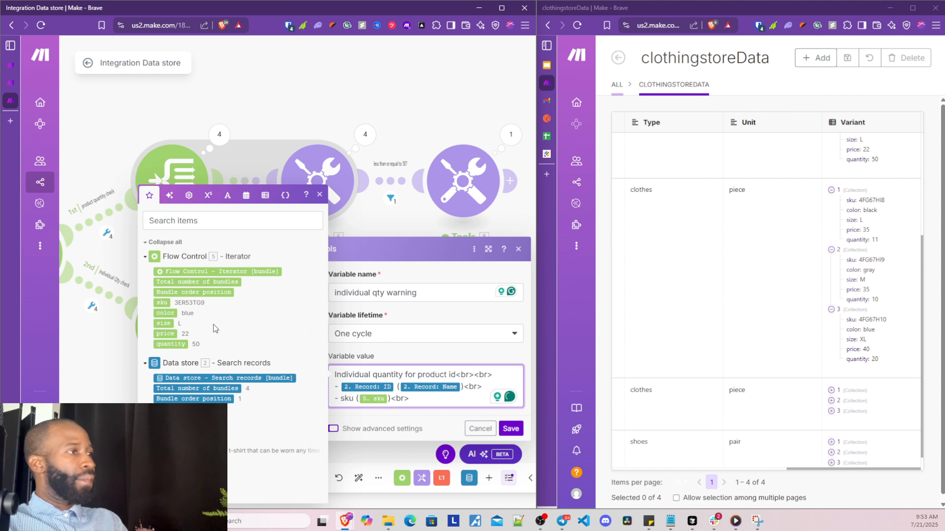
{"action": "key", "text": "Return"}
{"action": "type", "text": "-"}
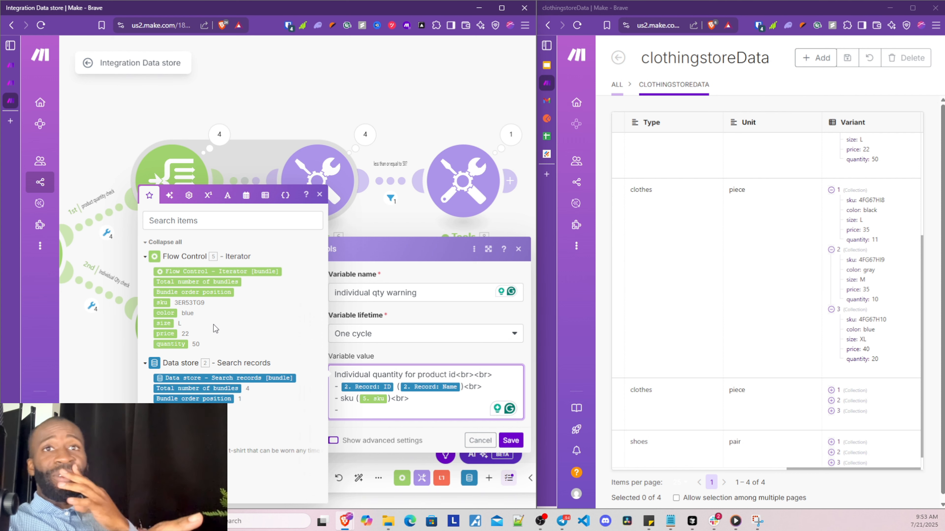
{"action": "type", "text": "current"}
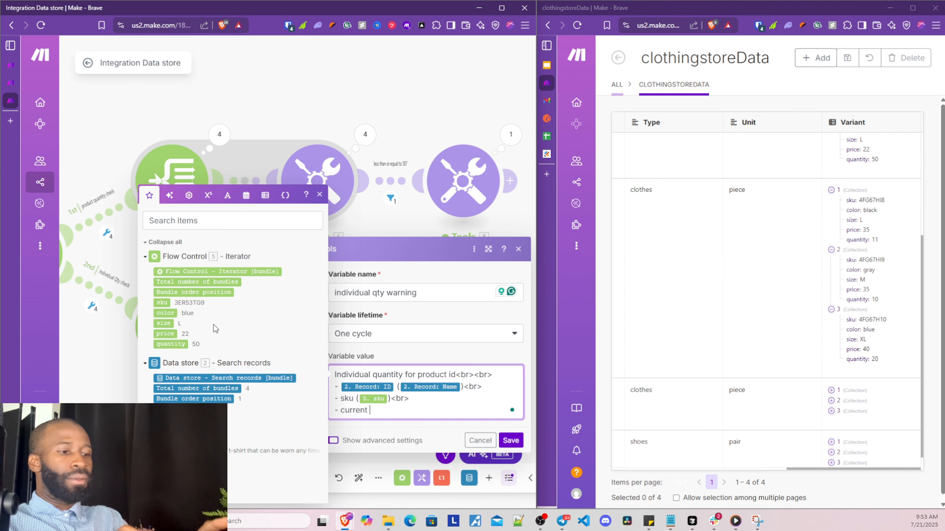
{"action": "type", "text": " qty level"}
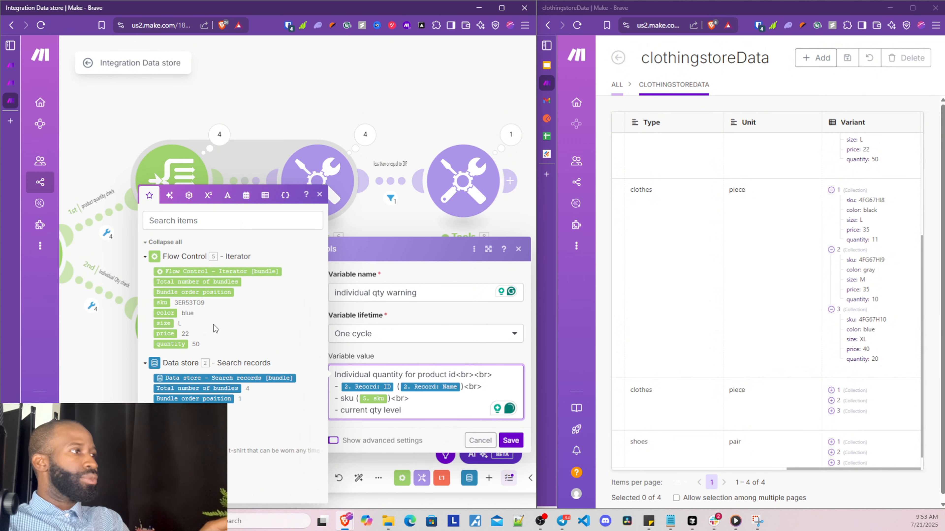
{"action": "type", "text": "\""}
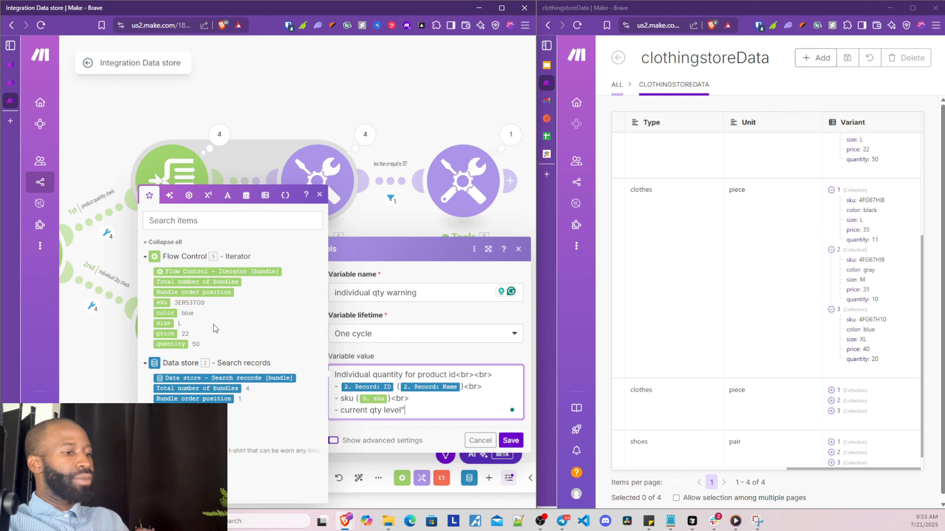
{"action": "key", "text": "BackSpace"}
{"action": "key", "text": "BackSpace"}
{"action": "type", "text": "="}
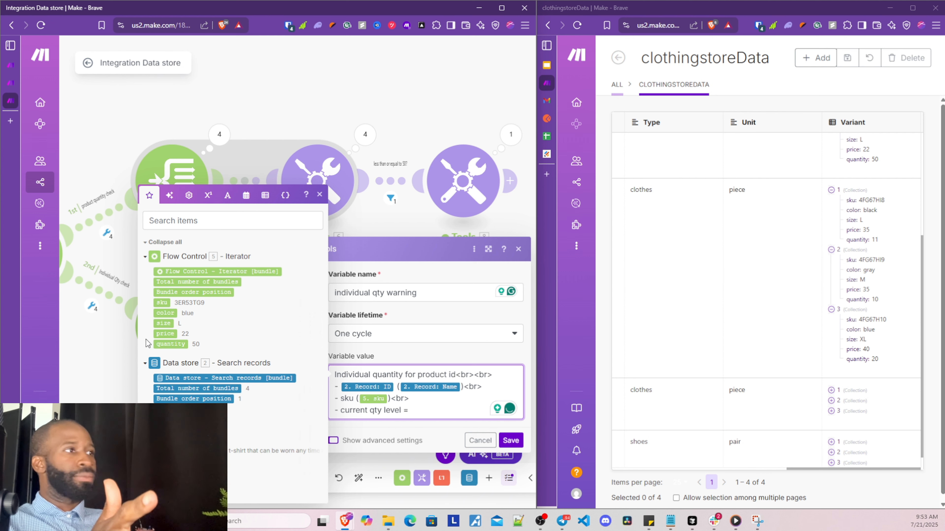
{"action": "left_click", "coordinate": [169, 344]}
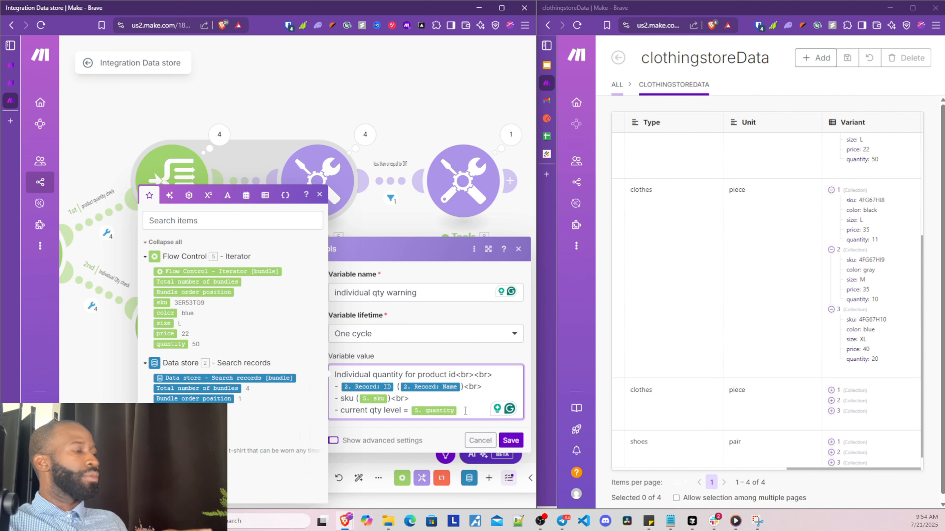
Prefix the qty level line with '- 5 or less (' and save the variable
{"action": "left_click", "coordinate": [413, 398]}
{"action": "scroll", "coordinate": [413, 399], "scroll_direction": "down", "scroll_amount": 1}
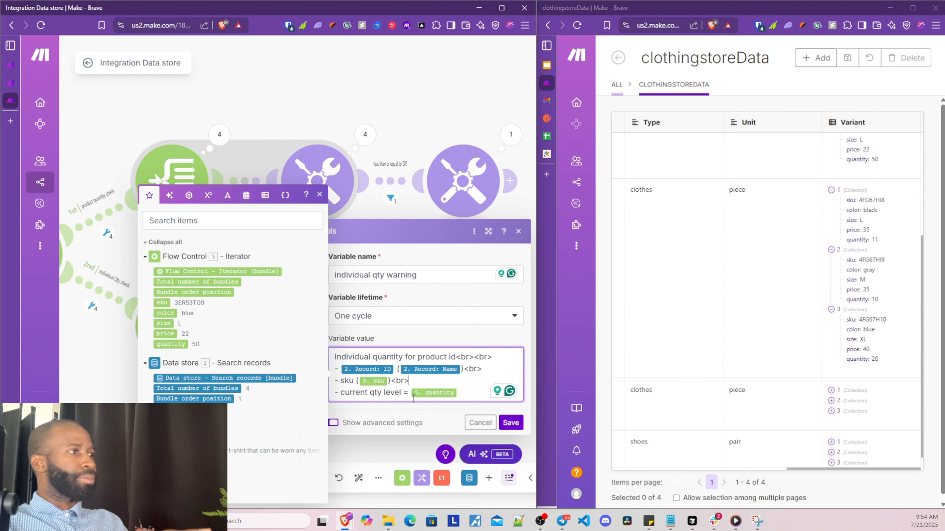
{"action": "key", "text": "Return"}
{"action": "type", "text": "-"}
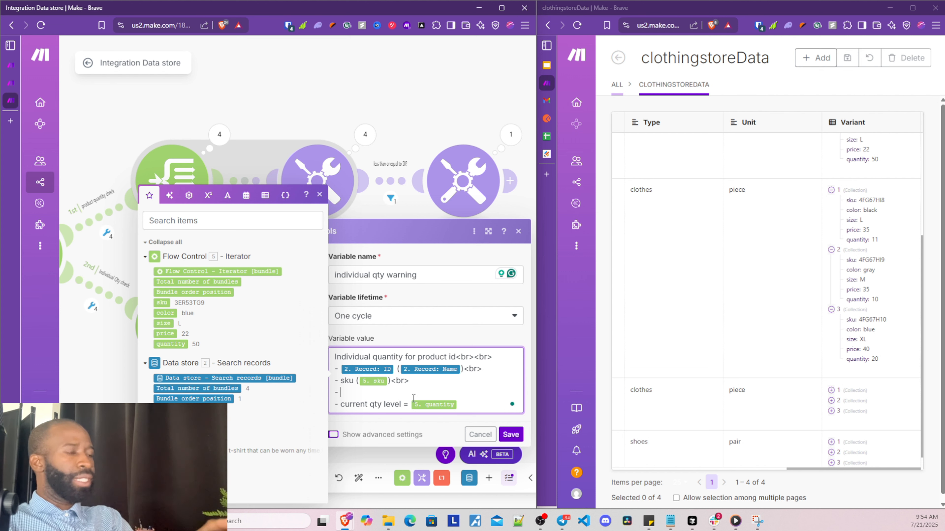
{"action": "type", "text": " 5"}
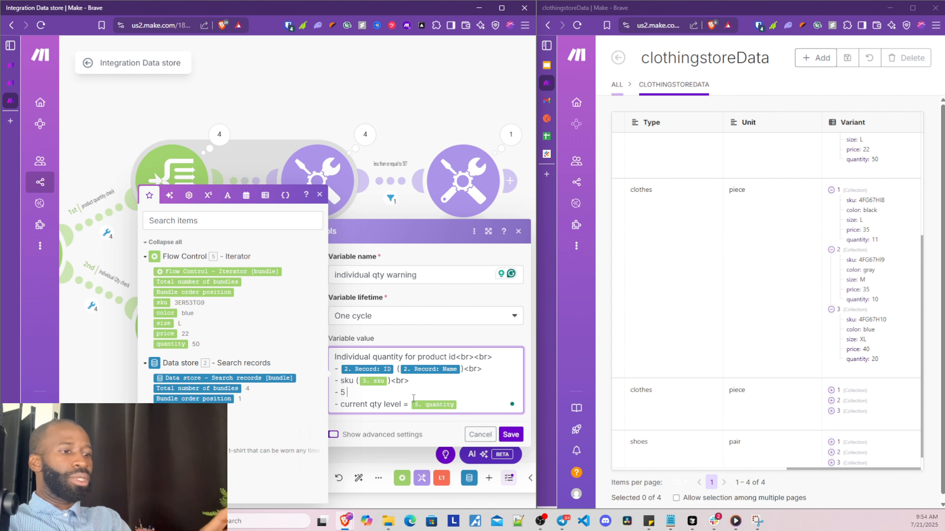
{"action": "type", "text": " or less"}
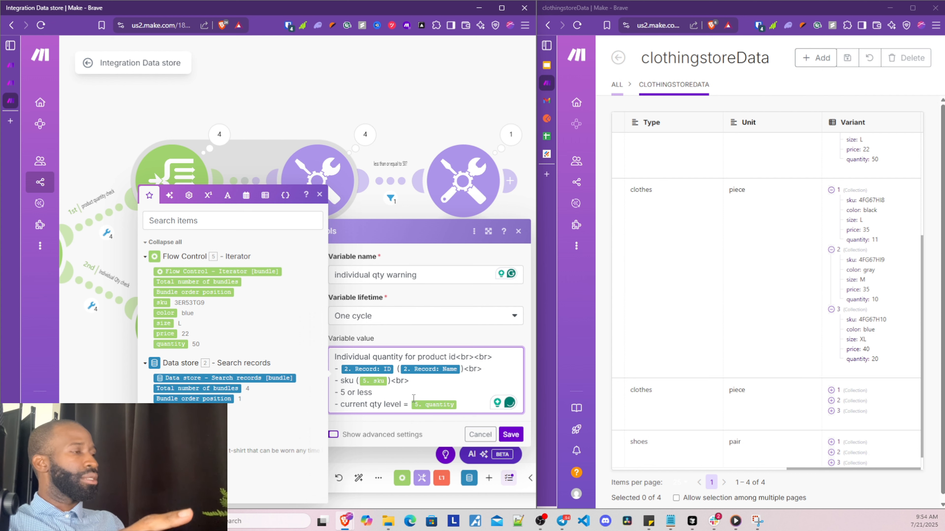
{"action": "key", "text": "Right"}
{"action": "key", "text": "Right"}
{"action": "key", "text": "BackSpace"}
{"action": "key", "text": "BackSpace"}
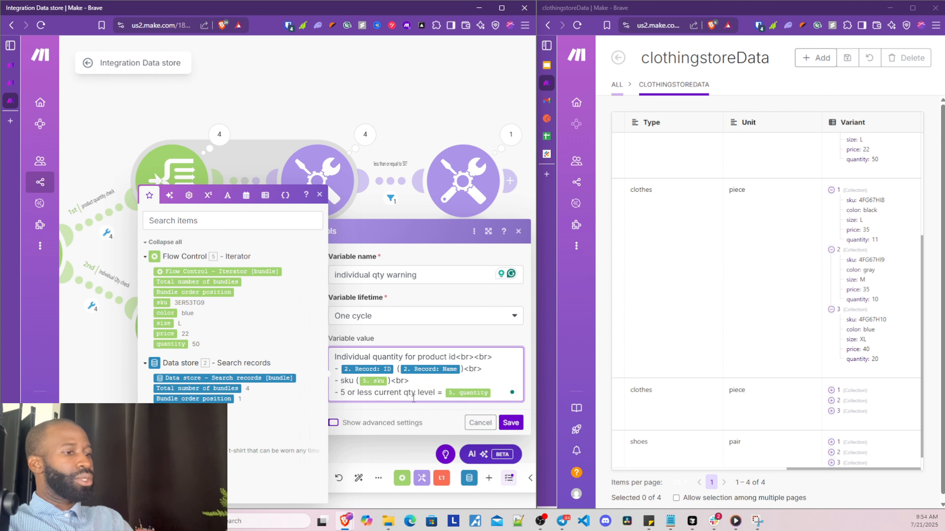
{"action": "type", "text": "("}
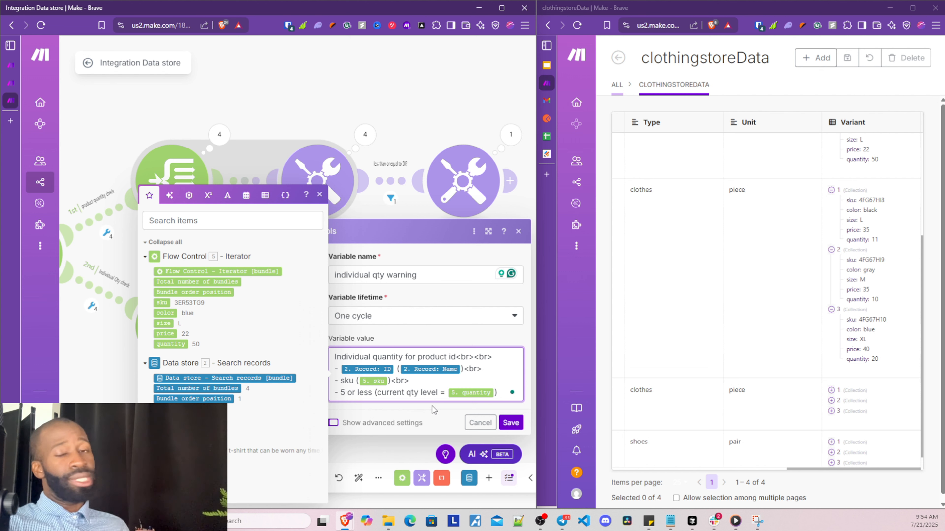
{"action": "left_click", "coordinate": [511, 422]}
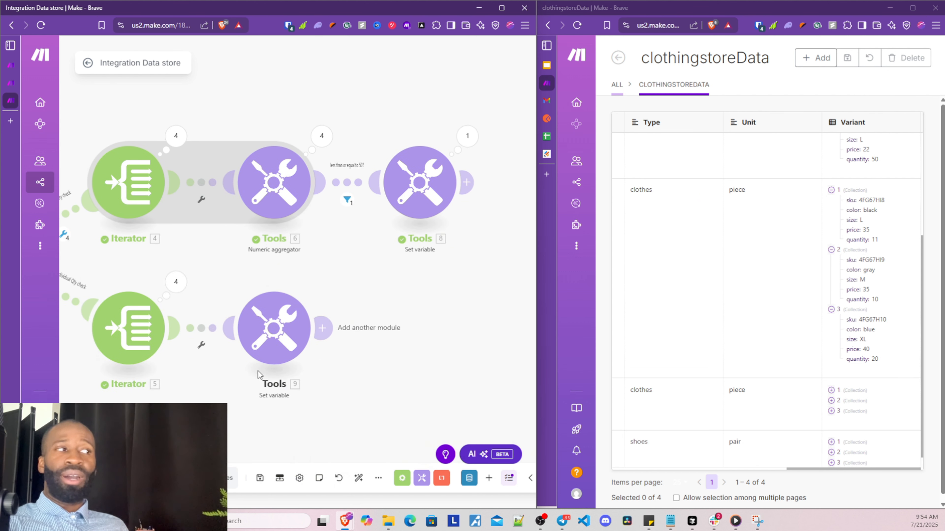
Set up a filter on the lower route labelled 'less than 5?'
{"action": "left_click", "coordinate": [204, 344]}
{"action": "left_click", "coordinate": [231, 356]}
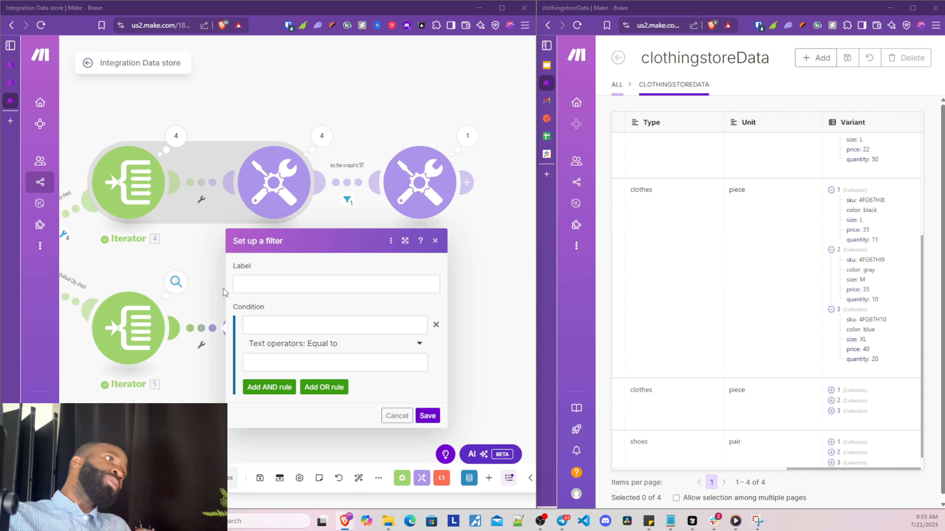
{"action": "left_click", "coordinate": [253, 282]}
{"action": "type", "text": "Is"}
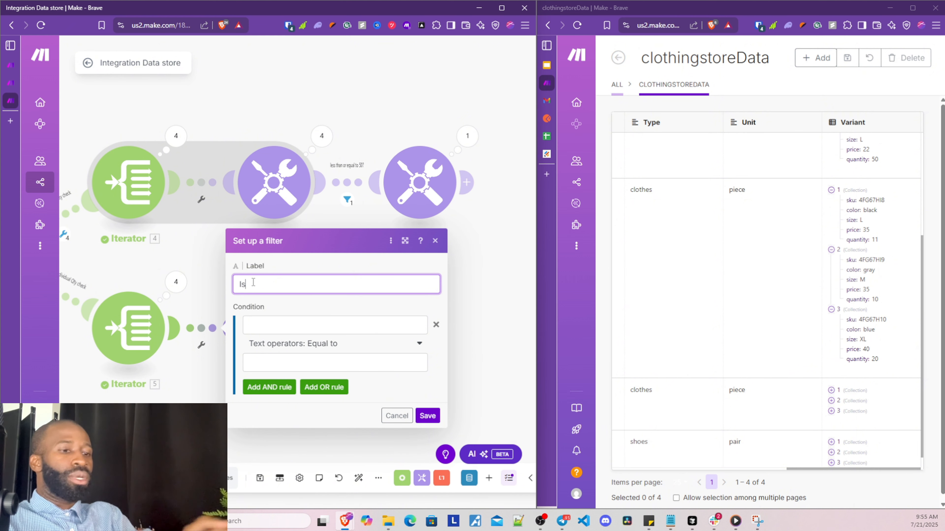
{"action": "key", "text": "BackSpace"}
{"action": "type", "text": "ess t"}
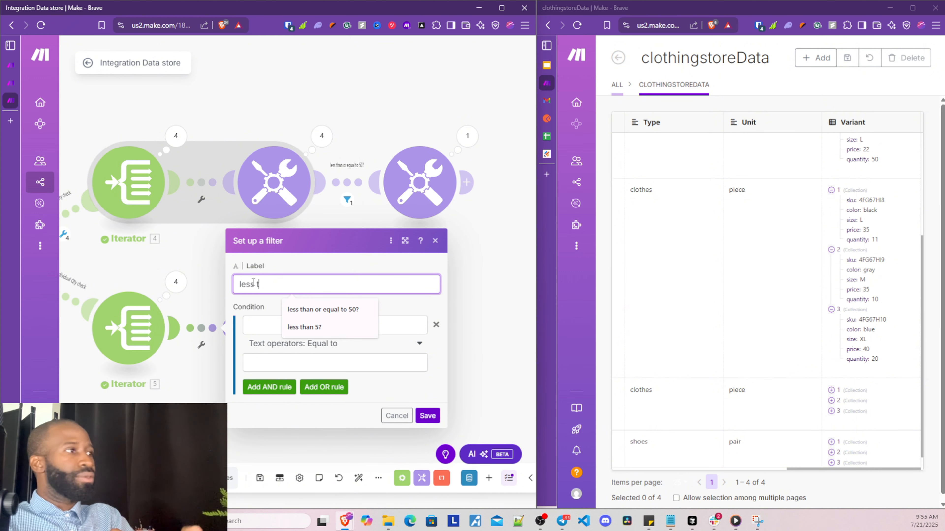
{"action": "type", "text": "ha"}
{"action": "left_click", "coordinate": [305, 328]}
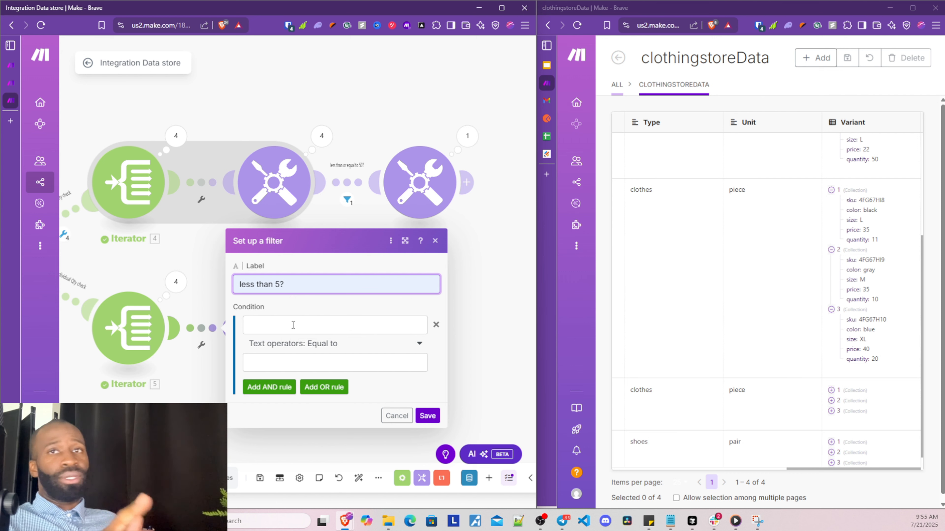
Make the filter pass only quantity less than or equal to 5, save it, then open the upper route's filter
{"action": "left_click", "coordinate": [293, 325]}
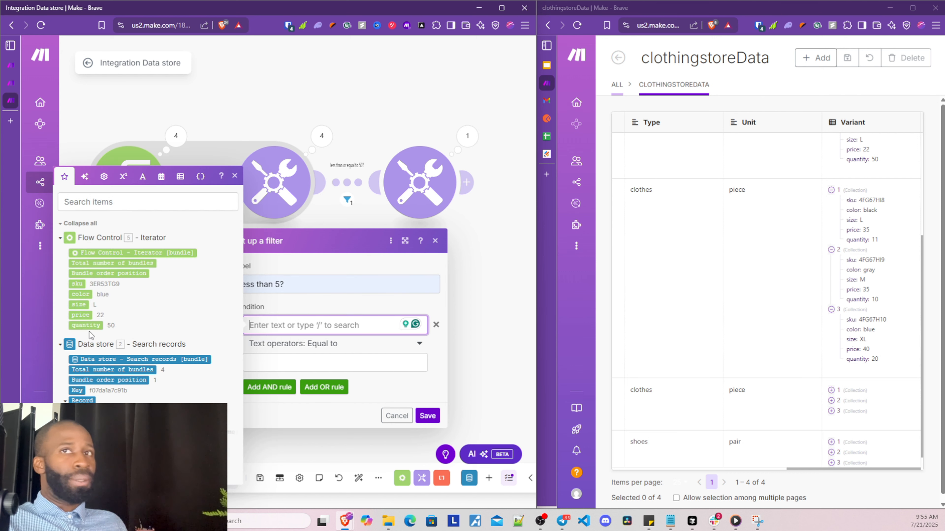
{"action": "left_click", "coordinate": [83, 326]}
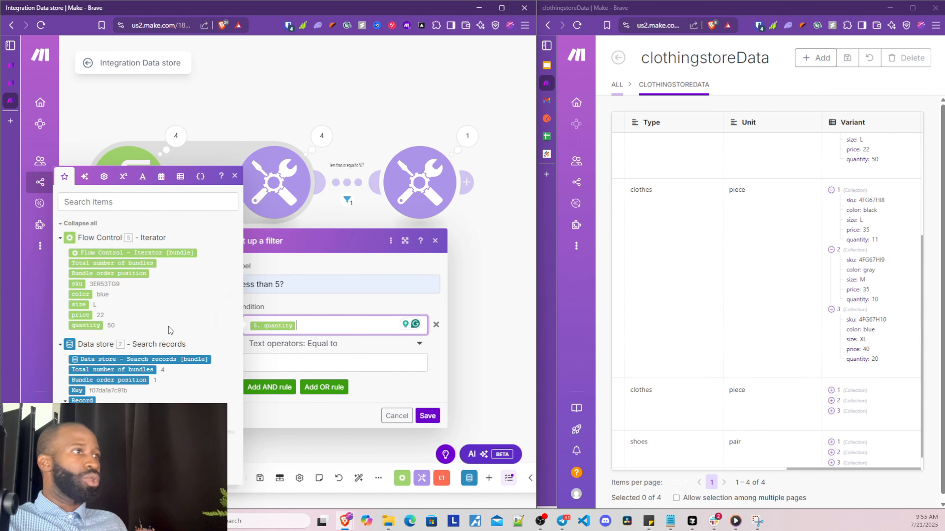
{"action": "left_click", "coordinate": [326, 348]}
{"action": "scroll", "coordinate": [272, 389], "scroll_direction": "down", "scroll_amount": 4}
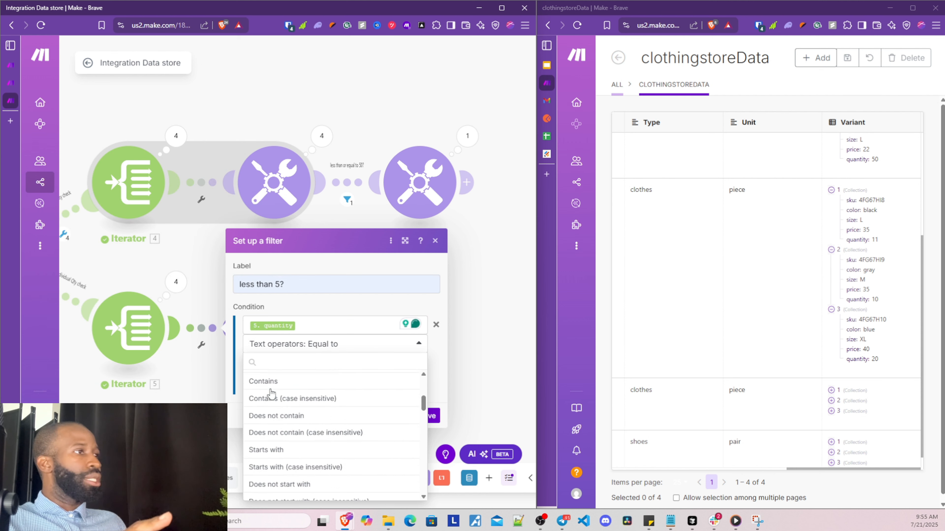
{"action": "scroll", "coordinate": [289, 410], "scroll_direction": "down", "scroll_amount": 8}
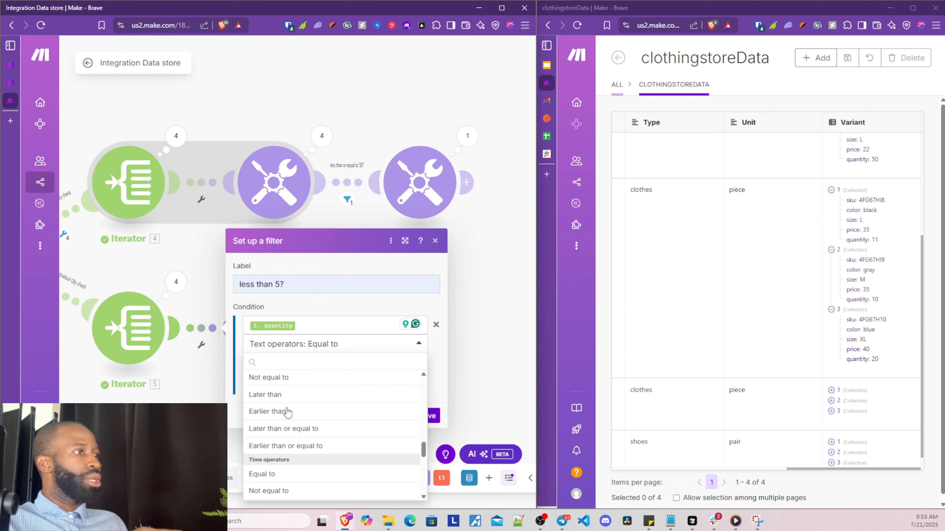
{"action": "scroll", "coordinate": [288, 420], "scroll_direction": "up", "scroll_amount": 2}
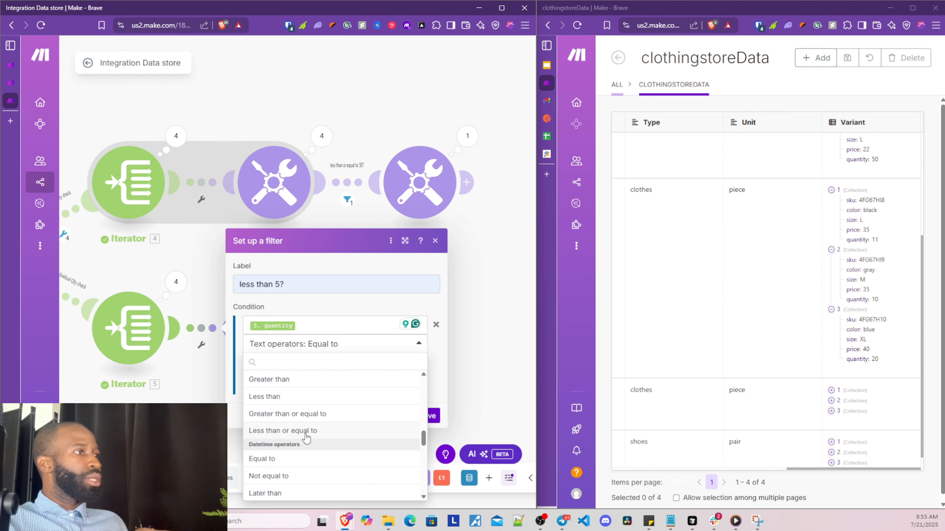
{"action": "scroll", "coordinate": [305, 438], "scroll_direction": "up", "scroll_amount": 3}
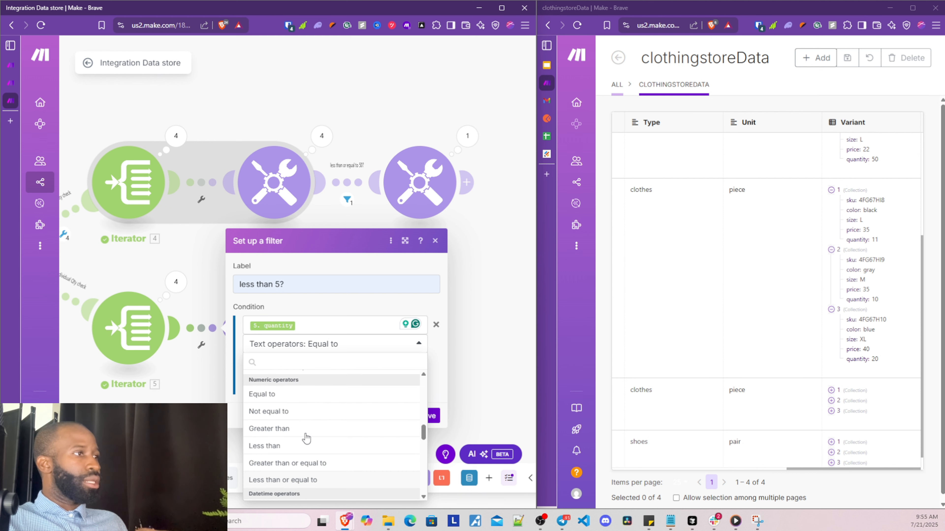
{"action": "left_click", "coordinate": [305, 481]}
{"action": "left_click", "coordinate": [294, 363]}
{"action": "type", "text": "5"}
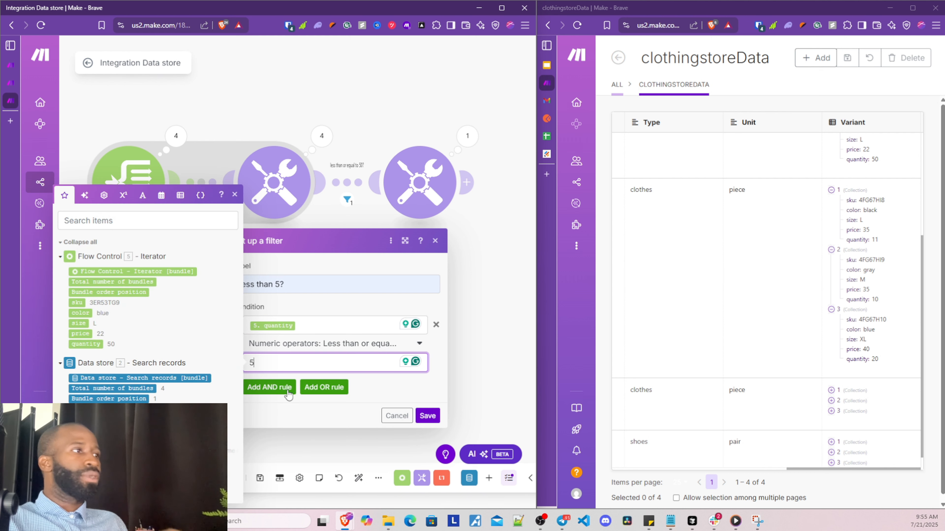
{"action": "left_click", "coordinate": [293, 412]}
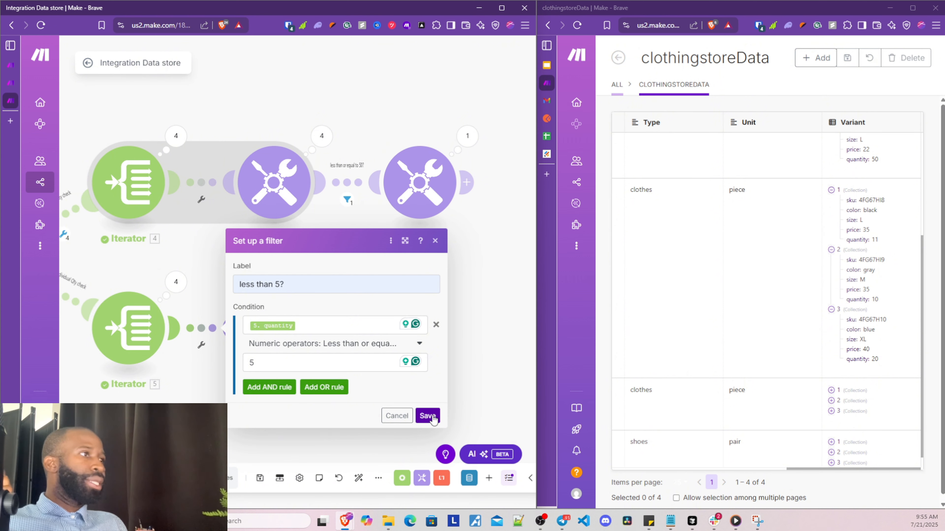
{"action": "left_click", "coordinate": [285, 323]}
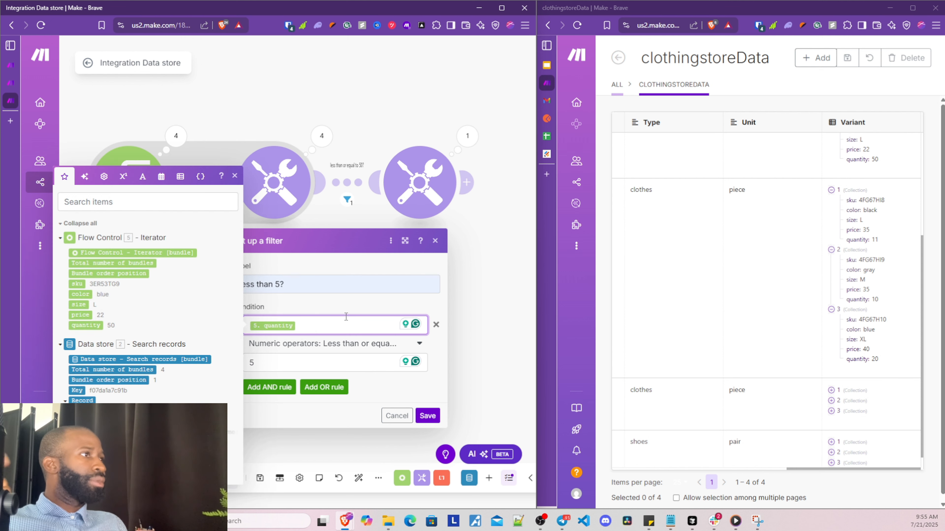
{"action": "left_click", "coordinate": [428, 416]}
{"action": "left_click", "coordinate": [350, 185]}
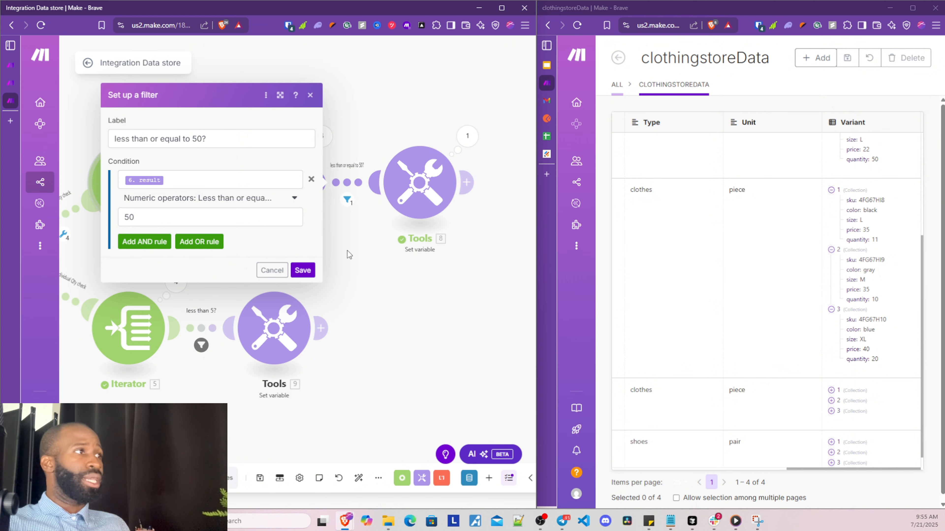
Close the upper route's filter unchanged and reopen the individual qty warning variable settings
{"action": "left_click", "coordinate": [355, 228]}
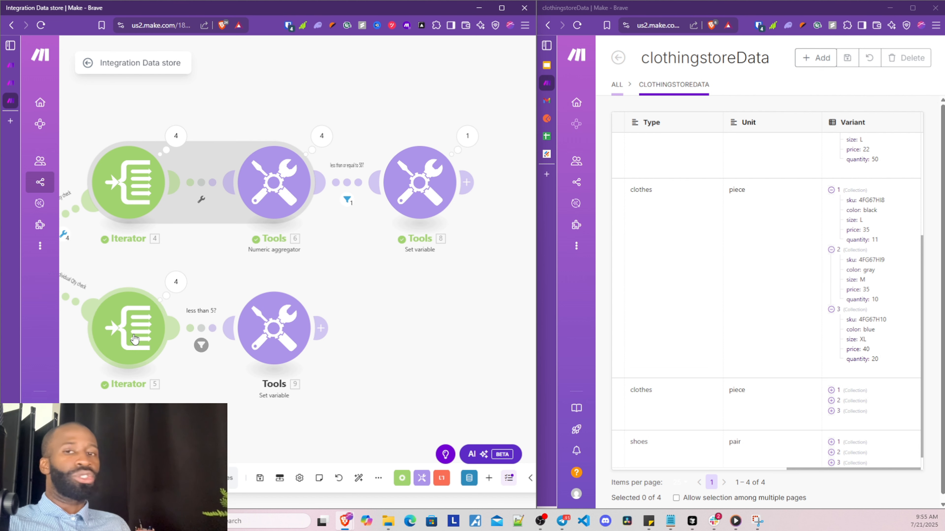
{"action": "left_click", "coordinate": [274, 327]}
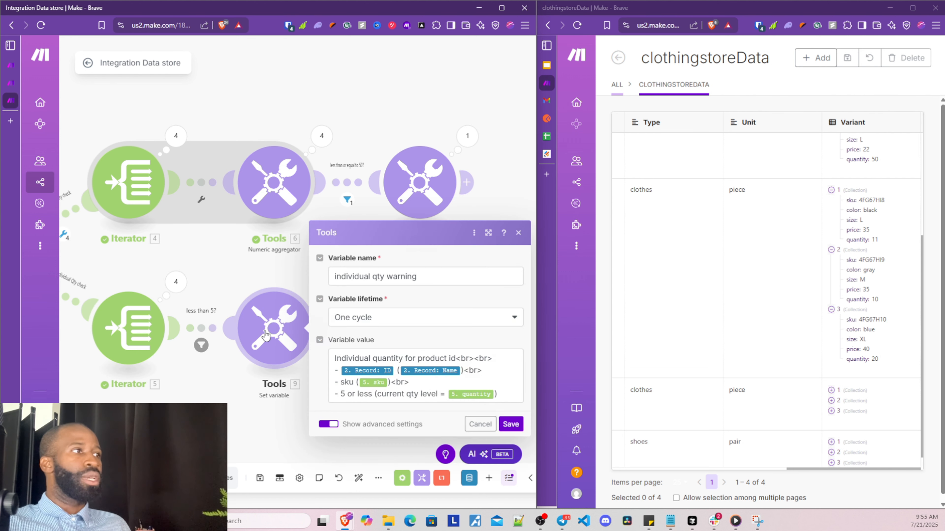
Close the open dialogs and delete the empty module added after the lower Set variable
{"action": "left_click", "coordinate": [235, 391]}
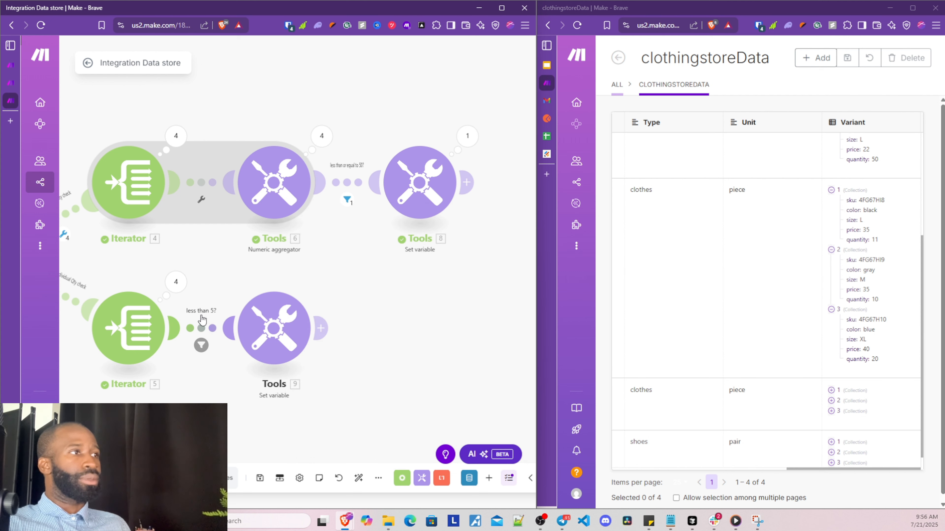
{"action": "left_click", "coordinate": [201, 345]}
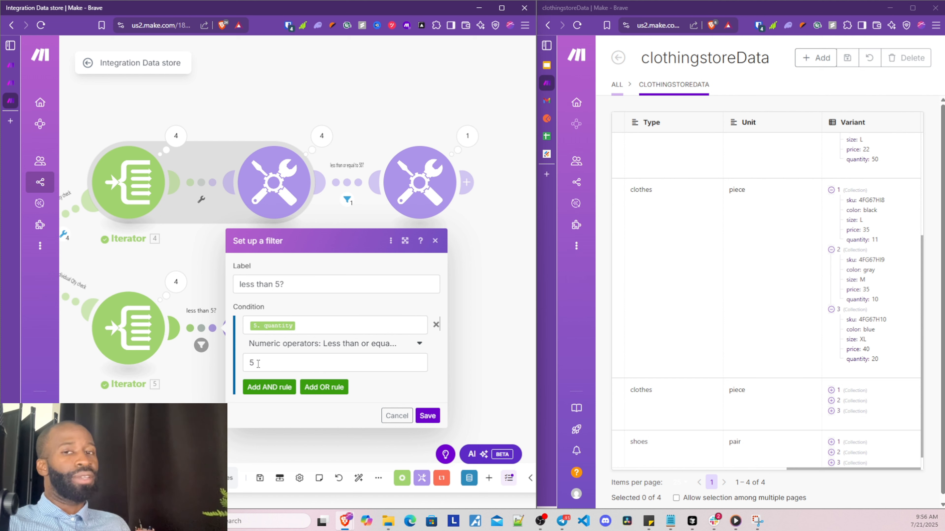
{"action": "left_click", "coordinate": [214, 415]}
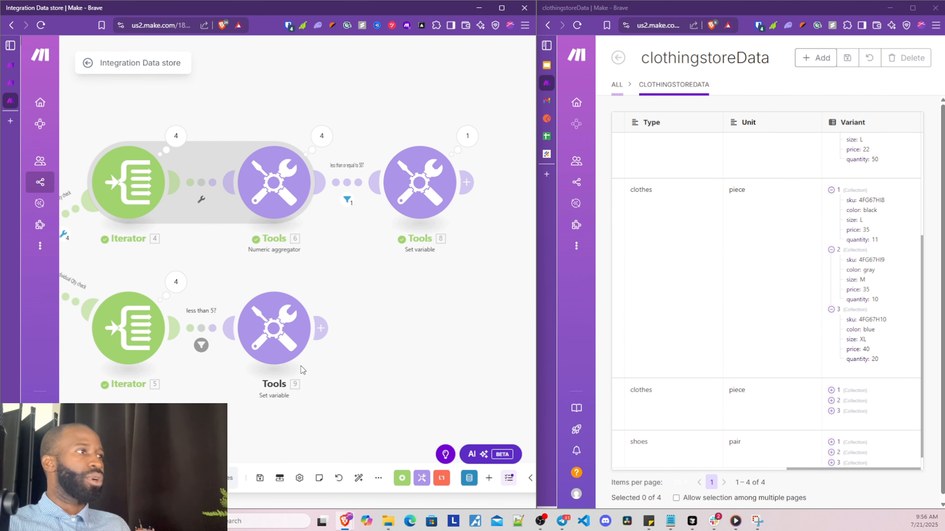
{"action": "left_click", "coordinate": [321, 329]}
{"action": "right_click", "coordinate": [428, 323]}
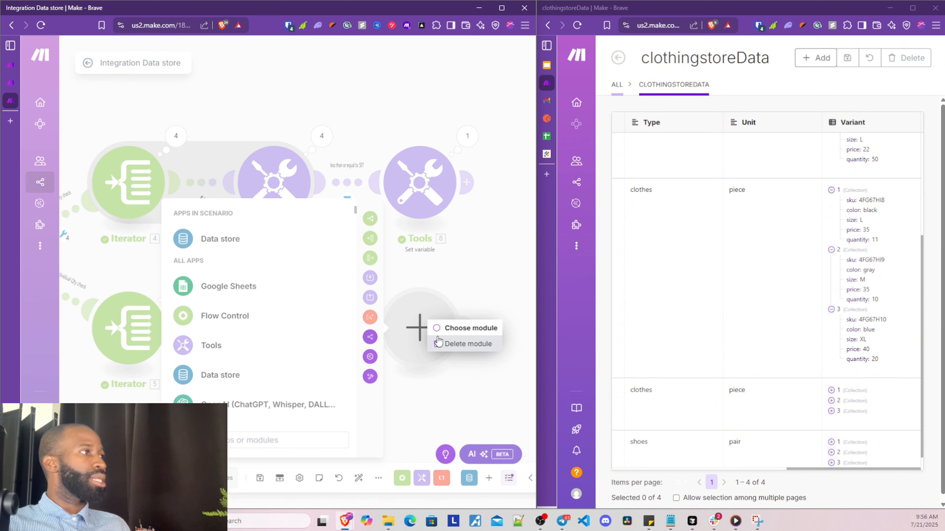
{"action": "left_click", "coordinate": [457, 346]}
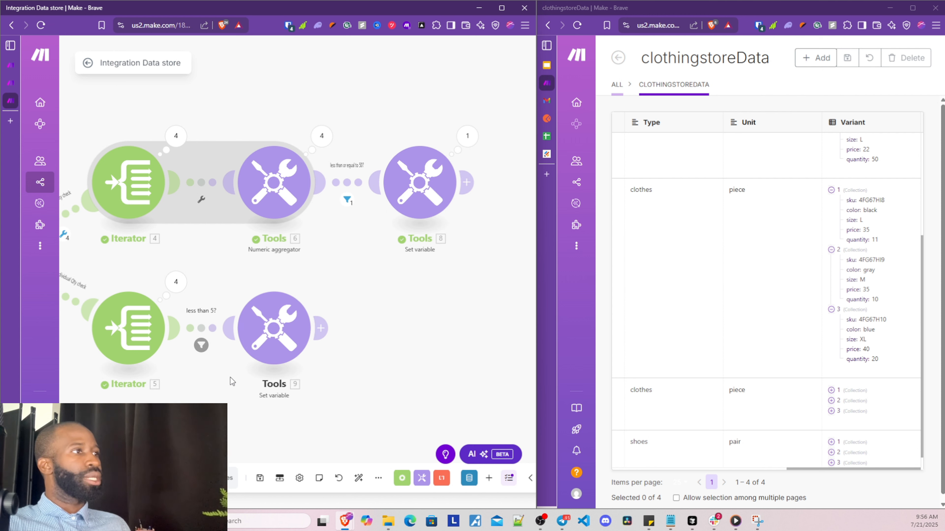
Bring up the context menu of the lower Set variable module
{"action": "right_click", "coordinate": [260, 329]}
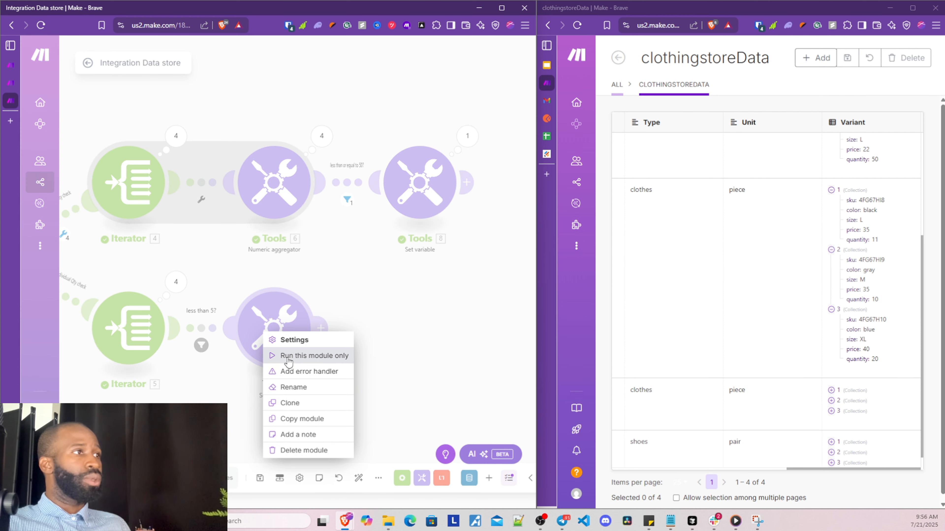
{"action": "left_click", "coordinate": [273, 343]}
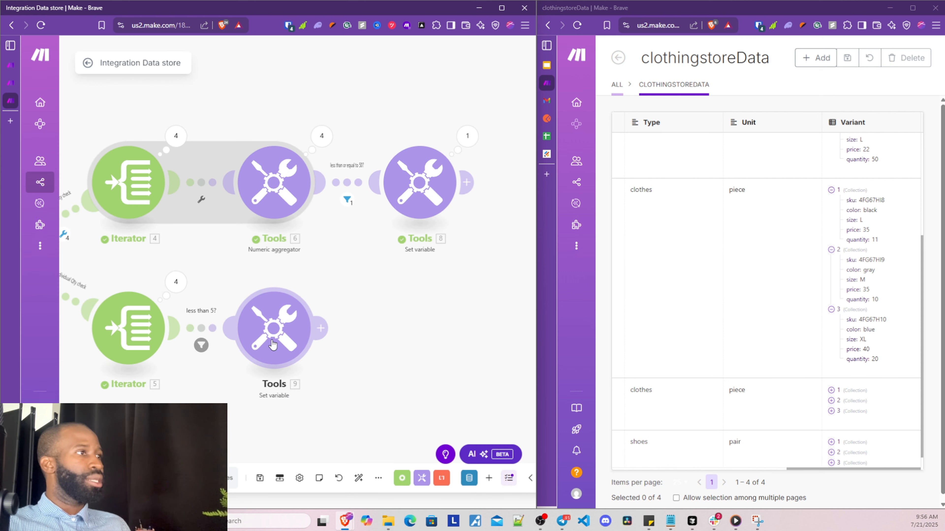
{"action": "right_click", "coordinate": [273, 344]}
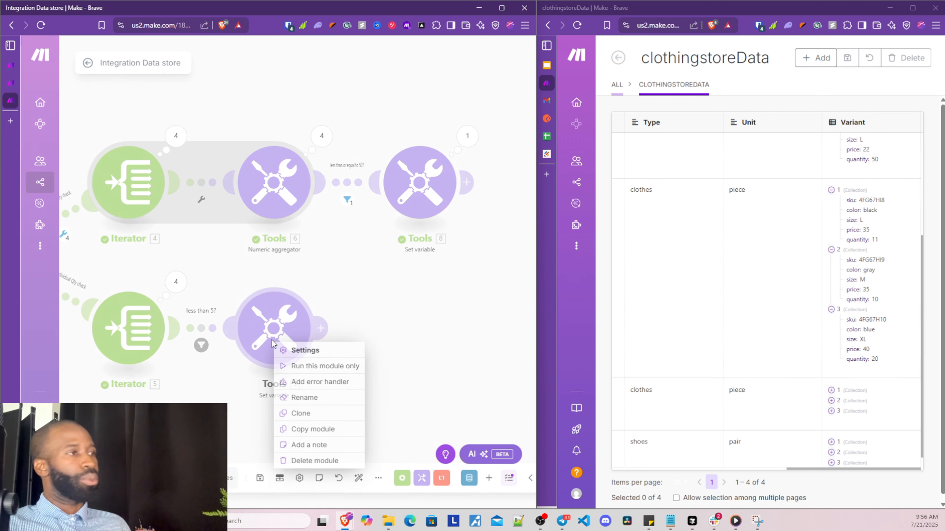
Start a Run this module only test of individual qty warning, leaving ID, Name, sku and quantity blank
{"action": "left_click", "coordinate": [292, 368]}
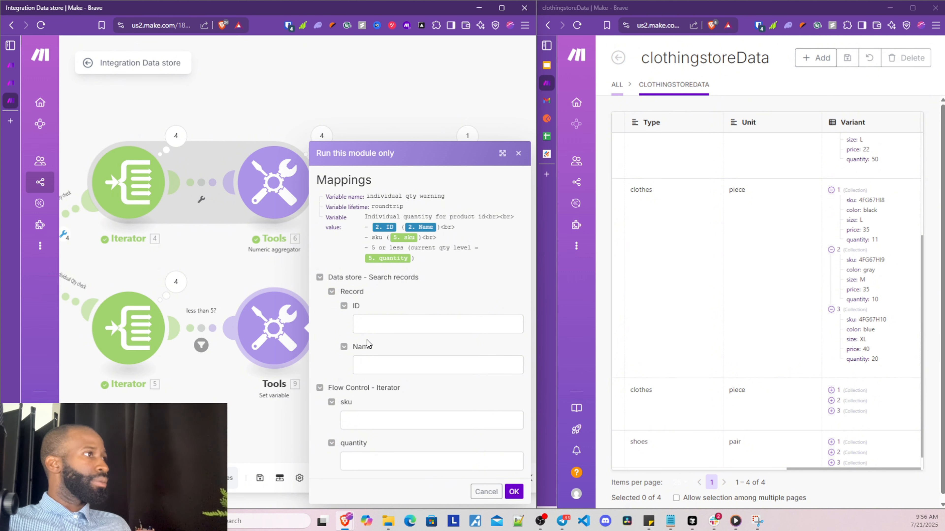
{"action": "left_click", "coordinate": [377, 331]}
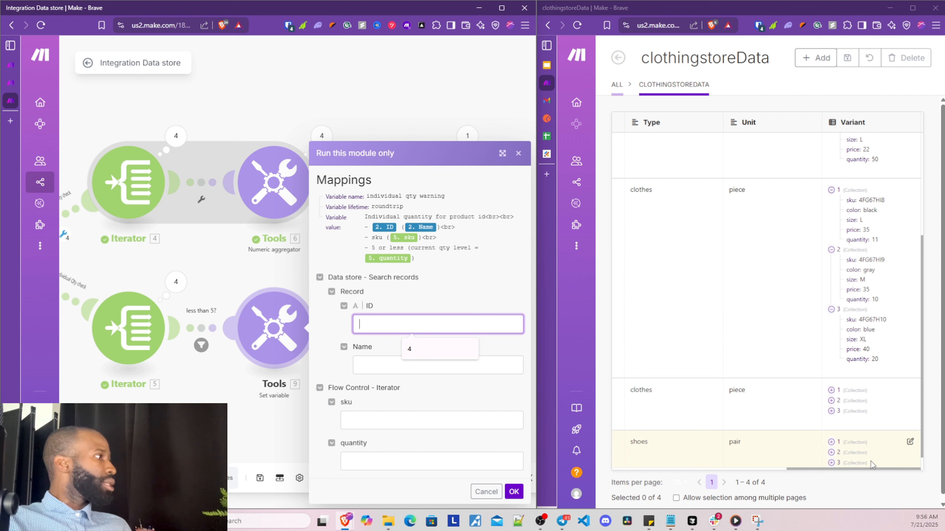
{"action": "left_click_drag", "start_coordinate": [871, 470], "coordinate": [716, 491]}
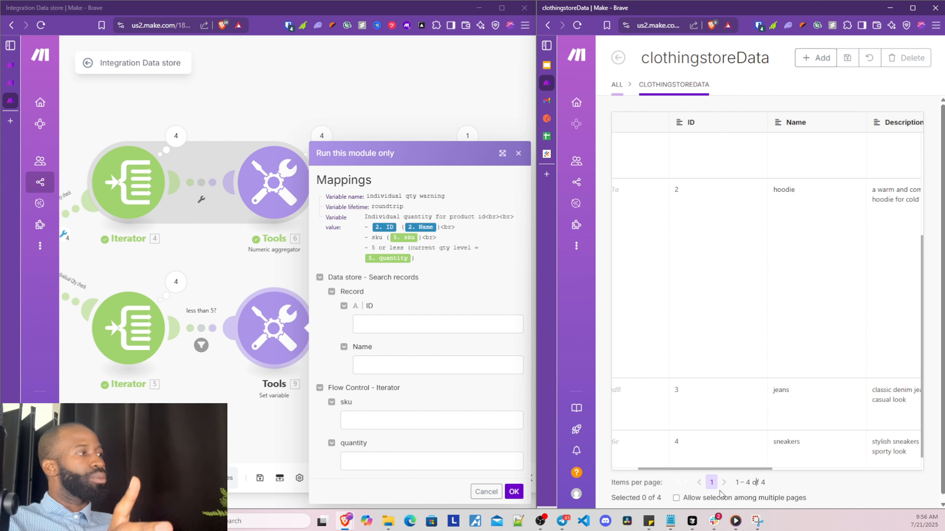
{"action": "left_click", "coordinate": [388, 323]}
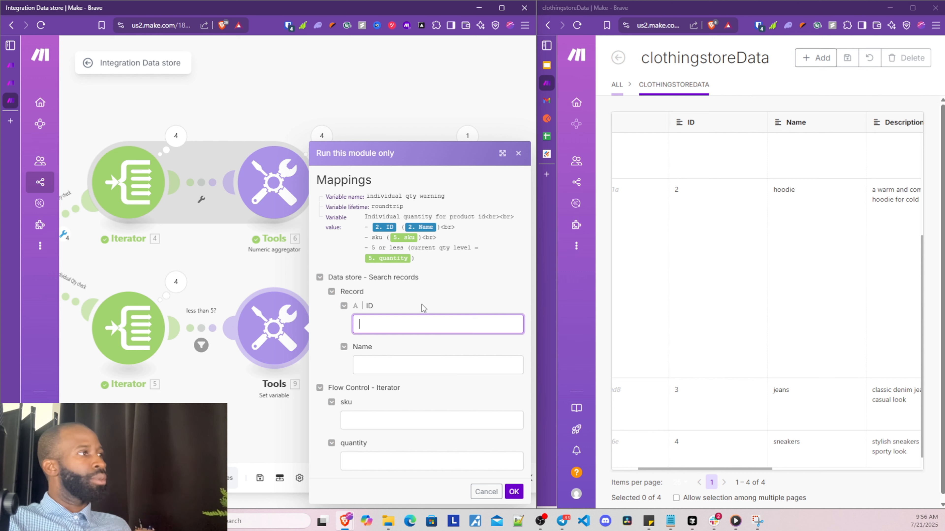
{"action": "left_click_drag", "start_coordinate": [707, 469], "coordinate": [657, 434]}
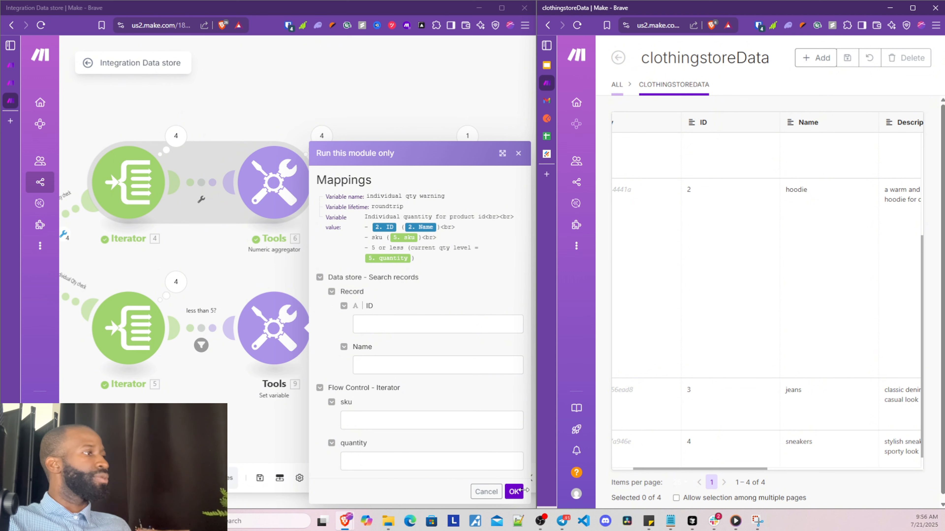
Run the individual qty warning module alone and review its output
{"action": "left_click", "coordinate": [514, 491]}
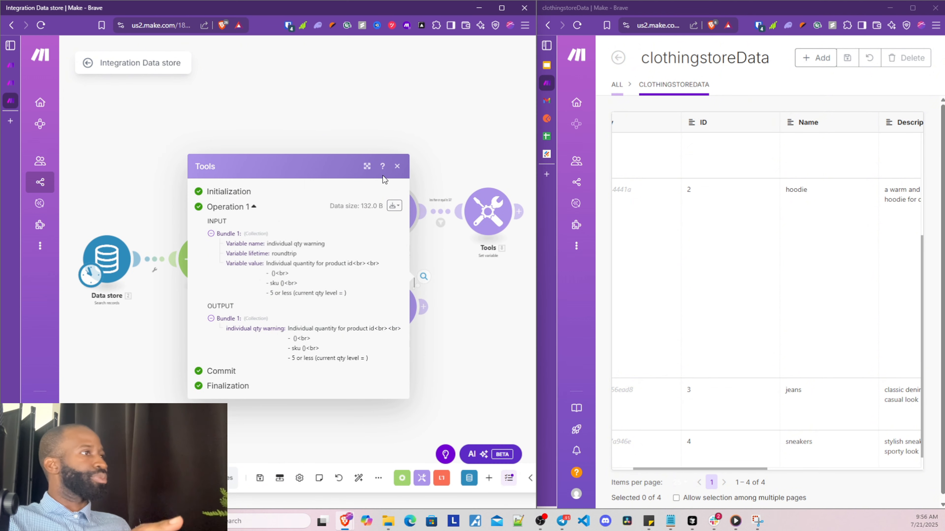
{"action": "left_click", "coordinate": [397, 167]}
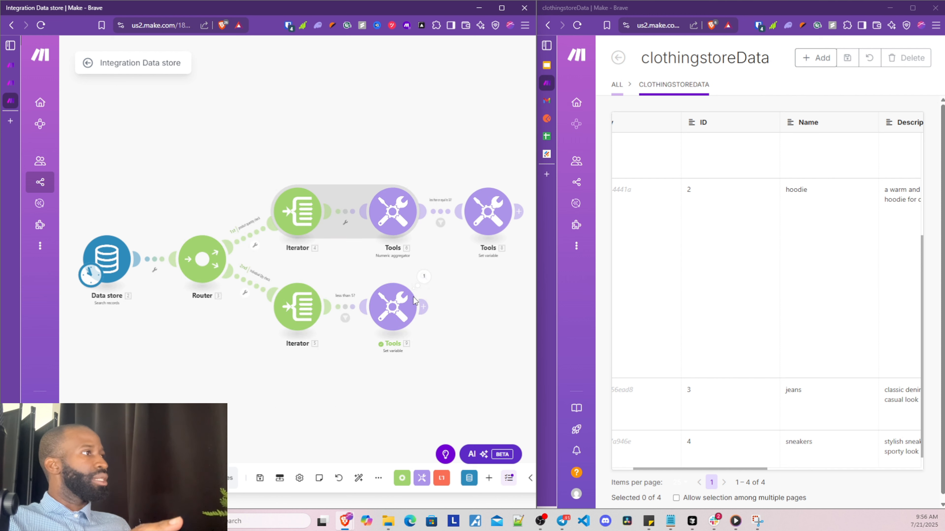
{"action": "left_click", "coordinate": [426, 284]}
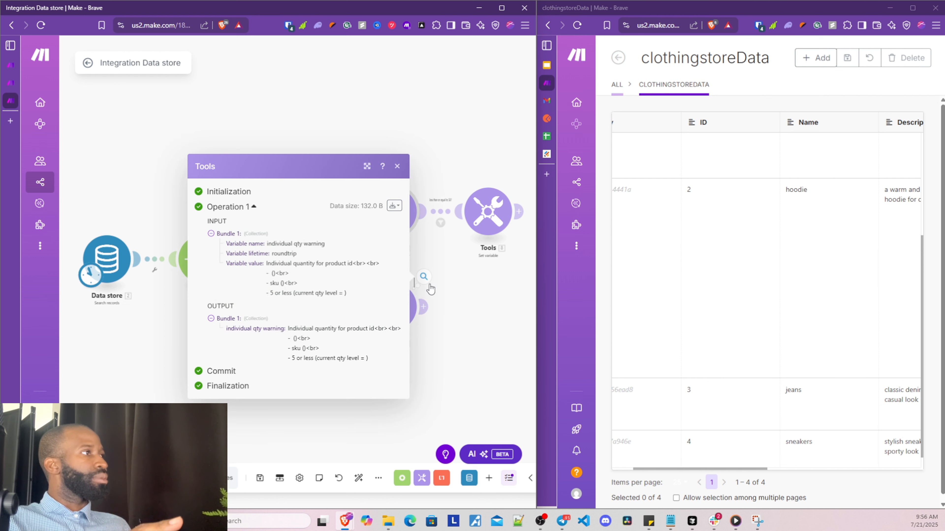
{"action": "left_click", "coordinate": [467, 346]}
Inspect the lower Iterator's operations and the filter results, where only Bundle 12 passes
{"action": "left_click_drag", "start_coordinate": [442, 384], "coordinate": [357, 391]}
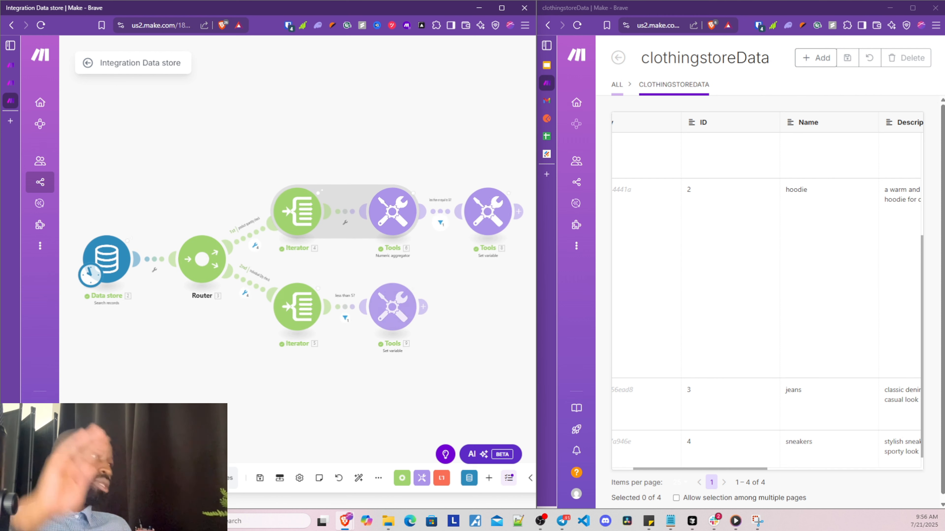
{"action": "left_click_drag", "start_coordinate": [364, 396], "coordinate": [309, 401]}
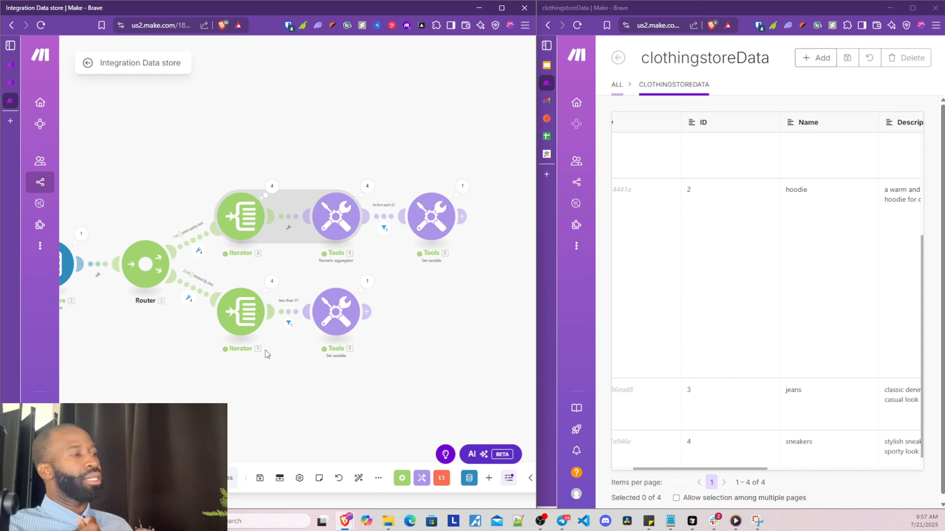
{"action": "left_click_drag", "start_coordinate": [262, 407], "coordinate": [191, 413]}
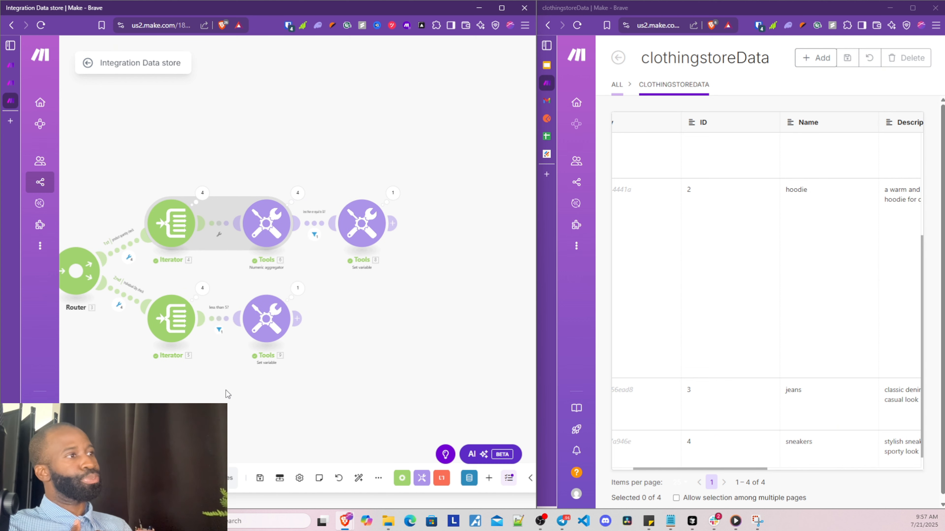
{"action": "left_click", "coordinate": [202, 289]}
{"action": "left_click", "coordinate": [277, 276]}
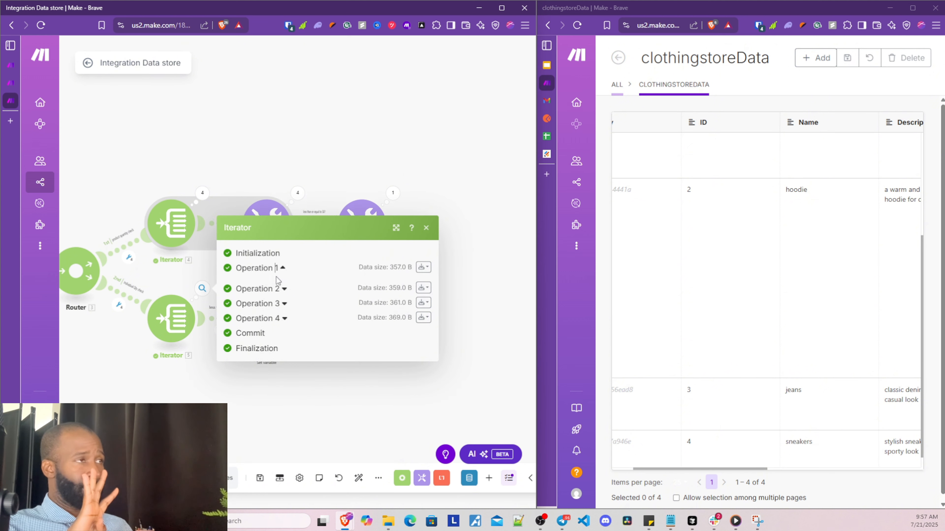
{"action": "left_click", "coordinate": [192, 395]}
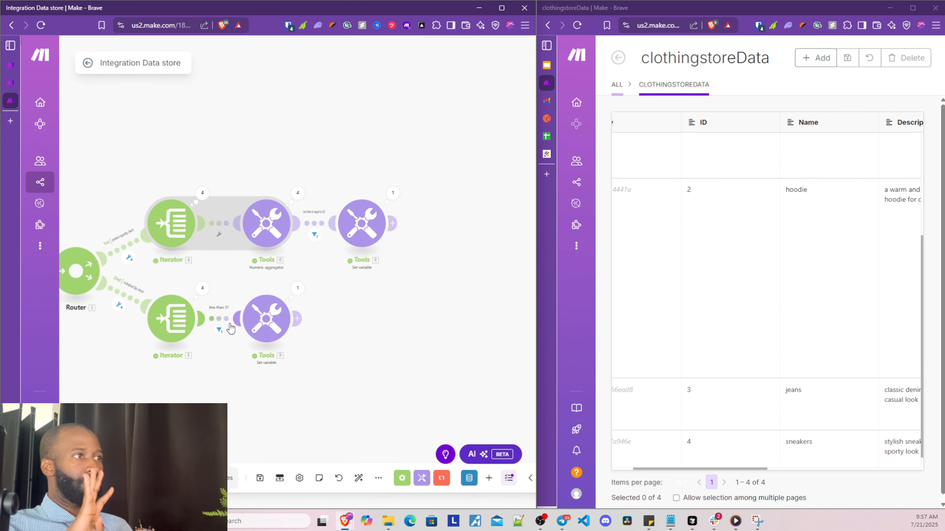
{"action": "left_click", "coordinate": [219, 330]}
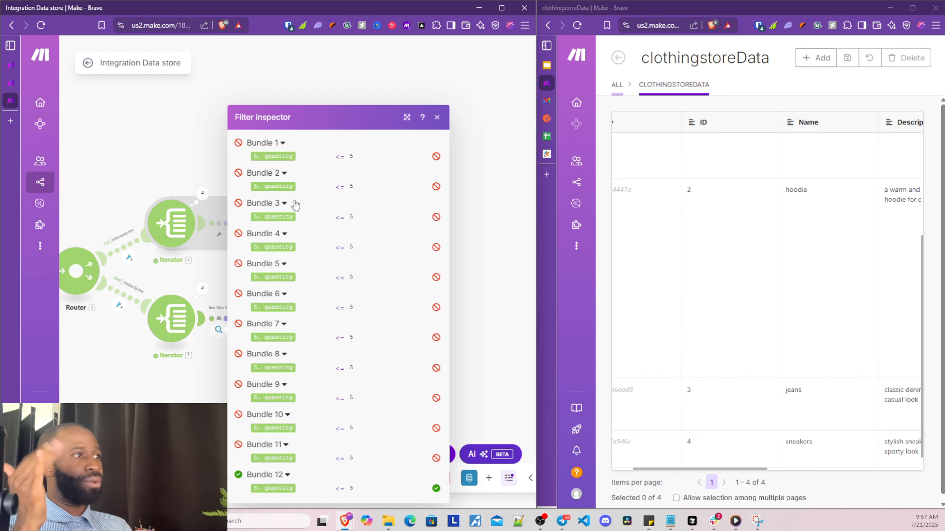
Compare the ≤ 5 condition with the shoes record's third variant, quantity 5, in the data store
{"action": "scroll", "coordinate": [752, 446], "scroll_direction": "up", "scroll_amount": 3}
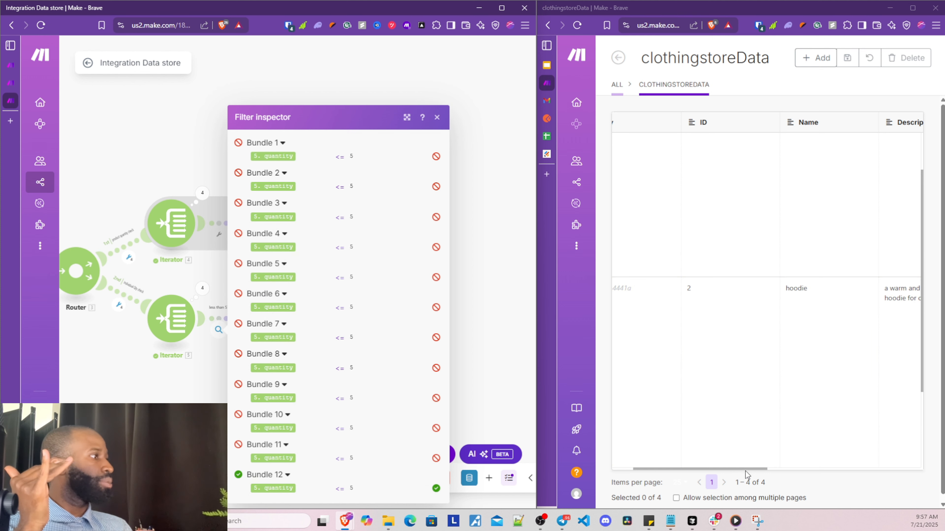
{"action": "left_click_drag", "start_coordinate": [746, 469], "coordinate": [900, 469]}
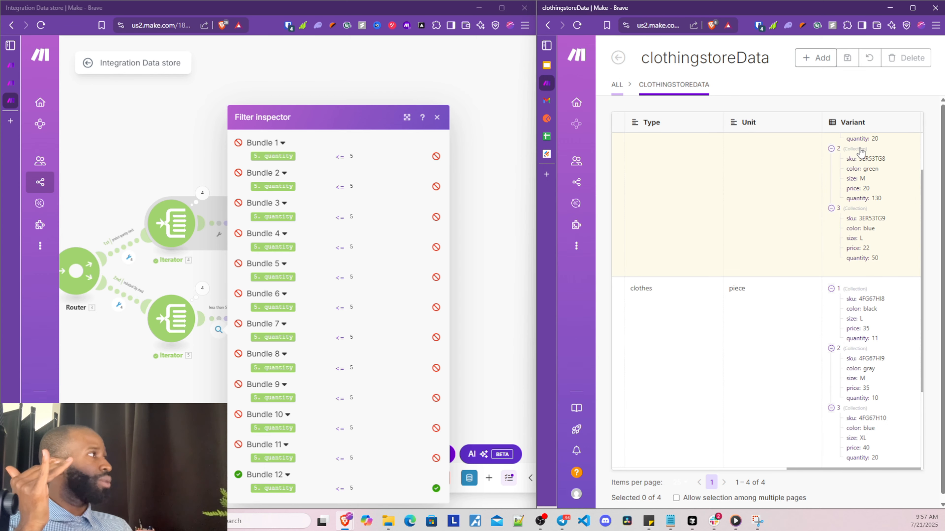
{"action": "scroll", "coordinate": [860, 153], "scroll_direction": "up", "scroll_amount": 2}
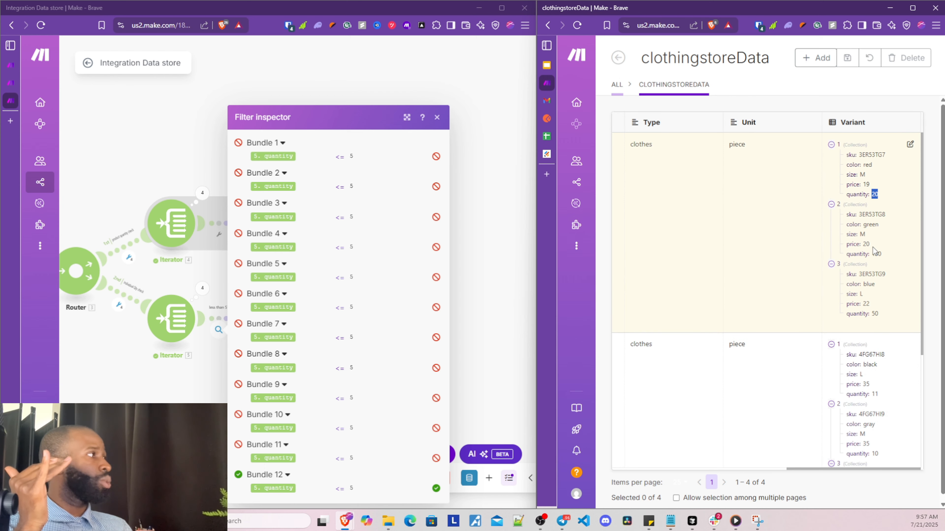
{"action": "scroll", "coordinate": [872, 246], "scroll_direction": "down", "scroll_amount": 5}
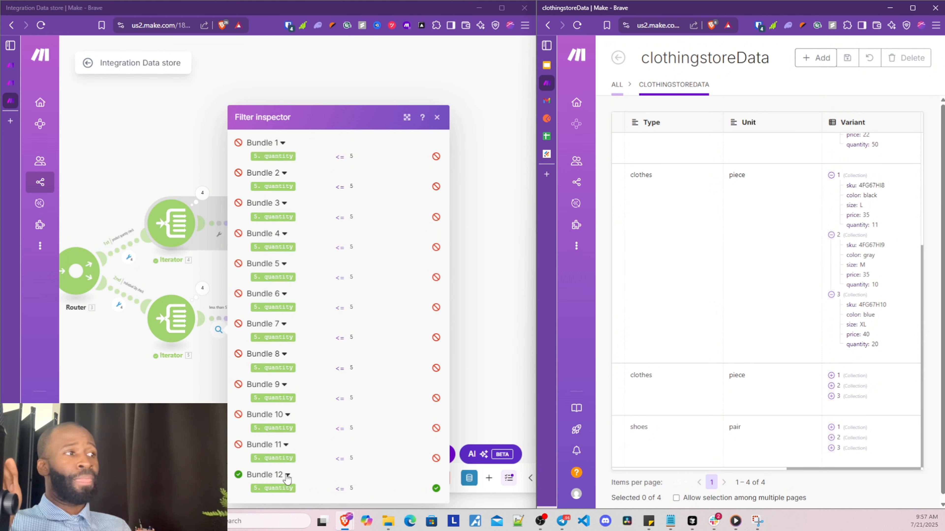
{"action": "double_click", "coordinate": [343, 156]}
{"action": "left_click", "coordinate": [345, 187]}
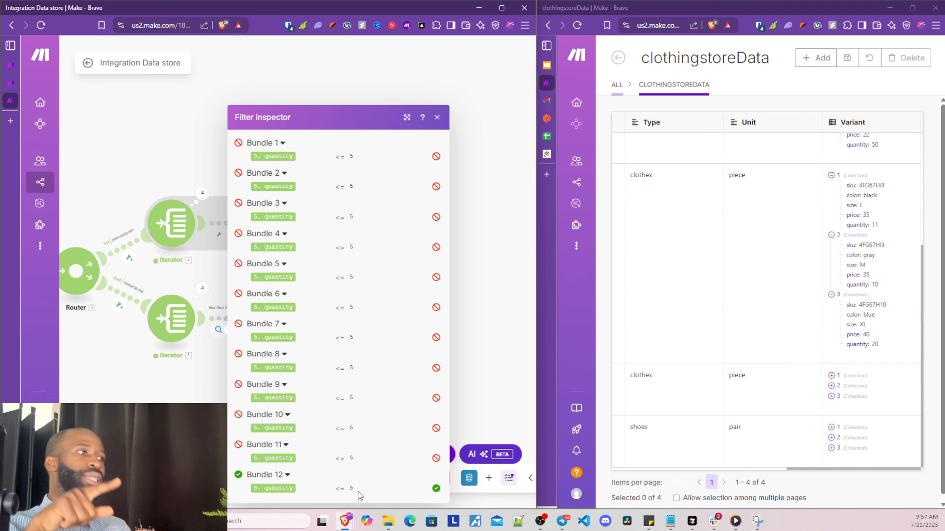
{"action": "left_click_drag", "start_coordinate": [356, 490], "coordinate": [340, 489]}
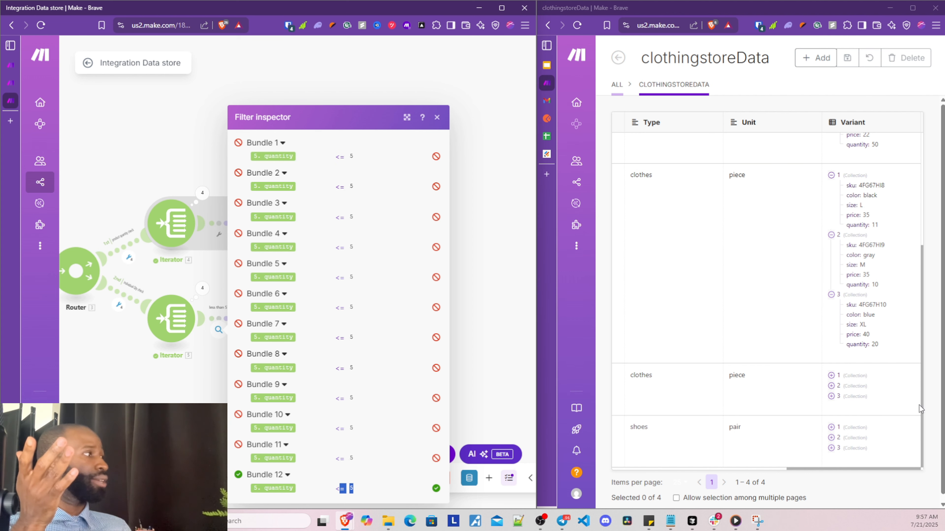
{"action": "left_click", "coordinate": [831, 448]}
{"action": "scroll", "coordinate": [826, 410], "scroll_direction": "down", "scroll_amount": 1}
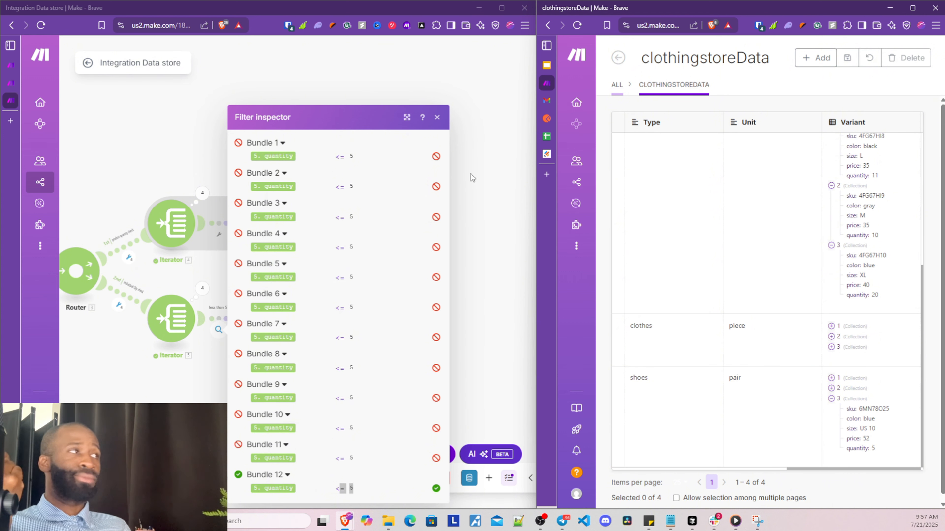
Try an Email Send an Email step on the other account's connection, then delete it
{"action": "left_click", "coordinate": [435, 117]}
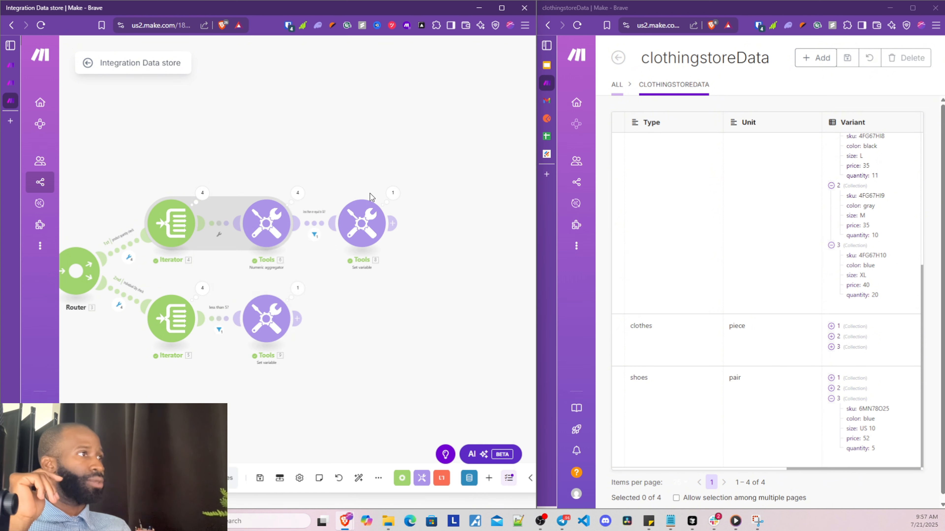
{"action": "left_click", "coordinate": [299, 320]}
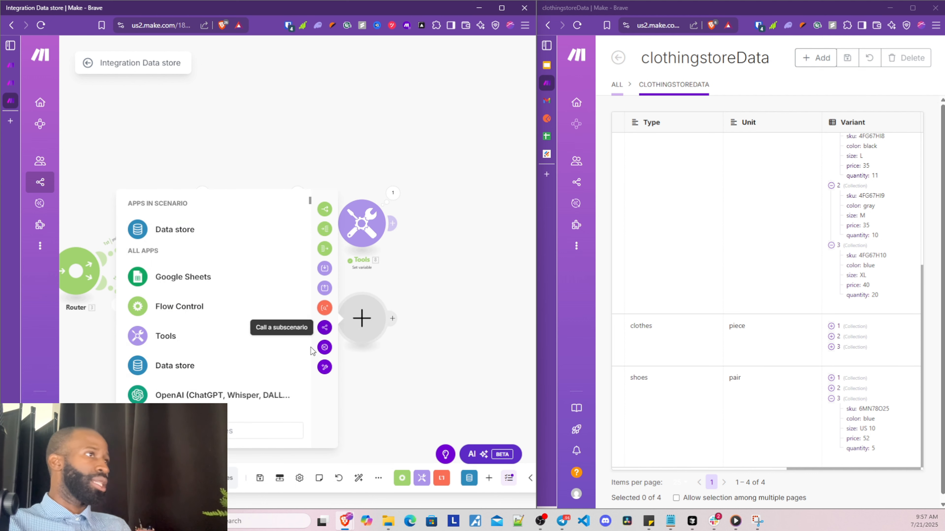
{"action": "type", "text": "email"}
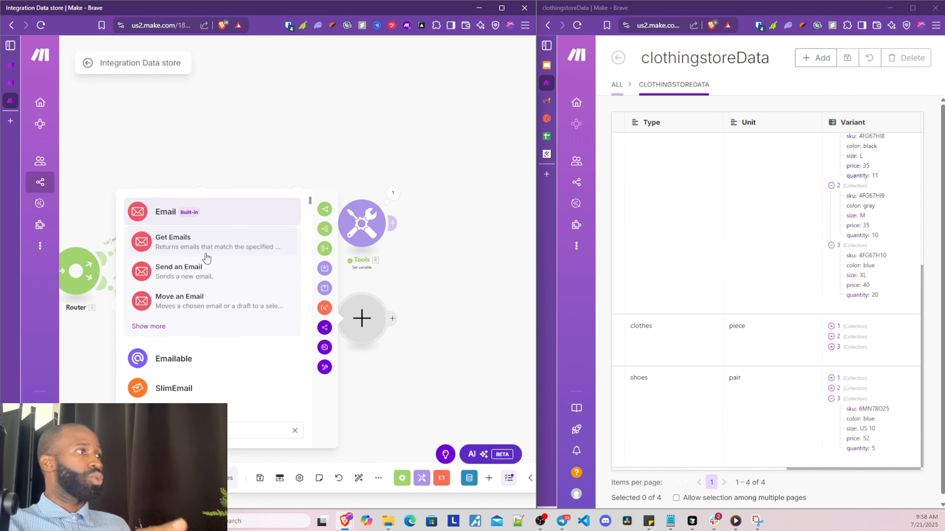
{"action": "left_click", "coordinate": [219, 270]}
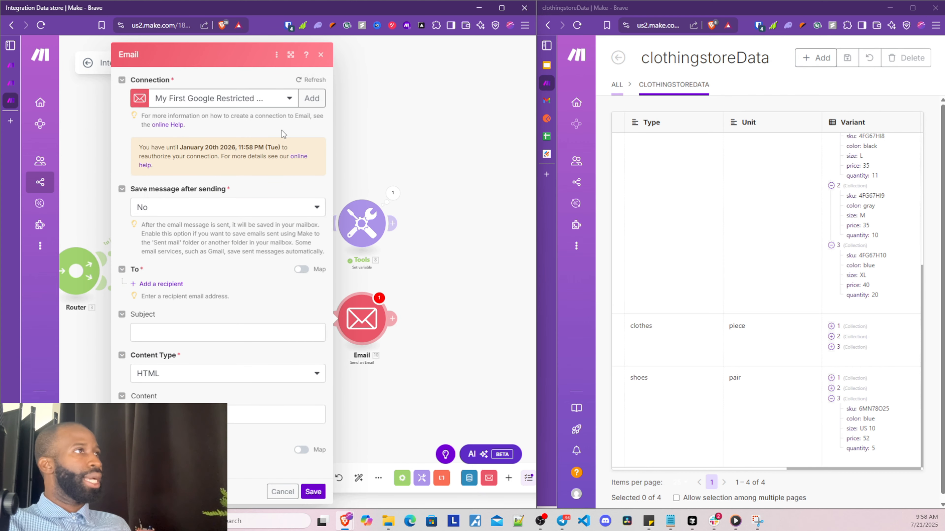
{"action": "left_click", "coordinate": [281, 101]}
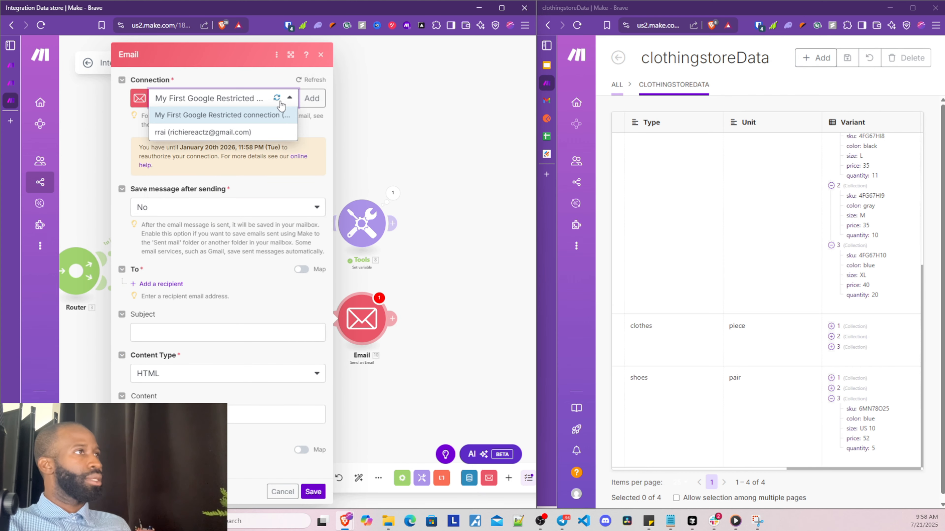
{"action": "left_click", "coordinate": [280, 134]}
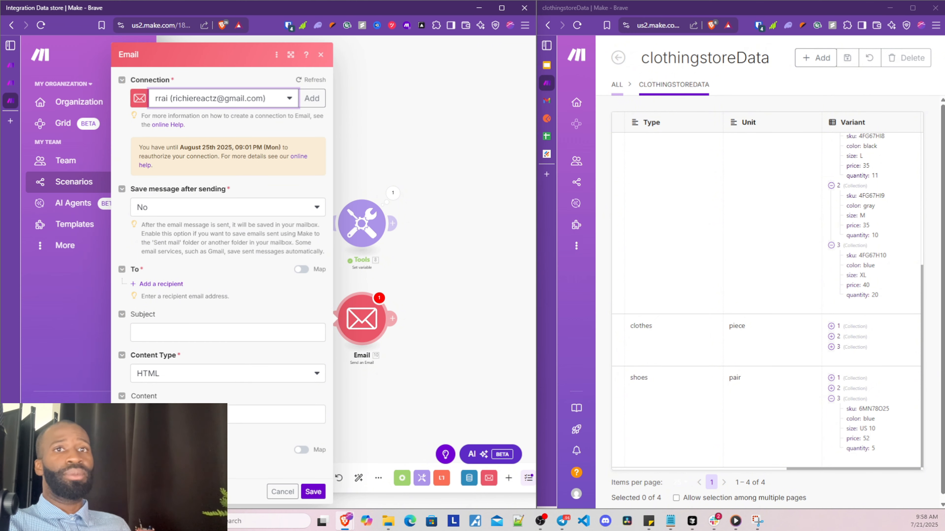
{"action": "right_click", "coordinate": [364, 321]}
{"action": "left_click", "coordinate": [388, 438]}
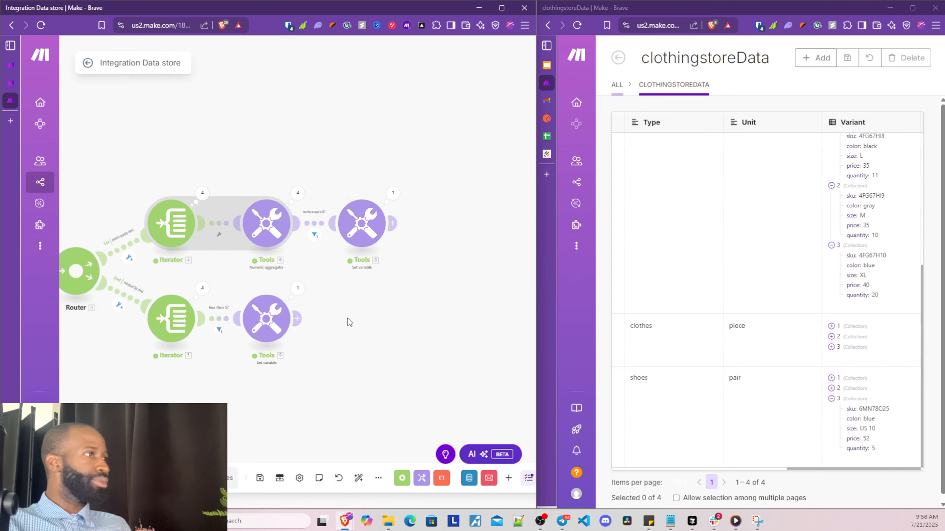
Add a Gmail Send an Email step after the individual qty warning variable
{"action": "left_click", "coordinate": [368, 344]}
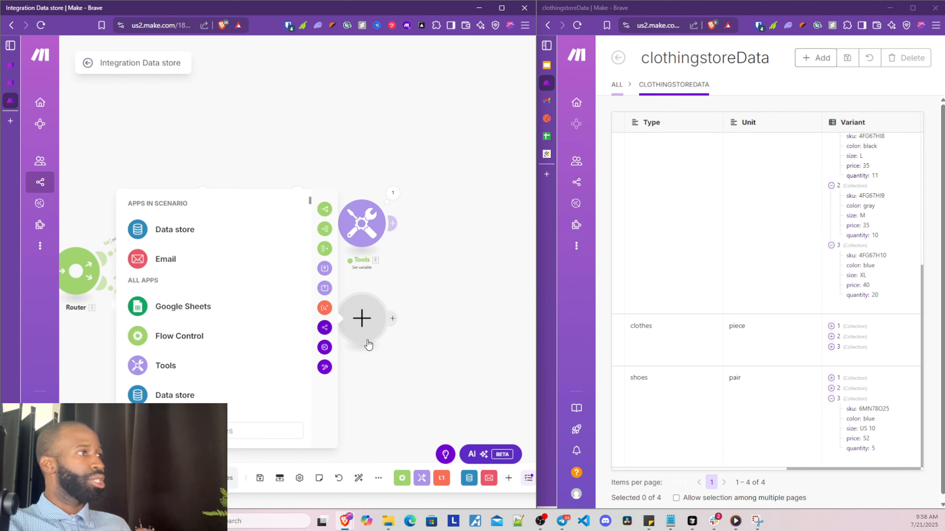
{"action": "left_click", "coordinate": [252, 435]}
{"action": "type", "text": "gmail"}
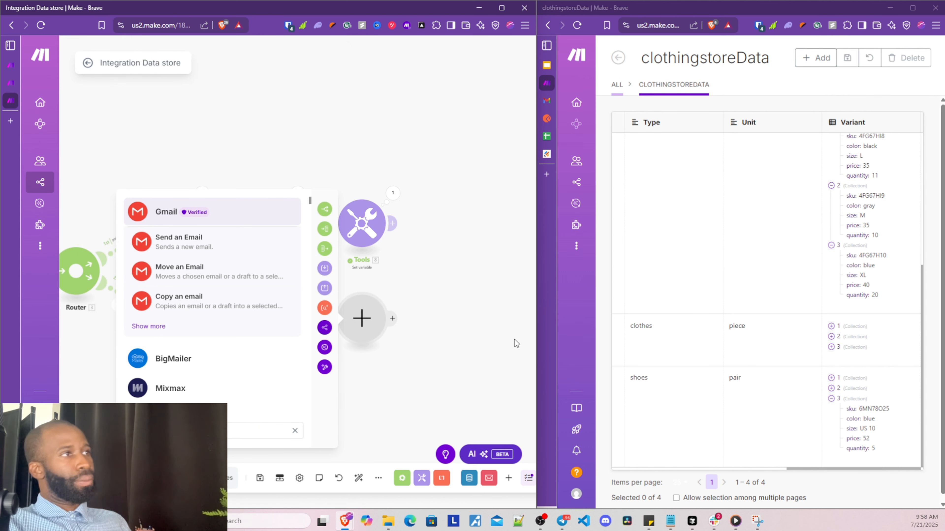
{"action": "left_click", "coordinate": [212, 242]}
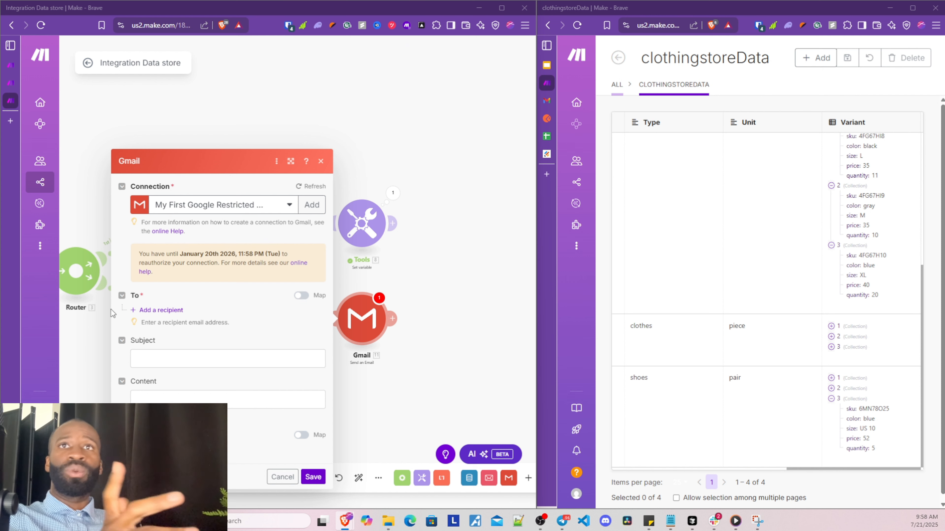
Enter the recipient's e-mail address and the subject 'Individual Product Quantity Warning ALERT!!!'
{"action": "left_click", "coordinate": [145, 311]}
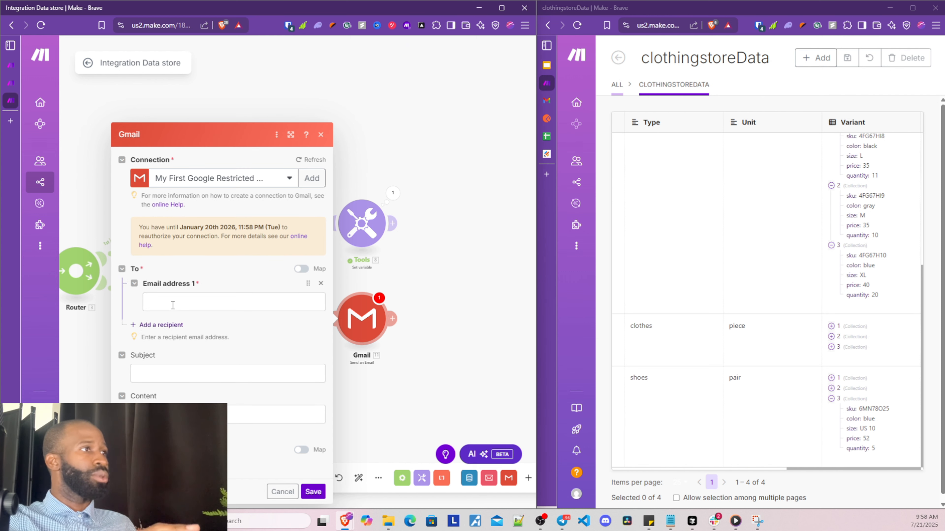
{"action": "left_click", "coordinate": [174, 304]}
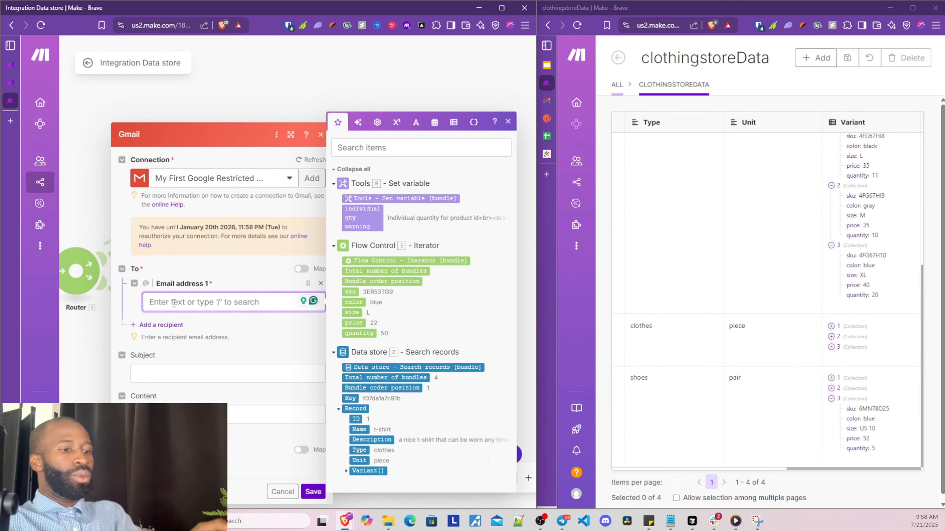
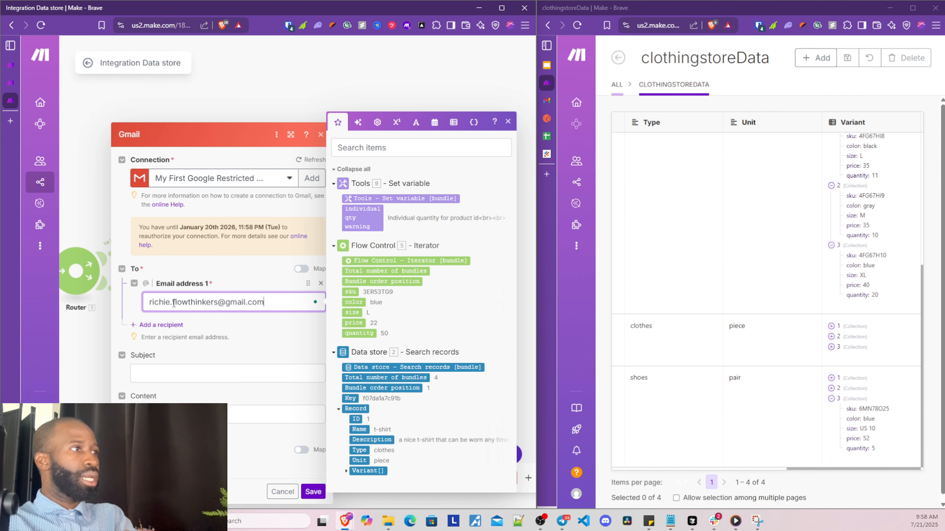
{"action": "left_click", "coordinate": [214, 320]}
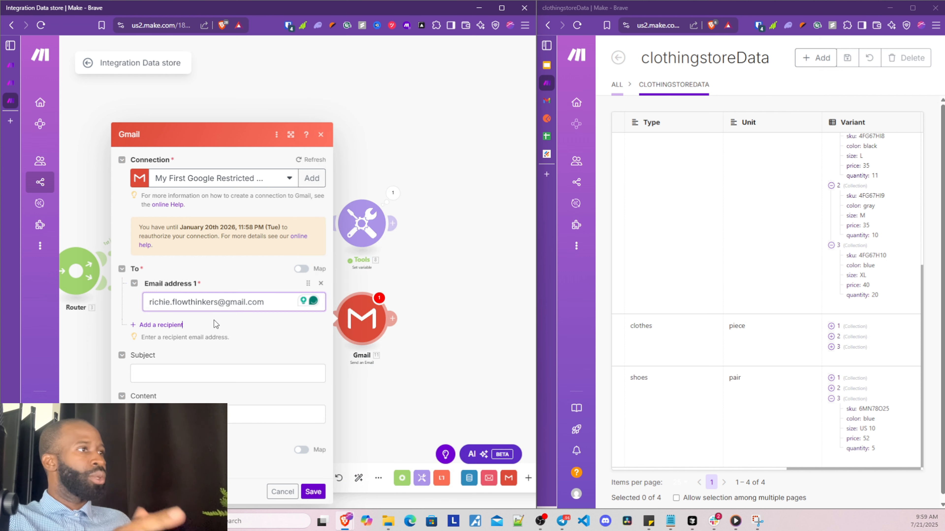
{"action": "left_click", "coordinate": [170, 371]}
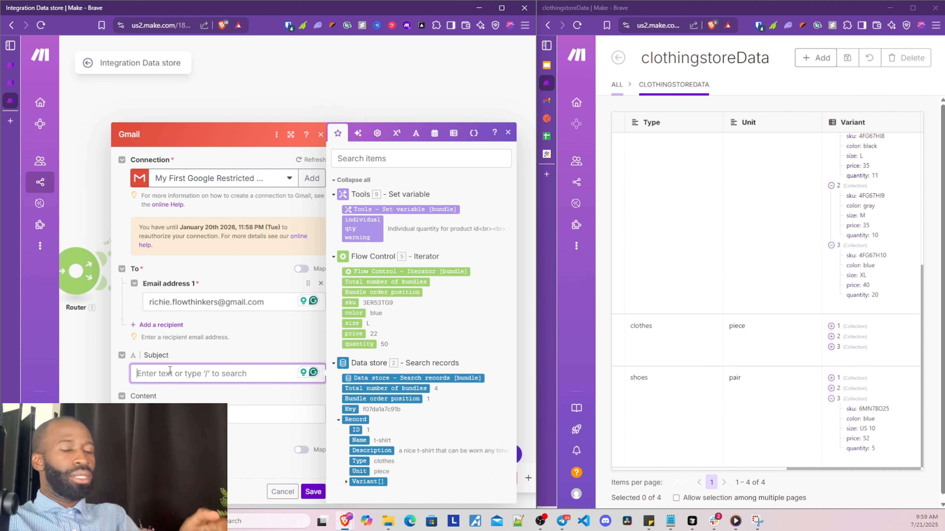
{"action": "type", "text": "Indivi"}
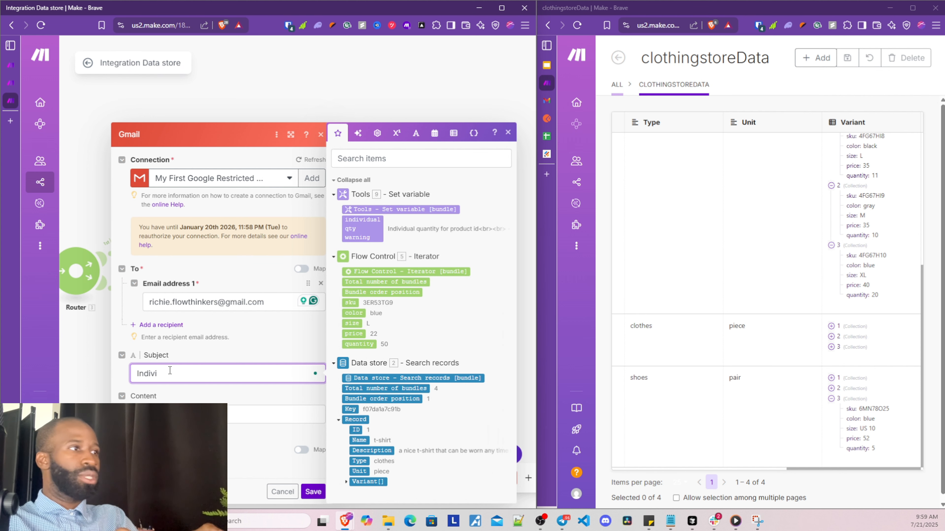
{"action": "type", "text": "dua"}
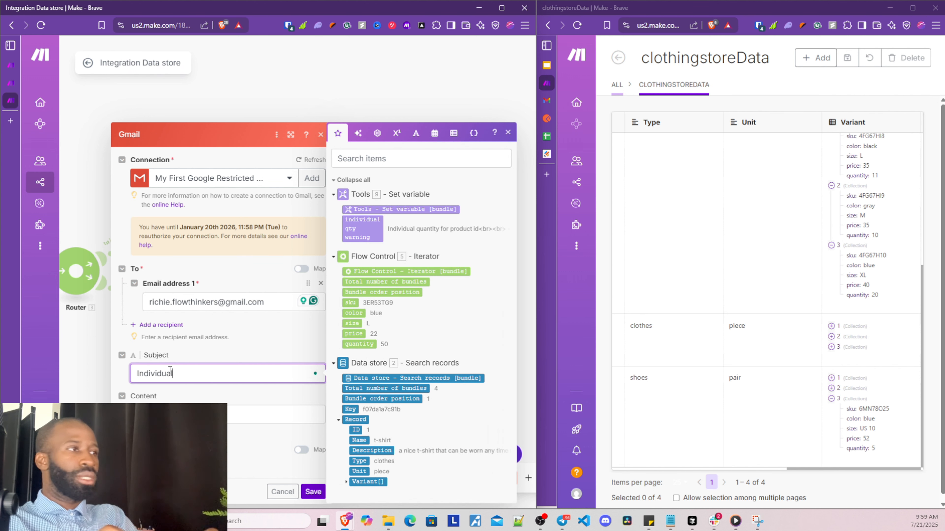
{"action": "type", "text": "l Produc"}
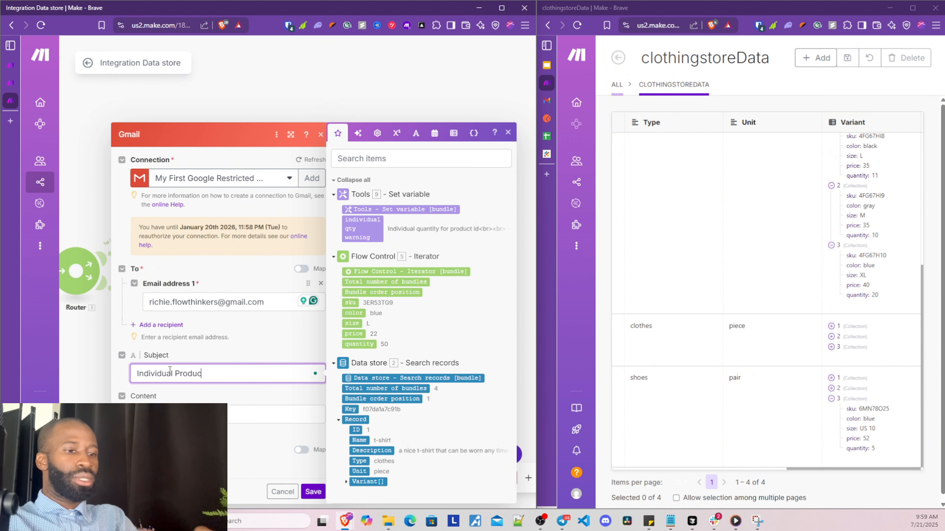
{"action": "type", "text": "t Quant"}
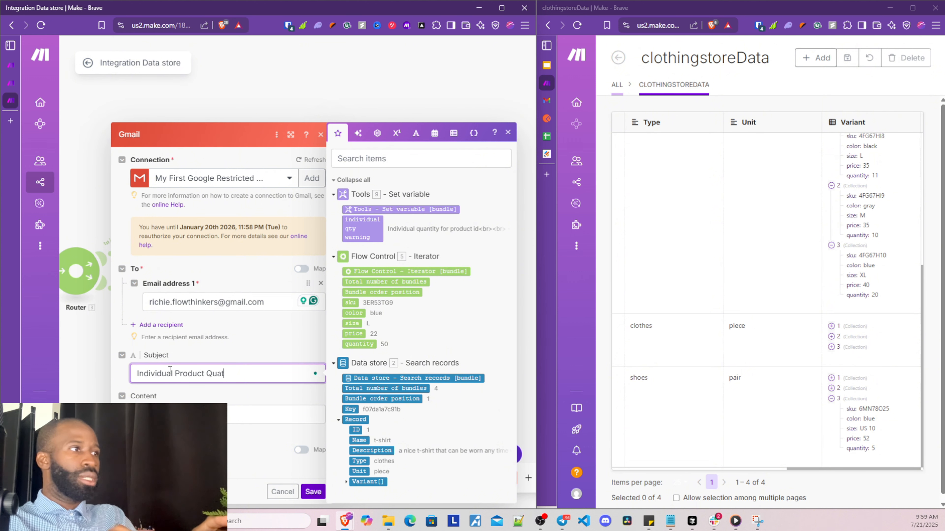
{"action": "type", "text": "i"}
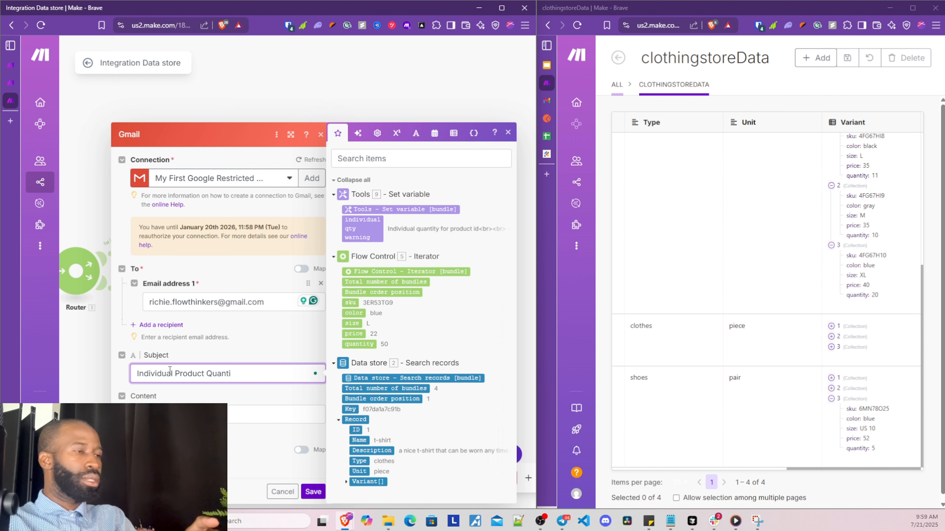
{"action": "type", "text": "ty Wa"}
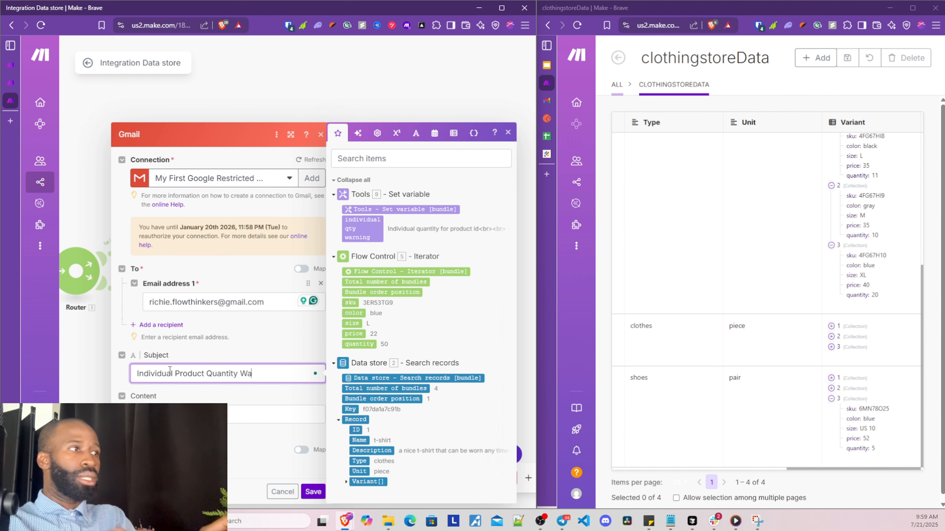
{"action": "type", "text": "rning A:ERT"}
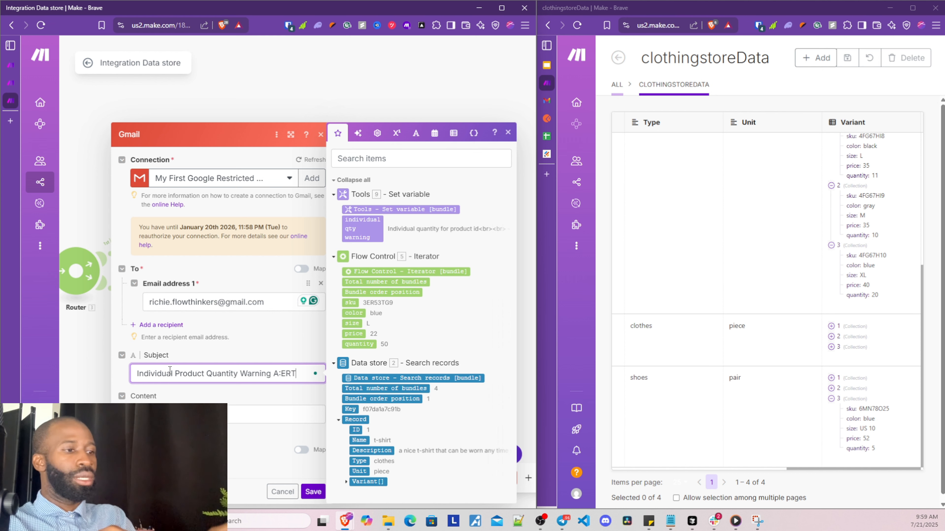
{"action": "key", "text": "BackSpace"}
{"action": "key", "text": "BackSpace"}
{"action": "key", "text": "BackSpace"}
{"action": "key", "text": "BackSpace"}
{"action": "type", "text": "L"}
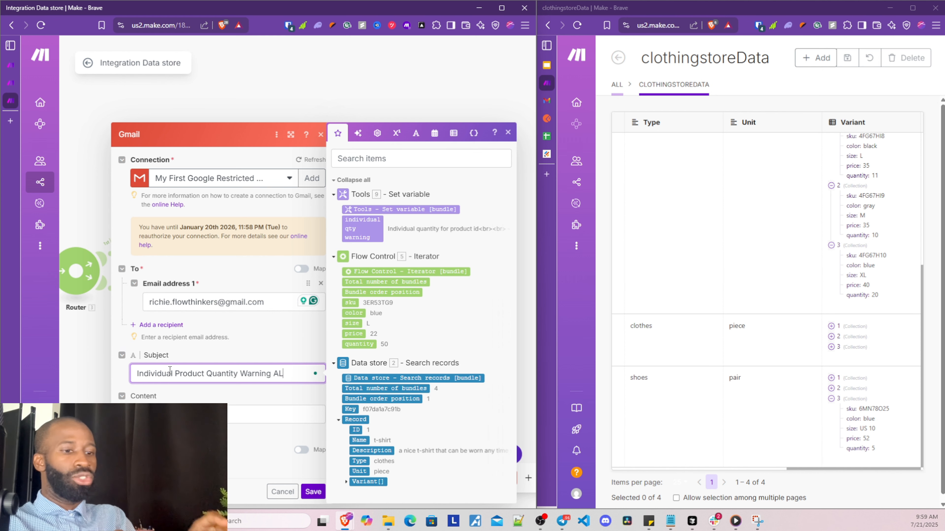
{"action": "type", "text": "ERT!!!"}
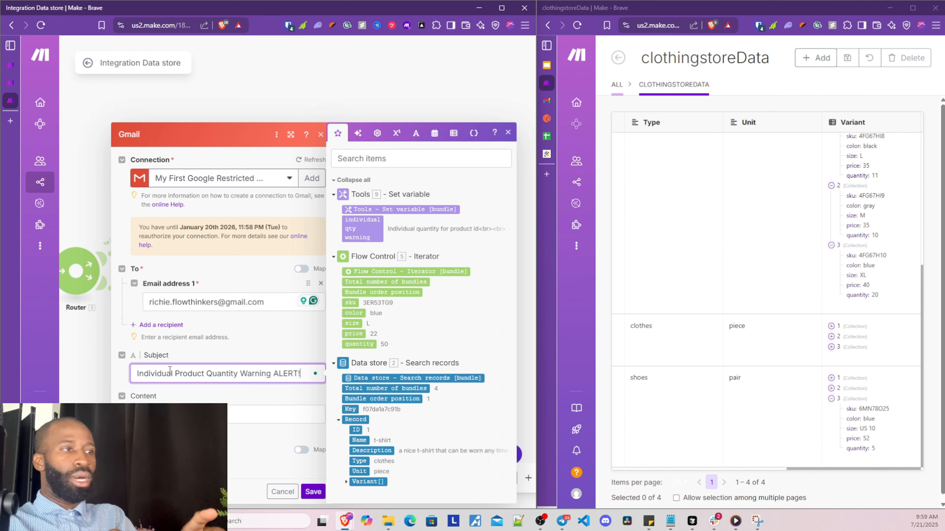
{"action": "left_click", "coordinate": [176, 388]}
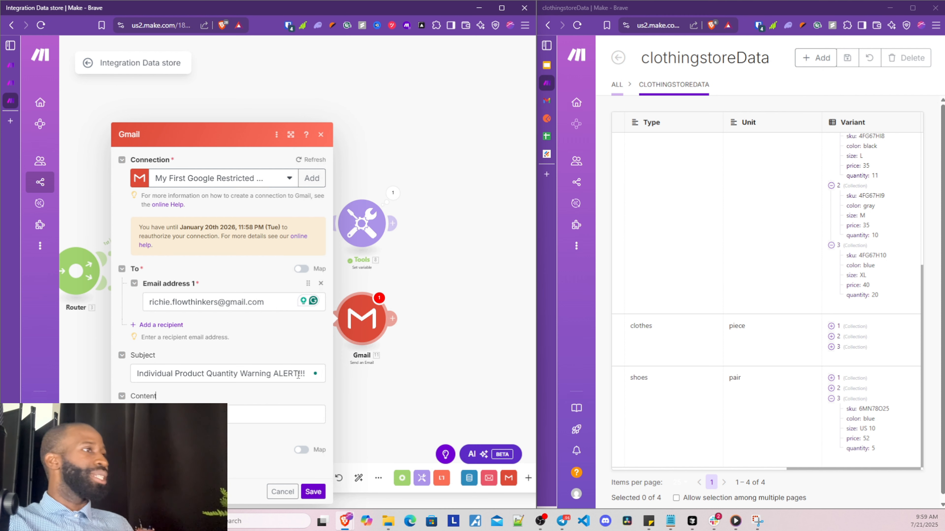
{"action": "left_click", "coordinate": [175, 413]}
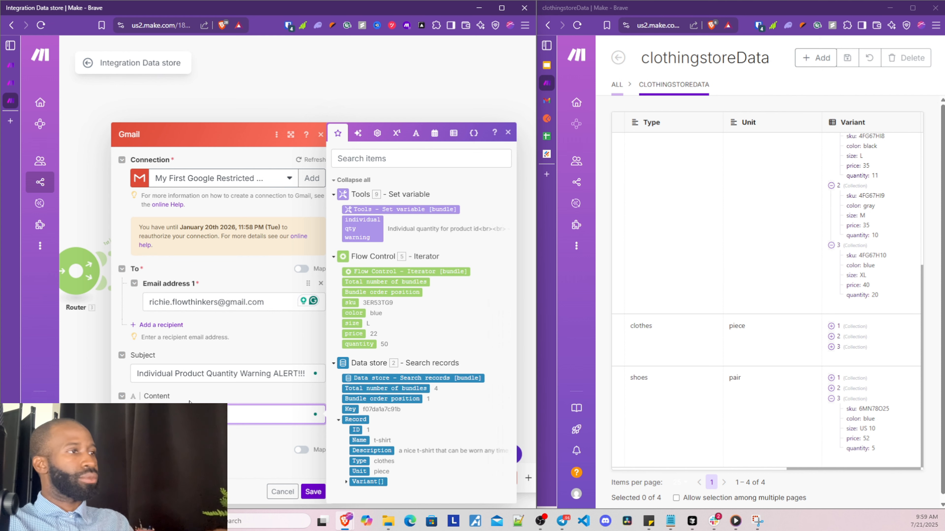
Insert the '9. individual qty warning' variable after 'Hello!<br><br>' in the Gmail content and save
{"action": "key", "text": "Return"}
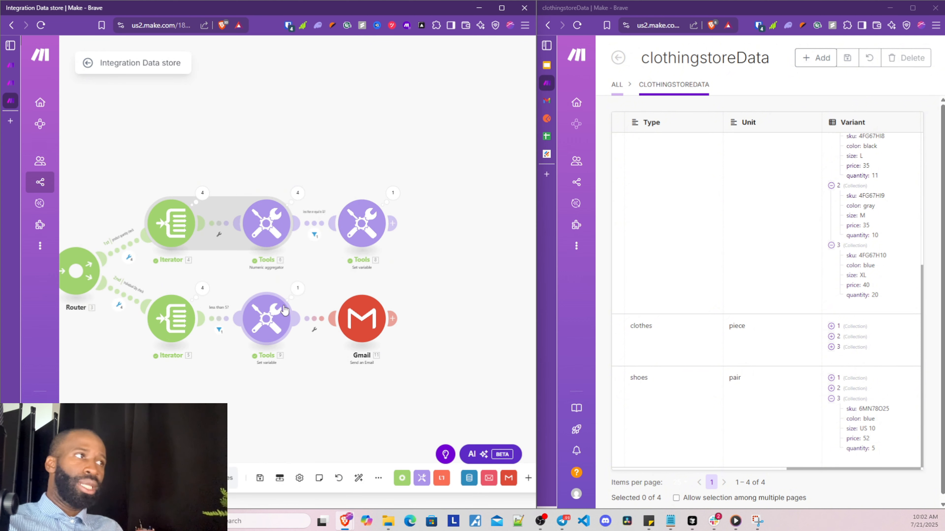
{"action": "left_click", "coordinate": [278, 329]}
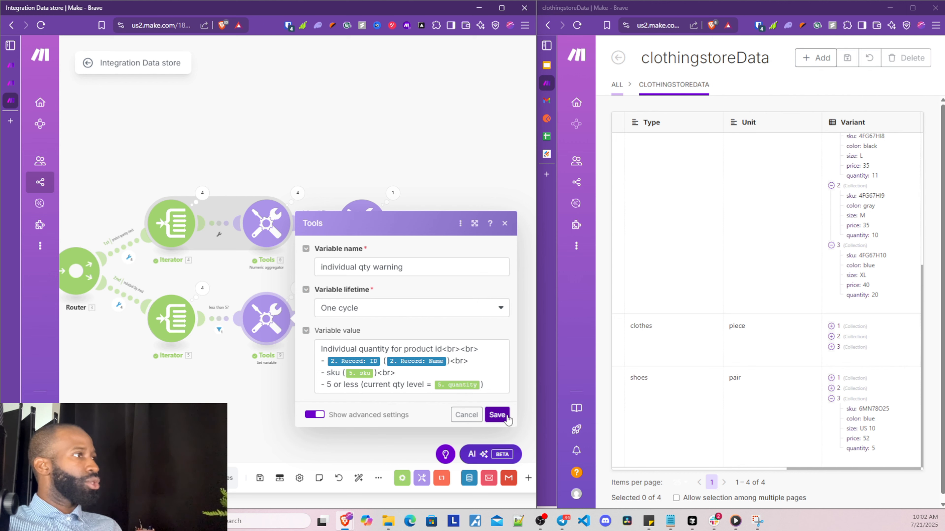
{"action": "left_click", "coordinate": [495, 415]}
{"action": "left_click", "coordinate": [362, 319]}
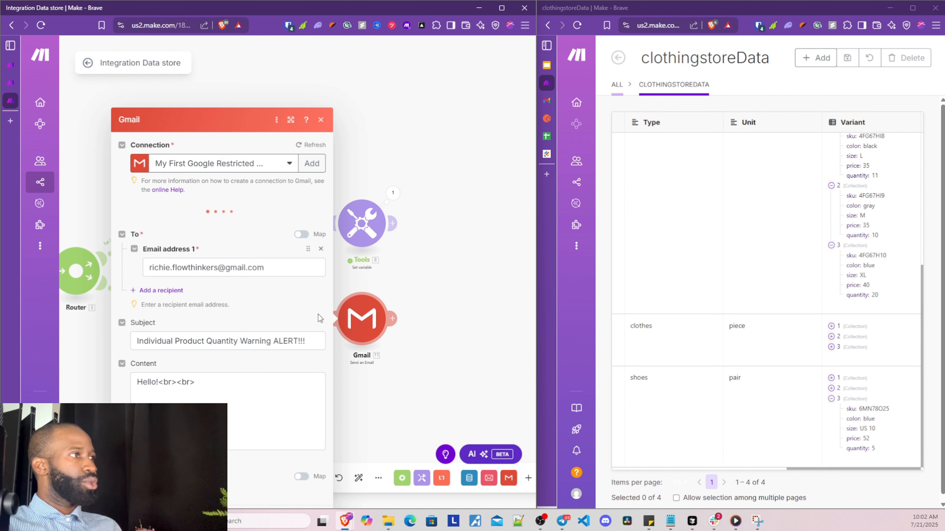
{"action": "left_click", "coordinate": [203, 392]}
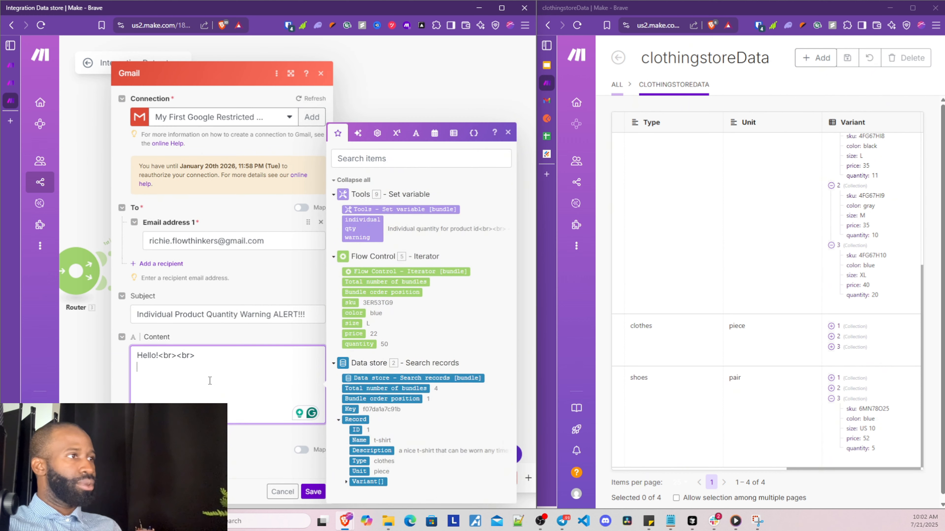
{"action": "left_click", "coordinate": [356, 229]}
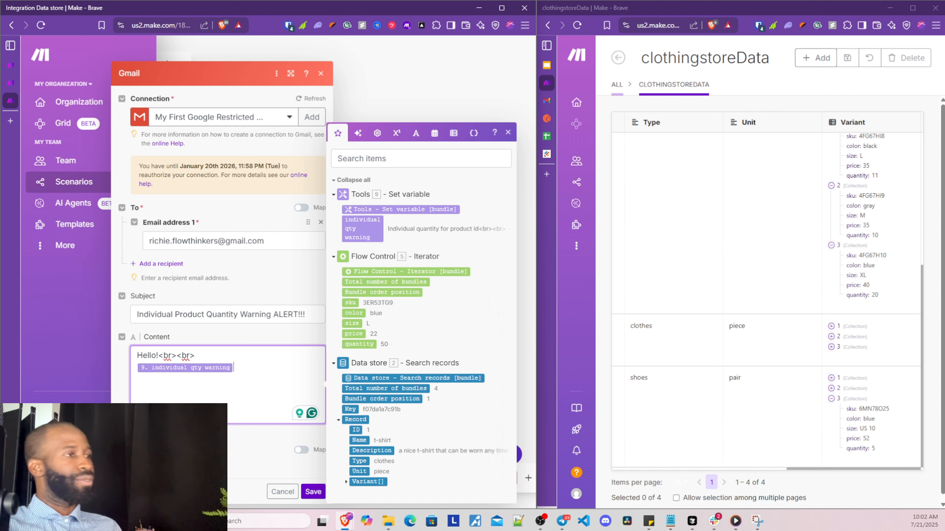
{"action": "left_click", "coordinate": [309, 492]}
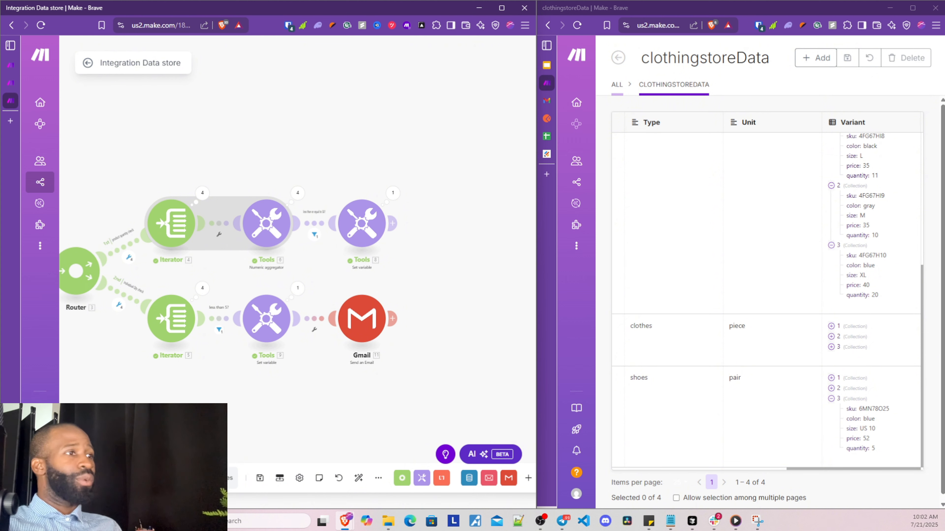
Run the scenario once and check that only bundle 12 passes the quantity ≤ 5 filter
{"action": "left_click", "coordinate": [104, 479]}
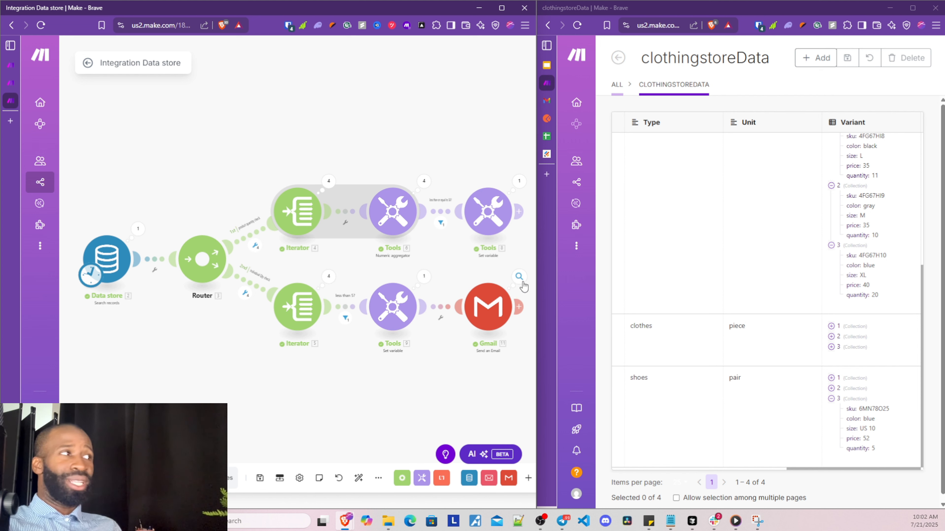
{"action": "left_click_drag", "start_coordinate": [432, 387], "coordinate": [319, 380]}
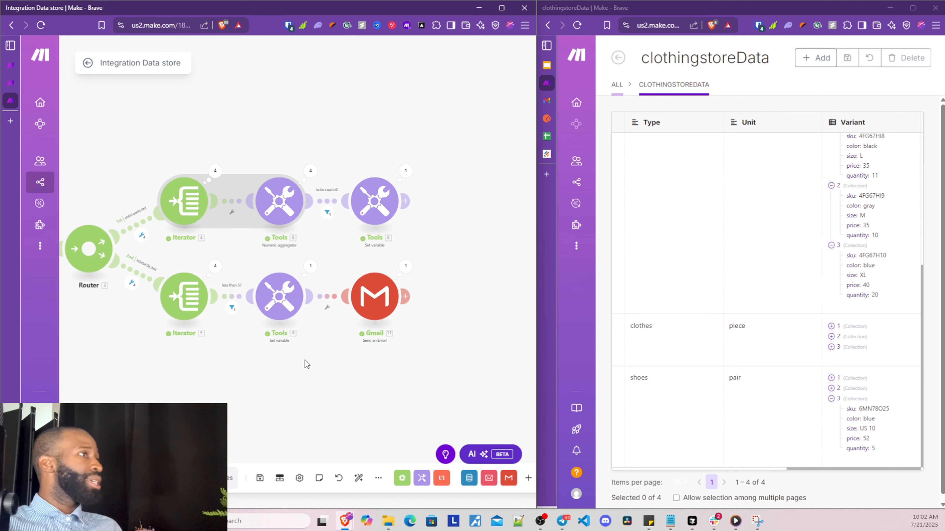
{"action": "left_click", "coordinate": [232, 307]}
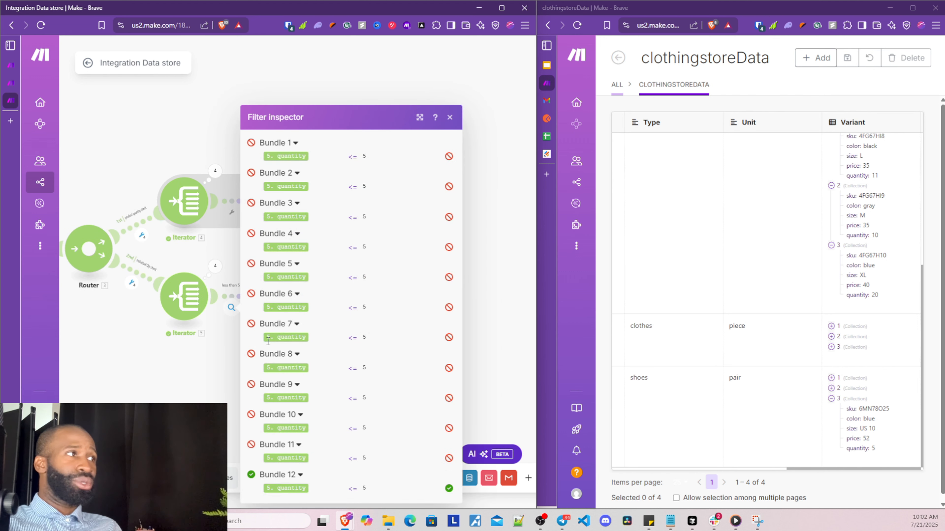
{"action": "left_click", "coordinate": [449, 117]}
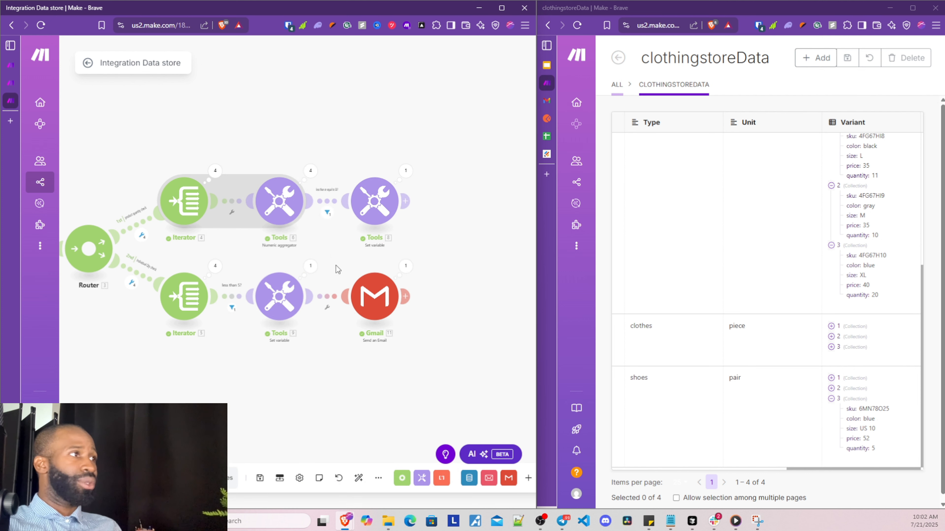
Review the warning variable's output text for the sneakers item and its sku value
{"action": "left_click", "coordinate": [308, 270]}
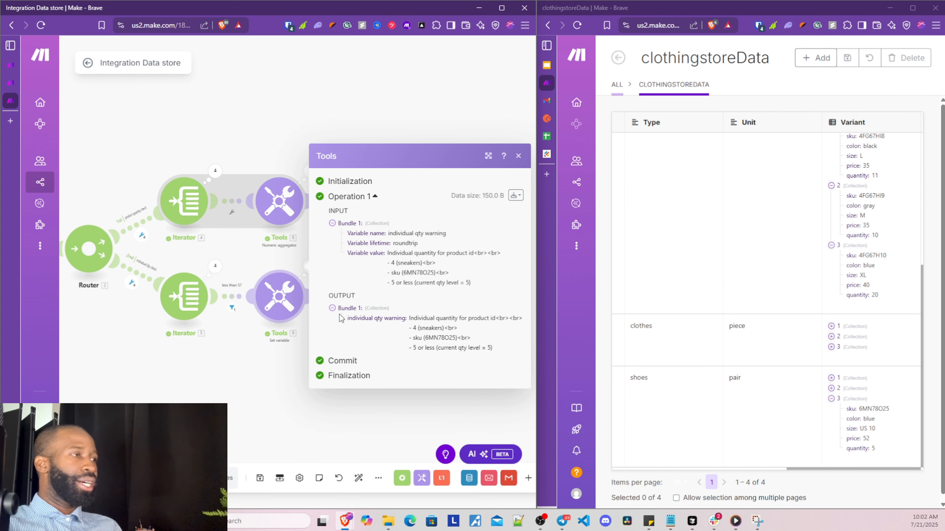
{"action": "left_click_drag", "start_coordinate": [409, 323], "coordinate": [488, 318]}
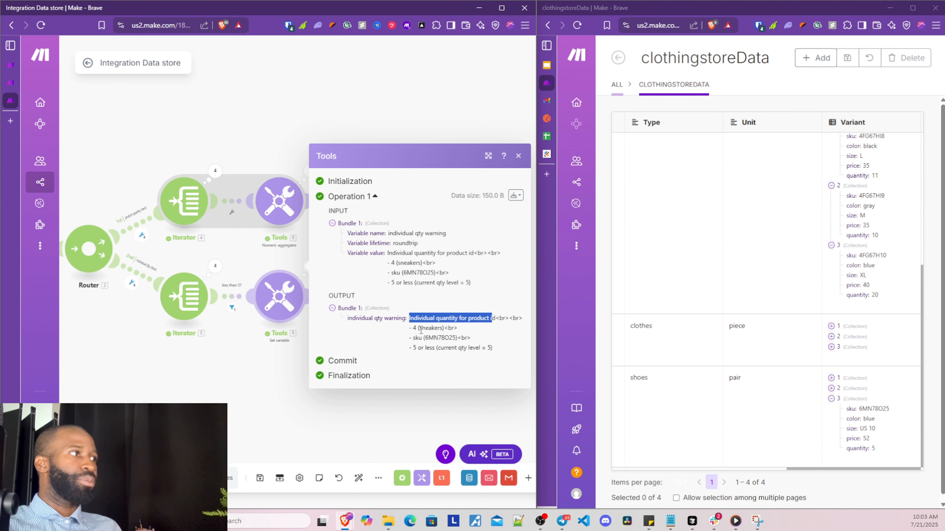
{"action": "left_click_drag", "start_coordinate": [420, 329], "coordinate": [448, 348]}
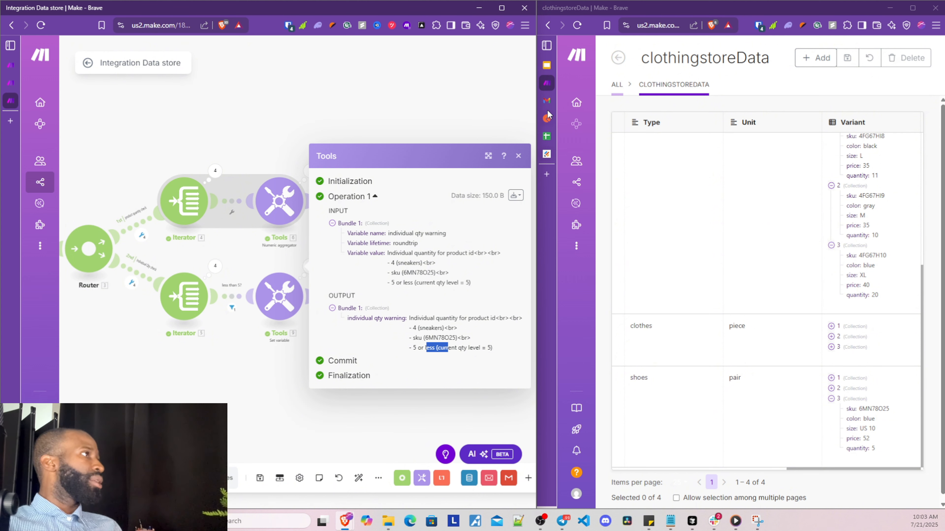
{"action": "left_click", "coordinate": [546, 100]}
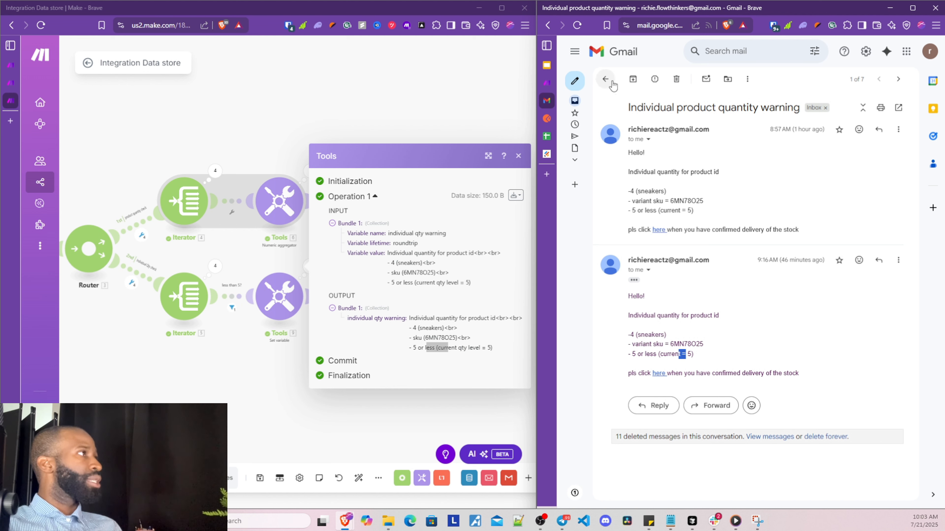
Refresh the Gmail inbox and open the new 'Individual Product Quantity Warning ALERT!!!' email
{"action": "left_click", "coordinate": [605, 79]}
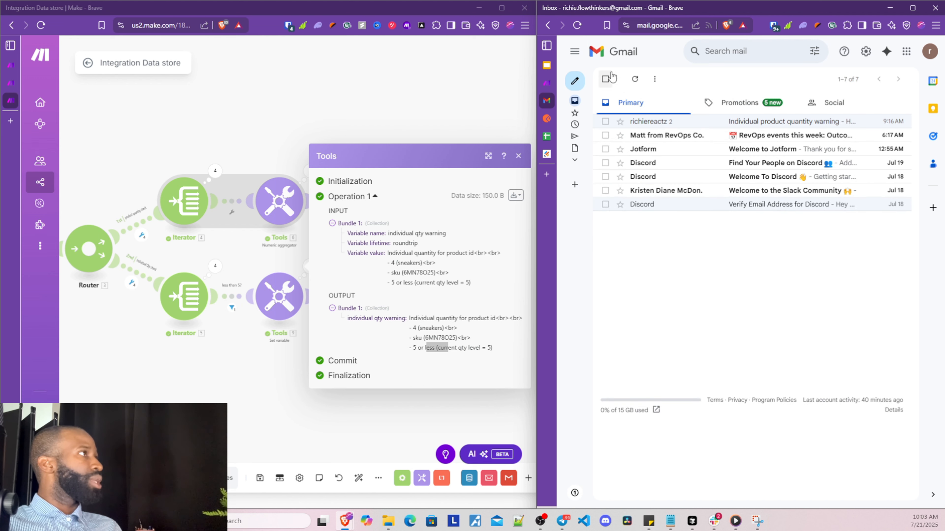
{"action": "left_click", "coordinate": [635, 79]}
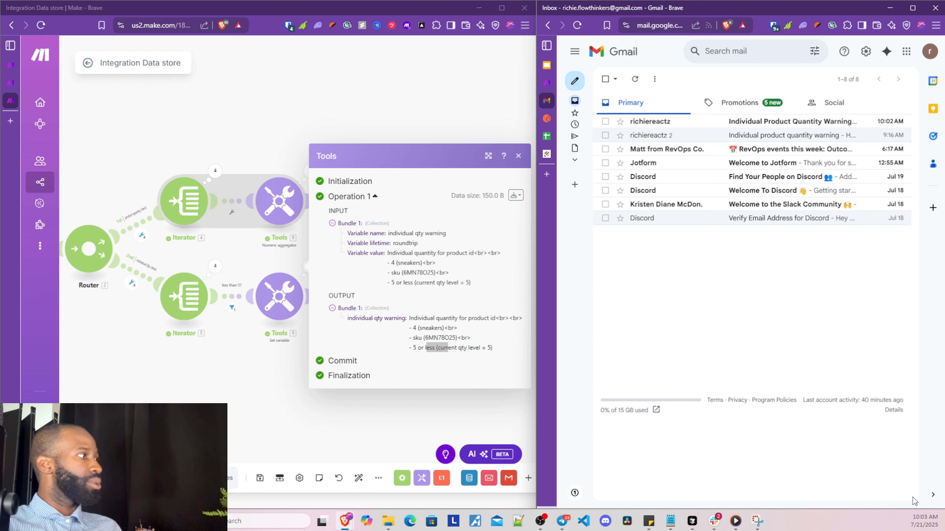
{"action": "left_click", "coordinate": [657, 126]}
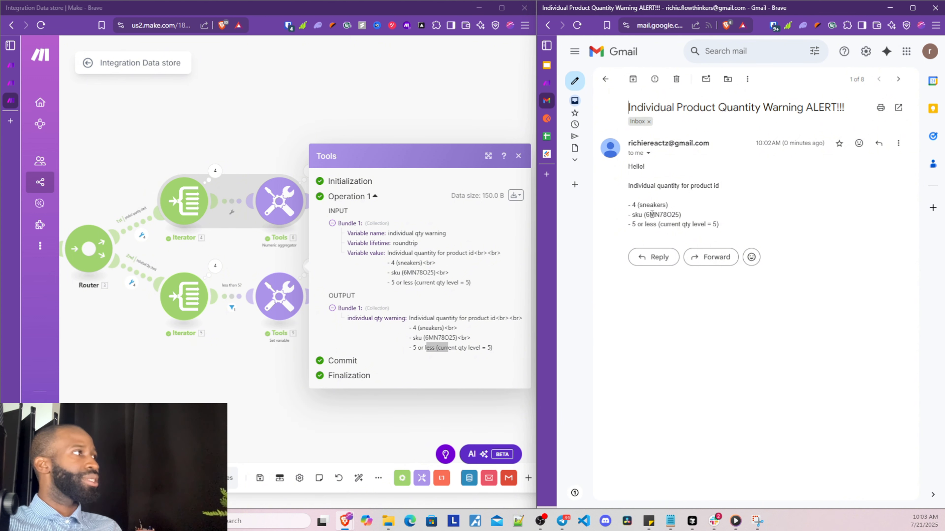
Review the alert's subject and body reporting sneakers at current qty level = 5
{"action": "left_click_drag", "start_coordinate": [665, 107], "coordinate": [842, 105]}
{"action": "left_click", "coordinate": [826, 108]}
{"action": "left_click_drag", "start_coordinate": [739, 108], "coordinate": [661, 108]}
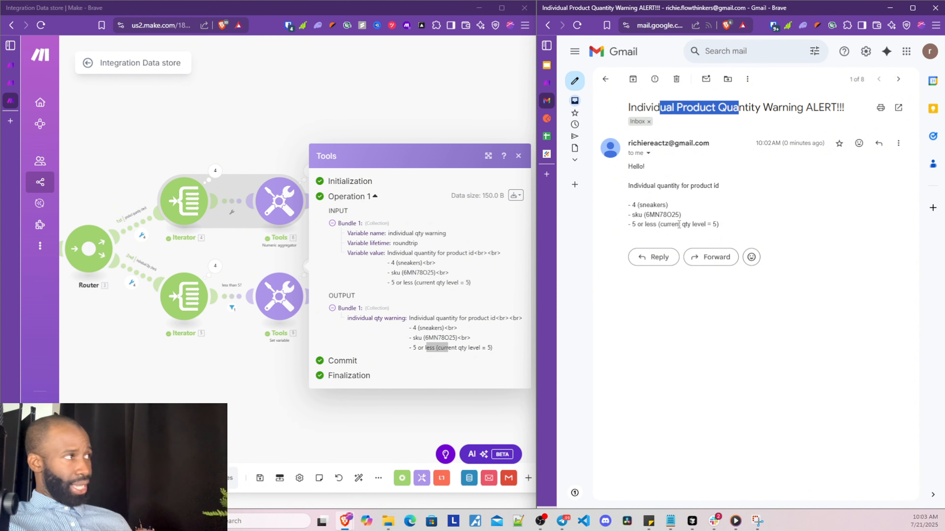
{"action": "left_click_drag", "start_coordinate": [635, 208], "coordinate": [709, 224]}
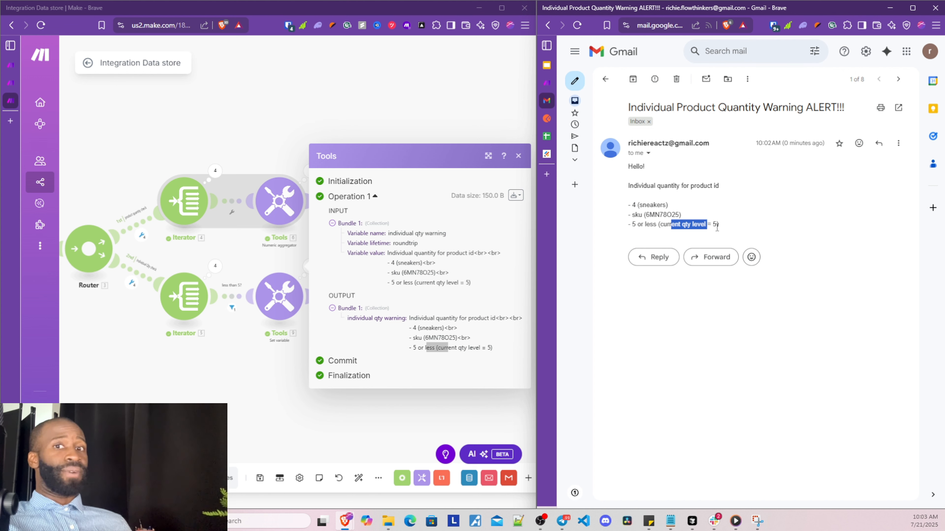
{"action": "left_click", "coordinate": [716, 228]}
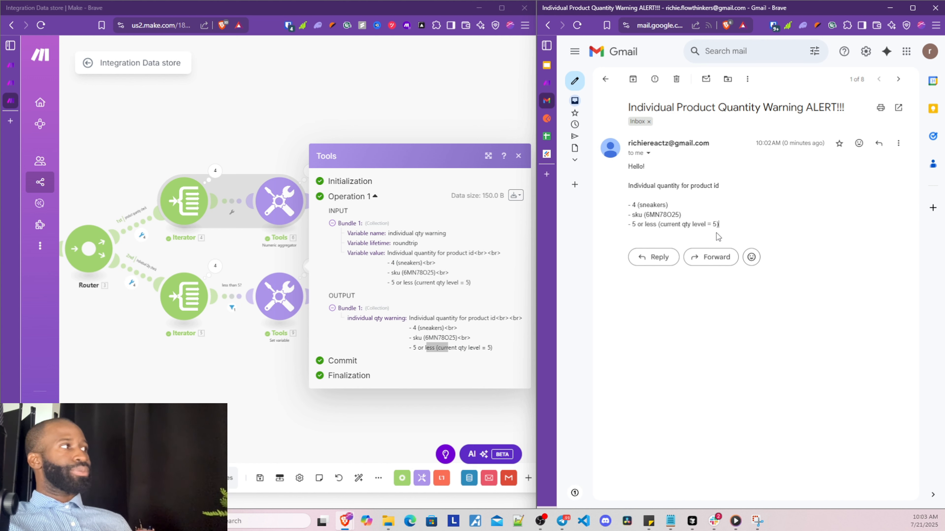
{"action": "left_click", "coordinate": [390, 410]}
{"action": "left_click", "coordinate": [391, 410]}
{"action": "left_click_drag", "start_coordinate": [342, 378], "coordinate": [419, 347]}
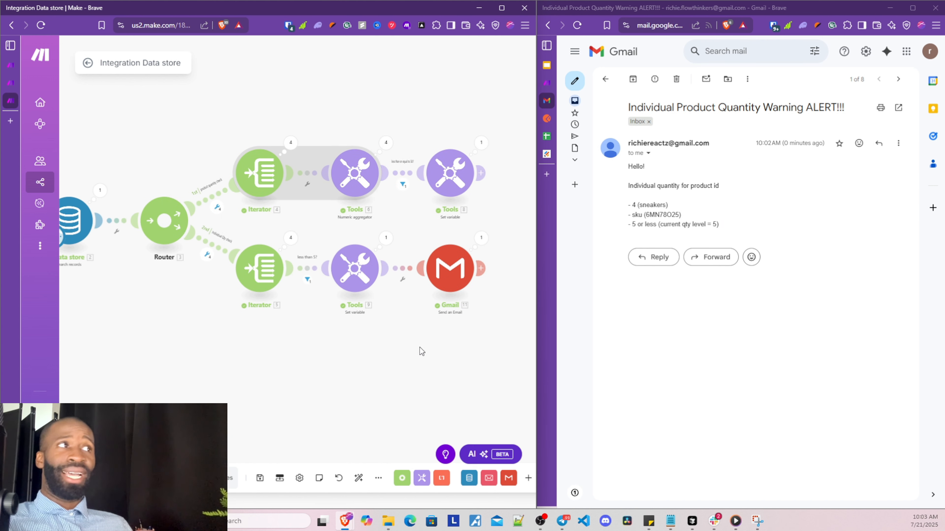
{"action": "left_click_drag", "start_coordinate": [333, 385], "coordinate": [341, 378]}
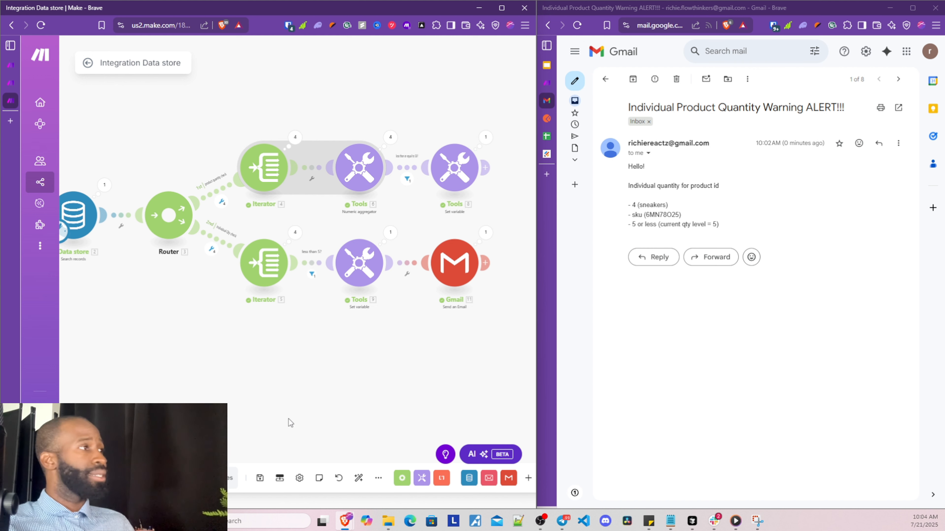
{"action": "scroll", "coordinate": [290, 405], "scroll_direction": "down", "scroll_amount": 2}
{"action": "scroll", "coordinate": [276, 403], "scroll_direction": "up", "scroll_amount": 2}
{"action": "scroll", "coordinate": [275, 402], "scroll_direction": "down", "scroll_amount": 1}
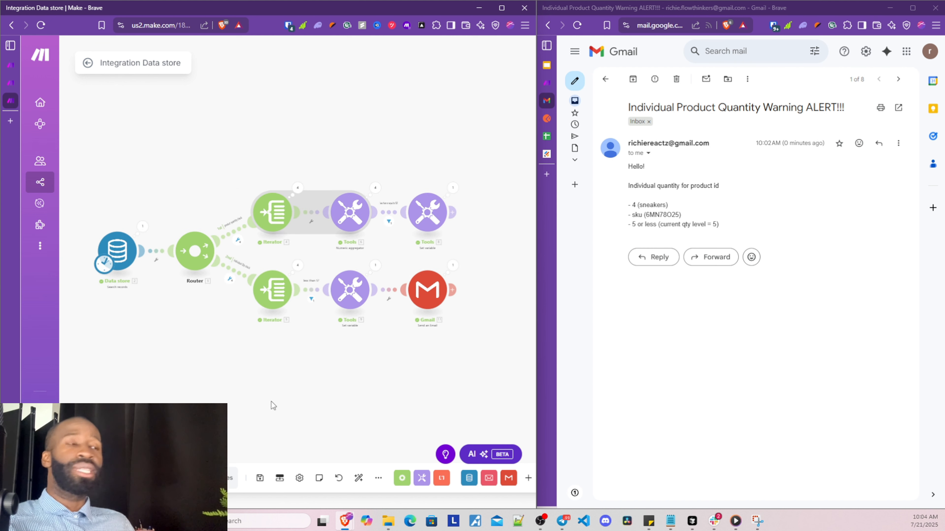
{"action": "left_click_drag", "start_coordinate": [237, 402], "coordinate": [250, 344]}
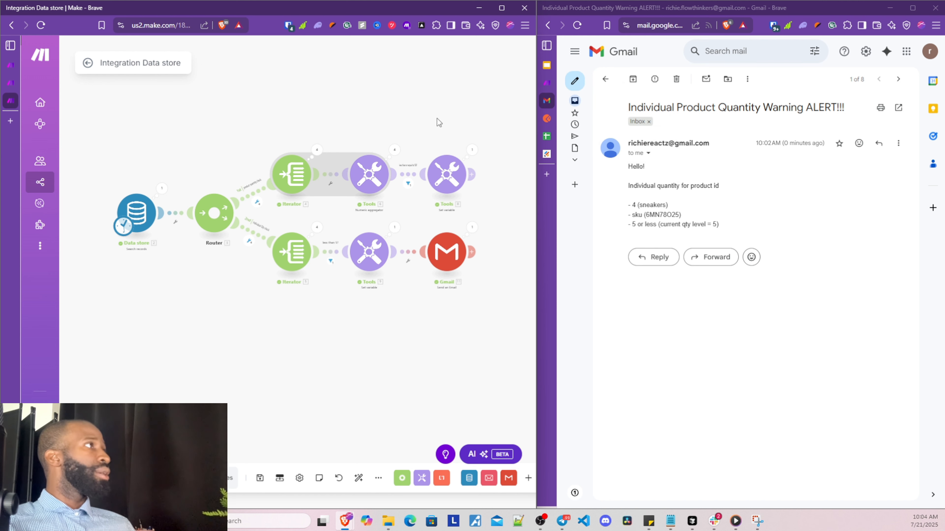
{"action": "left_click", "coordinate": [550, 84]}
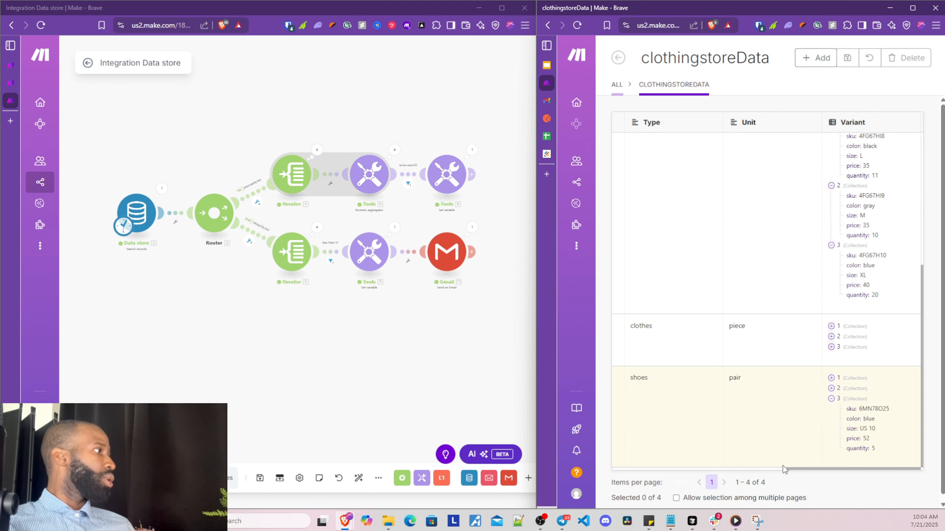
{"action": "left_click_drag", "start_coordinate": [836, 375], "coordinate": [864, 445]}
{"action": "left_click", "coordinate": [874, 448]}
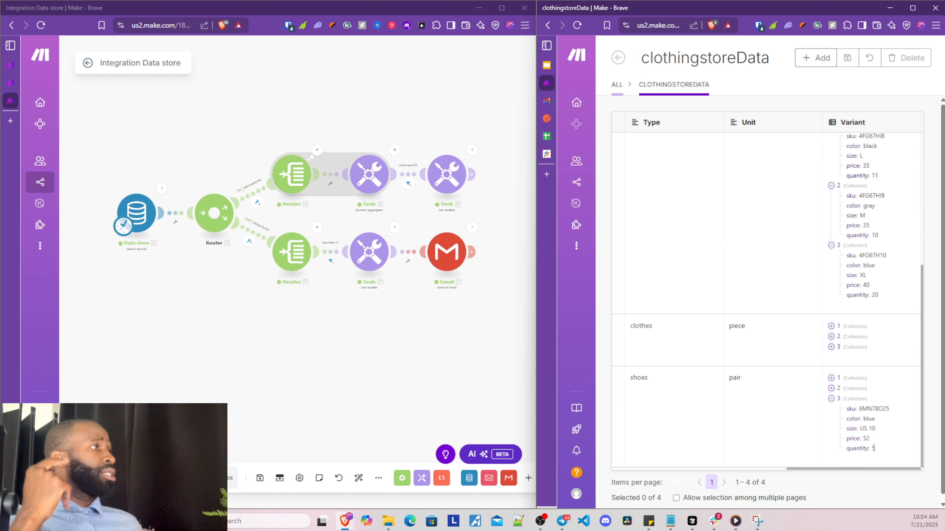
{"action": "left_click", "coordinate": [546, 100]}
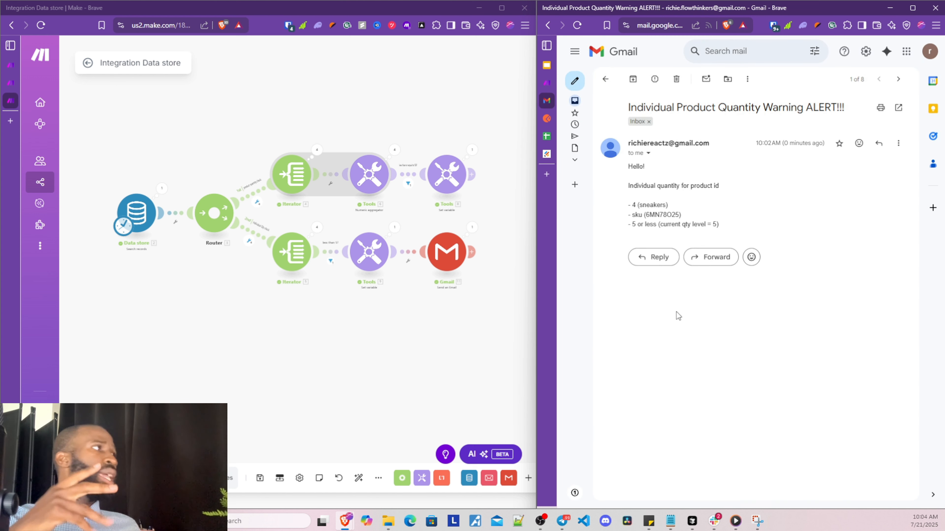
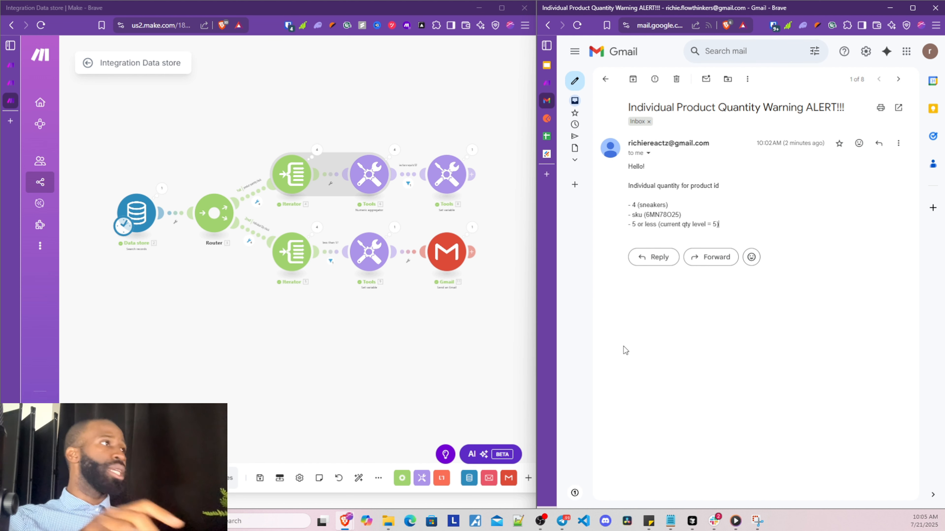
Replace the scenario name 'Integration Data store' with 'Onlineclothingstore - Check product Quantity'
{"action": "mouse_move", "coordinate": [56, 100]}
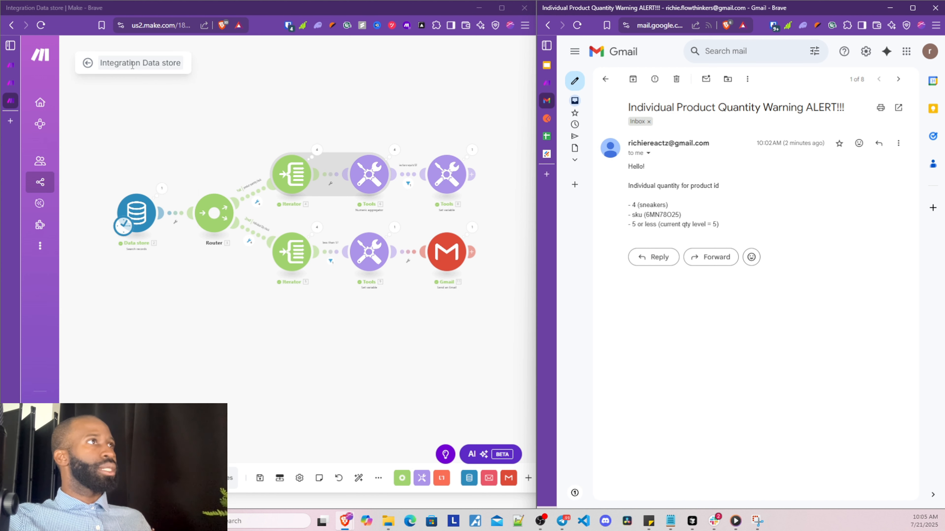
{"action": "left_click", "coordinate": [131, 64]}
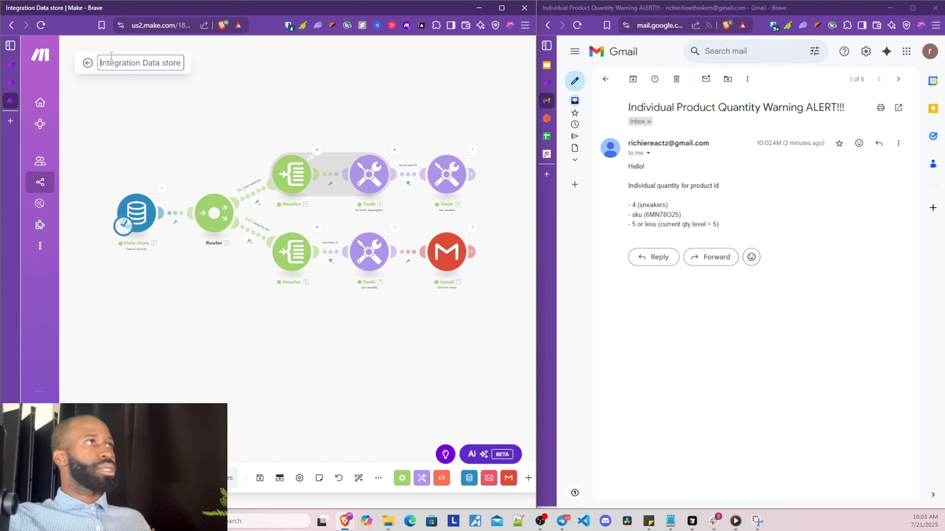
{"action": "type", "text": "Online"}
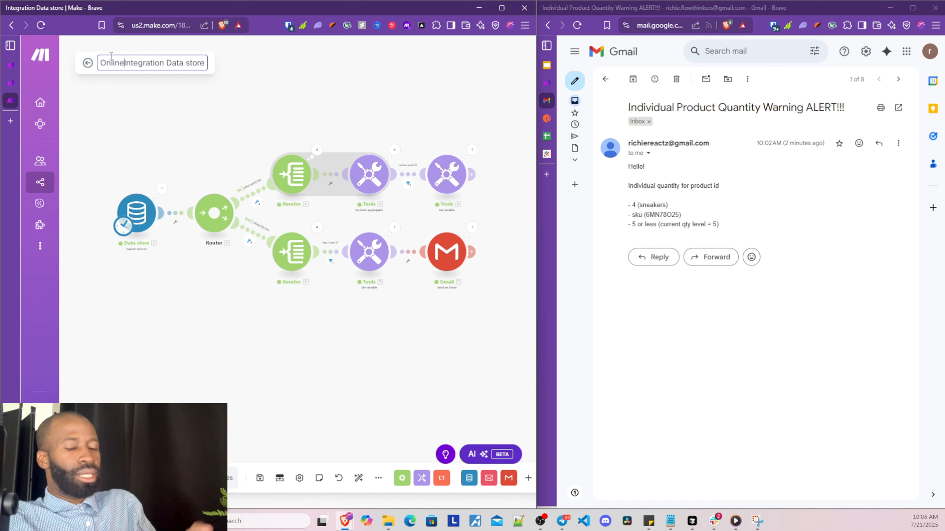
{"action": "type", "text": "clot"}
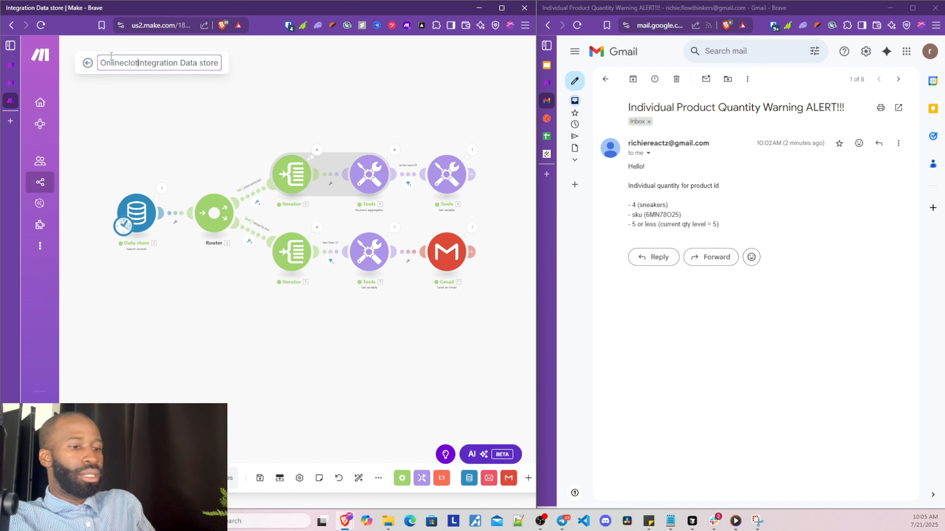
{"action": "type", "text": "hingstore"}
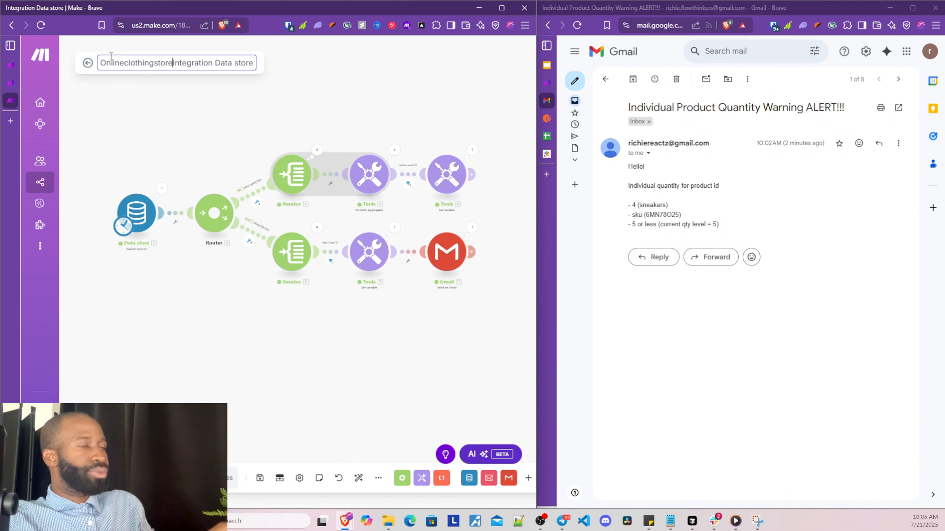
{"action": "type", "text": " -"}
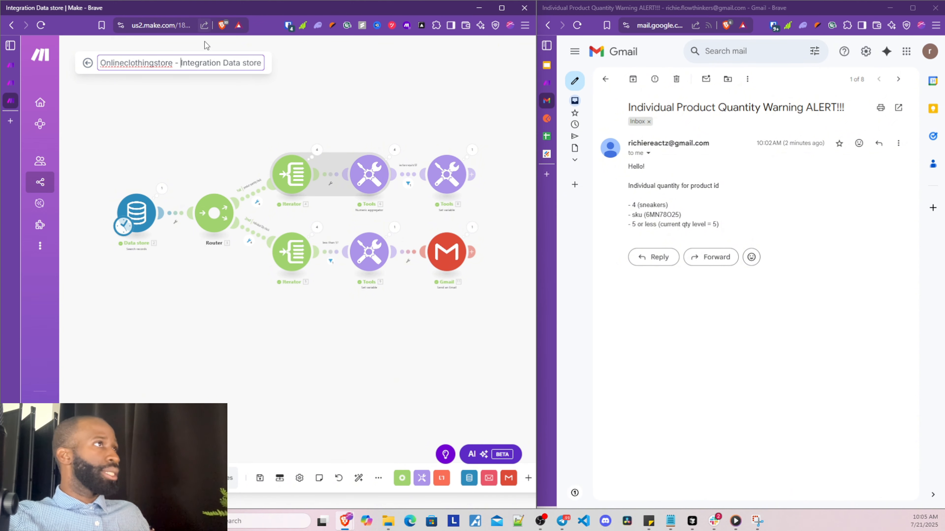
{"action": "left_click_drag", "start_coordinate": [181, 63], "coordinate": [278, 63]}
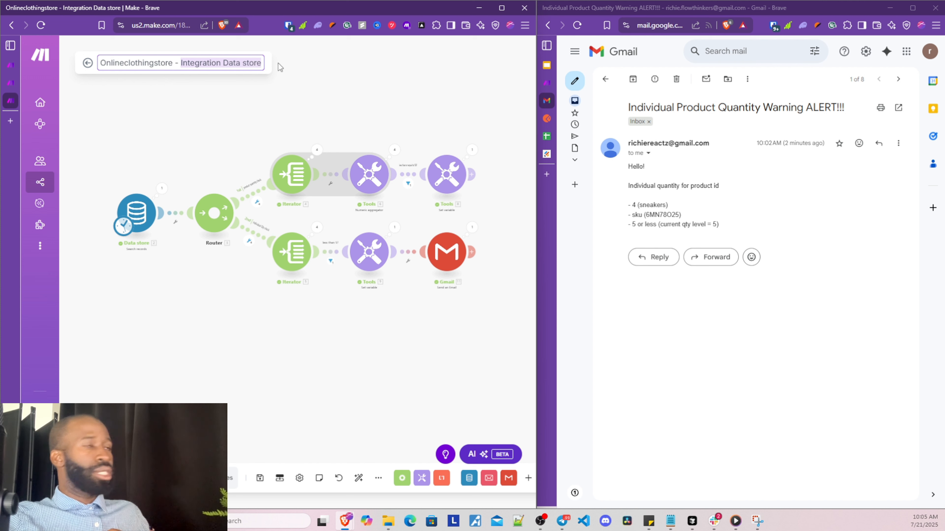
{"action": "type", "text": "Check"}
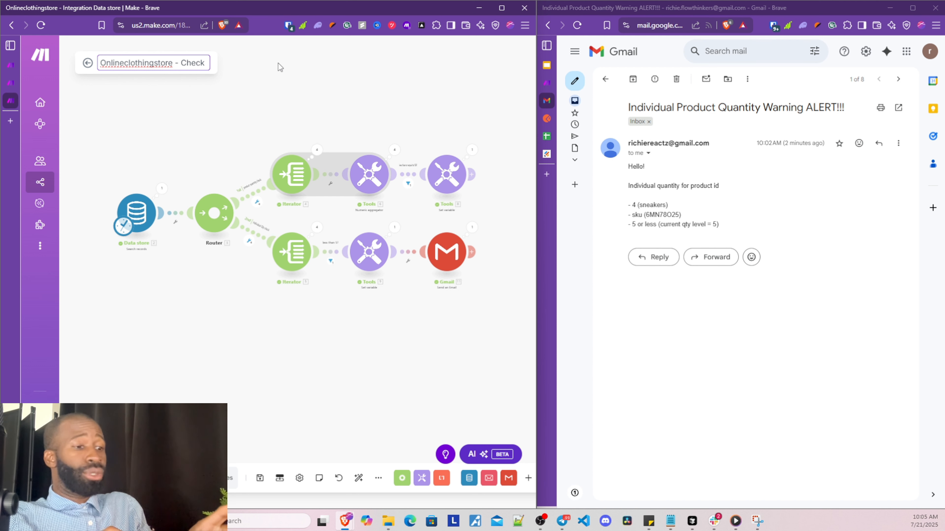
{"action": "type", "text": "product Qu"}
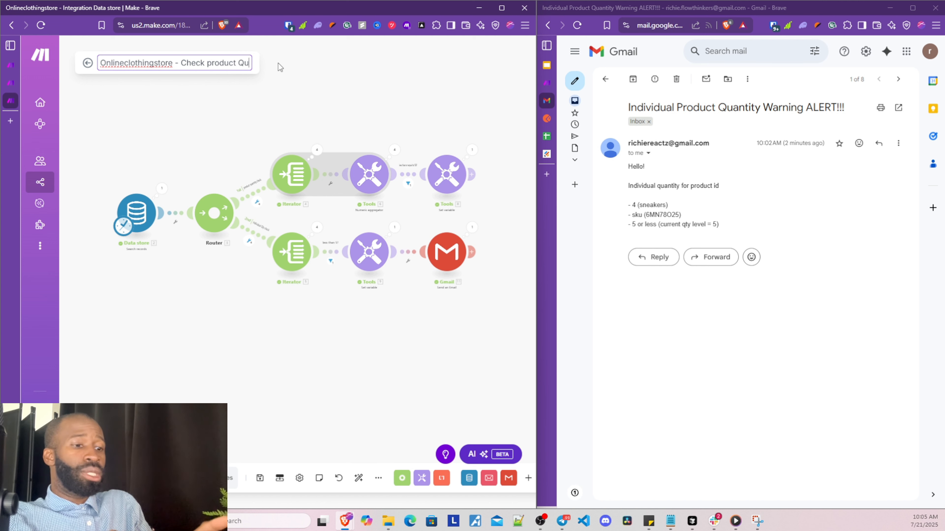
{"action": "type", "text": "antity"}
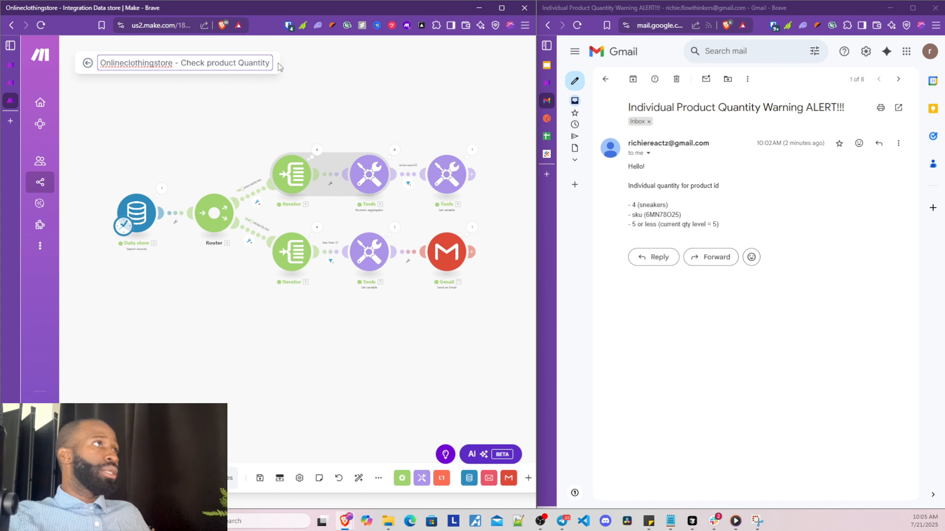
{"action": "key", "text": "Return"}
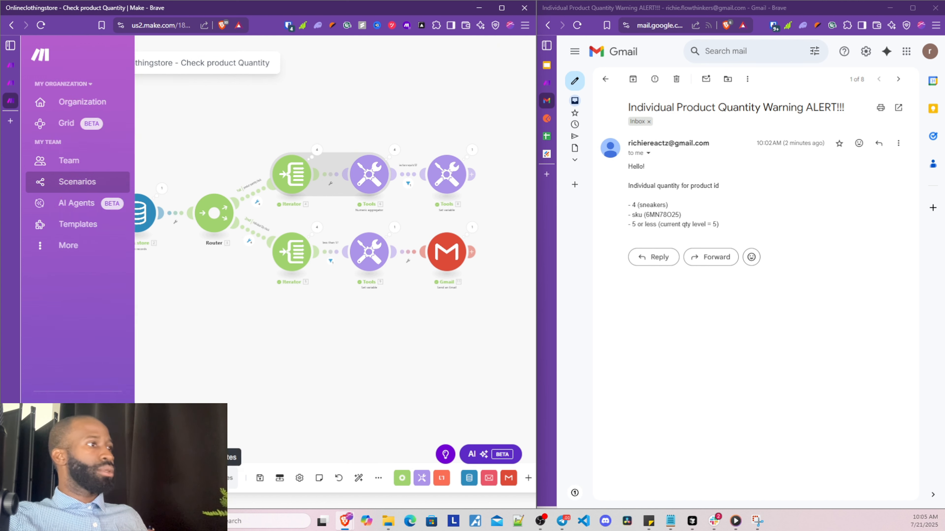
Save the renamed scenario and open the Scenarios list in a new tab
{"action": "left_click", "coordinate": [259, 477]}
{"action": "mouse_move", "coordinate": [144, 173]}
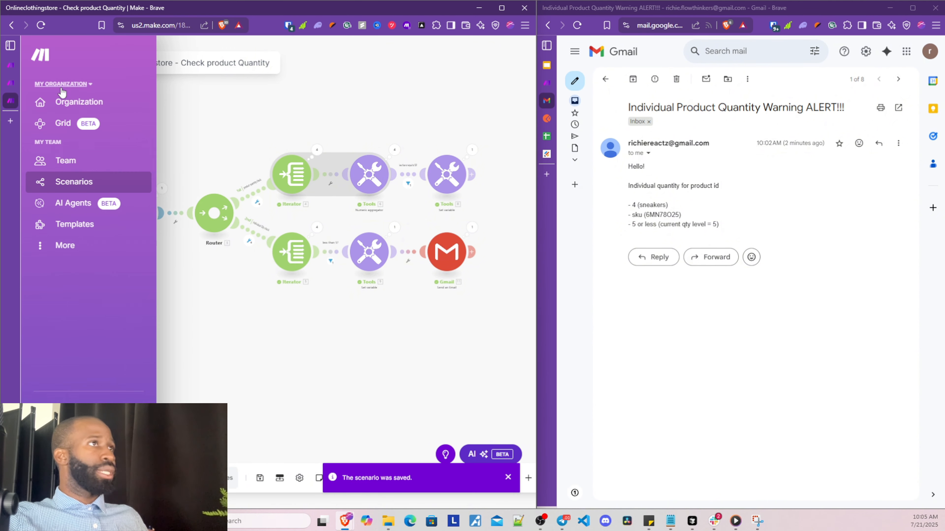
{"action": "right_click", "coordinate": [87, 183]}
{"action": "left_click", "coordinate": [112, 187]}
Create a new scenario and choose the Webhooks app for its first module
{"action": "left_click", "coordinate": [15, 122]}
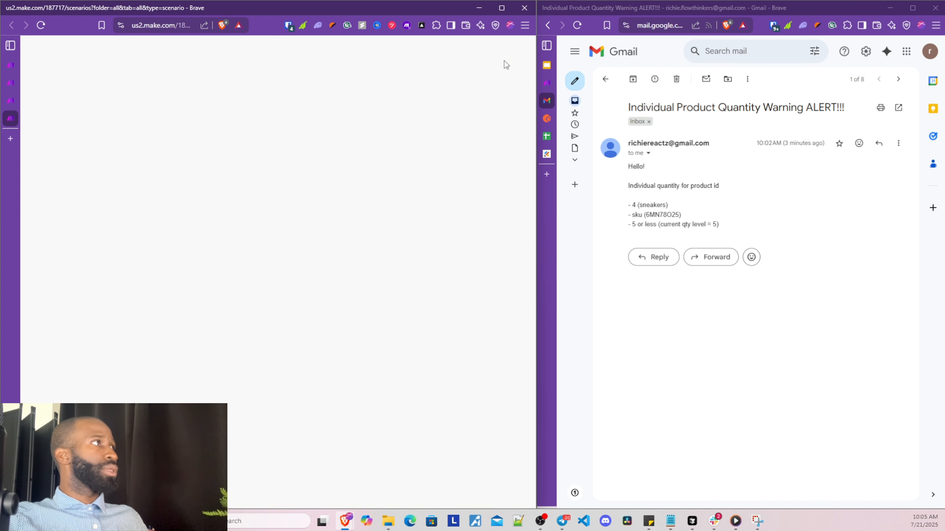
{"action": "left_click", "coordinate": [464, 63]}
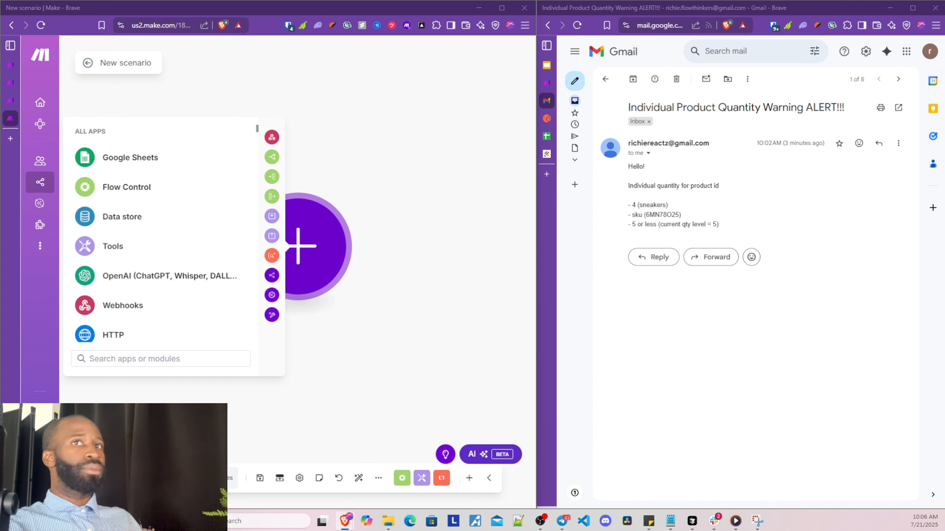
{"action": "left_click", "coordinate": [106, 305]}
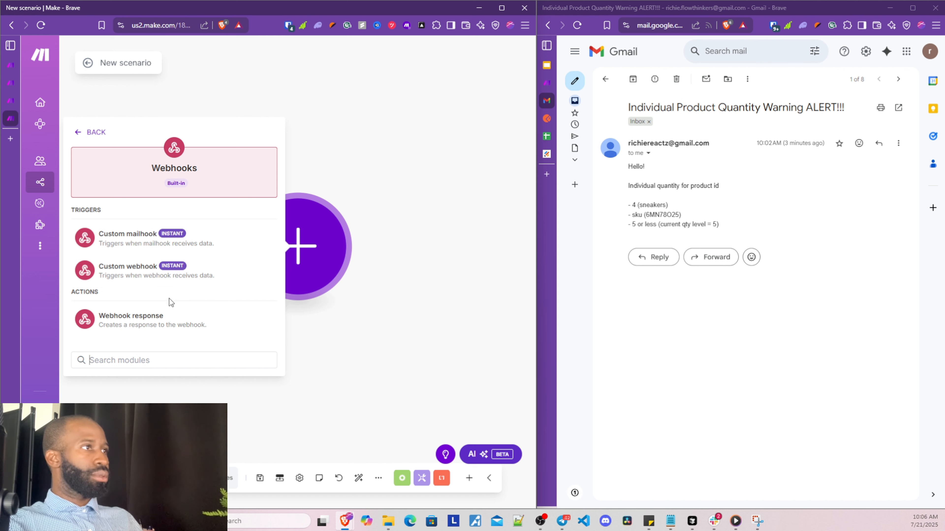
Add a Custom webhook trigger with a new hook named onlineclothingstorewebhook
{"action": "left_click", "coordinate": [131, 284]}
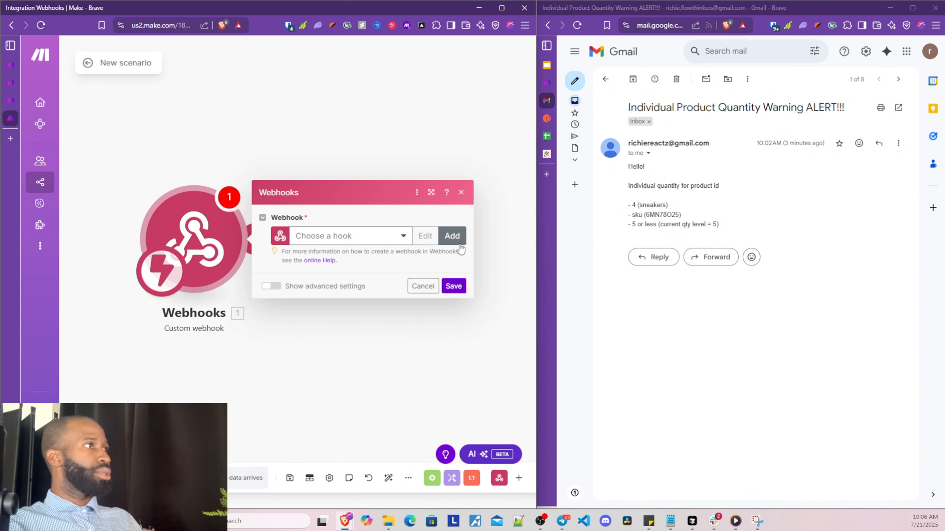
{"action": "left_click", "coordinate": [460, 241]}
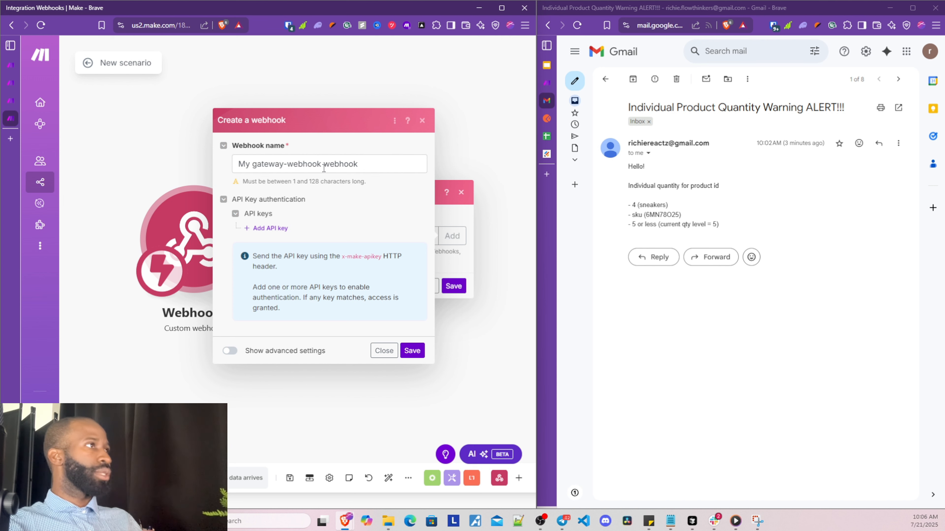
{"action": "left_click_drag", "start_coordinate": [324, 168], "coordinate": [157, 167]}
{"action": "key", "text": "BackSpace"}
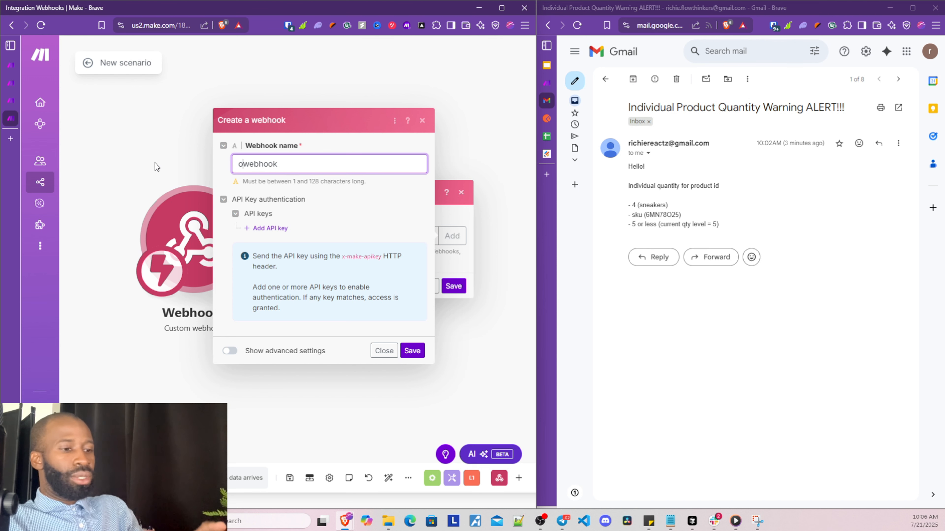
{"action": "type", "text": "onl"}
{"action": "type", "text": "ined"}
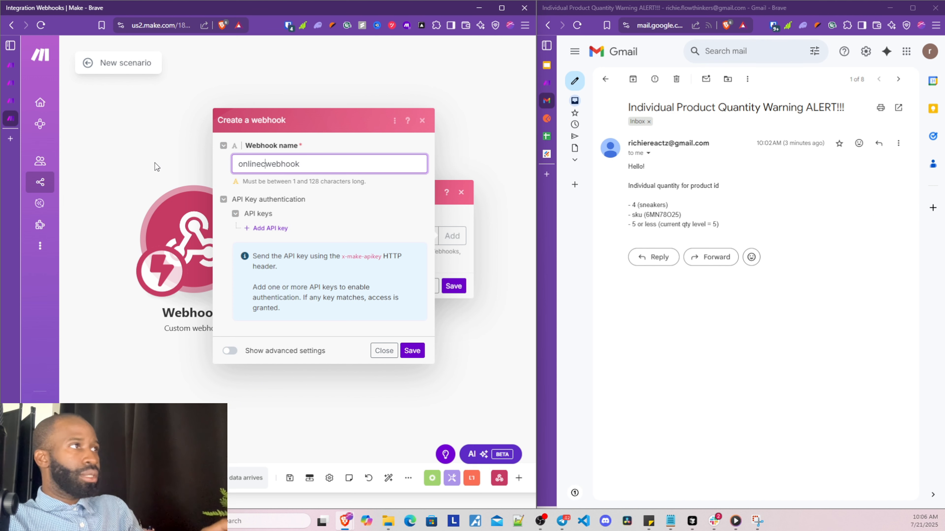
{"action": "type", "text": "lothi"}
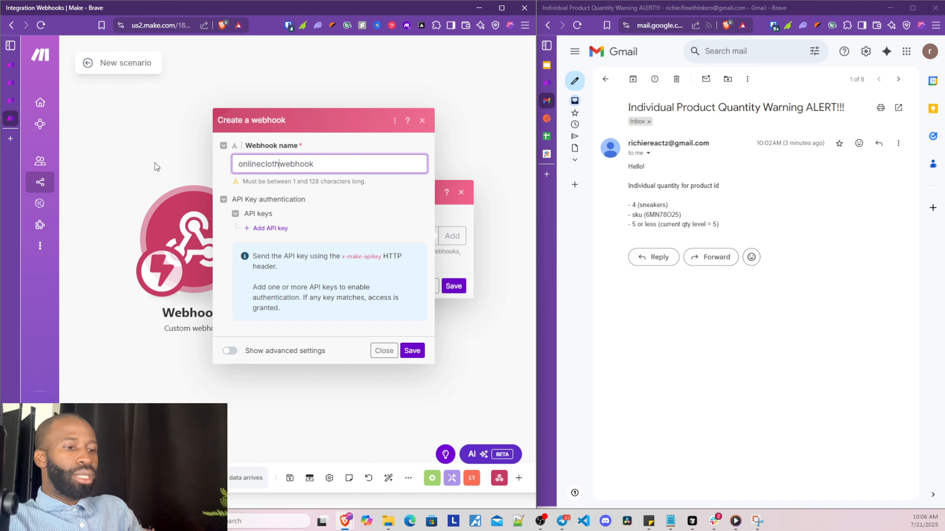
{"action": "type", "text": "ngstore"}
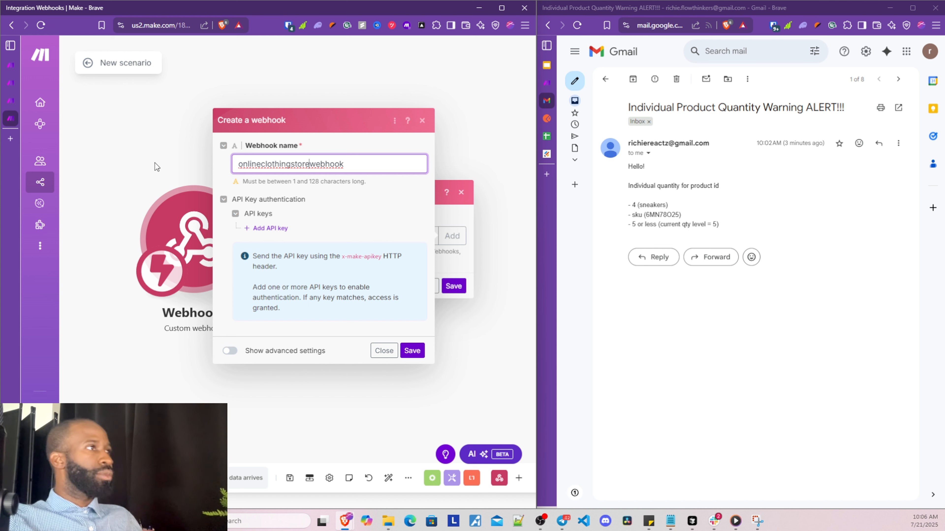
{"action": "left_click", "coordinate": [411, 351]}
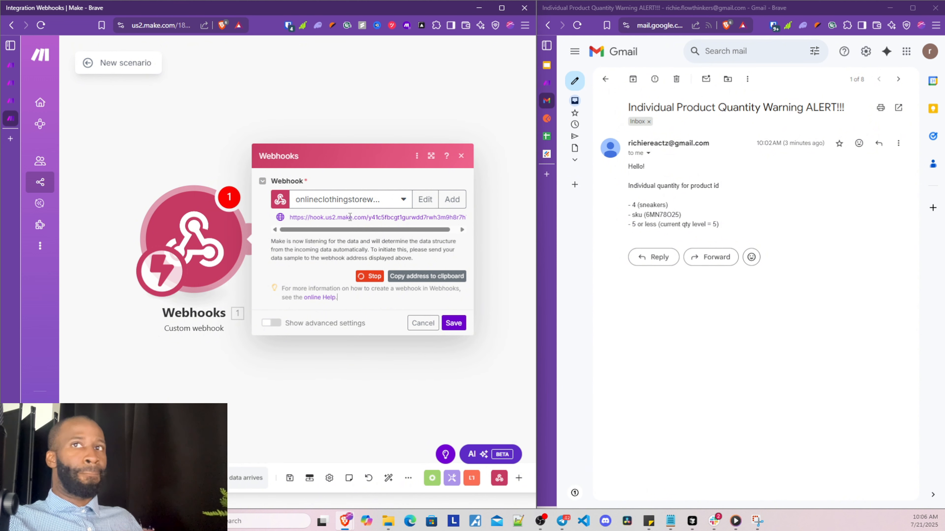
Copy the generated webhook address to the clipboard
{"action": "triple_click", "coordinate": [350, 217]}
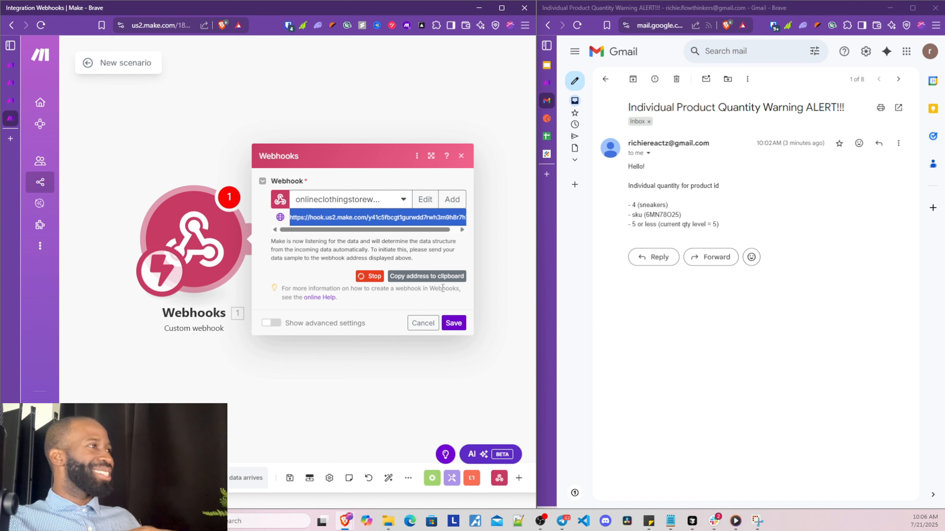
{"action": "left_click", "coordinate": [433, 276]}
{"action": "left_click", "coordinate": [409, 258]}
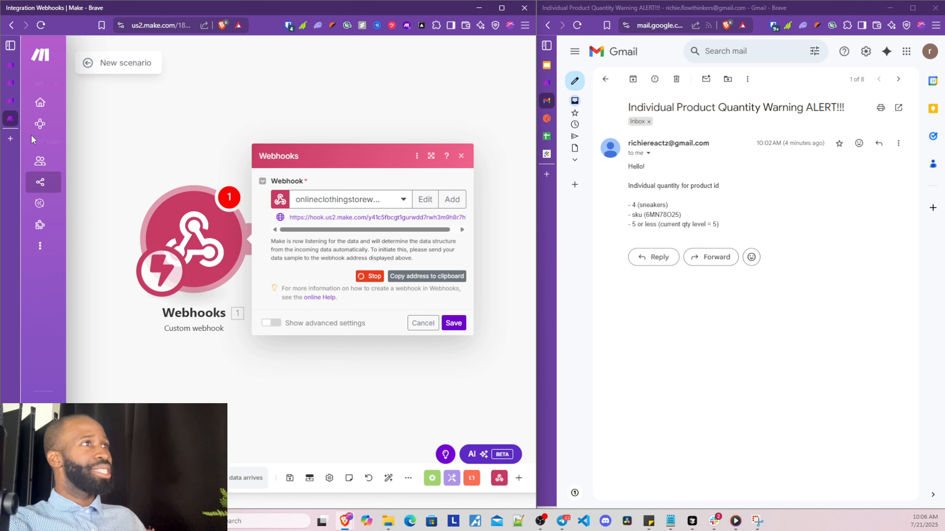
Back in the Check product Quantity scenario, edit the Gmail module's email Content field
{"action": "left_click", "coordinate": [17, 101]}
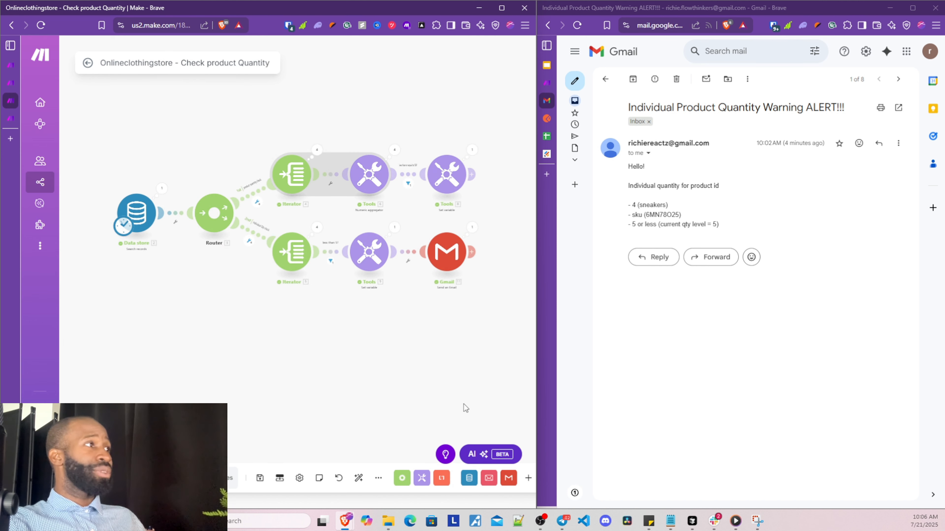
{"action": "scroll", "coordinate": [340, 378], "scroll_direction": "up", "scroll_amount": 5}
{"action": "left_click_drag", "start_coordinate": [339, 285], "coordinate": [358, 392]}
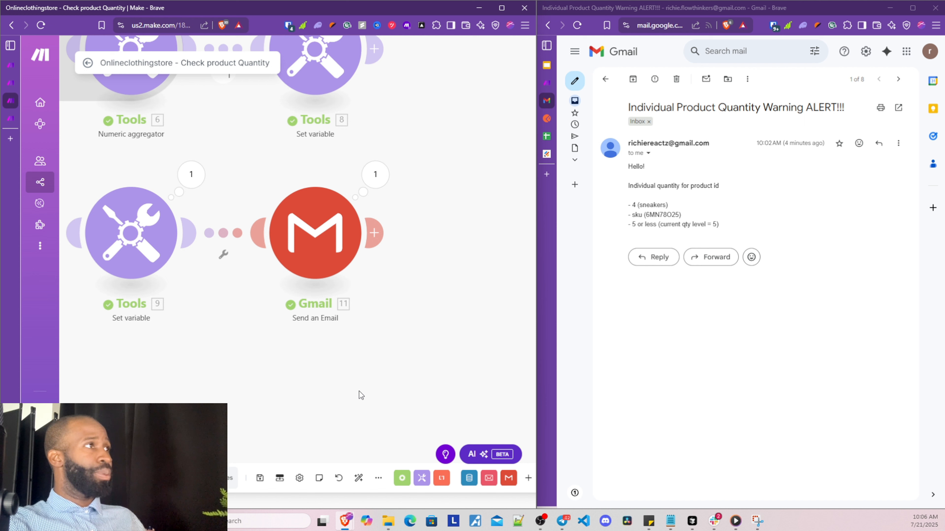
{"action": "left_click", "coordinate": [301, 244]}
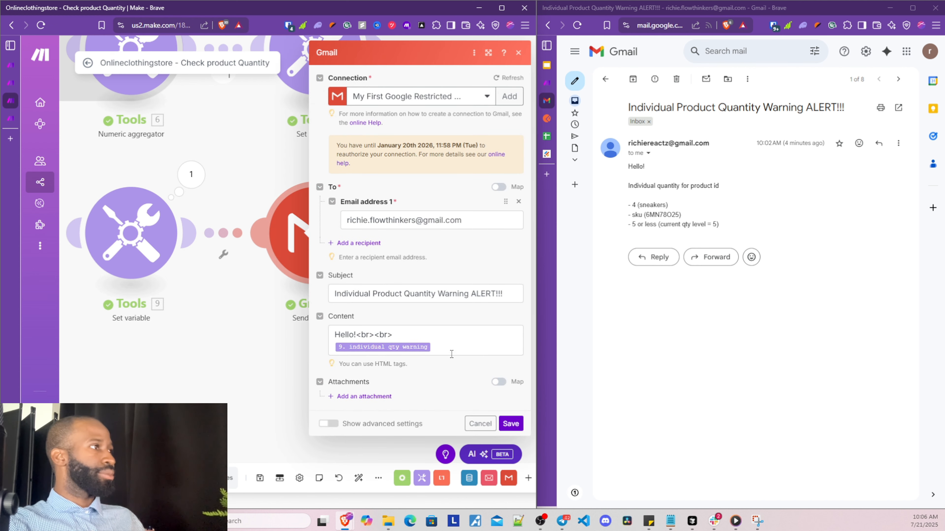
{"action": "left_click", "coordinate": [443, 346]}
Add two <br> breaks, then 'pls click' with the pasted webhook URL on the next line
{"action": "type", "text": "<"}
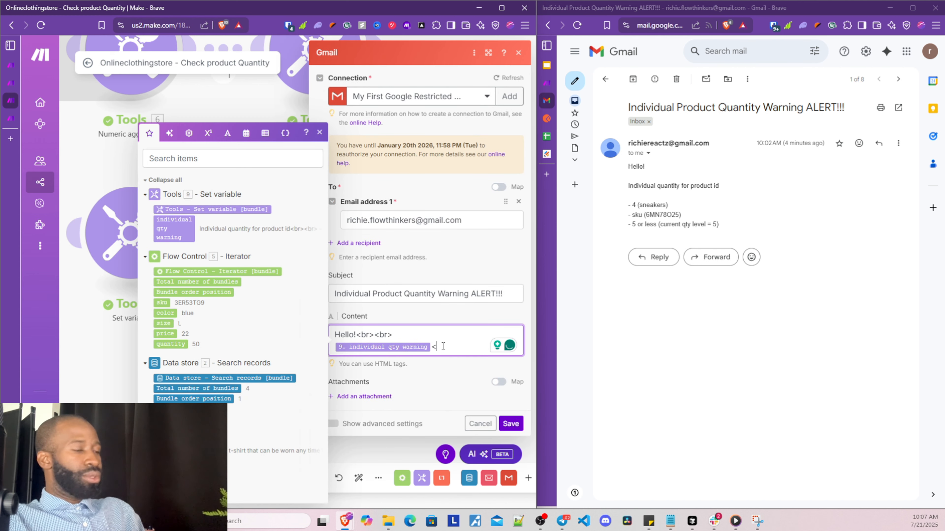
{"action": "type", "text": "b"}
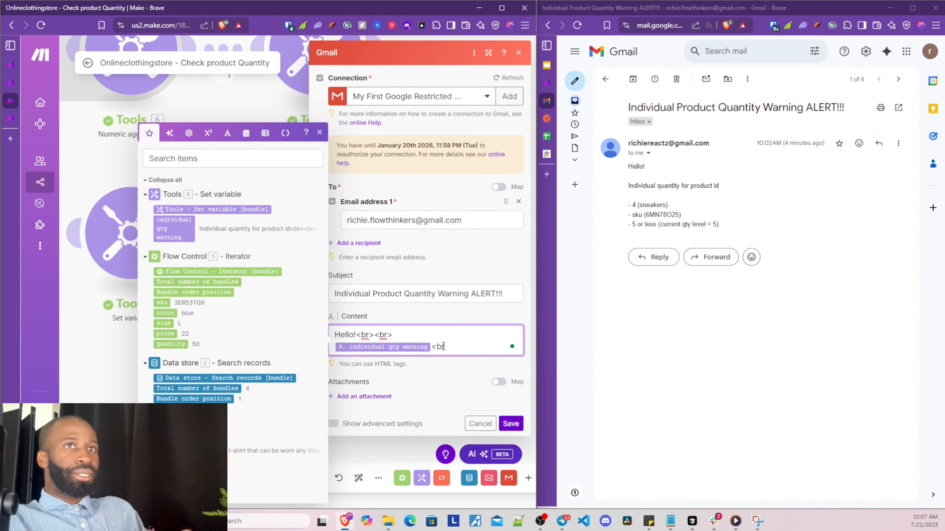
{"action": "type", "text": "r>"}
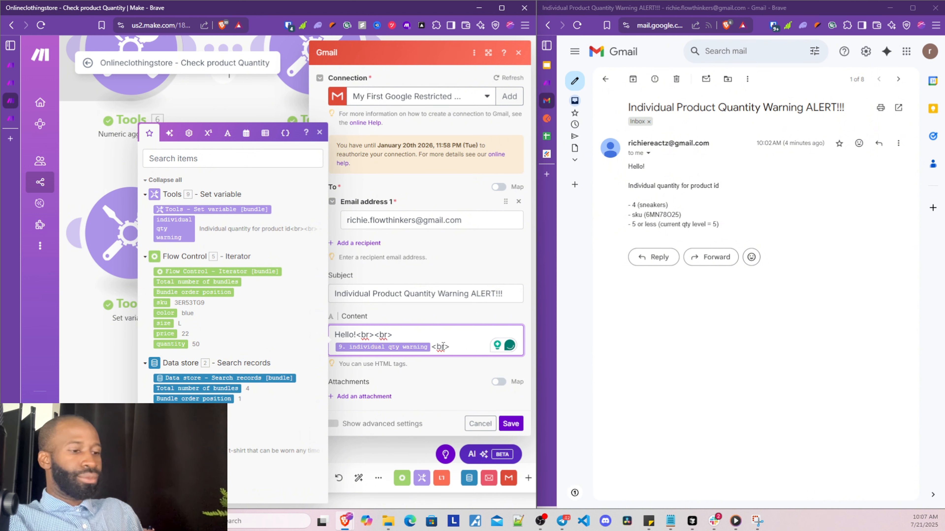
{"action": "type", "text": "<br>"}
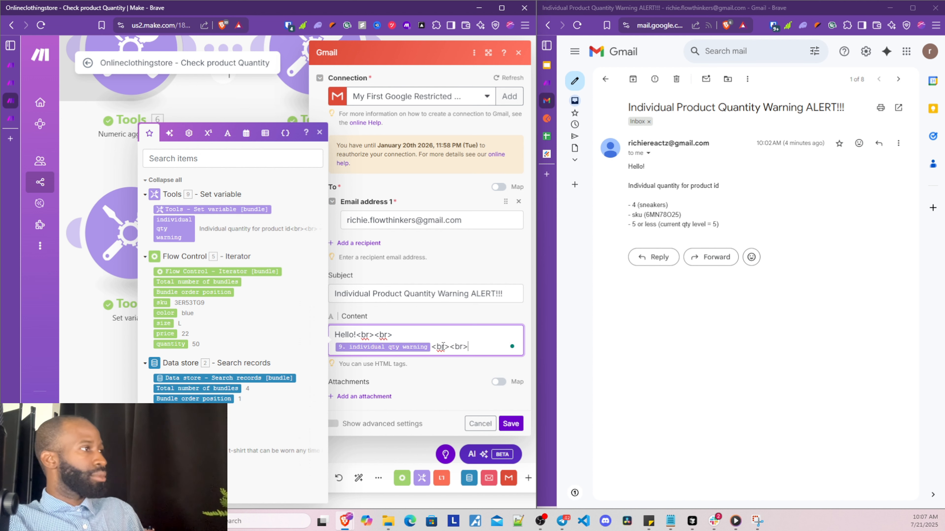
{"action": "key", "text": "Return"}
{"action": "key", "text": "Return"}
{"action": "key", "text": "ctrl+v"}
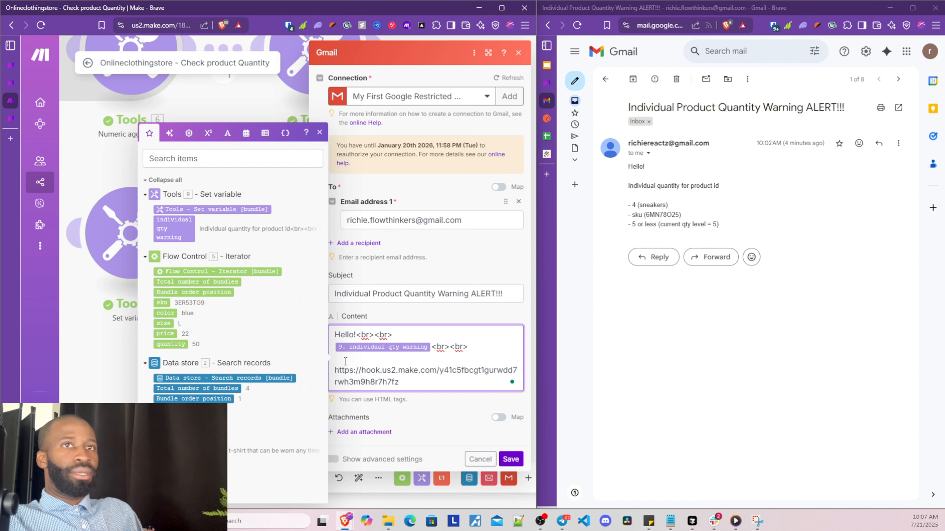
{"action": "type", "text": "pls"}
{"action": "key", "text": "Return"}
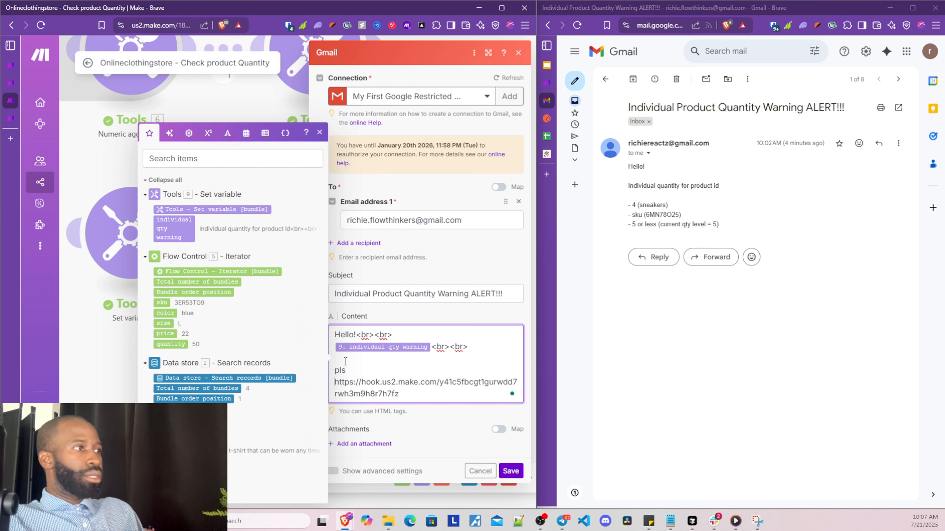
{"action": "key", "text": "BackSpace"}
{"action": "type", "text": "click"}
{"action": "key", "text": "Return"}
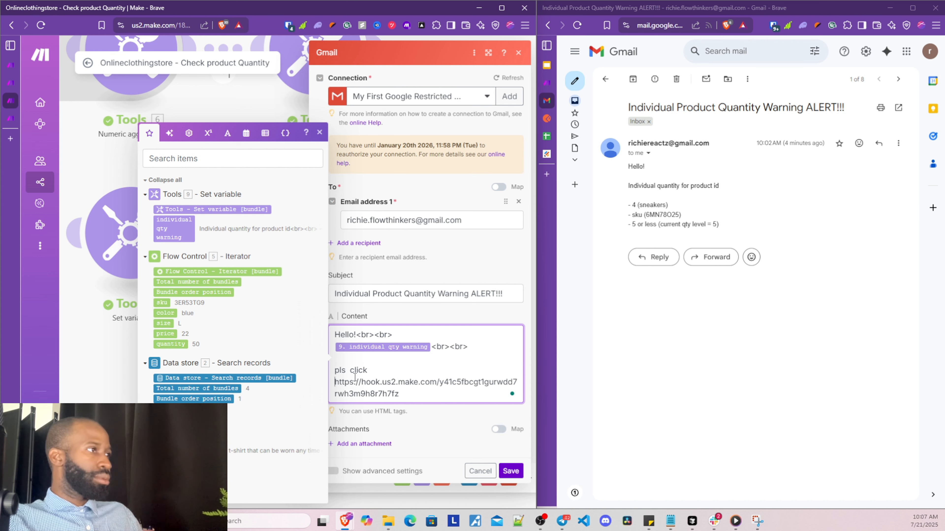
{"action": "left_click", "coordinate": [353, 371]}
{"action": "key", "text": "BackSpace"}
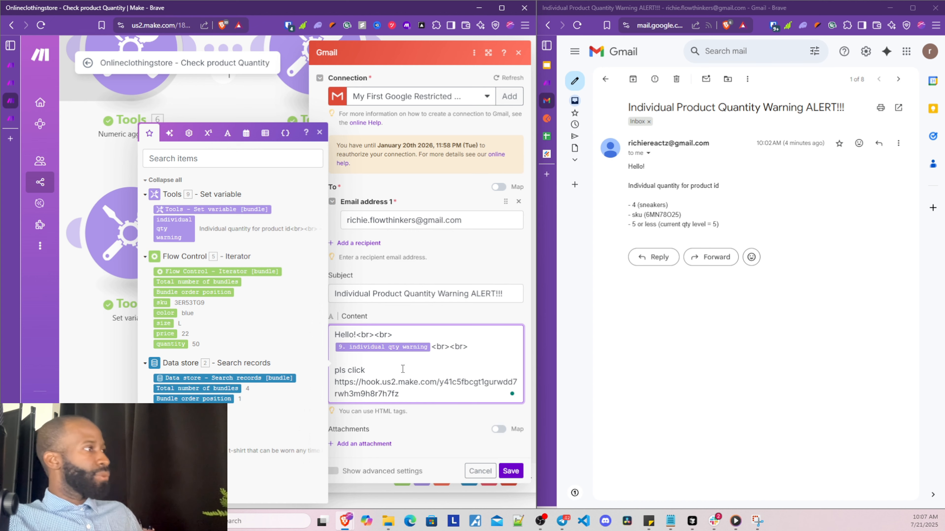
Put '<a href=' before the webhook URL and 'when the fulfillment order has been received.' after it
{"action": "mouse_move", "coordinate": [539, 308]}
{"action": "left_click_drag", "start_coordinate": [538, 307], "coordinate": [686, 307]}
{"action": "key", "text": "BackSpace"}
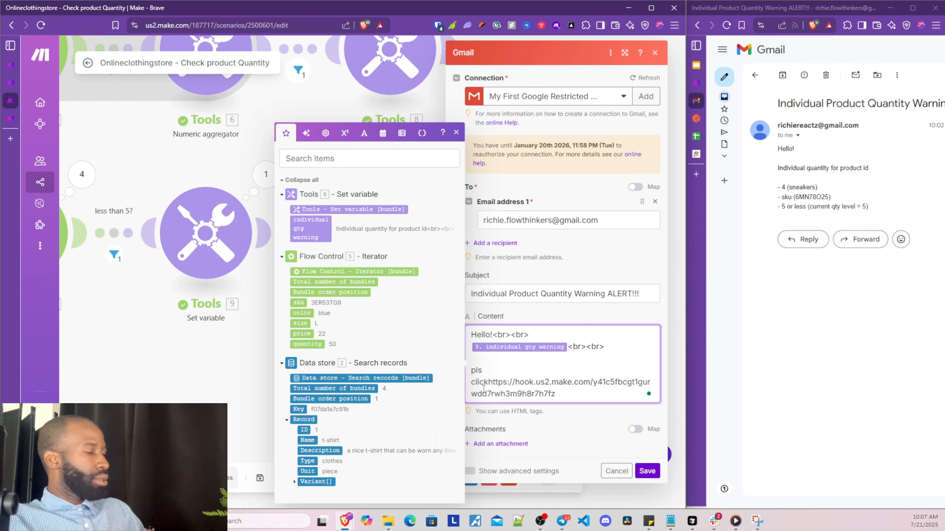
{"action": "type", "text": "<a "}
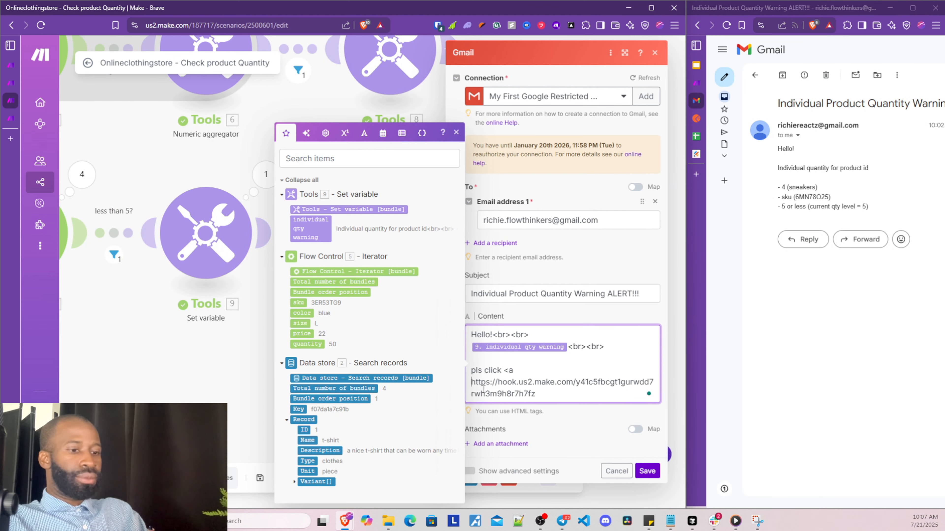
{"action": "type", "text": "href"}
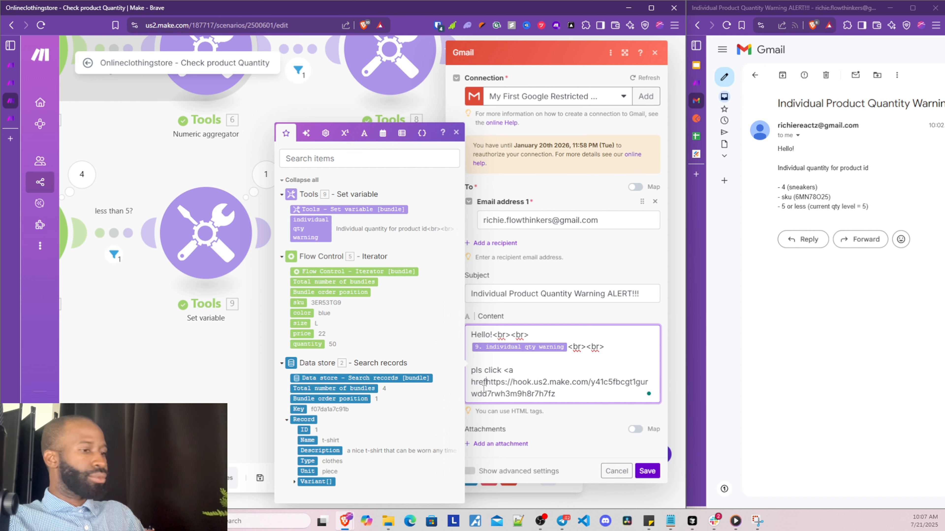
{"action": "type", "text": "="}
{"action": "key", "text": "BackSpace"}
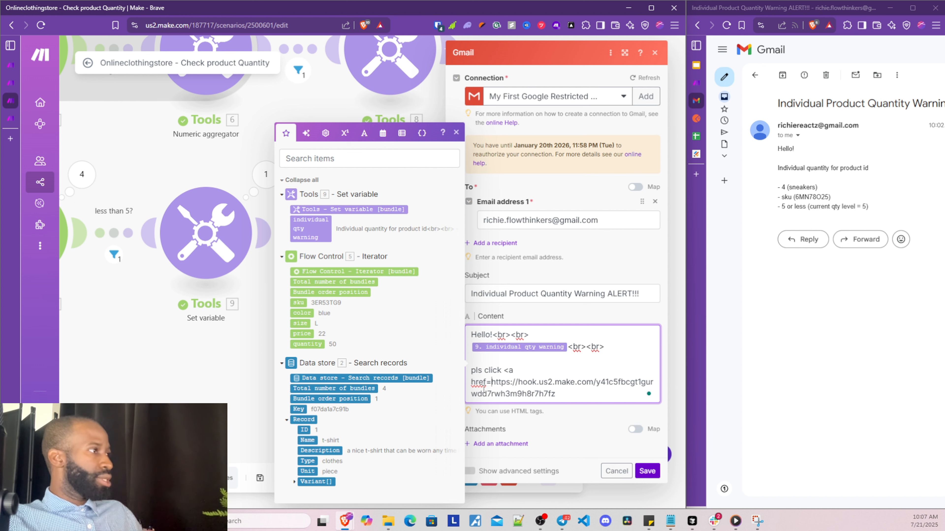
{"action": "left_click", "coordinate": [606, 393]}
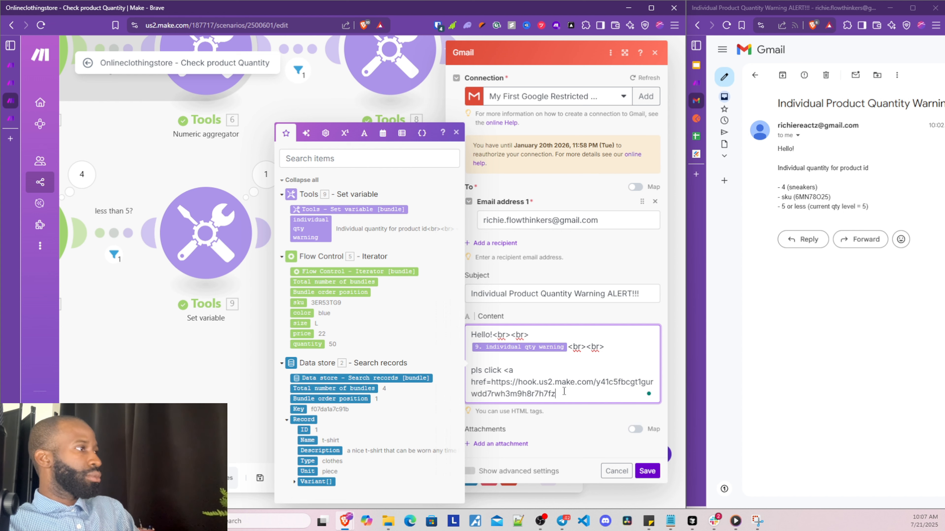
{"action": "type", "text": "to"}
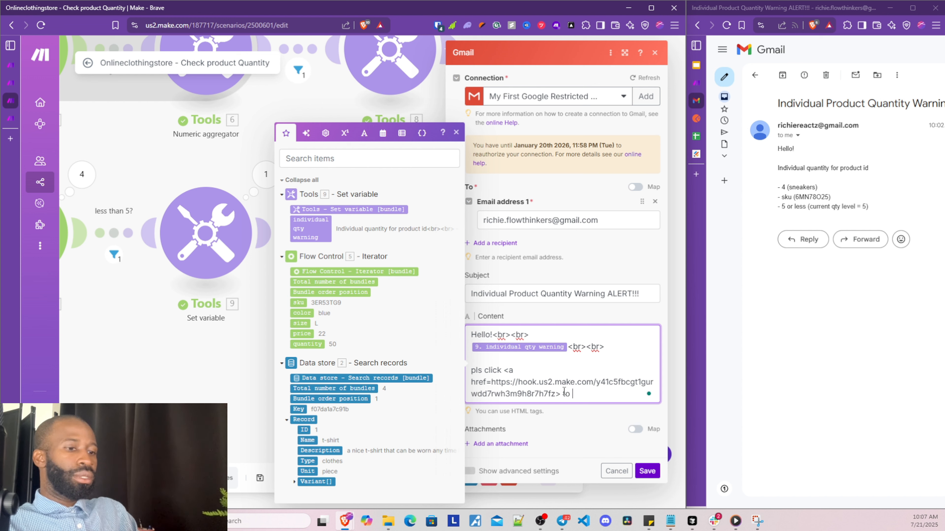
{"action": "key", "text": "BackSpace"}
{"action": "key", "text": "BackSpace"}
{"action": "key", "text": "BackSpace"}
{"action": "type", "text": "when "}
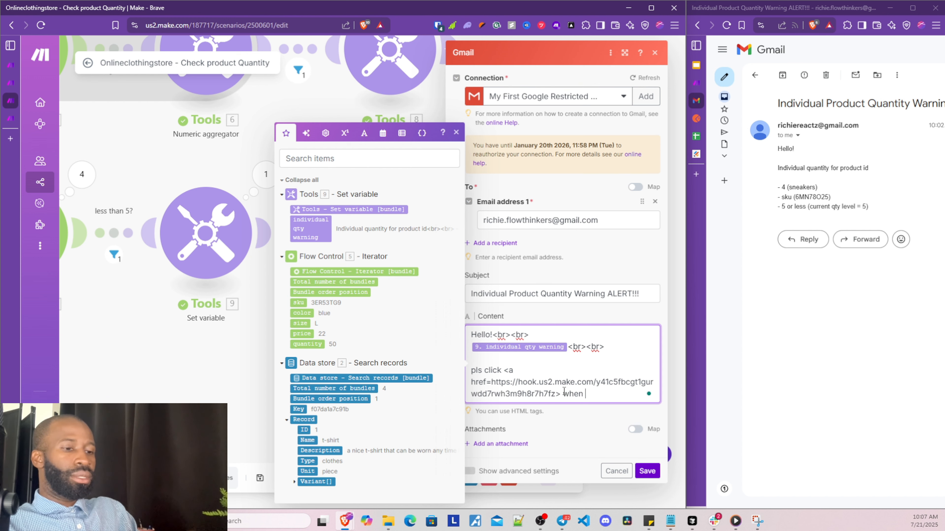
{"action": "type", "text": "the ful"}
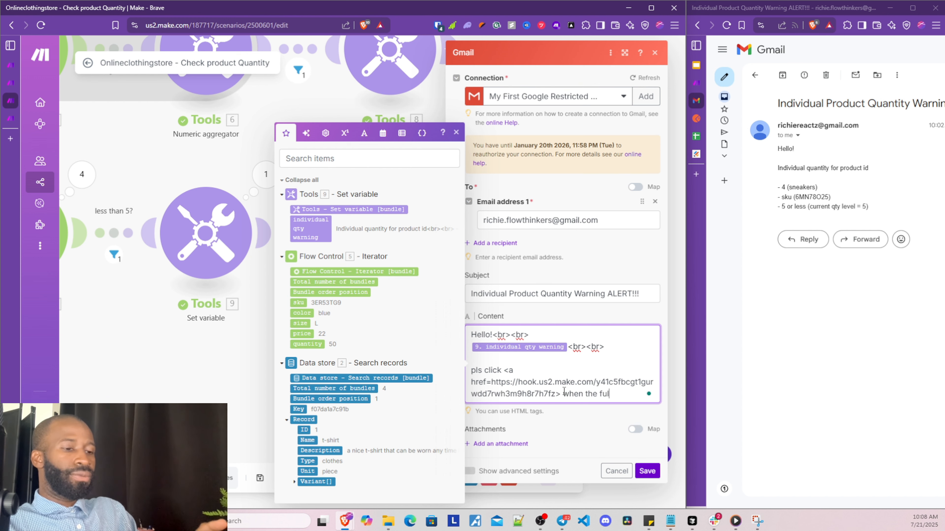
{"action": "type", "text": "fillment "}
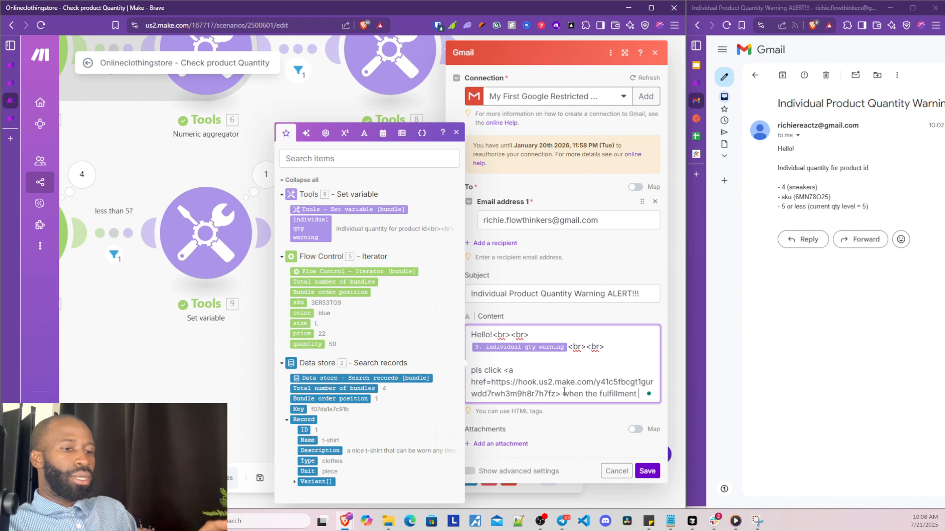
{"action": "type", "text": "order has bee"}
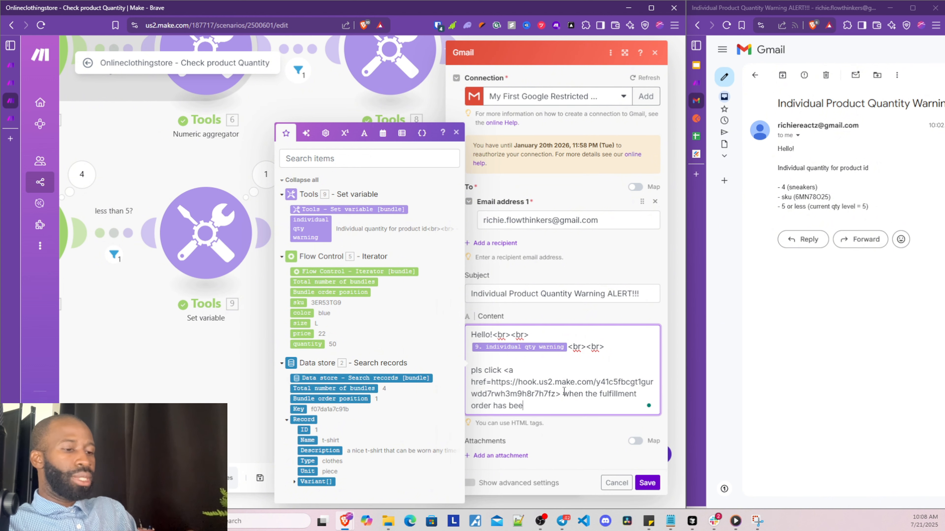
{"action": "type", "text": "n received."}
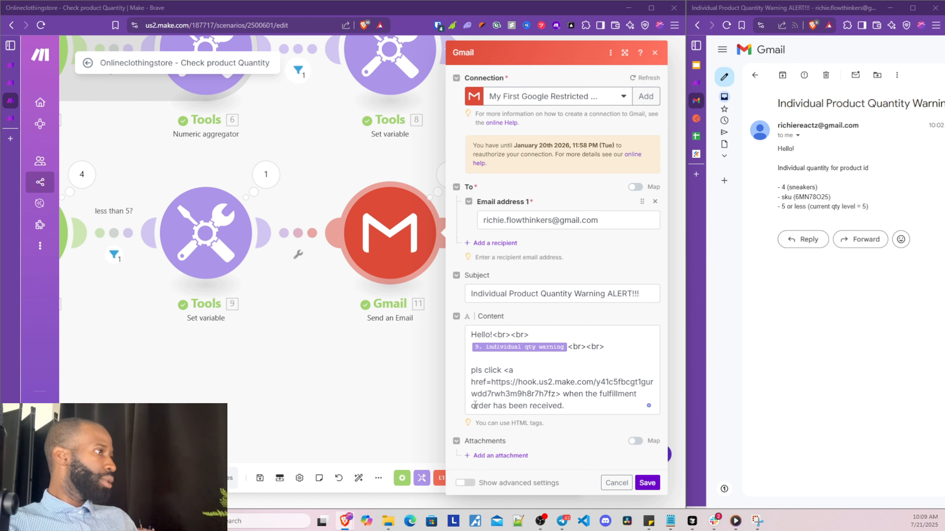
Wrap the href URL in double quotes and append '?key=' to its end
{"action": "left_click", "coordinate": [492, 383]}
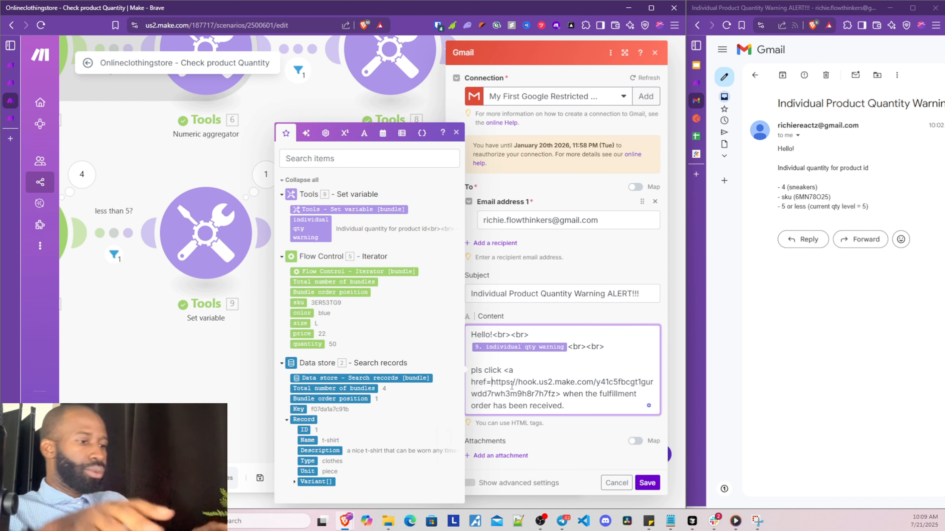
{"action": "type", "text": "\""}
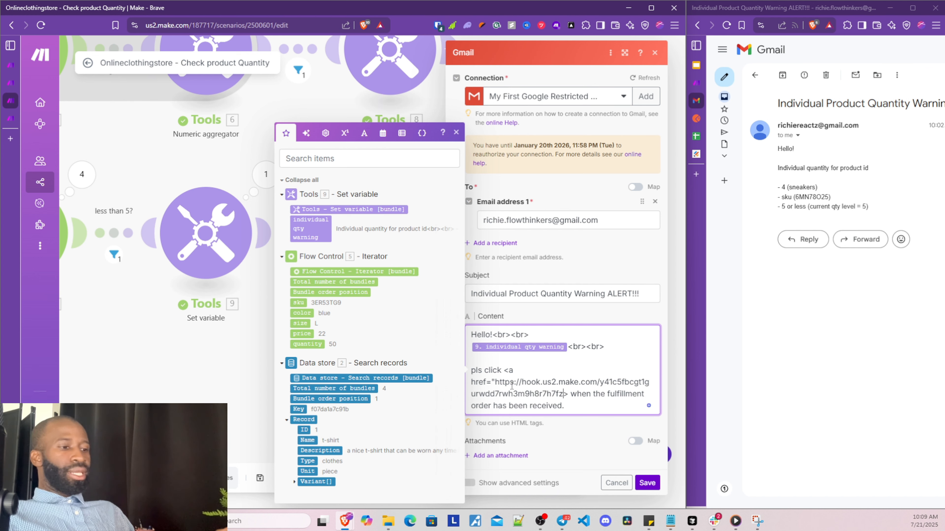
{"action": "type", "text": "\""}
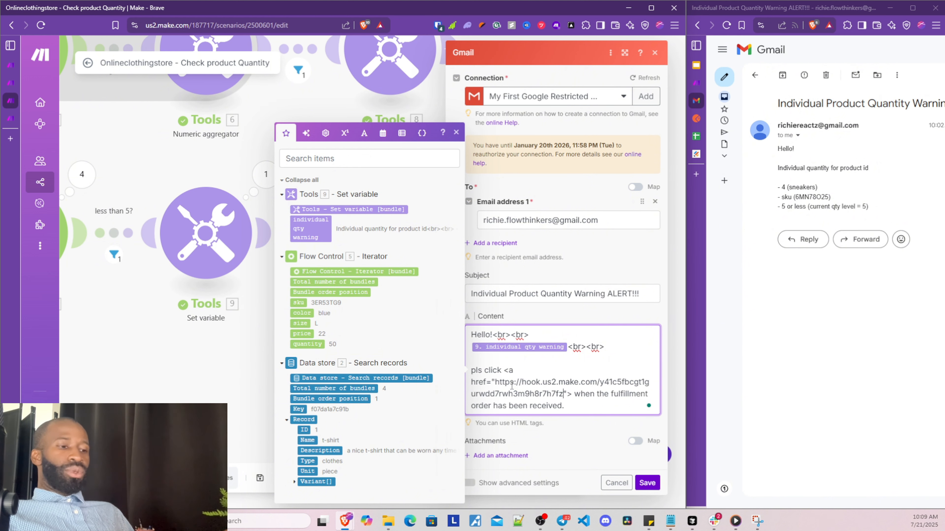
{"action": "type", "text": "?"}
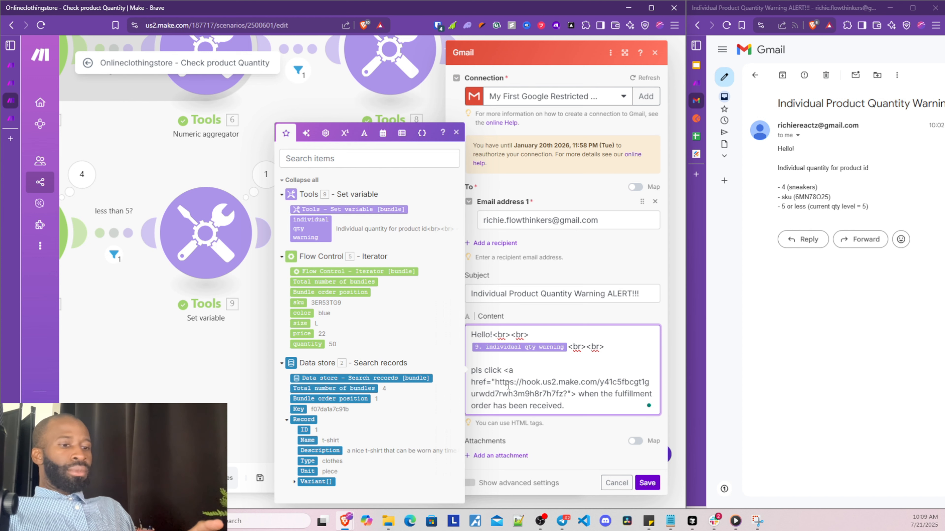
{"action": "type", "text": "key"}
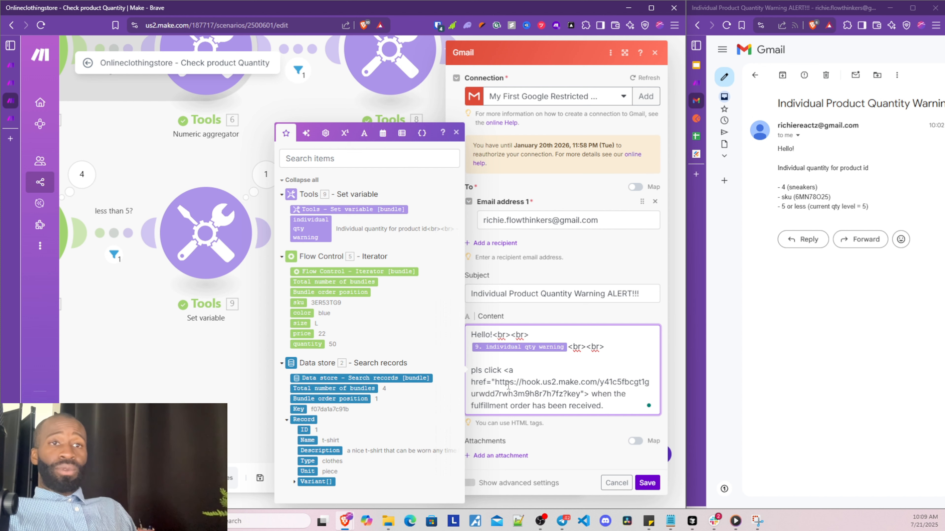
{"action": "type", "text": "="}
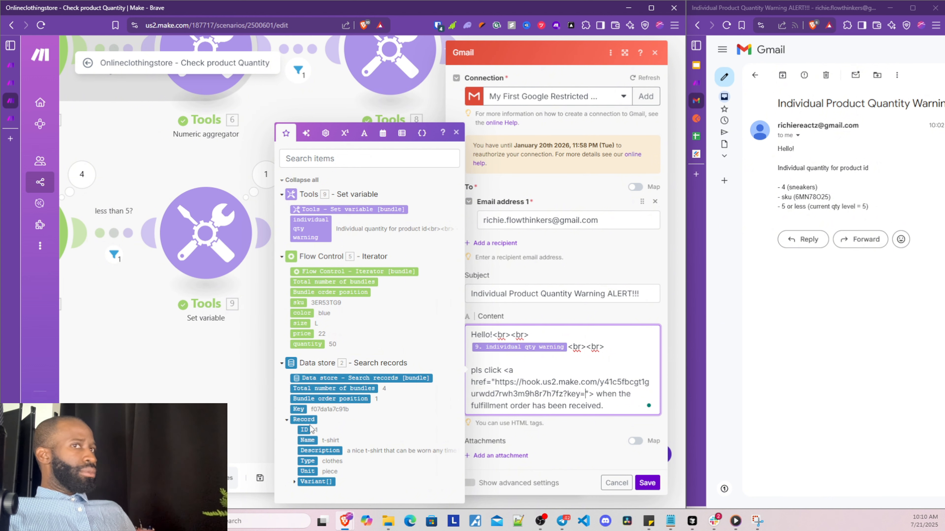
Fill the link's query string with mapped key, id and sku values and add link text 'here'
{"action": "left_click", "coordinate": [299, 409]}
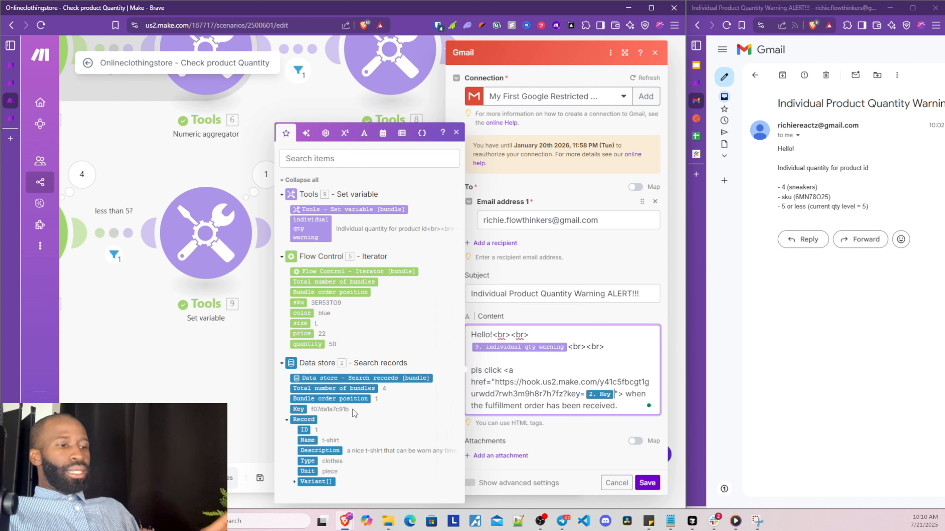
{"action": "type", "text": "&"}
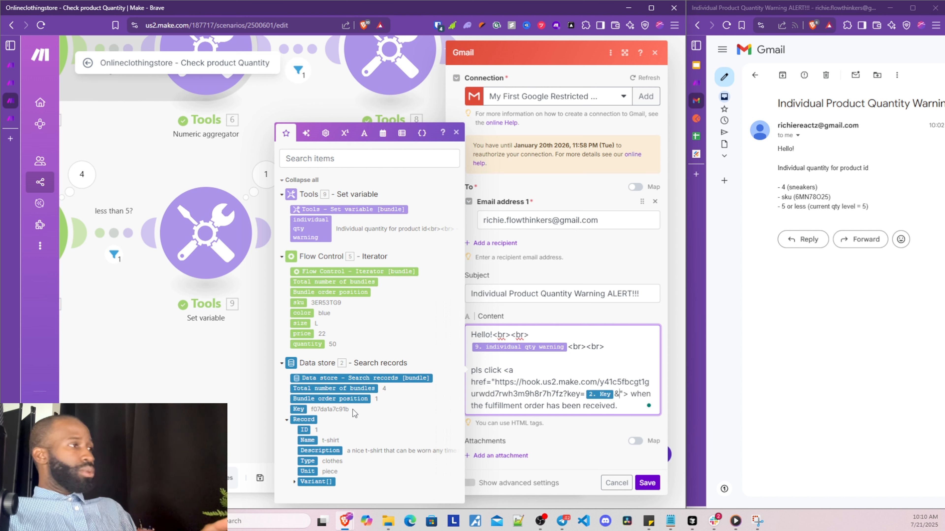
{"action": "type", "text": "id="}
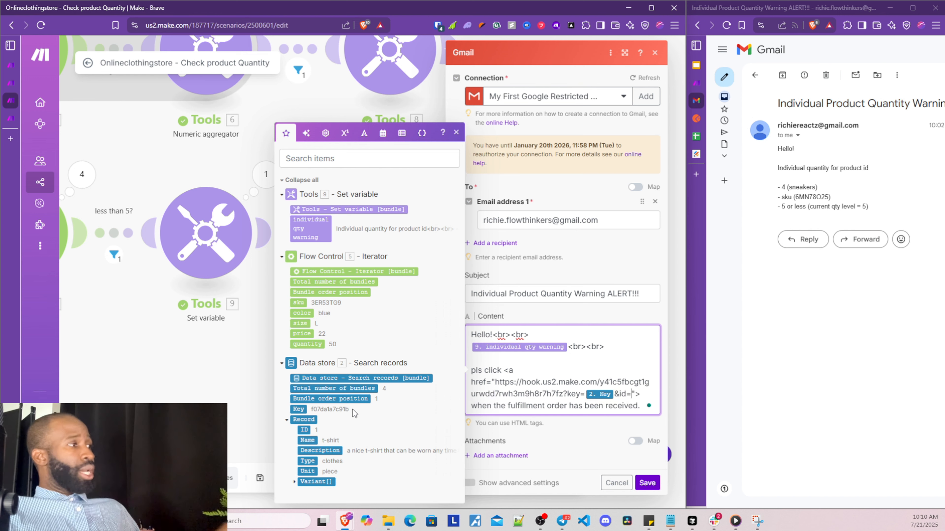
{"action": "left_click", "coordinate": [305, 430]}
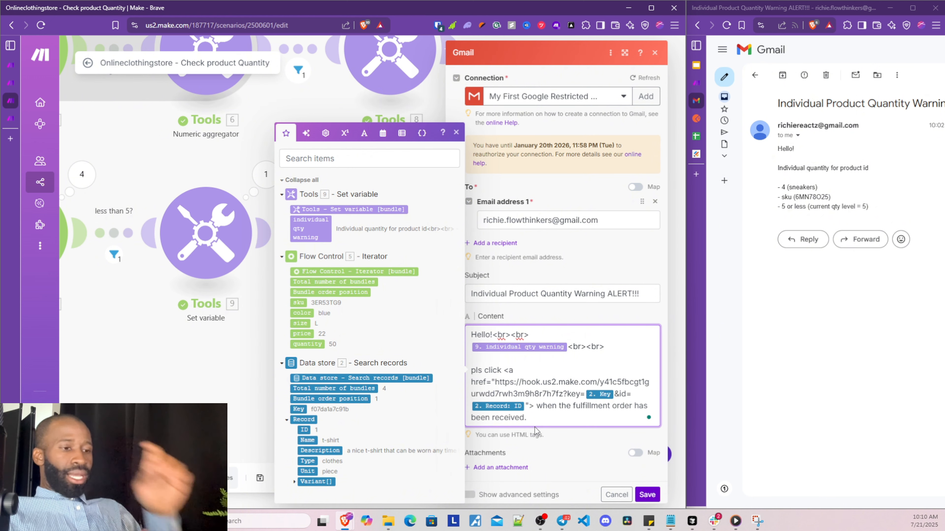
{"action": "type", "text": "&"}
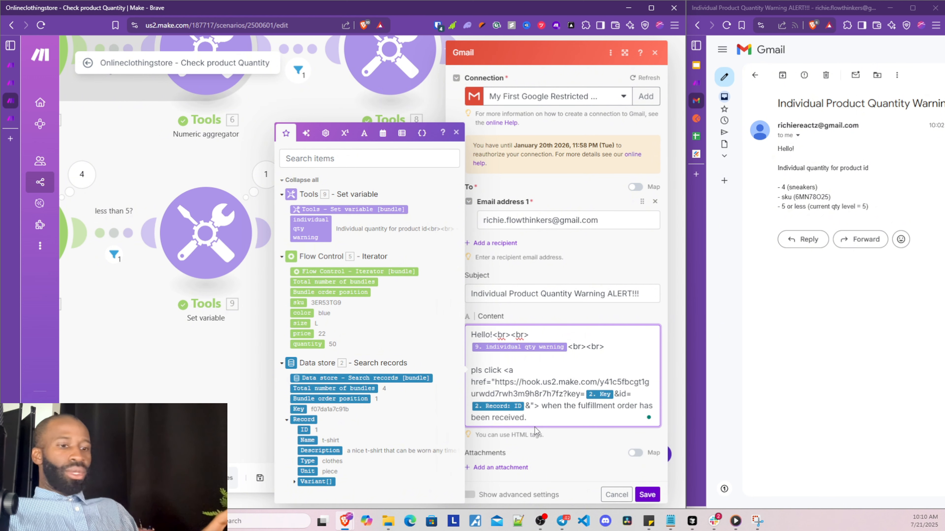
{"action": "type", "text": "sku"}
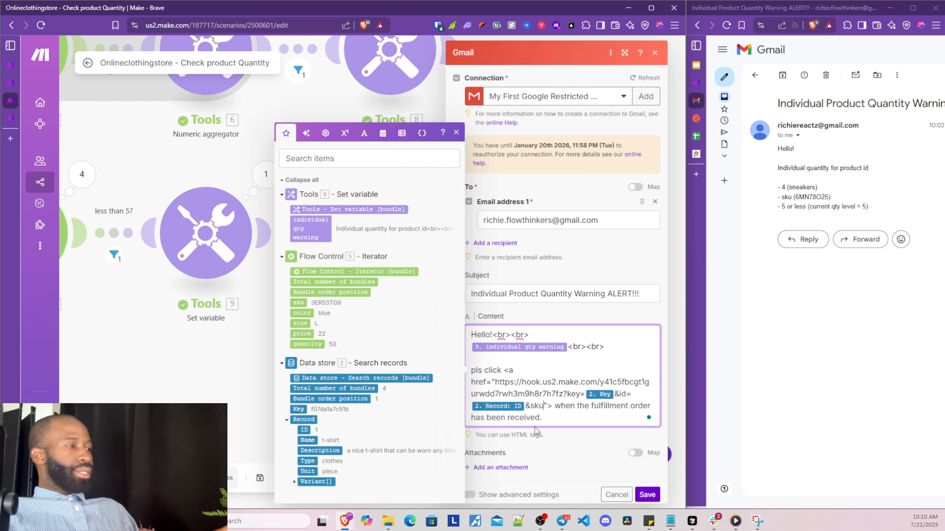
{"action": "key", "text": "BackSpace"}
{"action": "key", "text": "BackSpace"}
{"action": "key", "text": "BackSpace"}
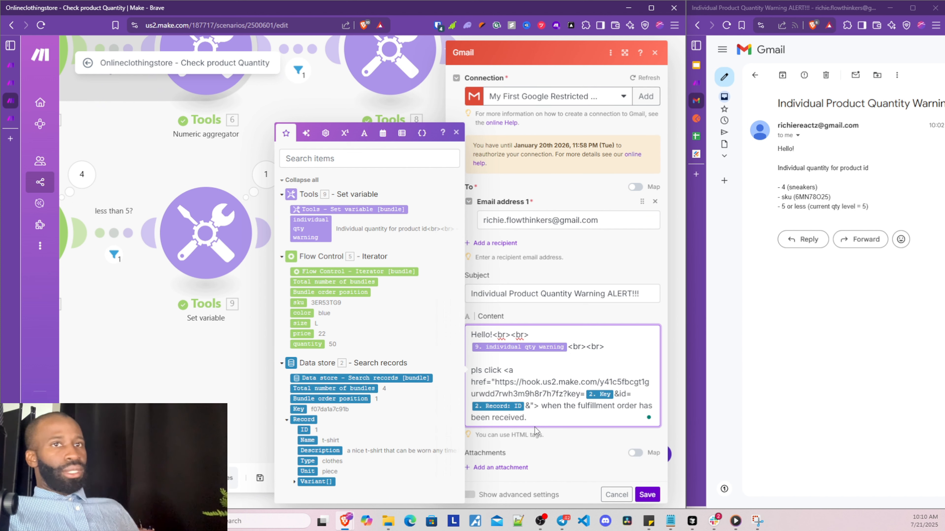
{"action": "type", "text": "sku"}
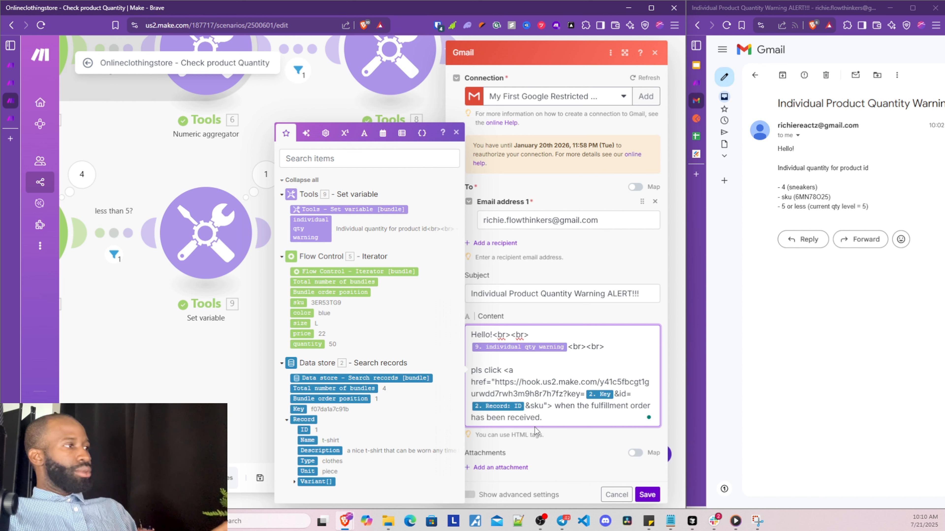
{"action": "type", "text": "="}
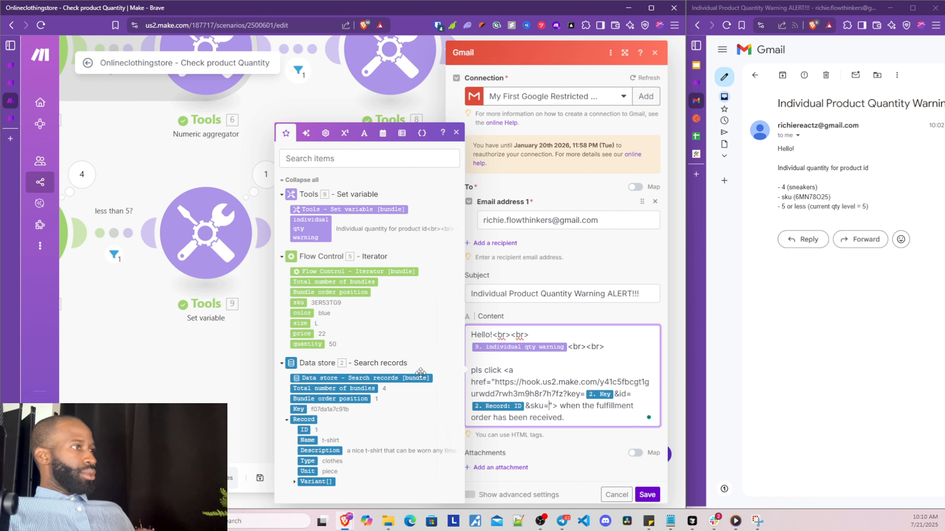
{"action": "left_click", "coordinate": [298, 303]}
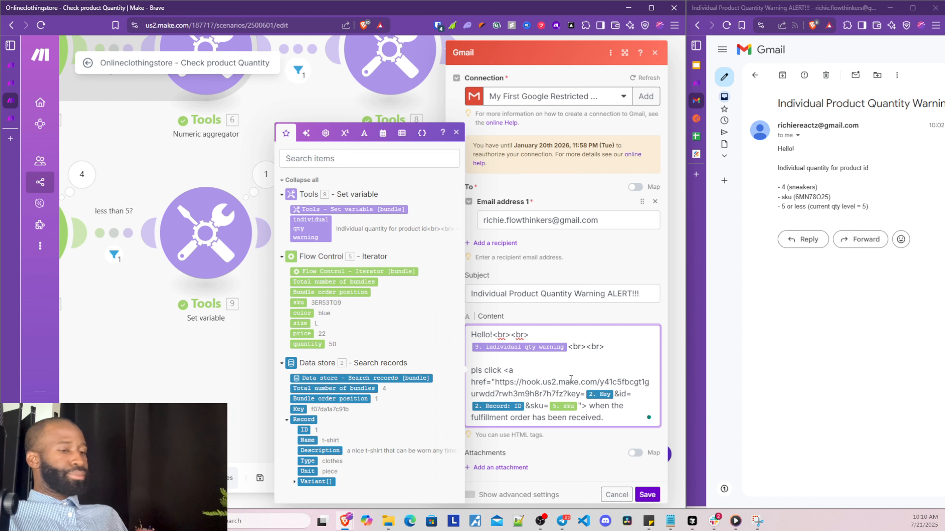
{"action": "type", "text": "here"}
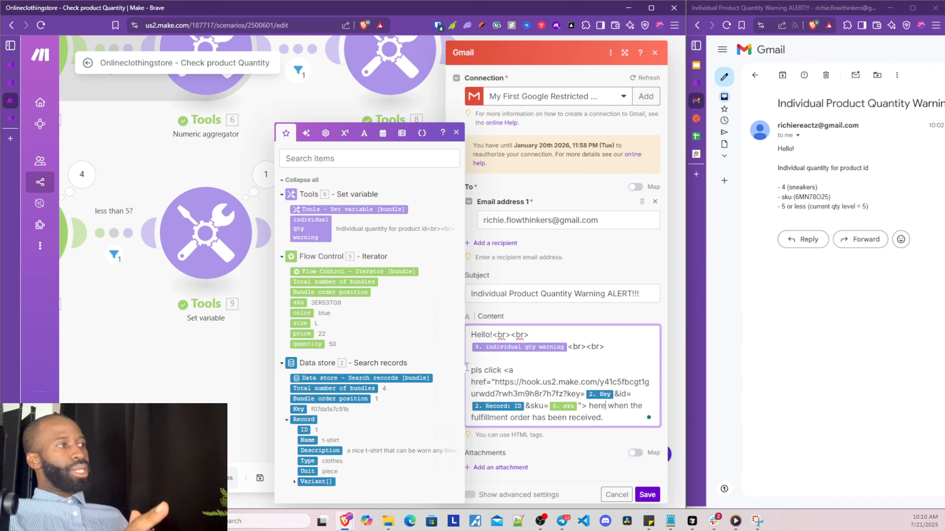
Reword to 'fulfillment stock order has been received or processed or confirmed' and save the Gmail module
{"action": "double_click", "coordinate": [596, 406]}
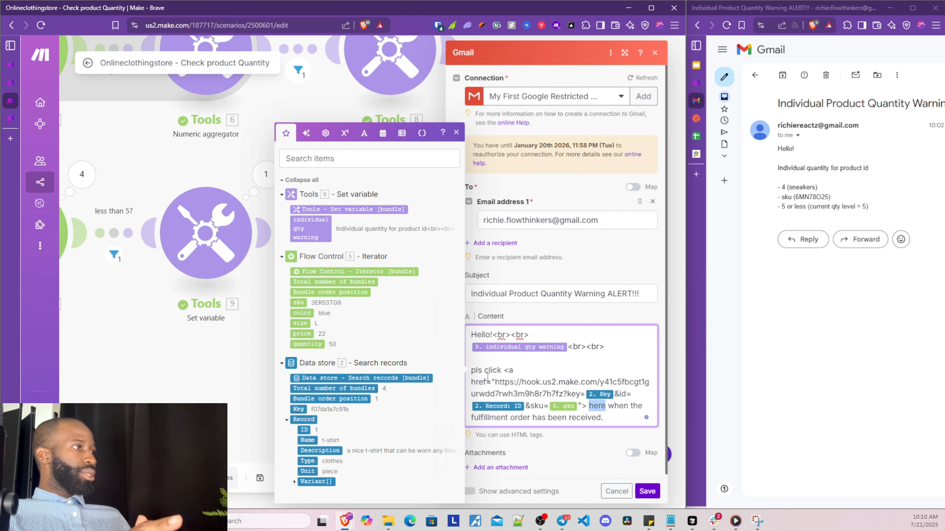
{"action": "left_click_drag", "start_coordinate": [504, 370], "coordinate": [589, 406]}
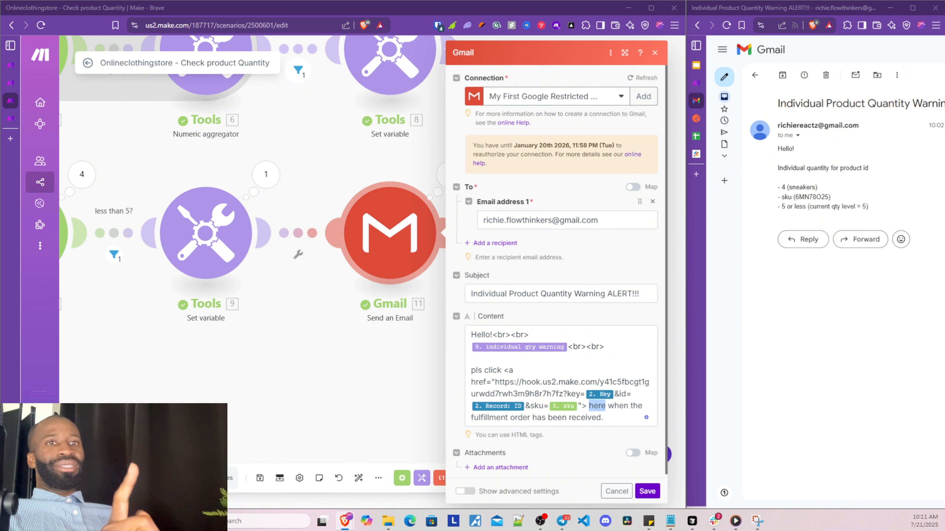
{"action": "left_click", "coordinate": [601, 420]}
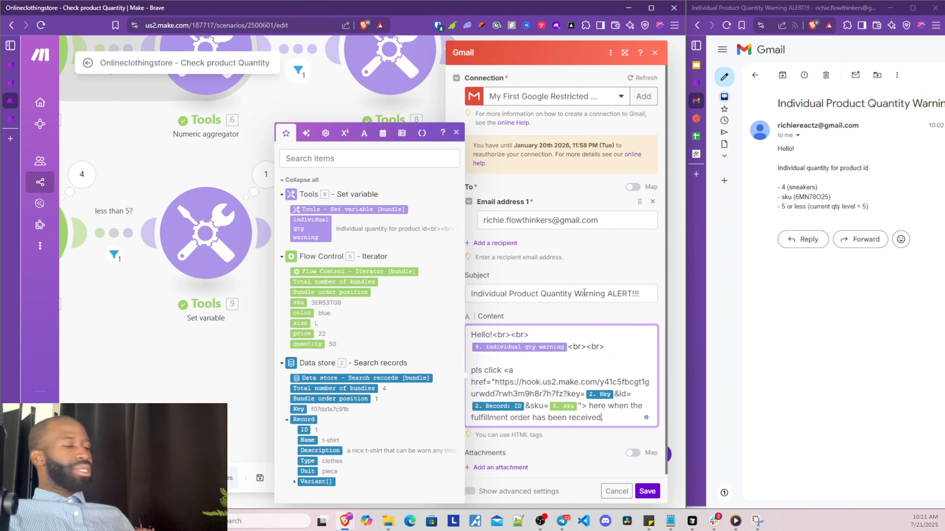
{"action": "type", "text": "or process"}
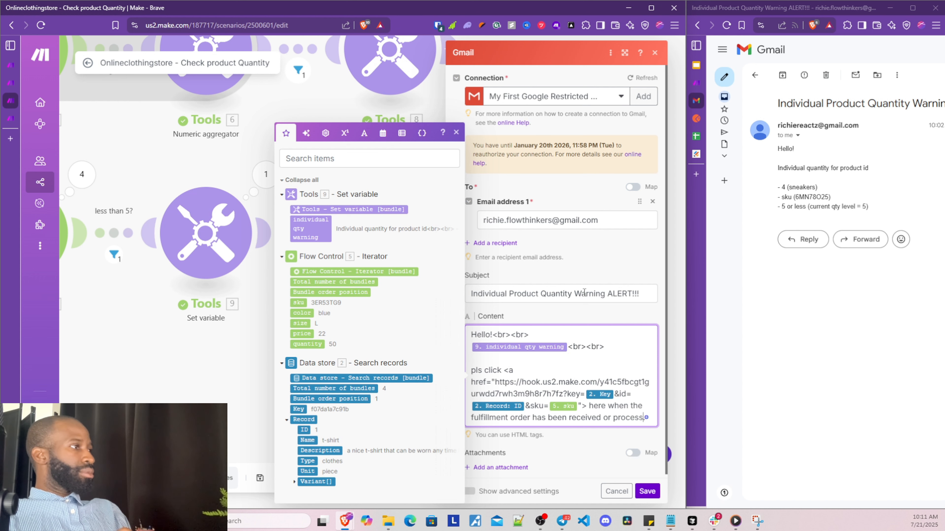
{"action": "type", "text": " or c"}
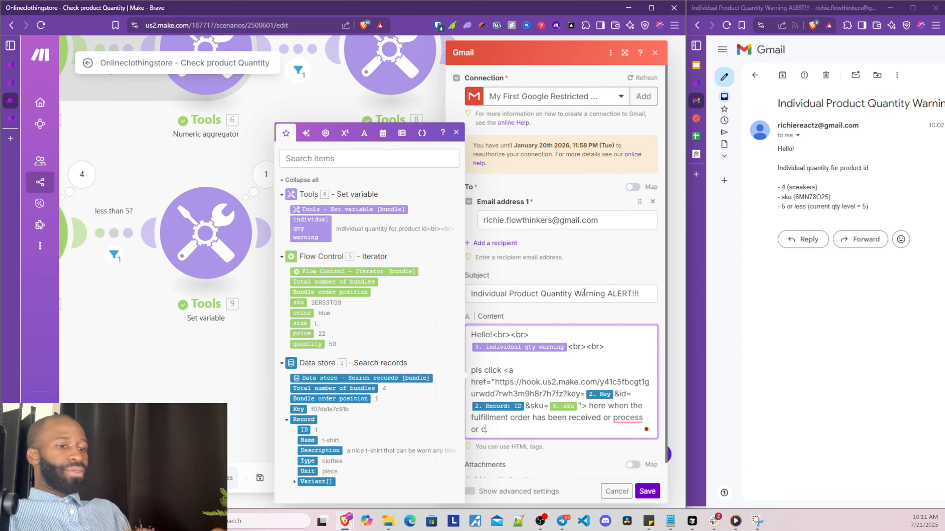
{"action": "type", "text": "onfirmed."}
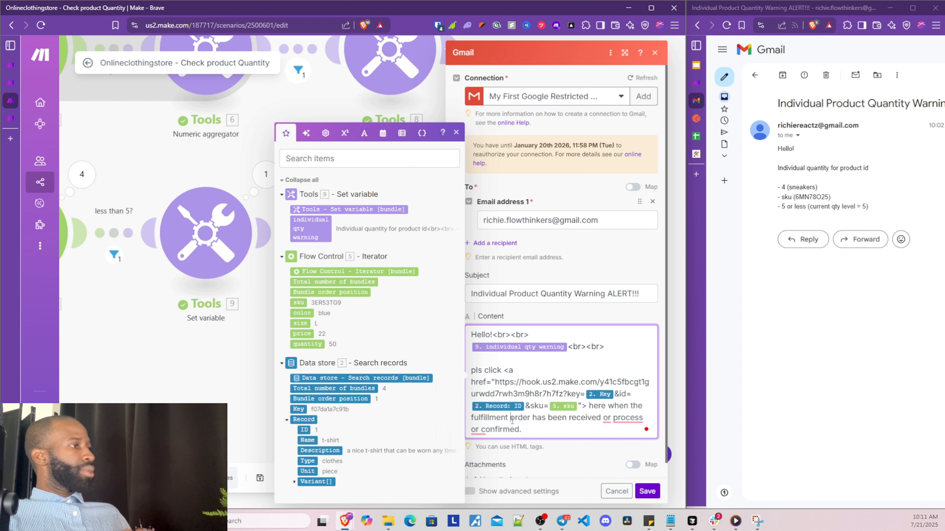
{"action": "left_click", "coordinate": [512, 419]}
{"action": "type", "text": "st"}
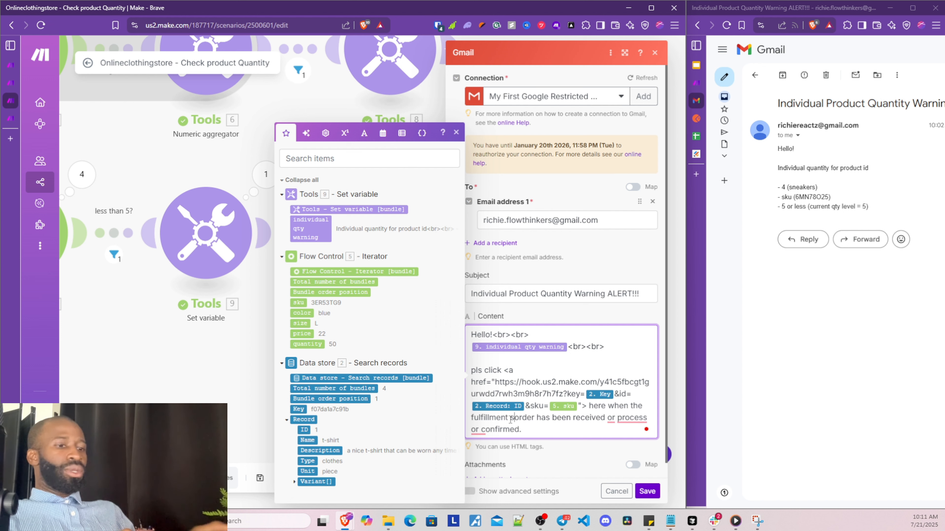
{"action": "type", "text": "ock"}
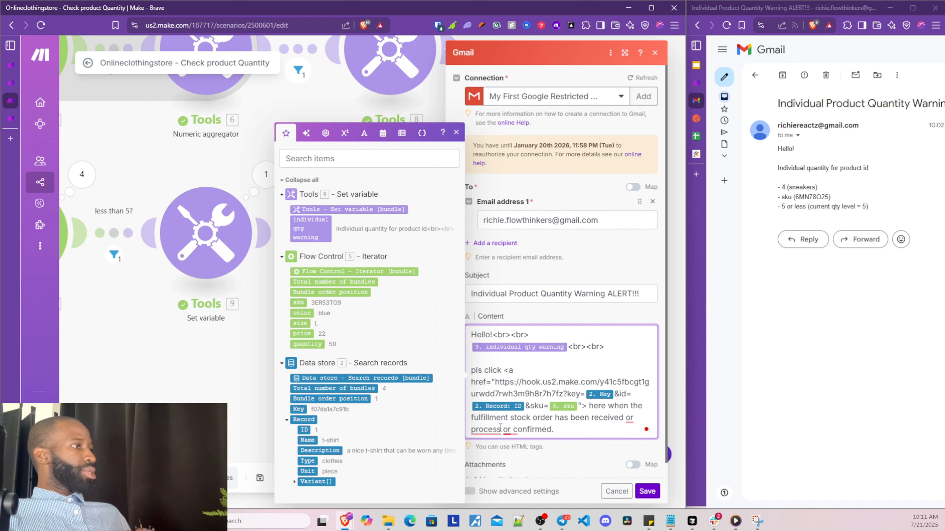
{"action": "right_click", "coordinate": [485, 429]}
{"action": "left_click", "coordinate": [483, 363]}
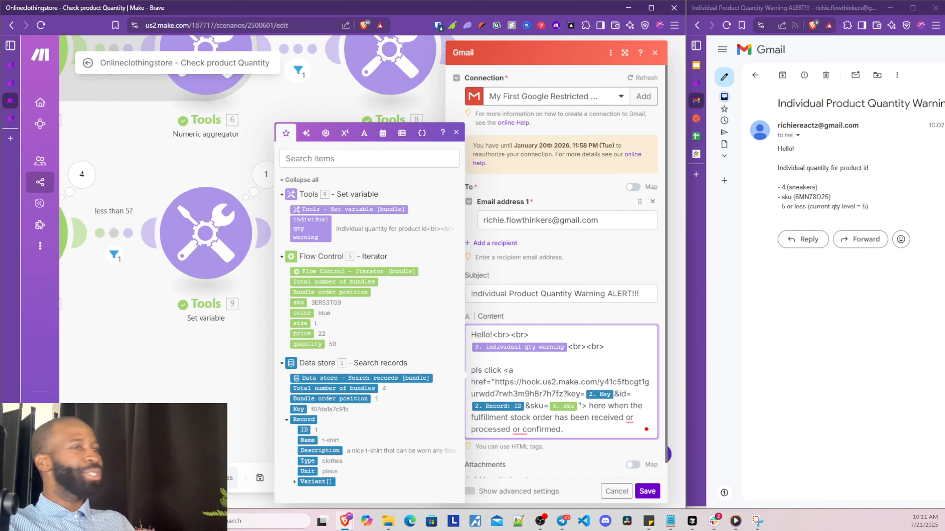
{"action": "left_click", "coordinate": [647, 491]}
Show both router branches beside Gmail and load the newly arrived alert email with its 'here' link
{"action": "left_click_drag", "start_coordinate": [264, 373], "coordinate": [406, 379]}
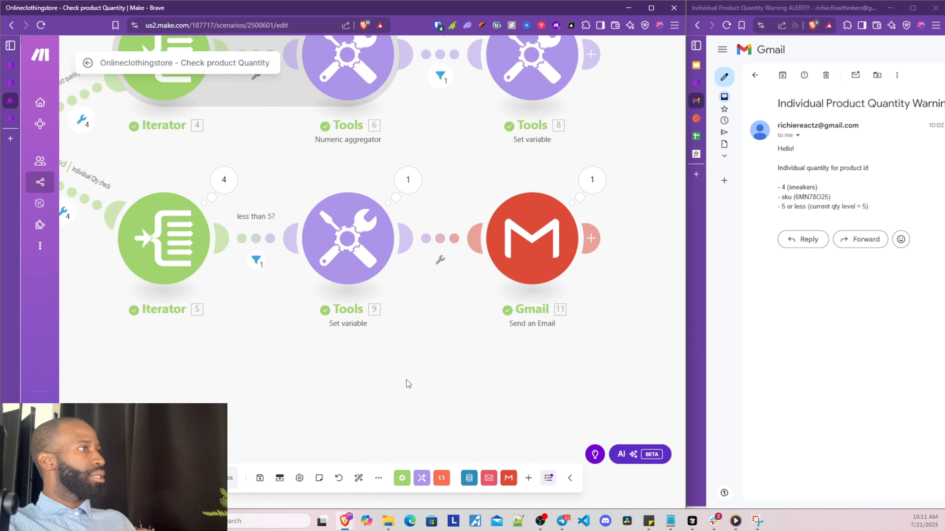
{"action": "scroll", "coordinate": [387, 388], "scroll_direction": "down", "scroll_amount": 2}
{"action": "left_click_drag", "start_coordinate": [328, 397], "coordinate": [363, 395]}
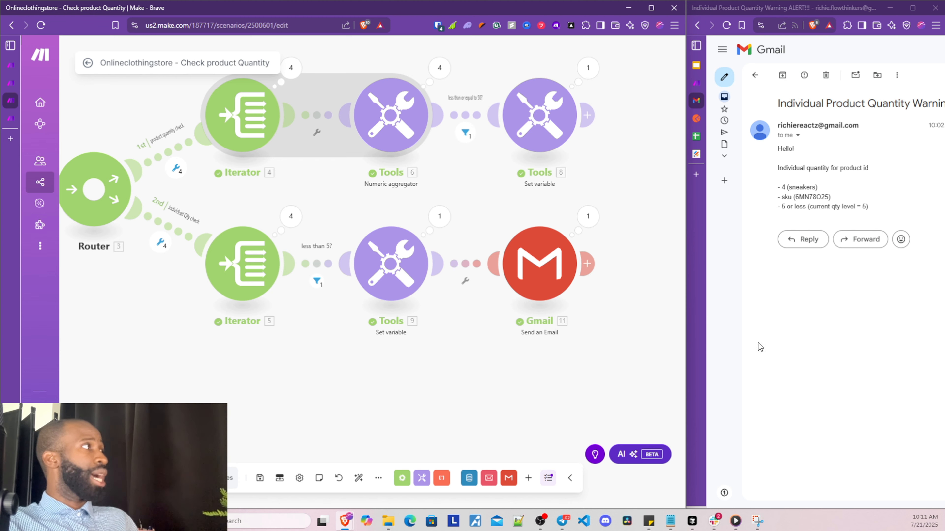
{"action": "mouse_move", "coordinate": [686, 356]}
{"action": "left_click_drag", "start_coordinate": [687, 357], "coordinate": [591, 363]}
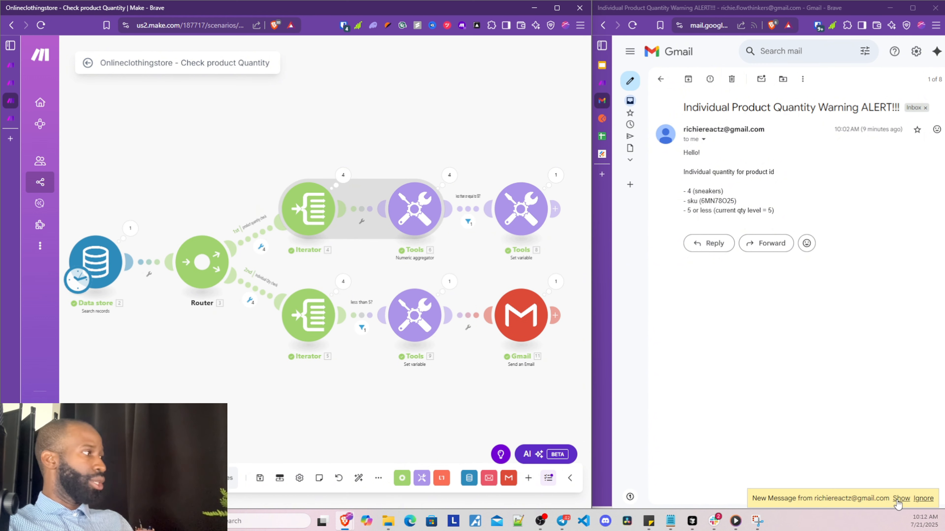
{"action": "left_click", "coordinate": [900, 499]}
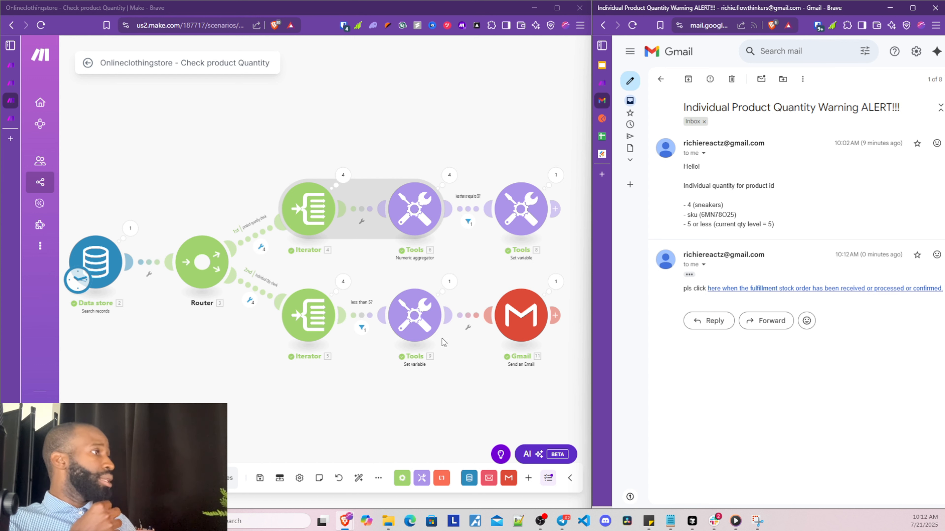
Add a closing </a> tag after 'here' in the Gmail module's content and save it
{"action": "left_click", "coordinate": [516, 323]}
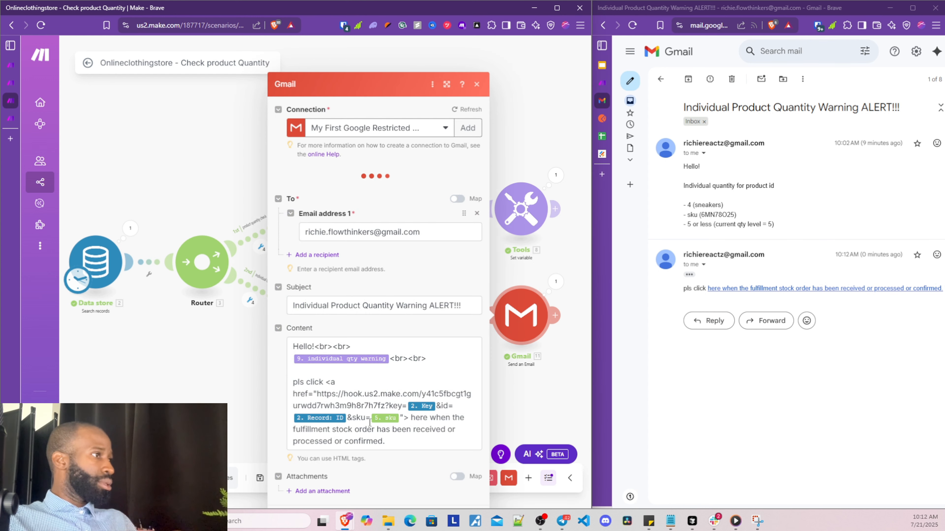
{"action": "scroll", "coordinate": [405, 415], "scroll_direction": "down", "scroll_amount": 1}
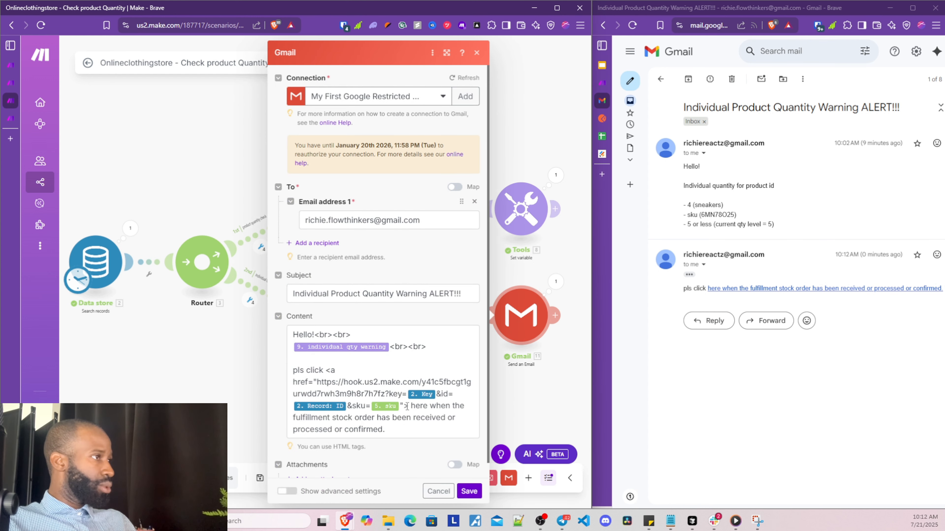
{"action": "left_click", "coordinate": [431, 408]}
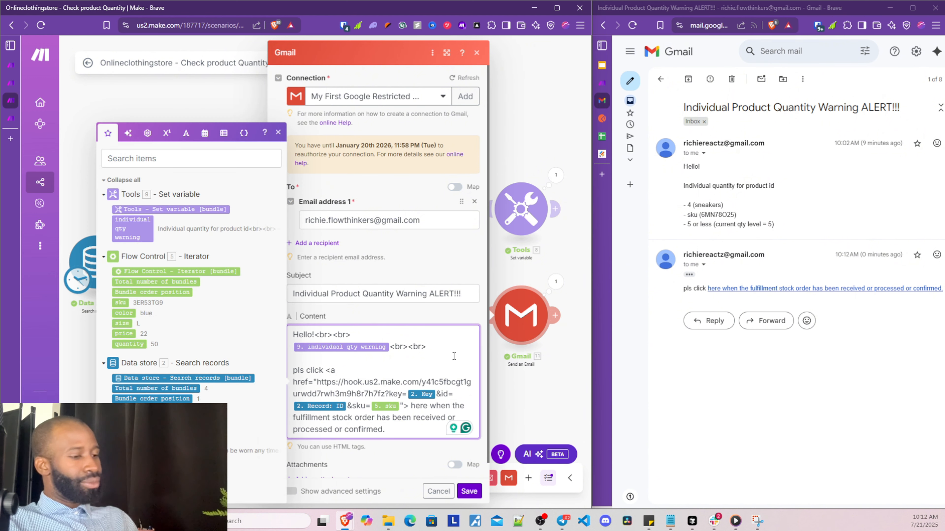
{"action": "type", "text": "<> "}
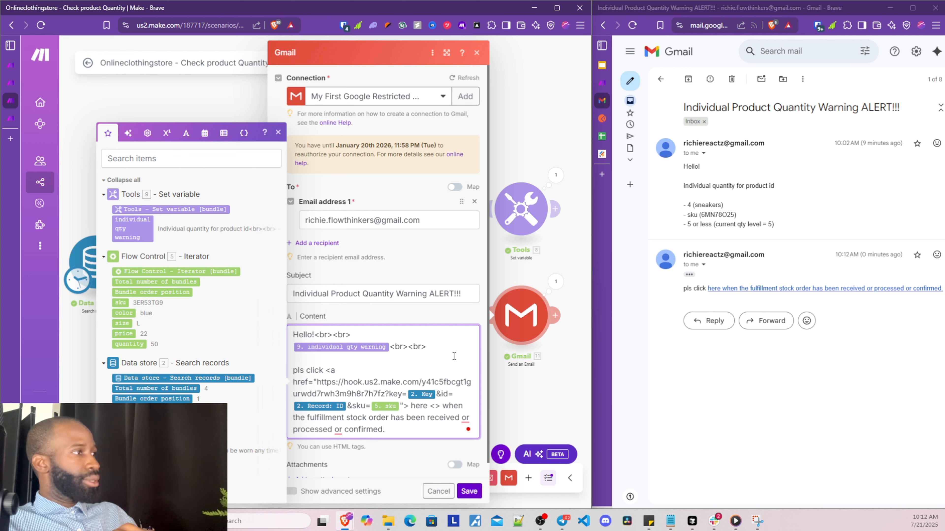
{"action": "type", "text": "/a"}
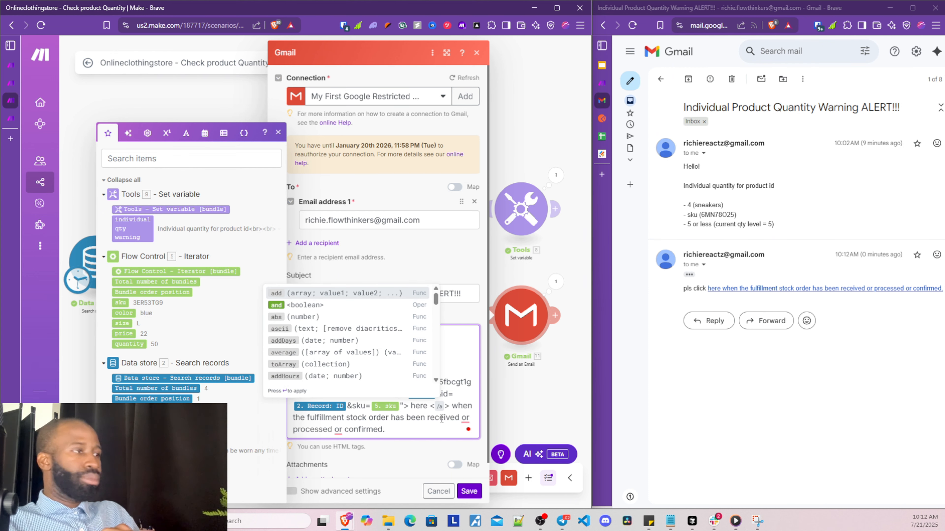
{"action": "key", "text": "BackSpace"}
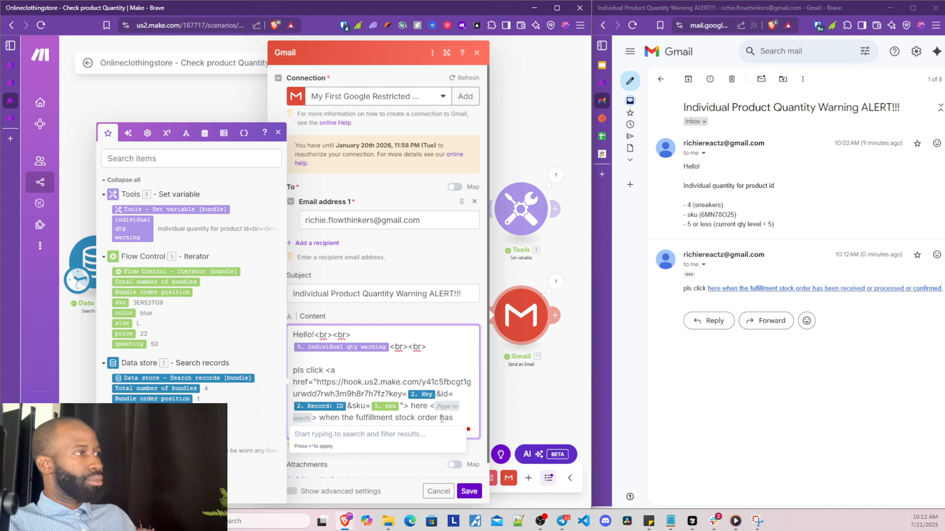
{"action": "left_click", "coordinate": [452, 397]}
{"action": "left_click", "coordinate": [438, 406]}
{"action": "type", "text": "a> when"}
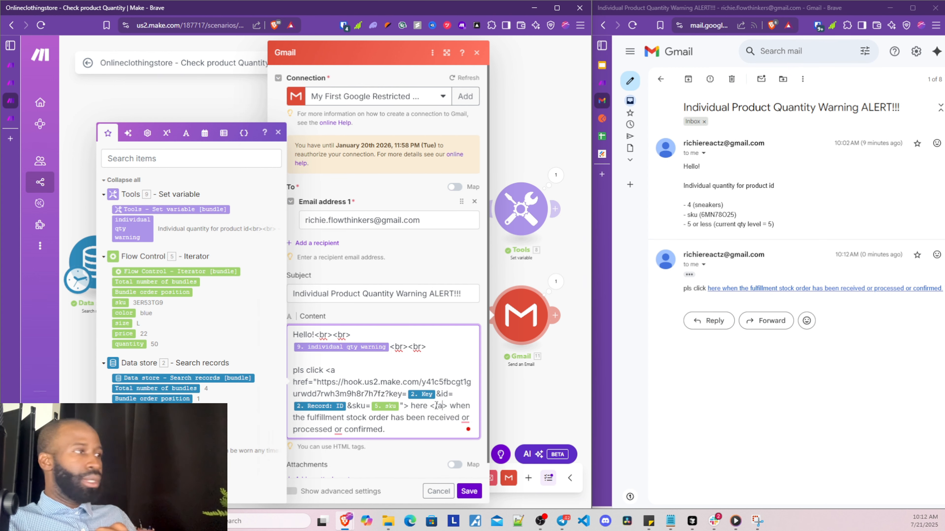
{"action": "left_click", "coordinate": [446, 370]}
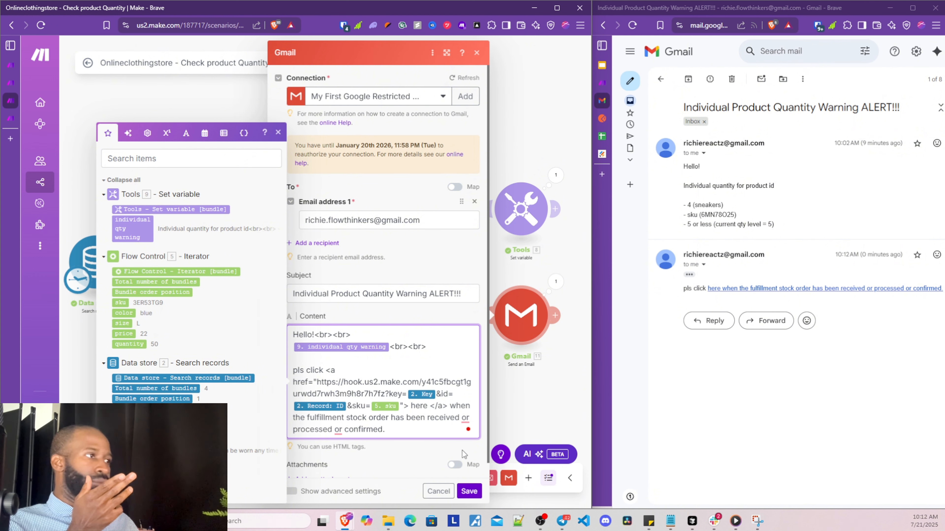
{"action": "left_click", "coordinate": [468, 491]}
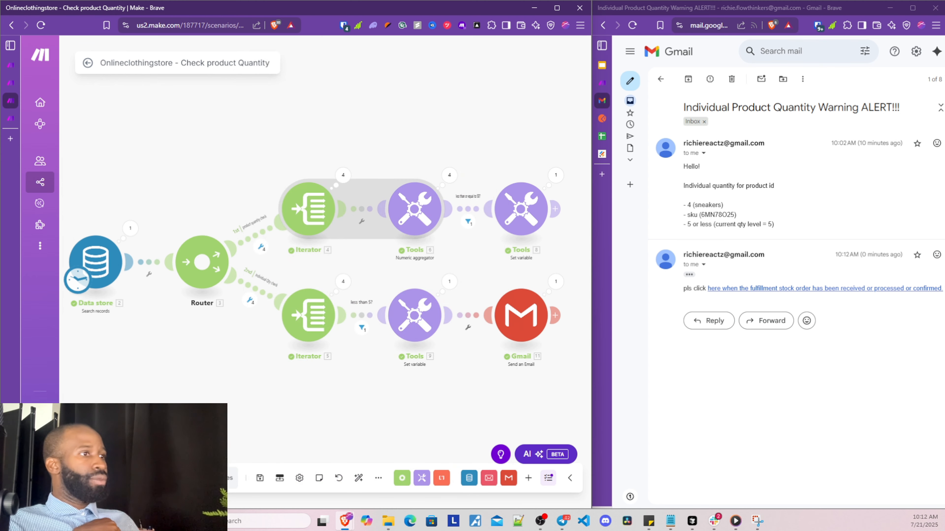
Run the scenario once more and show the full new alert email in Gmail
{"action": "left_click", "coordinate": [104, 478]}
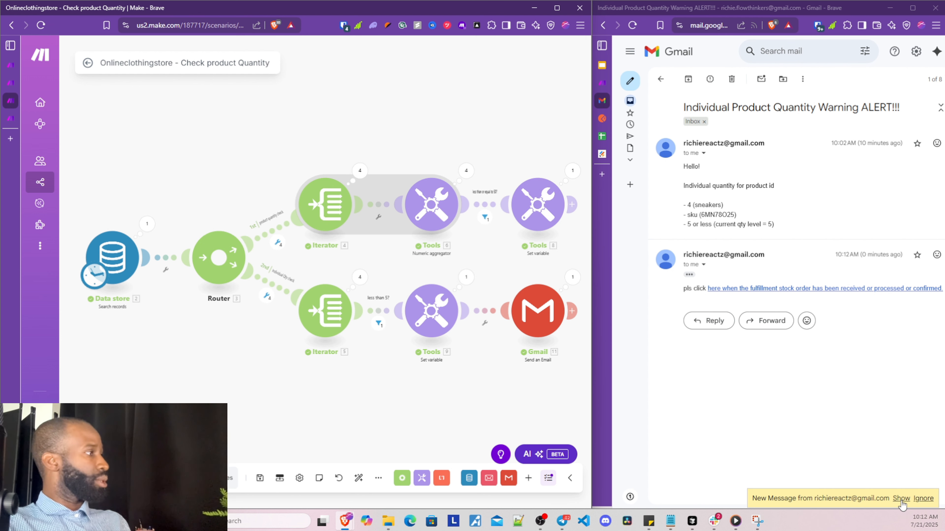
{"action": "left_click", "coordinate": [902, 499]}
{"action": "left_click", "coordinate": [689, 339]}
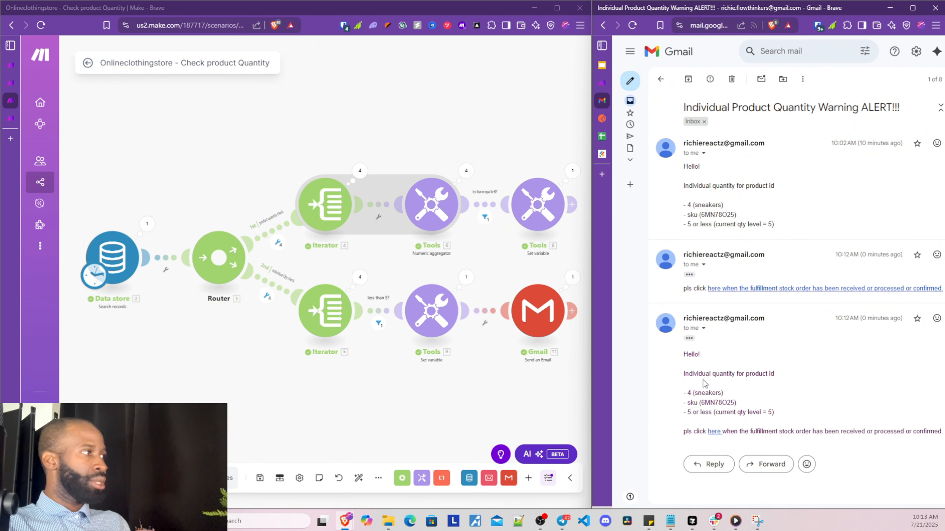
Check the product id and SKU in the new email, then follow its here link to the webhook
{"action": "left_click_drag", "start_coordinate": [776, 374], "coordinate": [744, 374]}
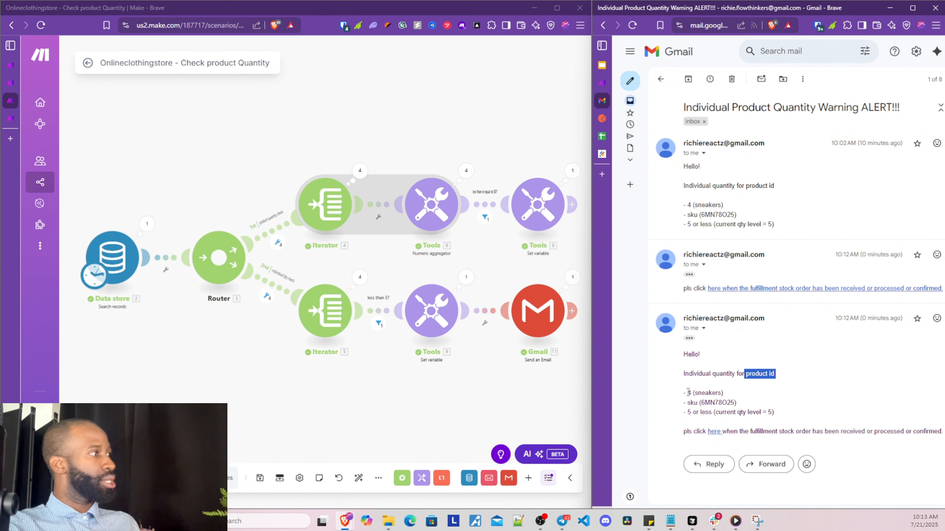
{"action": "left_click_drag", "start_coordinate": [701, 403], "coordinate": [727, 403]}
{"action": "double_click", "coordinate": [706, 411]}
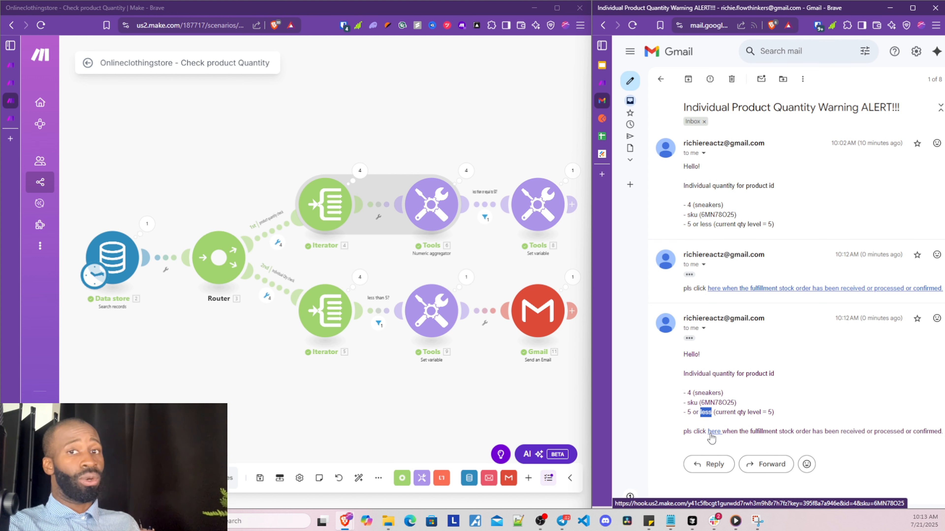
{"action": "left_click_drag", "start_coordinate": [592, 378], "coordinate": [492, 381]}
{"action": "left_click", "coordinate": [618, 418]}
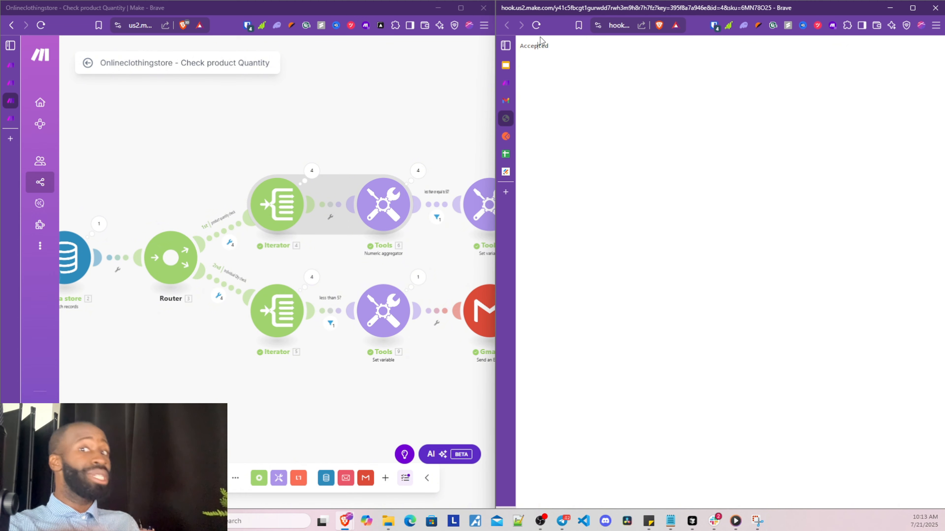
Return to the Integration Webhooks scenario and save the webhook once its test request is Accepted
{"action": "mouse_move", "coordinate": [22, 137]}
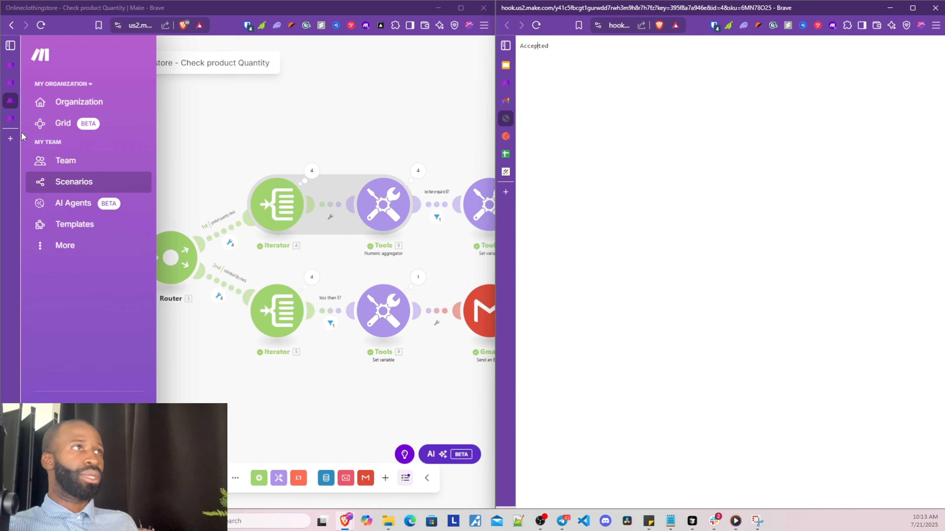
{"action": "left_click", "coordinate": [10, 119]}
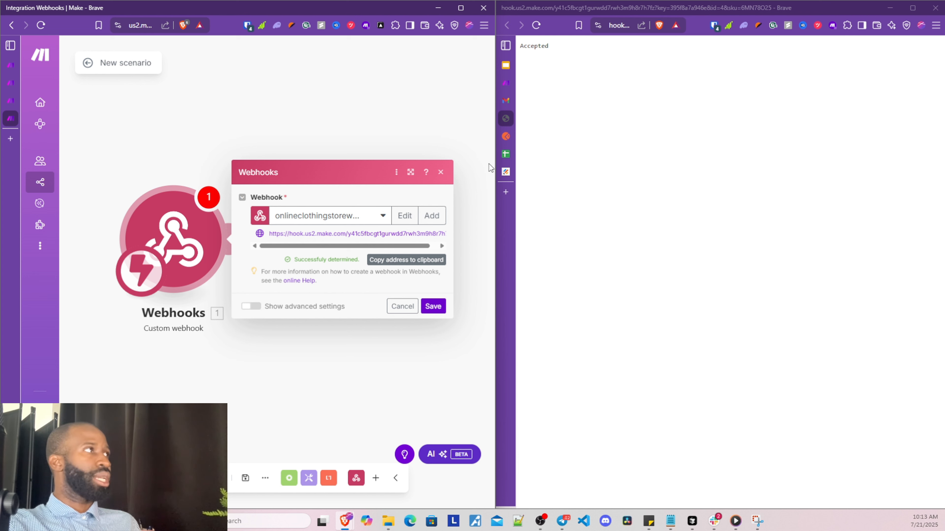
{"action": "left_click", "coordinate": [432, 306]}
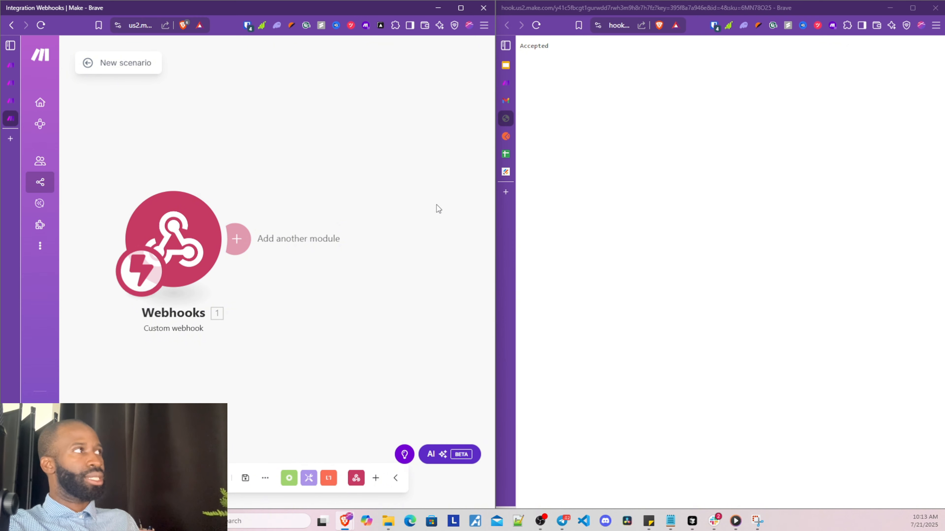
Show the quantity warning emails in Gmail and add a Data store Search records module after Webhooks
{"action": "left_click", "coordinate": [506, 106]}
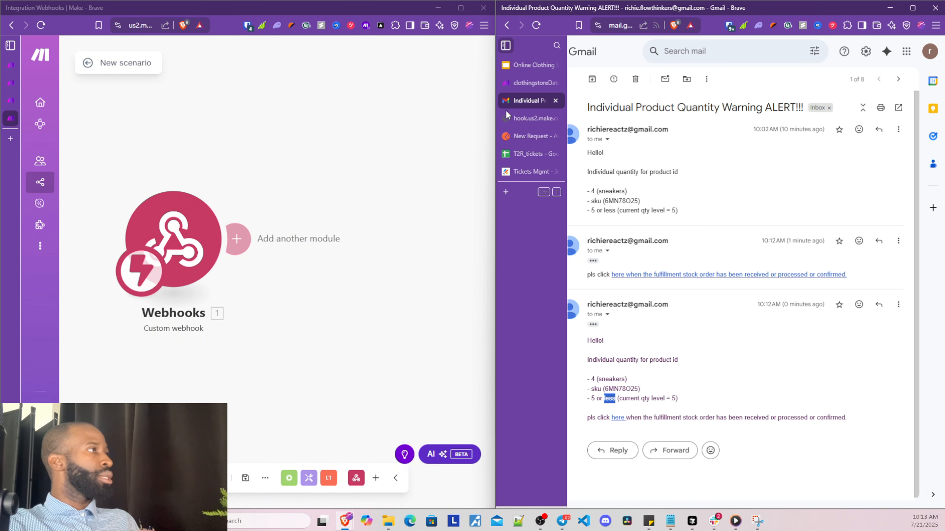
{"action": "scroll", "coordinate": [270, 360], "scroll_direction": "down", "scroll_amount": 3}
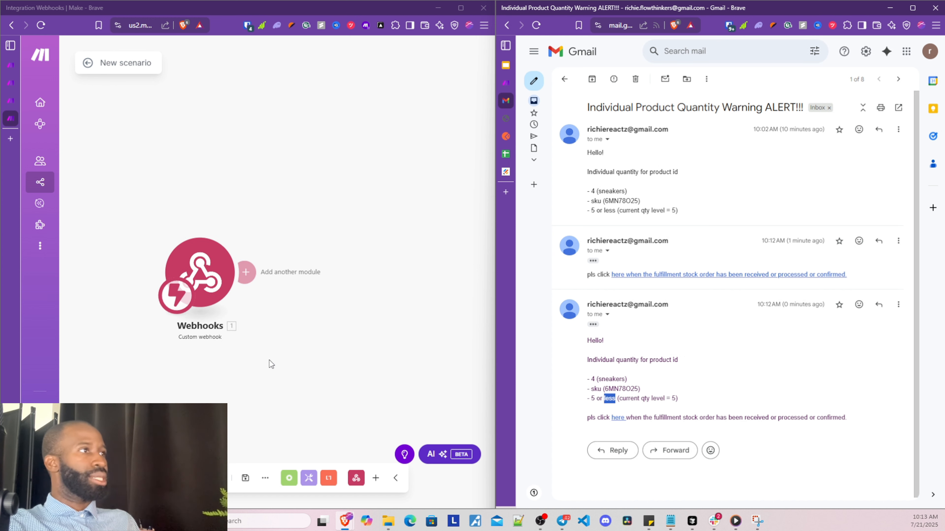
{"action": "left_click_drag", "start_coordinate": [261, 385], "coordinate": [198, 402]}
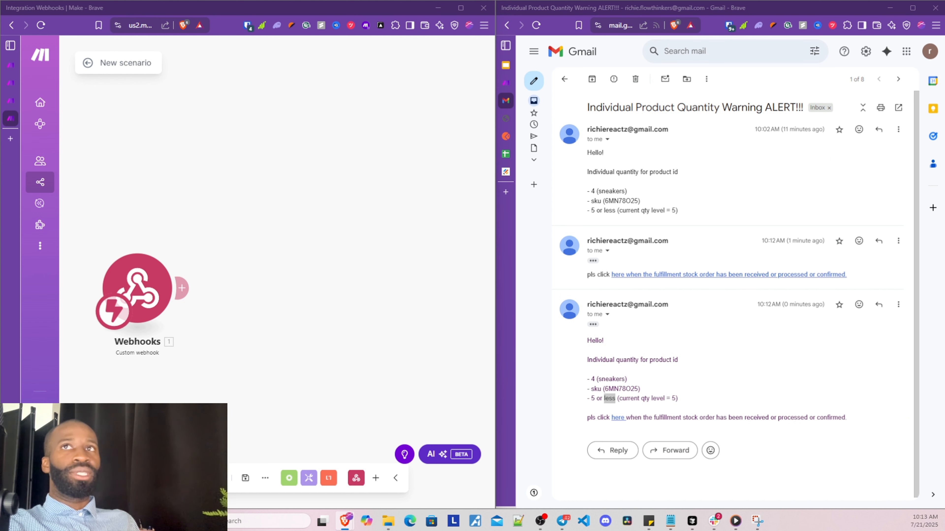
{"action": "left_click", "coordinate": [181, 287]}
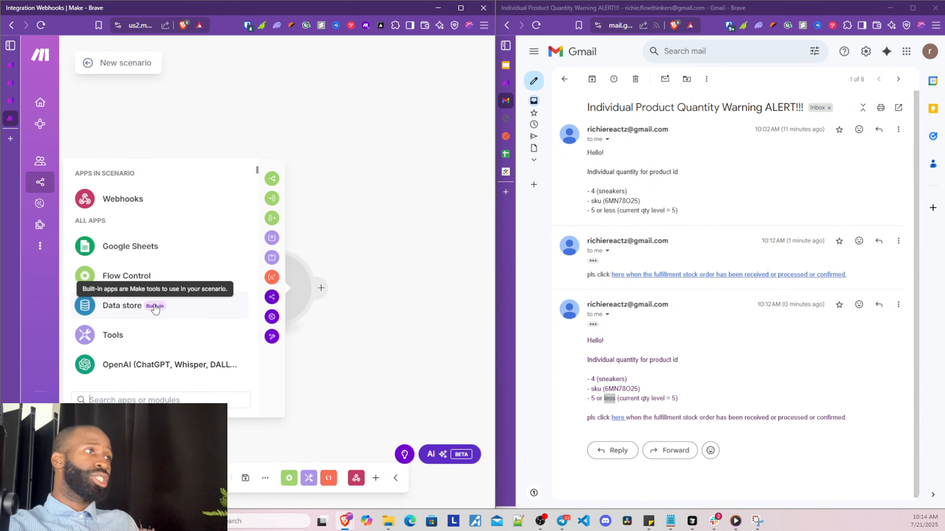
{"action": "left_click", "coordinate": [190, 308]}
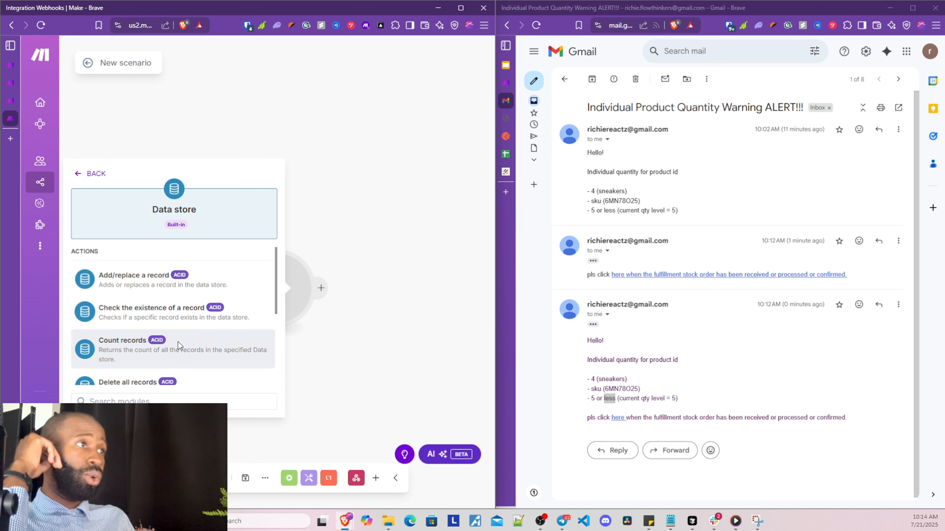
{"action": "scroll", "coordinate": [160, 327], "scroll_direction": "down", "scroll_amount": 3}
{"action": "scroll", "coordinate": [159, 327], "scroll_direction": "down", "scroll_amount": 1}
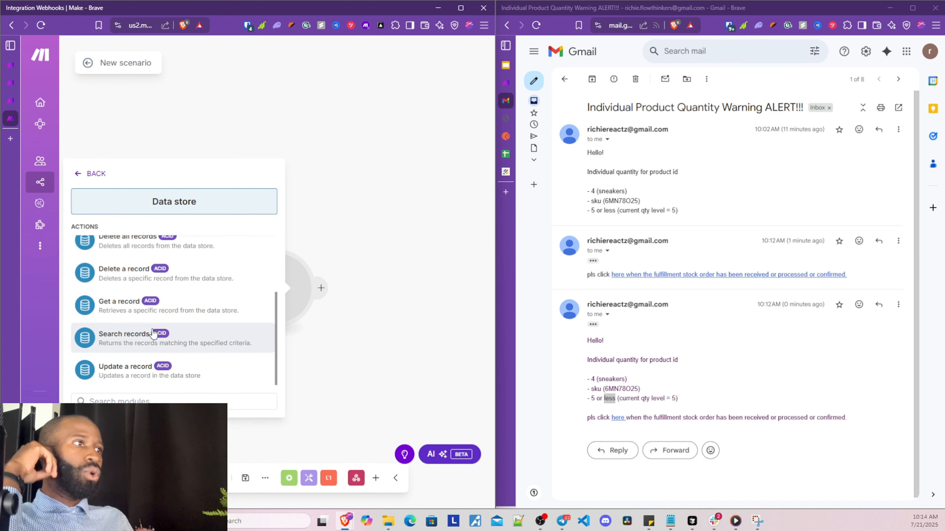
{"action": "left_click", "coordinate": [159, 328]}
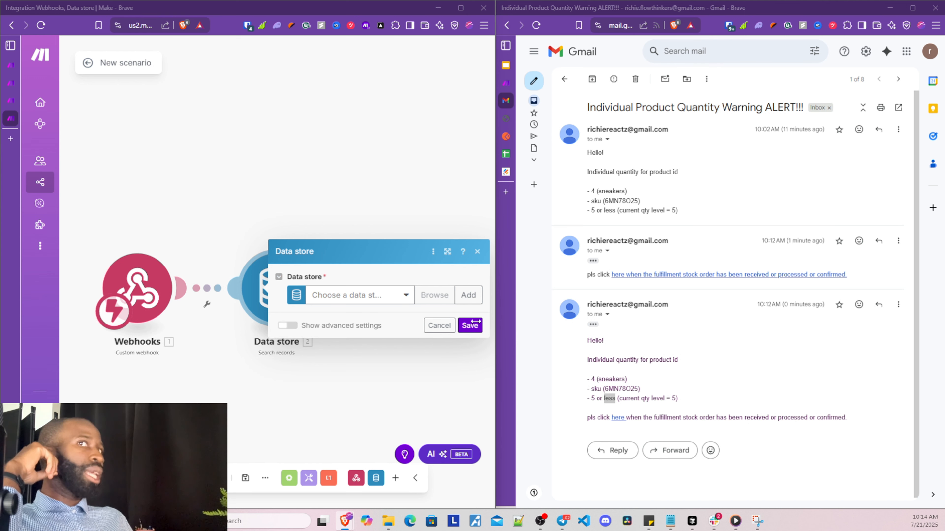
Search clothingstoreData for records whose id equals the webhook's 1. id, then save the module
{"action": "left_click", "coordinate": [373, 298]}
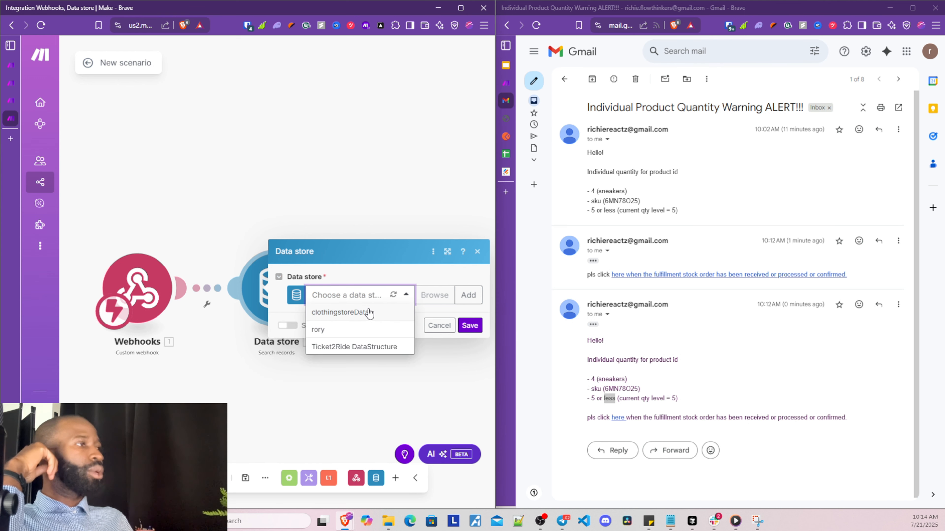
{"action": "left_click", "coordinate": [368, 314]}
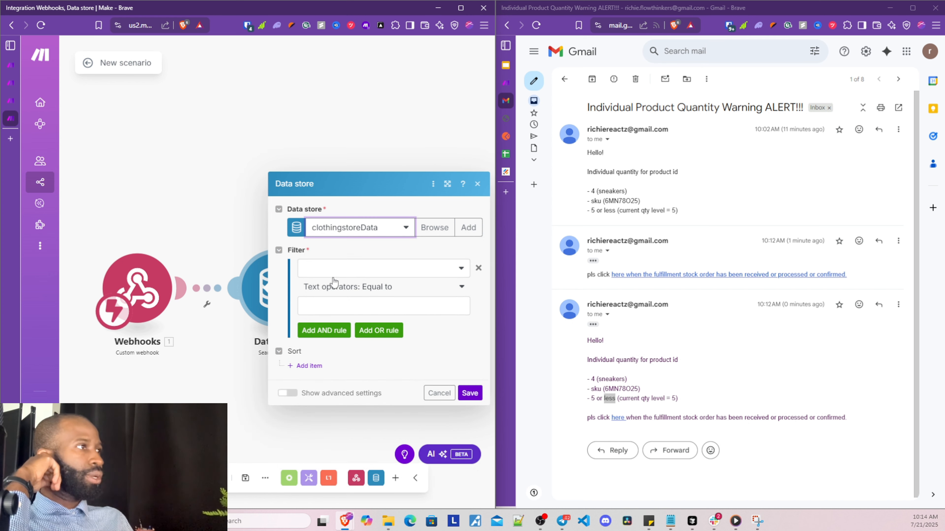
{"action": "left_click", "coordinate": [338, 271]}
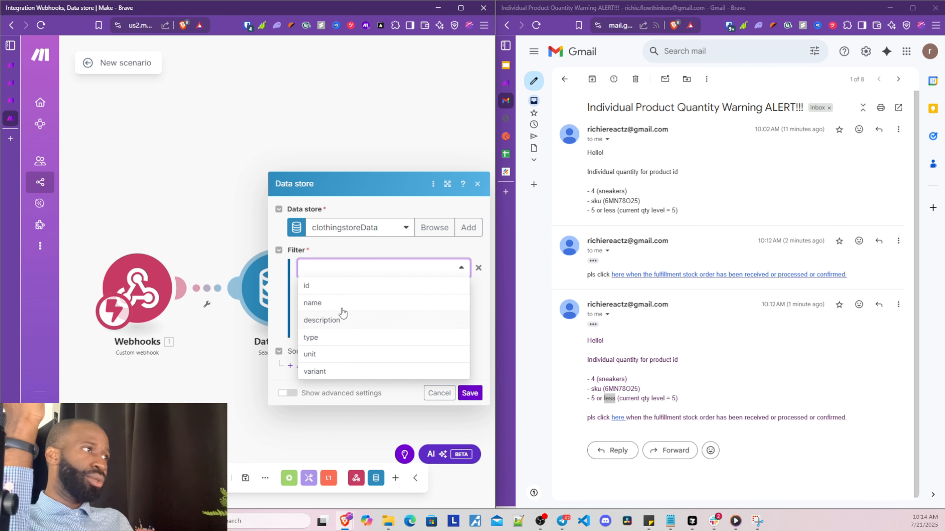
{"action": "left_click", "coordinate": [345, 292]}
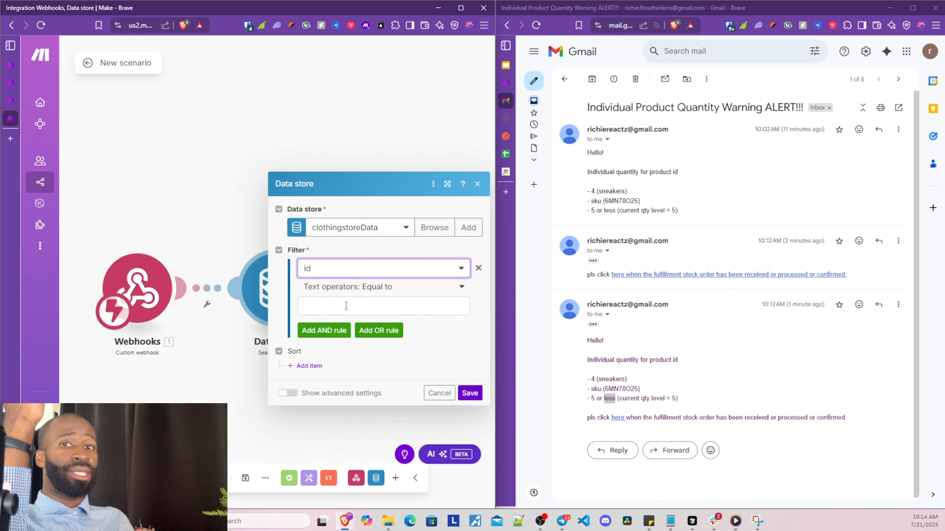
{"action": "left_click", "coordinate": [346, 306]}
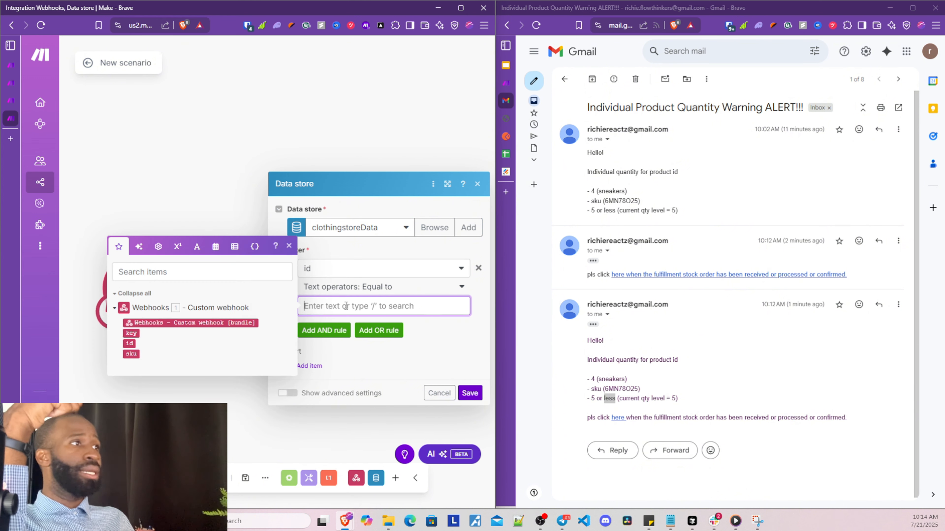
{"action": "left_click", "coordinate": [130, 344]}
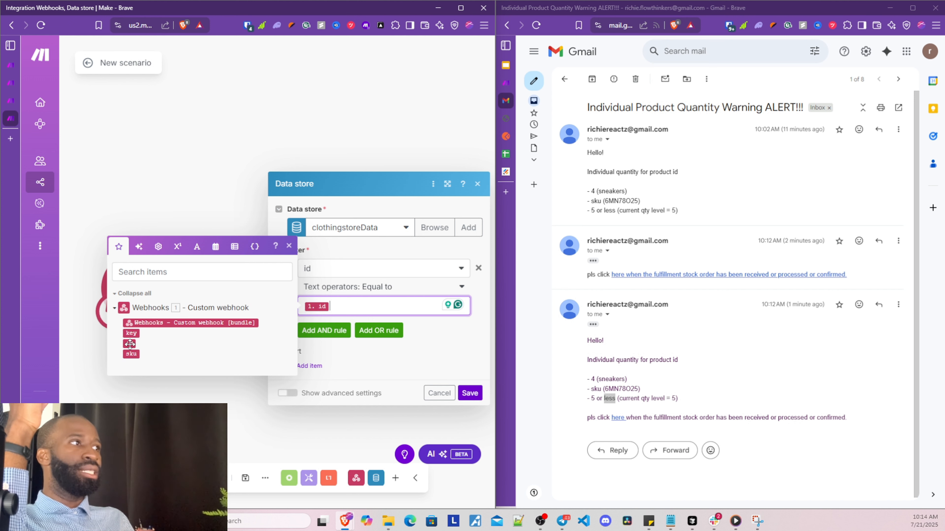
{"action": "left_click", "coordinate": [421, 360]}
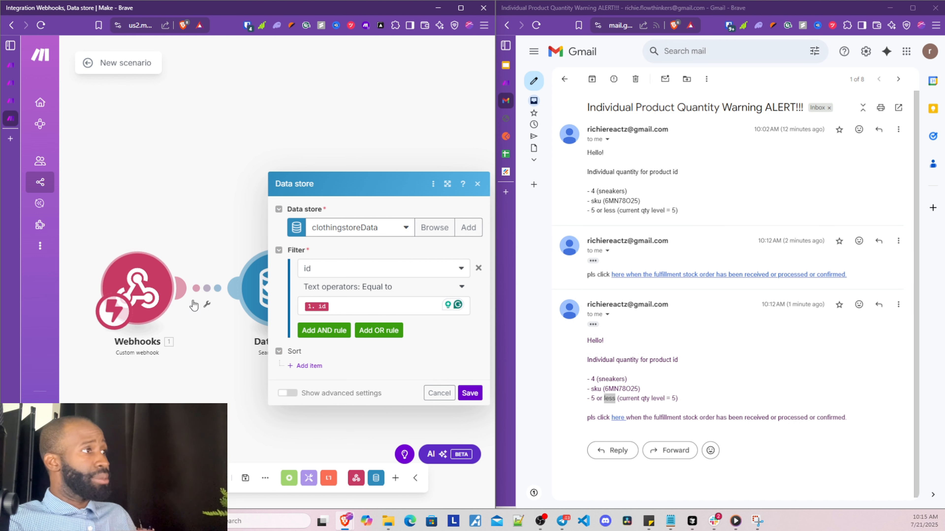
{"action": "left_click", "coordinate": [470, 393]}
{"action": "left_click_drag", "start_coordinate": [334, 415], "coordinate": [219, 397]}
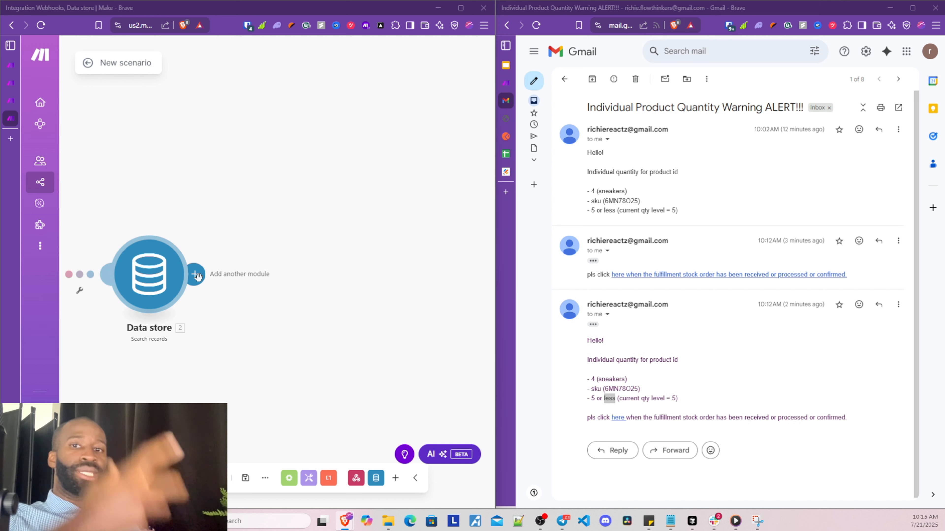
Add a Flow Control Iterator after the Data store search, mapping 2. Record: Variant[] as its Array
{"action": "left_click", "coordinate": [195, 275]}
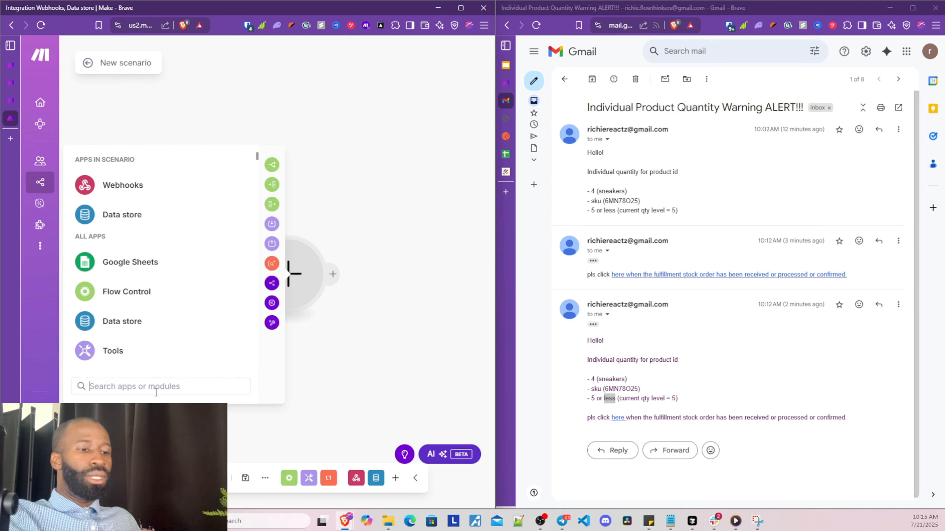
{"action": "type", "text": "iy"}
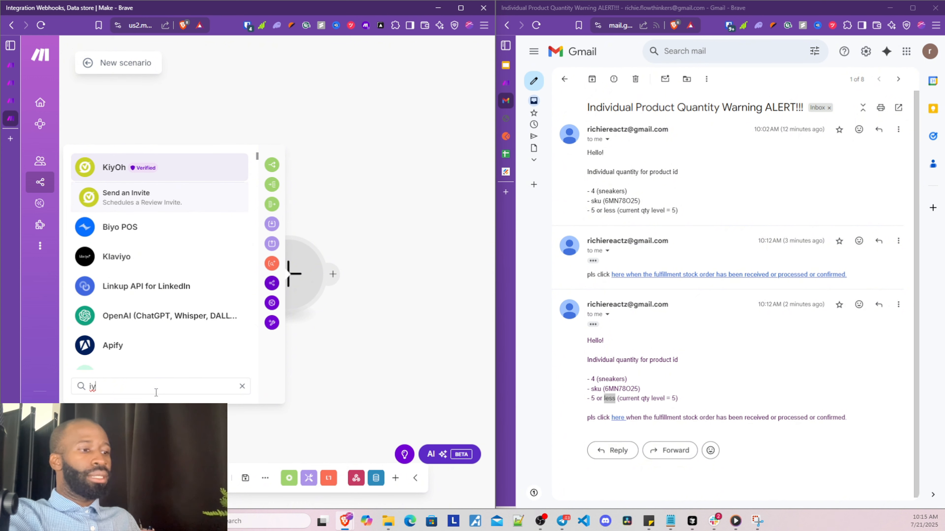
{"action": "key", "text": "BackSpace"}
{"action": "type", "text": "tera"}
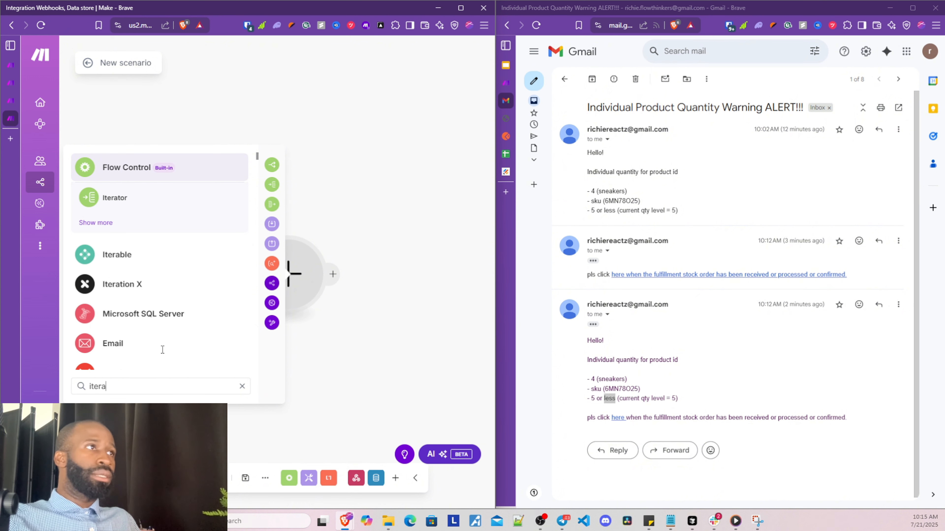
{"action": "left_click", "coordinate": [154, 201]}
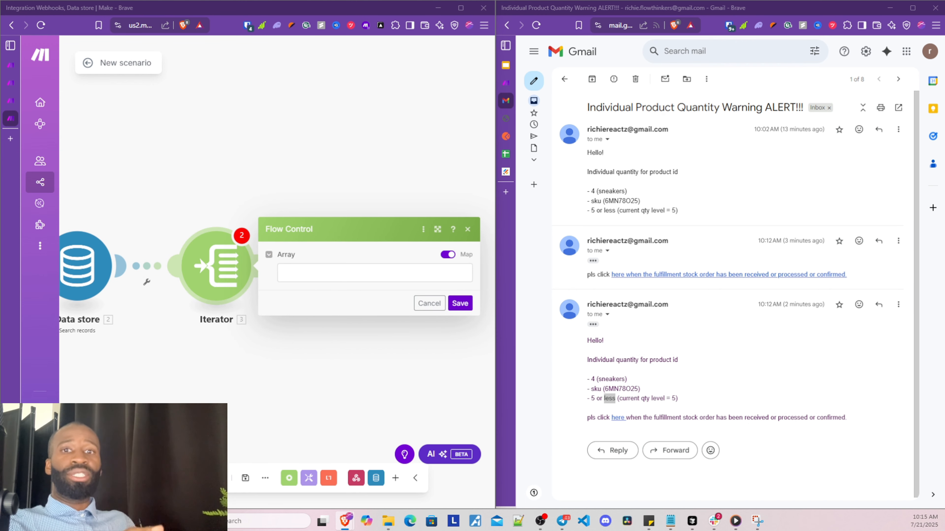
{"action": "left_click", "coordinate": [286, 272]}
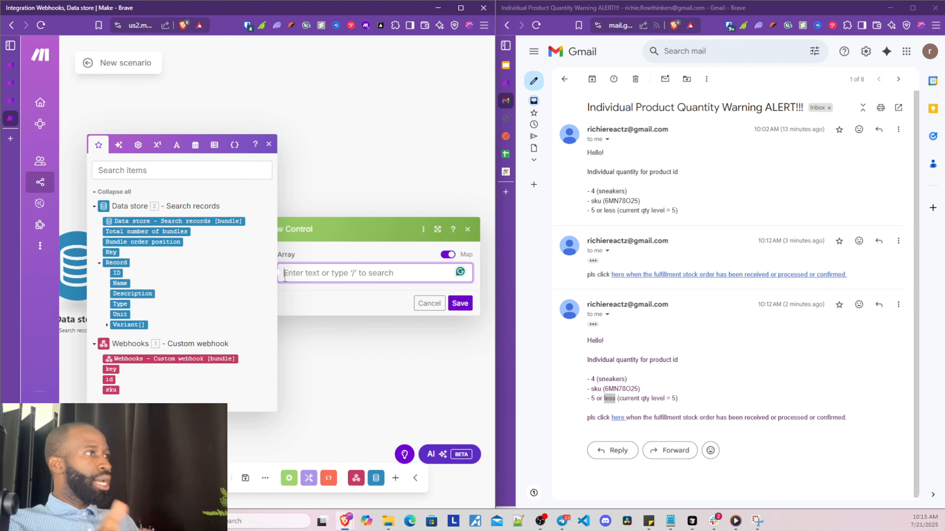
{"action": "left_click", "coordinate": [134, 324]}
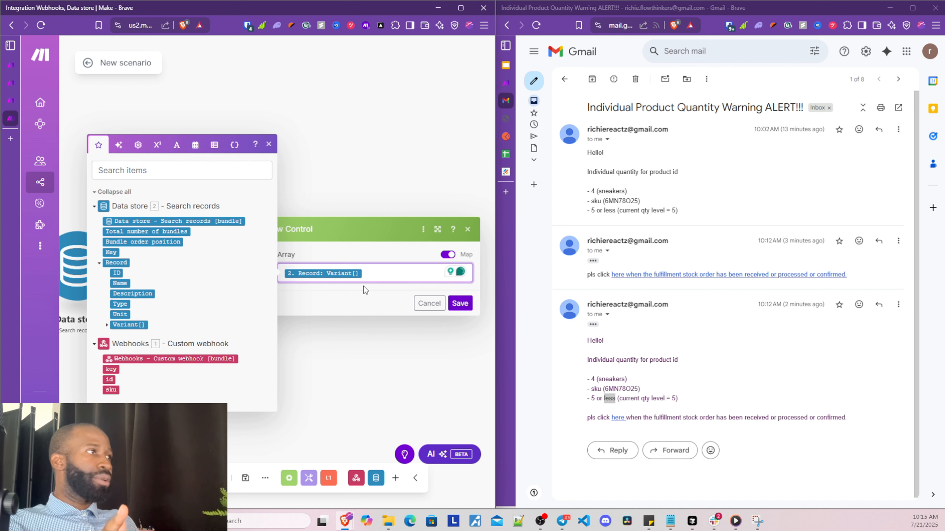
{"action": "left_click", "coordinate": [460, 304]}
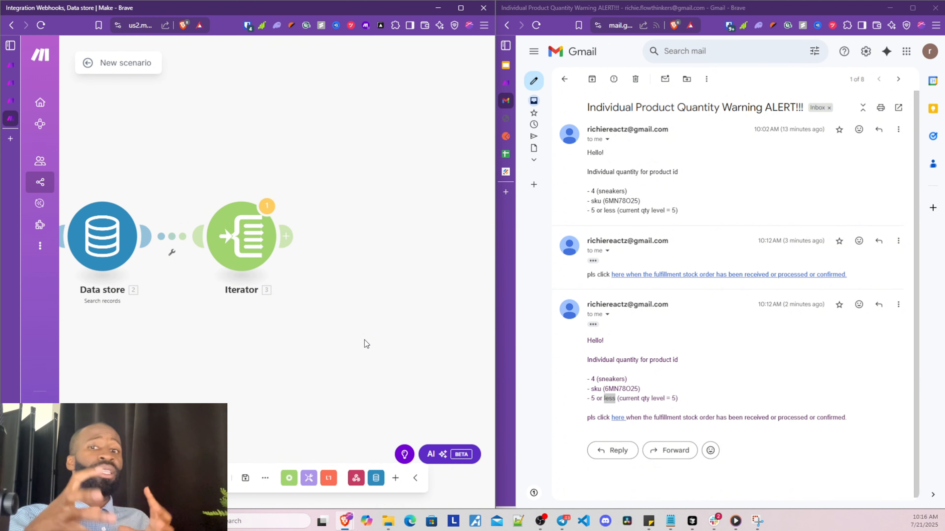
{"action": "left_click_drag", "start_coordinate": [317, 371], "coordinate": [268, 376]}
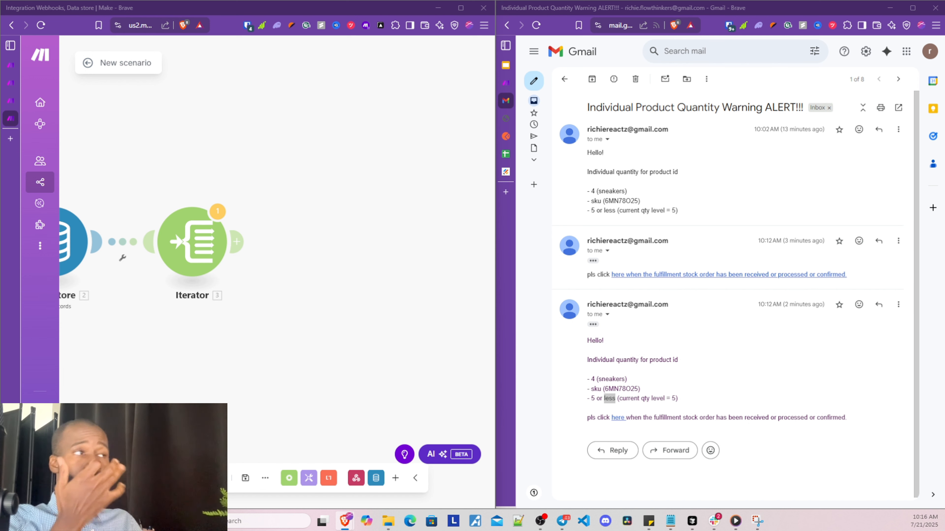
{"action": "mouse_move", "coordinate": [128, 401]}
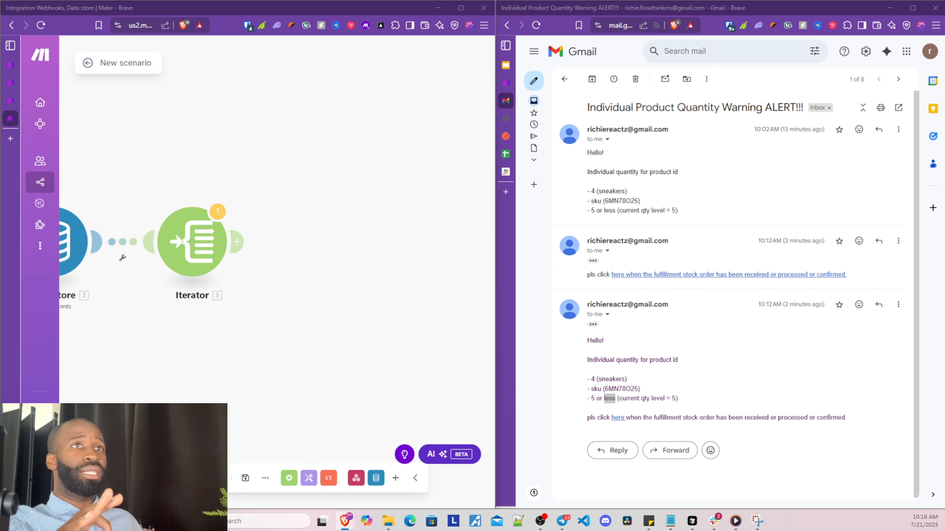
{"action": "mouse_move", "coordinate": [82, 276]}
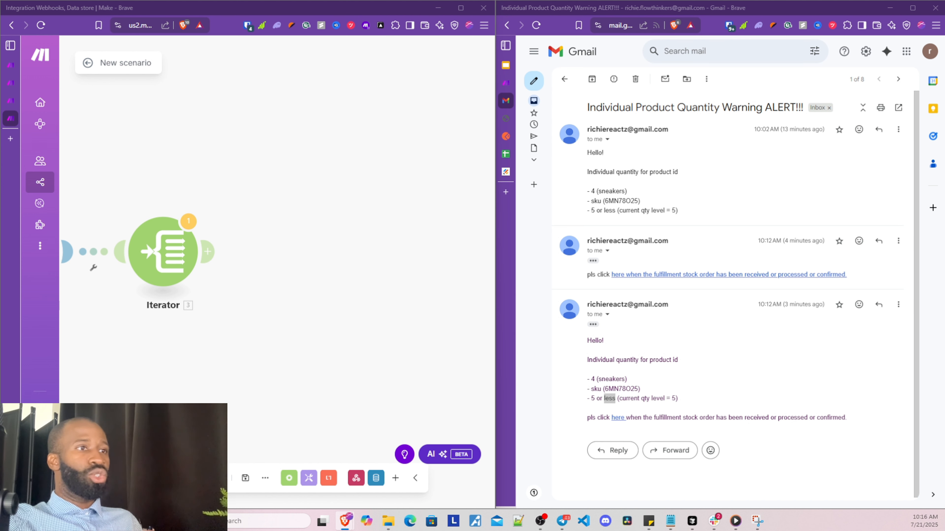
Add an Array aggregator after the Iterator with Iterator [3] as its source module
{"action": "left_click", "coordinate": [209, 252]}
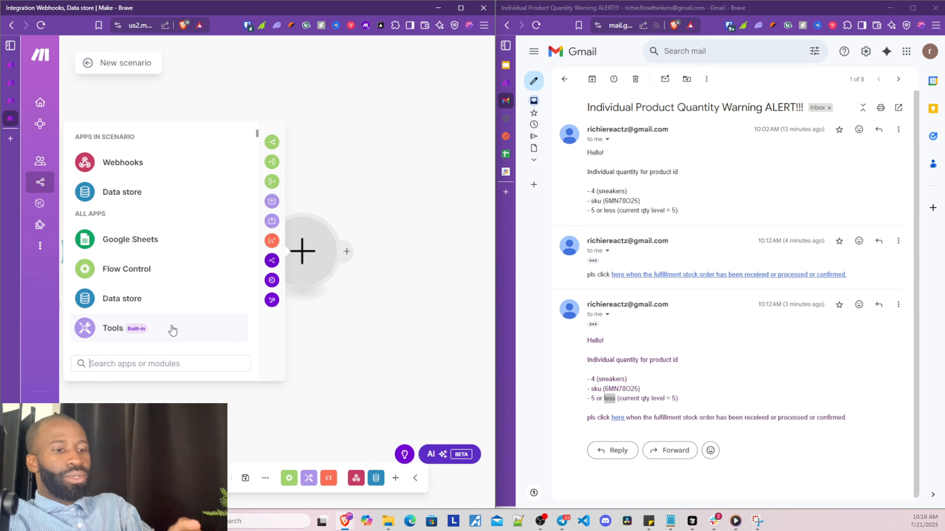
{"action": "type", "text": "agge"}
{"action": "left_click", "coordinate": [163, 172]}
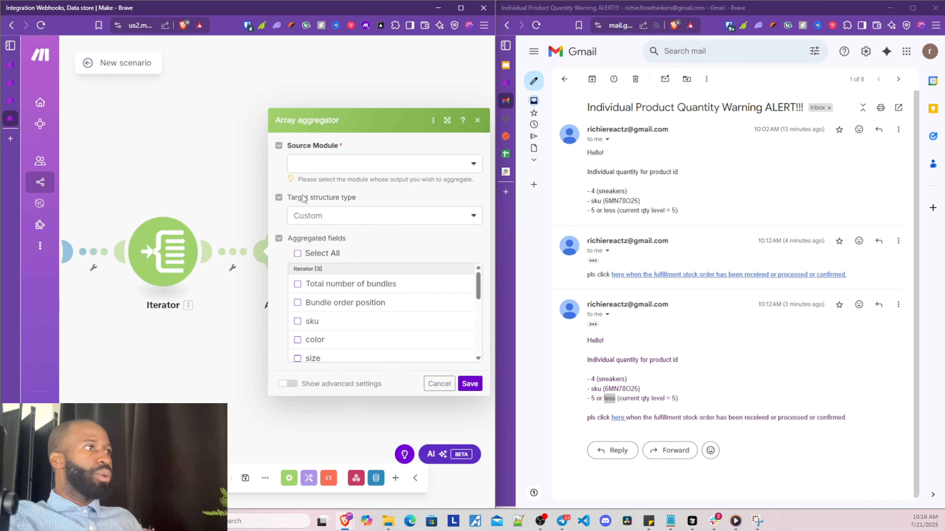
{"action": "left_click", "coordinate": [325, 167]}
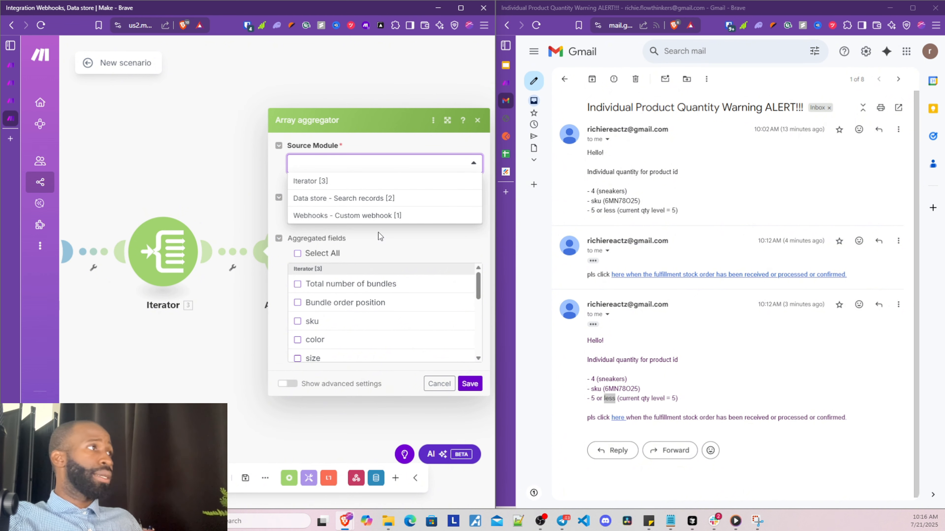
{"action": "left_click", "coordinate": [328, 181]}
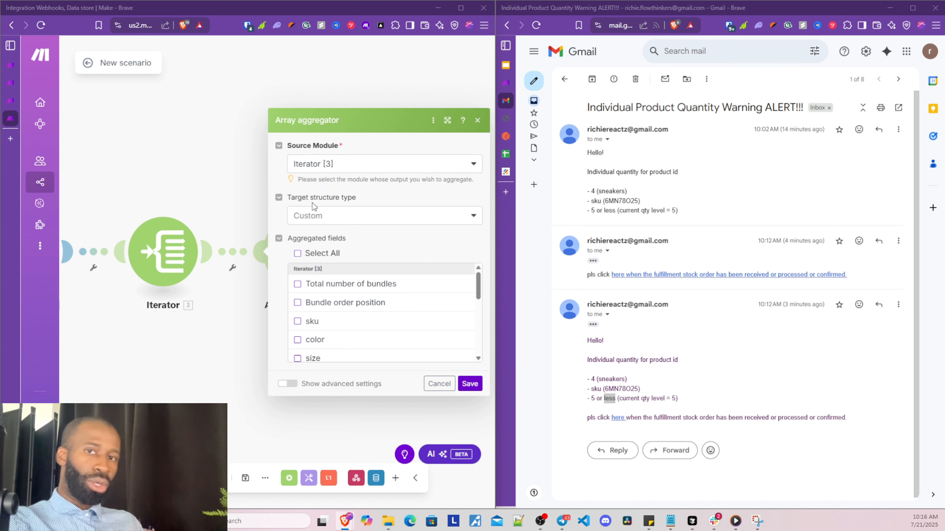
Review the aggregator's target structure type choices, leaving it set to Custom
{"action": "left_click", "coordinate": [322, 218]}
{"action": "left_click", "coordinate": [321, 216]}
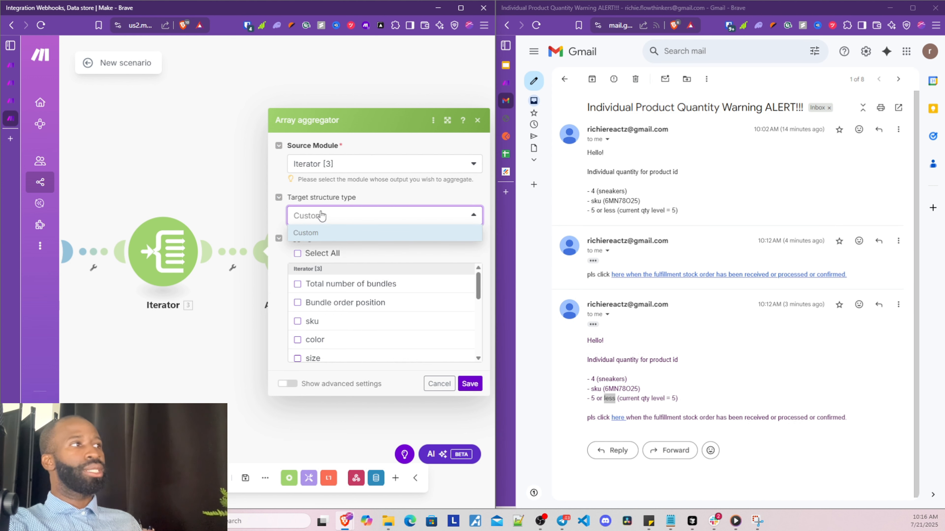
{"action": "left_click", "coordinate": [321, 202]}
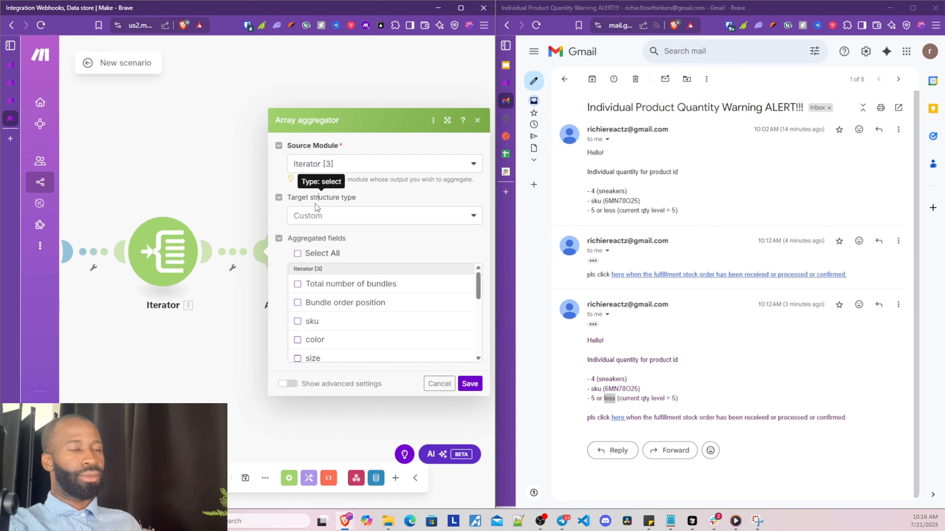
{"action": "scroll", "coordinate": [199, 345], "scroll_direction": "down", "scroll_amount": 1}
{"action": "left_click_drag", "start_coordinate": [204, 362], "coordinate": [90, 349]}
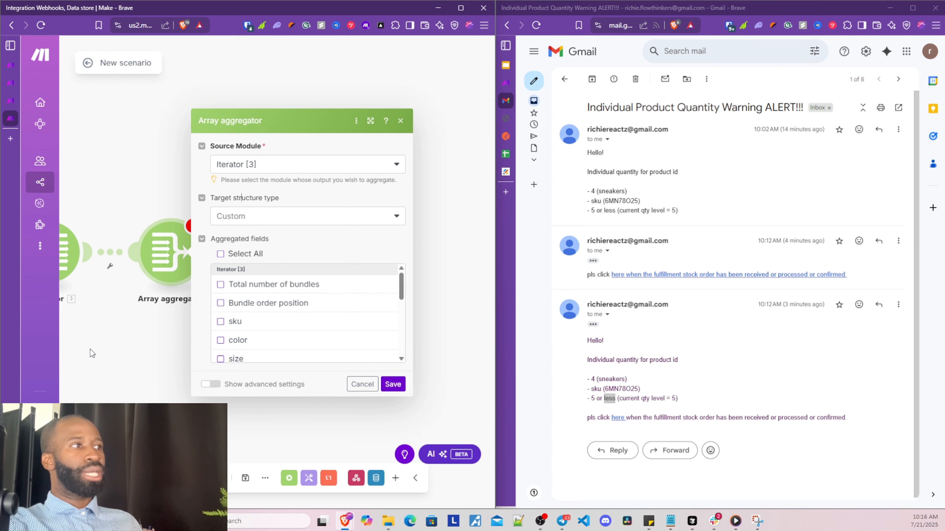
{"action": "left_click_drag", "start_coordinate": [495, 259], "coordinate": [686, 258]}
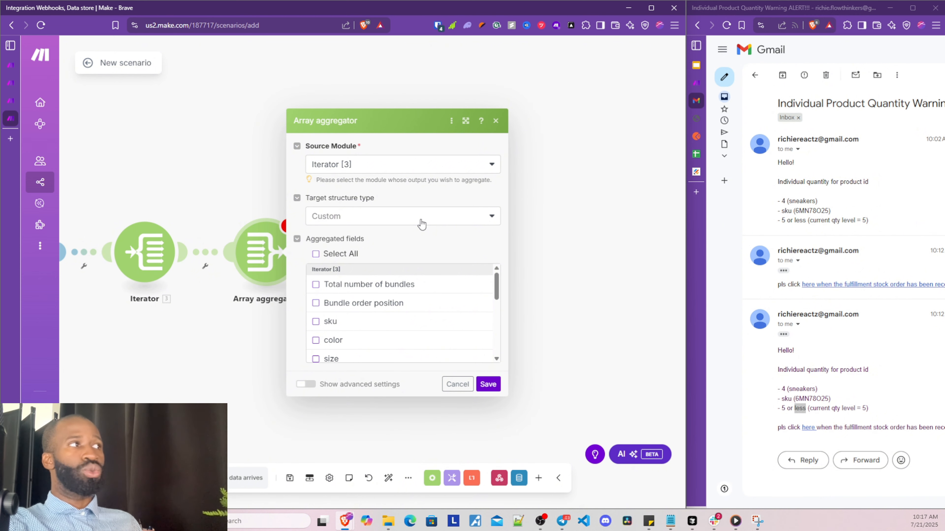
{"action": "left_click", "coordinate": [422, 223]}
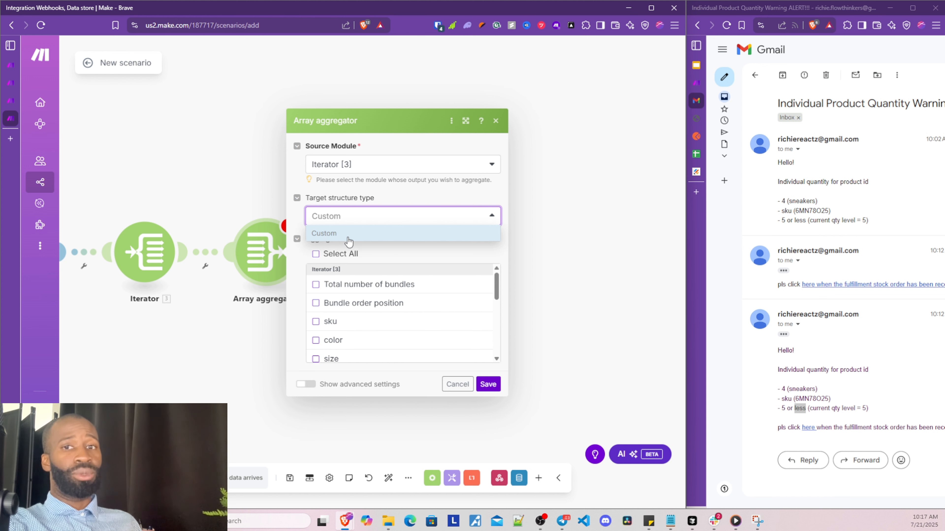
{"action": "left_click", "coordinate": [354, 196]}
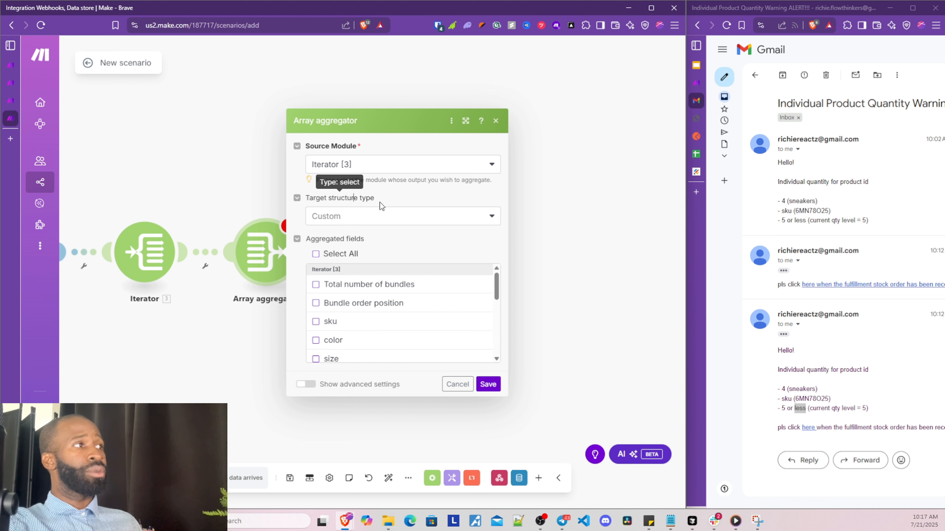
{"action": "left_click", "coordinate": [379, 216]}
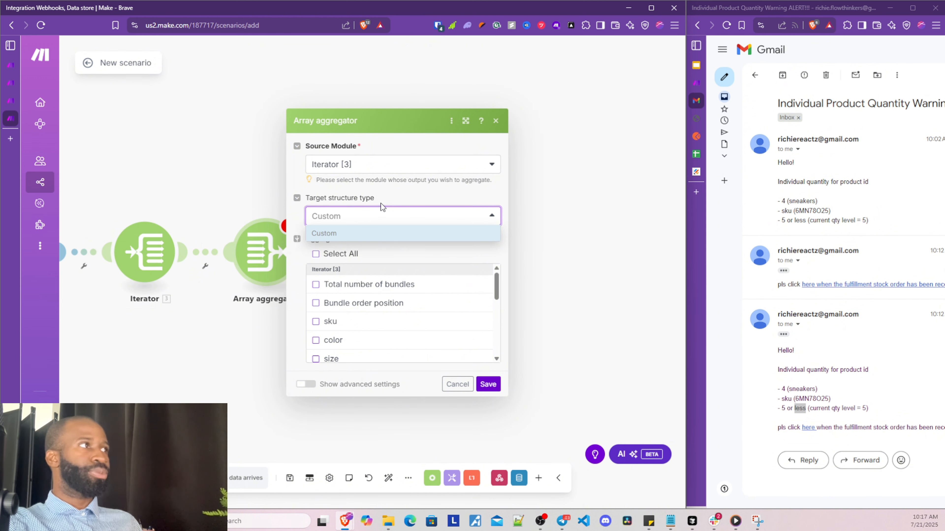
{"action": "left_click", "coordinate": [380, 204]}
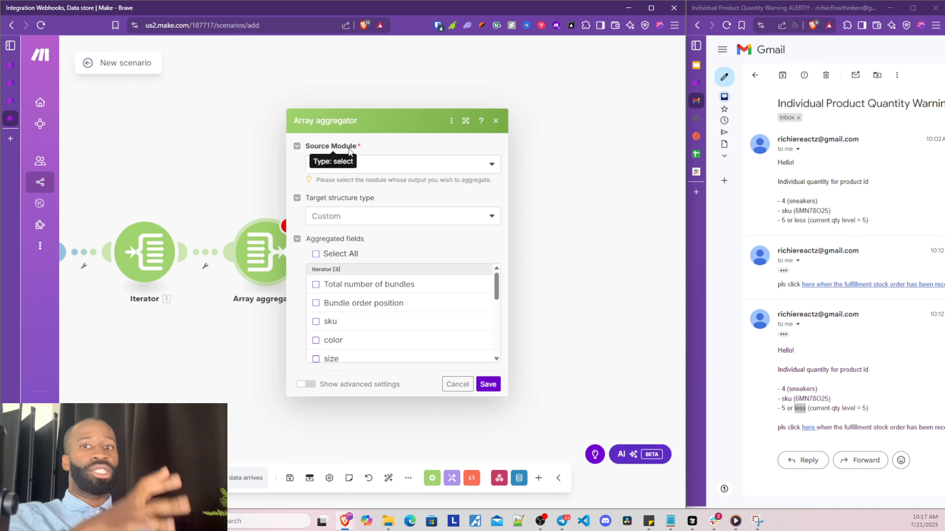
{"action": "left_click", "coordinate": [212, 345]}
Confirm Iterator [3] remains the aggregator's source and centre the four modules on the canvas
{"action": "left_click_drag", "start_coordinate": [212, 345], "coordinate": [129, 223]}
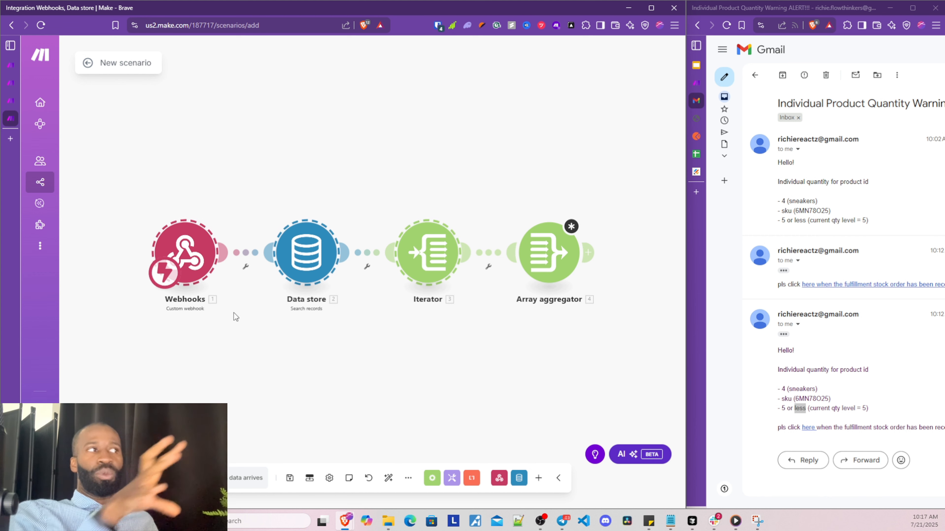
{"action": "left_click", "coordinate": [560, 272]}
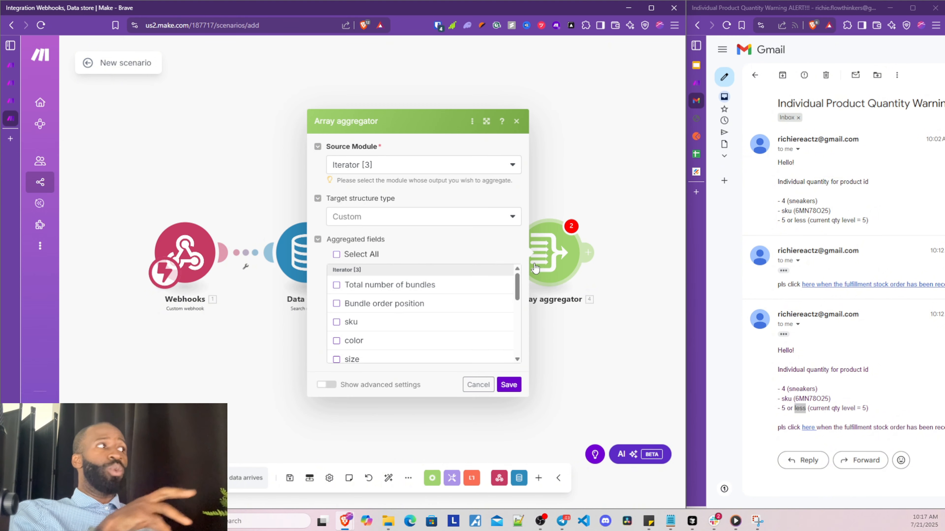
{"action": "left_click", "coordinate": [401, 172]}
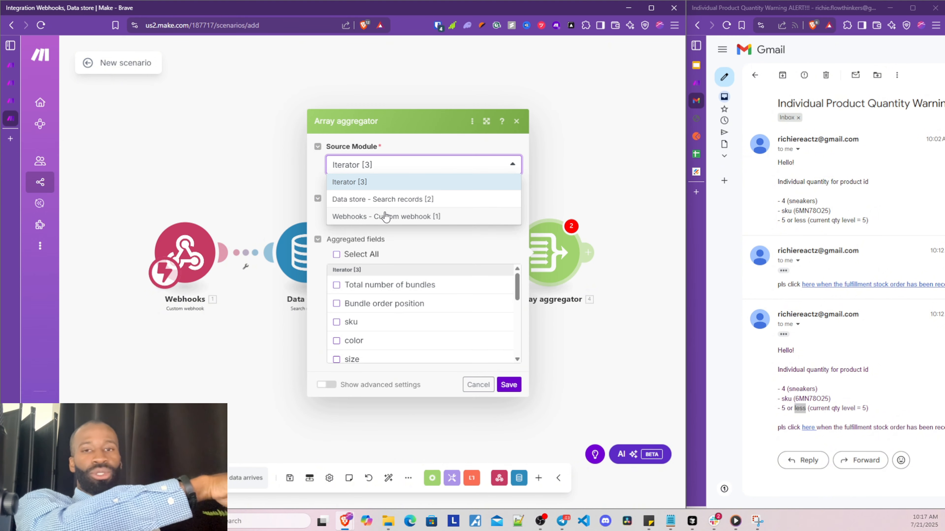
{"action": "left_click", "coordinate": [392, 185]}
{"action": "left_click", "coordinate": [177, 371]}
{"action": "left_click_drag", "start_coordinate": [178, 371], "coordinate": [148, 396]}
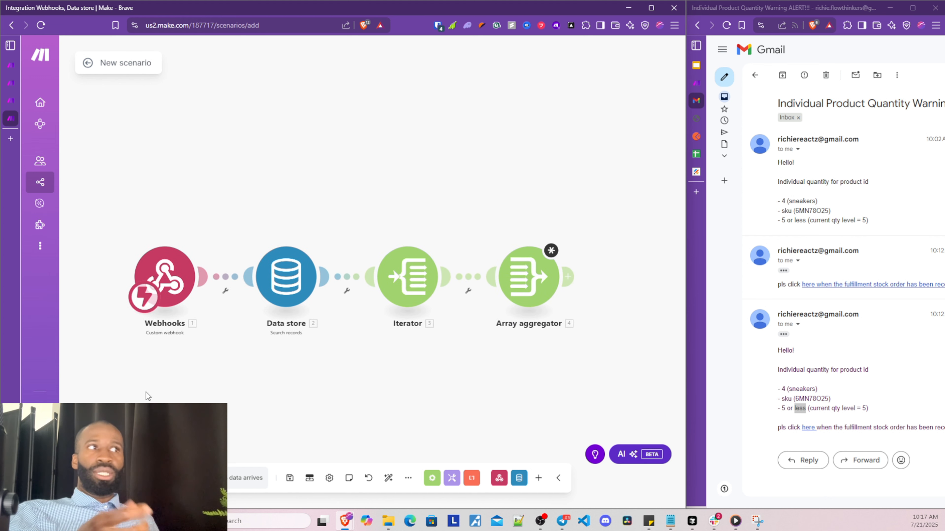
Check the target structure types again, then bring up the app picker after the Array aggregator
{"action": "left_click", "coordinate": [530, 275]}
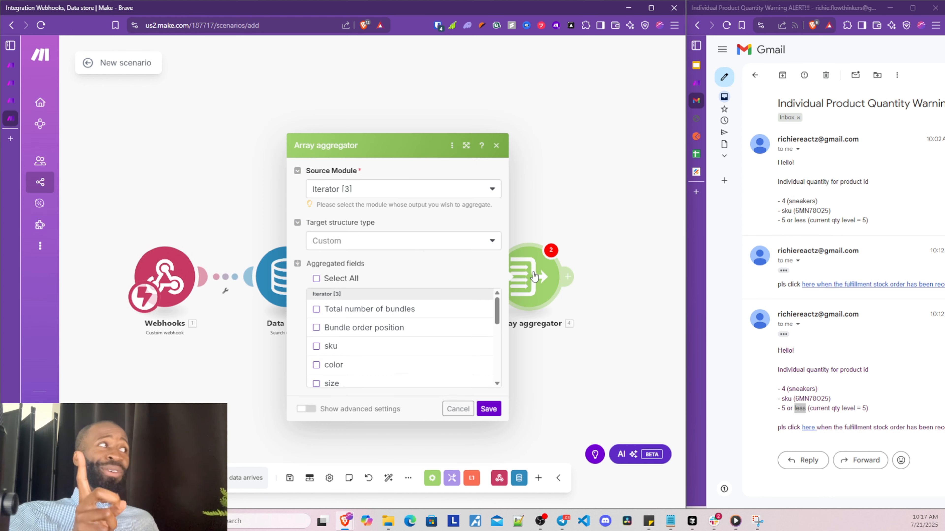
{"action": "left_click", "coordinate": [333, 241]}
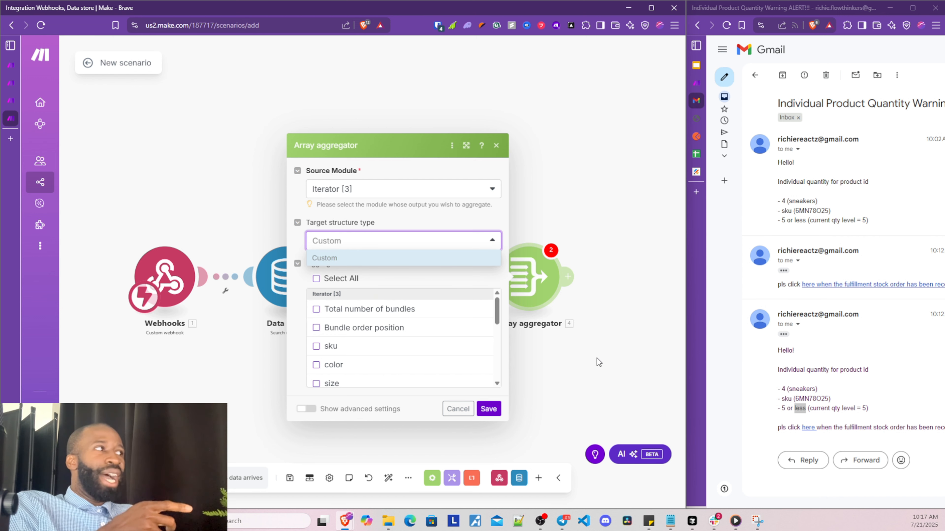
{"action": "left_click_drag", "start_coordinate": [596, 359], "coordinate": [420, 351]}
{"action": "left_click", "coordinate": [396, 271]}
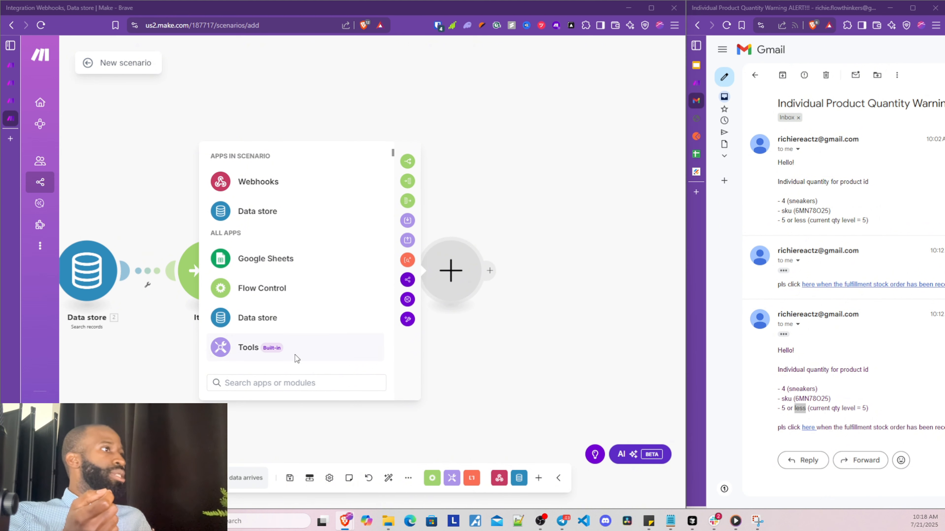
Add a Data store Add/replace a record module after the aggregator and re-save the aggregator settings
{"action": "left_click", "coordinate": [294, 319]}
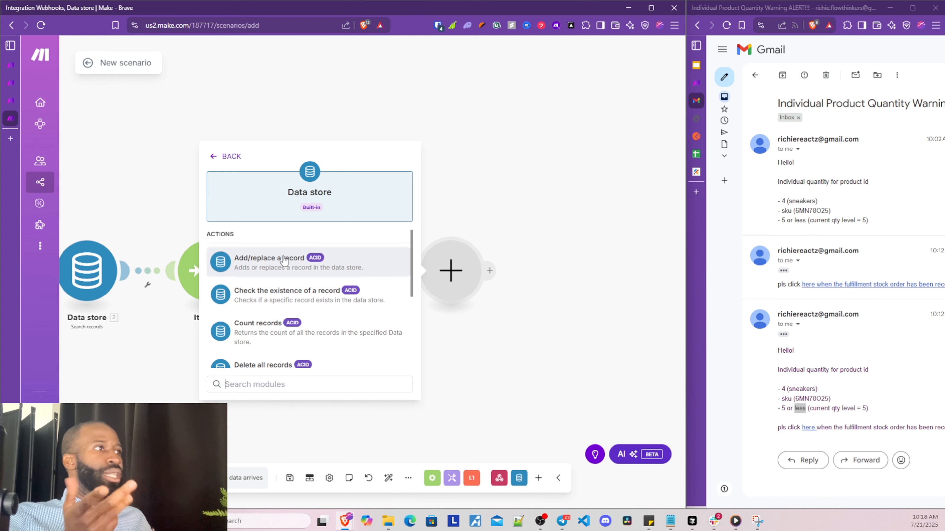
{"action": "left_click", "coordinate": [406, 262]}
{"action": "left_click", "coordinate": [401, 390]}
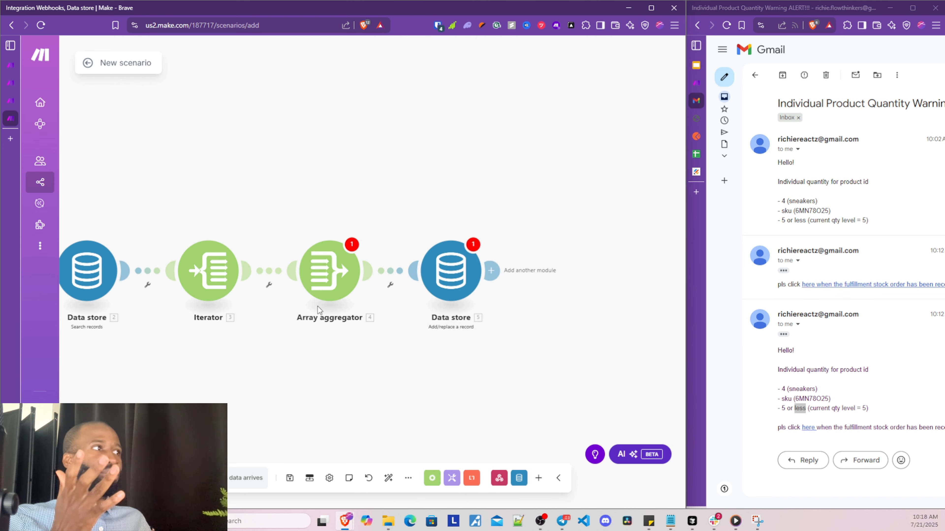
{"action": "left_click", "coordinate": [322, 277]}
{"action": "left_click", "coordinate": [419, 238]}
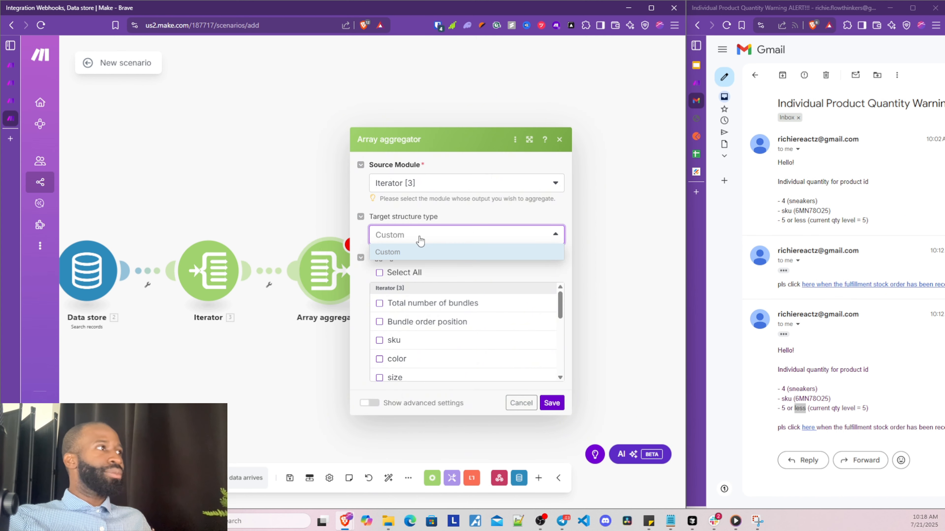
{"action": "left_click", "coordinate": [341, 441]}
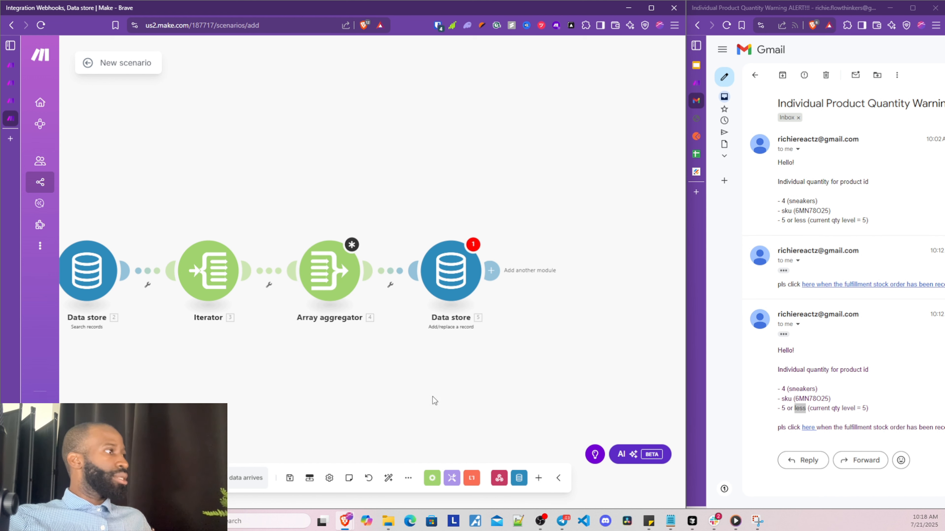
{"action": "left_click", "coordinate": [355, 280]}
{"action": "left_click", "coordinate": [552, 403]}
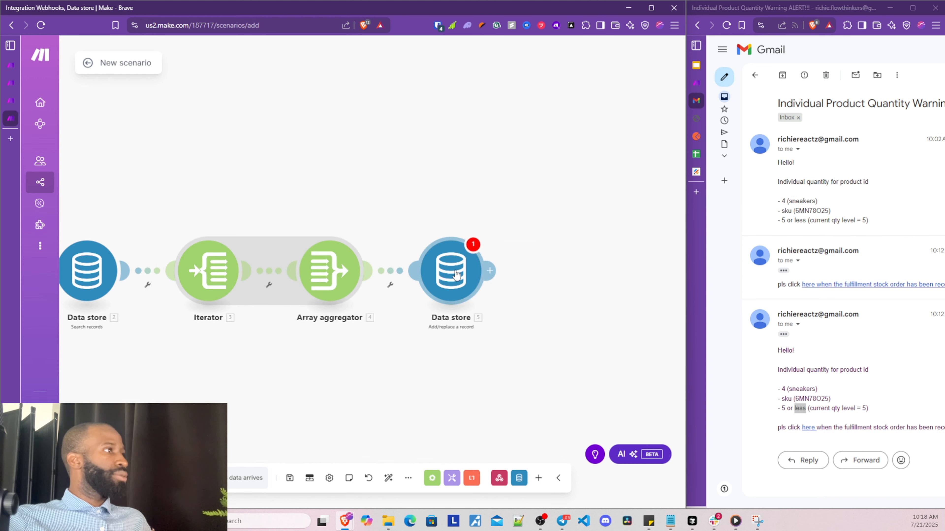
Point the Add/replace a record module at clothingstoreData and save the scenario
{"action": "left_click", "coordinate": [480, 291]}
{"action": "left_click", "coordinate": [551, 286]}
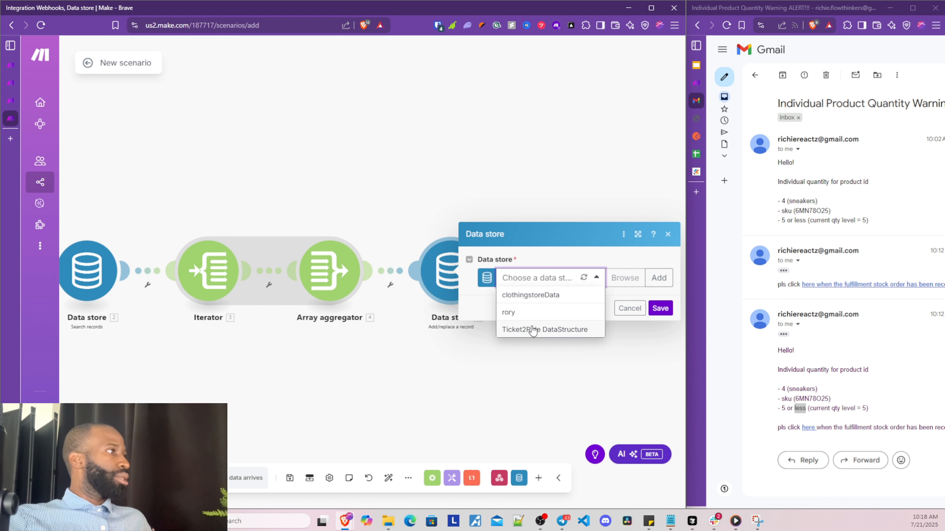
{"action": "left_click", "coordinate": [534, 300]}
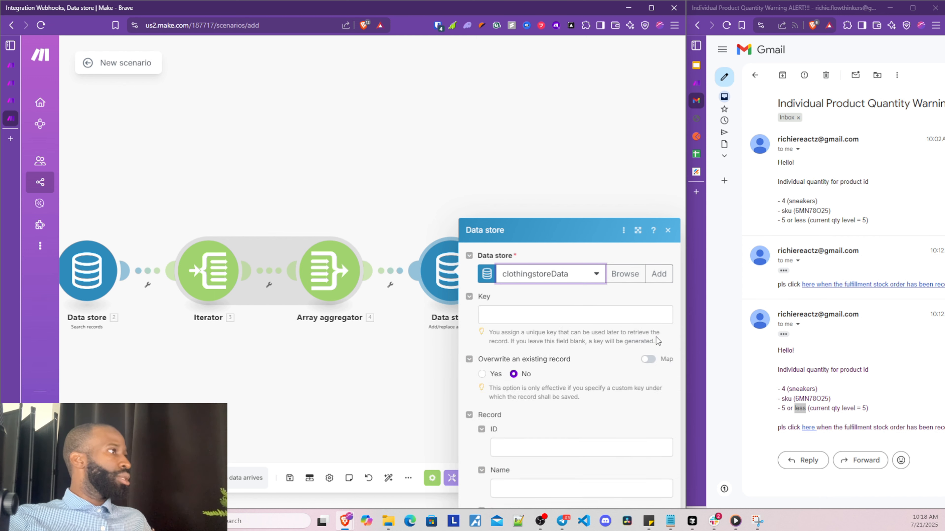
{"action": "left_click", "coordinate": [660, 491]}
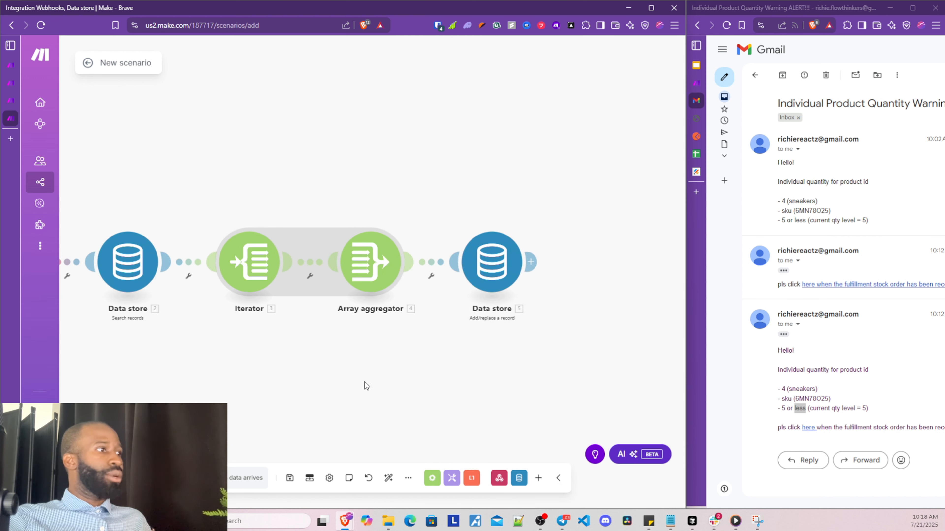
{"action": "left_click", "coordinate": [290, 478]}
{"action": "left_click", "coordinate": [364, 273]}
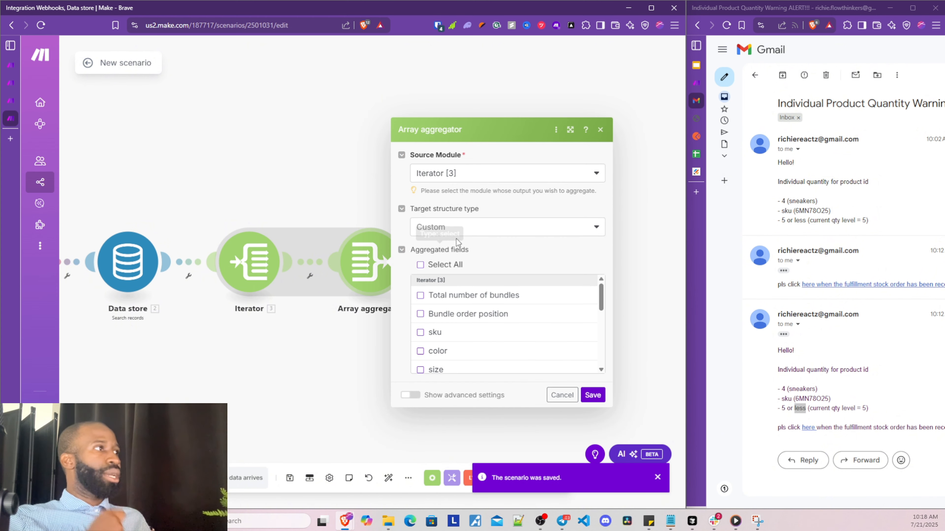
Reveal the Record: Variant option from Add/replace a record [5] among the aggregator's target structure types
{"action": "left_click", "coordinate": [457, 231]}
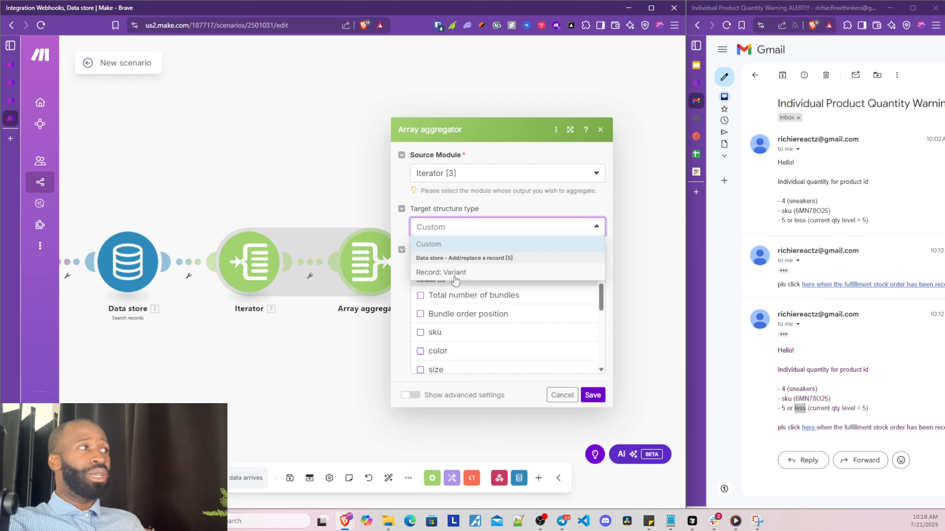
{"action": "left_click", "coordinate": [356, 360]}
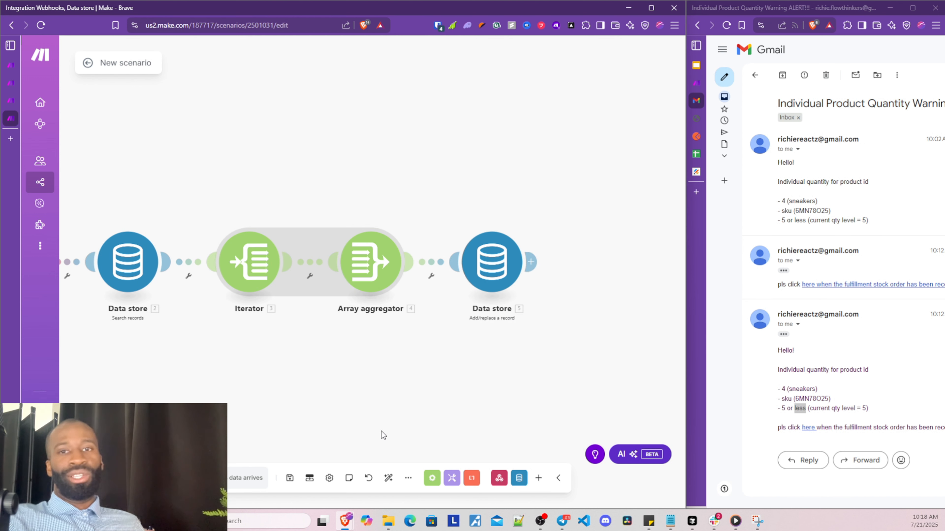
{"action": "left_click", "coordinate": [359, 287]}
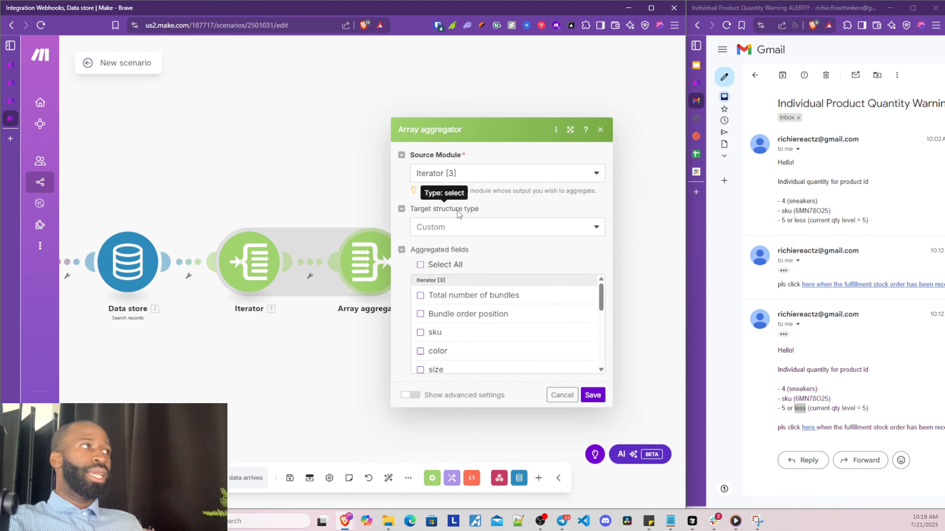
{"action": "left_click_drag", "start_coordinate": [415, 209], "coordinate": [500, 215]}
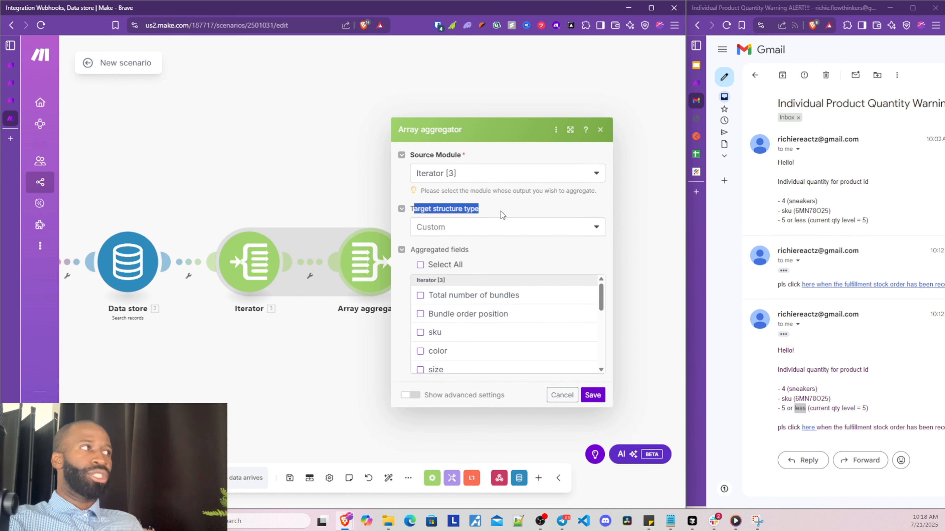
{"action": "left_click", "coordinate": [494, 233]}
{"action": "left_click", "coordinate": [406, 233]}
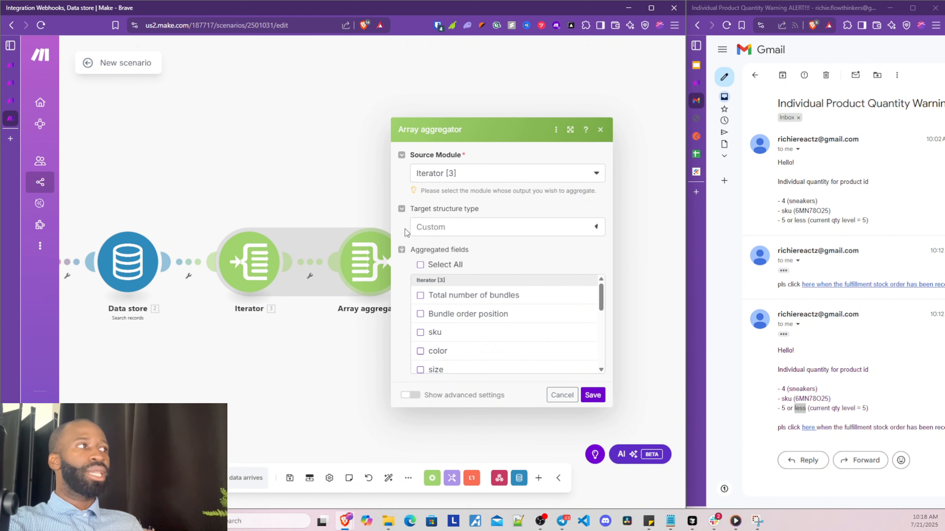
{"action": "left_click", "coordinate": [360, 366]}
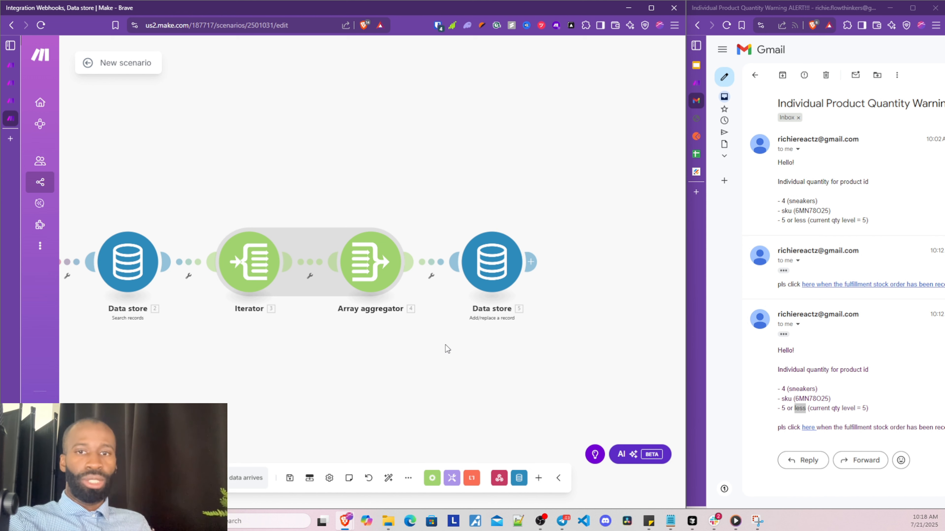
{"action": "left_click", "coordinate": [384, 280]}
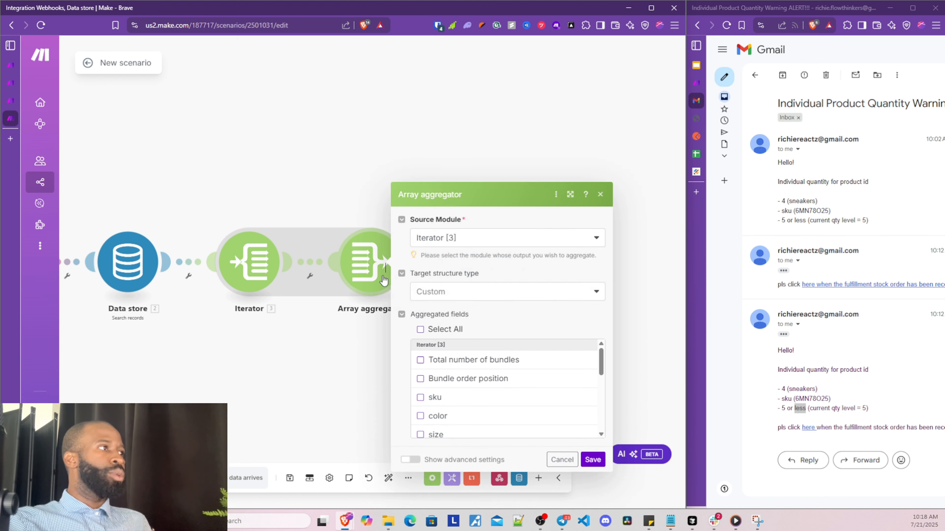
{"action": "left_click", "coordinate": [470, 228]}
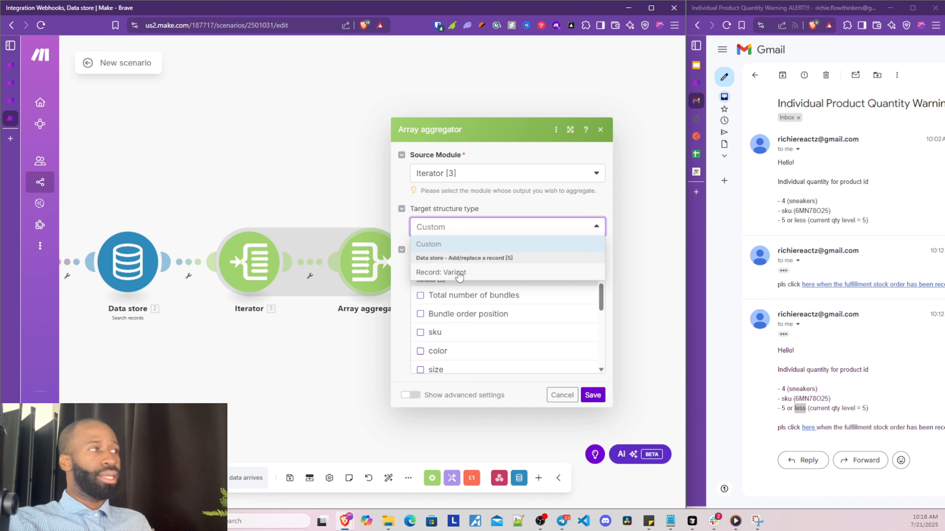
Try Record: Variant as the target structure, then switch back to Custom and browse the fields
{"action": "left_click", "coordinate": [459, 275]}
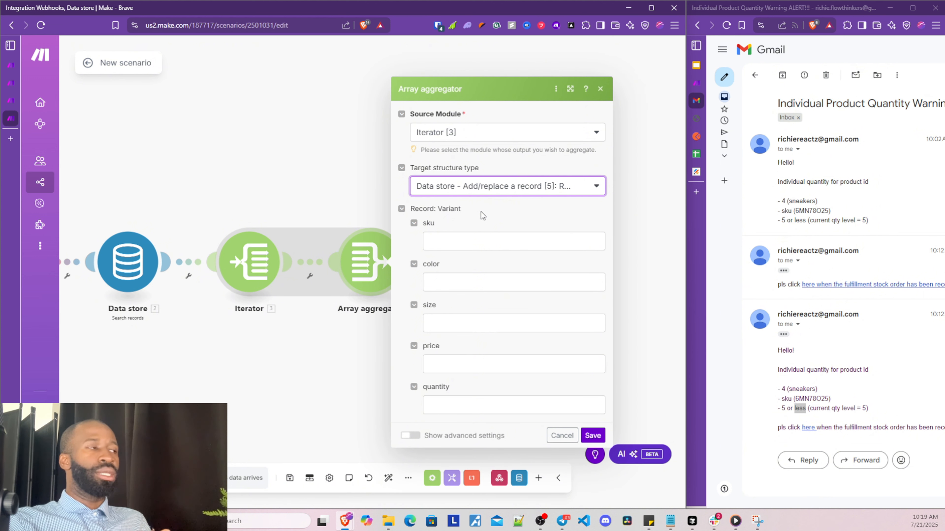
{"action": "left_click", "coordinate": [482, 186]}
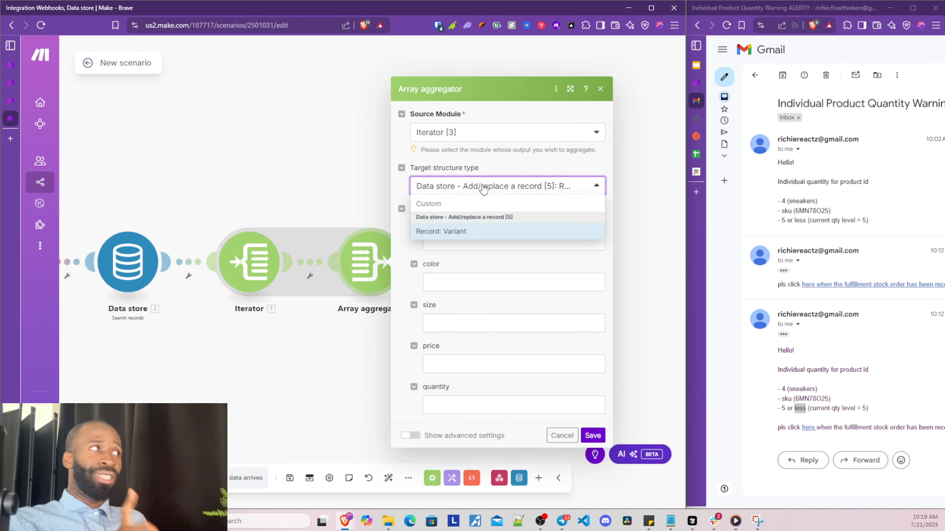
{"action": "left_click", "coordinate": [474, 235]}
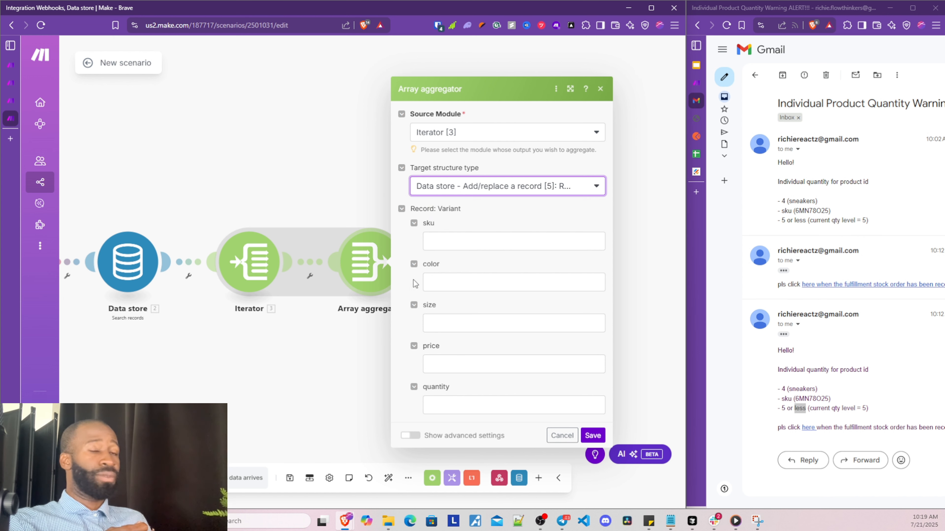
{"action": "left_click", "coordinate": [475, 186]}
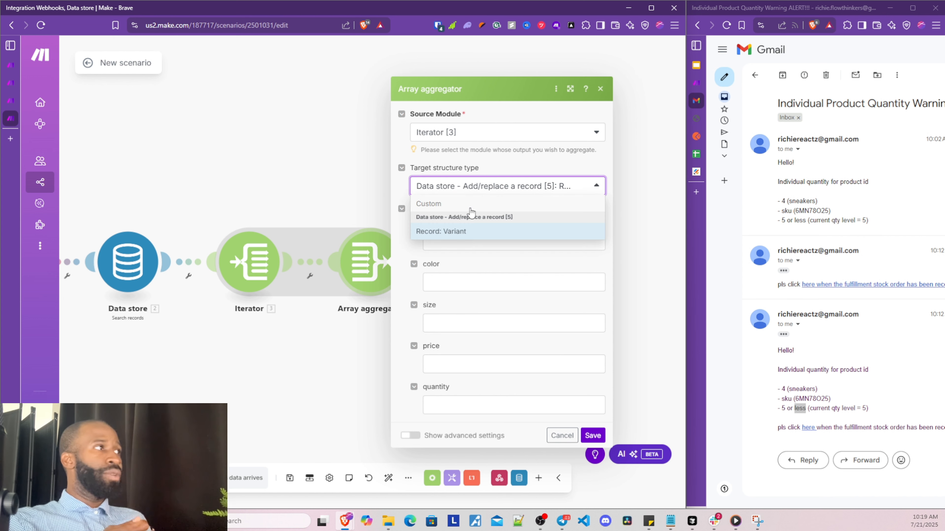
{"action": "left_click", "coordinate": [471, 203]}
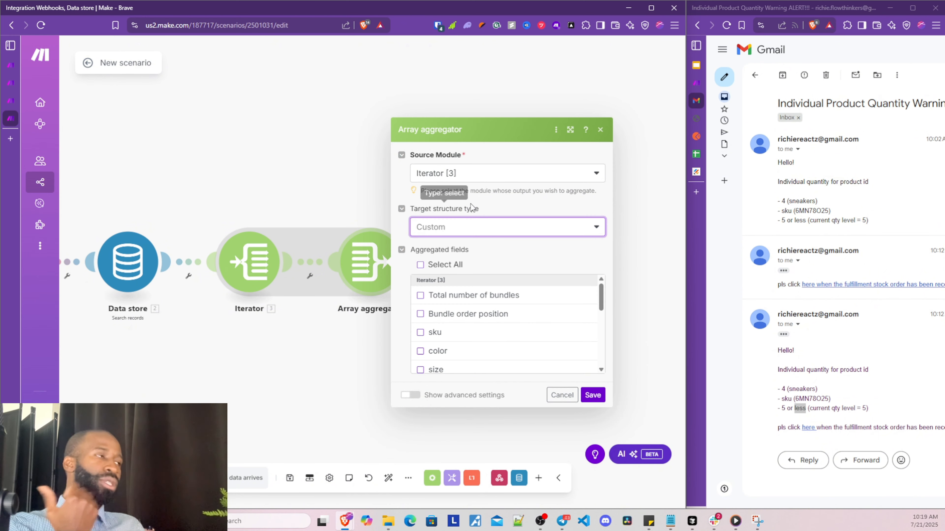
{"action": "scroll", "coordinate": [543, 302], "scroll_direction": "down", "scroll_amount": 2}
{"action": "scroll", "coordinate": [554, 321], "scroll_direction": "down", "scroll_amount": 2}
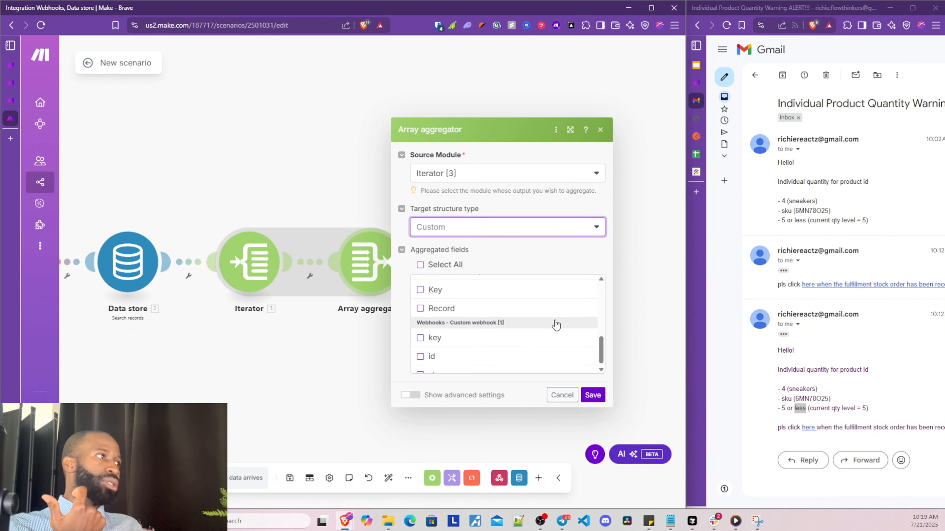
{"action": "scroll", "coordinate": [555, 322], "scroll_direction": "up", "scroll_amount": 5}
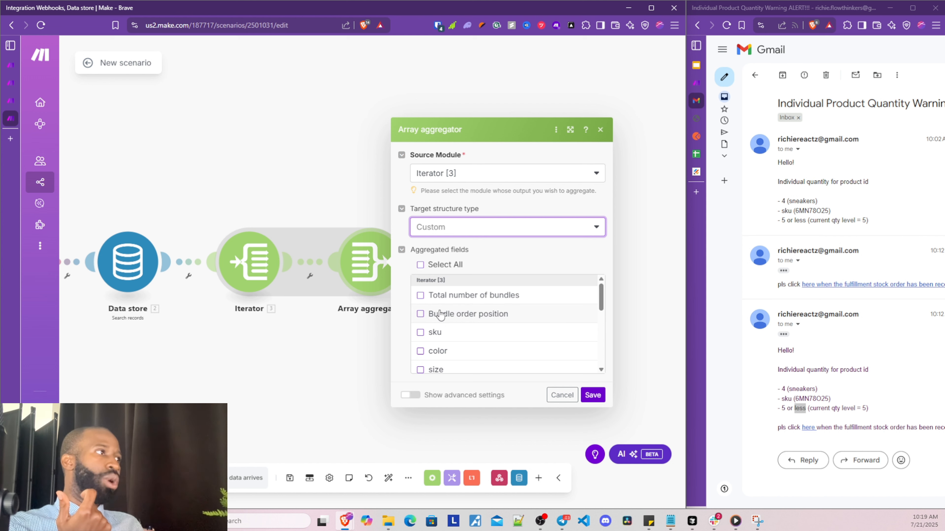
{"action": "scroll", "coordinate": [464, 302], "scroll_direction": "down", "scroll_amount": 3}
{"action": "scroll", "coordinate": [440, 316], "scroll_direction": "up", "scroll_amount": 3}
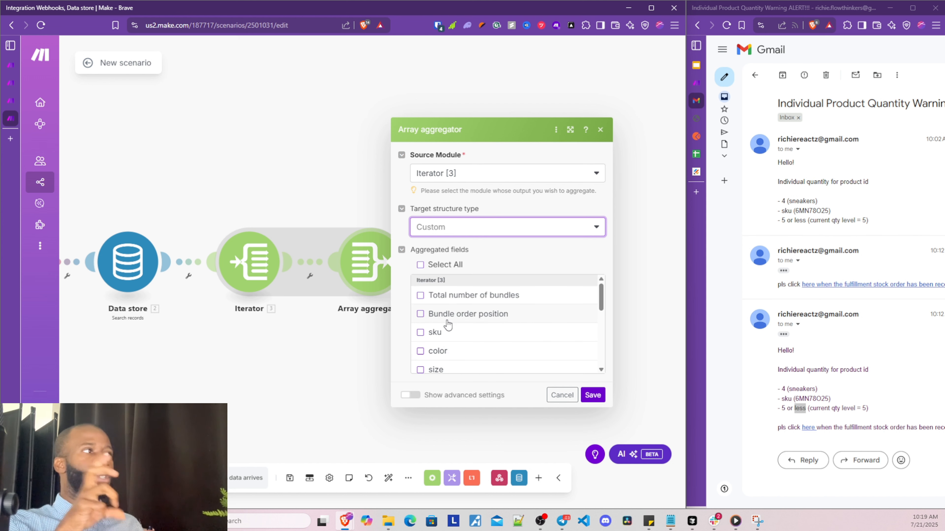
{"action": "scroll", "coordinate": [449, 339], "scroll_direction": "down", "scroll_amount": 2}
{"action": "scroll", "coordinate": [449, 348], "scroll_direction": "up", "scroll_amount": 2}
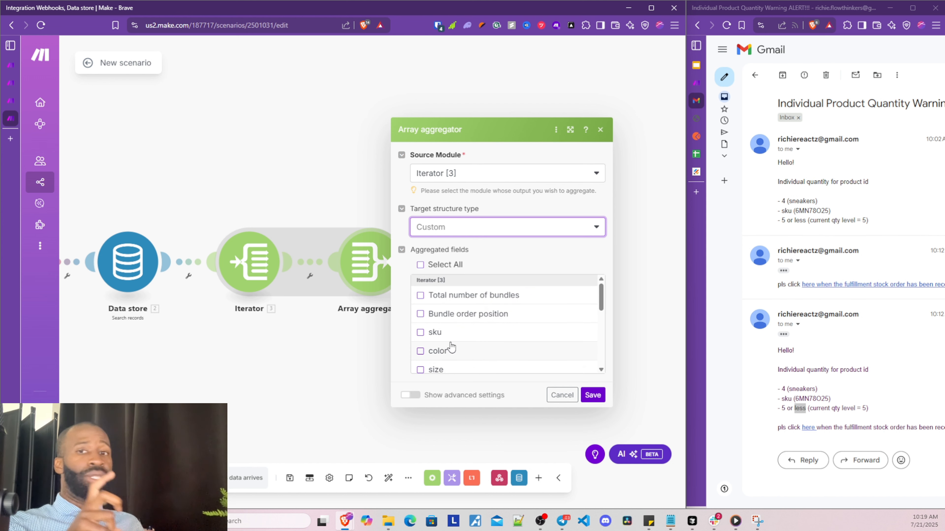
{"action": "scroll", "coordinate": [451, 345], "scroll_direction": "down", "scroll_amount": 3}
Tick sku, color, the data store Key and the webhook id as aggregated fields
{"action": "scroll", "coordinate": [450, 342], "scroll_direction": "down", "scroll_amount": 2}
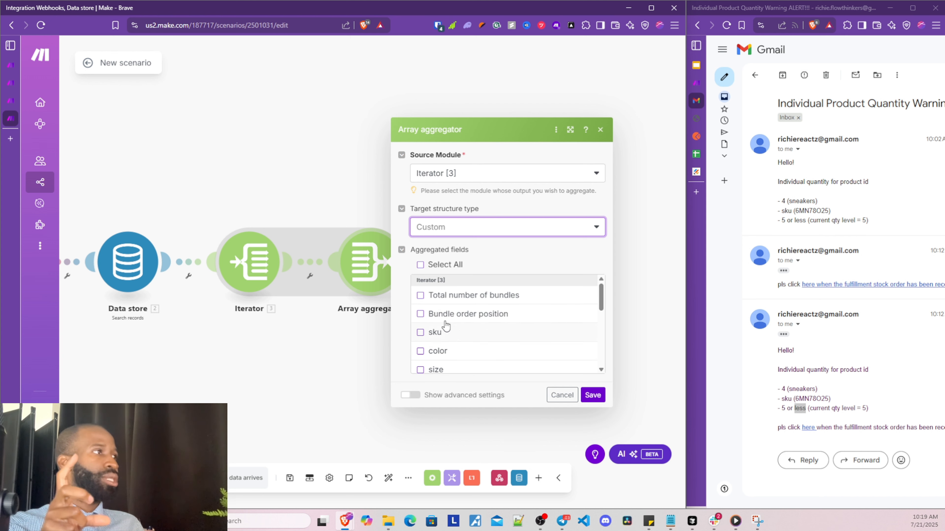
{"action": "scroll", "coordinate": [424, 337], "scroll_direction": "up", "scroll_amount": 3}
{"action": "left_click", "coordinate": [421, 284]}
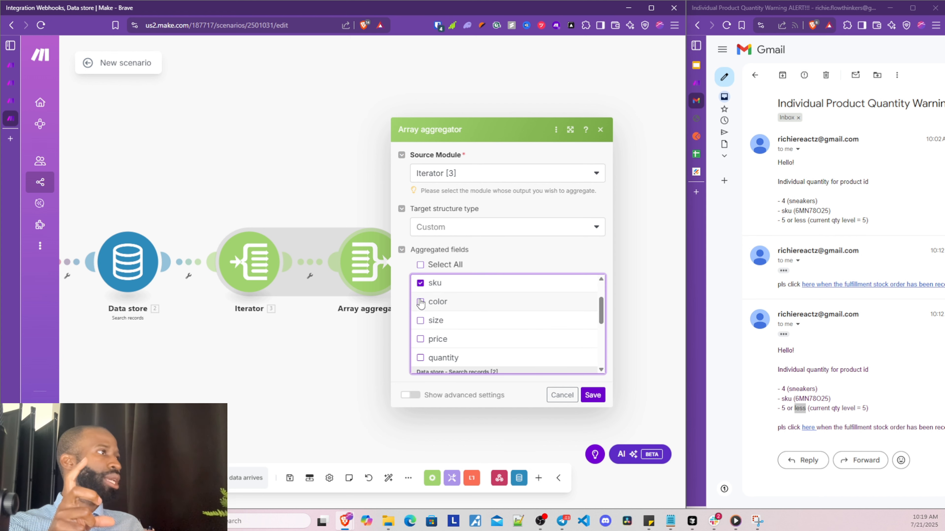
{"action": "left_click", "coordinate": [420, 303]}
{"action": "scroll", "coordinate": [420, 317], "scroll_direction": "down", "scroll_amount": 2}
{"action": "left_click", "coordinate": [420, 326]}
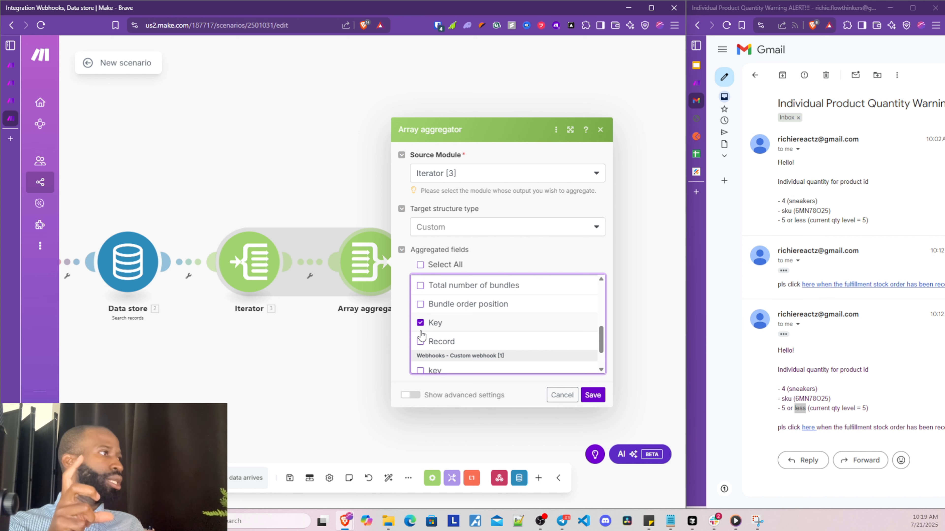
{"action": "scroll", "coordinate": [421, 333], "scroll_direction": "down", "scroll_amount": 2}
{"action": "left_click", "coordinate": [420, 347]}
Check all remaining fields for aggregation with Select All
{"action": "scroll", "coordinate": [421, 350], "scroll_direction": "down", "scroll_amount": 2}
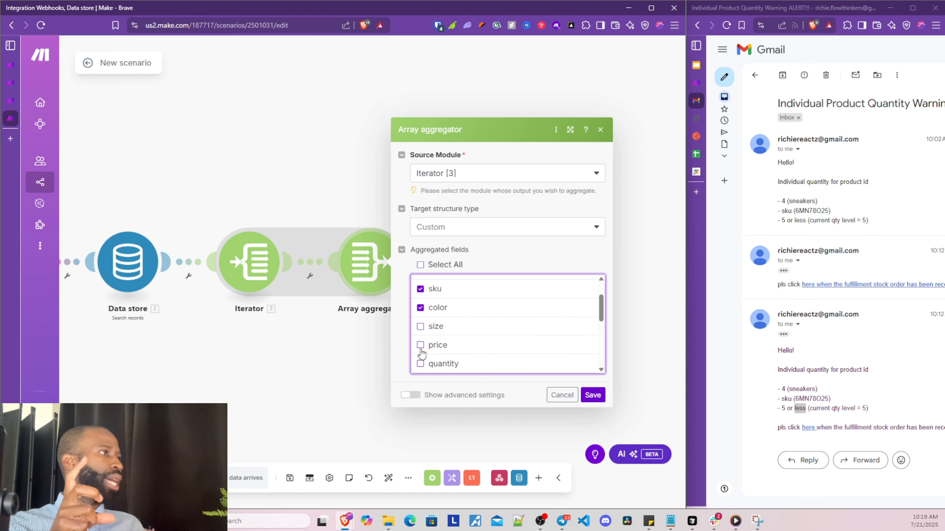
{"action": "scroll", "coordinate": [422, 341], "scroll_direction": "up", "scroll_amount": 3}
{"action": "scroll", "coordinate": [422, 341], "scroll_direction": "down", "scroll_amount": 3}
{"action": "scroll", "coordinate": [425, 337], "scroll_direction": "up", "scroll_amount": 3}
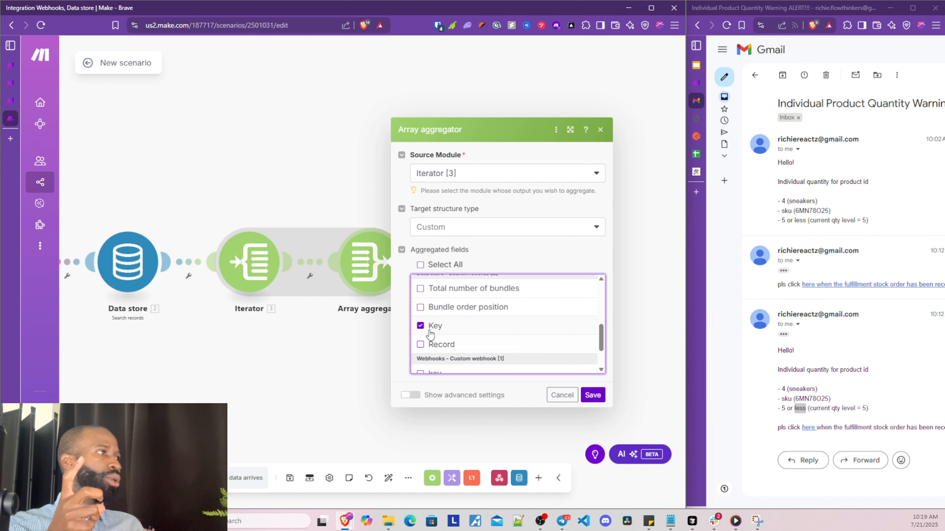
{"action": "scroll", "coordinate": [430, 346], "scroll_direction": "down", "scroll_amount": 1}
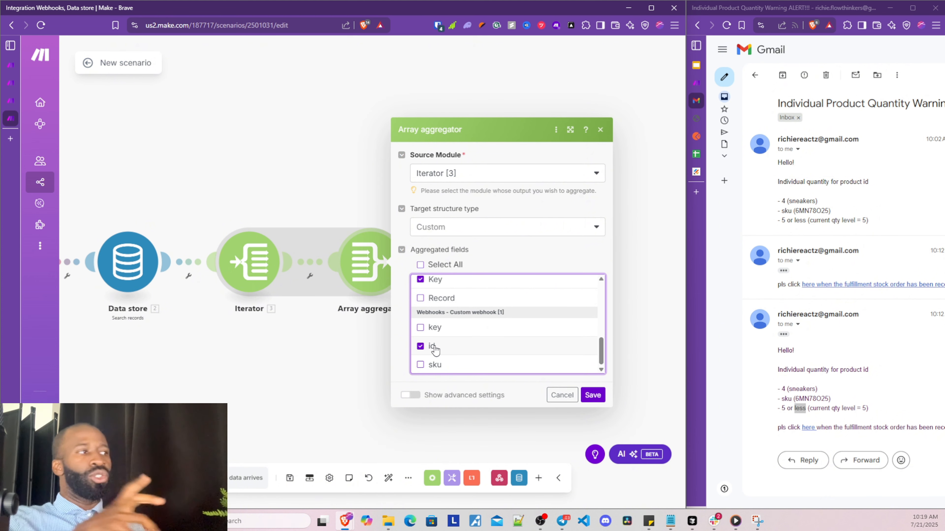
{"action": "scroll", "coordinate": [434, 348], "scroll_direction": "up", "scroll_amount": 5}
{"action": "scroll", "coordinate": [447, 339], "scroll_direction": "down", "scroll_amount": 3}
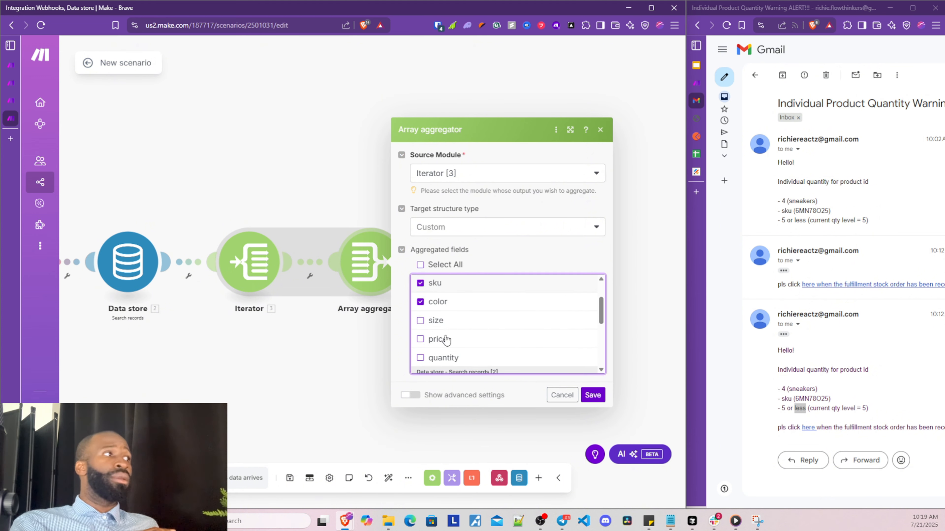
{"action": "scroll", "coordinate": [446, 339], "scroll_direction": "up", "scroll_amount": 2}
{"action": "scroll", "coordinate": [446, 339], "scroll_direction": "down", "scroll_amount": 3}
{"action": "scroll", "coordinate": [447, 339], "scroll_direction": "up", "scroll_amount": 3}
{"action": "scroll", "coordinate": [446, 340], "scroll_direction": "up", "scroll_amount": 1}
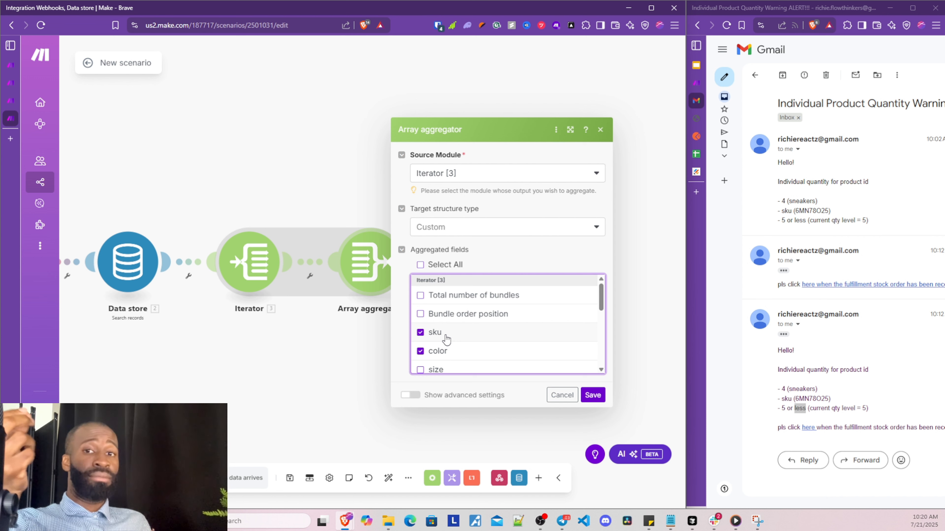
{"action": "scroll", "coordinate": [454, 348], "scroll_direction": "down", "scroll_amount": 1}
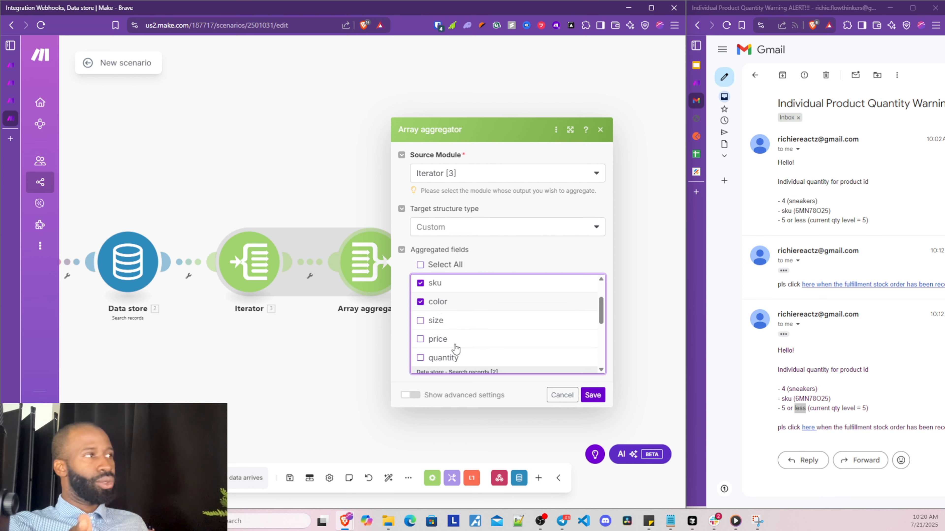
{"action": "left_click", "coordinate": [422, 265]}
{"action": "scroll", "coordinate": [428, 338], "scroll_direction": "up", "scroll_amount": 3}
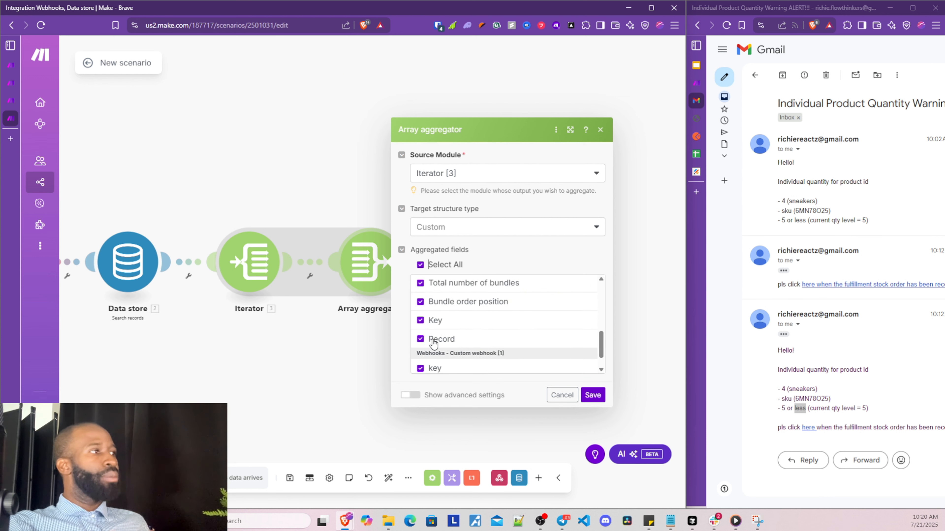
Target the Record: Variant structure and map Iterator 3. sku, 3. color, 3. size and 3. price into its fields
{"action": "left_click", "coordinate": [455, 226]}
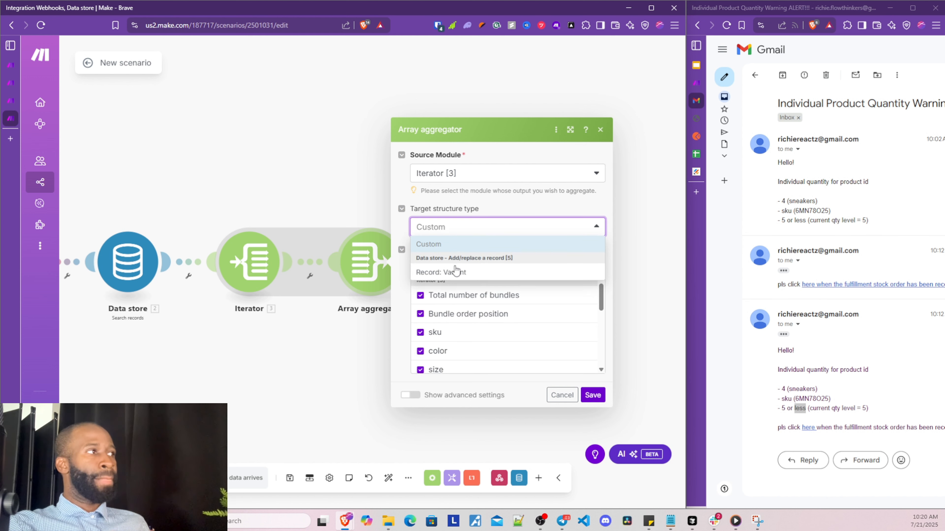
{"action": "left_click", "coordinate": [452, 273]}
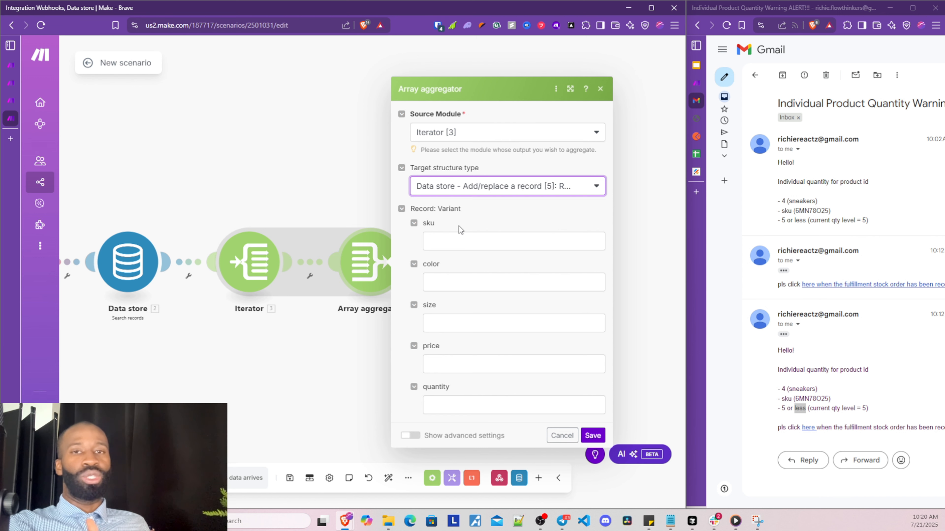
{"action": "left_click", "coordinate": [470, 235]}
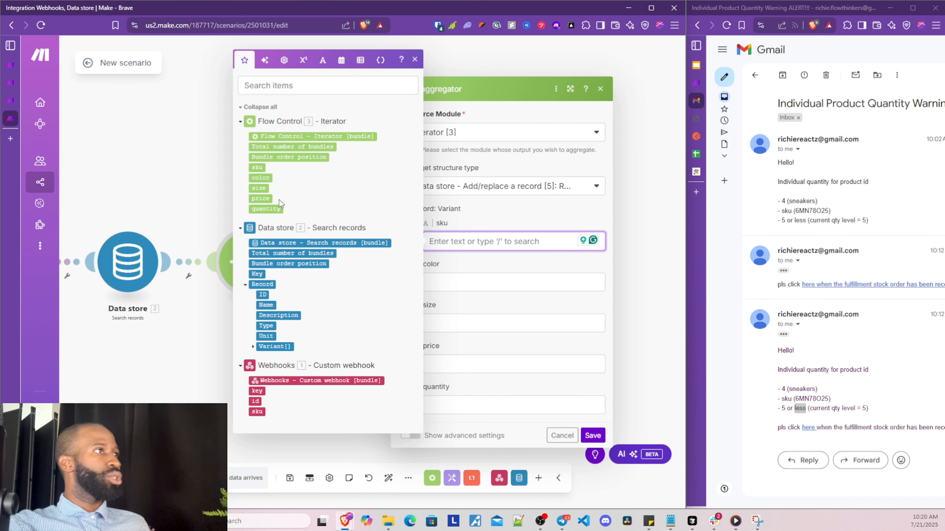
{"action": "left_click", "coordinate": [257, 168]}
{"action": "left_click", "coordinate": [435, 277]}
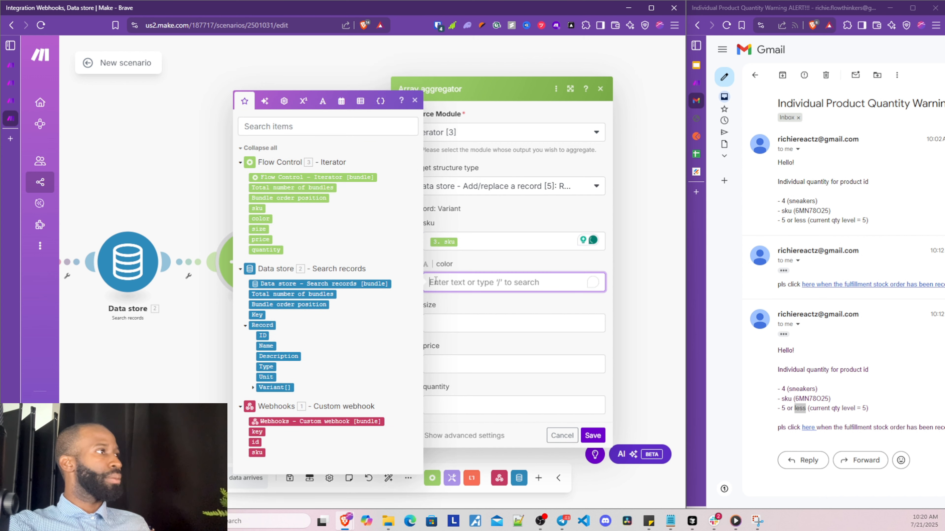
{"action": "left_click", "coordinate": [262, 219]}
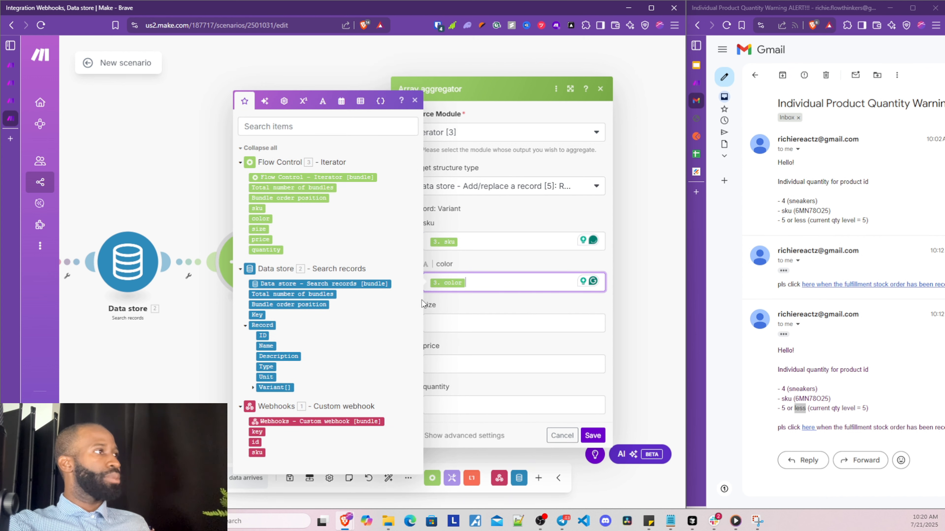
{"action": "left_click", "coordinate": [450, 329]}
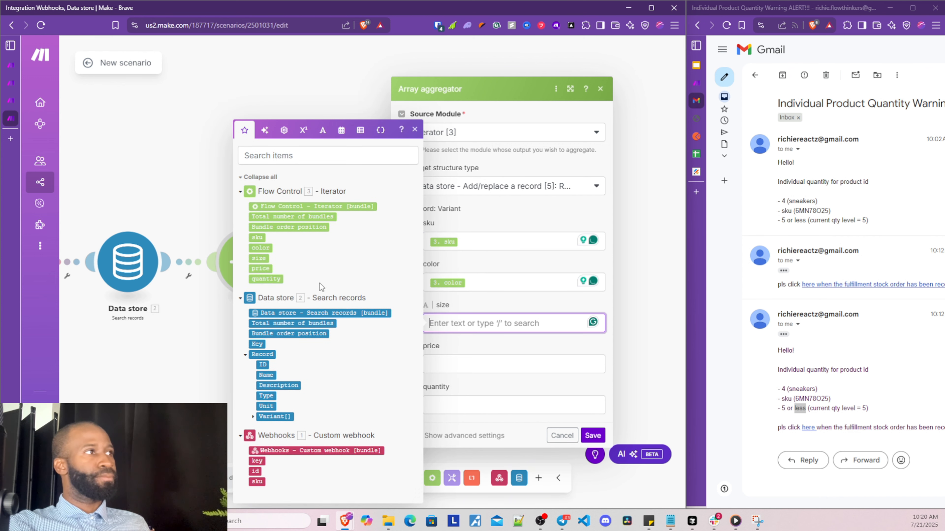
{"action": "left_click", "coordinate": [258, 258]}
{"action": "left_click", "coordinate": [456, 366]}
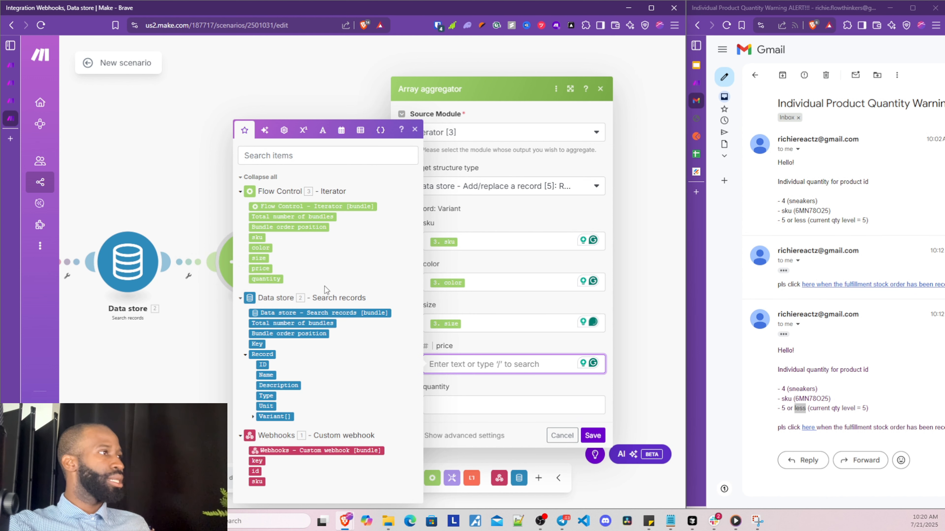
{"action": "left_click", "coordinate": [260, 269]}
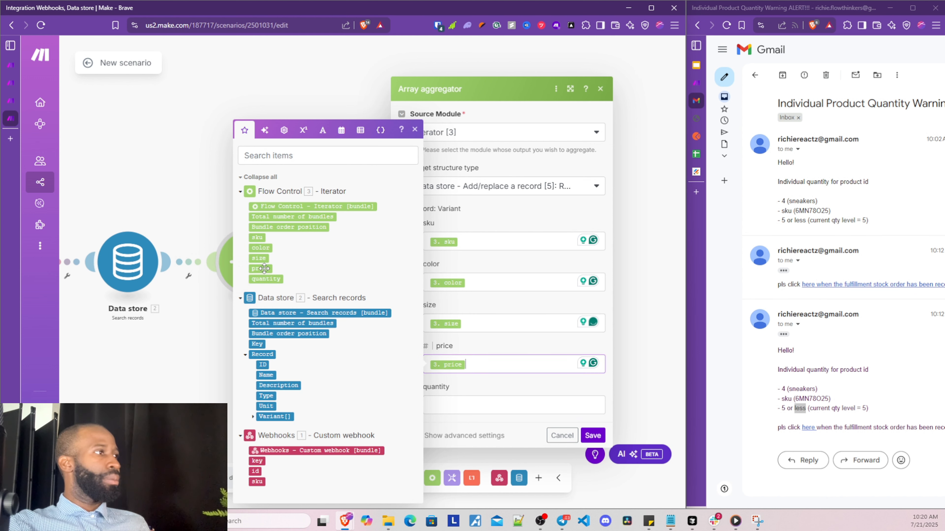
{"action": "left_click", "coordinate": [450, 405]}
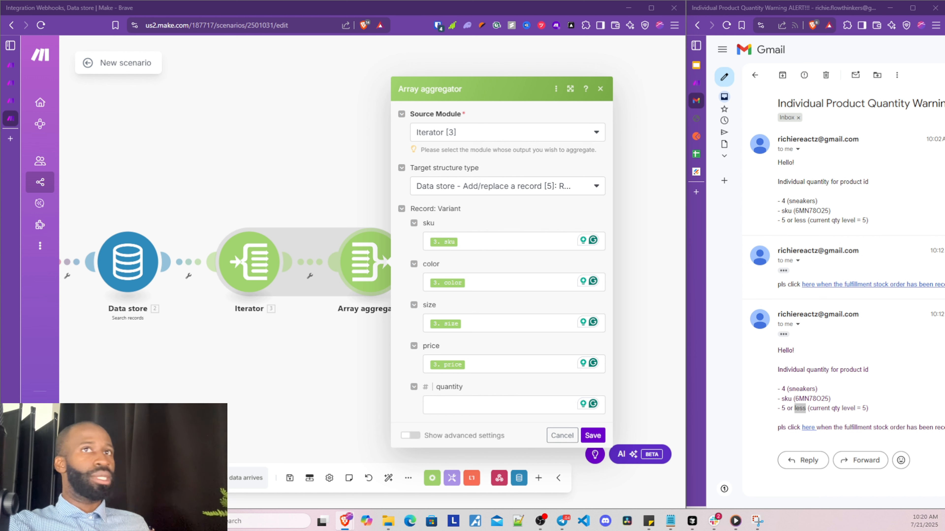
Save the aggregator mappings and the five-module scenario, then bring up the Webhooks module settings
{"action": "left_click", "coordinate": [593, 437]}
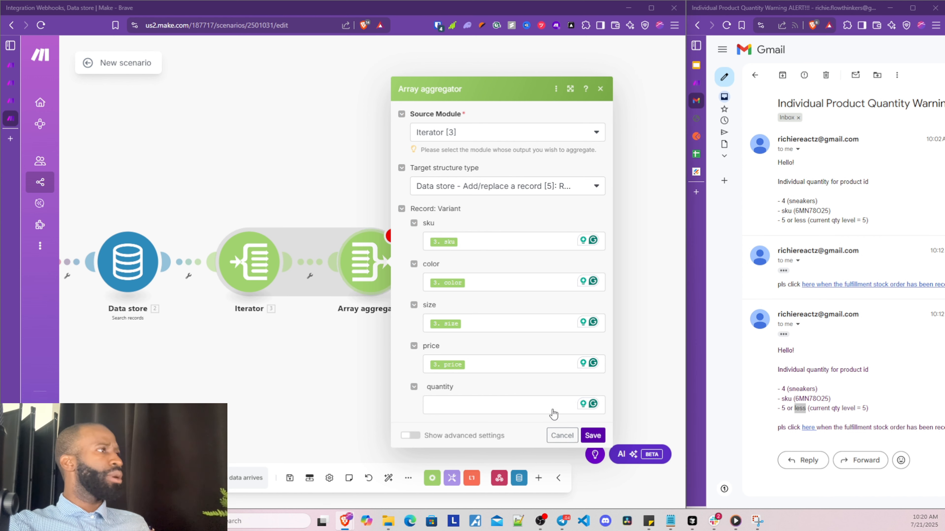
{"action": "left_click_drag", "start_coordinate": [247, 376], "coordinate": [316, 373]}
{"action": "scroll", "coordinate": [320, 377], "scroll_direction": "down", "scroll_amount": 1}
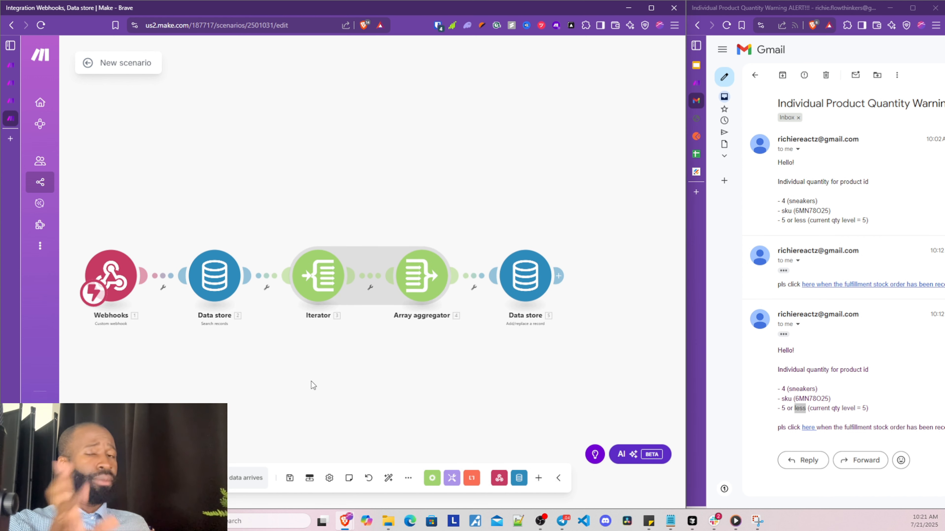
{"action": "left_click", "coordinate": [290, 478]}
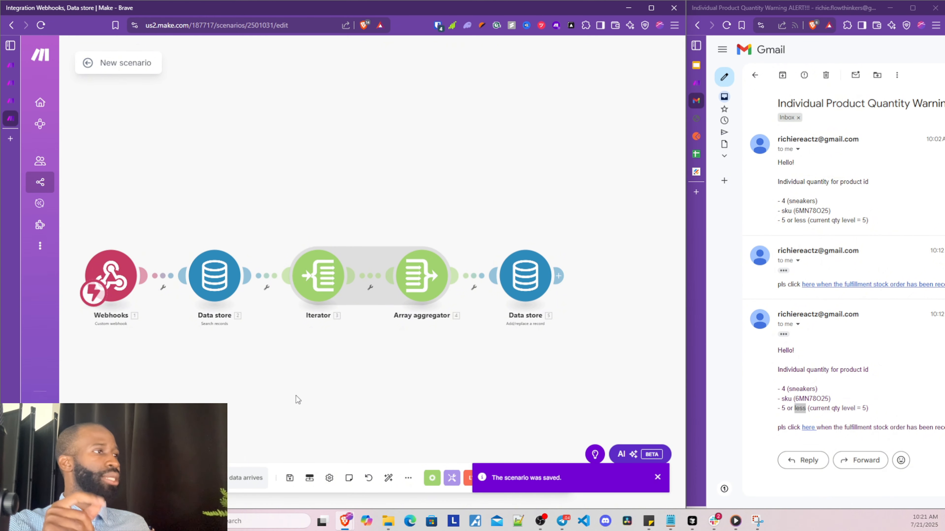
{"action": "left_click", "coordinate": [118, 283]}
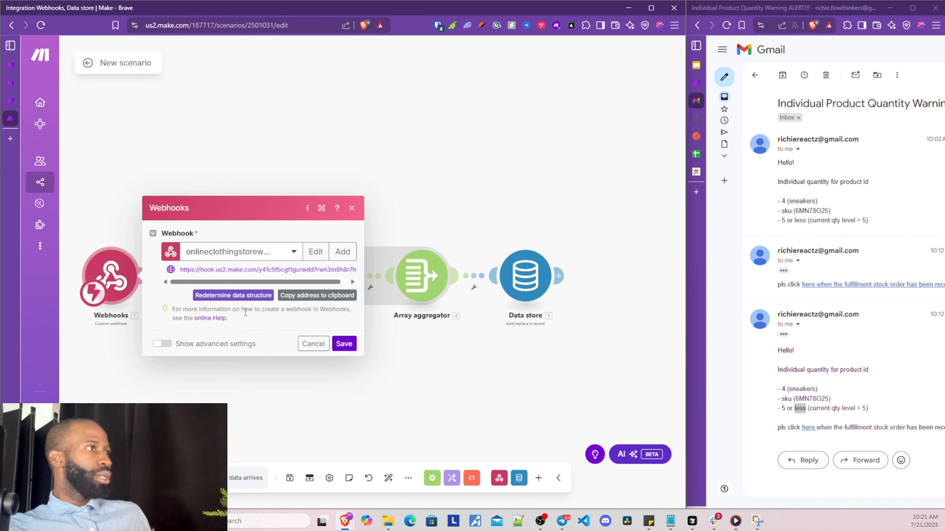
Redetermine the webhook's data structure from a fresh sample request sent by email link, and save
{"action": "left_click", "coordinate": [248, 296]}
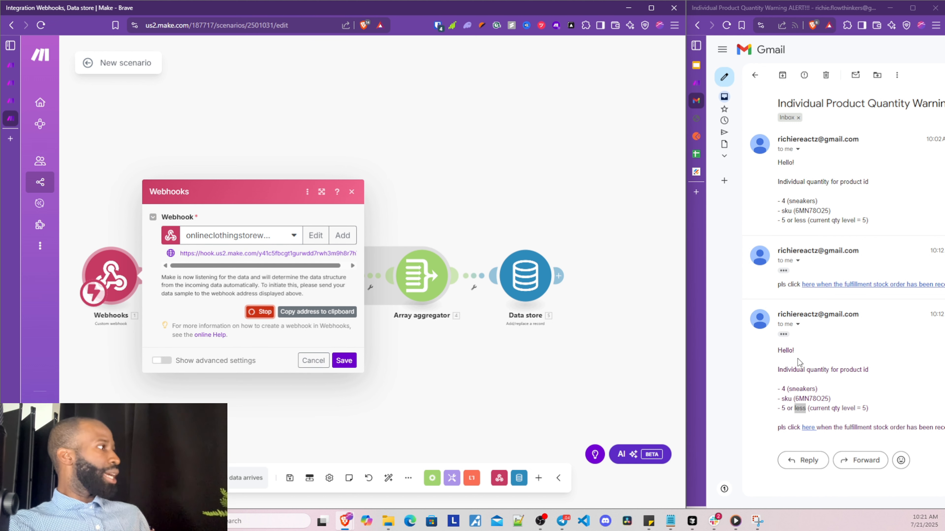
{"action": "left_click", "coordinate": [807, 428]}
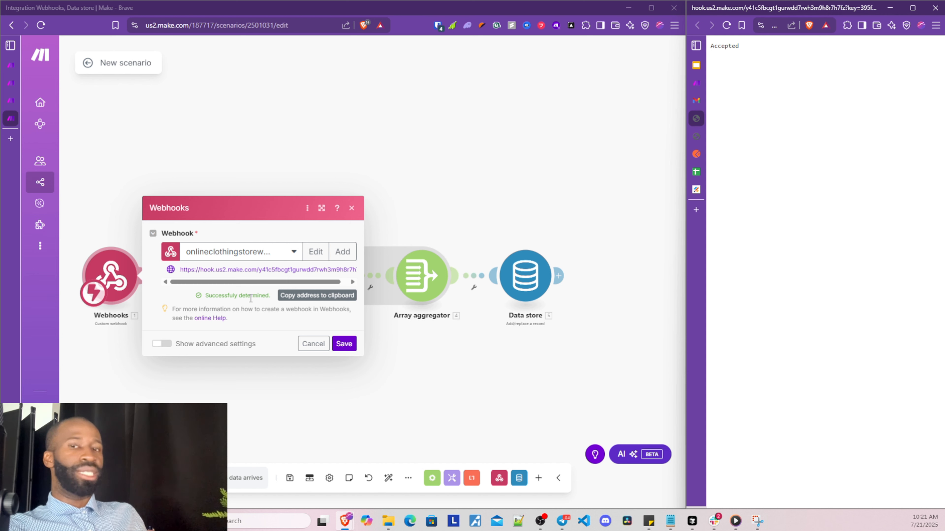
{"action": "left_click", "coordinate": [340, 344]}
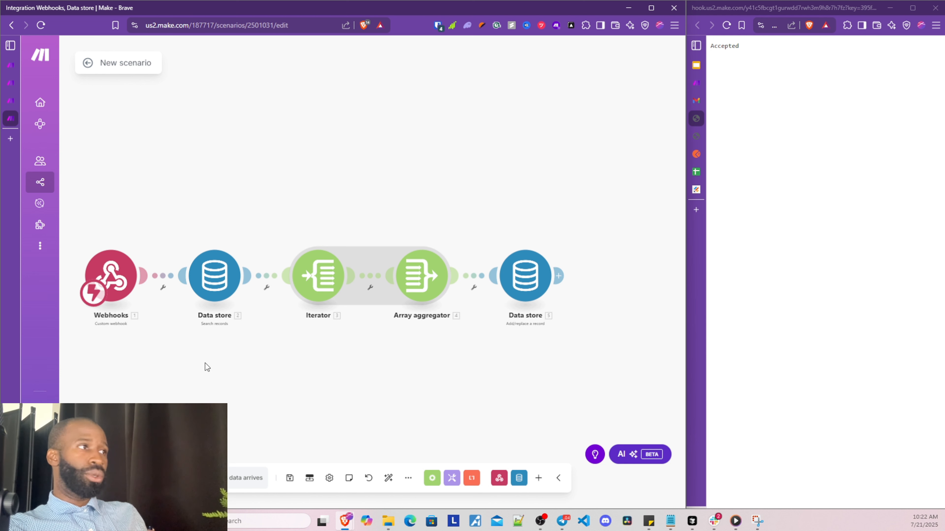
{"action": "left_click_drag", "start_coordinate": [275, 372], "coordinate": [277, 365]}
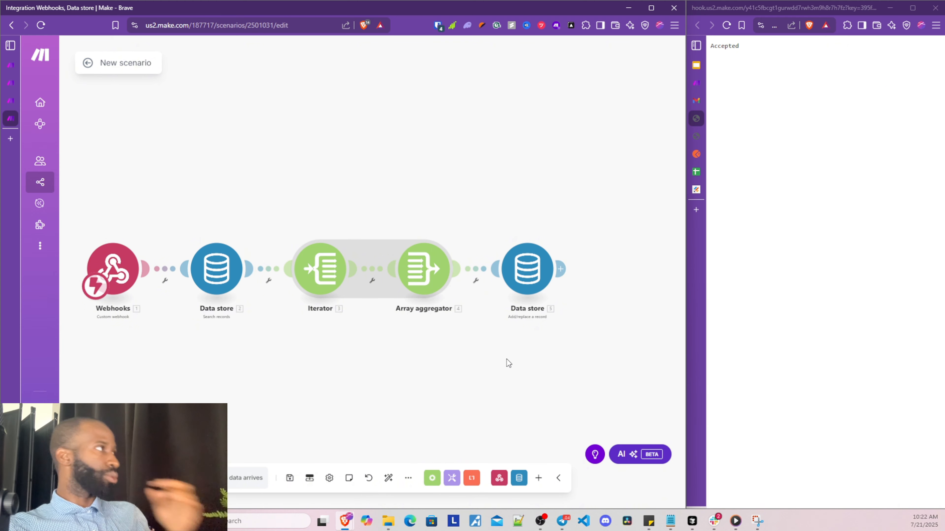
Close both hook.us2 response tabs and recentre the five-module scenario canvas
{"action": "left_click", "coordinate": [696, 118]}
{"action": "mouse_move", "coordinate": [713, 121]}
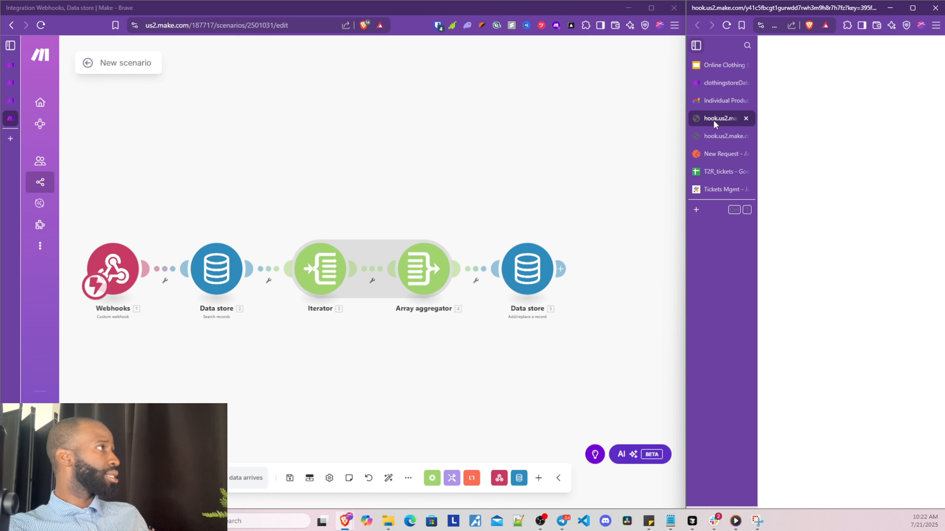
{"action": "left_click", "coordinate": [745, 119]}
{"action": "left_click", "coordinate": [746, 119]}
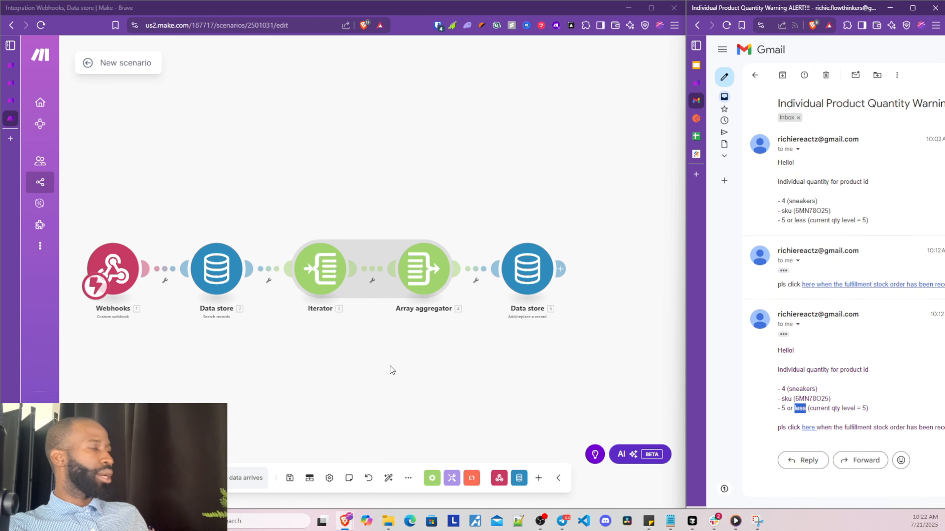
{"action": "left_click_drag", "start_coordinate": [458, 382], "coordinate": [416, 367]}
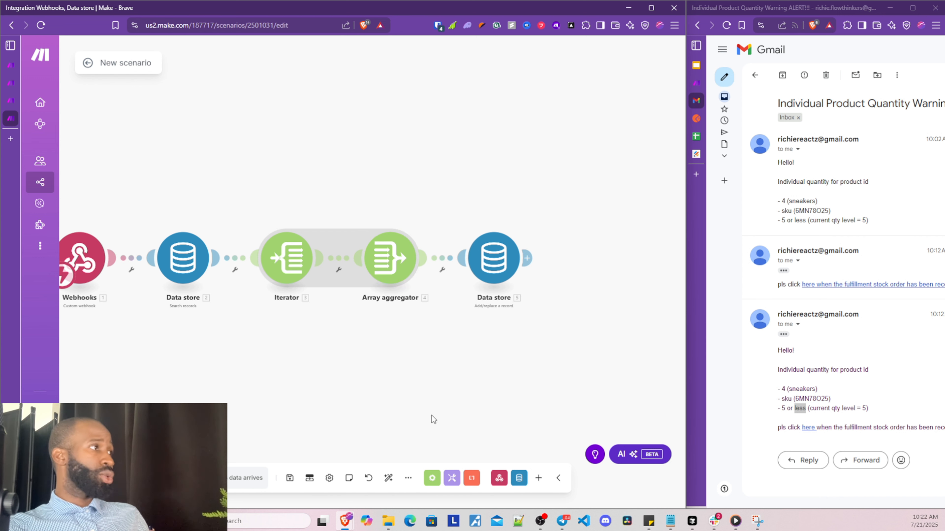
{"action": "left_click_drag", "start_coordinate": [428, 383], "coordinate": [420, 383]}
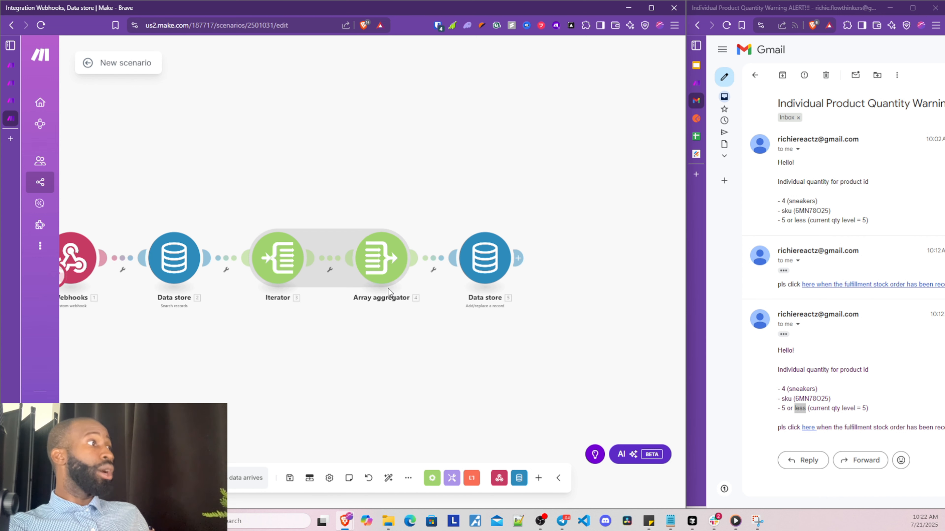
Insert an if() function from General functions into the Array aggregator's quantity field
{"action": "left_click", "coordinate": [385, 269]}
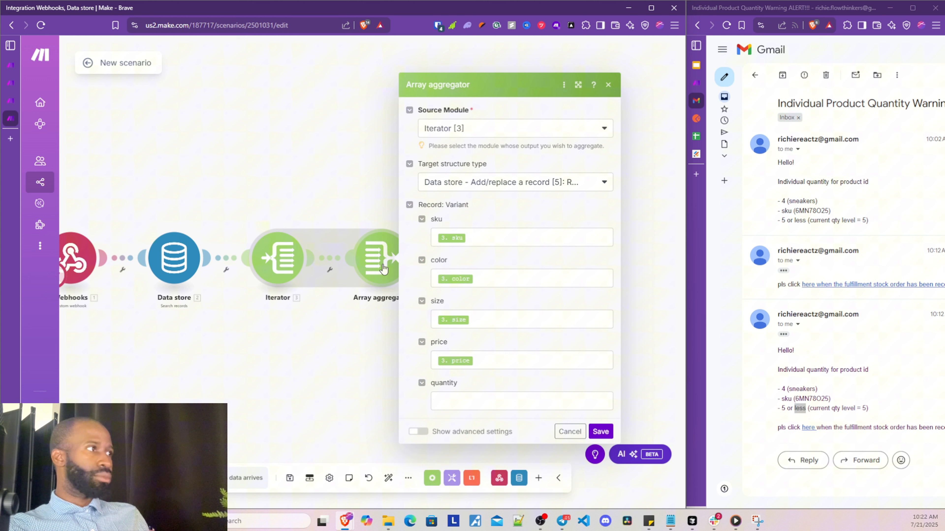
{"action": "left_click", "coordinate": [449, 402]}
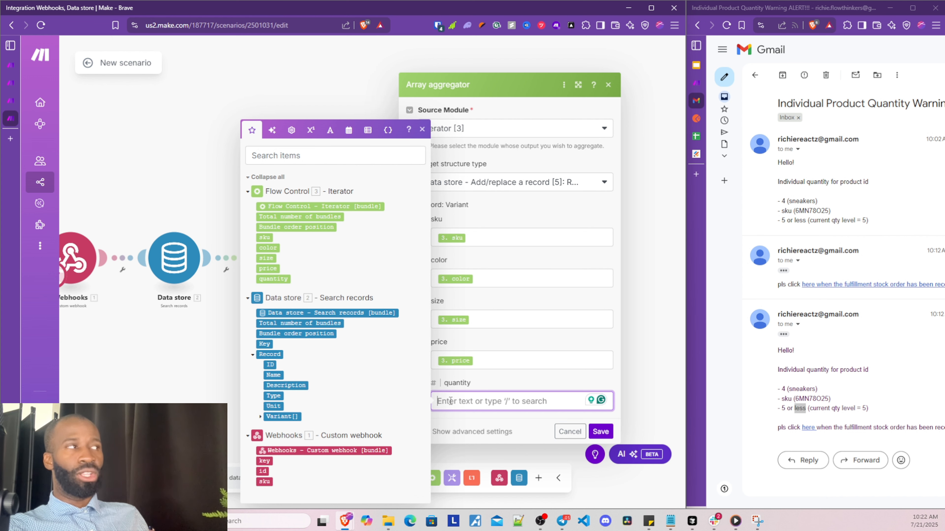
{"action": "left_click", "coordinate": [470, 381]}
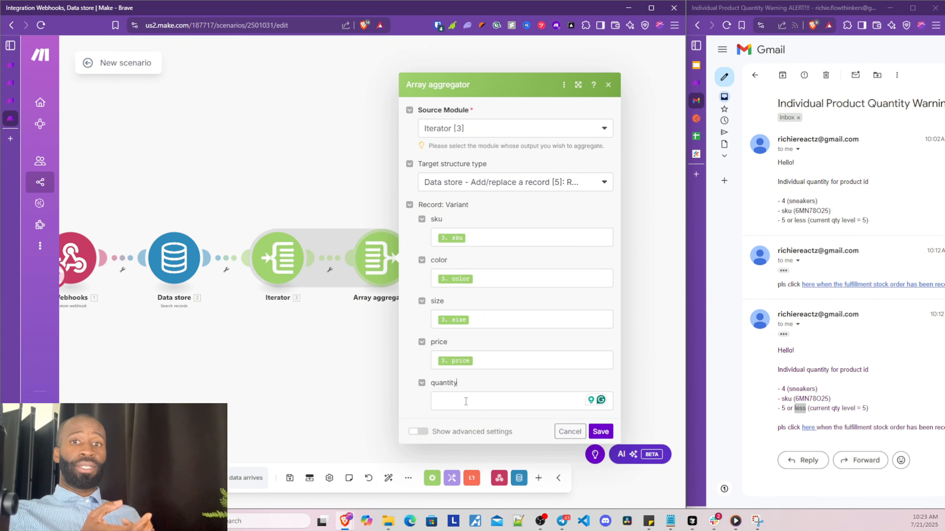
{"action": "left_click", "coordinate": [466, 401]}
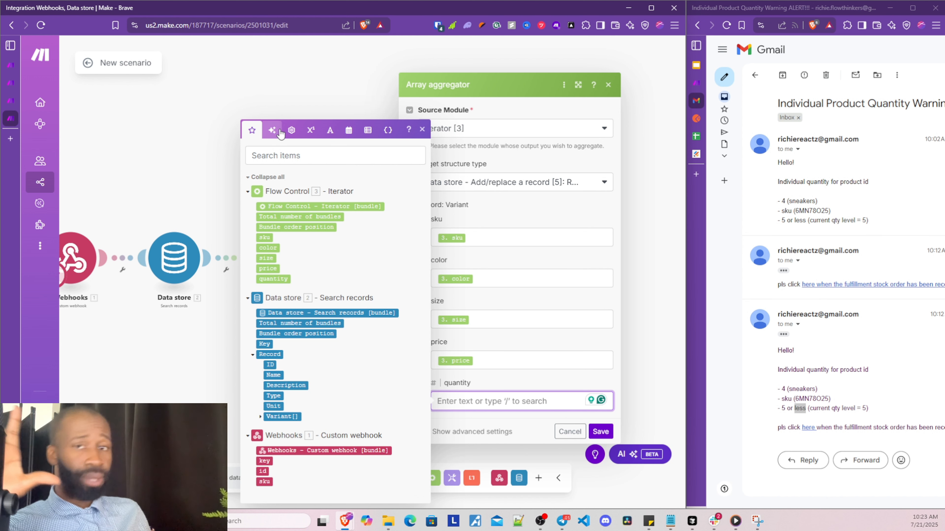
{"action": "left_click", "coordinate": [291, 130]}
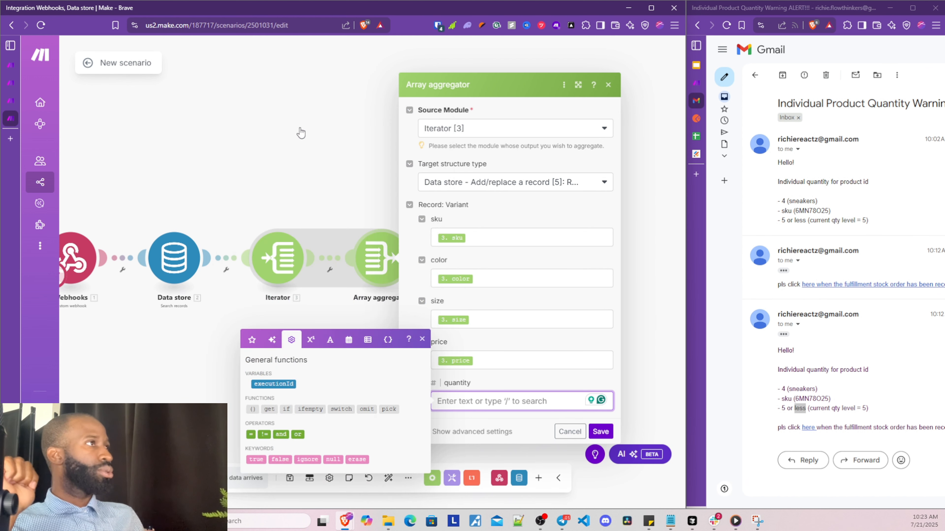
{"action": "left_click", "coordinate": [286, 408]}
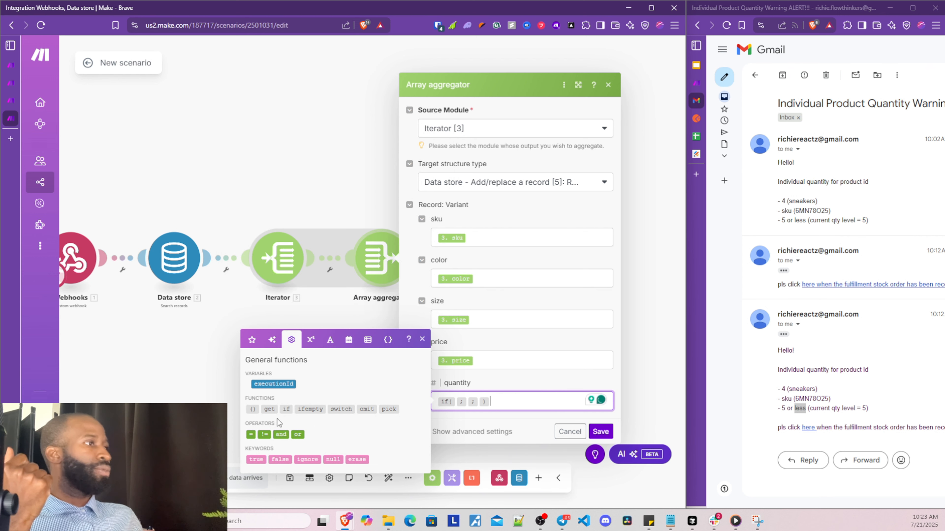
{"action": "mouse_move", "coordinate": [286, 409]}
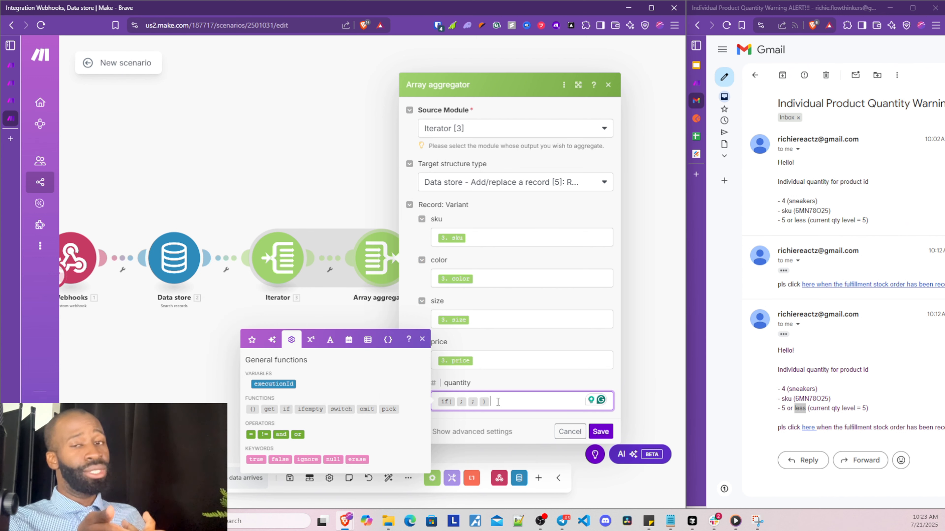
Make the if's condition compare Iterator 3. sku = webhook 1. sku
{"action": "left_click", "coordinate": [456, 401]}
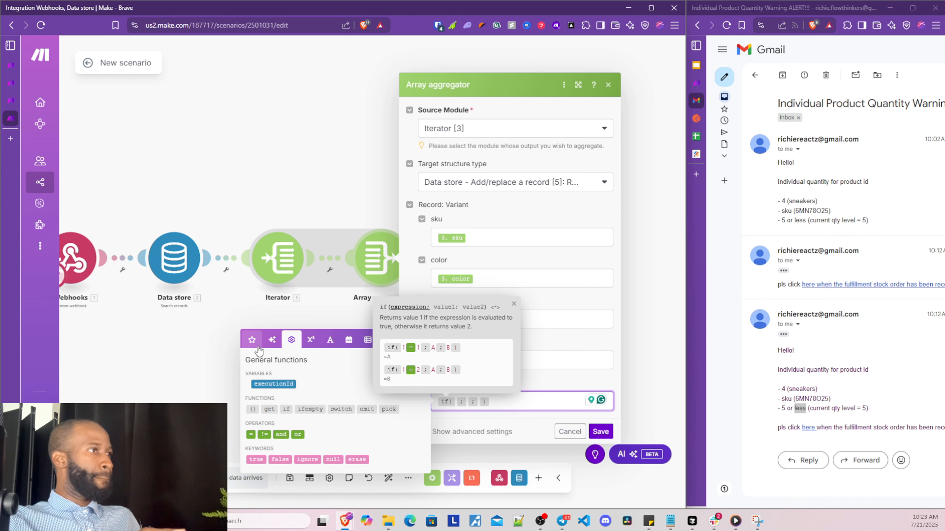
{"action": "left_click", "coordinate": [252, 340]}
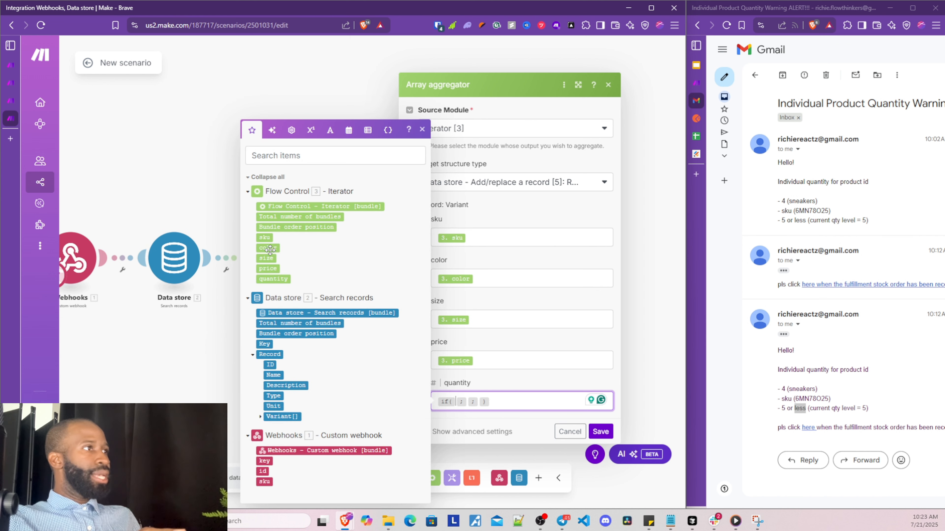
{"action": "left_click", "coordinate": [268, 238]}
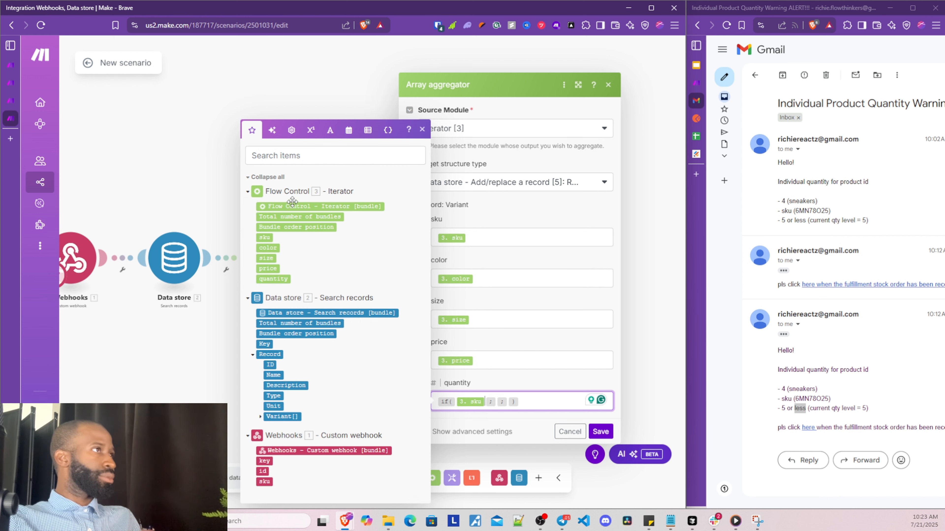
{"action": "left_click", "coordinate": [311, 130]}
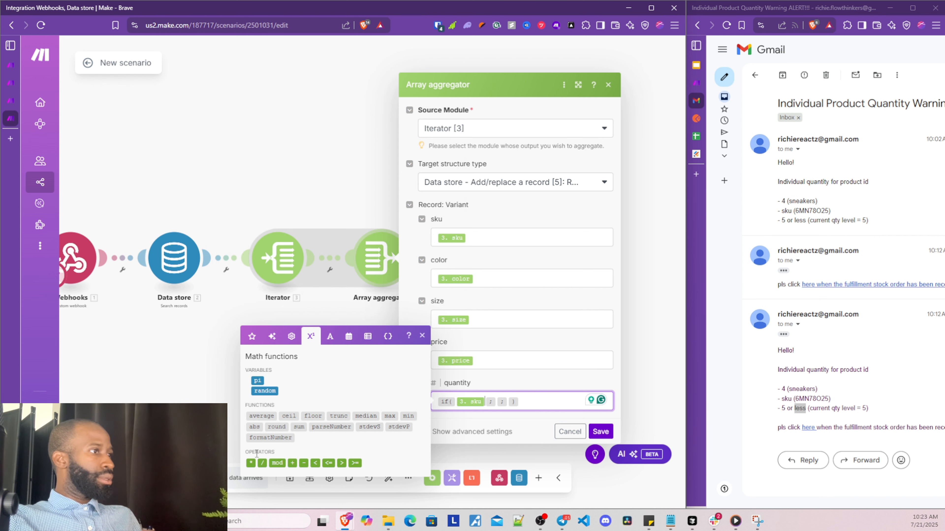
{"action": "left_click", "coordinate": [292, 337]}
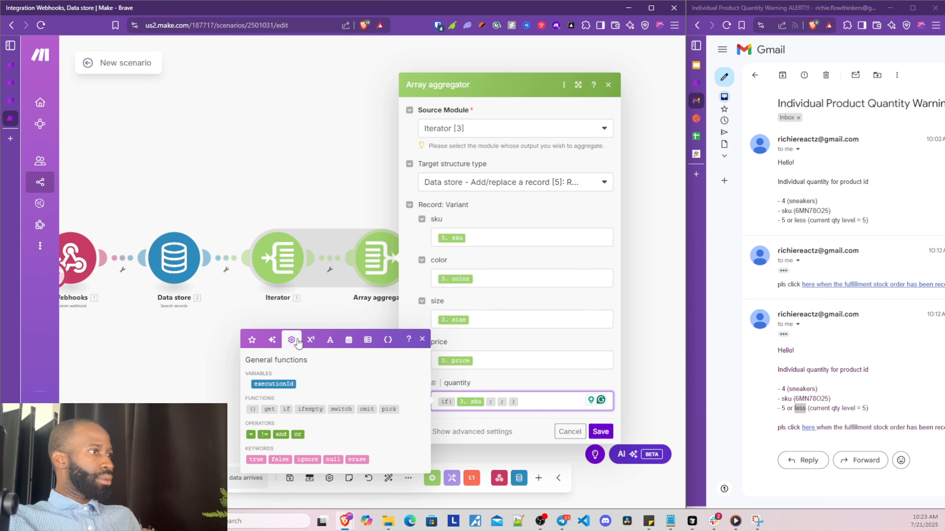
{"action": "left_click", "coordinate": [252, 434]}
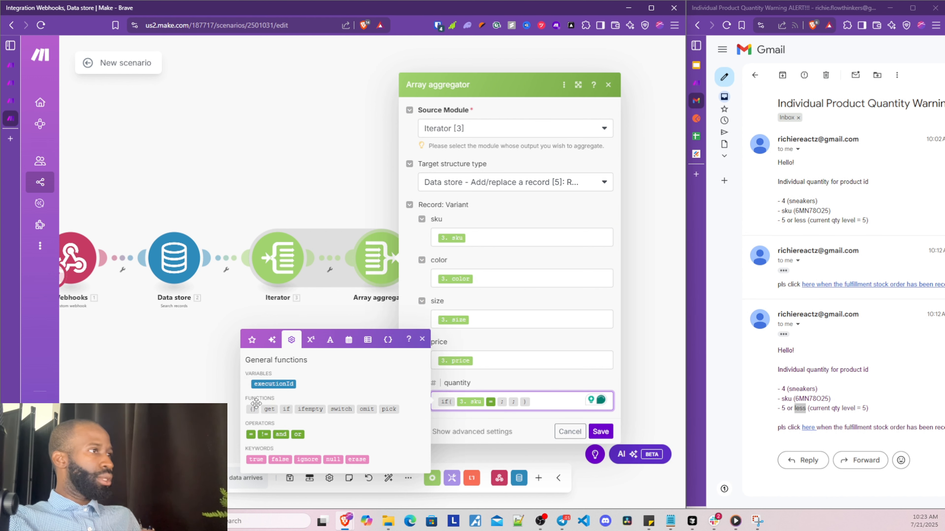
{"action": "left_click", "coordinate": [252, 339]}
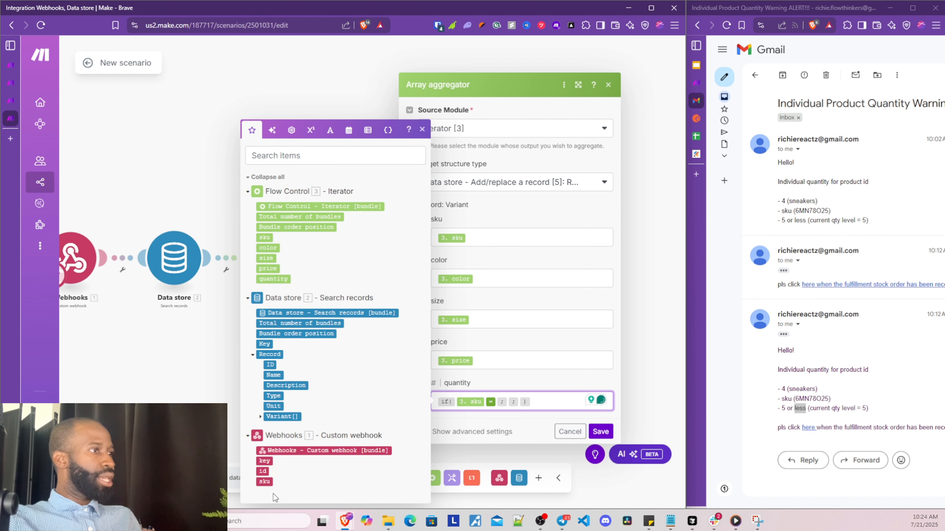
{"action": "left_click", "coordinate": [265, 482]}
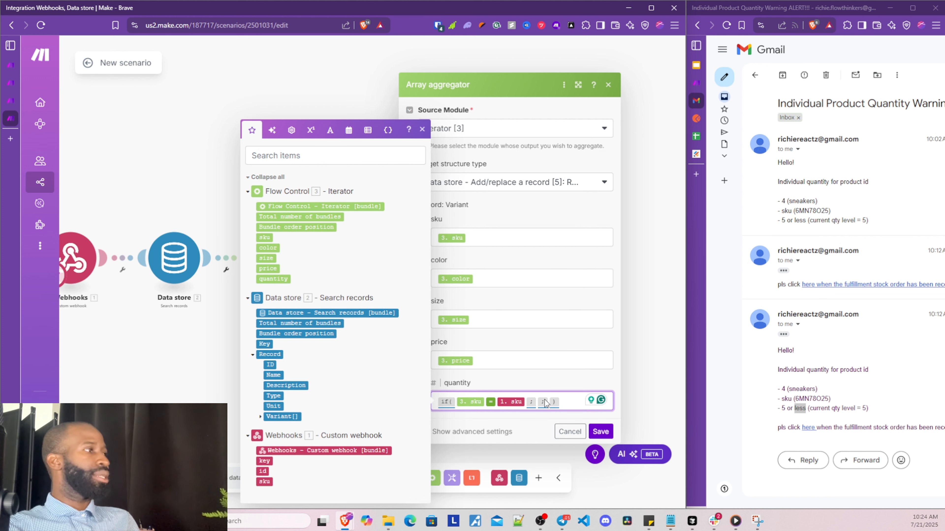
Nest a second if() as the outer if's true value
{"action": "left_click", "coordinate": [537, 403]}
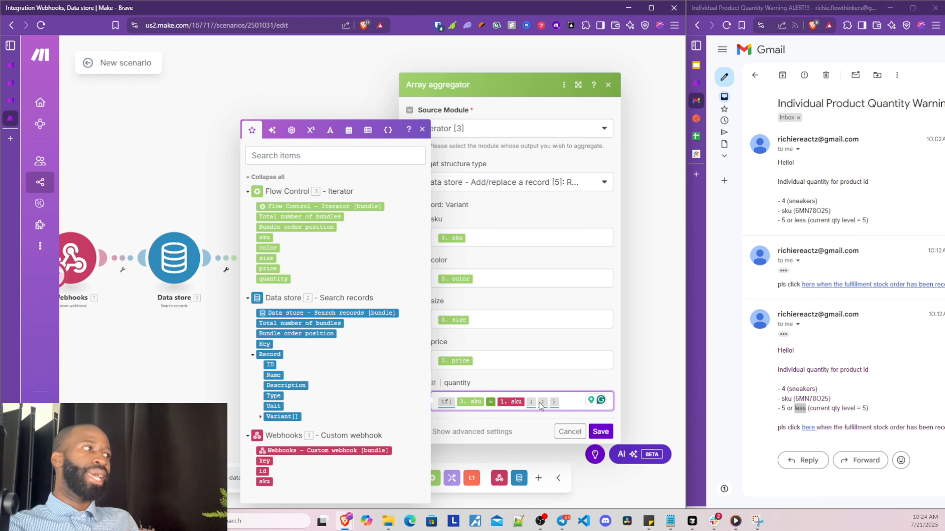
{"action": "left_click", "coordinate": [539, 402]}
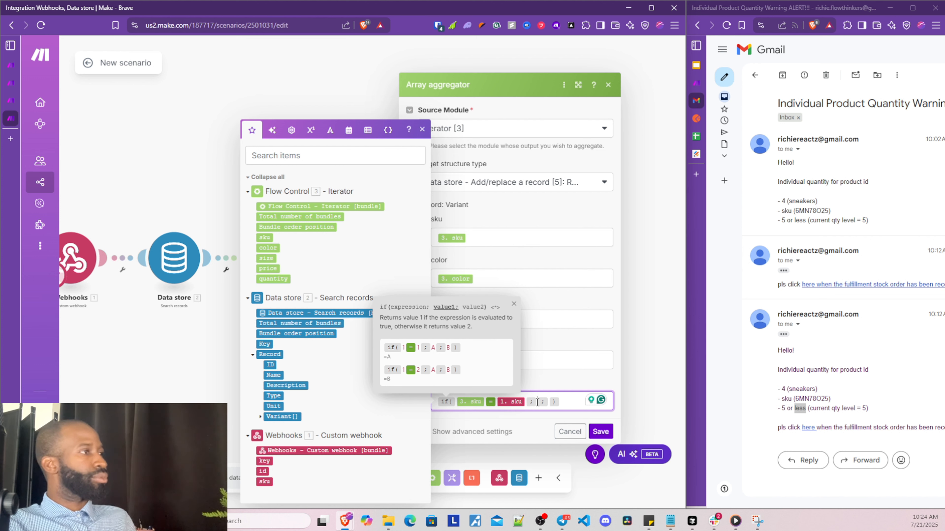
{"action": "left_click", "coordinate": [292, 130]}
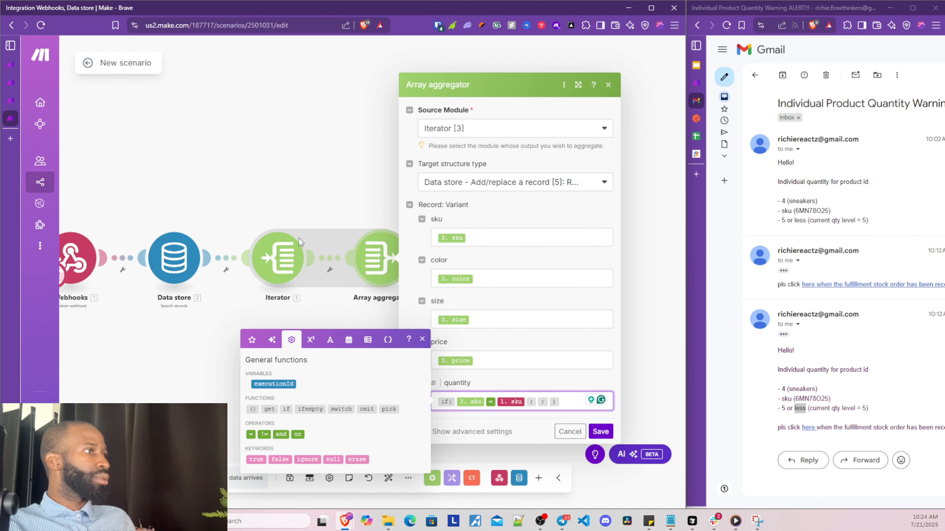
{"action": "left_click", "coordinate": [287, 409]}
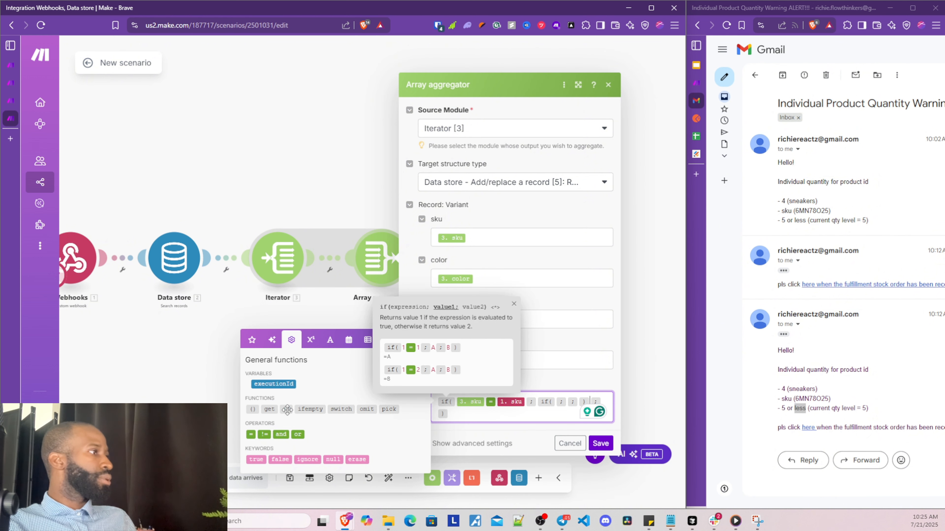
Set the inner if's condition to Iterator quantity <= 5 and add an empty sum() as its result
{"action": "left_click", "coordinate": [555, 405]}
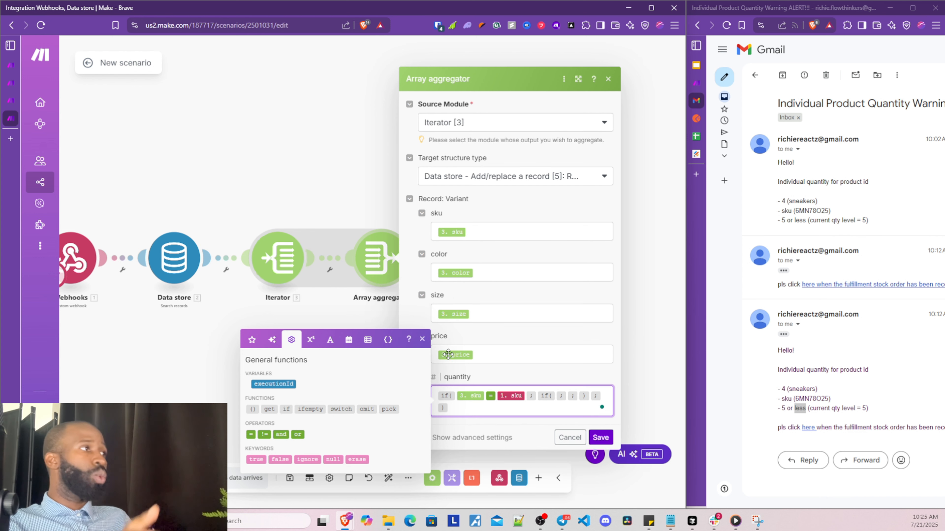
{"action": "left_click", "coordinate": [251, 339]}
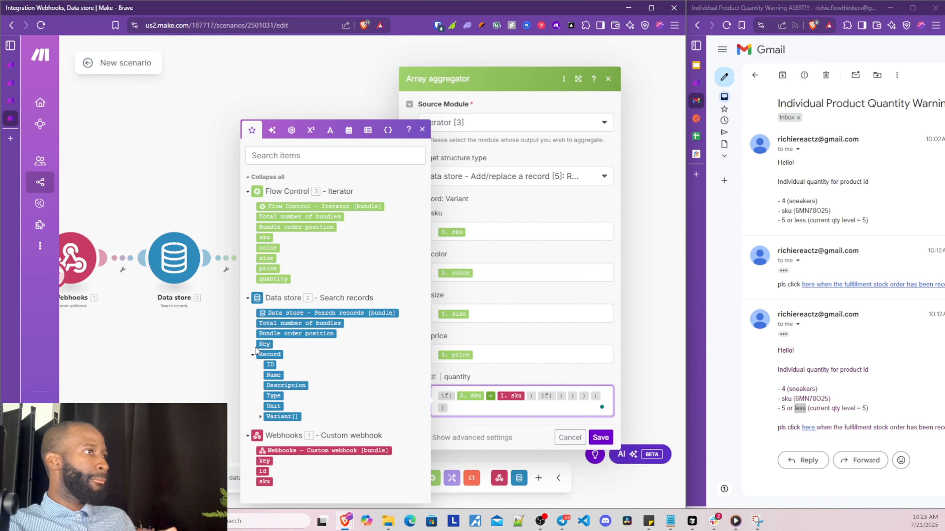
{"action": "left_click", "coordinate": [275, 280]}
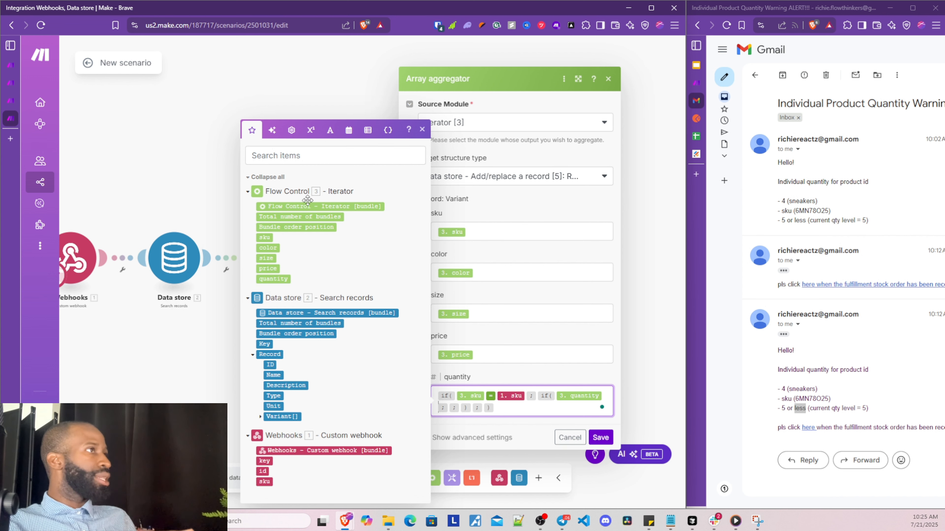
{"action": "left_click", "coordinate": [311, 131]}
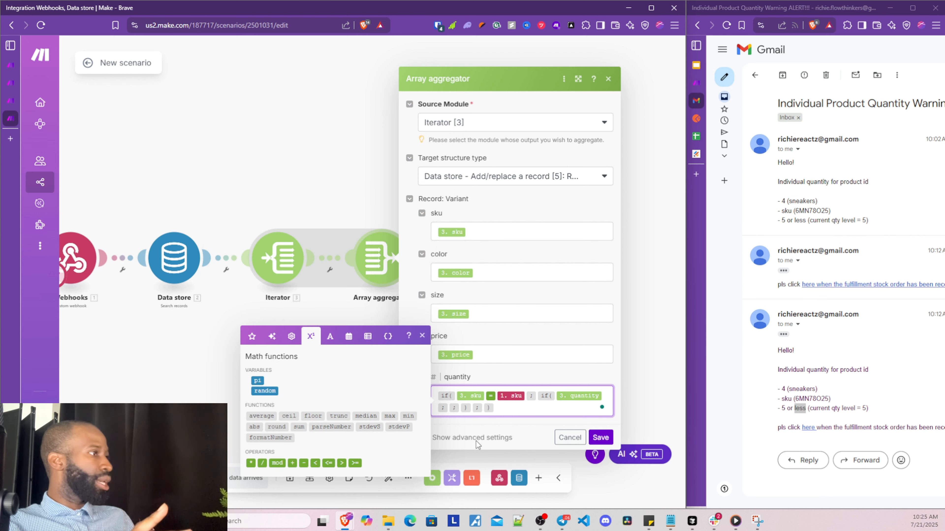
{"action": "left_click", "coordinate": [328, 463]}
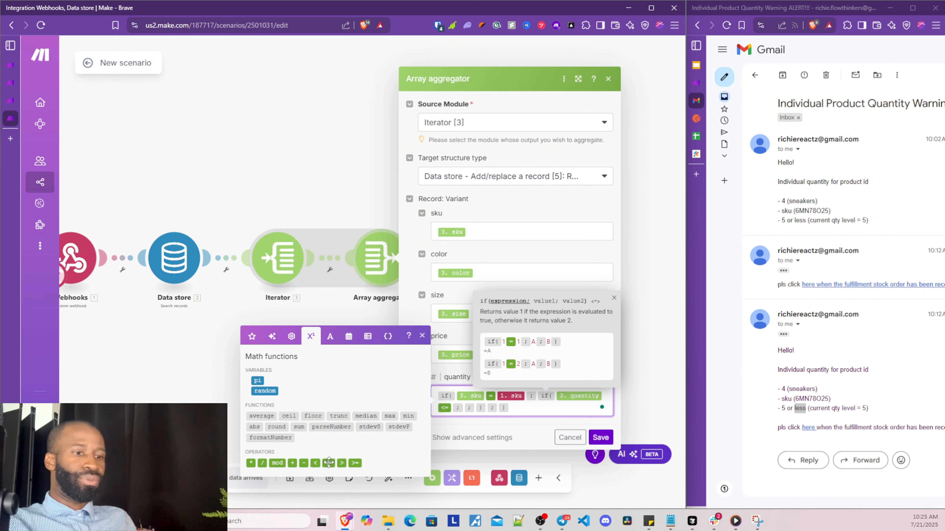
{"action": "type", "text": "5"}
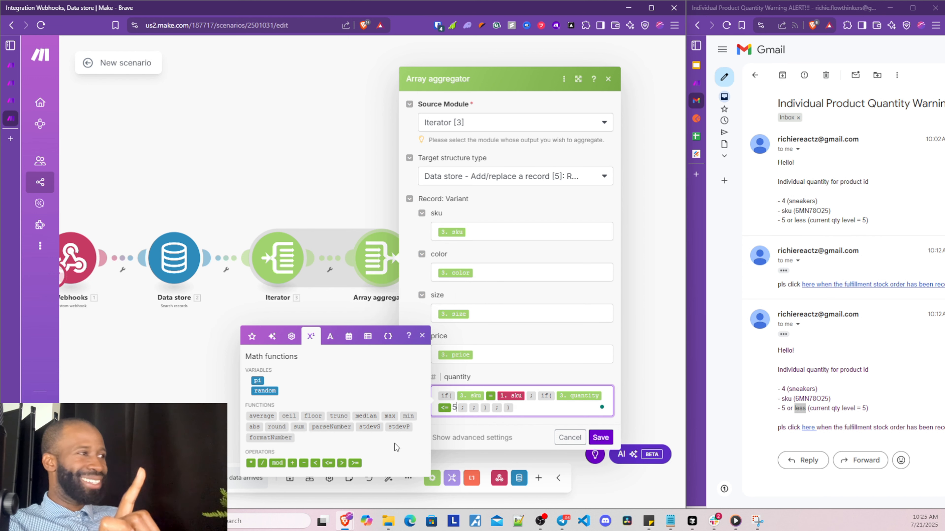
{"action": "left_click", "coordinate": [468, 407]}
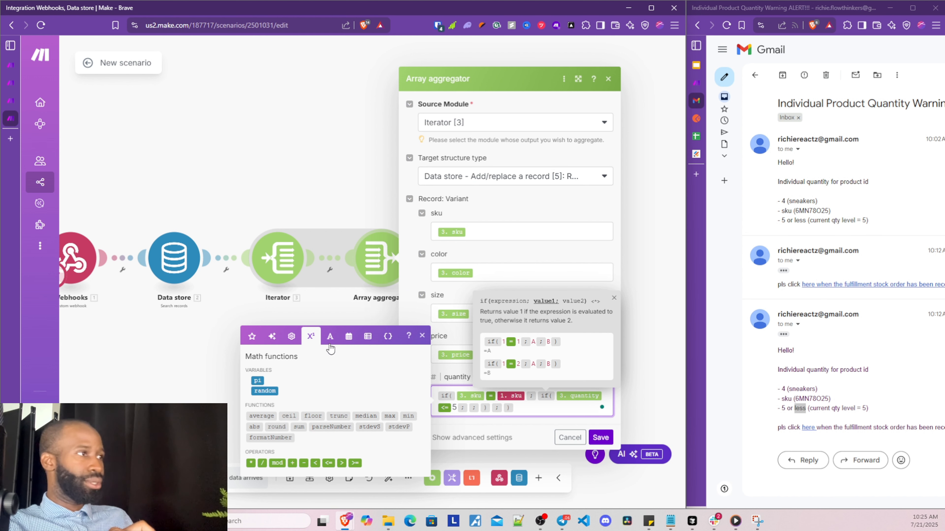
{"action": "left_click", "coordinate": [305, 427]}
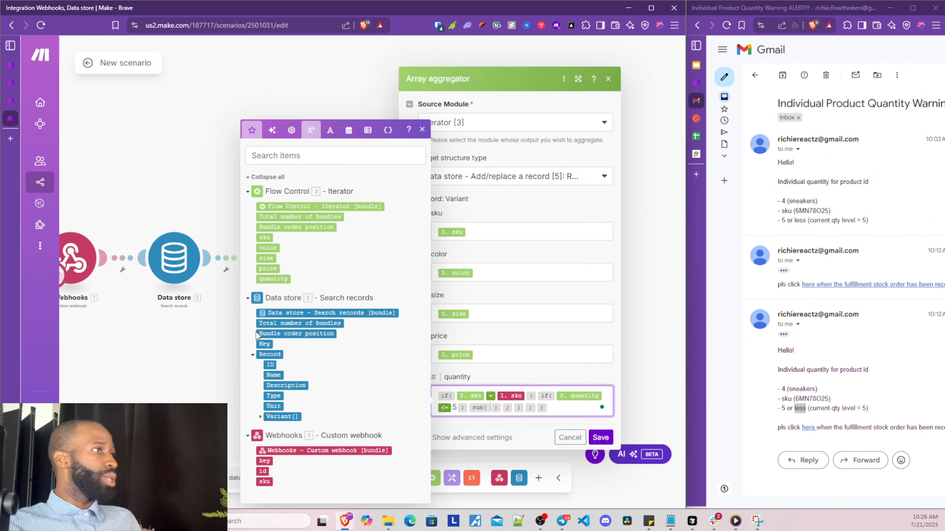
Fill the sum with Iterator 3. quantity and 50
{"action": "left_click", "coordinate": [252, 336]}
{"action": "left_click", "coordinate": [273, 278]}
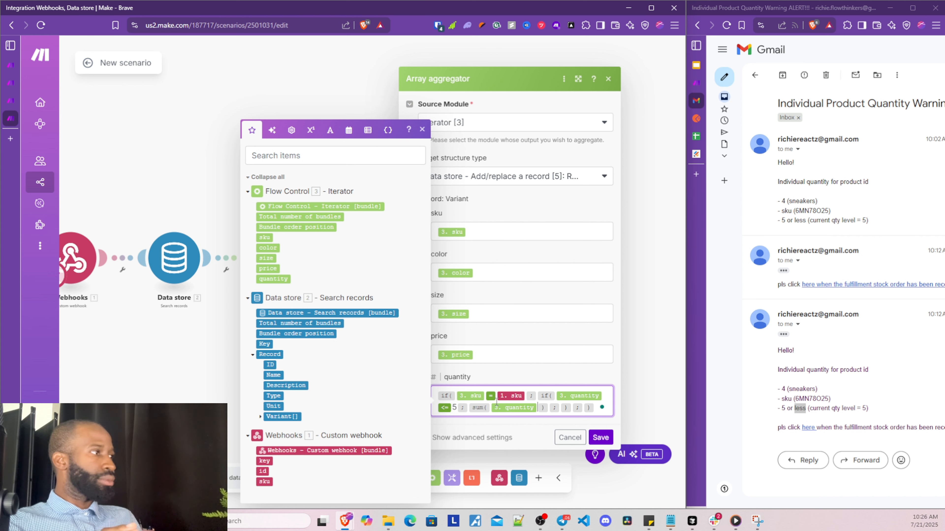
{"action": "type", "text": ";"}
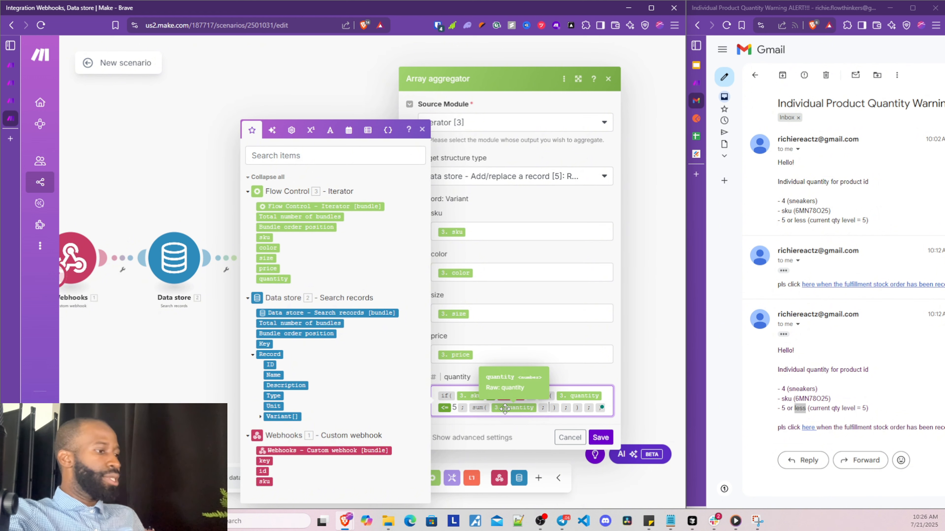
{"action": "type", "text": "50"}
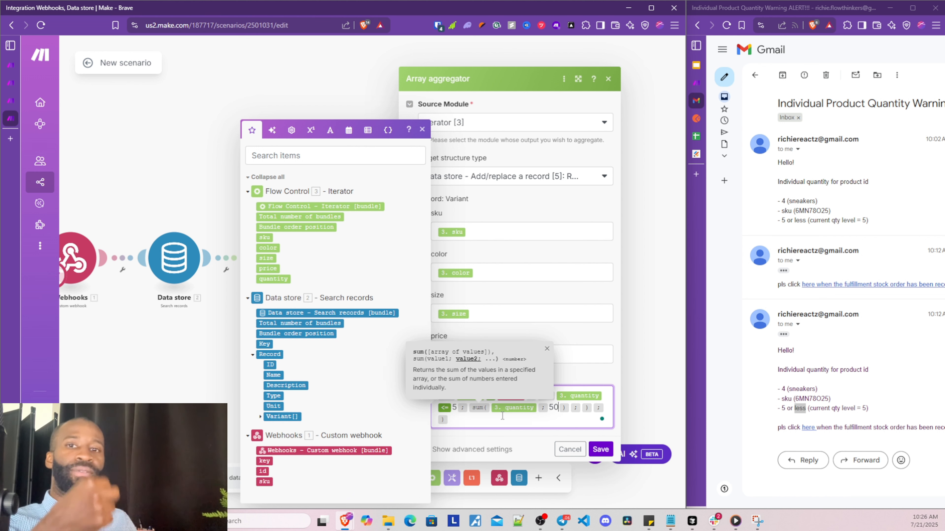
{"action": "left_click", "coordinate": [502, 416]}
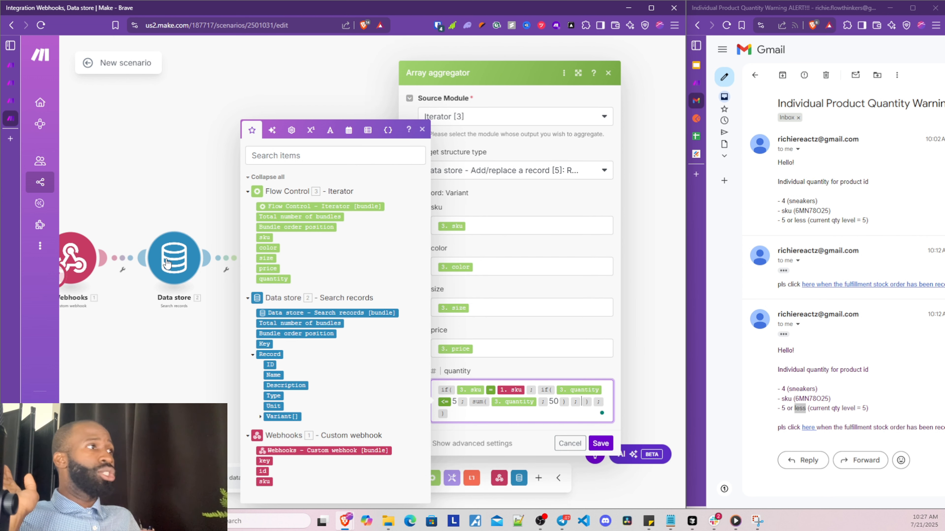
Use the plain Iterator 3. quantity in both else branches and save the formula
{"action": "left_click", "coordinate": [270, 279]}
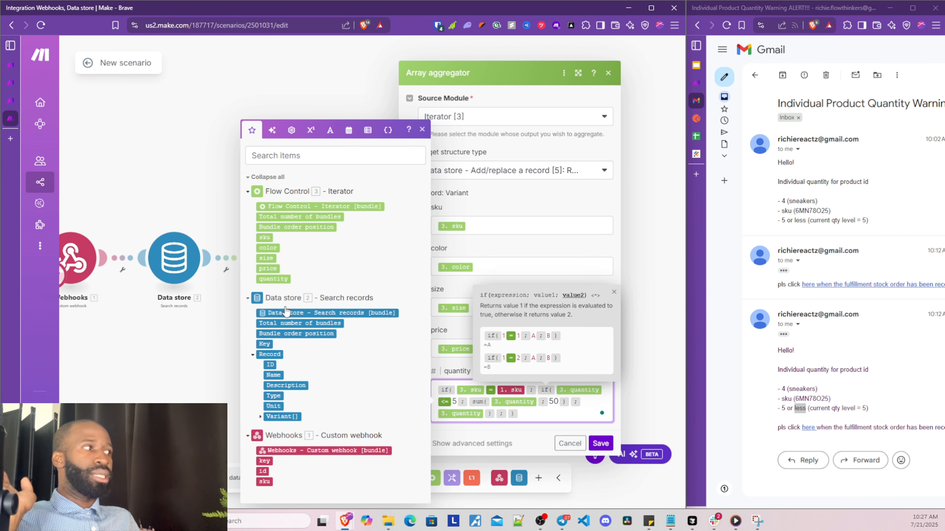
{"action": "left_click", "coordinate": [486, 416]}
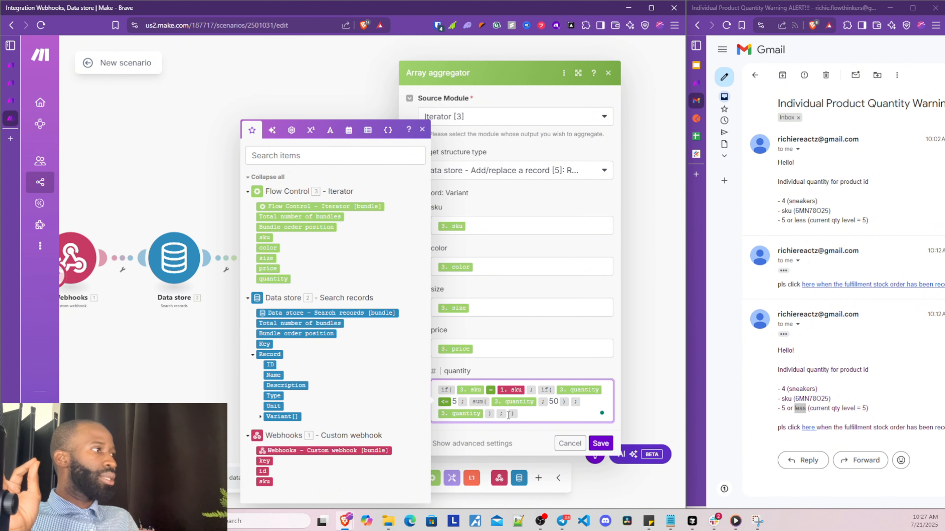
{"action": "left_click", "coordinate": [272, 278]}
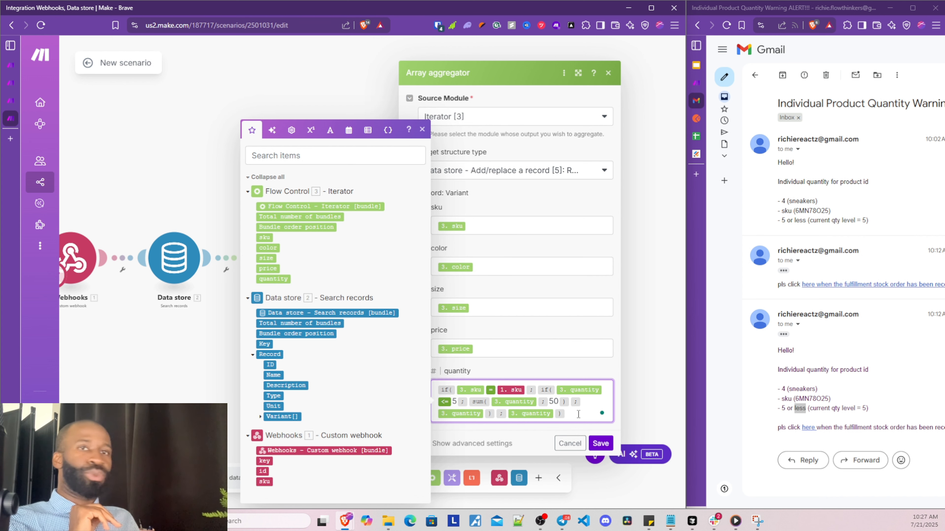
{"action": "left_click", "coordinate": [600, 449]}
Reopen the Array aggregator settings to review the finished quantity formula
{"action": "left_click", "coordinate": [377, 259]}
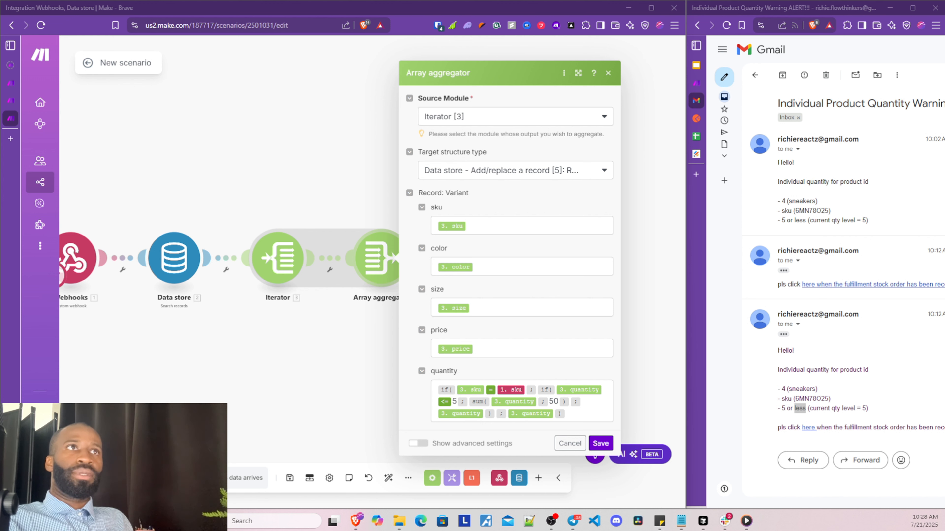
{"action": "left_click", "coordinate": [393, 263]}
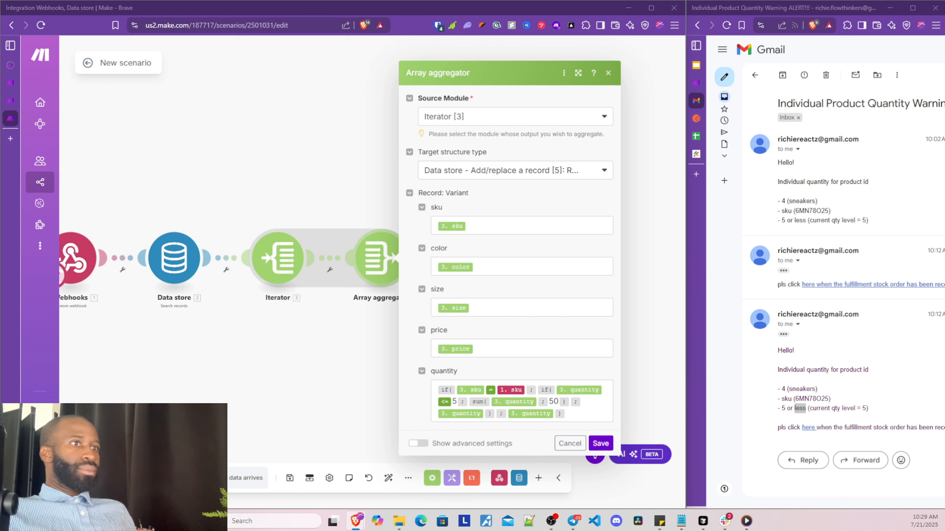
Bring up the IF decision diagram screenshot and size it beside the aggregator settings
{"action": "key", "text": "super+shift+s"}
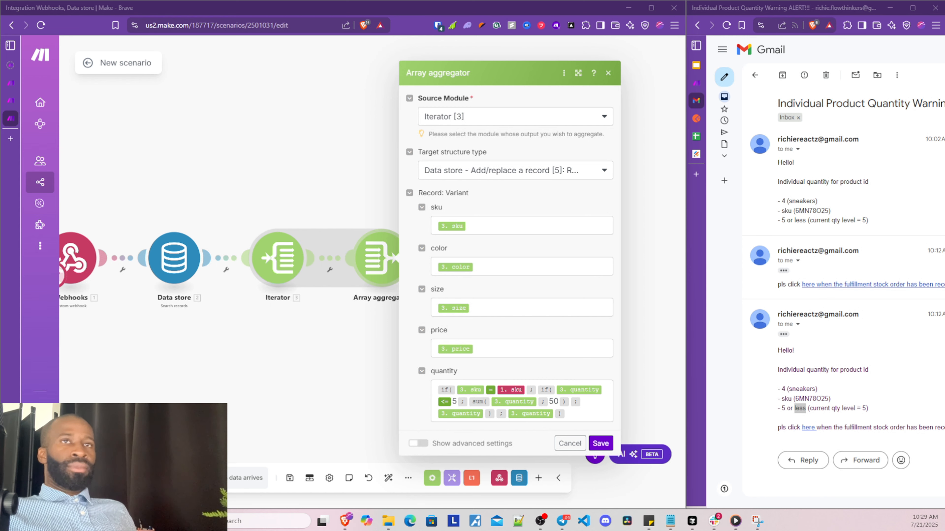
{"action": "left_click_drag", "start_coordinate": [0, 156], "coordinate": [571, 80]}
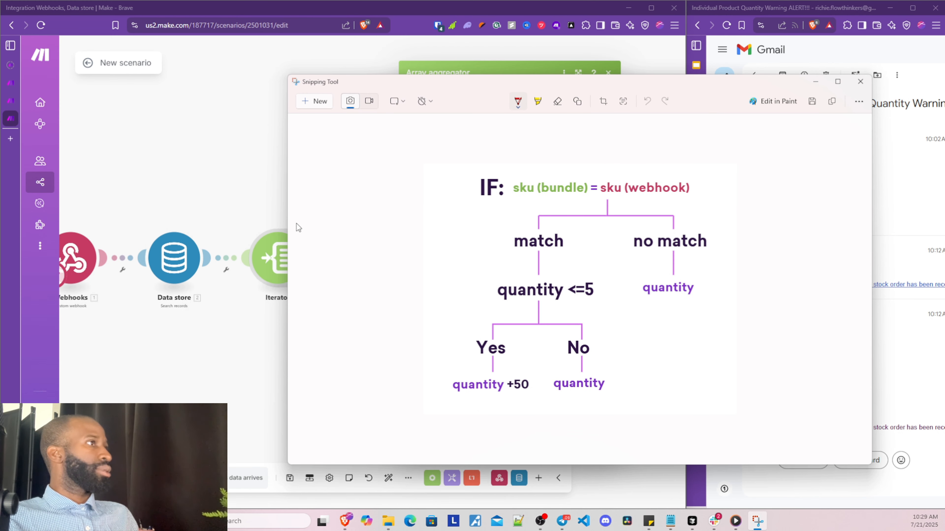
{"action": "left_click_drag", "start_coordinate": [455, 80], "coordinate": [259, 86]}
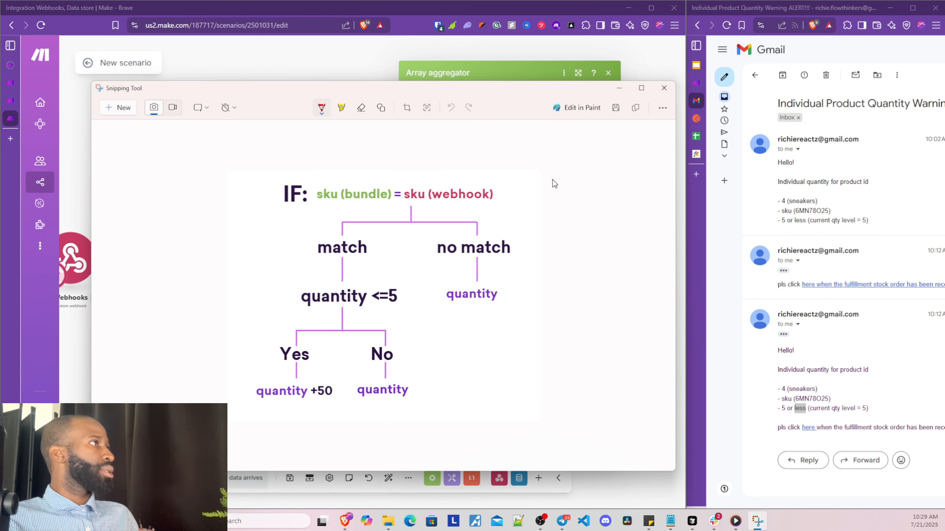
{"action": "left_click_drag", "start_coordinate": [460, 189], "coordinate": [394, 188]}
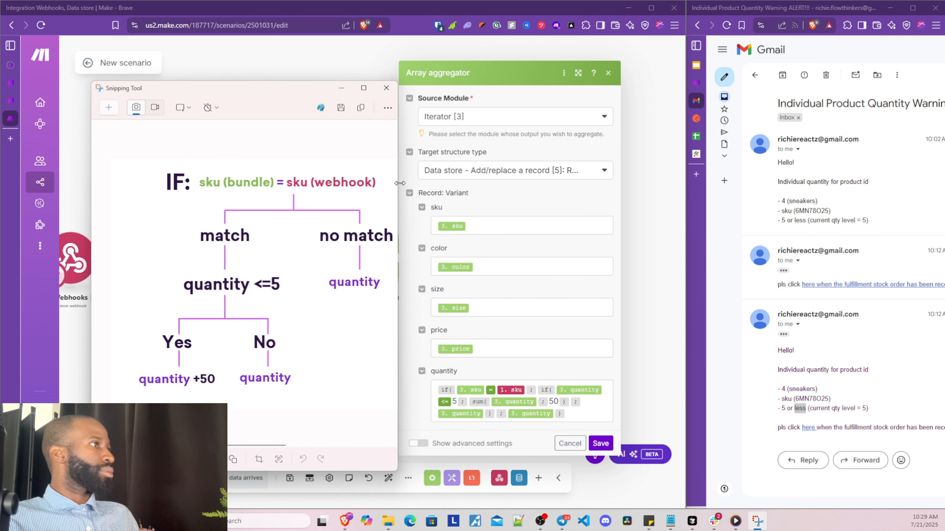
{"action": "left_click_drag", "start_coordinate": [306, 90], "coordinate": [277, 69]}
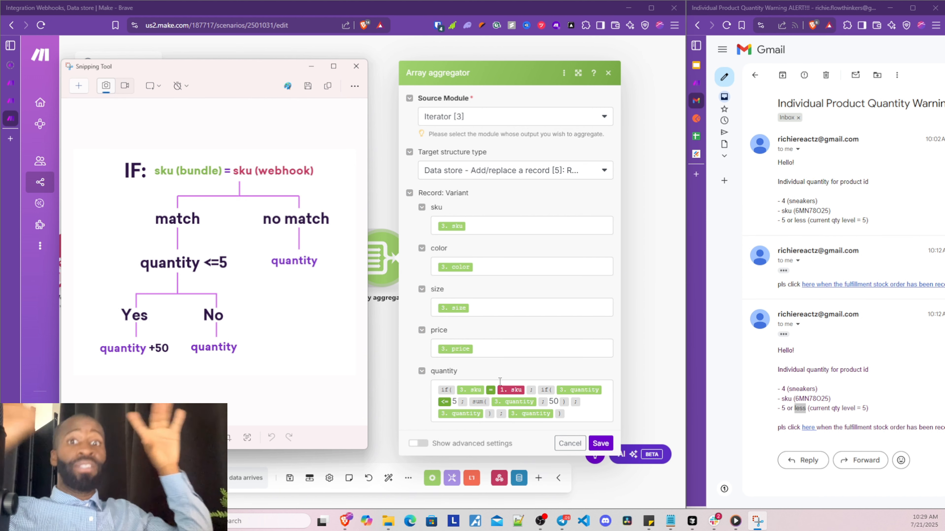
{"action": "left_click", "coordinate": [527, 390]}
{"action": "left_click", "coordinate": [527, 390]}
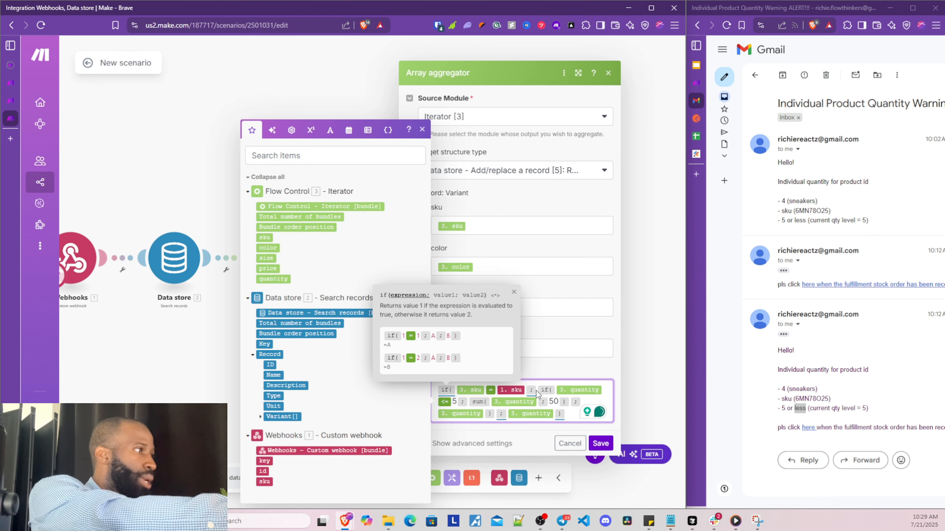
{"action": "left_click_drag", "start_coordinate": [444, 394], "coordinate": [534, 388]}
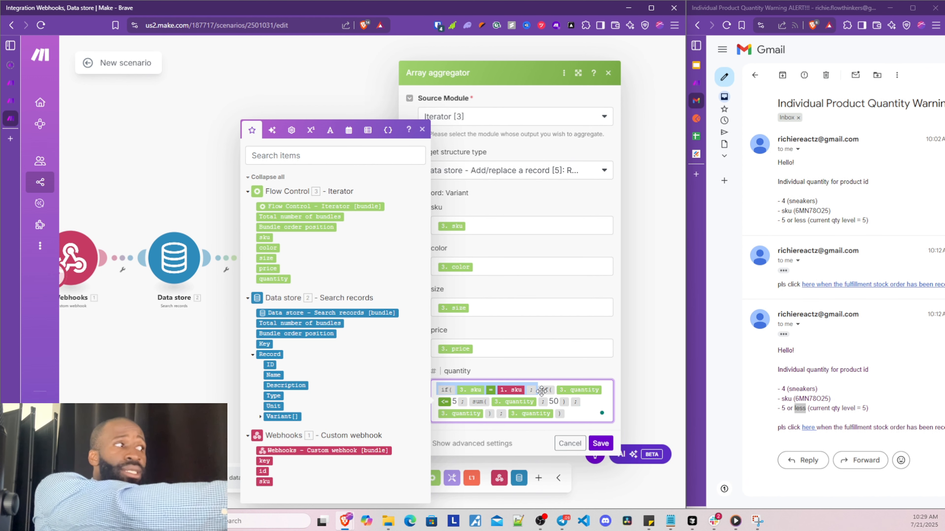
{"action": "left_click_drag", "start_coordinate": [537, 387], "coordinate": [505, 420]}
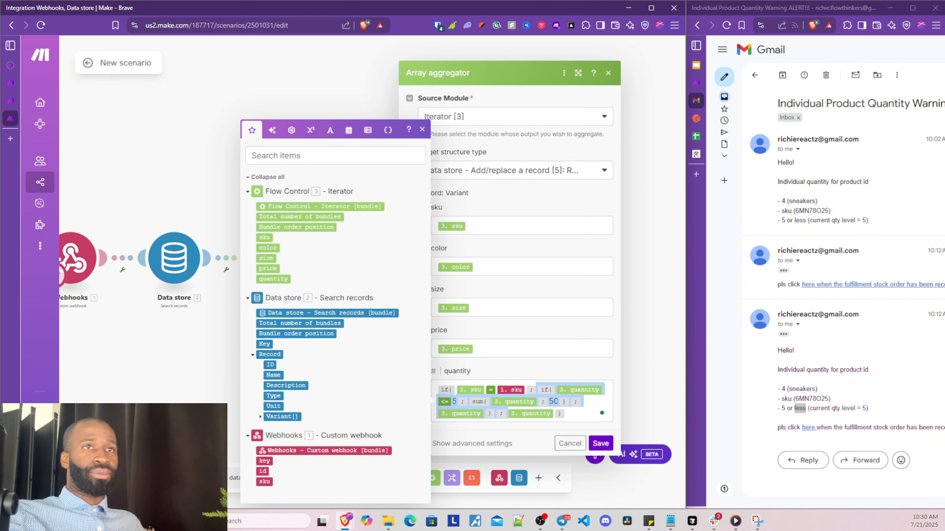
{"action": "key", "text": "alt+Tab"}
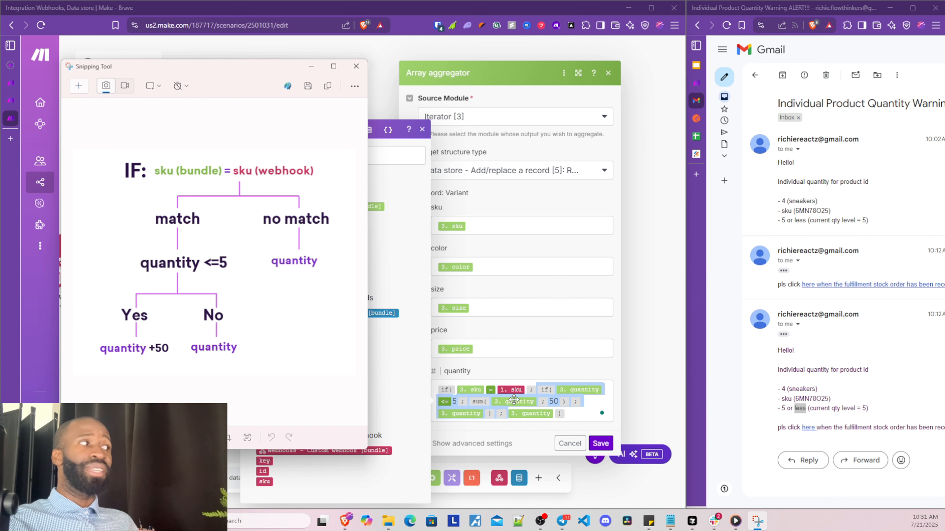
Bring the Make editor in front of the diagram, showing the aggregator's quantity formula again
{"action": "left_click", "coordinate": [513, 431]}
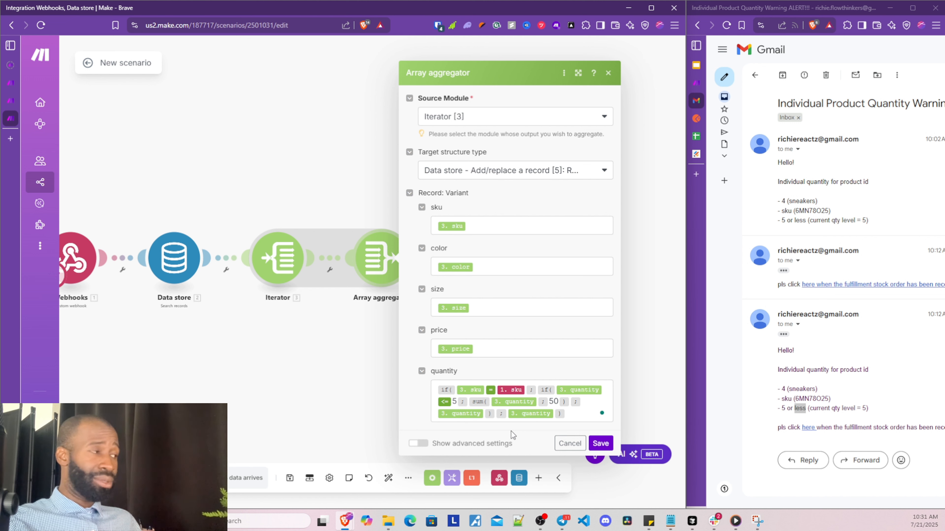
Save the aggregator and open the Data store (5) Add/replace a record settings
{"action": "left_click", "coordinate": [599, 443]}
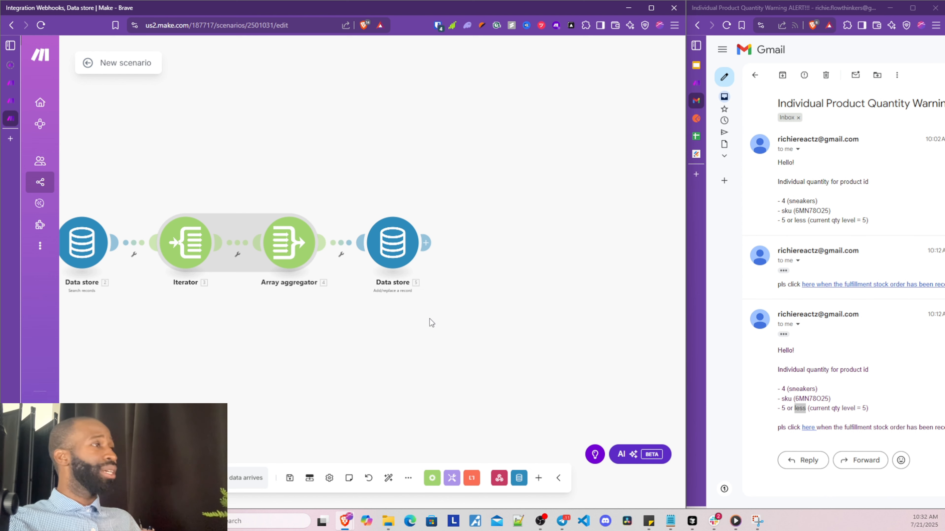
{"action": "left_click", "coordinate": [386, 259]}
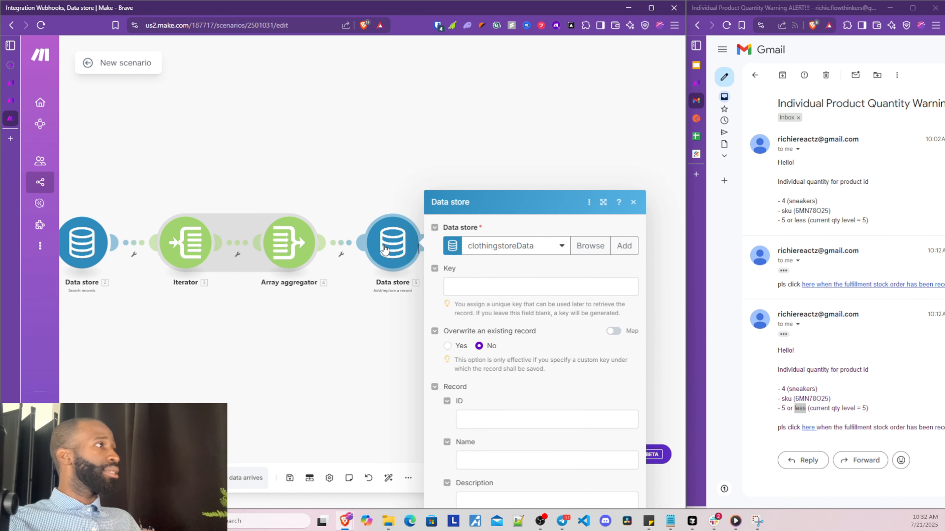
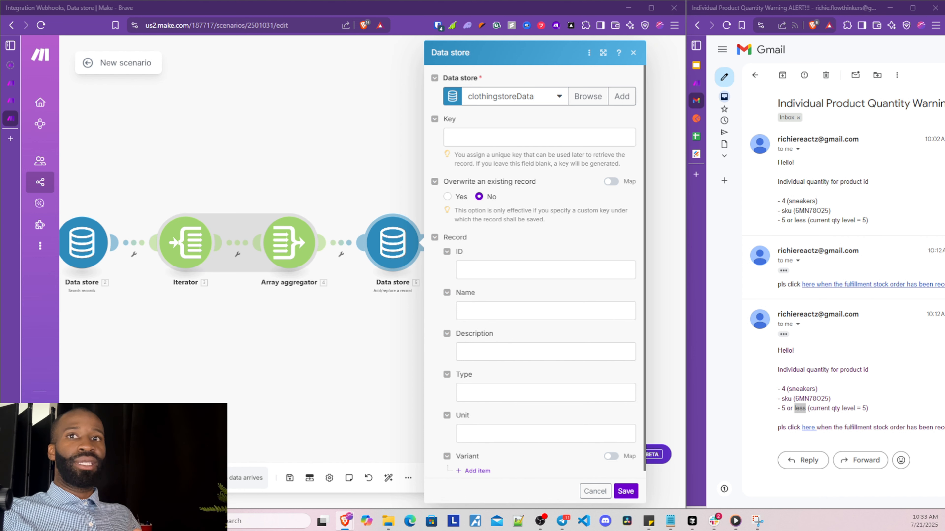
Map 2. Key into the record Key field and set Overwrite an existing record to Yes
{"action": "left_click", "coordinate": [509, 136]}
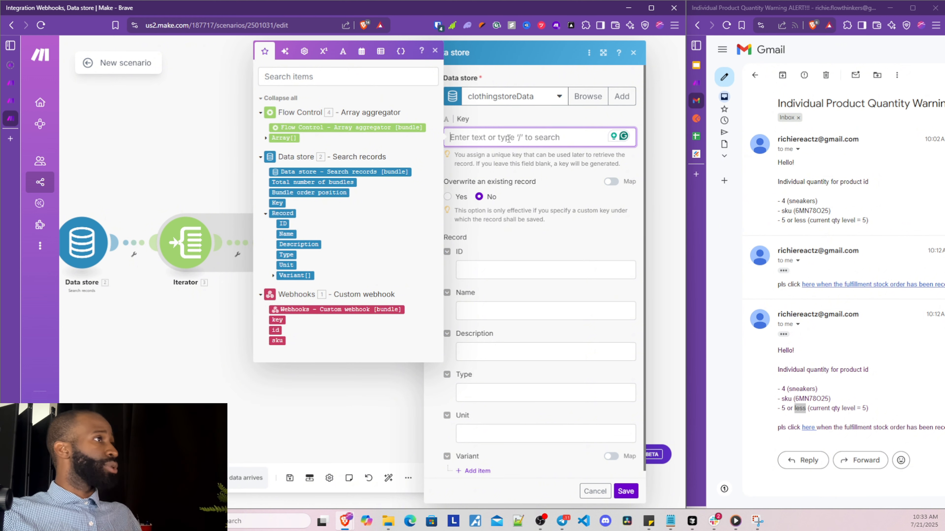
{"action": "left_click", "coordinate": [282, 204]}
{"action": "left_click", "coordinate": [559, 194]}
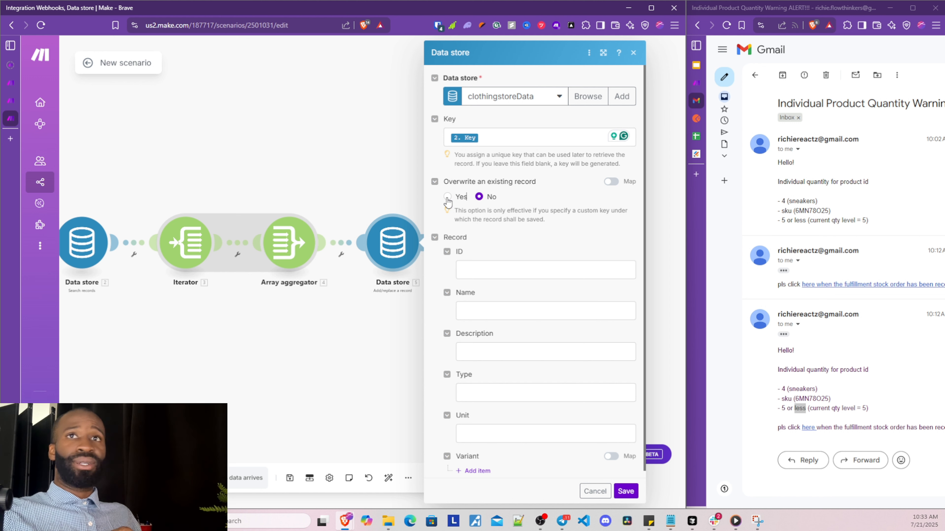
{"action": "left_click", "coordinate": [448, 197]}
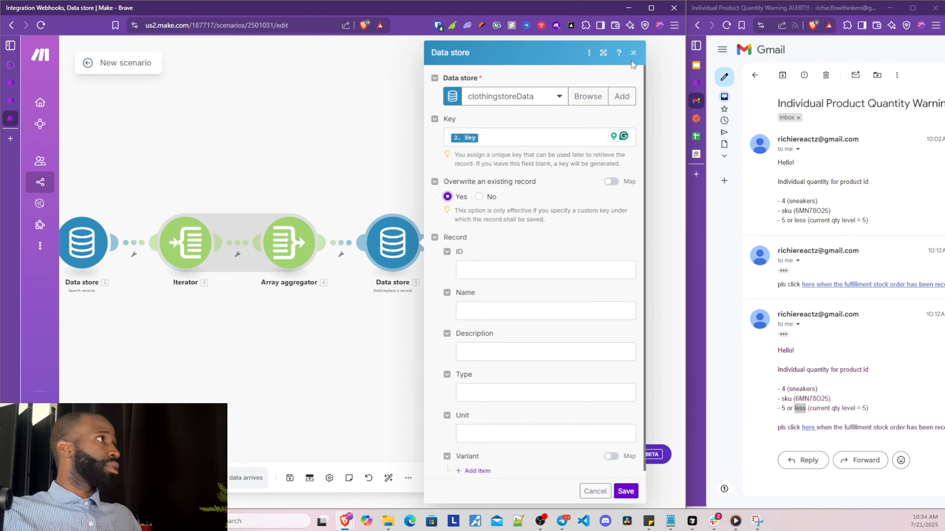
{"action": "left_click", "coordinate": [633, 54]}
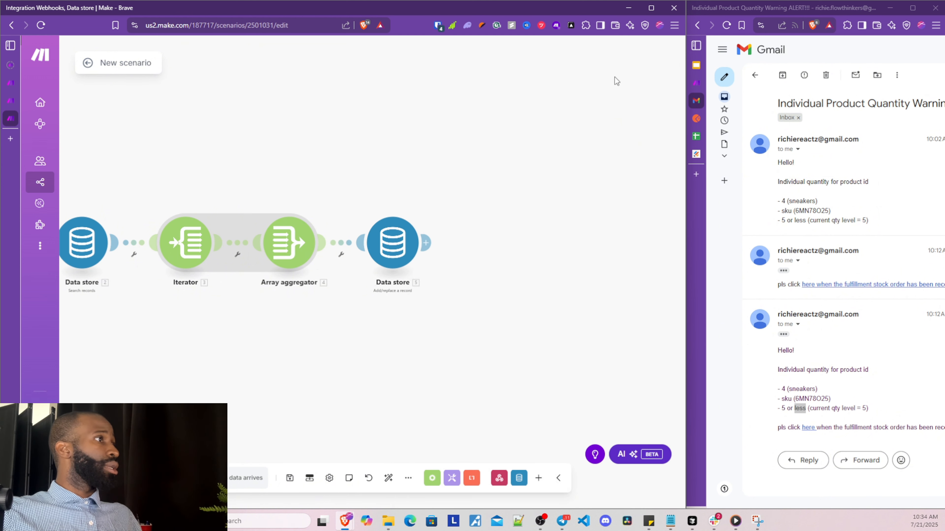
Delete the add/replace record module and add a Data store Update a record module in its place
{"action": "right_click", "coordinate": [399, 249]}
{"action": "left_click", "coordinate": [436, 365]}
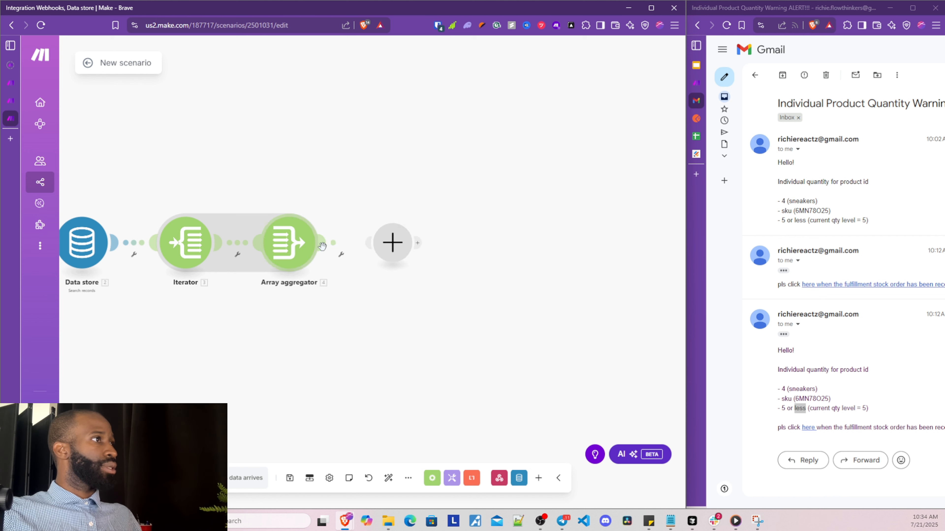
{"action": "left_click", "coordinate": [393, 243]}
{"action": "left_click", "coordinate": [490, 188]}
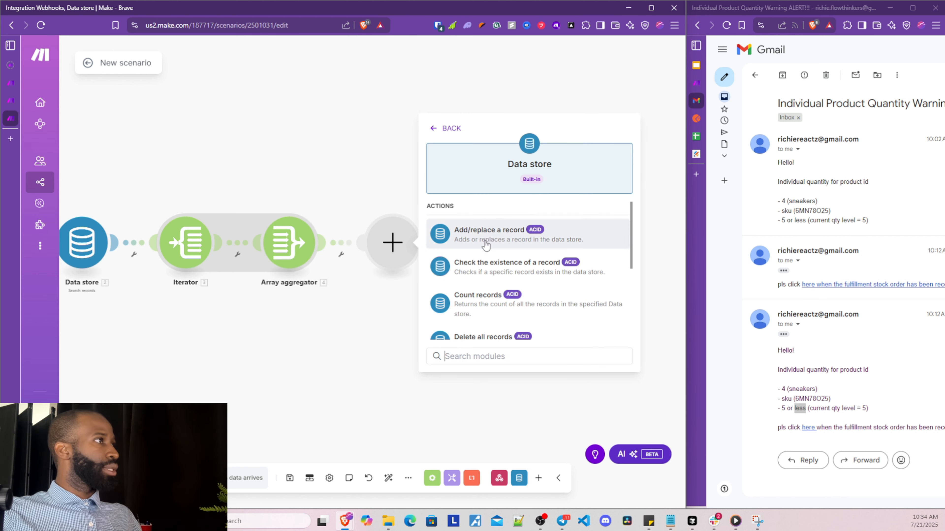
{"action": "scroll", "coordinate": [492, 261], "scroll_direction": "down", "scroll_amount": 2}
{"action": "scroll", "coordinate": [495, 249], "scroll_direction": "up", "scroll_amount": 2}
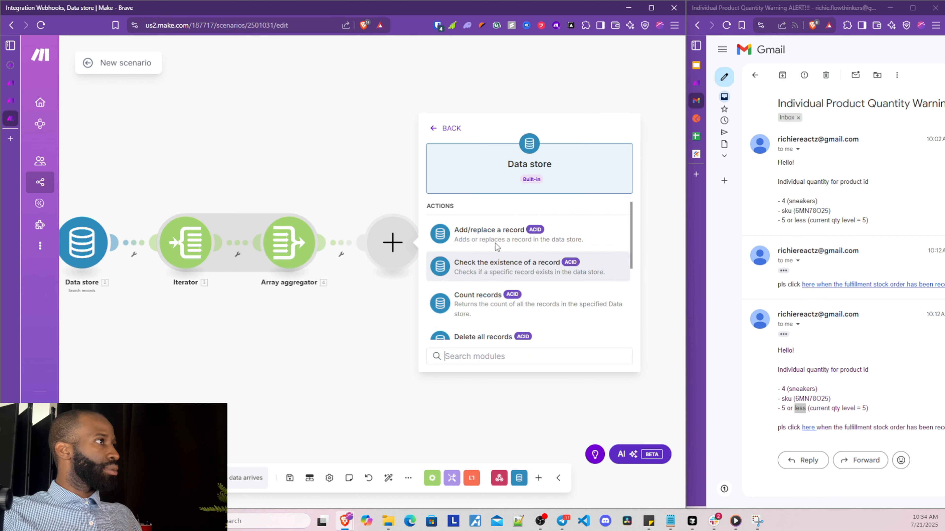
{"action": "scroll", "coordinate": [495, 243], "scroll_direction": "down", "scroll_amount": 3}
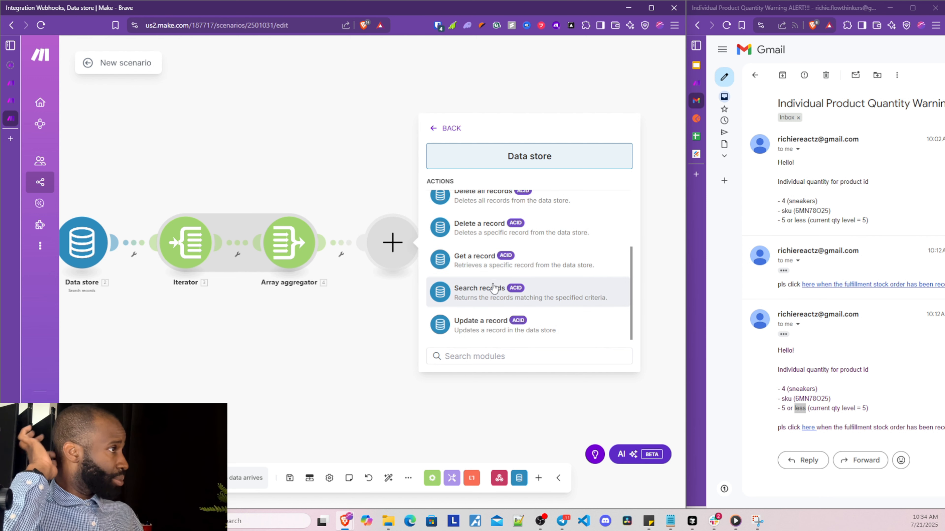
{"action": "left_click", "coordinate": [491, 320]}
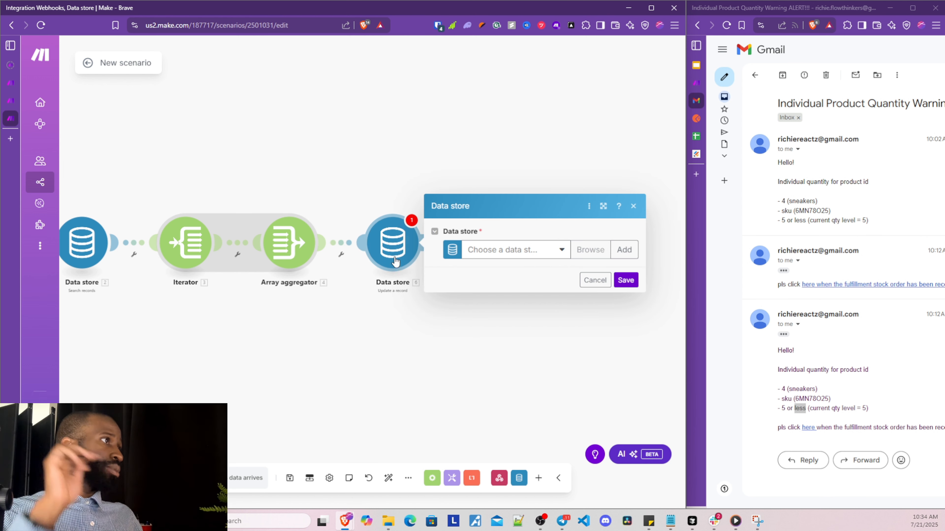
Delete the stray empty module that appeared after the data store step
{"action": "left_click", "coordinate": [289, 242]}
{"action": "left_click", "coordinate": [400, 208]}
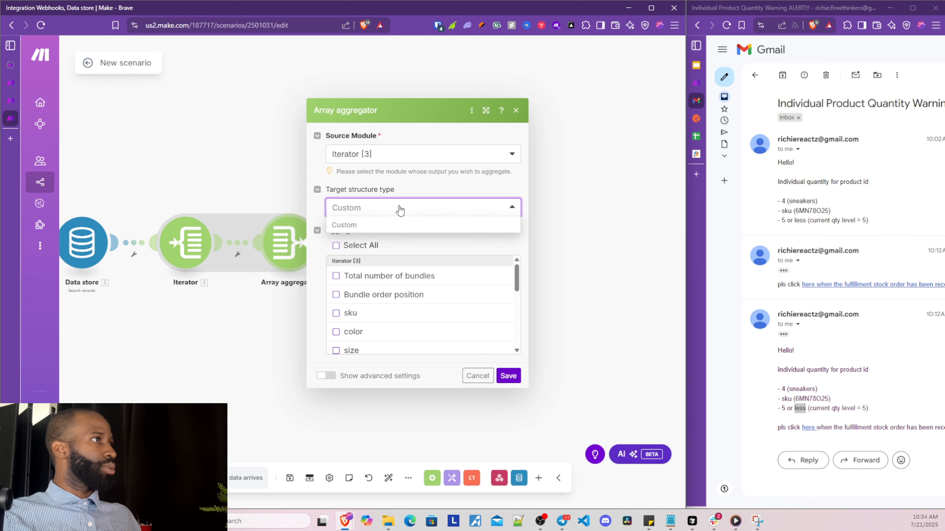
{"action": "left_click", "coordinate": [535, 247]}
{"action": "left_click", "coordinate": [427, 244]}
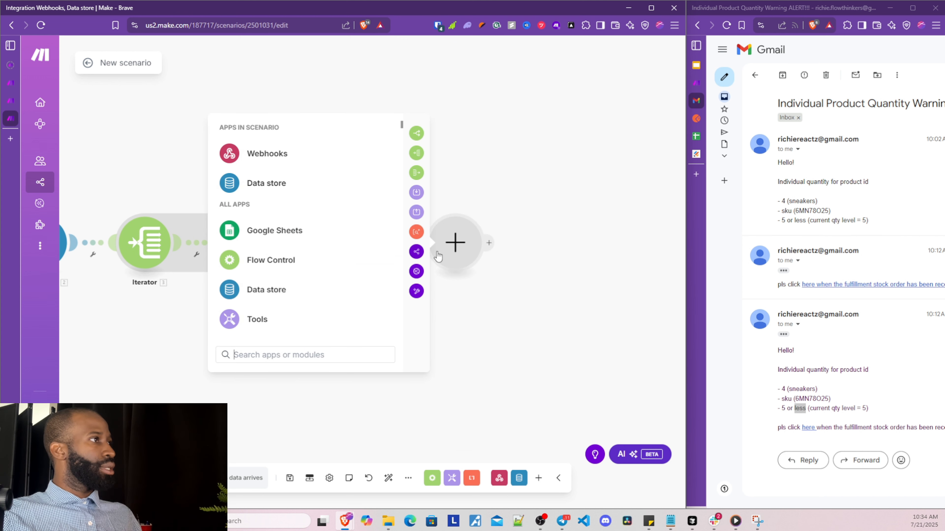
{"action": "right_click", "coordinate": [459, 246]}
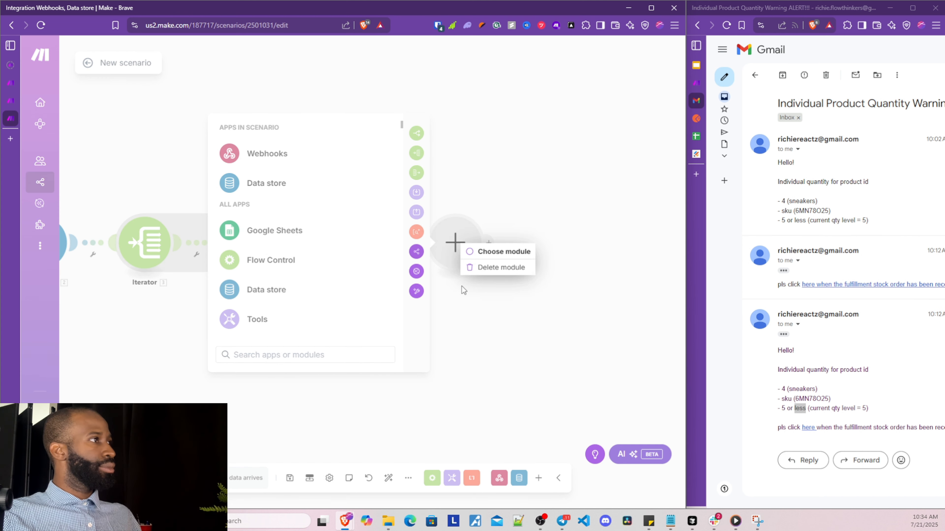
{"action": "left_click", "coordinate": [476, 269]}
Delete the remaining empty module and open the Update a record module's data store list
{"action": "left_click", "coordinate": [408, 244]}
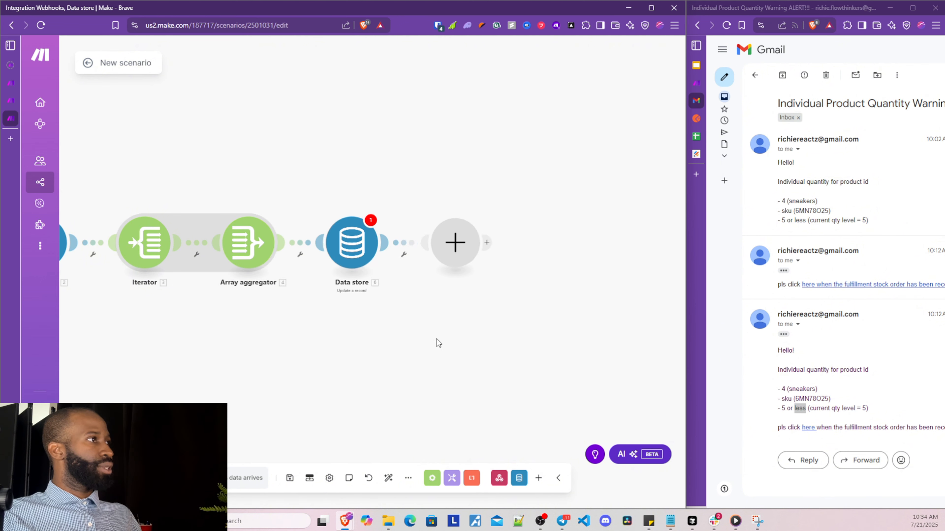
{"action": "right_click", "coordinate": [468, 232]}
{"action": "right_click", "coordinate": [466, 233]}
{"action": "right_click", "coordinate": [461, 241]}
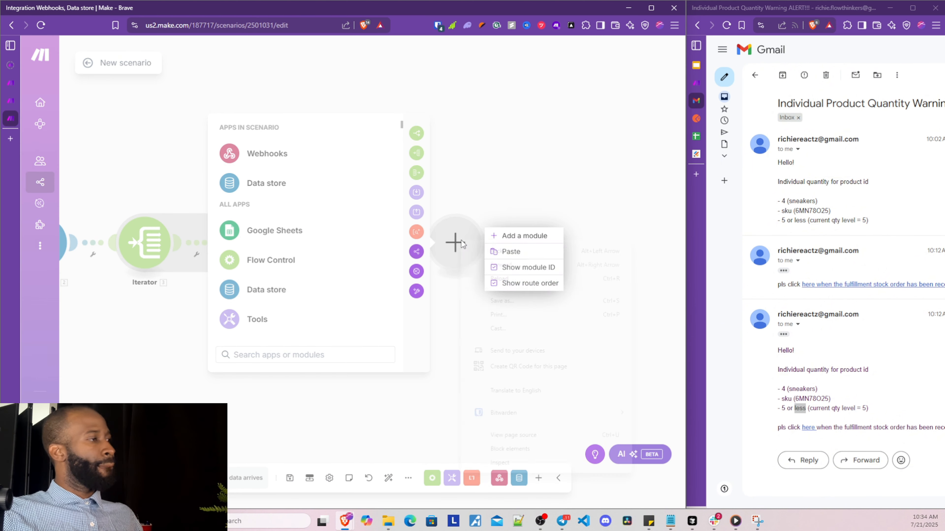
{"action": "right_click", "coordinate": [460, 243]}
{"action": "left_click", "coordinate": [484, 269]}
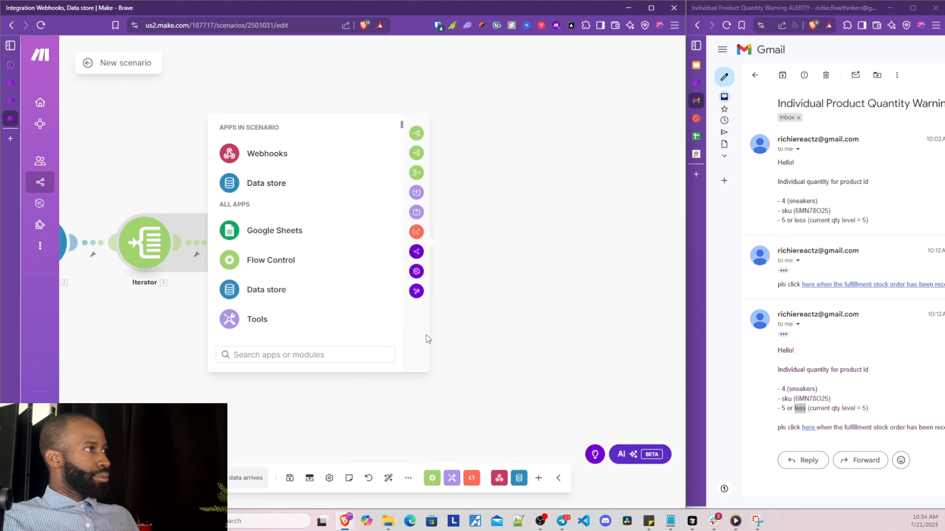
{"action": "left_click", "coordinate": [351, 243]}
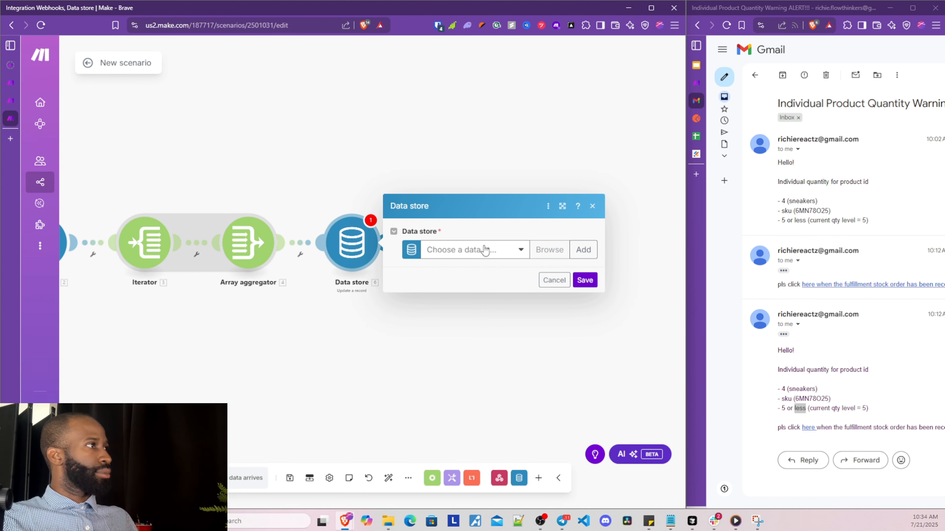
{"action": "left_click", "coordinate": [485, 250]}
Choose the clothingstoreData store, allow overwriting arrays, and map the search result's Key into Key
{"action": "left_click", "coordinate": [455, 270]}
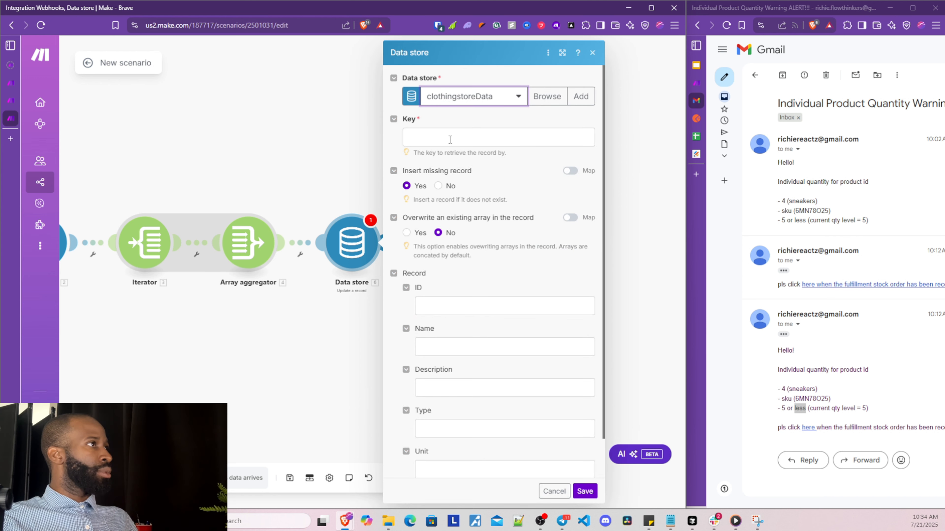
{"action": "left_click", "coordinate": [406, 233]}
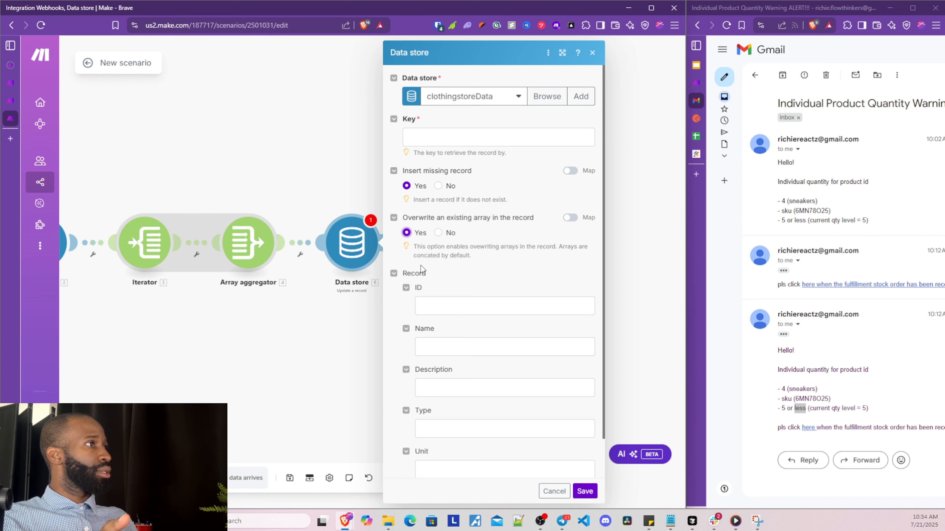
{"action": "left_click", "coordinate": [449, 134]}
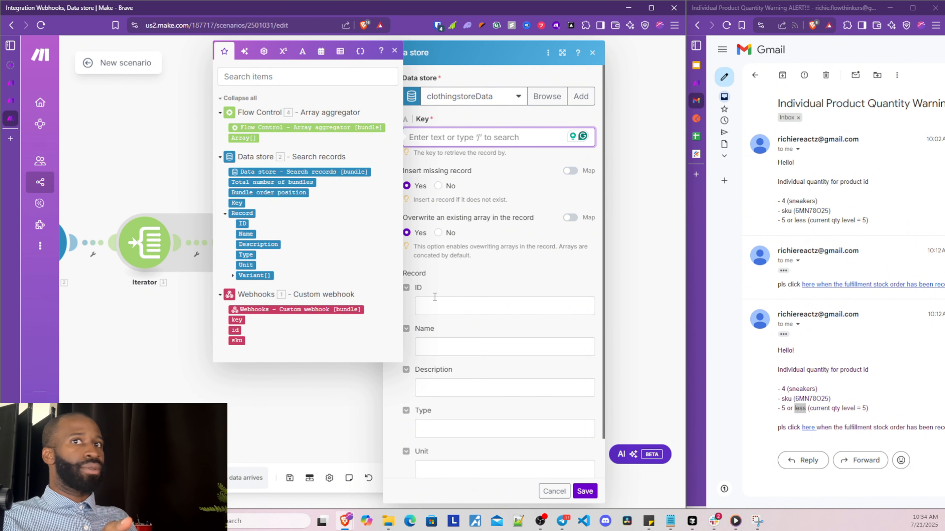
{"action": "scroll", "coordinate": [435, 297], "scroll_direction": "down", "scroll_amount": 1}
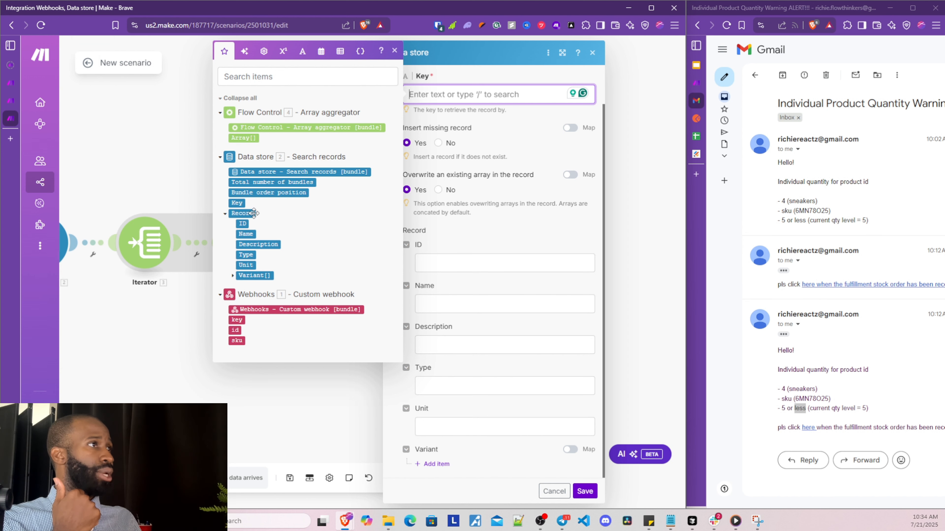
{"action": "left_click", "coordinate": [244, 223]}
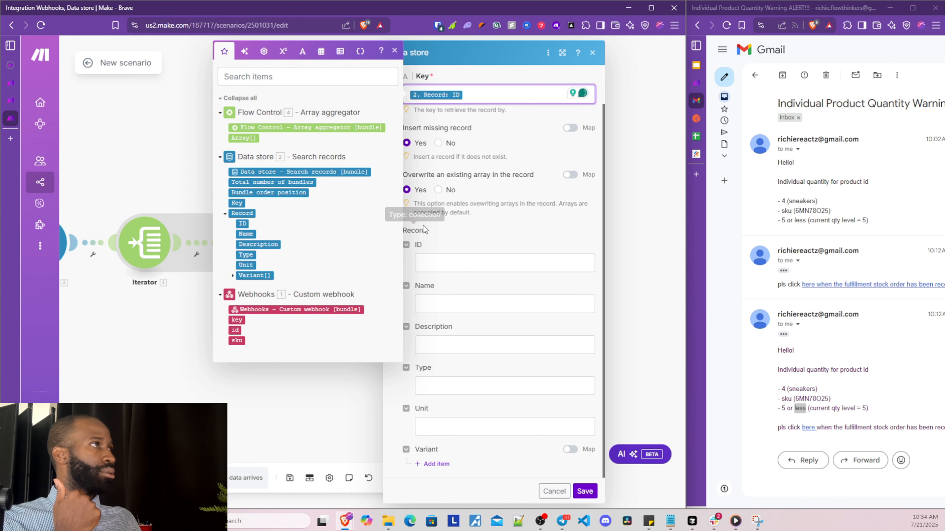
{"action": "key", "text": "BackSpace"}
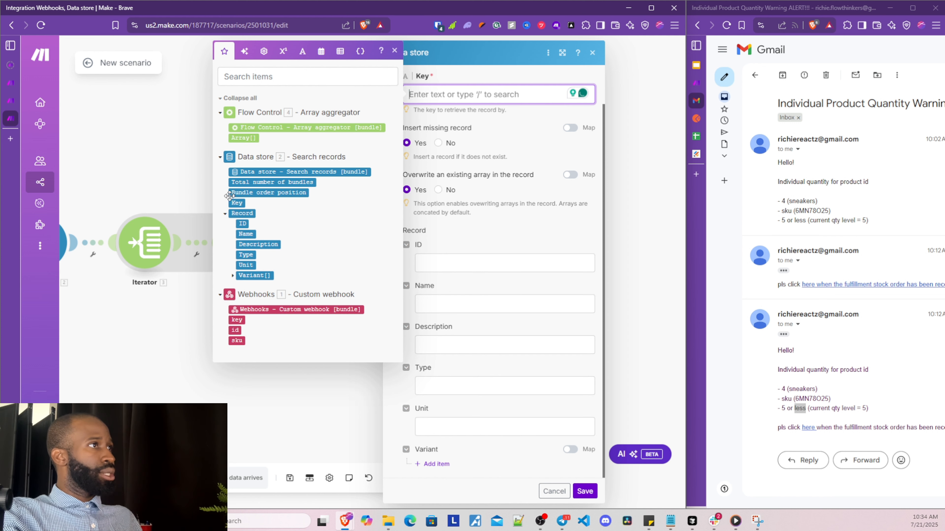
{"action": "left_click", "coordinate": [236, 203]}
Map the record's ID, Name, Description, Type and Unit into their matching fields
{"action": "left_click", "coordinate": [463, 273]}
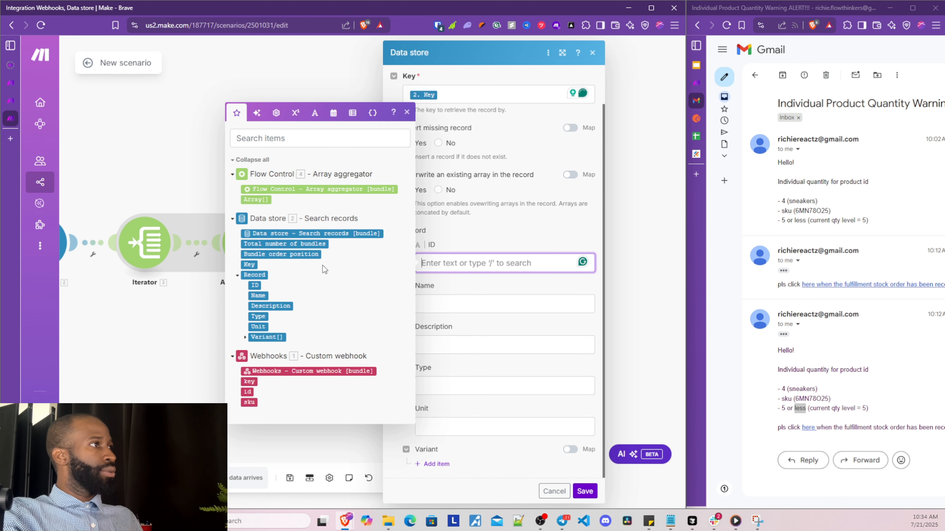
{"action": "left_click", "coordinate": [256, 282]}
{"action": "left_click", "coordinate": [417, 301]}
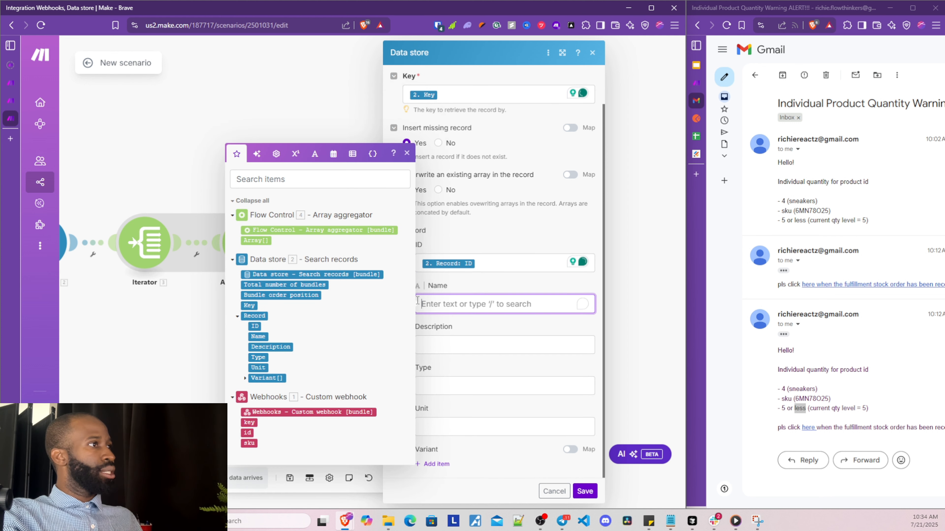
{"action": "left_click", "coordinate": [258, 337]}
{"action": "left_click", "coordinate": [418, 345]}
{"action": "left_click", "coordinate": [279, 386]}
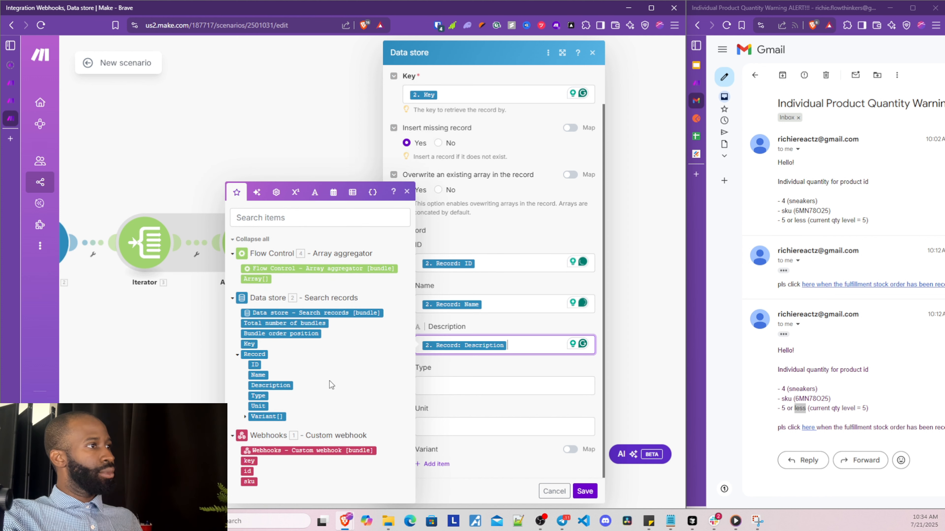
{"action": "left_click", "coordinate": [461, 386]}
{"action": "left_click", "coordinate": [258, 395]}
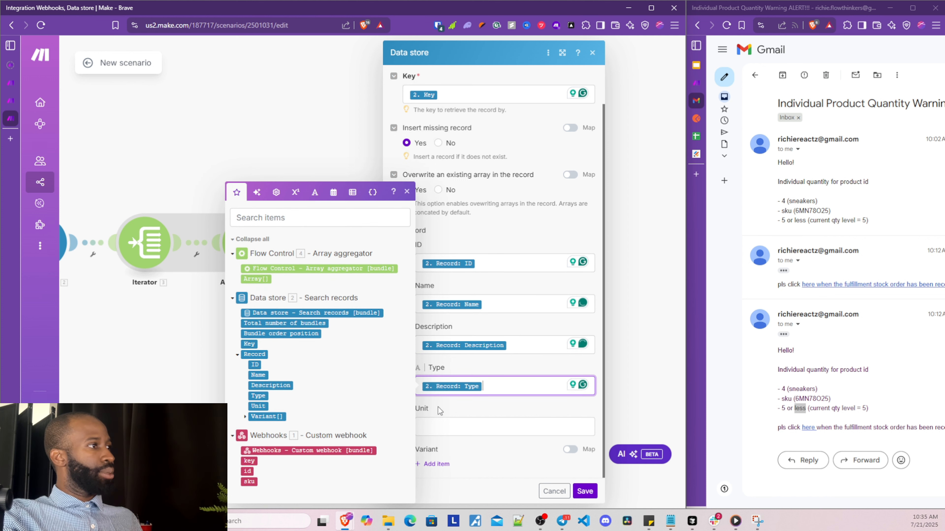
{"action": "left_click", "coordinate": [442, 424]}
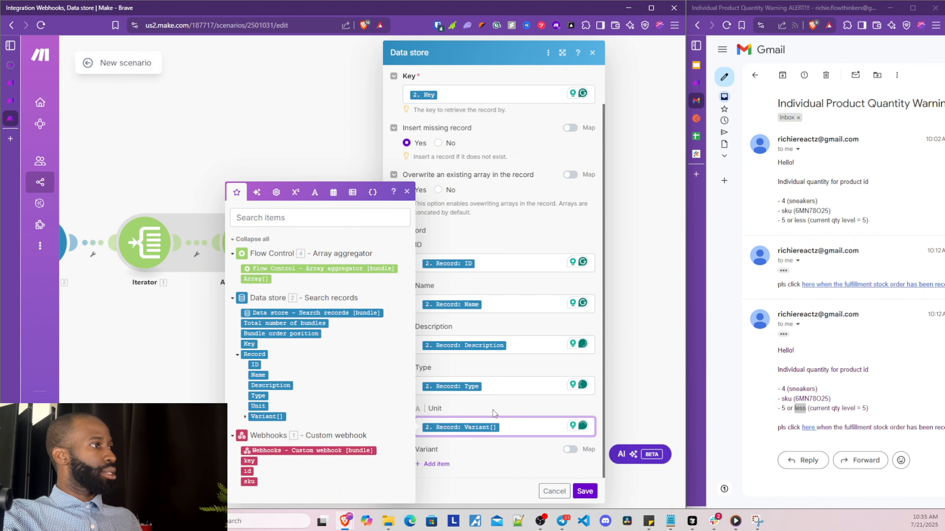
{"action": "left_click", "coordinate": [257, 406]}
Map the aggregator's 4. Array[] into Variant and save the Update a record settings
{"action": "left_click", "coordinate": [578, 449]}
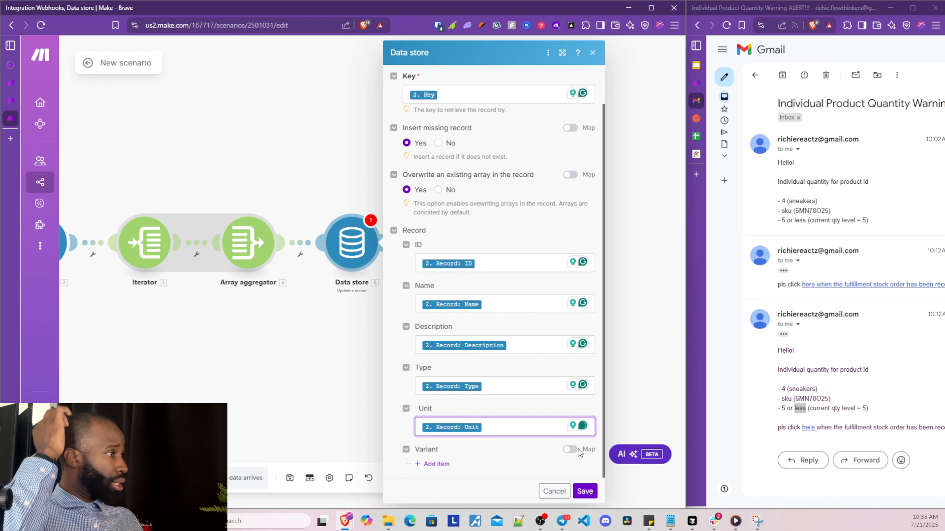
{"action": "left_click", "coordinate": [535, 455]}
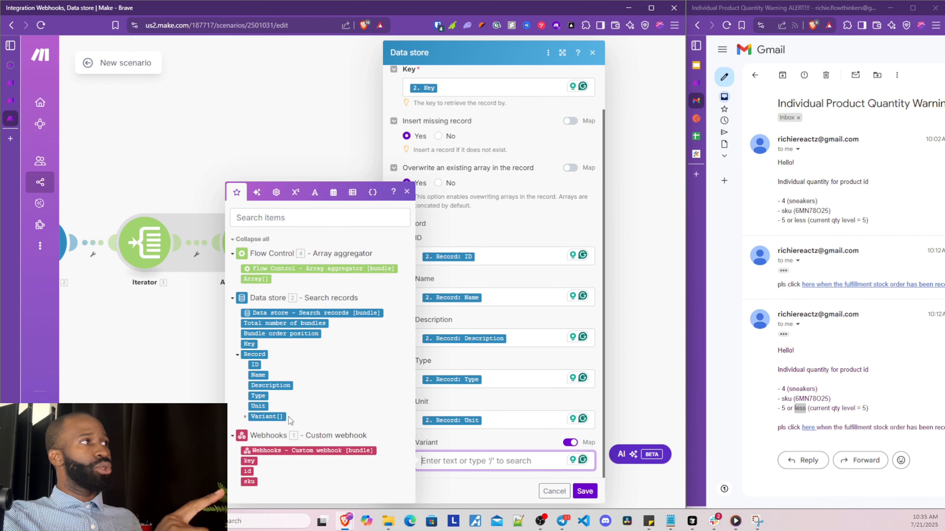
{"action": "left_click", "coordinate": [257, 278]}
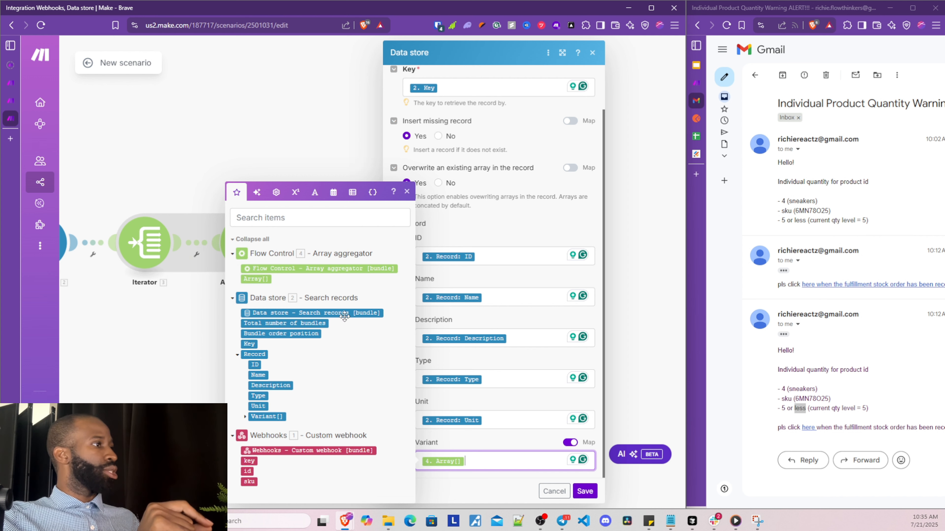
{"action": "left_click", "coordinate": [497, 438]}
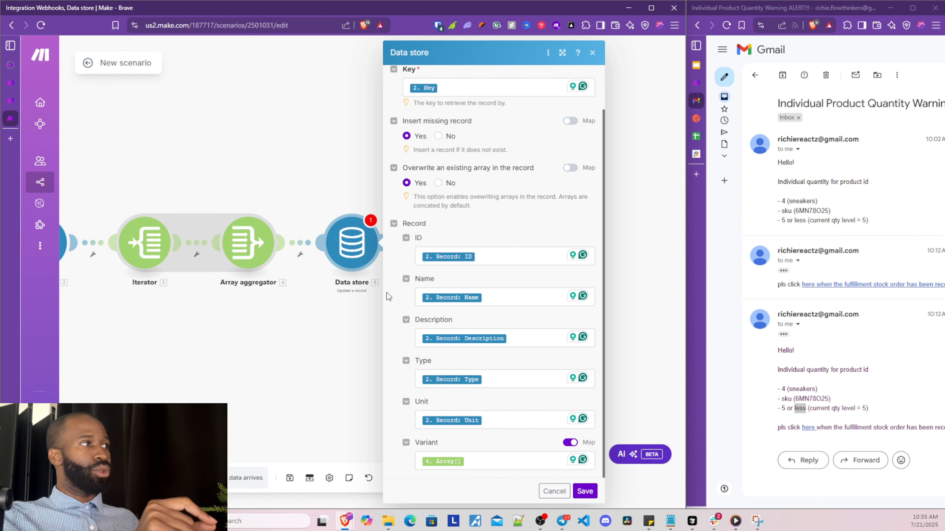
{"action": "scroll", "coordinate": [514, 238], "scroll_direction": "up", "scroll_amount": 2}
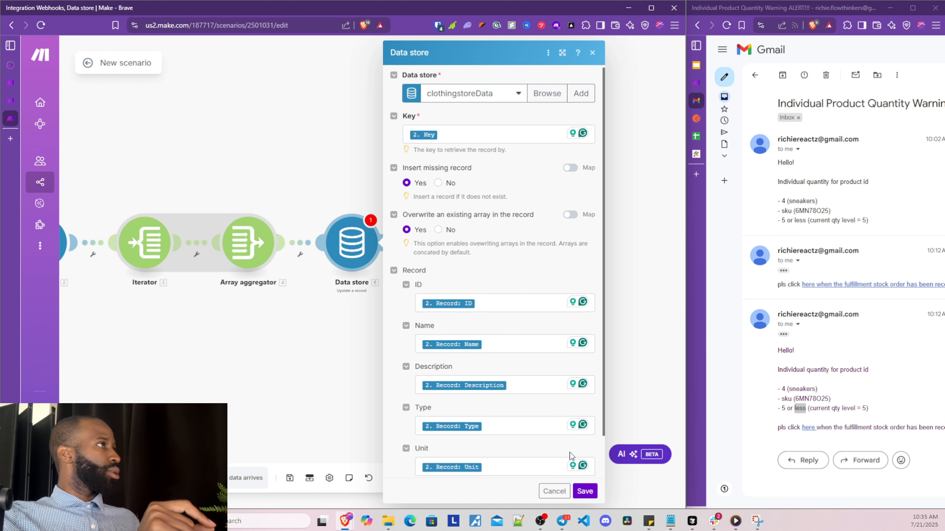
{"action": "scroll", "coordinate": [569, 453], "scroll_direction": "down", "scroll_amount": 2}
{"action": "left_click", "coordinate": [585, 492]}
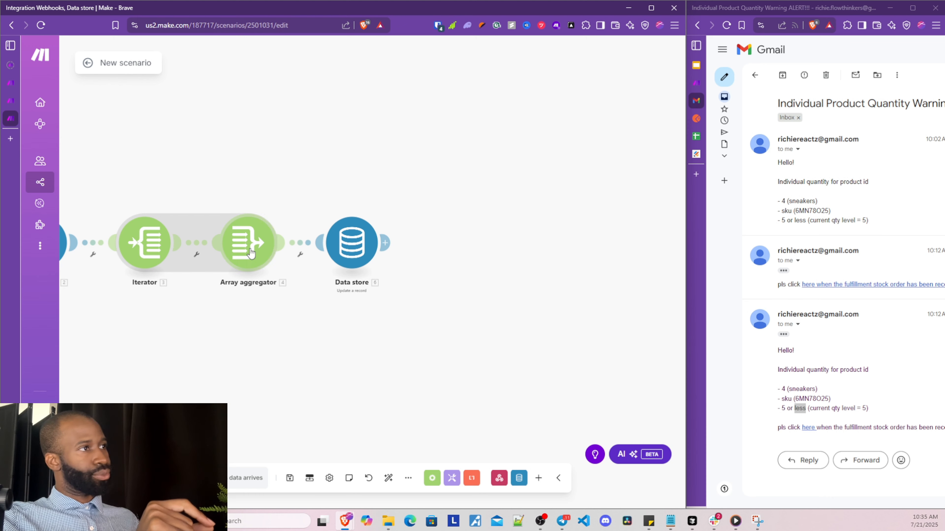
Set the Array aggregator's target structure to Data store - Update a record [6]: Record: Variant and save it
{"action": "left_click", "coordinate": [251, 252]}
{"action": "left_click", "coordinate": [352, 207]}
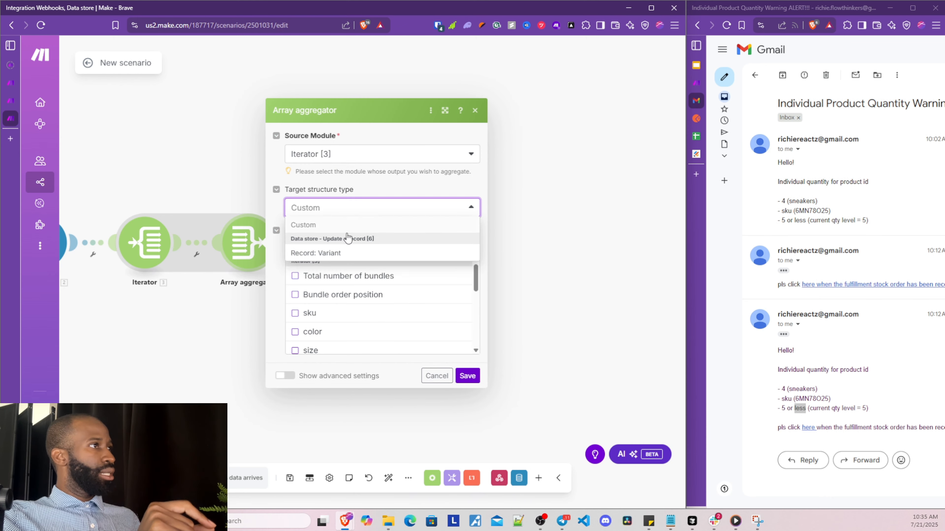
{"action": "left_click", "coordinate": [344, 260]}
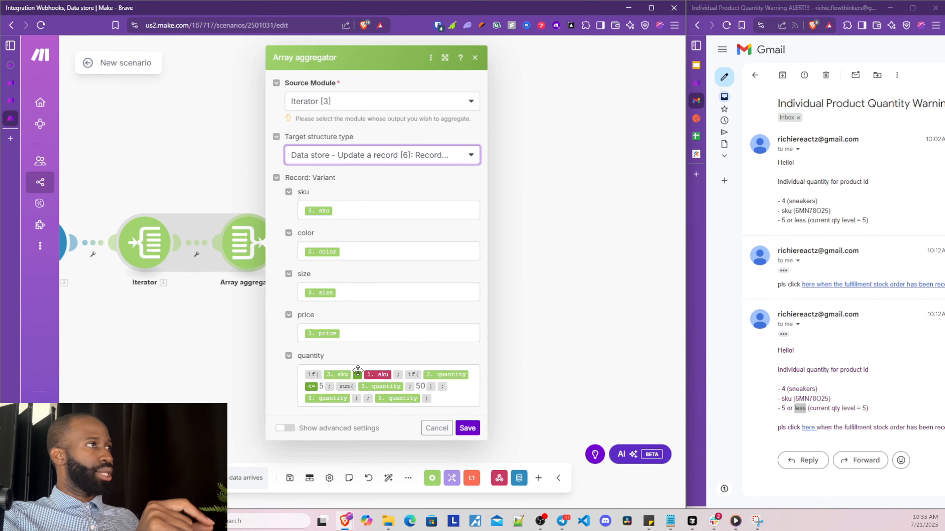
{"action": "left_click", "coordinate": [468, 429]}
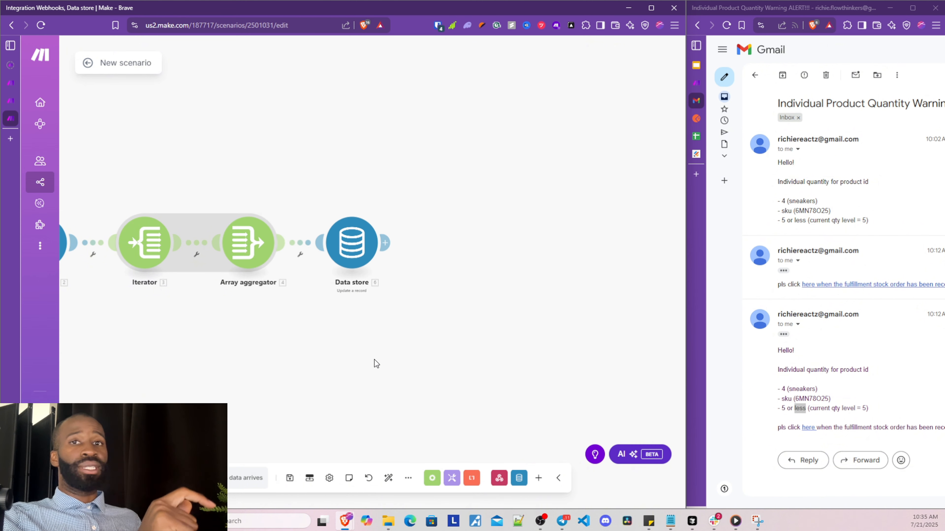
{"action": "left_click_drag", "start_coordinate": [344, 365], "coordinate": [505, 366]}
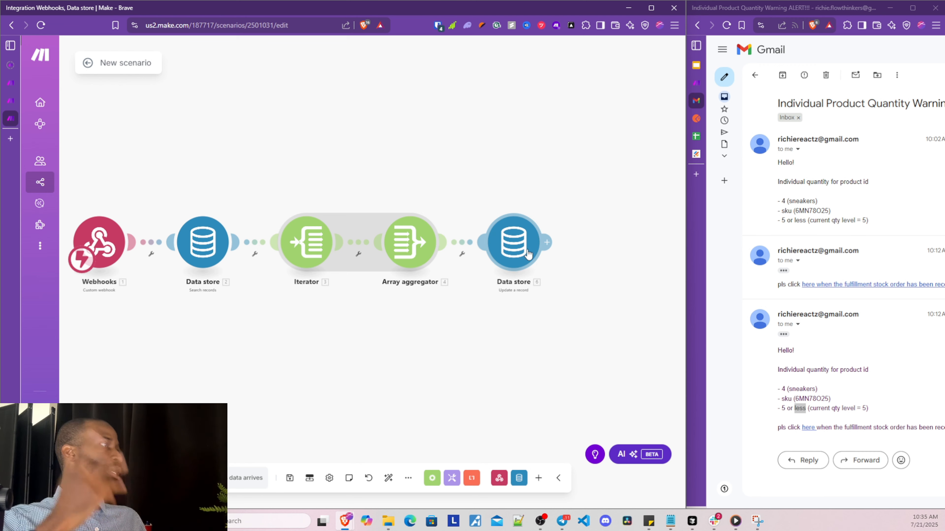
{"action": "left_click", "coordinate": [546, 243]}
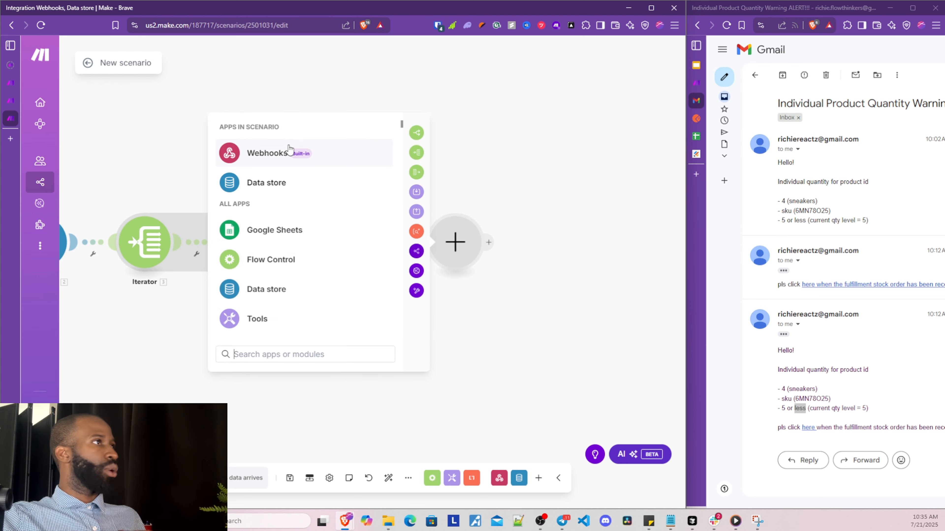
Add a Webhook response with status 200 and body 'Thank You! We have updated our records with the…'
{"action": "left_click", "coordinate": [291, 156]}
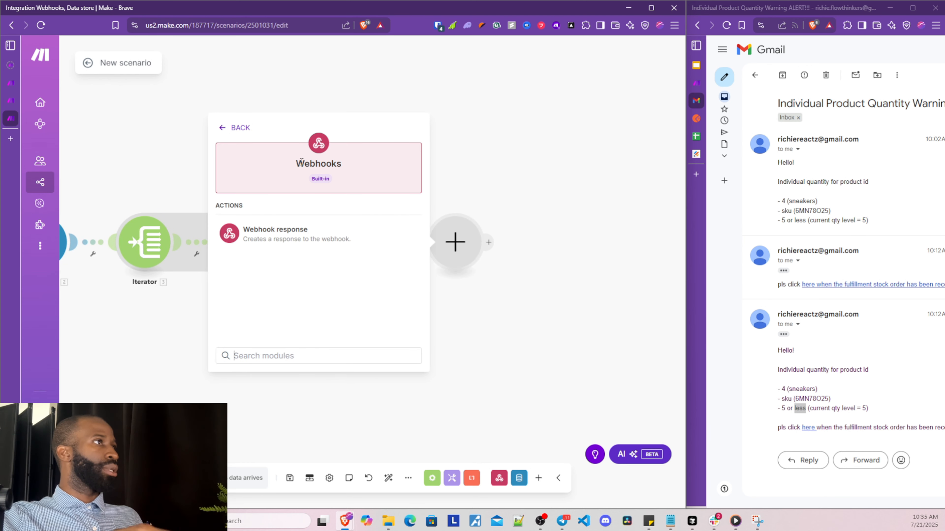
{"action": "left_click", "coordinate": [313, 240]}
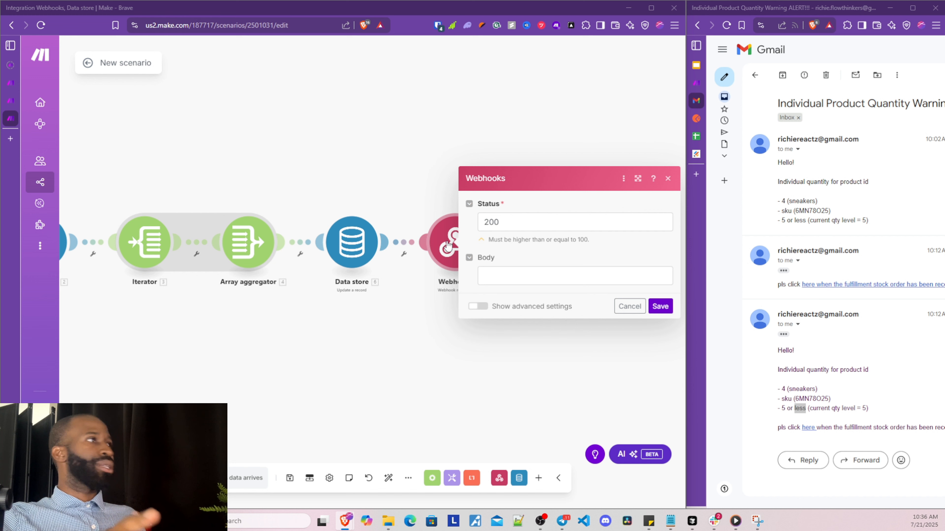
{"action": "left_click", "coordinate": [506, 276]}
{"action": "type", "text": "Thank"}
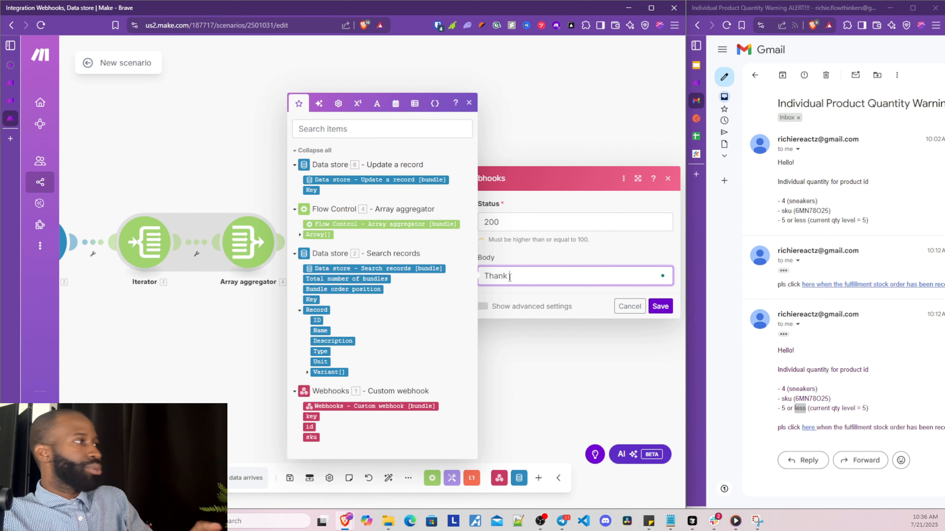
{"action": "type", "text": " You"}
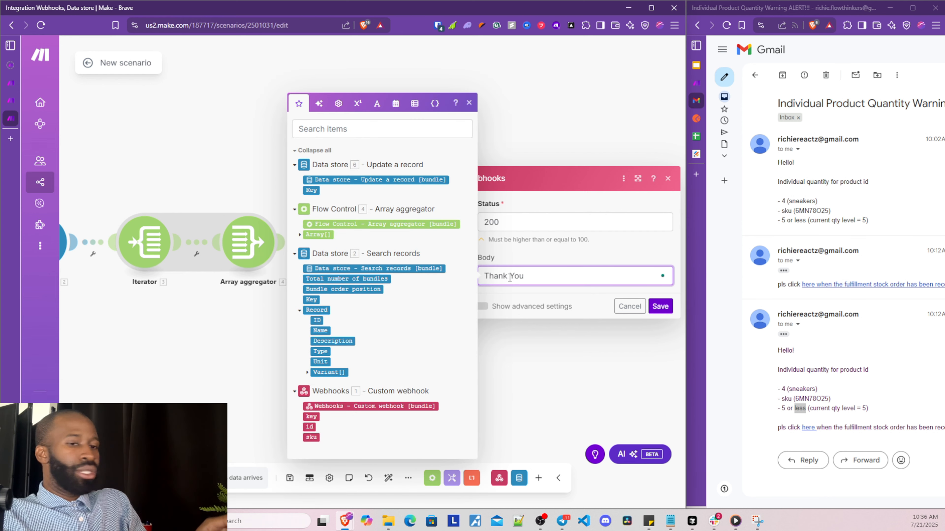
{"action": "type", "text": "!"}
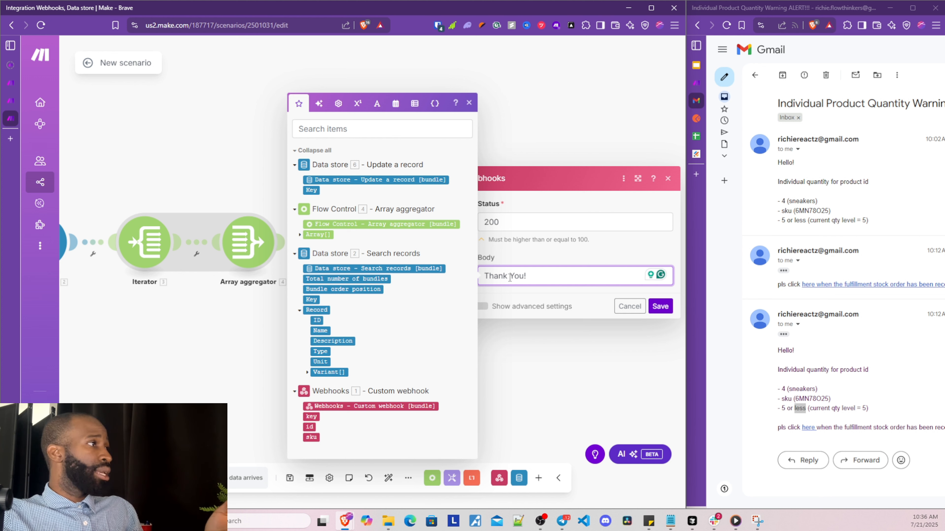
{"action": "type", "text": " We have updated our re"}
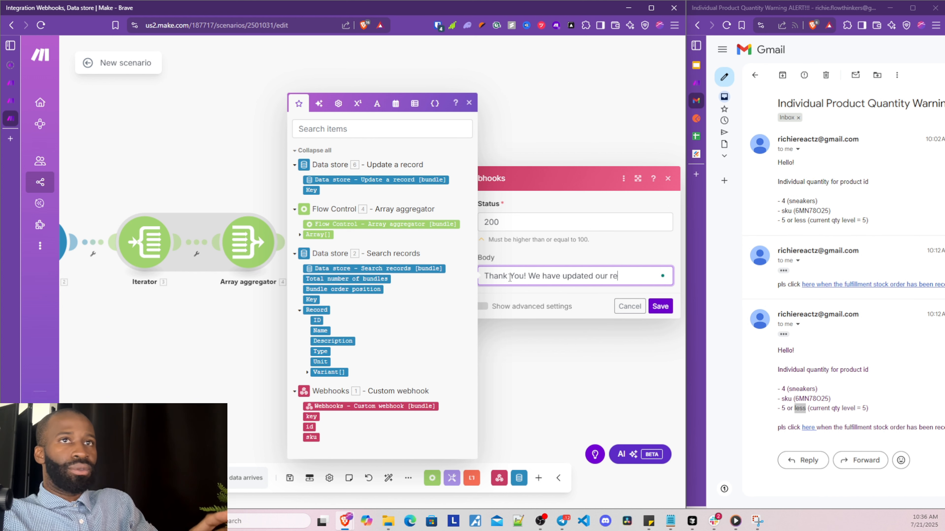
{"action": "type", "text": "cord"}
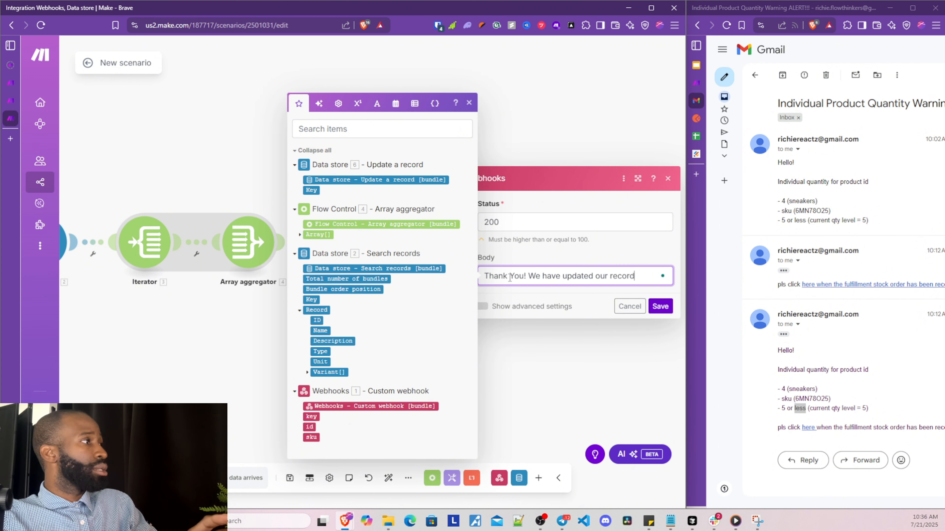
{"action": "type", "text": "s with the requested stock."}
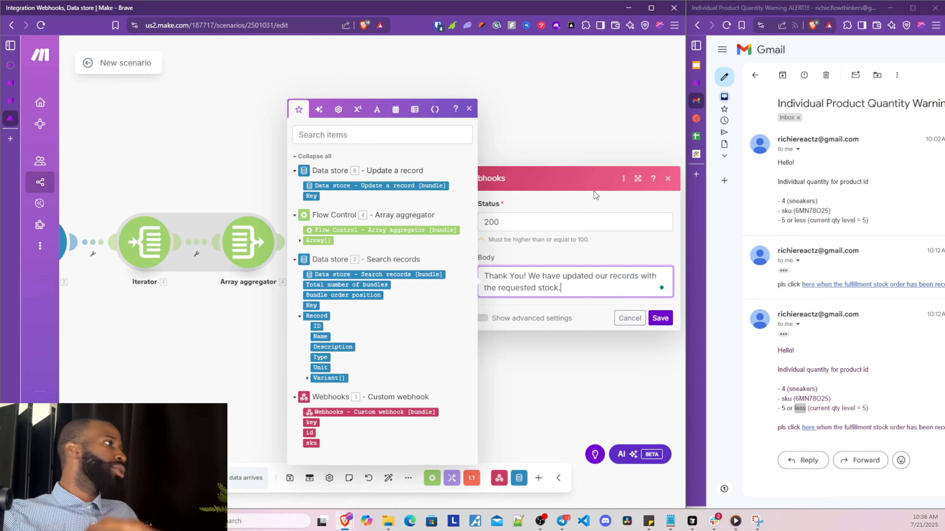
{"action": "left_click", "coordinate": [660, 318]}
{"action": "left_click_drag", "start_coordinate": [300, 342], "coordinate": [486, 307]}
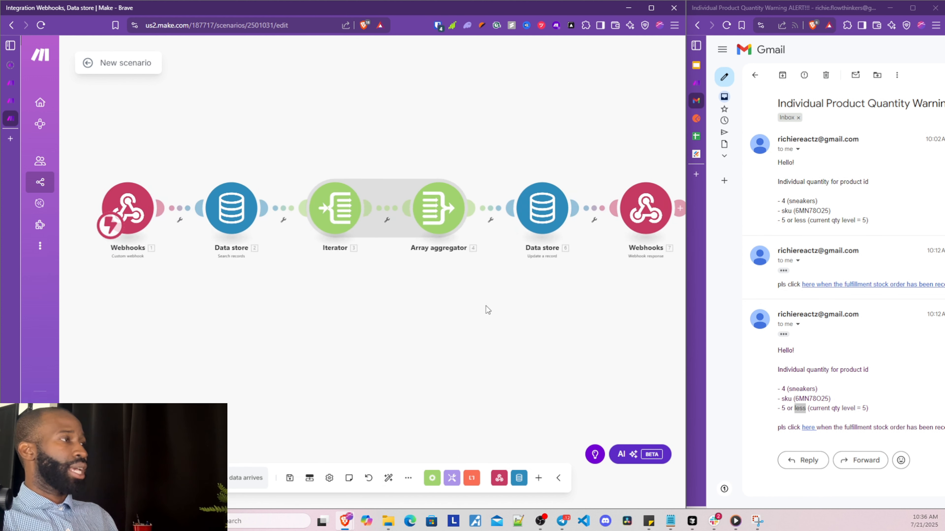
{"action": "scroll", "coordinate": [486, 306], "scroll_direction": "down", "scroll_amount": 4}
{"action": "scroll", "coordinate": [406, 343], "scroll_direction": "up", "scroll_amount": 3}
{"action": "left_click_drag", "start_coordinate": [355, 325], "coordinate": [240, 303]}
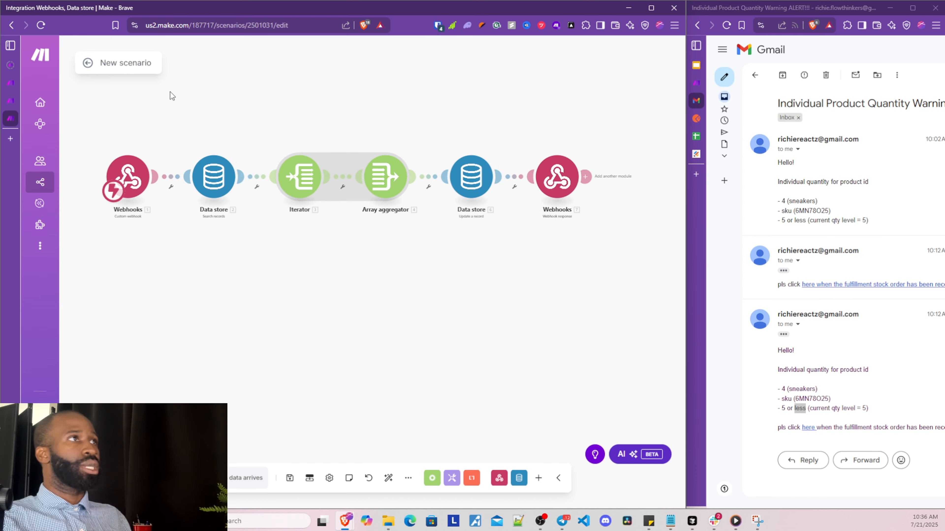
Rename the scenario to 'Updates low Qty' and save it
{"action": "left_click", "coordinate": [133, 68]}
{"action": "key", "text": "ctrl+a"}
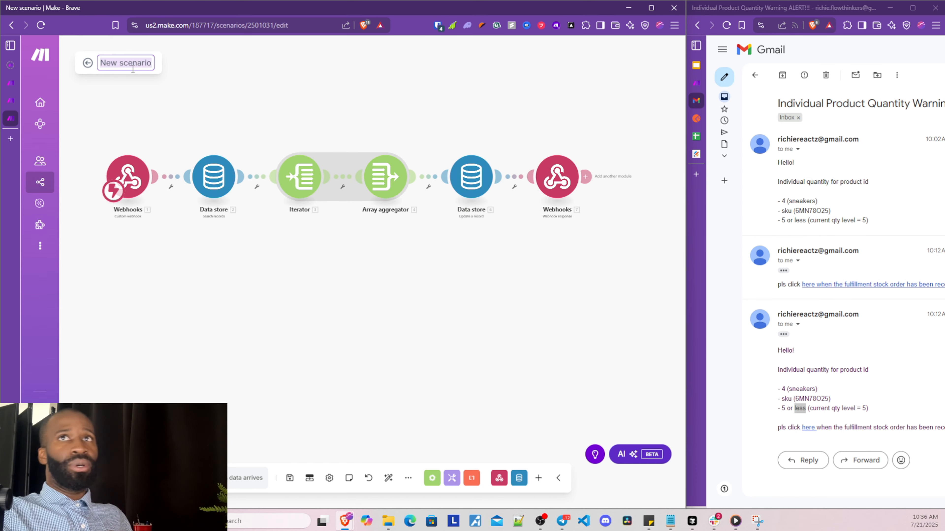
{"action": "type", "text": "Updat"}
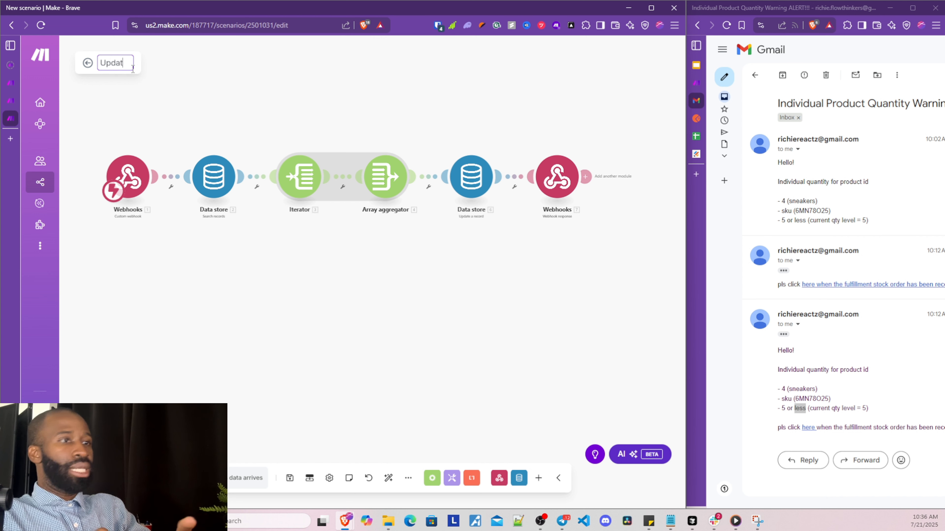
{"action": "type", "text": "es low "}
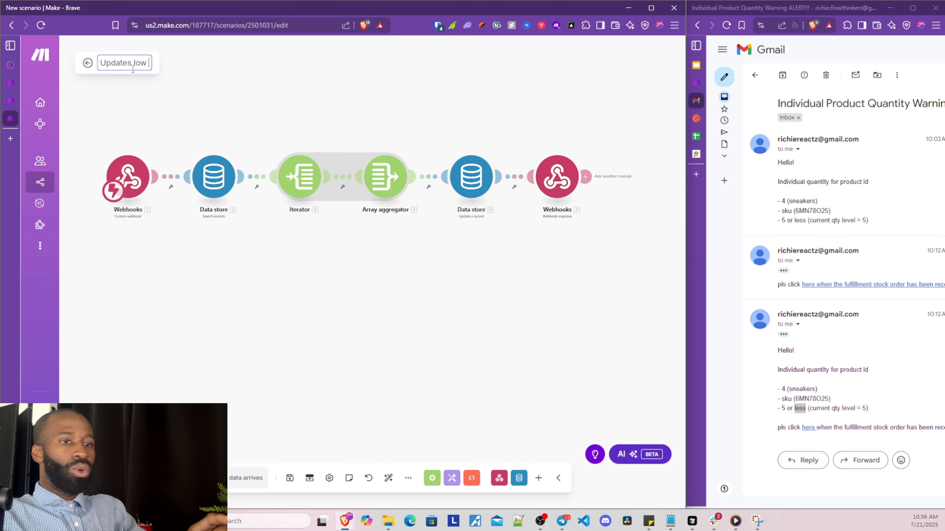
{"action": "type", "text": "Qty"}
{"action": "key", "text": "Return"}
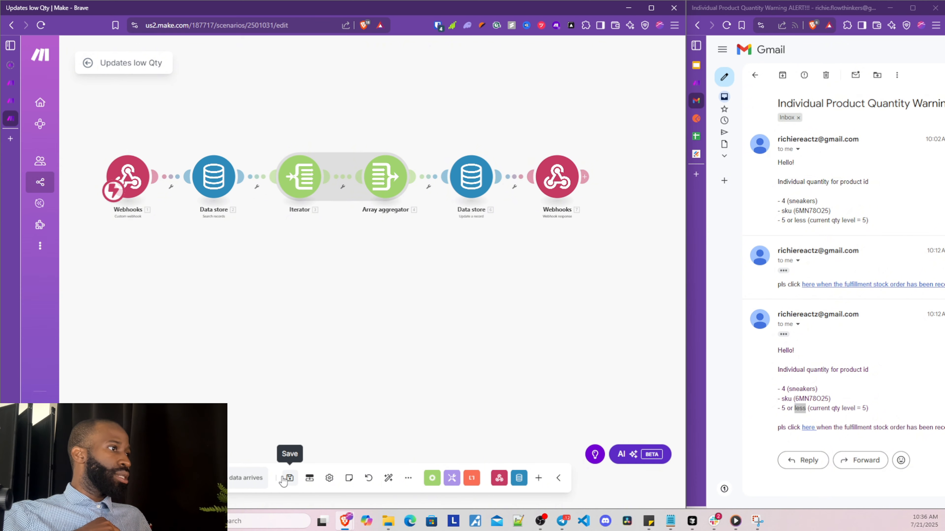
{"action": "left_click", "coordinate": [289, 478]}
Auto-align the modules and set the schedule to run immediately
{"action": "left_click", "coordinate": [389, 478]}
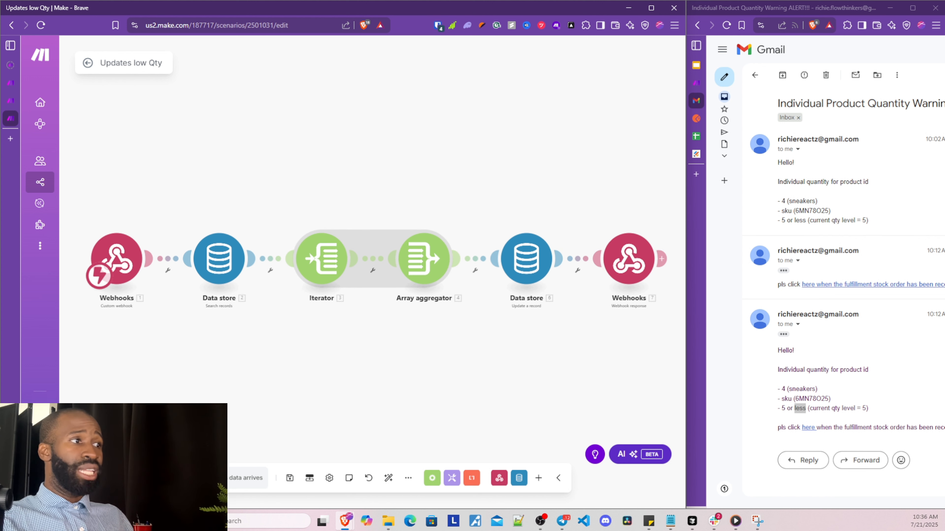
{"action": "left_click", "coordinate": [246, 477]}
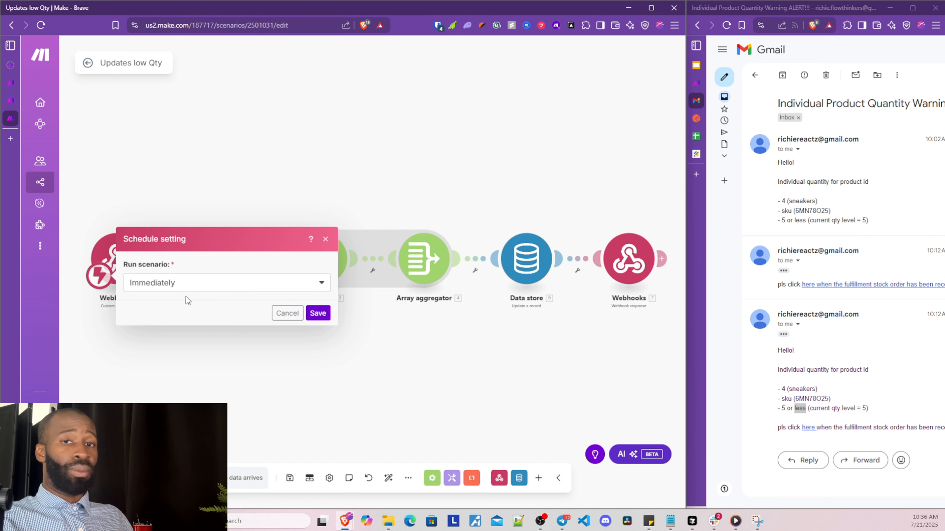
{"action": "left_click", "coordinate": [312, 316]}
{"action": "mouse_move", "coordinate": [710, 83]}
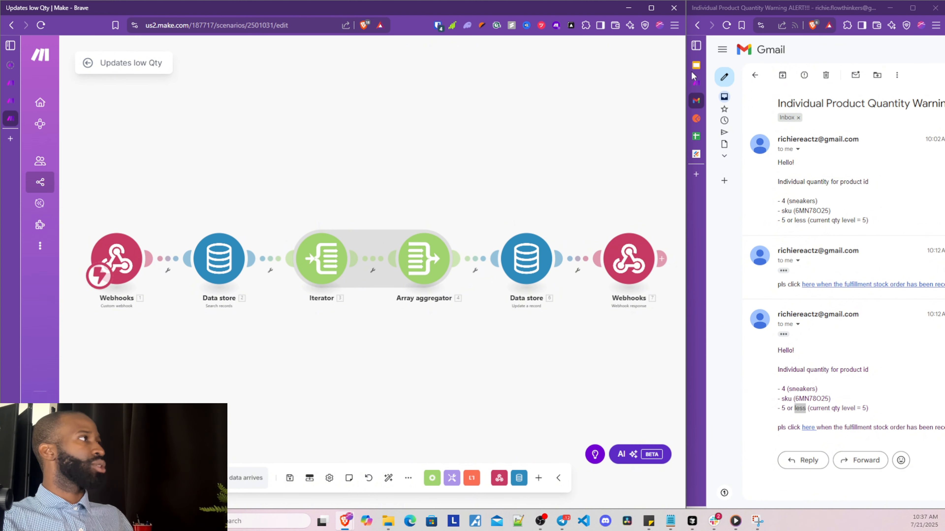
Show the clothingstoreData records in a widened right window and fit the scenario into view
{"action": "left_click", "coordinate": [697, 84]}
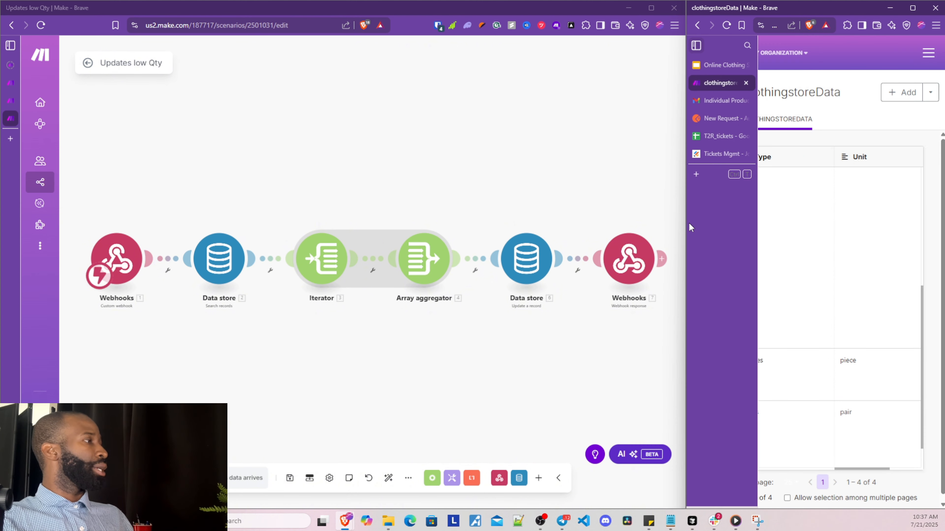
{"action": "left_click_drag", "start_coordinate": [686, 228], "coordinate": [430, 227]}
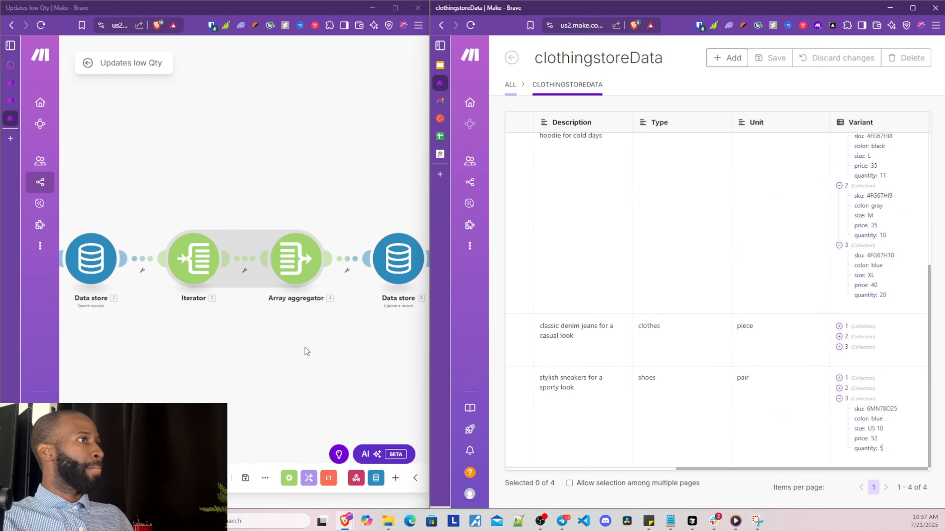
{"action": "left_click", "coordinate": [265, 478]}
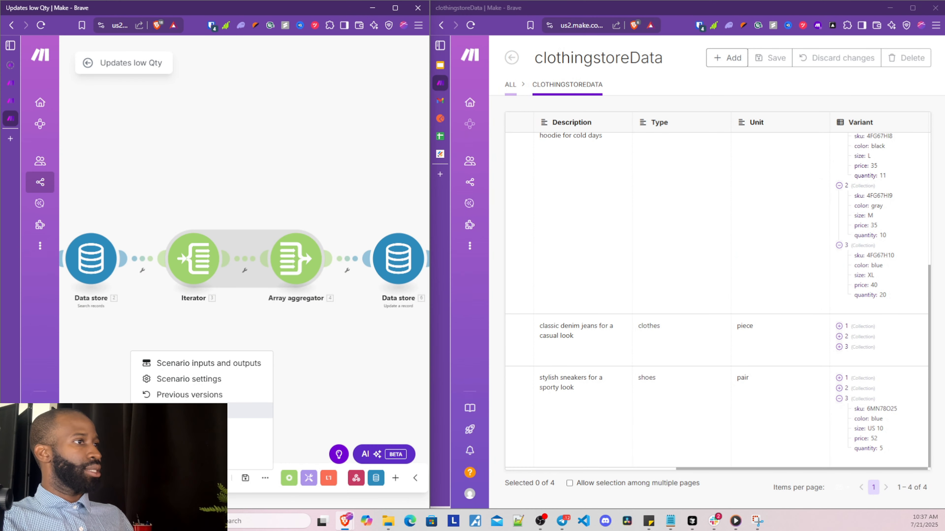
{"action": "left_click", "coordinate": [271, 357]}
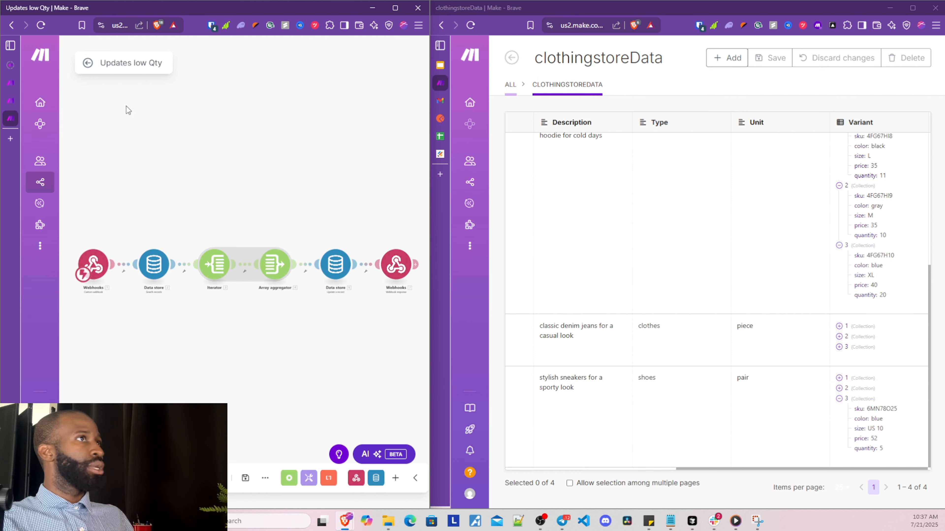
Switch to the Check product Quantity scenario and close the Data Injection and Product Variant Tracker tabs
{"action": "left_click", "coordinate": [15, 102]}
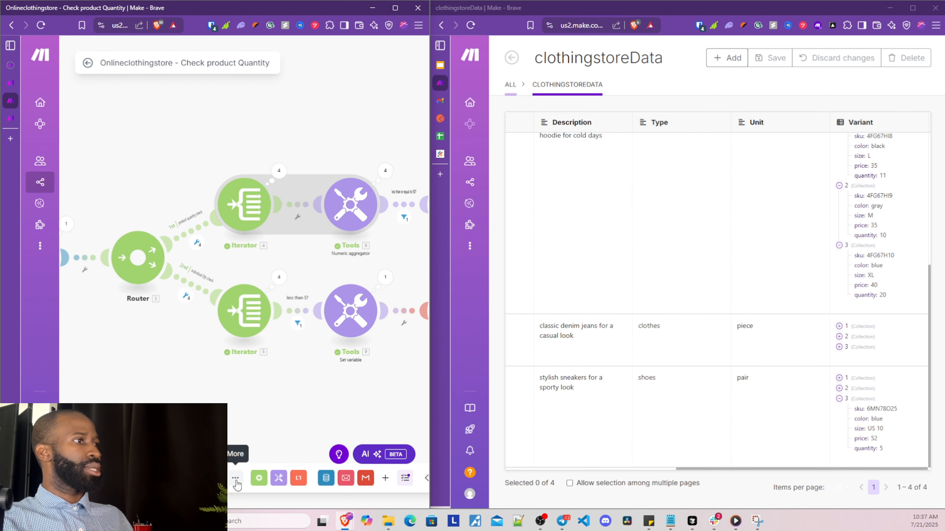
{"action": "left_click", "coordinate": [235, 479]}
{"action": "left_click", "coordinate": [112, 333]}
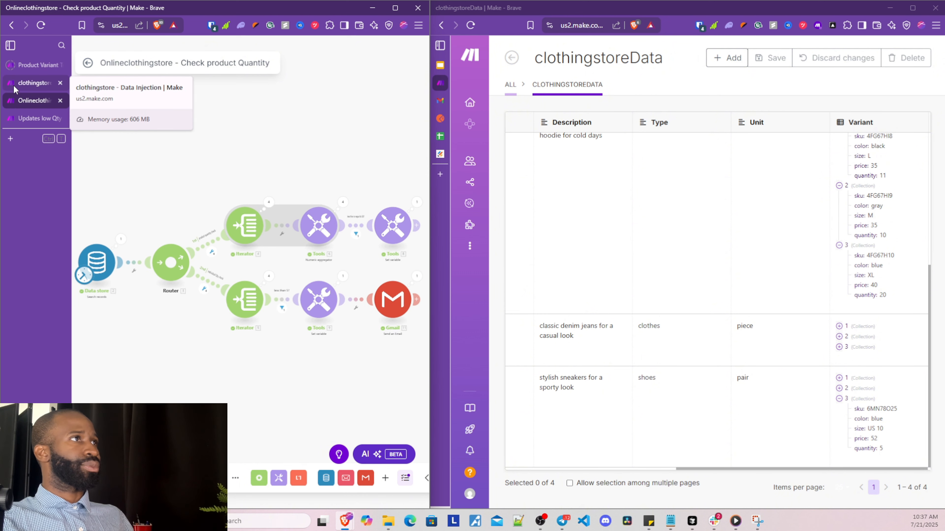
{"action": "left_click", "coordinate": [60, 82]}
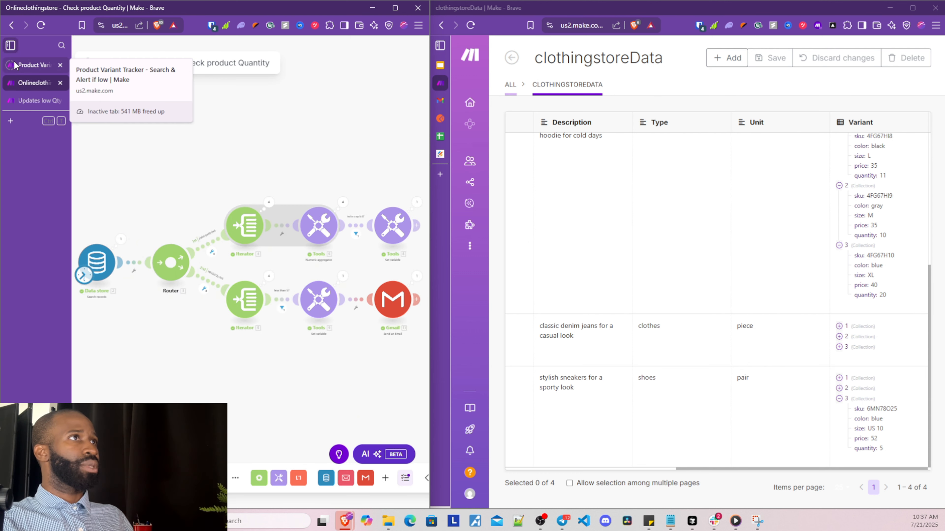
{"action": "left_click", "coordinate": [59, 66]}
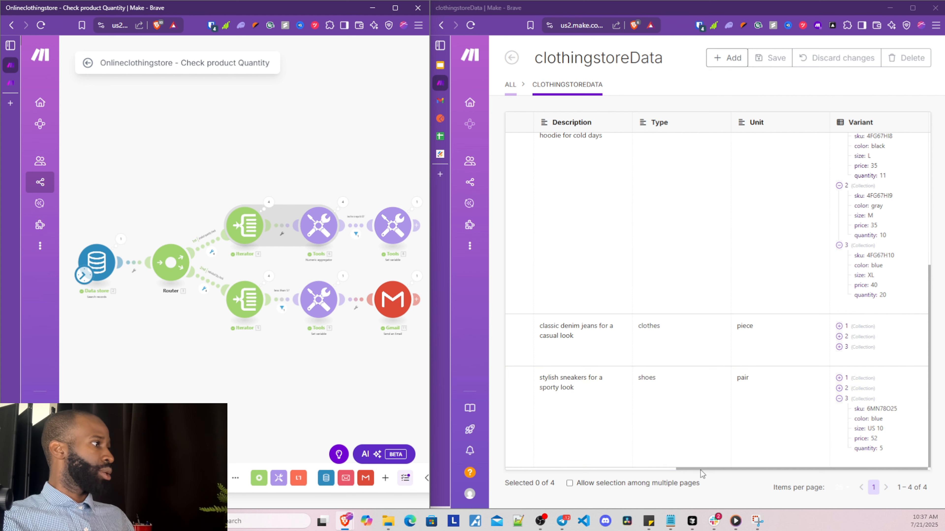
{"action": "left_click_drag", "start_coordinate": [702, 473], "coordinate": [657, 470]}
Change the sneakers record's Item 3 (blue US 10) quantity from 5 to 4 and save
{"action": "left_click", "coordinate": [790, 485]}
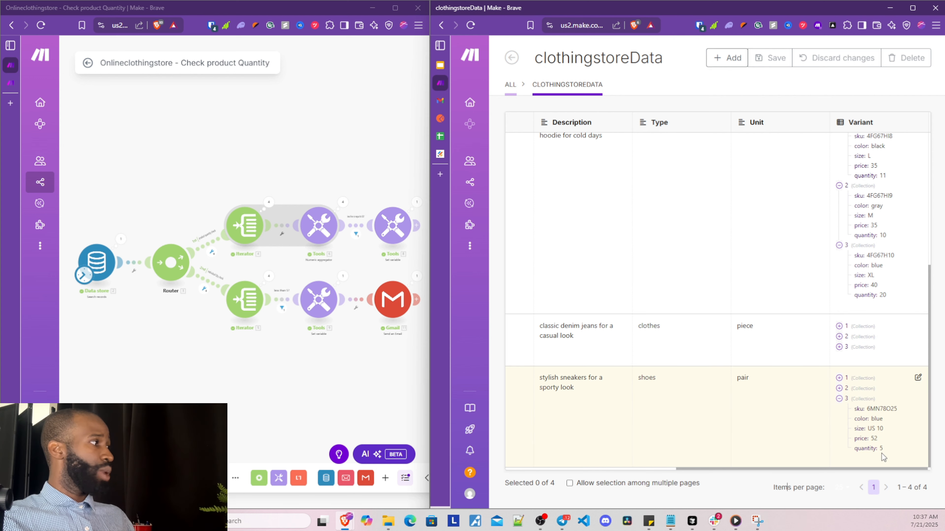
{"action": "left_click", "coordinate": [918, 379]}
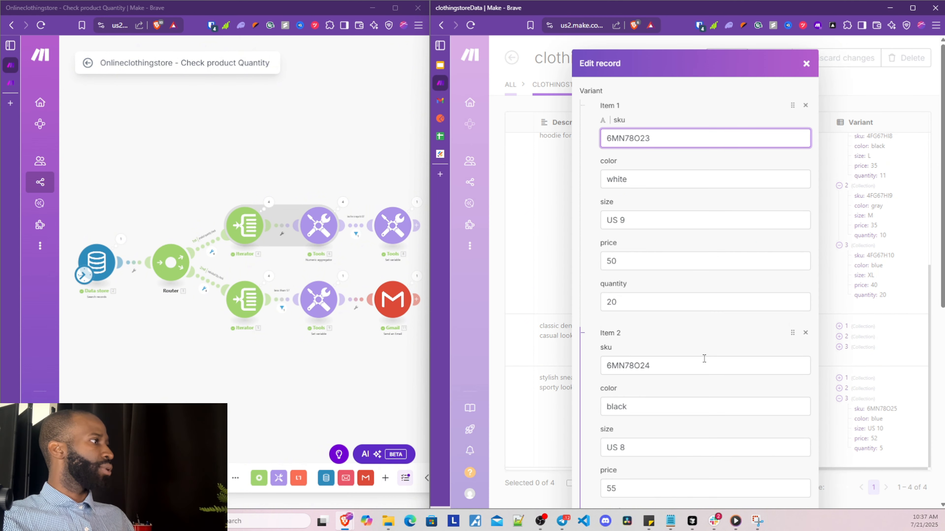
{"action": "scroll", "coordinate": [699, 394], "scroll_direction": "down", "scroll_amount": 5}
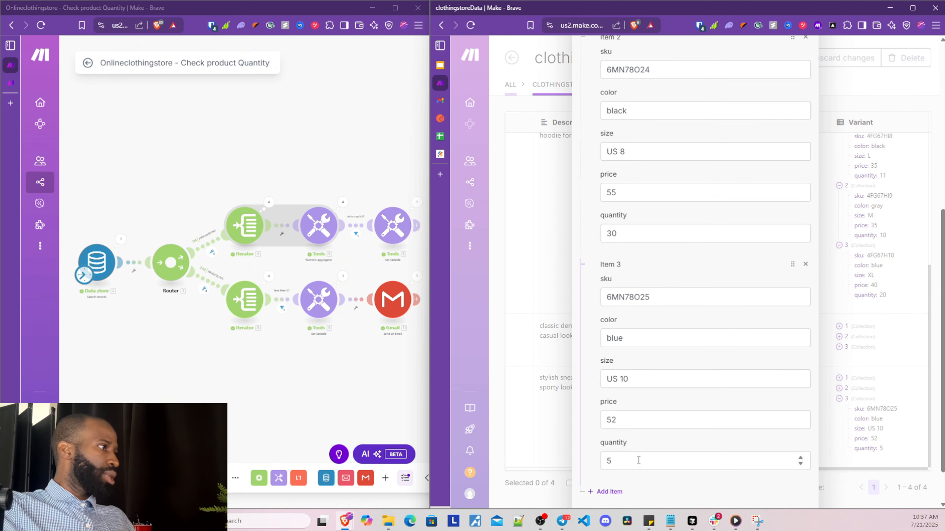
{"action": "left_click", "coordinate": [639, 461]}
{"action": "key", "text": "BackSpace"}
{"action": "type", "text": "4"}
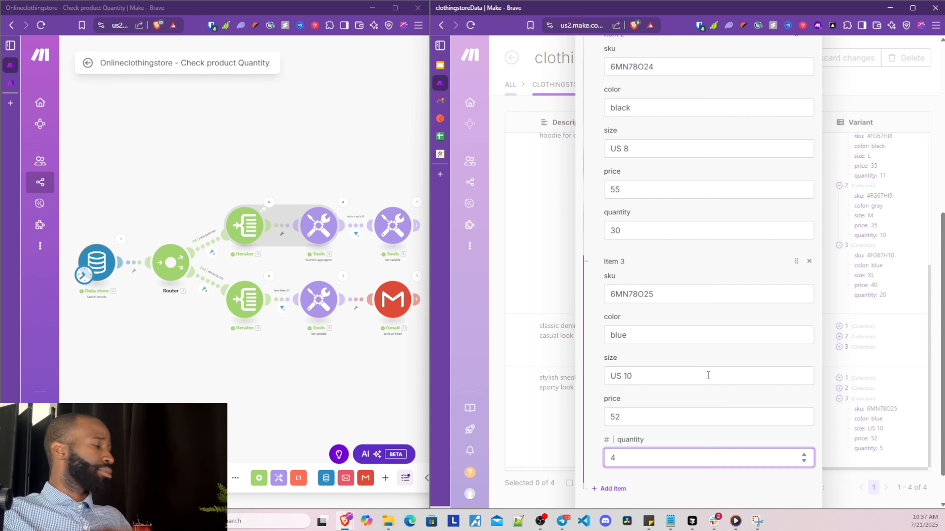
{"action": "left_click", "coordinate": [798, 482]}
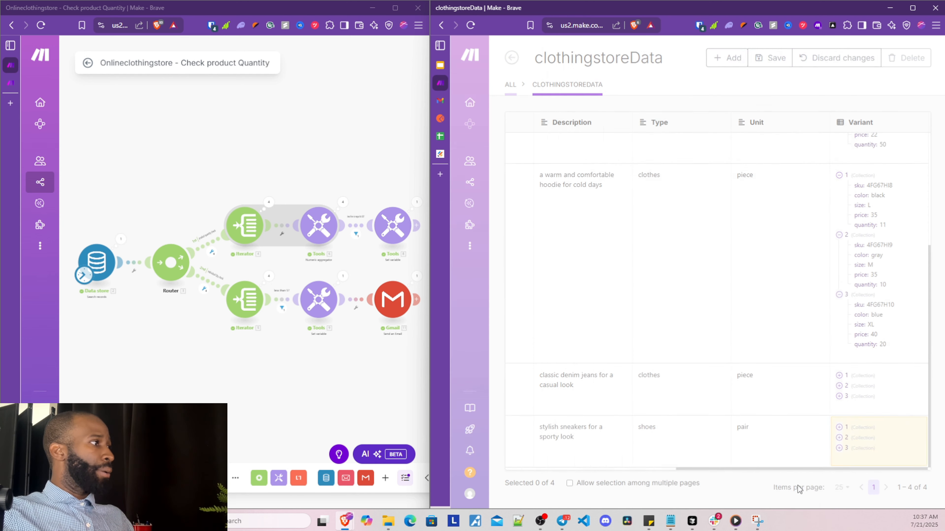
{"action": "left_click", "coordinate": [771, 58]}
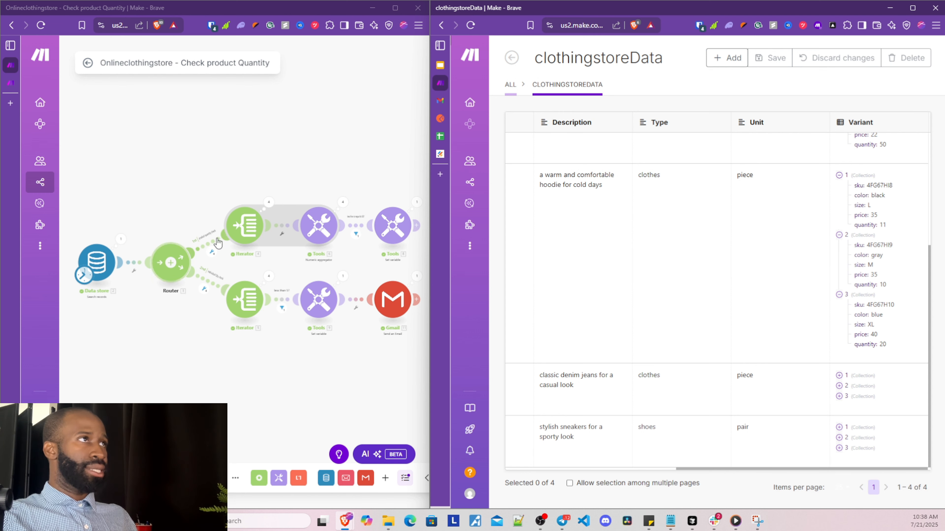
Run the Check product Quantity scenario once, inspect each module's results, then view the Gmail alert thread
{"action": "left_click", "coordinate": [93, 479]}
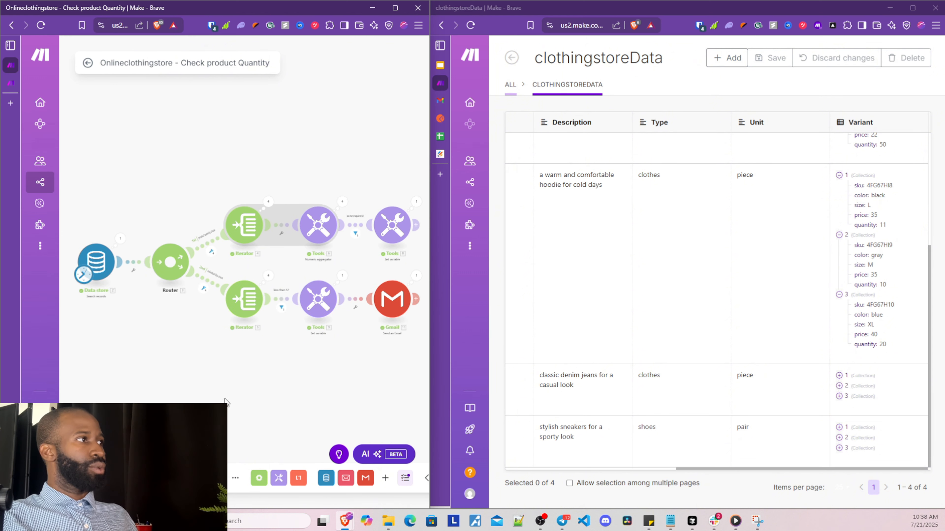
{"action": "scroll", "coordinate": [216, 387], "scroll_direction": "up", "scroll_amount": 5}
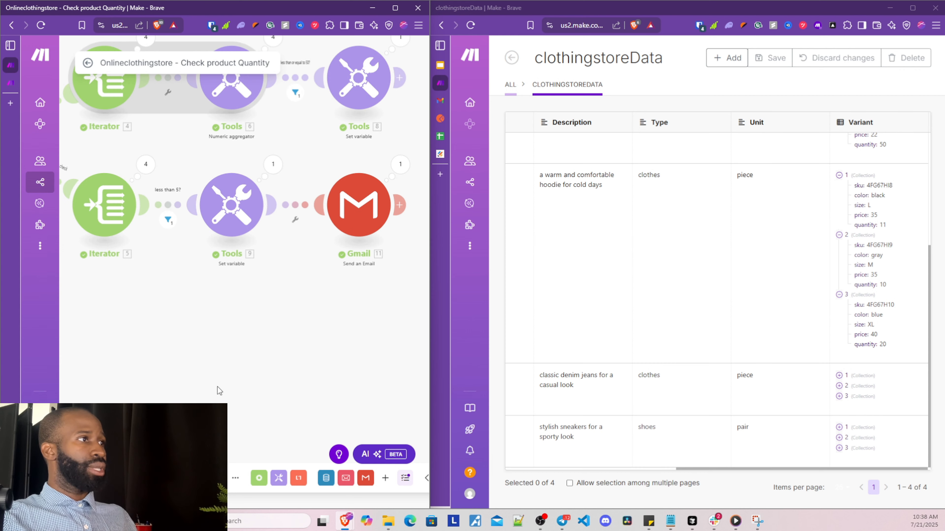
{"action": "scroll", "coordinate": [280, 389], "scroll_direction": "down", "scroll_amount": 1}
{"action": "scroll", "coordinate": [218, 379], "scroll_direction": "up", "scroll_amount": 2}
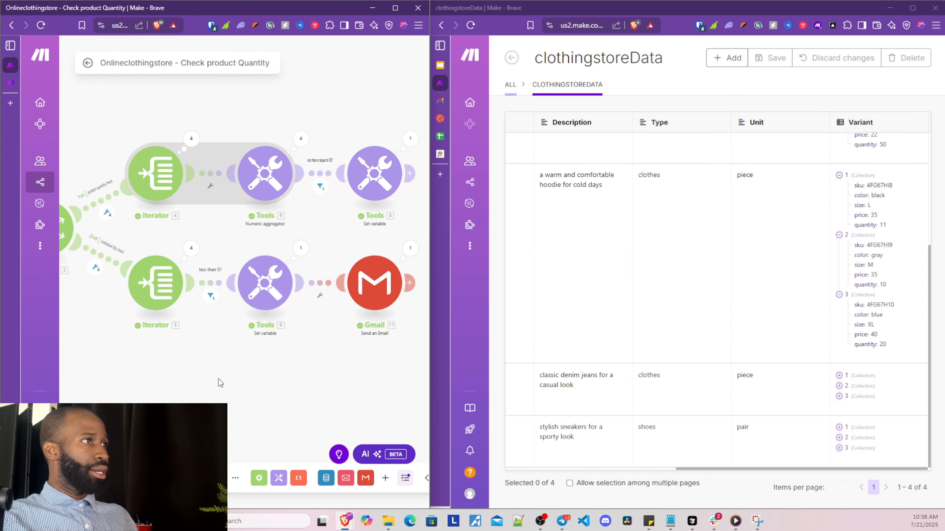
{"action": "left_click_drag", "start_coordinate": [221, 379], "coordinate": [140, 409]}
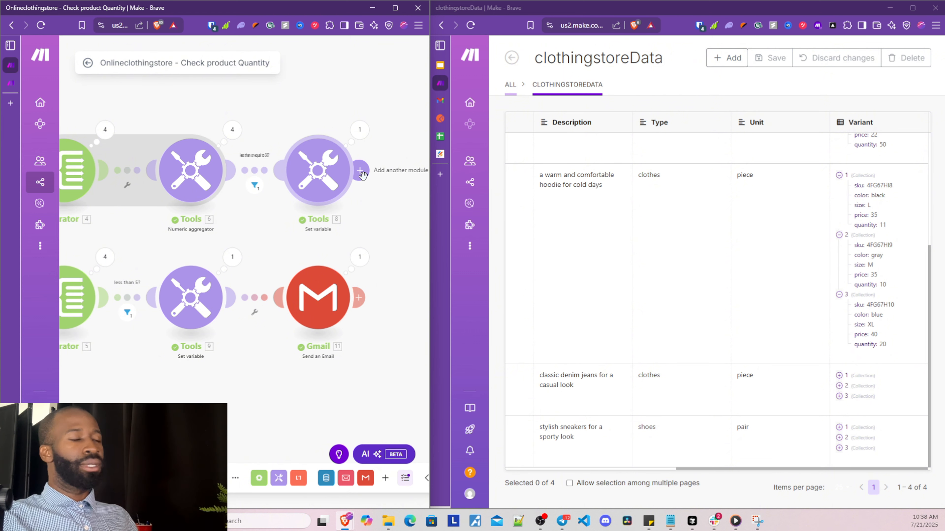
{"action": "left_click_drag", "start_coordinate": [188, 433], "coordinate": [288, 394]}
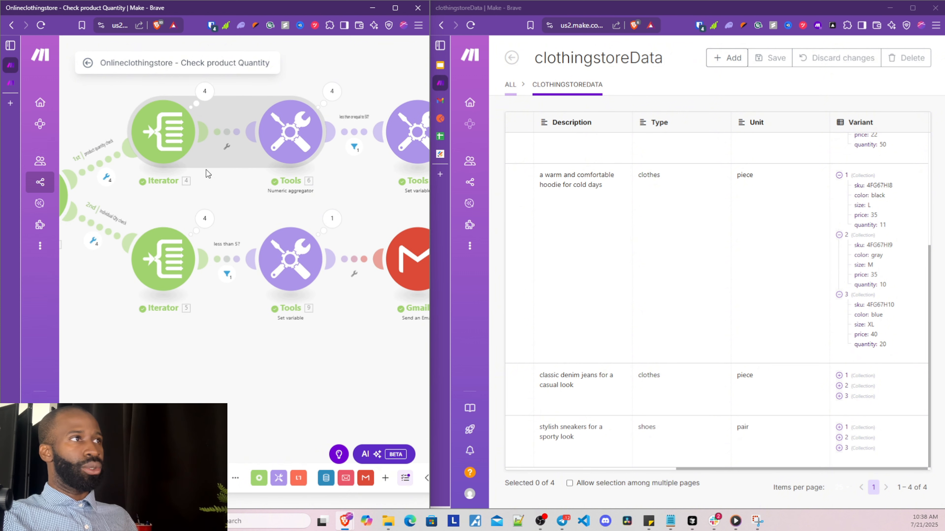
{"action": "left_click_drag", "start_coordinate": [207, 355], "coordinate": [323, 322]}
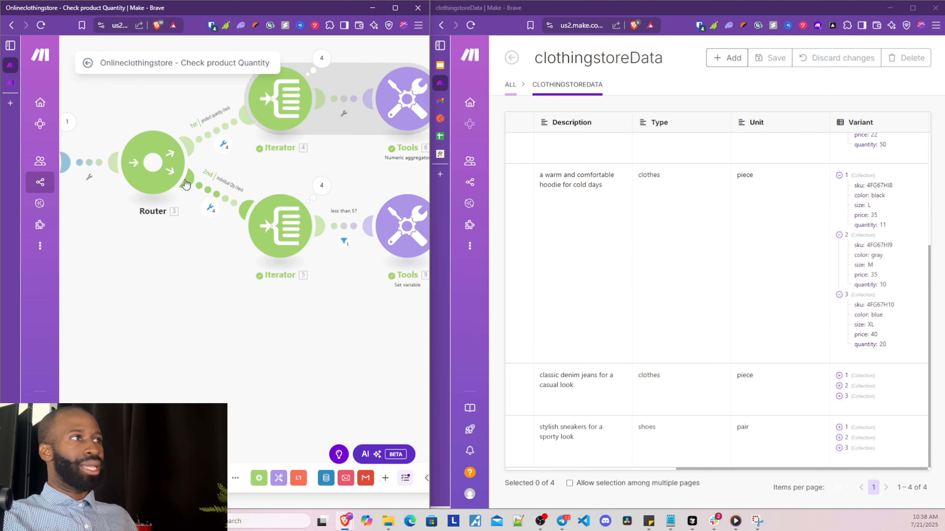
{"action": "left_click_drag", "start_coordinate": [281, 396], "coordinate": [124, 385]}
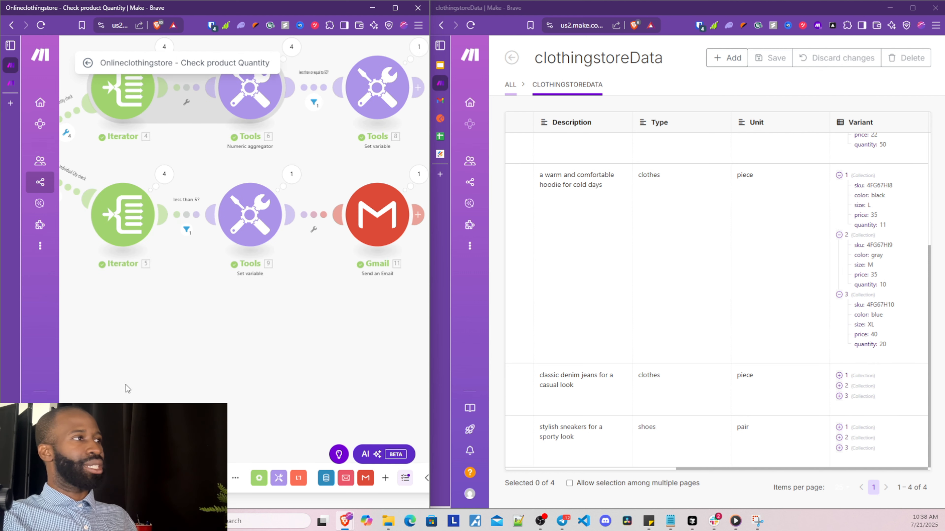
{"action": "left_click_drag", "start_coordinate": [285, 361], "coordinate": [233, 378]}
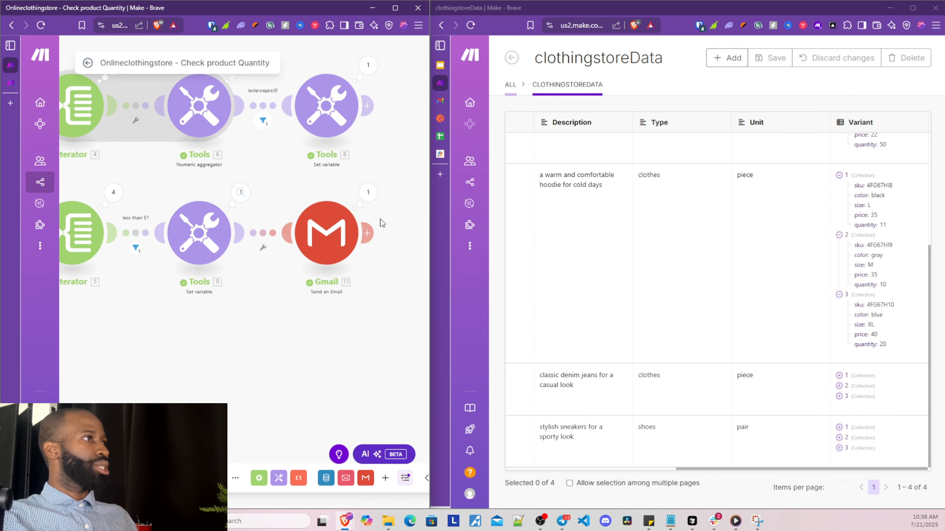
{"action": "left_click", "coordinate": [440, 101]}
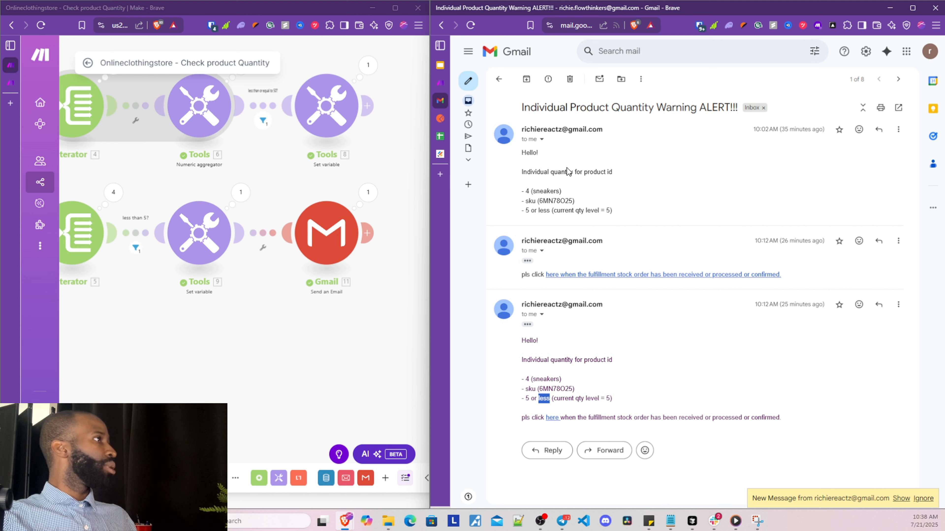
Show the newly arrived alert and compare the earlier qty level 5 with the new 4
{"action": "left_click", "coordinate": [905, 499]}
{"action": "left_click_drag", "start_coordinate": [612, 406], "coordinate": [603, 410]}
{"action": "double_click", "coordinate": [607, 272]}
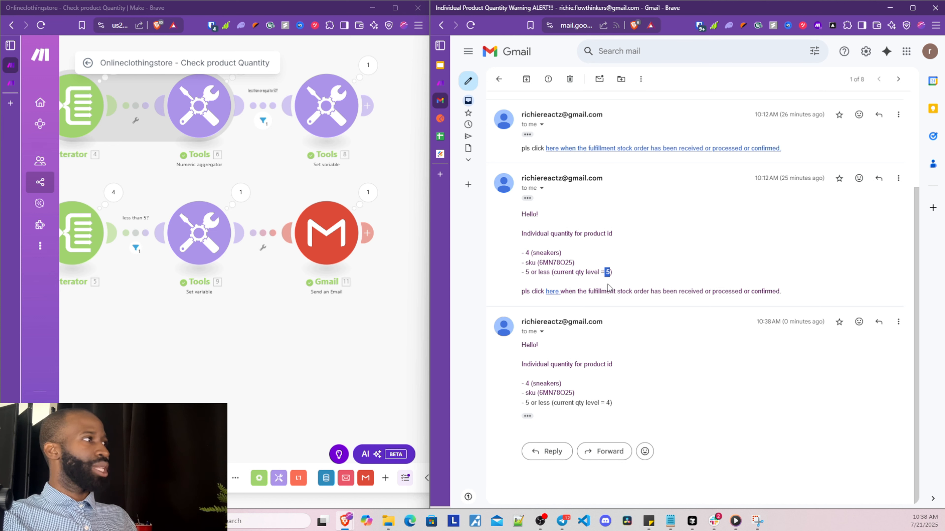
{"action": "double_click", "coordinate": [606, 403]}
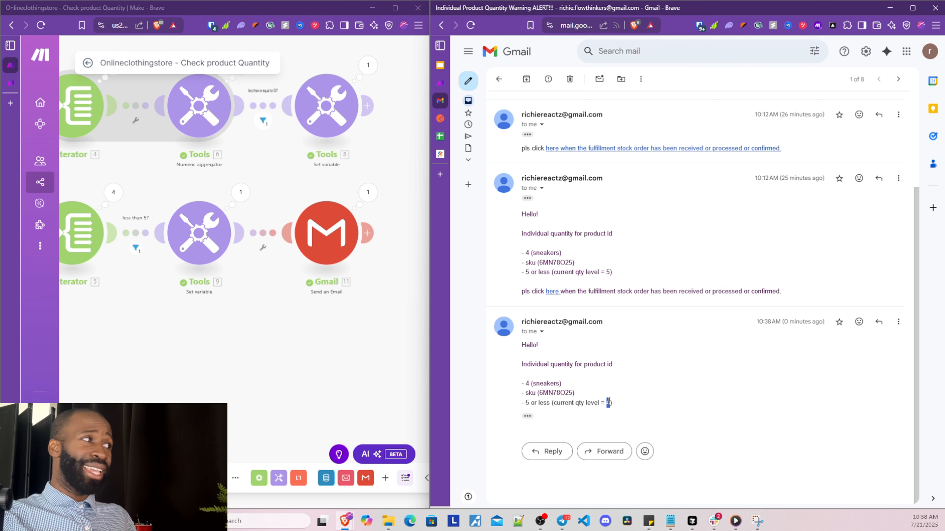
Expand the newest alert message's hidden content, then return to the Updates low Qty scenario
{"action": "left_click", "coordinate": [528, 416]}
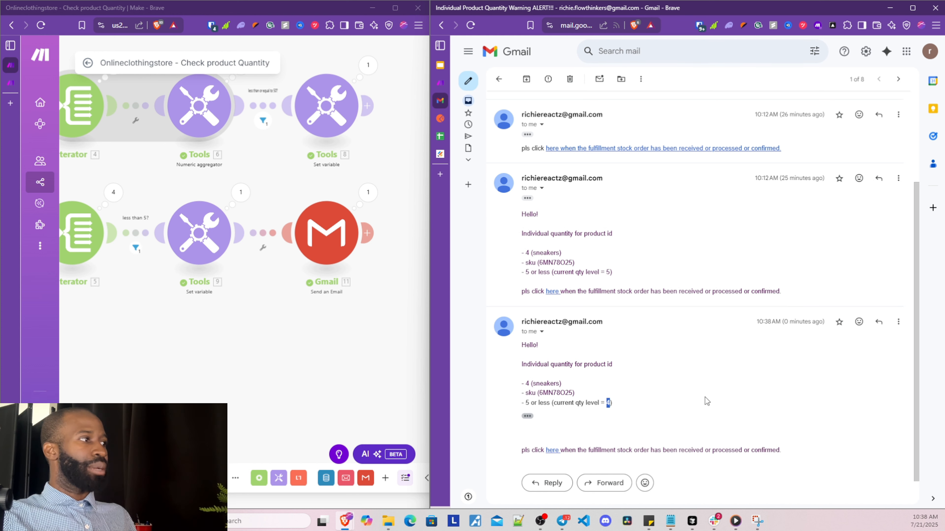
{"action": "scroll", "coordinate": [705, 396], "scroll_direction": "down", "scroll_amount": 1}
{"action": "left_click", "coordinate": [557, 401]}
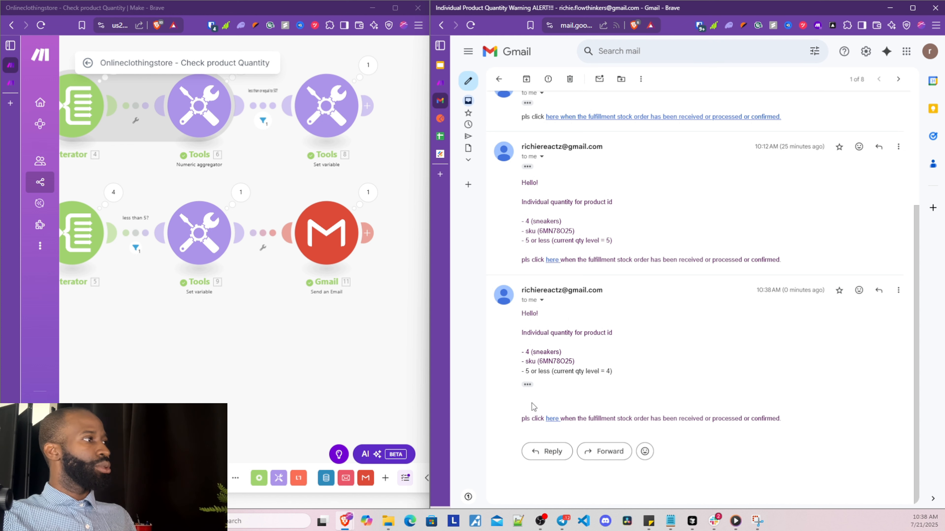
{"action": "scroll", "coordinate": [258, 363], "scroll_direction": "down", "scroll_amount": 1}
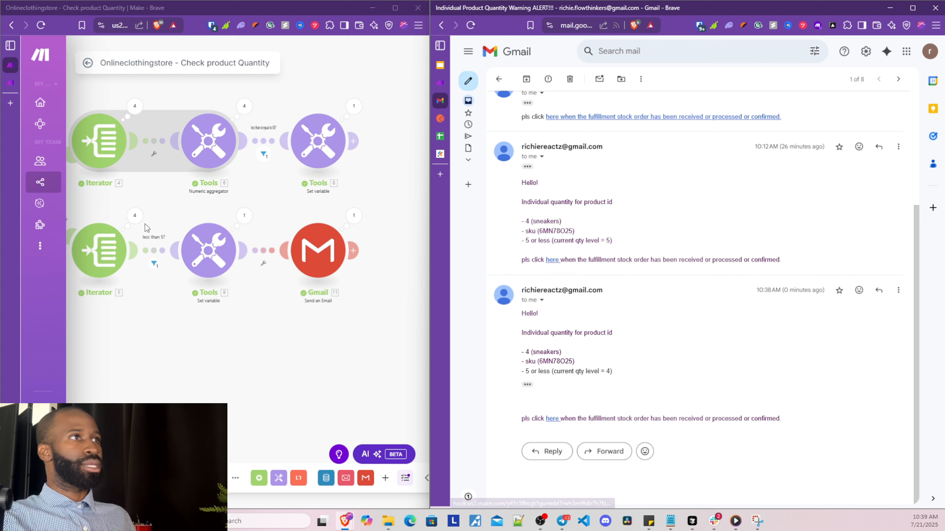
{"action": "left_click", "coordinate": [10, 83]}
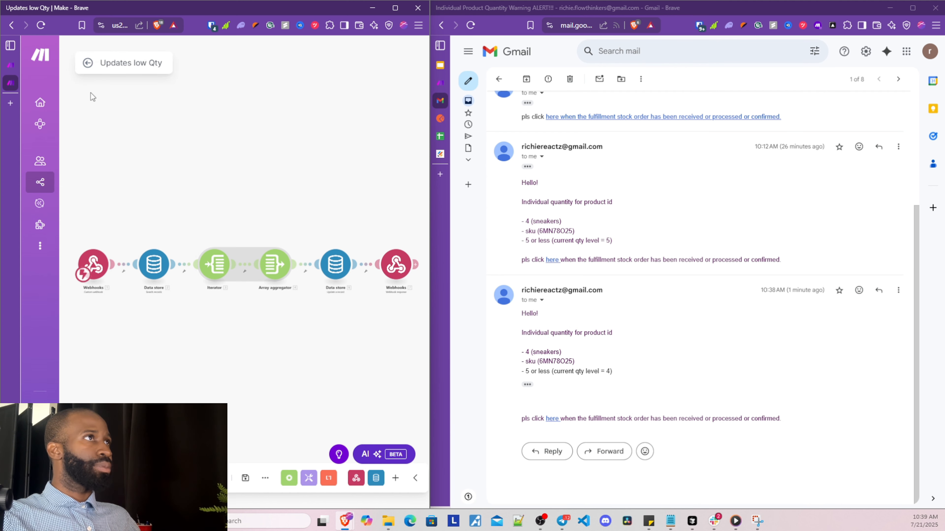
Save the Updates low Qty scenario, then fire its webhook via the stock-order link in the Gmail alert
{"action": "left_click", "coordinate": [88, 62]}
{"action": "left_click", "coordinate": [312, 128]}
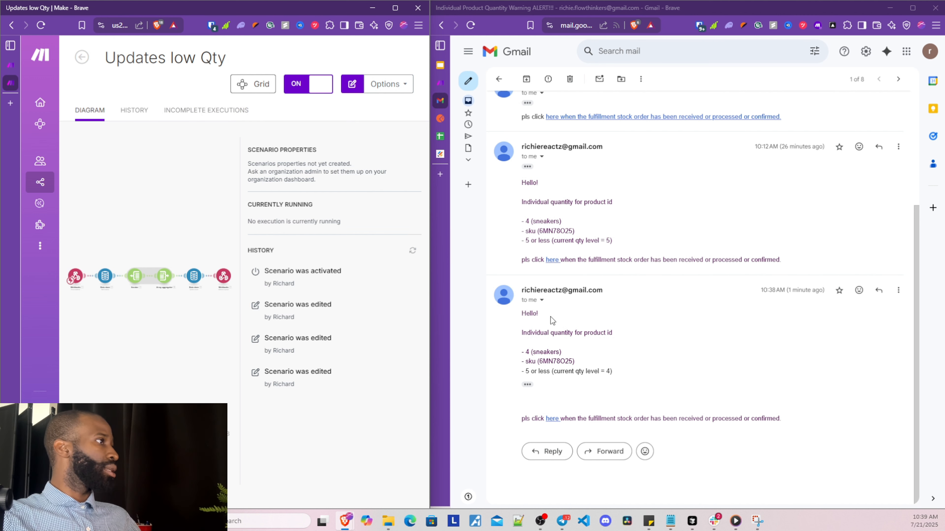
{"action": "left_click", "coordinate": [555, 419]}
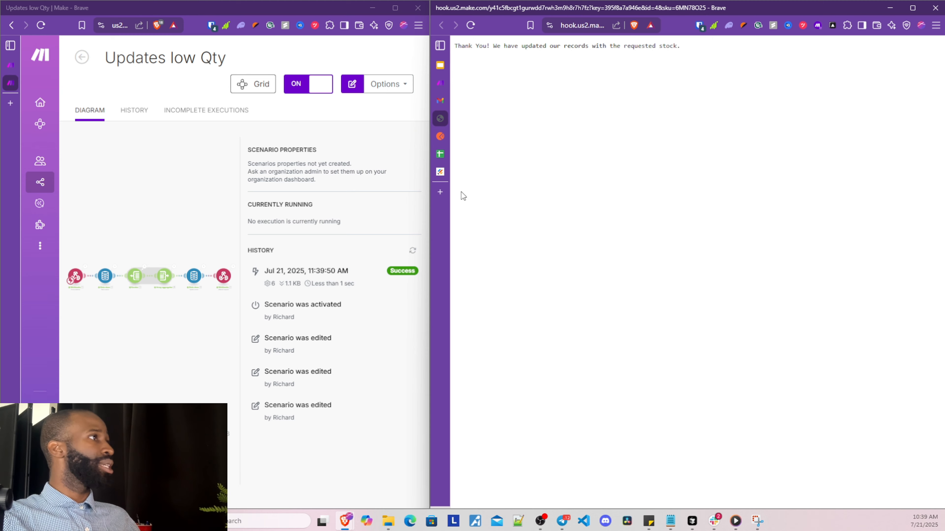
Widen the Make window and open the Updates low Qty scenario in the full editor
{"action": "left_click_drag", "start_coordinate": [431, 238], "coordinate": [564, 224]}
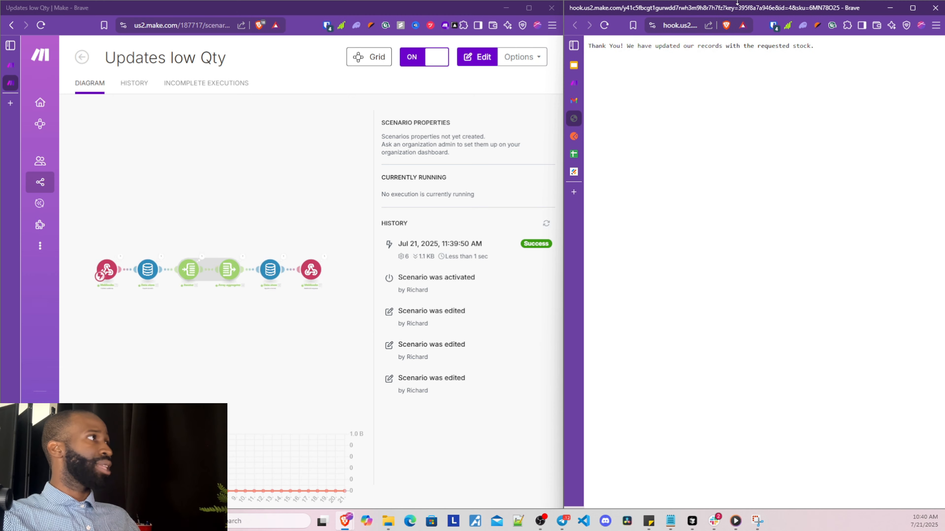
{"action": "triple_click", "coordinate": [685, 47]}
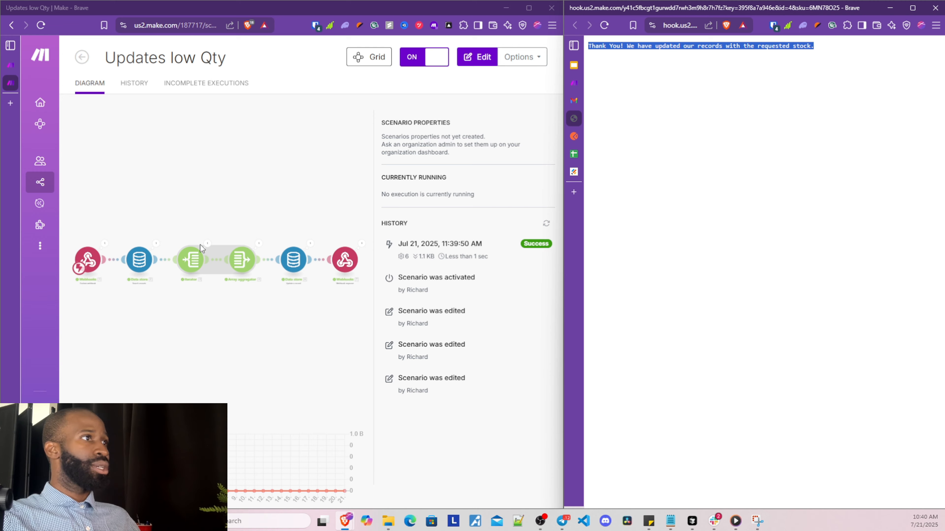
{"action": "left_click_drag", "start_coordinate": [564, 275], "coordinate": [700, 275]}
{"action": "left_click", "coordinate": [201, 229]}
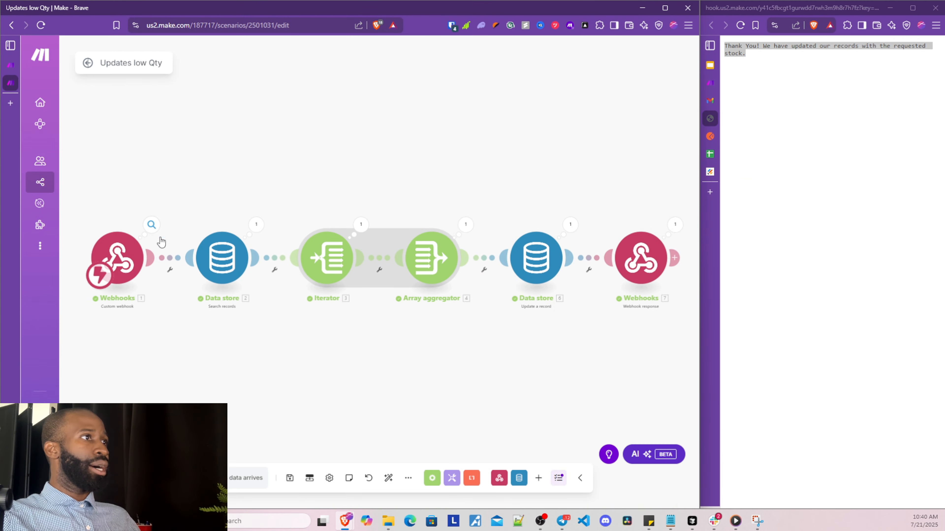
Check the webhook's received key, id 4 and SKU 6MN78O25, then close the output and reposition the diagram
{"action": "left_click", "coordinate": [150, 225]}
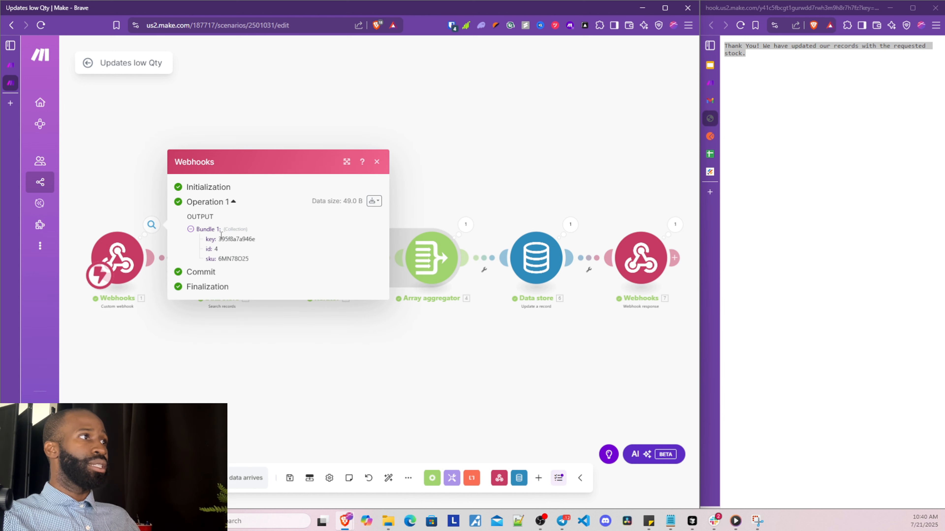
{"action": "left_click_drag", "start_coordinate": [220, 238], "coordinate": [248, 264]}
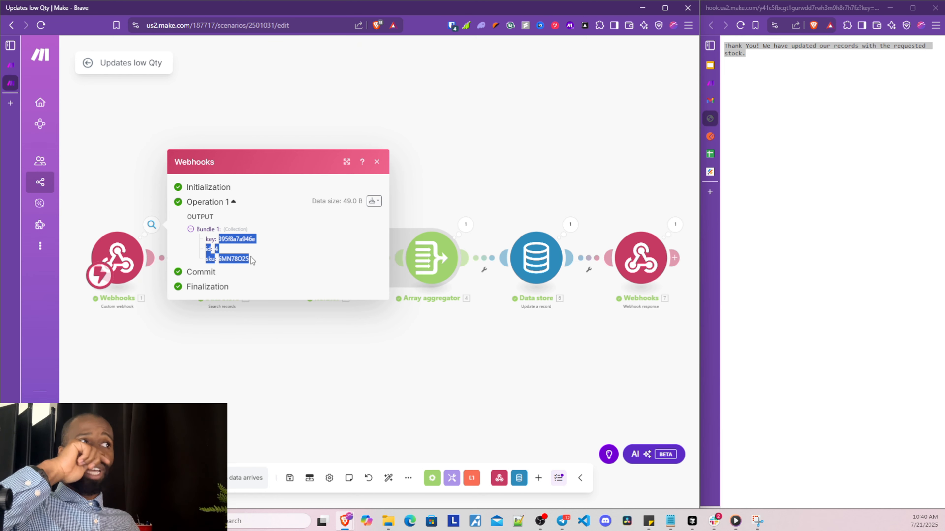
{"action": "left_click", "coordinate": [251, 257]}
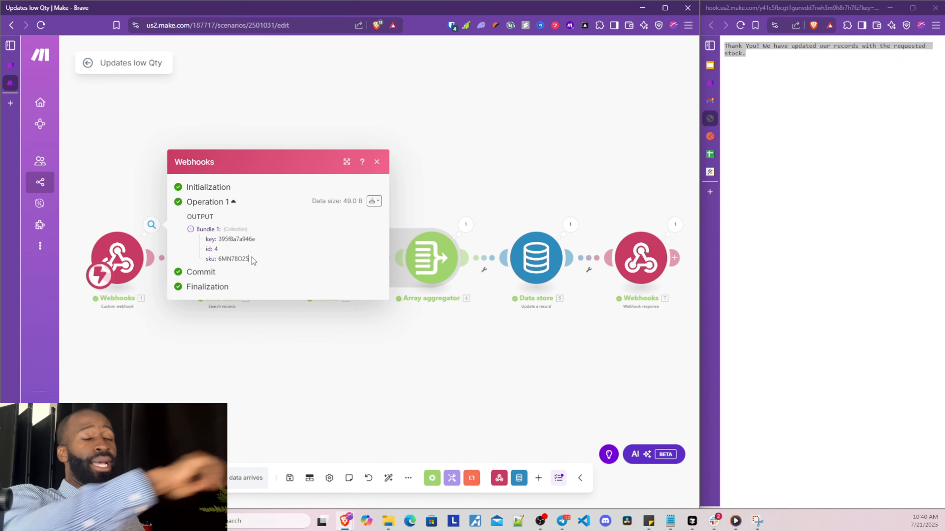
{"action": "left_click", "coordinate": [355, 359]}
{"action": "left_click_drag", "start_coordinate": [317, 360], "coordinate": [286, 363]}
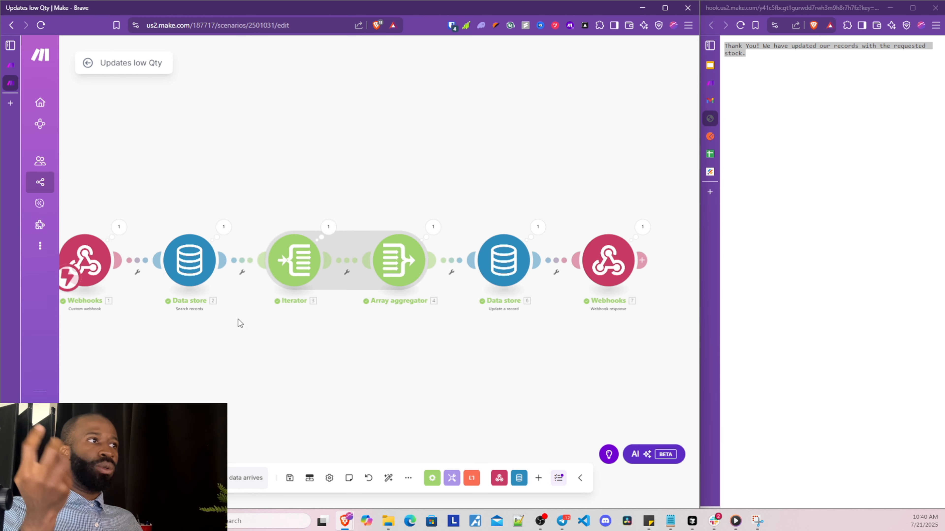
{"action": "left_click_drag", "start_coordinate": [234, 347], "coordinate": [225, 357]}
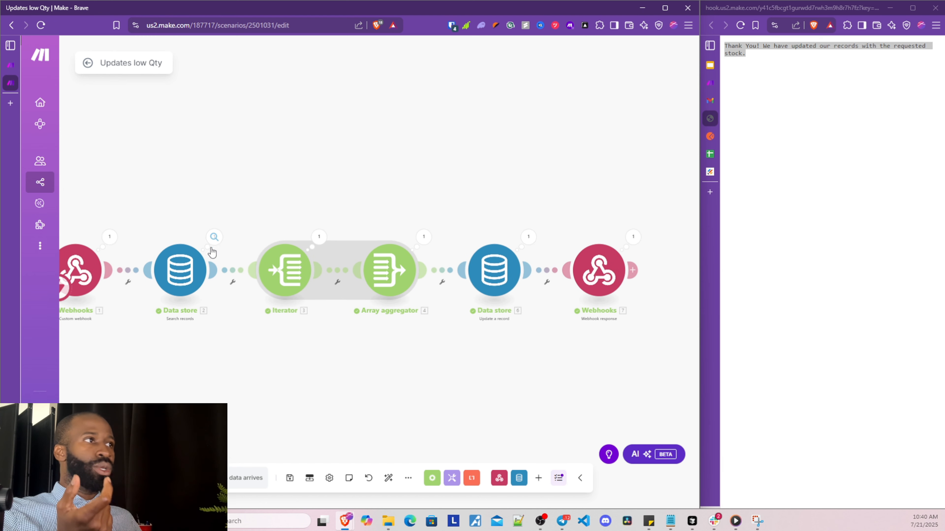
{"action": "left_click", "coordinate": [215, 243]}
{"action": "left_click", "coordinate": [183, 291]}
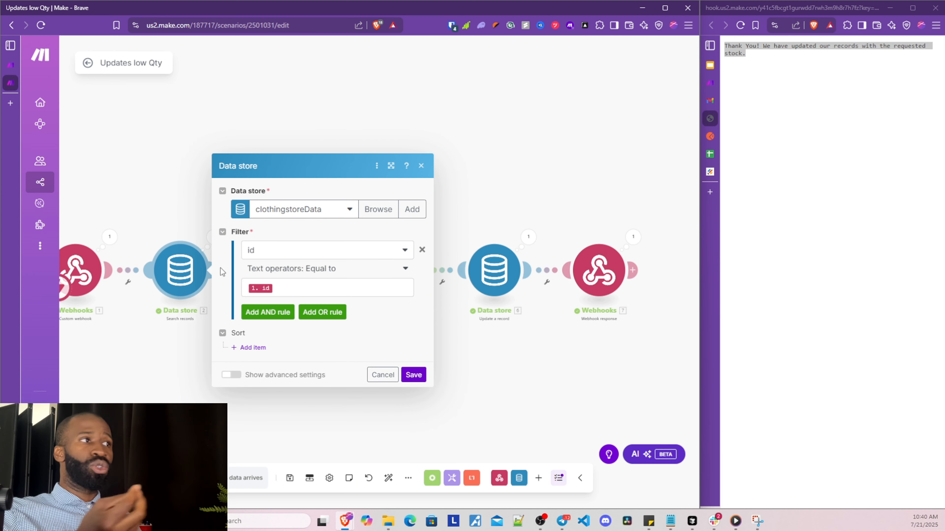
{"action": "left_click", "coordinate": [421, 166]}
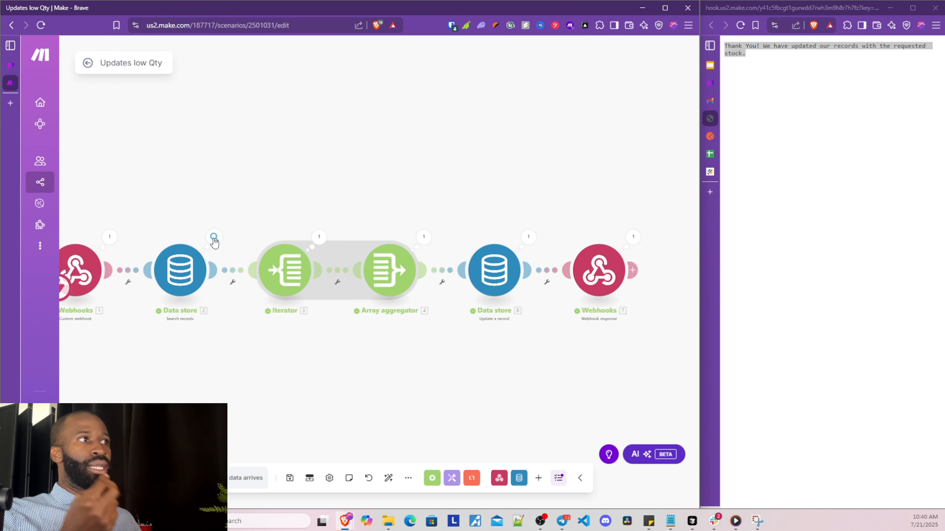
{"action": "left_click", "coordinate": [214, 237]}
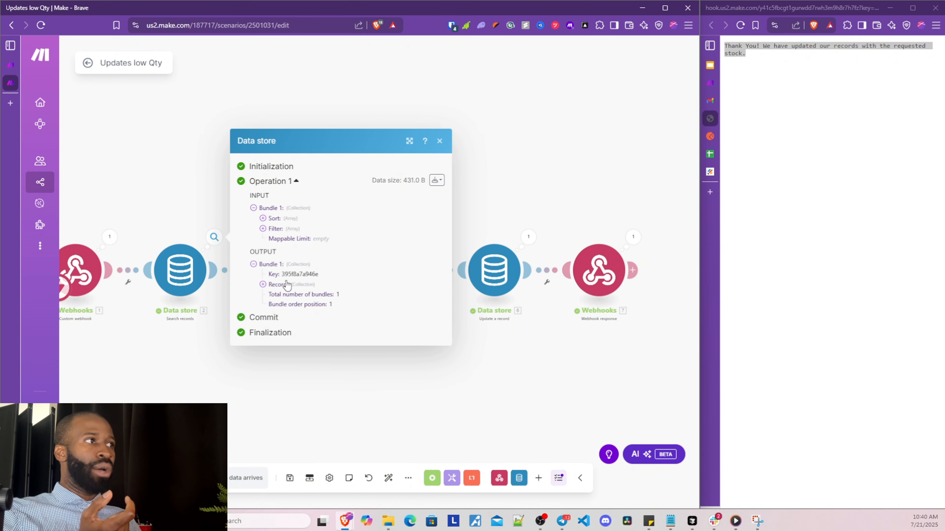
{"action": "left_click", "coordinate": [263, 229]}
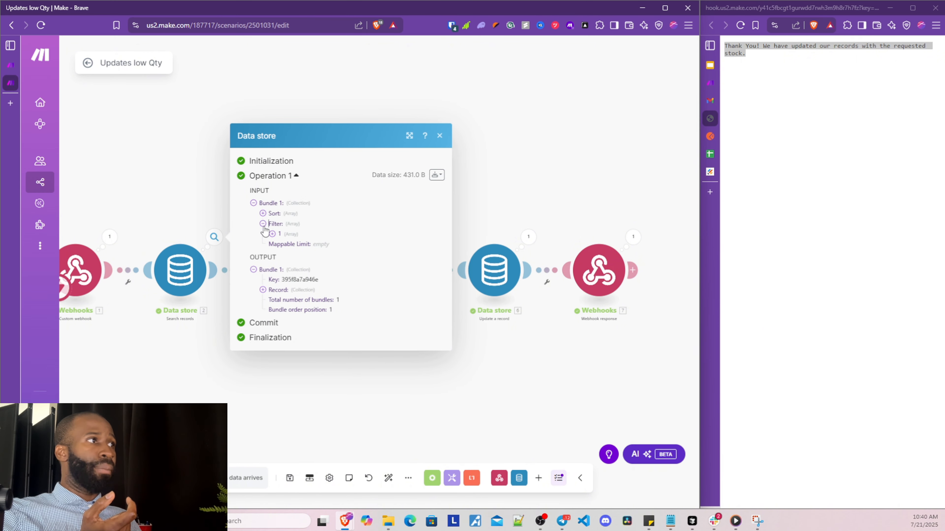
{"action": "left_click", "coordinate": [272, 234]}
{"action": "left_click", "coordinate": [282, 239]}
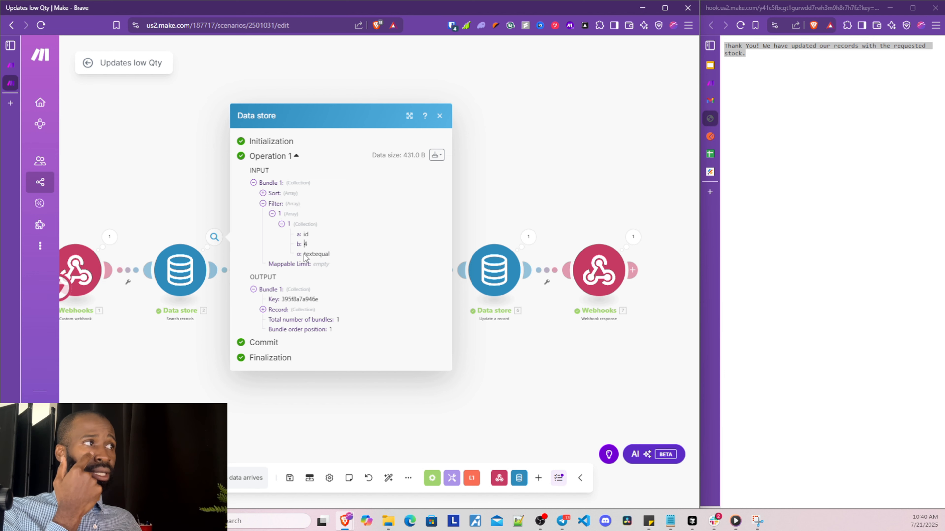
{"action": "left_click_drag", "start_coordinate": [304, 254], "coordinate": [328, 254]}
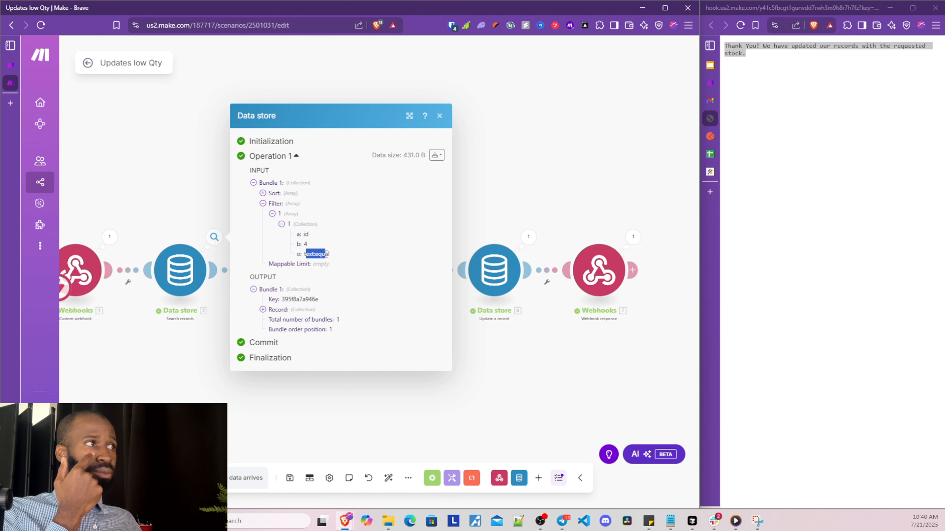
{"action": "left_click", "coordinate": [305, 243]}
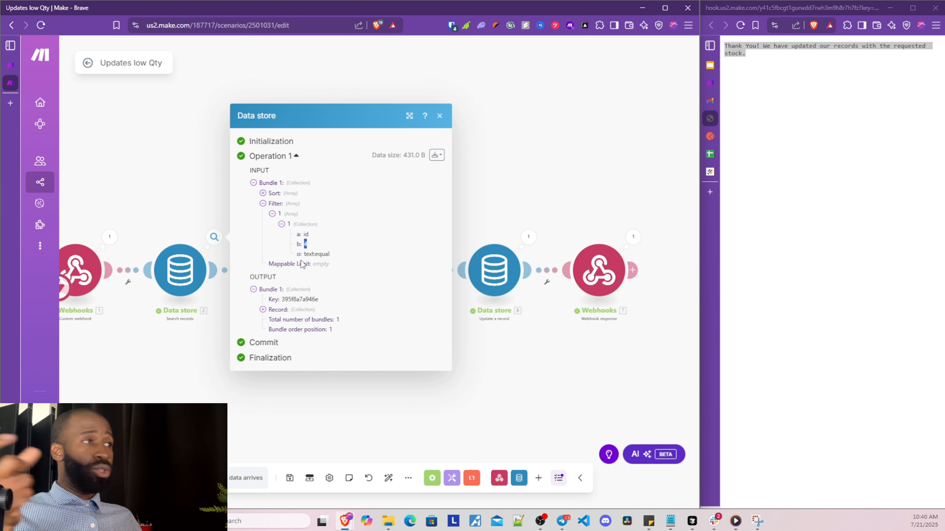
{"action": "left_click", "coordinate": [263, 309]}
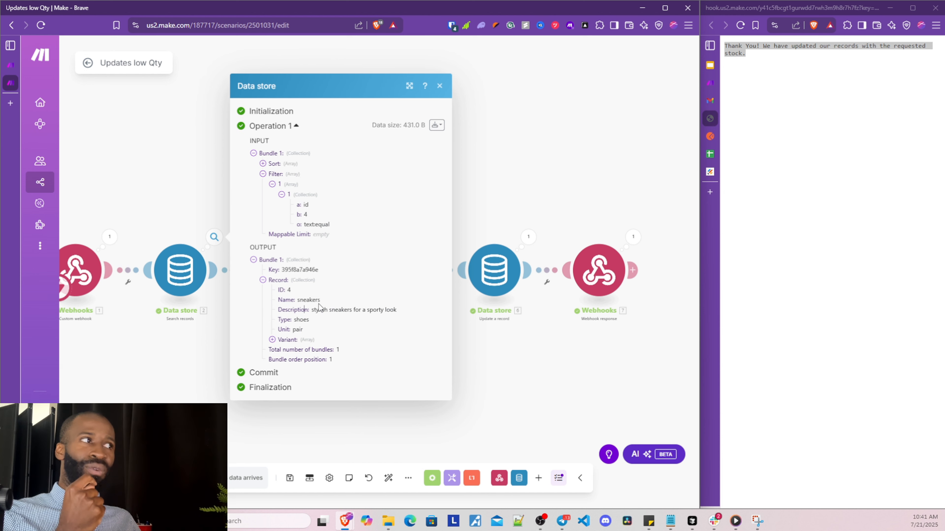
{"action": "left_click_drag", "start_coordinate": [304, 309], "coordinate": [363, 309]}
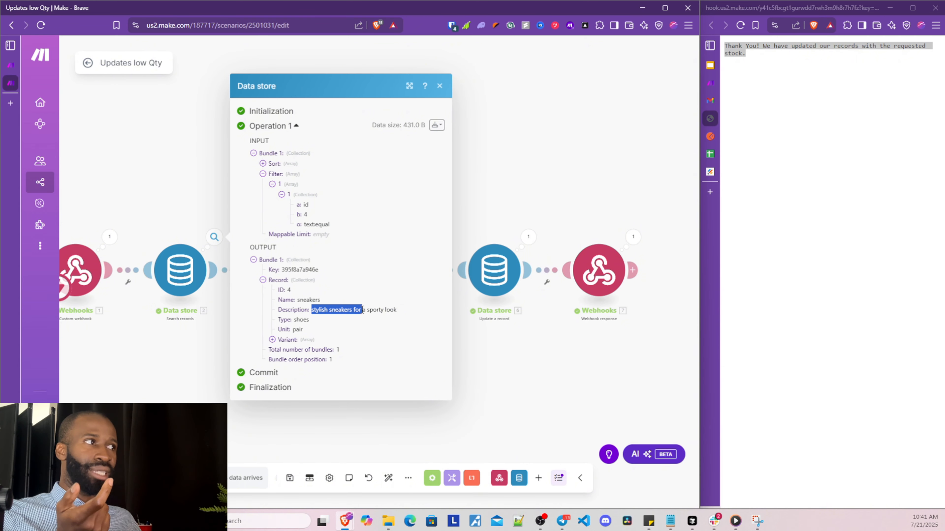
{"action": "left_click", "coordinate": [291, 340]}
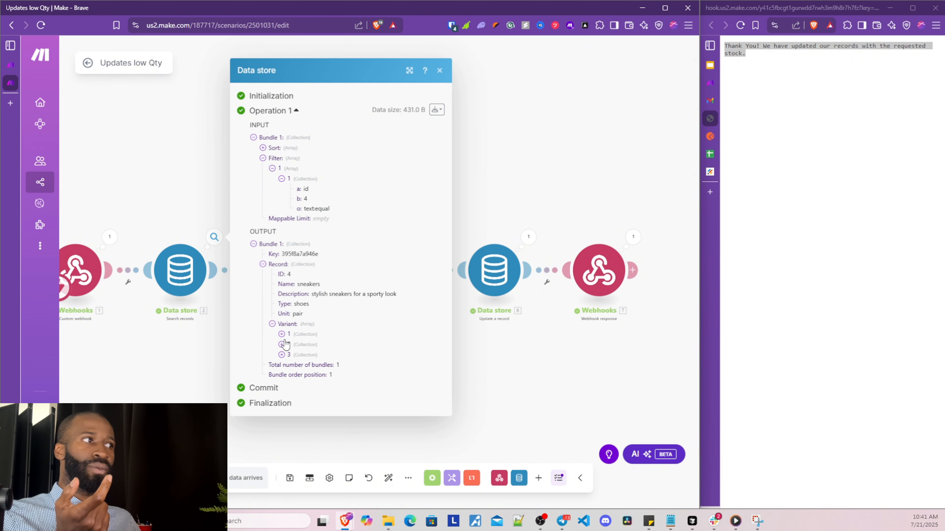
{"action": "left_click", "coordinate": [281, 334]}
{"action": "left_click", "coordinate": [282, 377]}
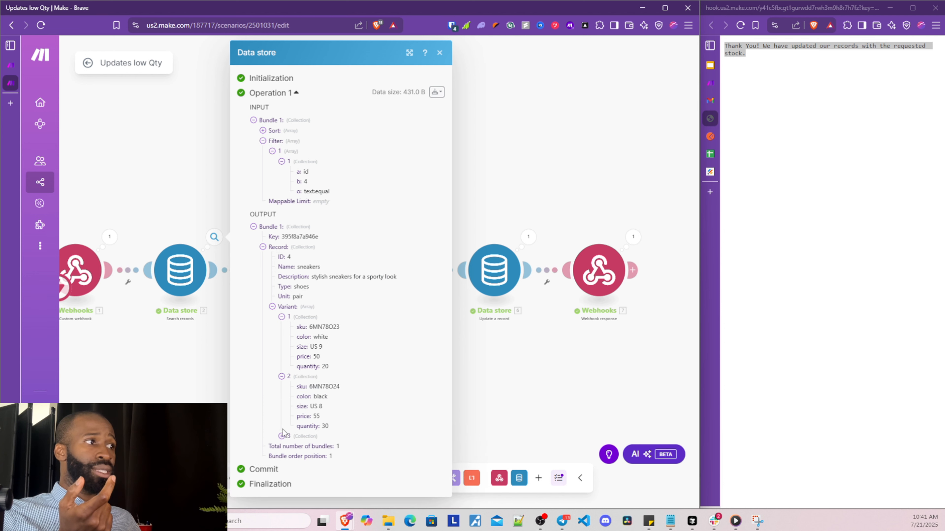
{"action": "left_click", "coordinate": [281, 436]}
{"action": "scroll", "coordinate": [335, 449], "scroll_direction": "down", "scroll_amount": 1}
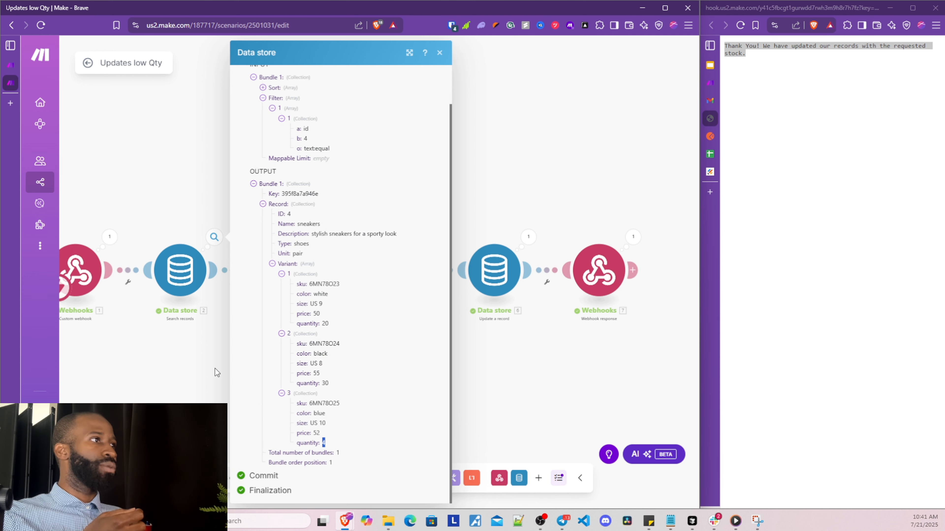
{"action": "left_click_drag", "start_coordinate": [253, 173], "coordinate": [298, 478]}
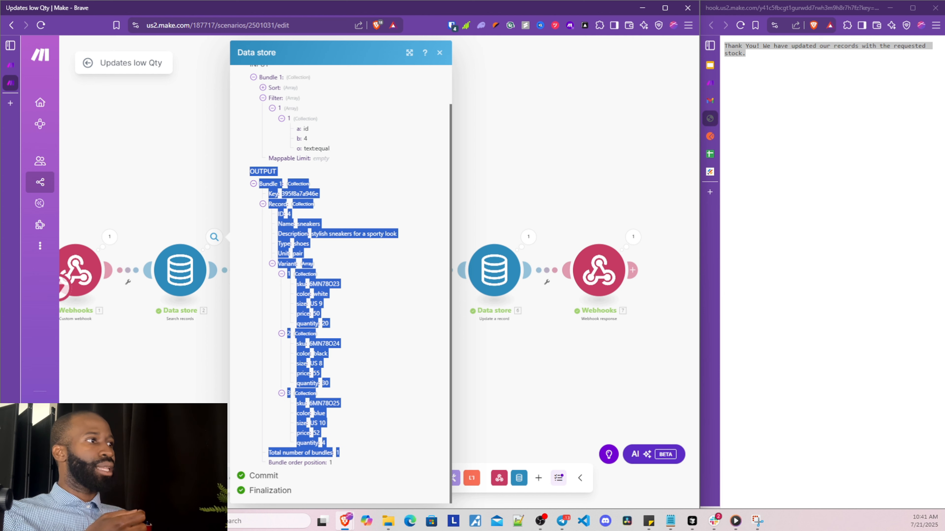
{"action": "left_click", "coordinate": [208, 421]}
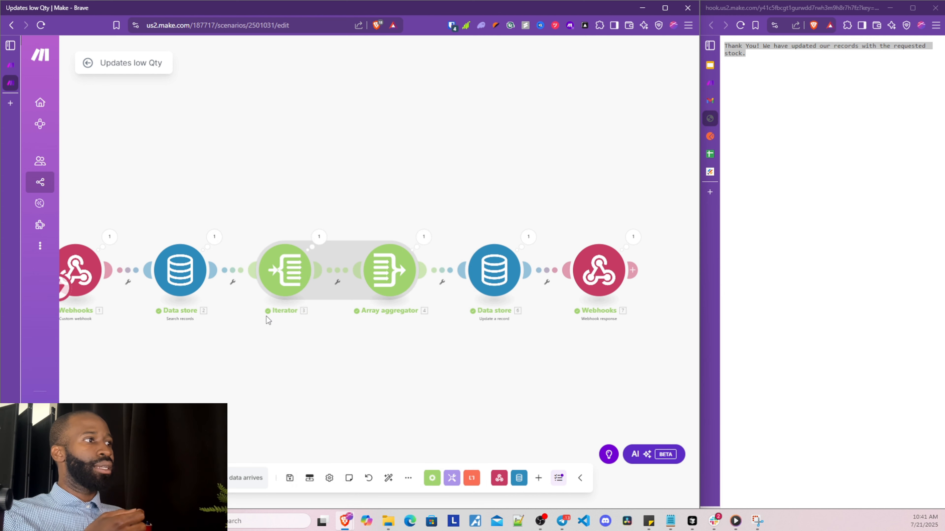
Review the Iterator's output bundles, noting the black variant's details and the blue variant's quantity of 4, then close it
{"action": "left_click", "coordinate": [319, 237]}
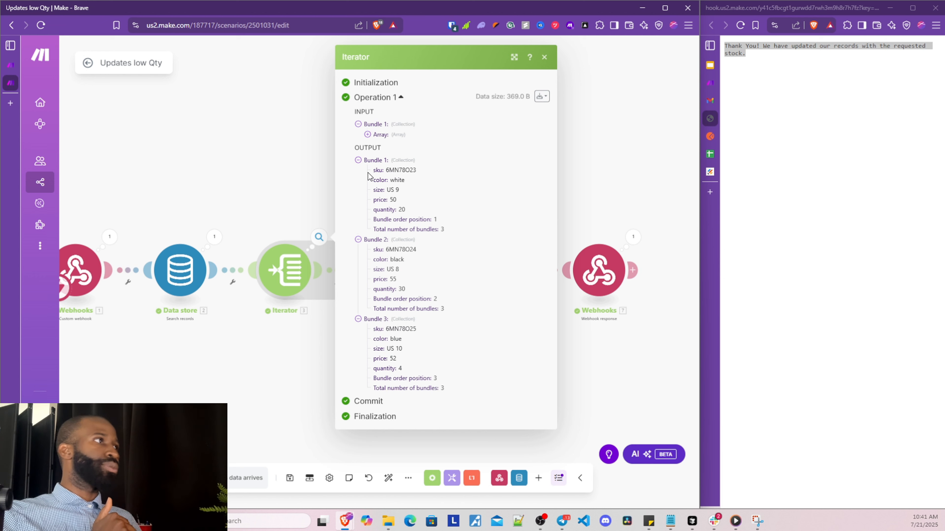
{"action": "left_click_drag", "start_coordinate": [368, 175], "coordinate": [405, 213]}
{"action": "left_click_drag", "start_coordinate": [383, 259], "coordinate": [397, 279]}
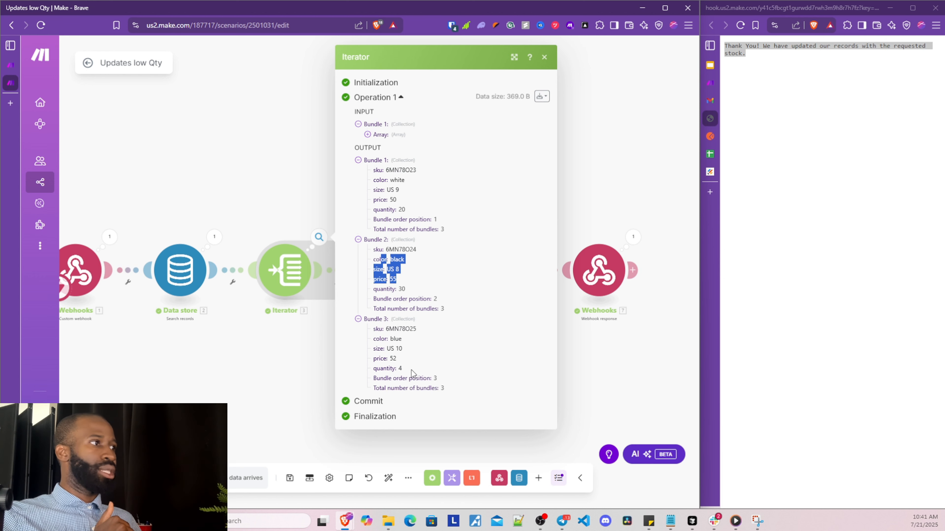
{"action": "left_click_drag", "start_coordinate": [412, 370], "coordinate": [397, 370]}
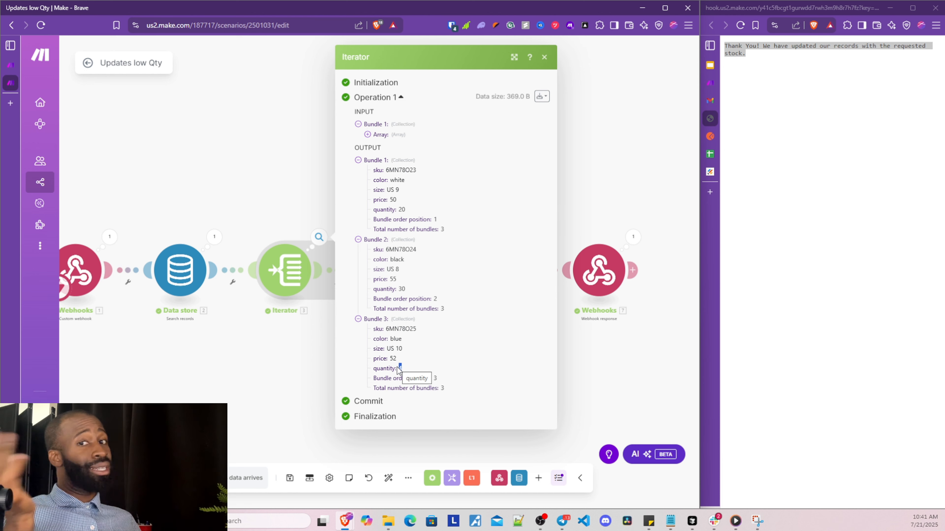
{"action": "left_click", "coordinate": [302, 376]}
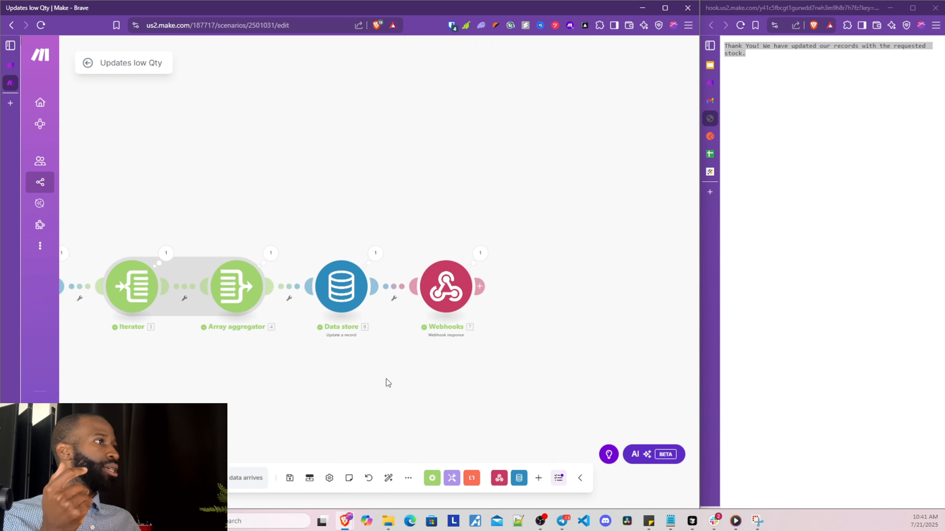
{"action": "left_click", "coordinate": [271, 254]}
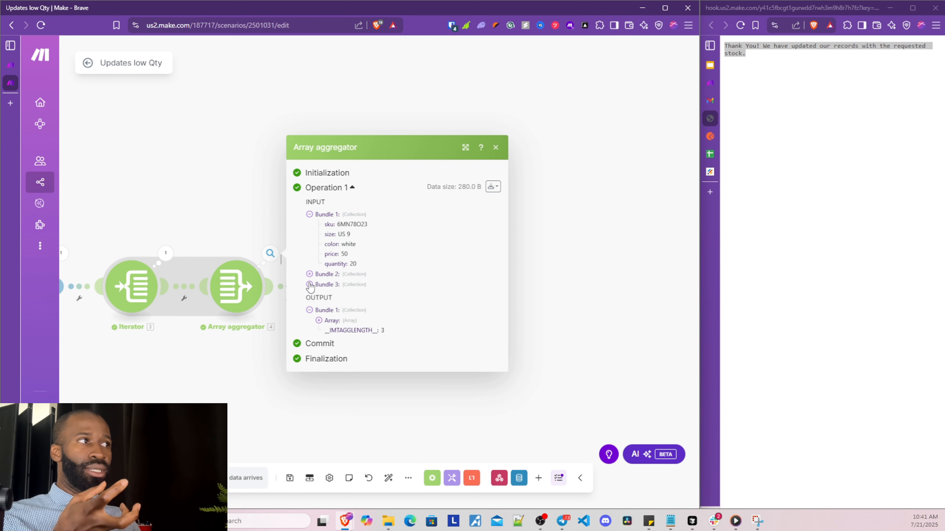
{"action": "left_click", "coordinate": [310, 285]}
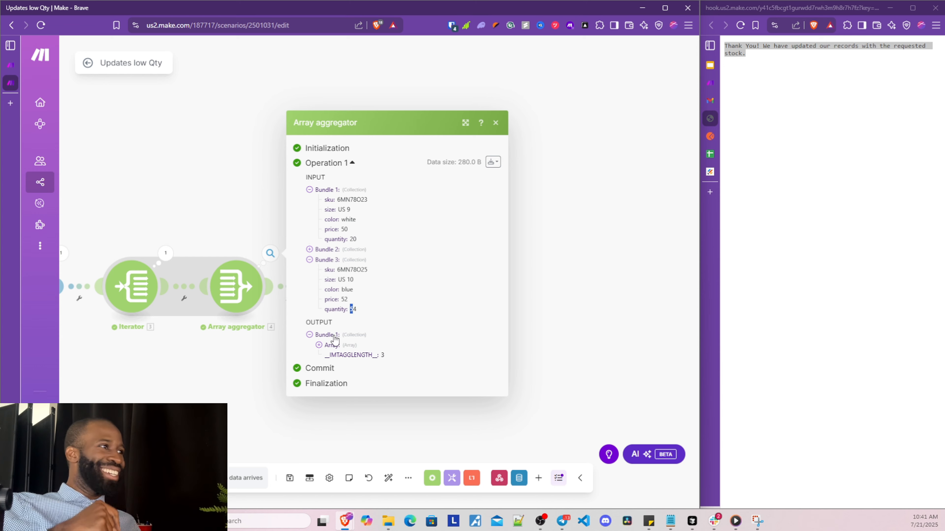
{"action": "left_click", "coordinate": [324, 346]}
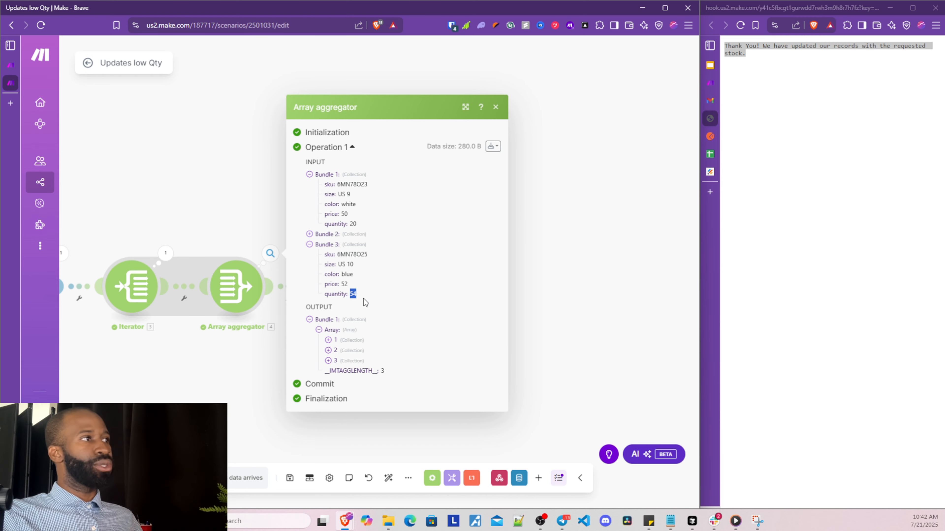
{"action": "left_click", "coordinate": [327, 234]}
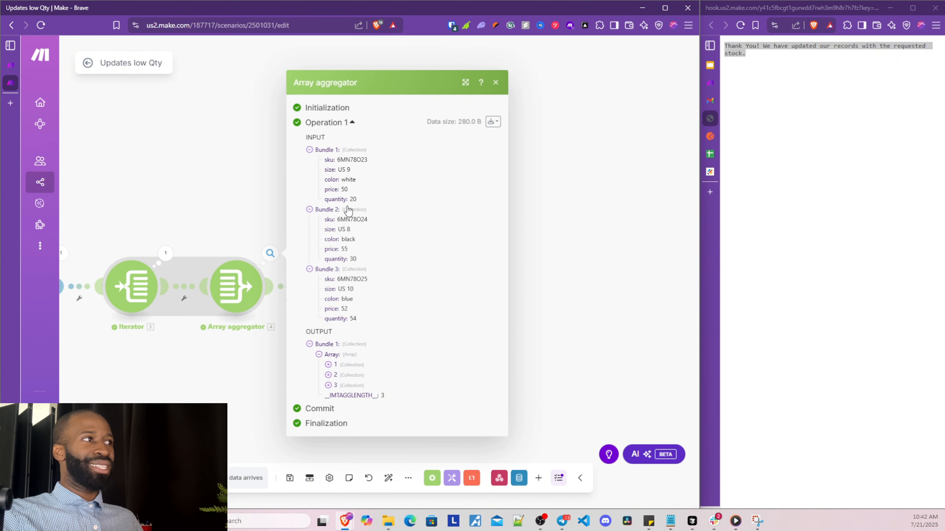
{"action": "double_click", "coordinate": [352, 259]}
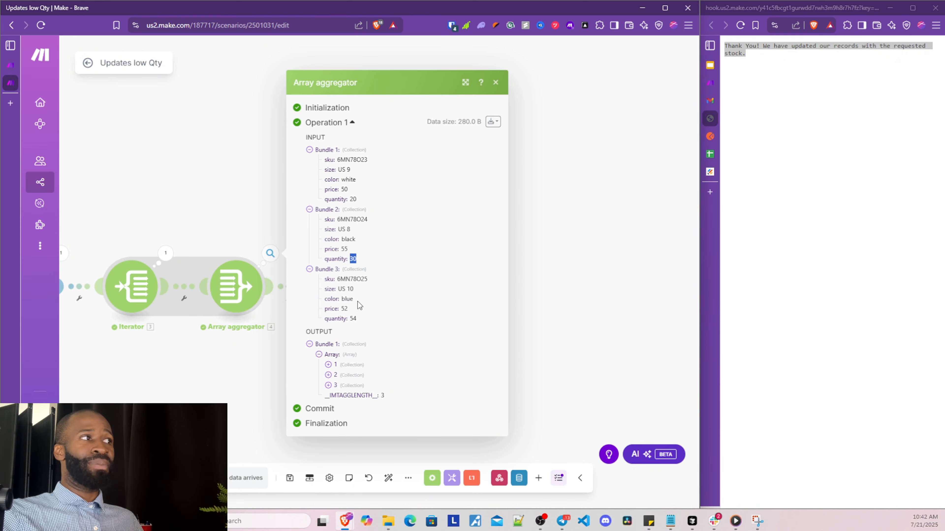
{"action": "left_click", "coordinate": [329, 385]}
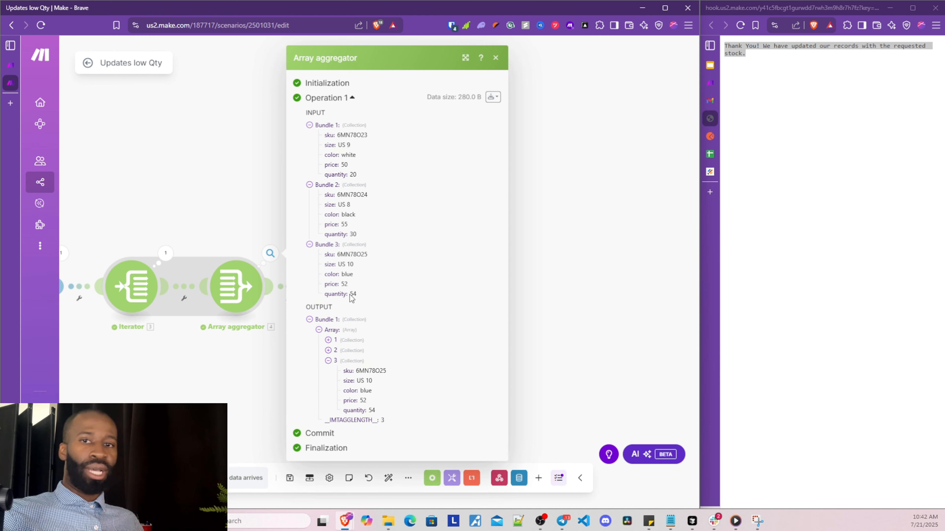
{"action": "left_click", "coordinate": [234, 307]}
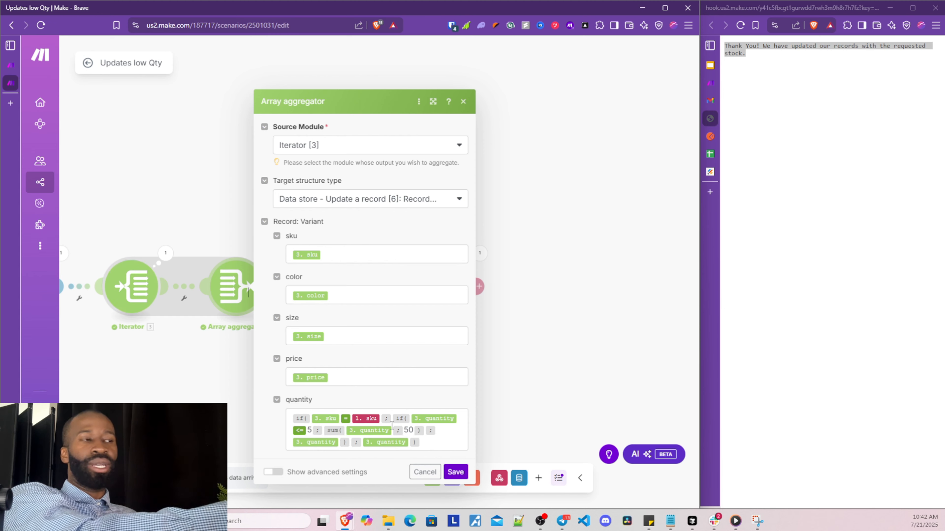
{"action": "left_click", "coordinate": [229, 391]}
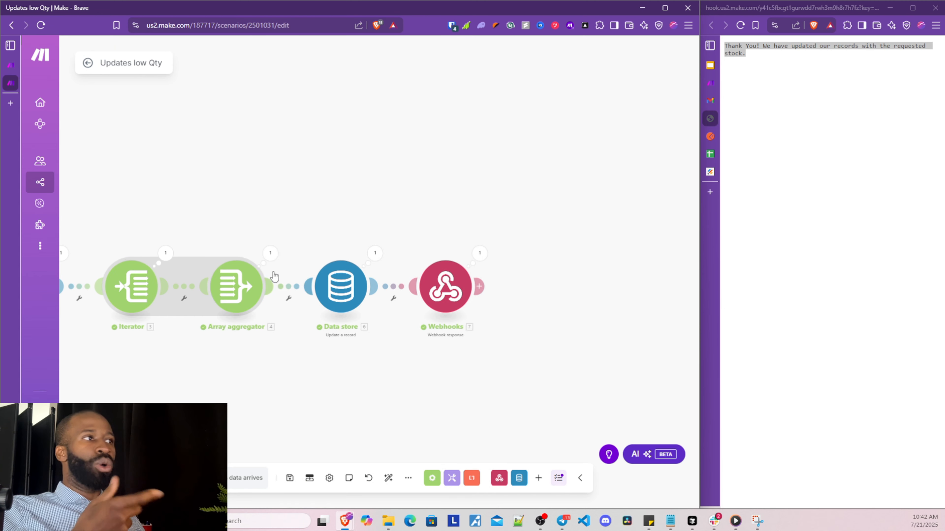
{"action": "left_click", "coordinate": [270, 253]}
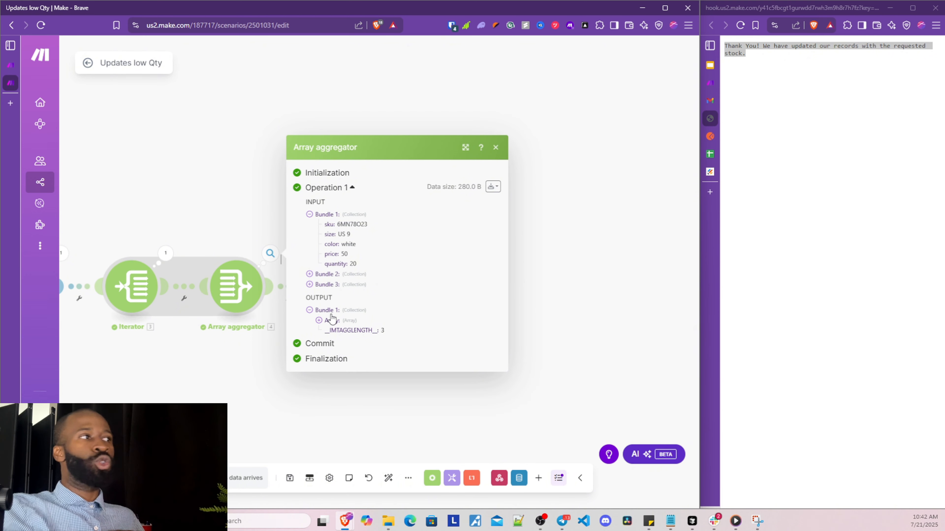
{"action": "left_click", "coordinate": [319, 321]}
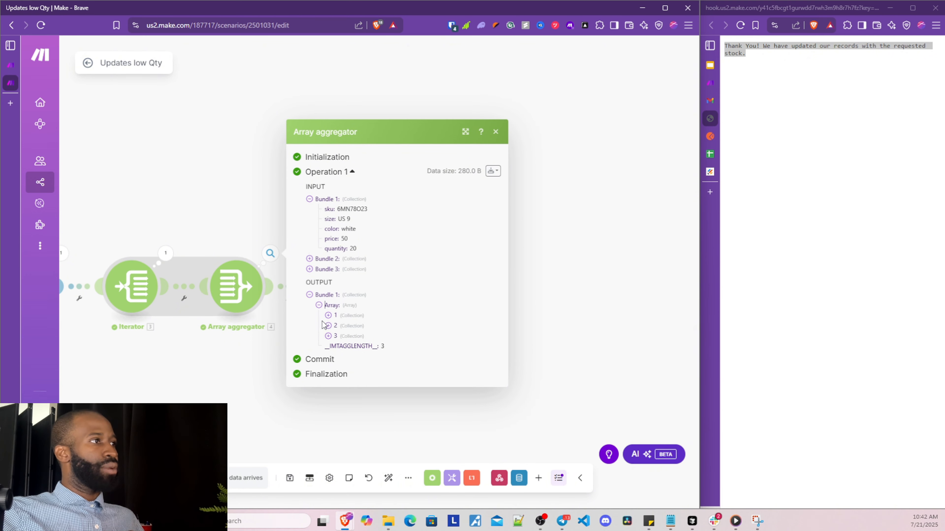
{"action": "left_click", "coordinate": [328, 337]}
{"action": "left_click", "coordinate": [329, 301]}
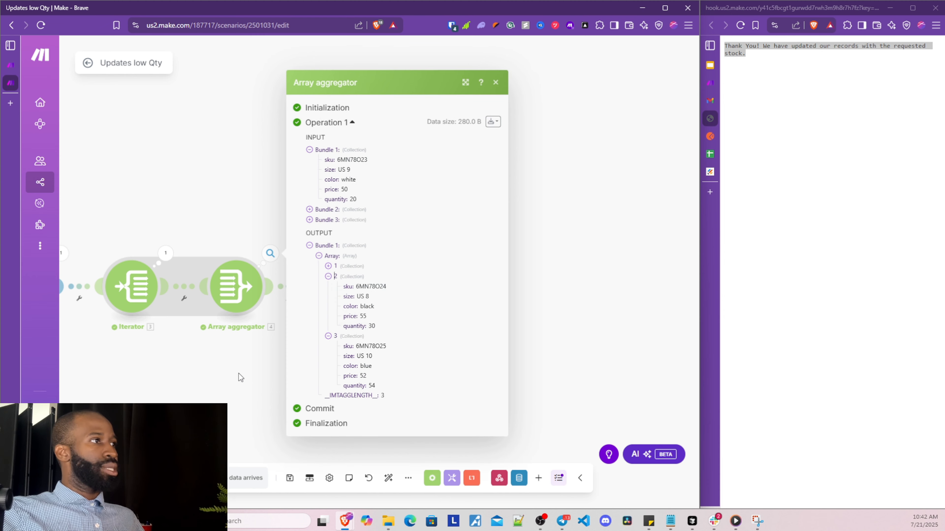
{"action": "left_click", "coordinate": [239, 376]}
{"action": "left_click_drag", "start_coordinate": [373, 385], "coordinate": [330, 365]}
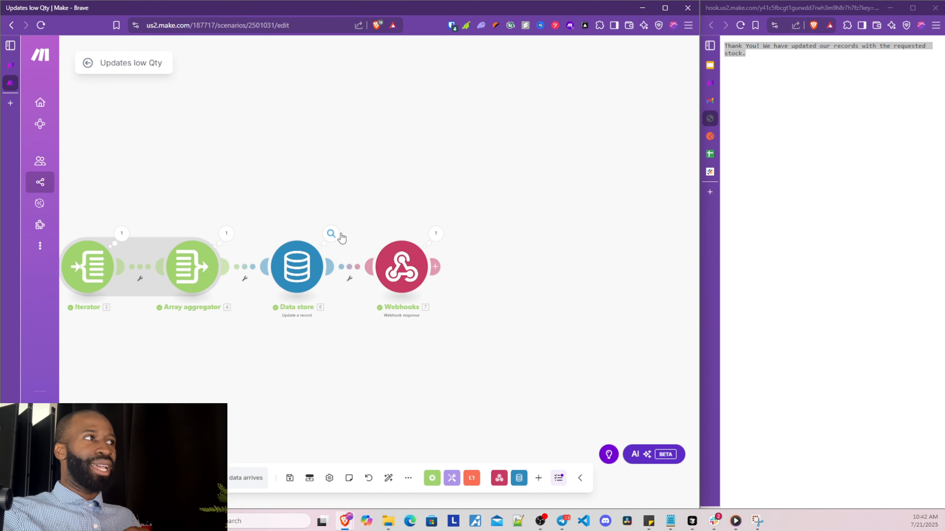
{"action": "left_click", "coordinate": [331, 234]}
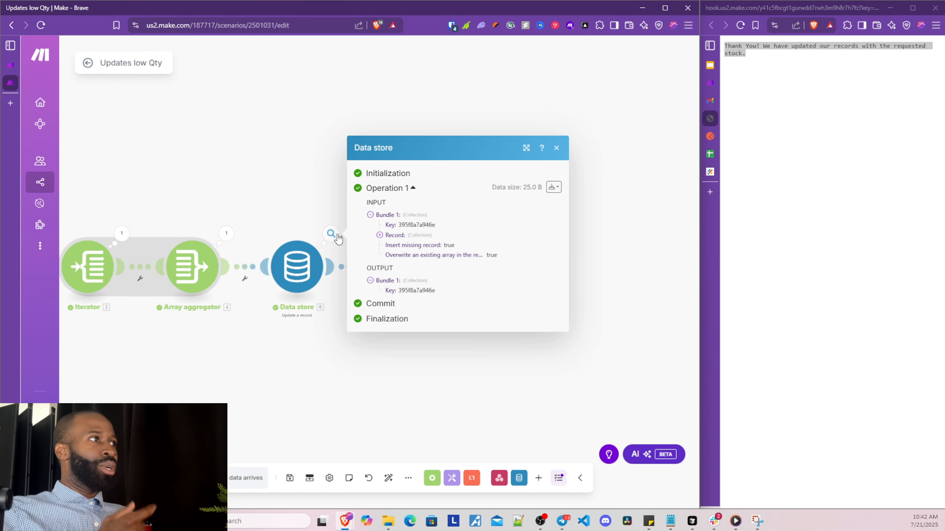
{"action": "left_click", "coordinate": [370, 281]}
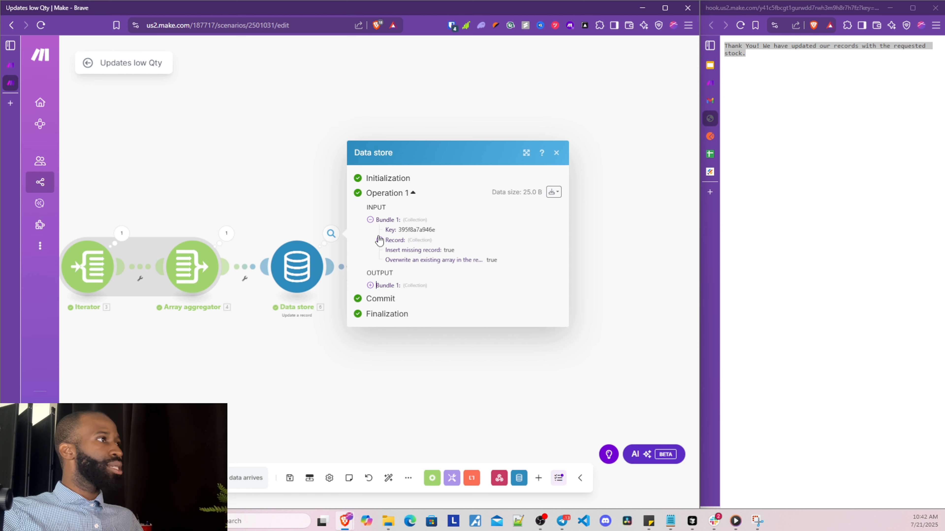
{"action": "left_click", "coordinate": [380, 240]}
{"action": "left_click", "coordinate": [389, 260]}
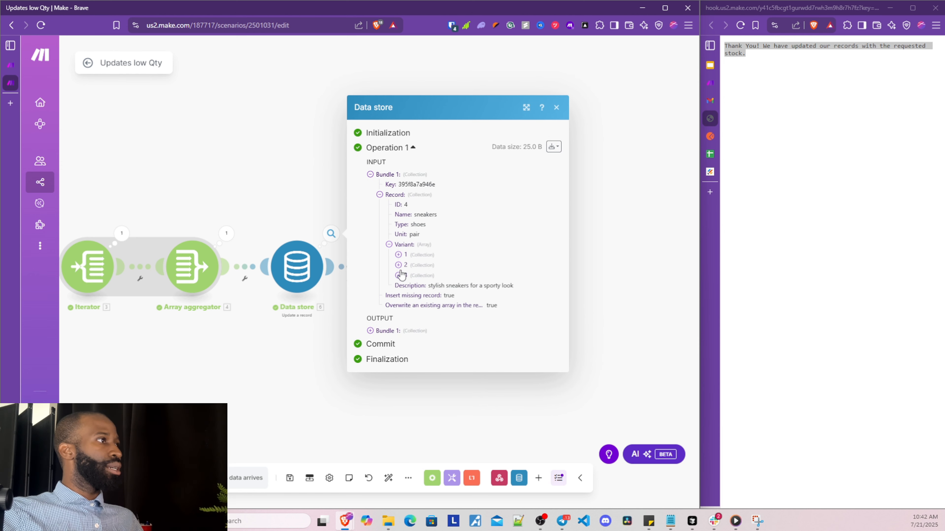
{"action": "left_click", "coordinate": [398, 276]}
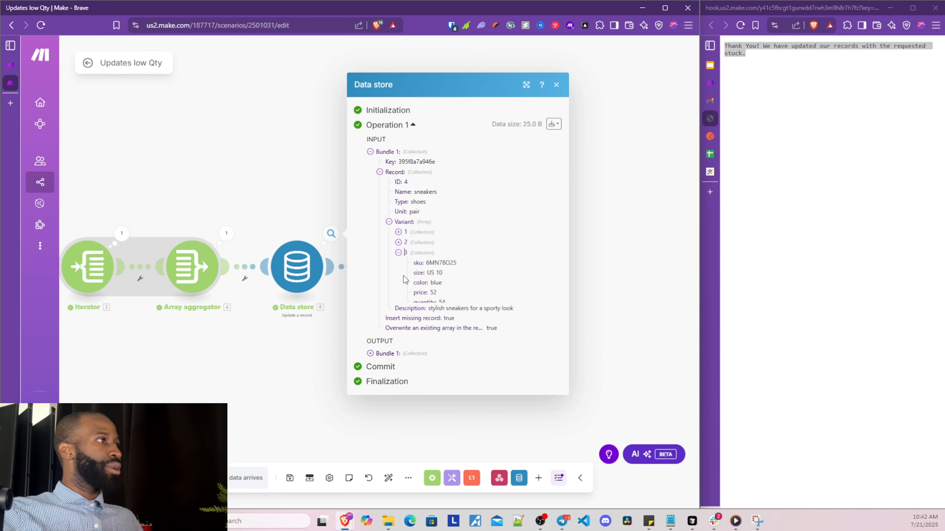
{"action": "left_click", "coordinate": [370, 356]}
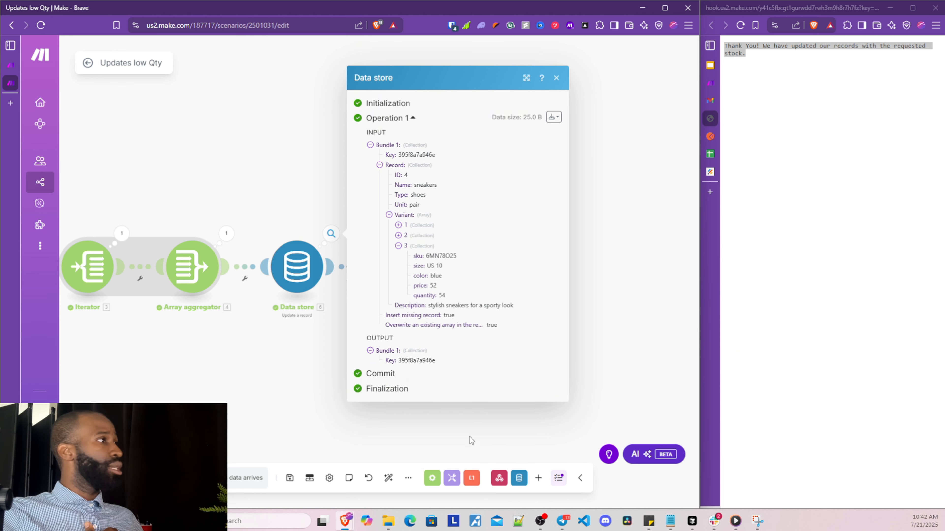
{"action": "left_click", "coordinate": [440, 435]}
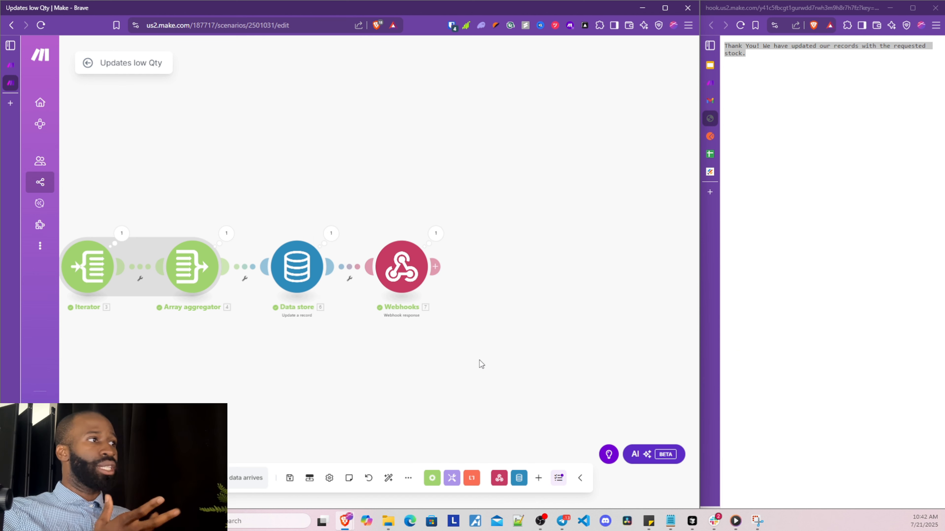
{"action": "scroll", "coordinate": [479, 360], "scroll_direction": "right", "scroll_amount": 2}
Narrow the scenario window and bring up the clothingstoreData records, expanding the sneakers' third variant
{"action": "left_click_drag", "start_coordinate": [699, 233], "coordinate": [408, 213]}
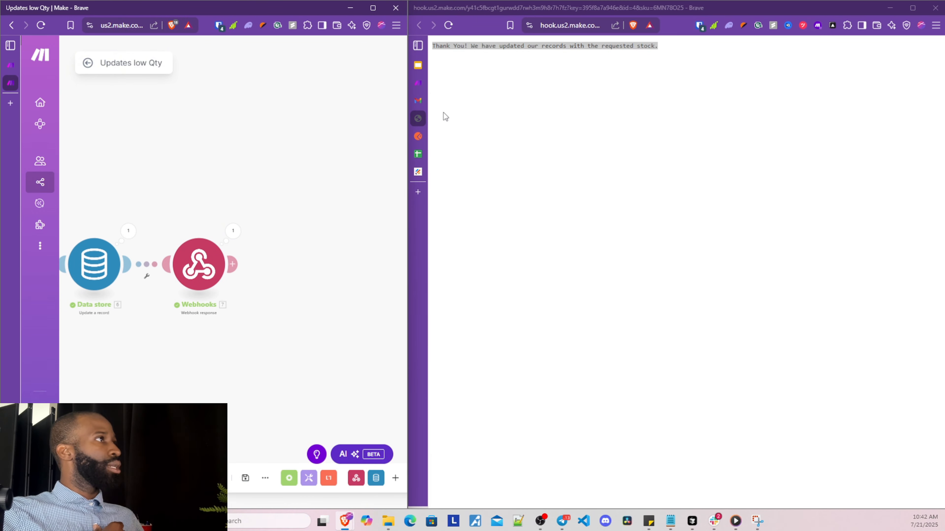
{"action": "left_click", "coordinate": [418, 82]}
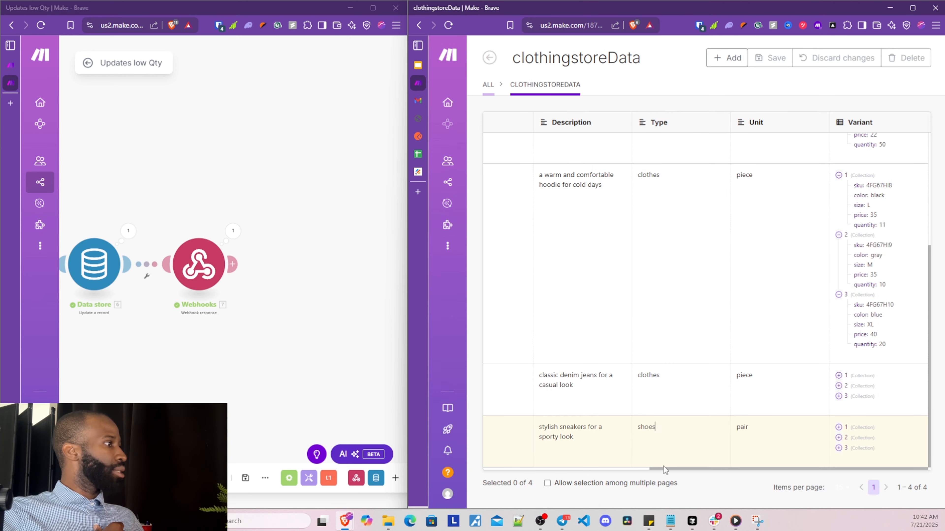
{"action": "left_click_drag", "start_coordinate": [664, 467], "coordinate": [653, 463]}
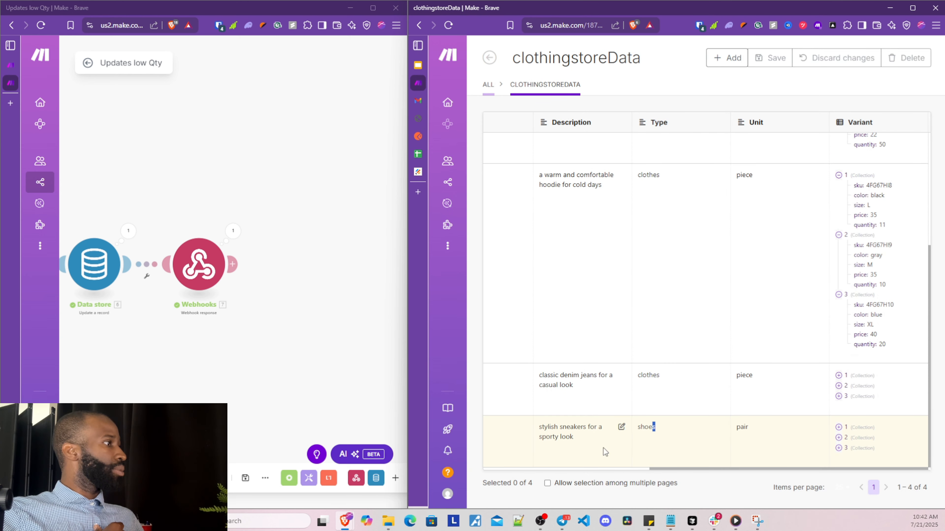
{"action": "left_click", "coordinate": [839, 448]}
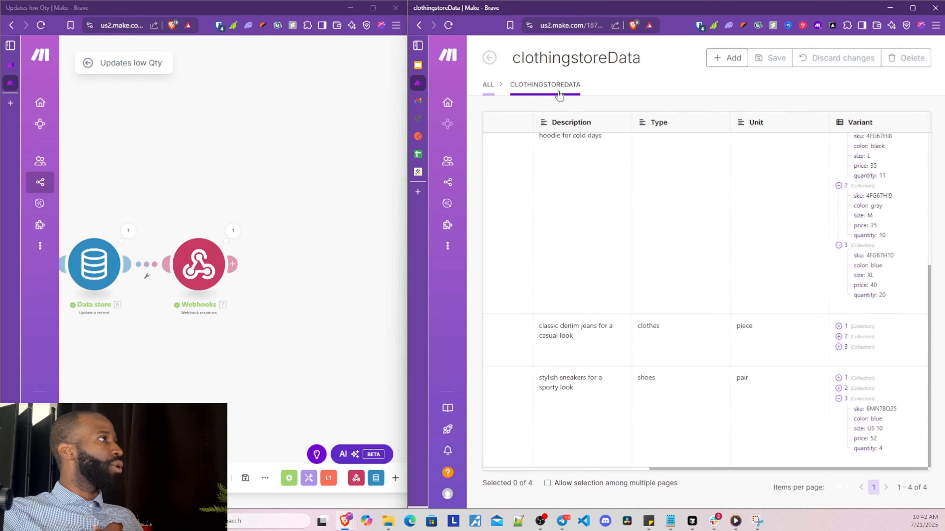
Reload the records to confirm the blue US 10 sneaker variant's quantity is now 54
{"action": "left_click", "coordinate": [450, 25]}
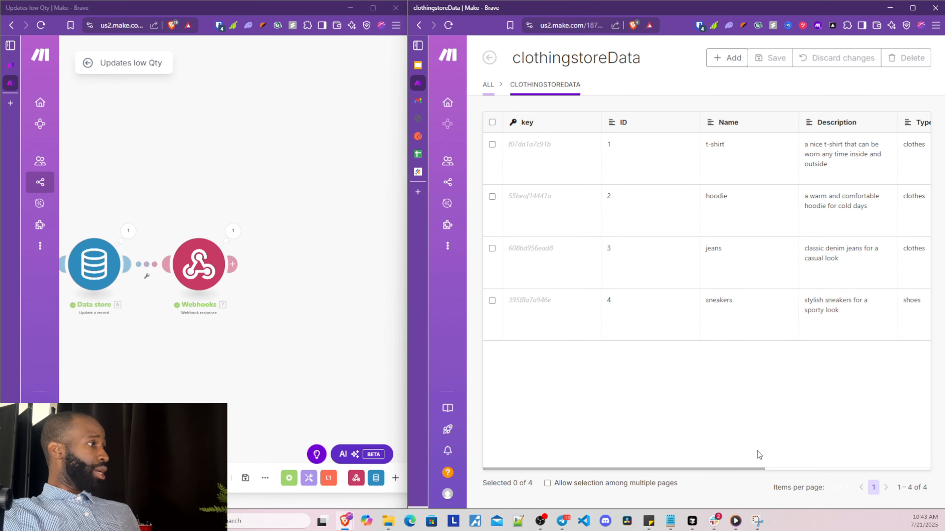
{"action": "left_click_drag", "start_coordinate": [754, 469], "coordinate": [898, 454]}
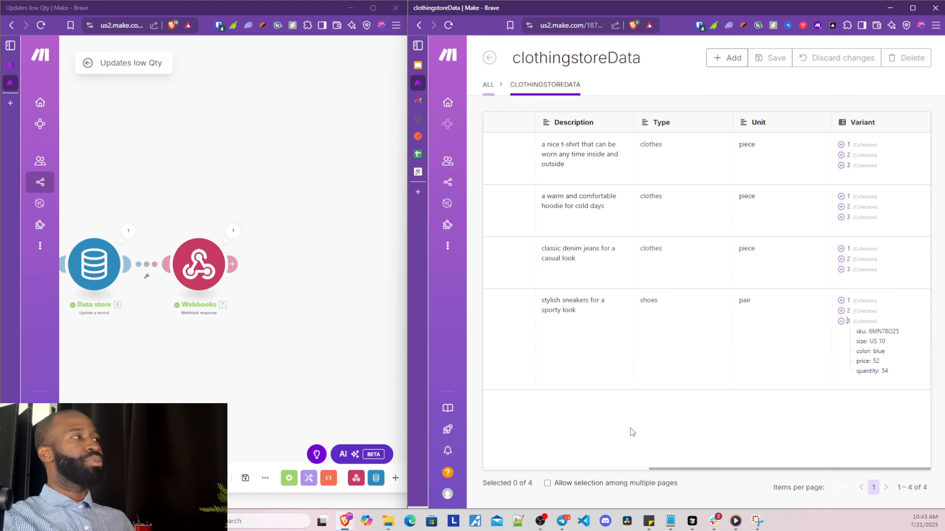
{"action": "scroll", "coordinate": [287, 393], "scroll_direction": "down", "scroll_amount": 3}
{"action": "left_click_drag", "start_coordinate": [262, 375], "coordinate": [351, 316]}
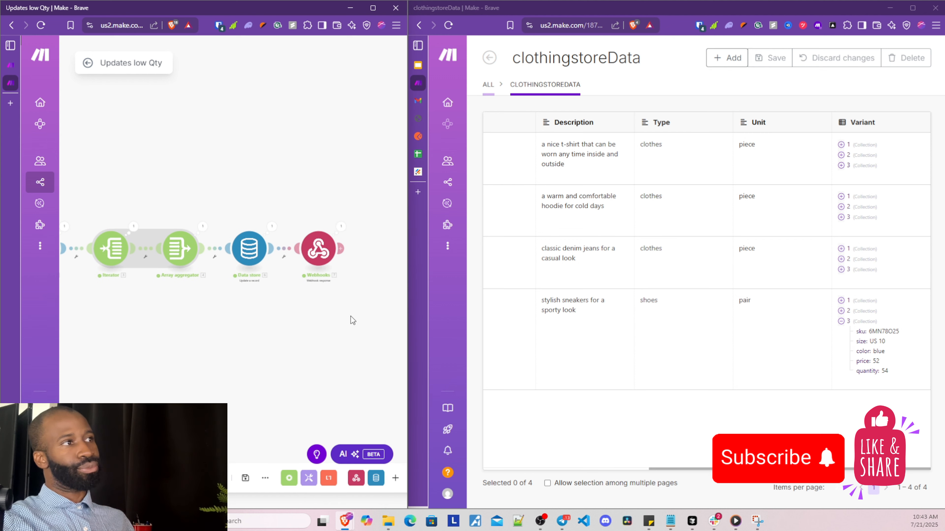